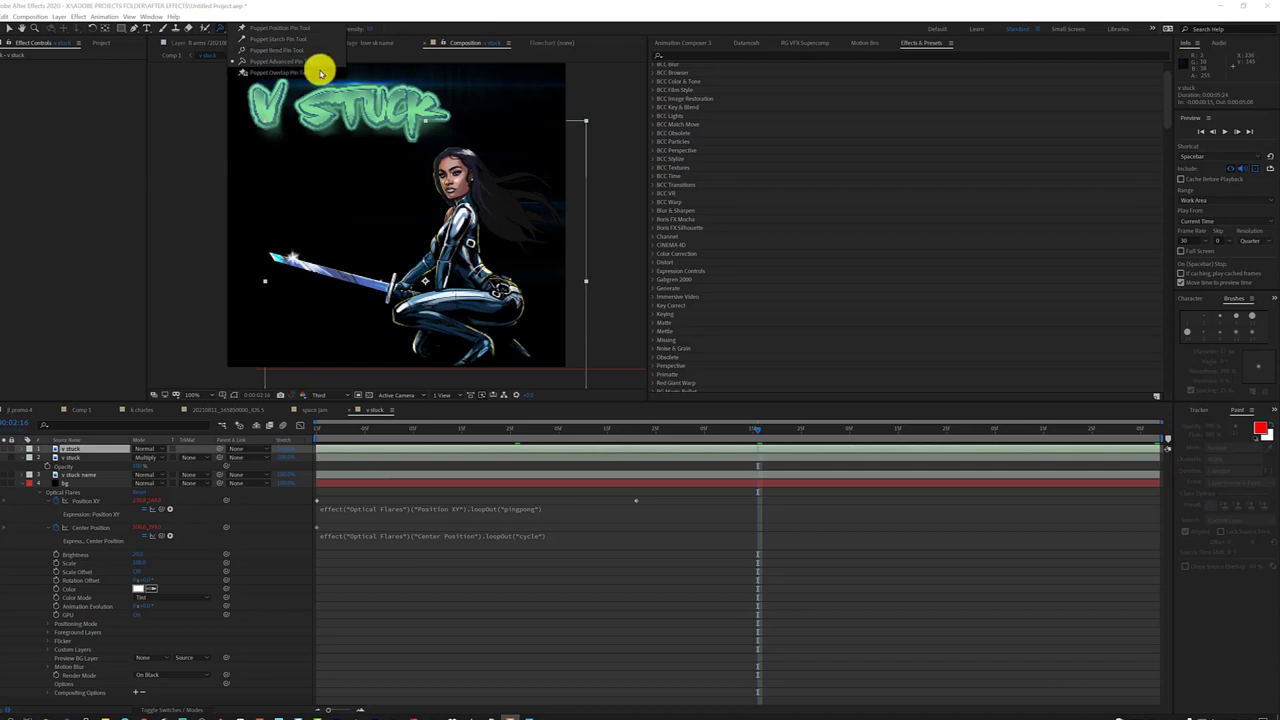
Open the v stuck layer in its own view and undo the Roto Brush effect
click(14, 29)
click(148, 18)
click(40, 186)
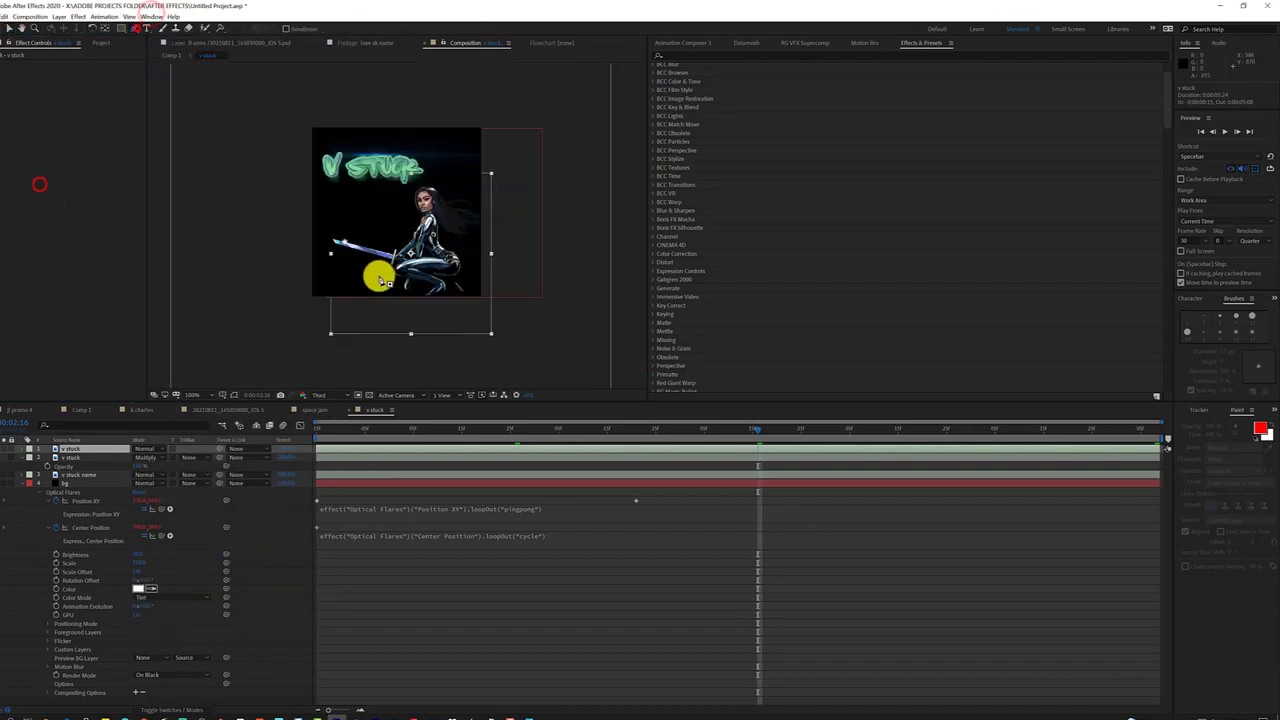
scroll(363, 286, up, 5)
scroll(313, 216, down, 3)
click(206, 28)
scroll(491, 263, up, 3)
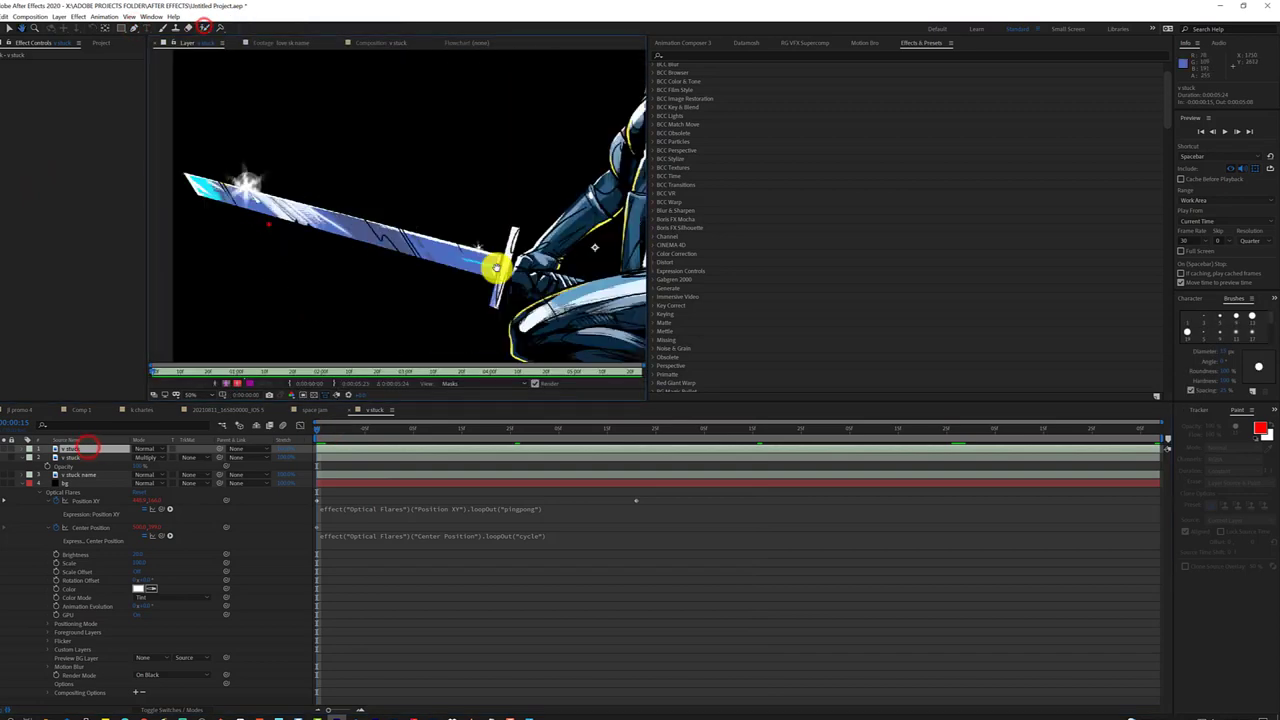
double_click(266, 223)
key(ctrl+z)
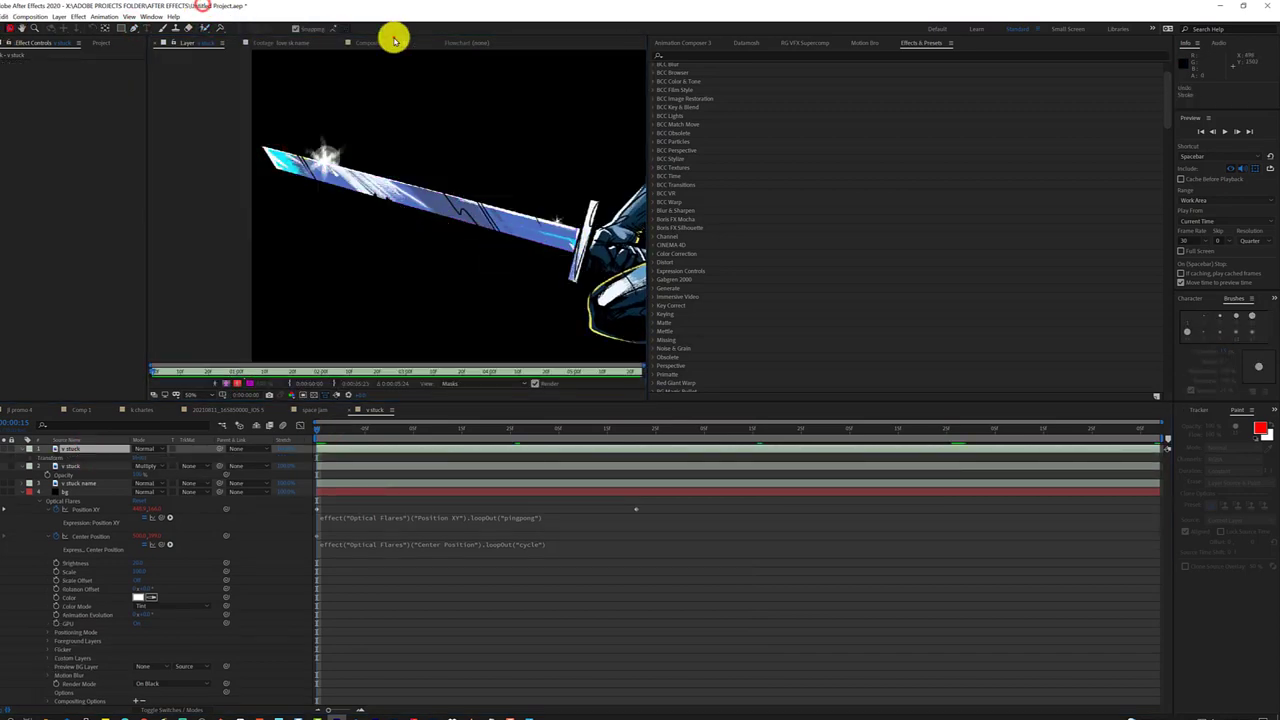
Draw a closed Pen mask around the sword blade and guard in the Composition panel
click(378, 42)
click(132, 28)
click(520, 246)
click(509, 274)
click(492, 268)
click(500, 229)
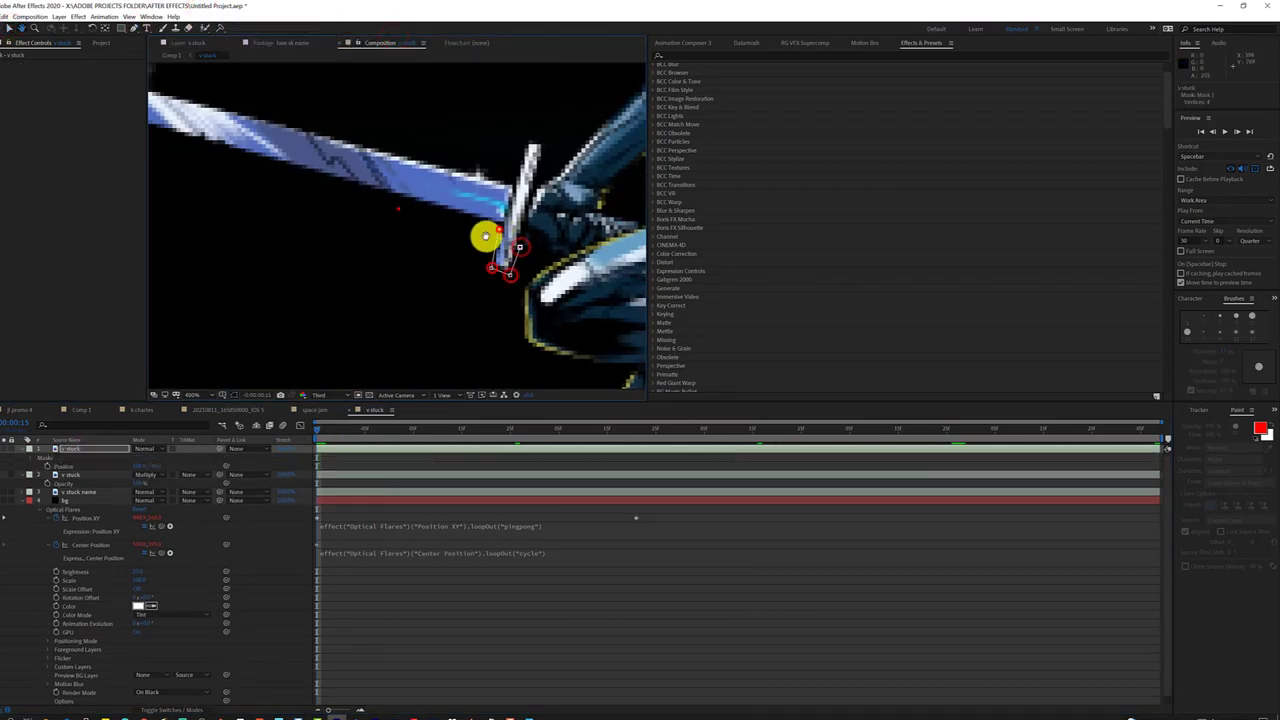
click(218, 158)
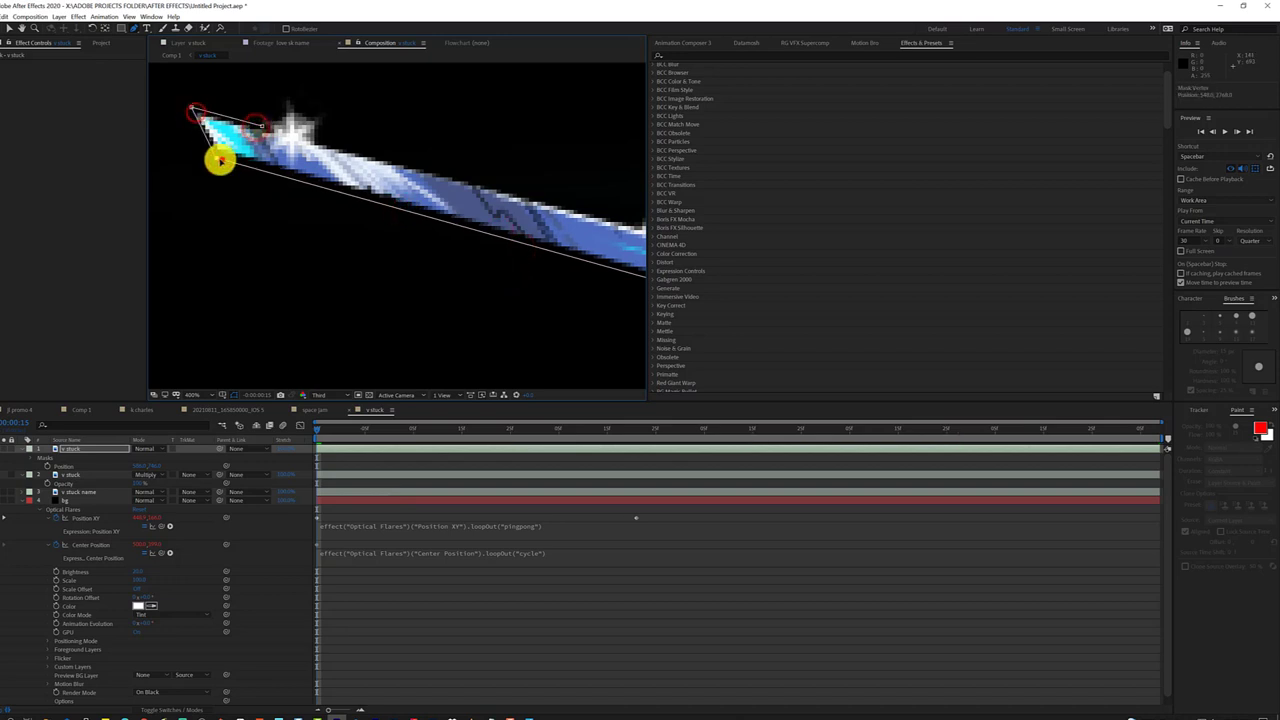
drag(218, 160, 372, 244)
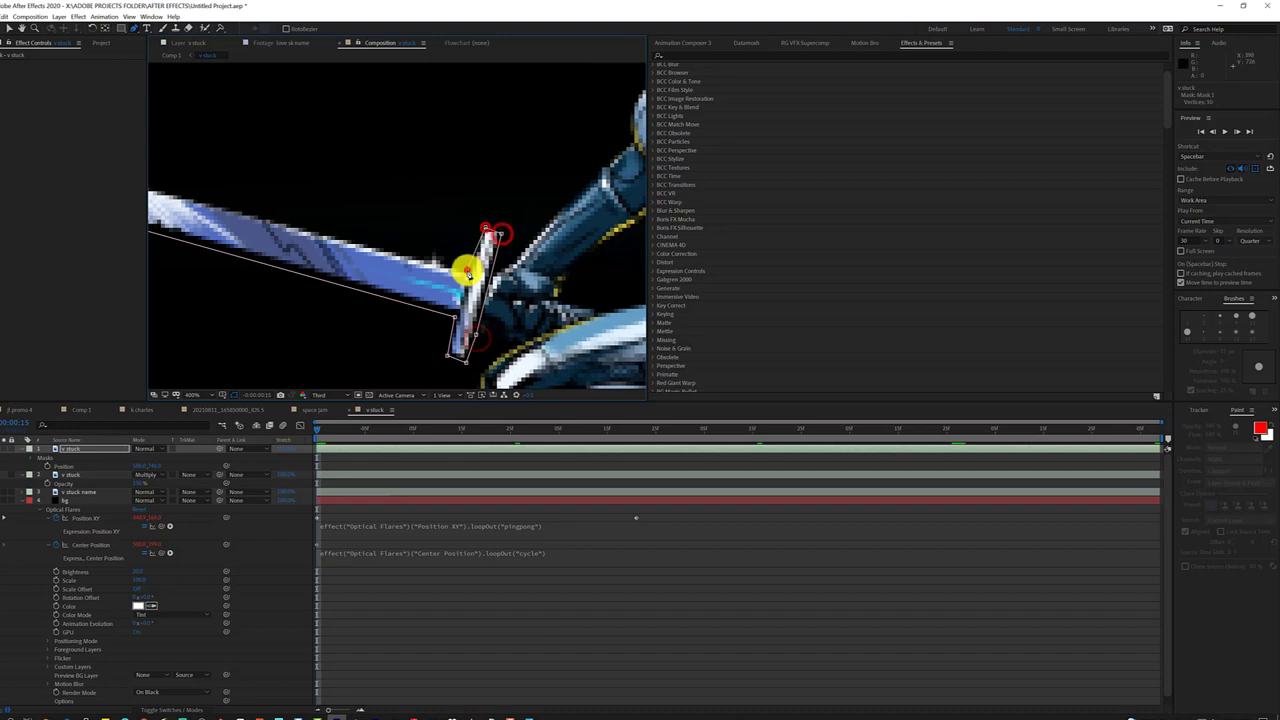
scroll(467, 272, down, 1)
scroll(424, 244, down, 2)
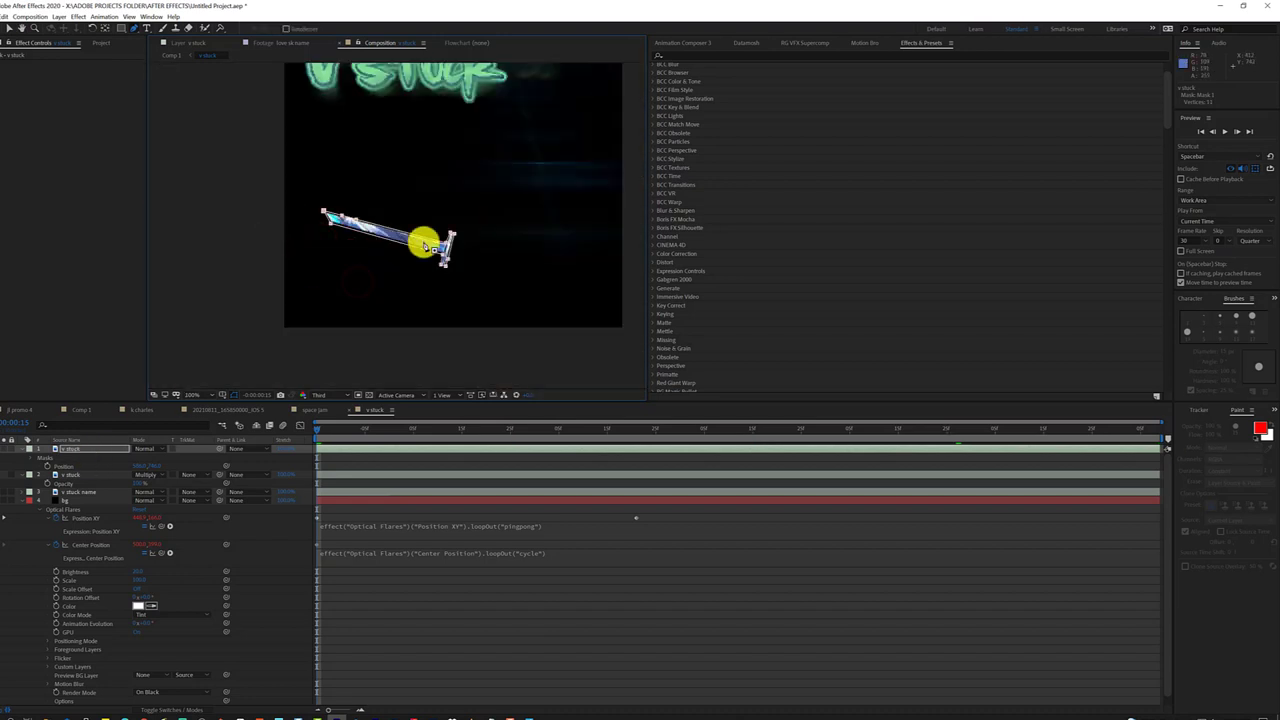
Duplicate the masked layer so the sword becomes 'v stuck sword' over the full character
right_click(79, 452)
click(210, 104)
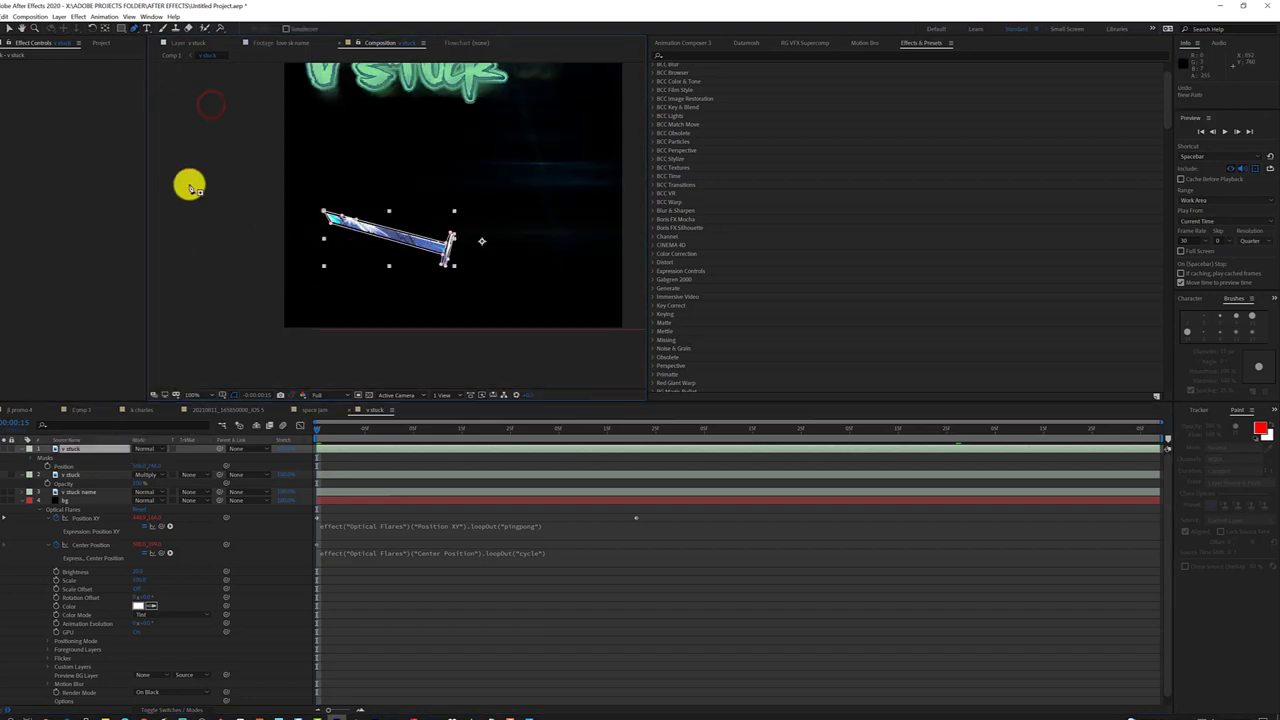
right_click(61, 447)
mouse_move(134, 189)
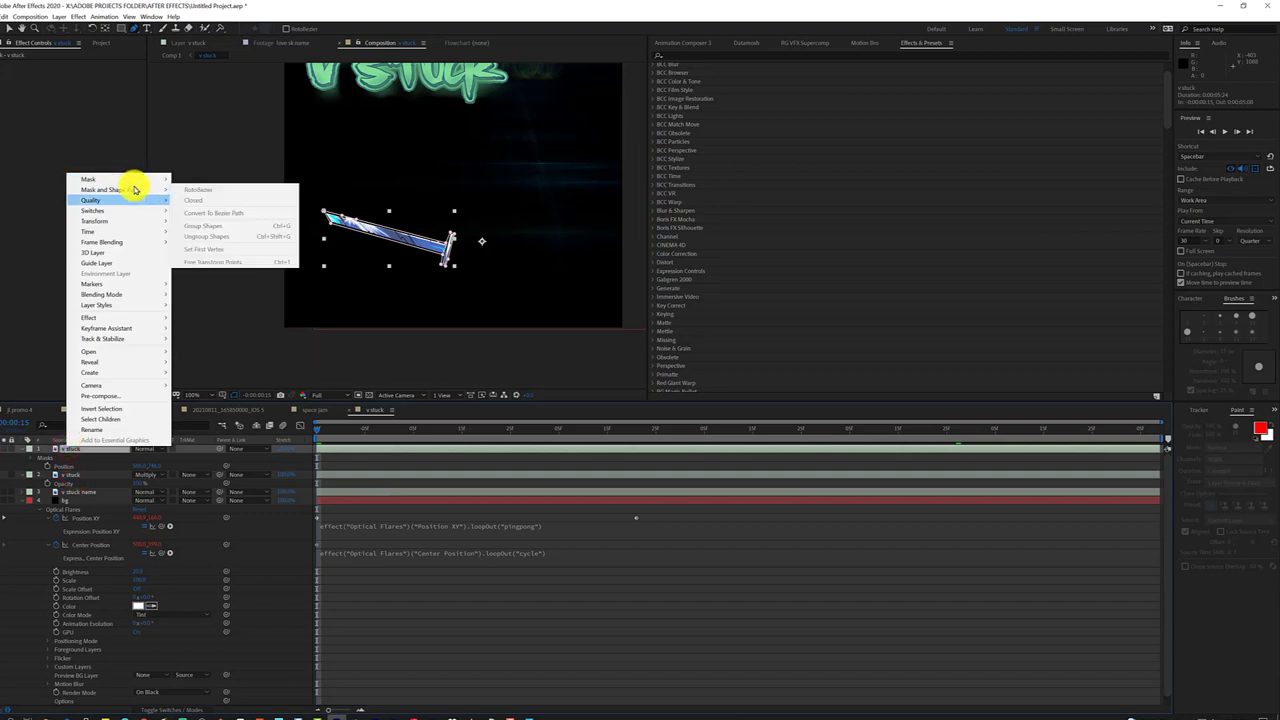
click(34, 277)
right_click(62, 445)
click(94, 448)
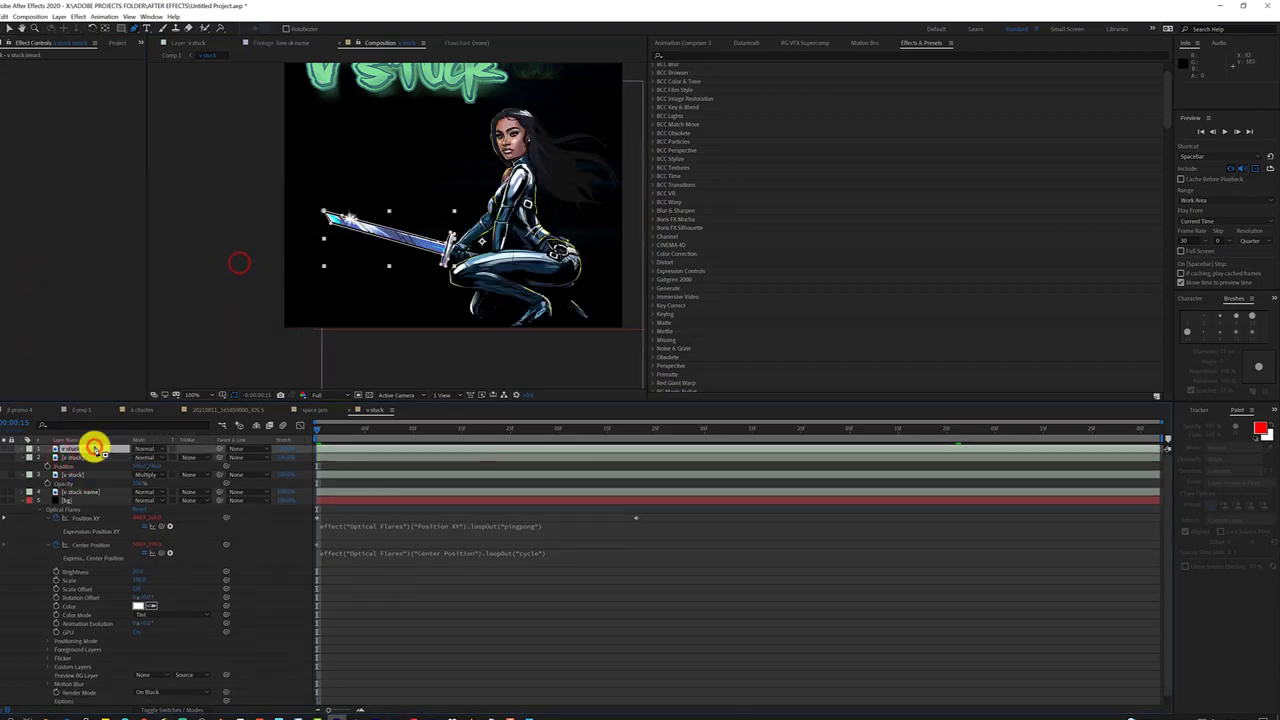
click(94, 457)
click(20, 474)
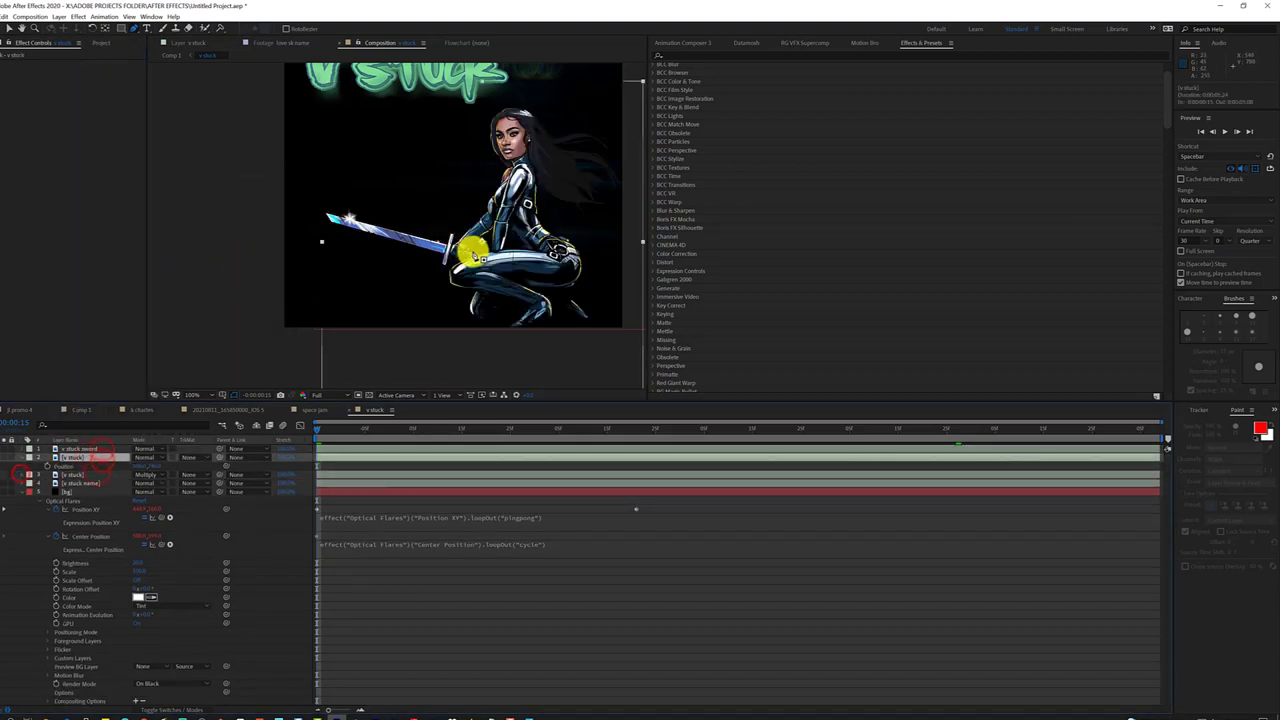
Add a 'sword controller' null object and move it up-left near the sword
click(55, 17)
click(234, 123)
right_click(80, 457)
click(58, 358)
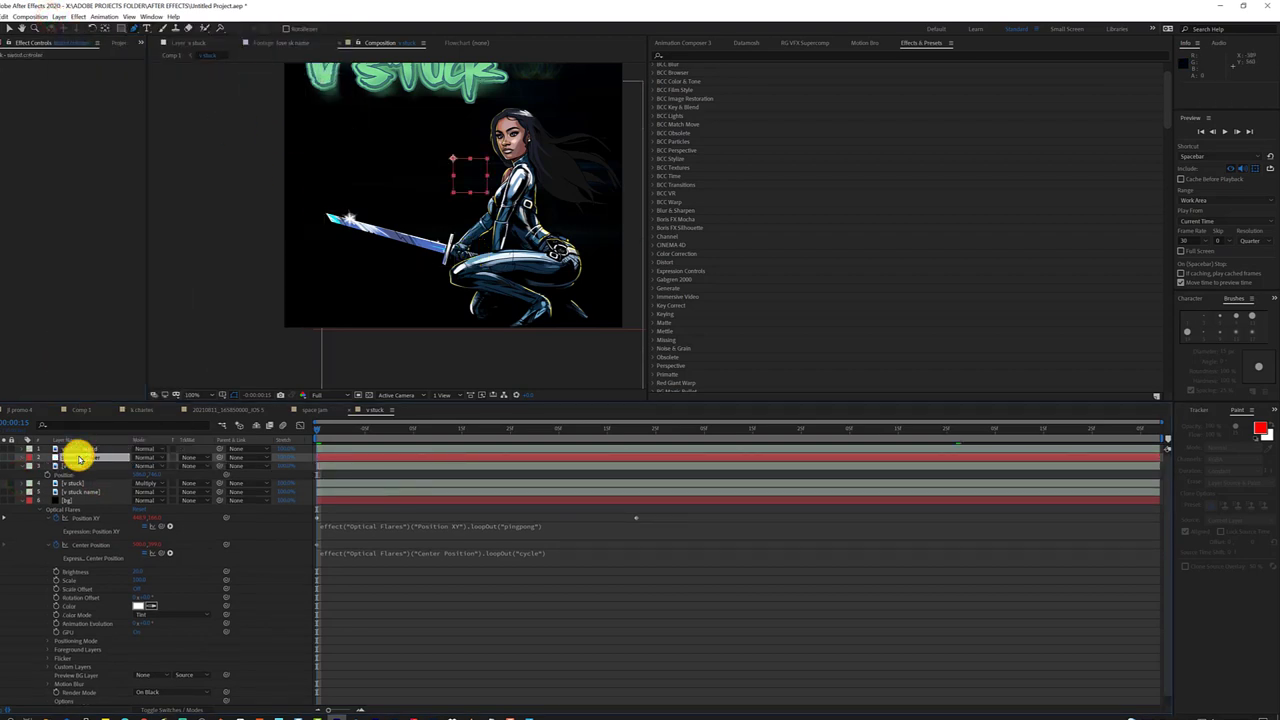
drag(462, 168, 396, 153)
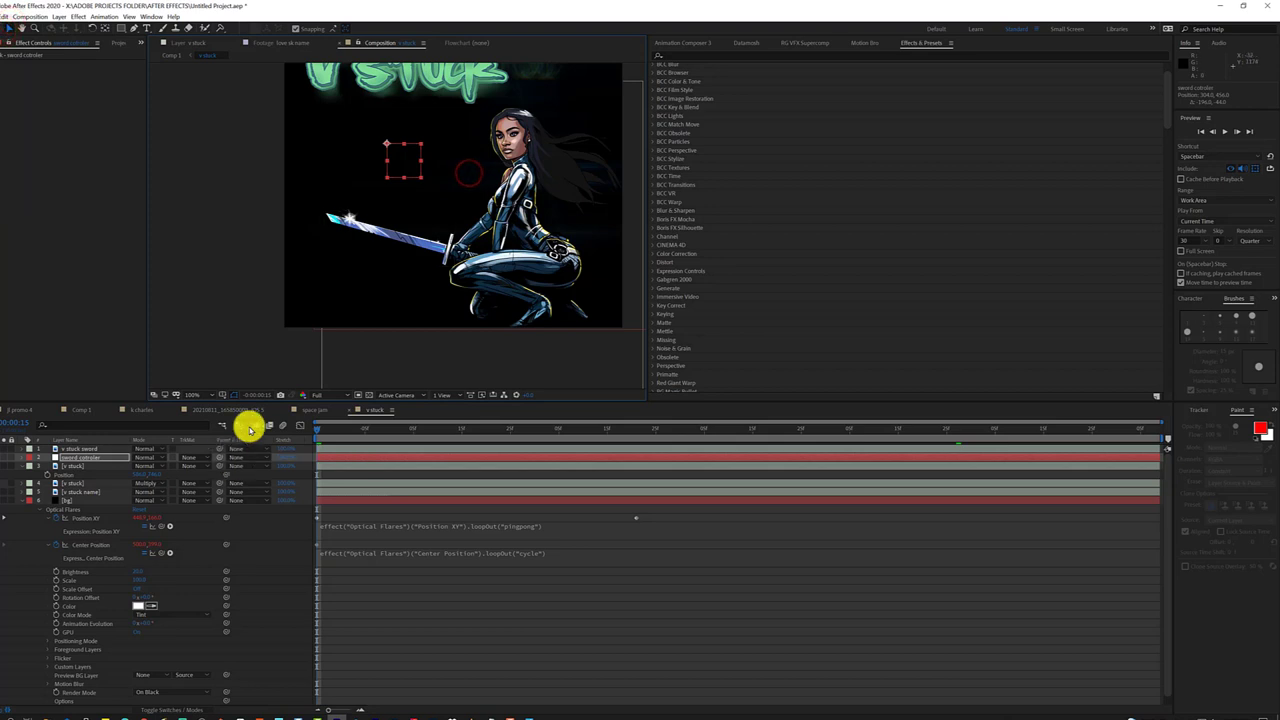
click(104, 467)
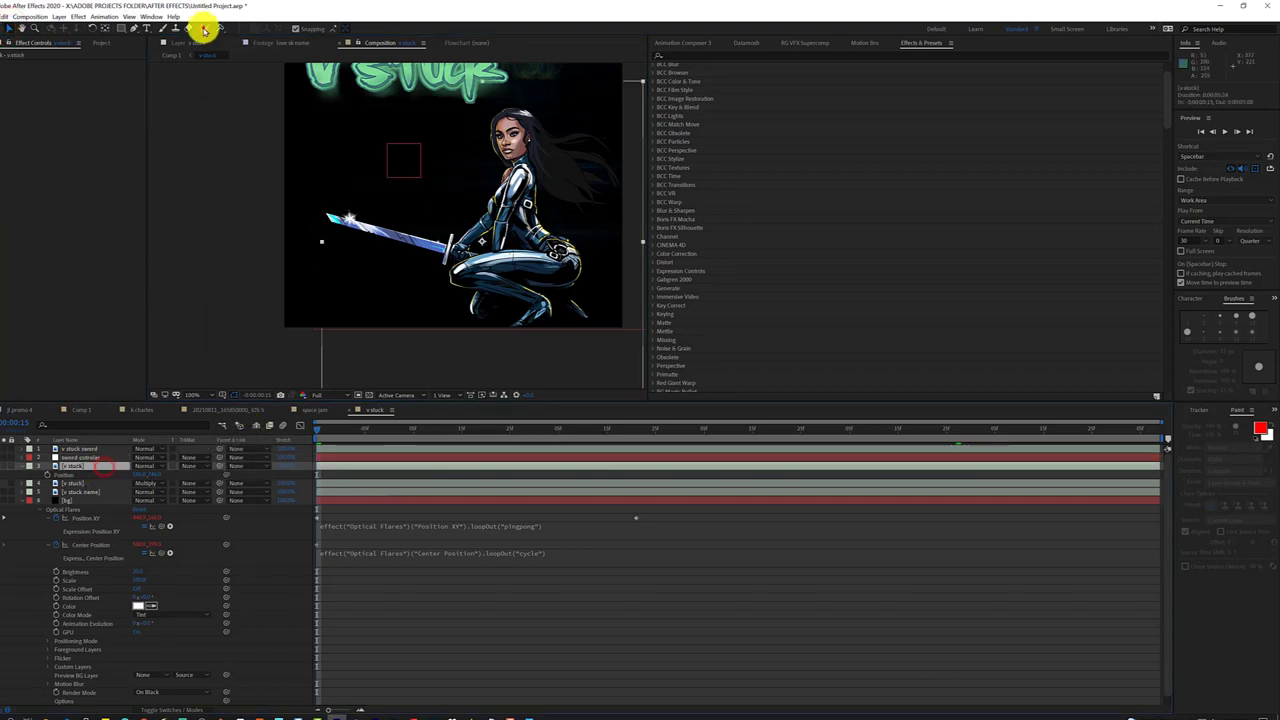
drag(205, 30, 243, 46)
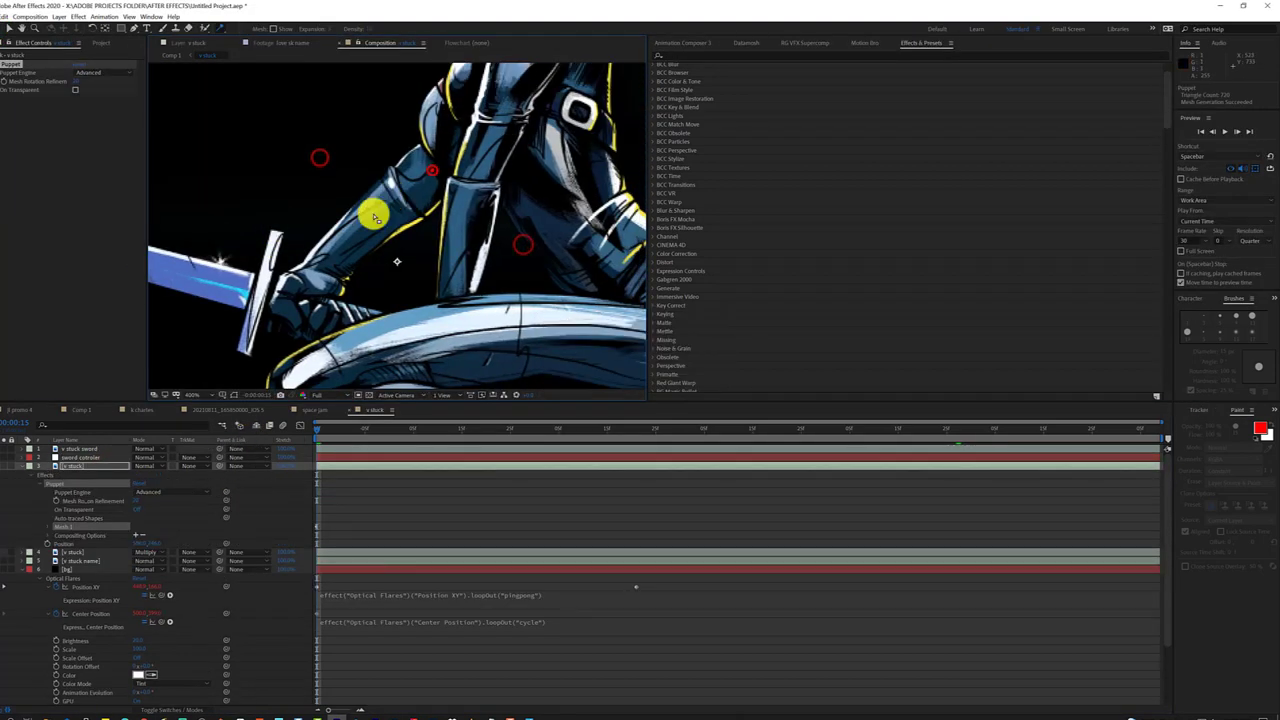
Parent v stuck sword to the 3. v stuck character layer and save the project
drag(220, 449, 120, 467)
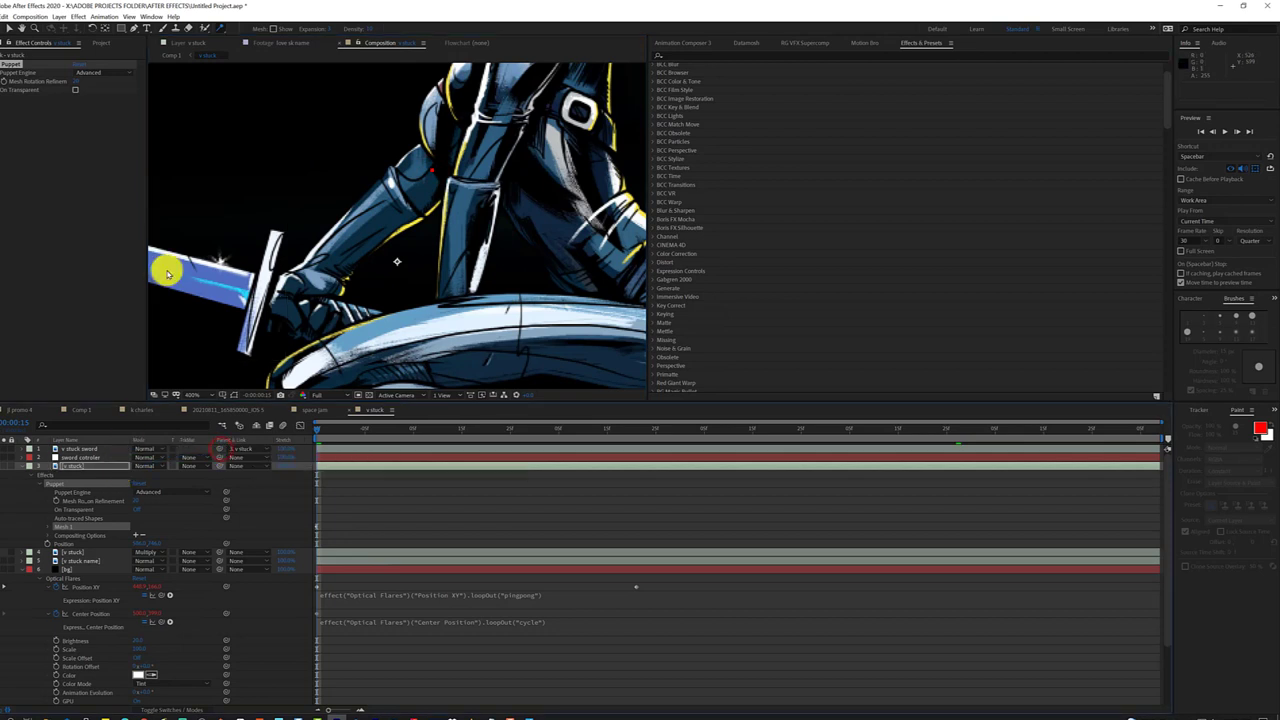
click(222, 27)
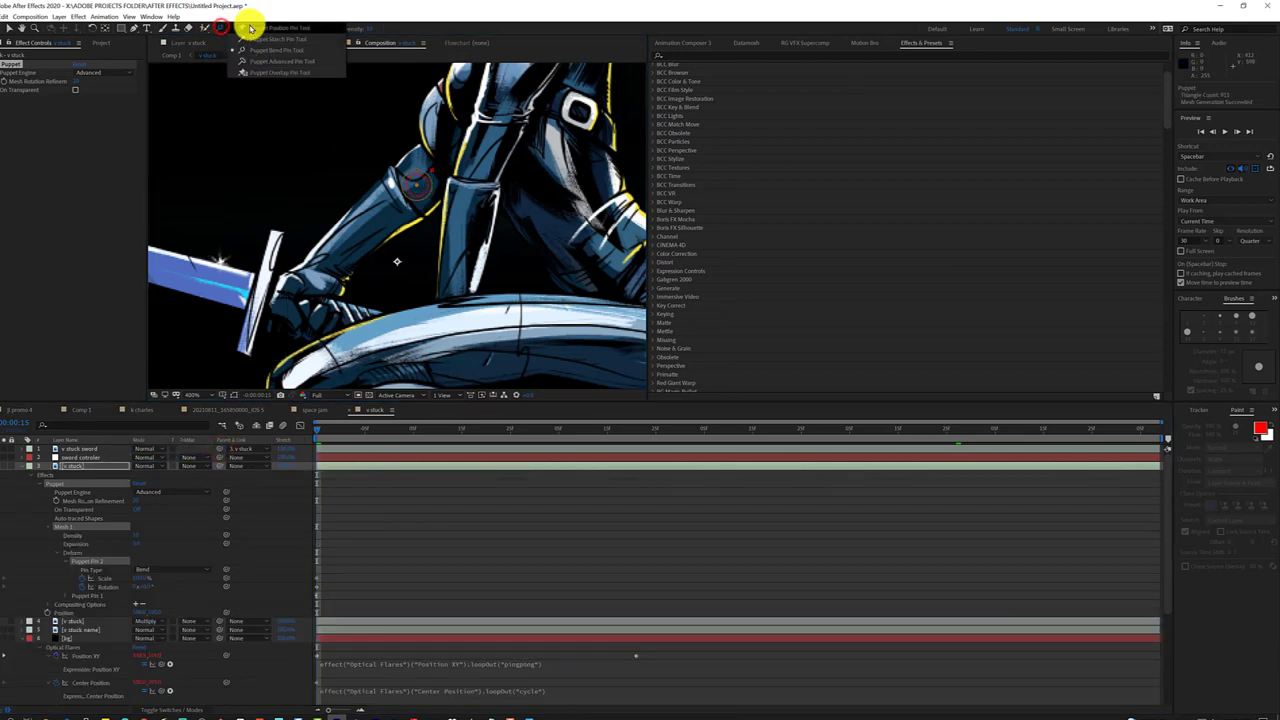
click(329, 268)
key(ctrl+s)
Pin the sword hand and scale Puppet Pin 2 to bend the arm
click(374, 234)
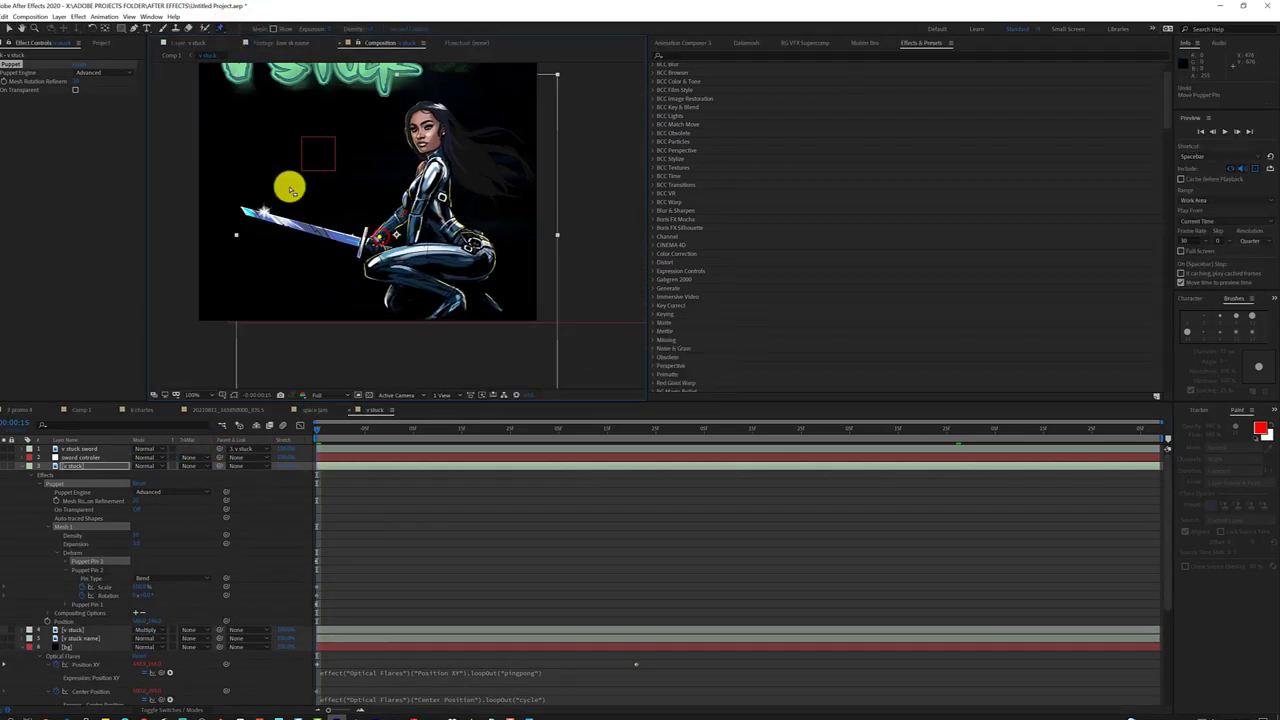
drag(400, 216, 396, 196)
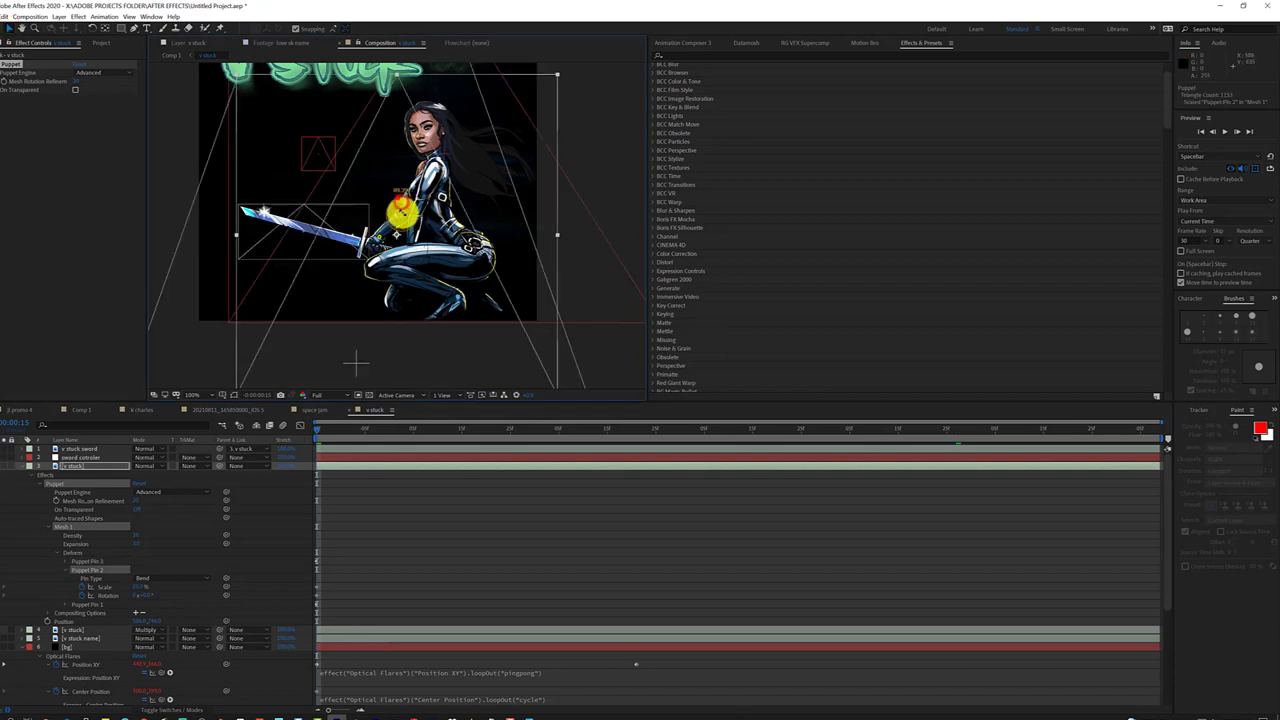
click(366, 217)
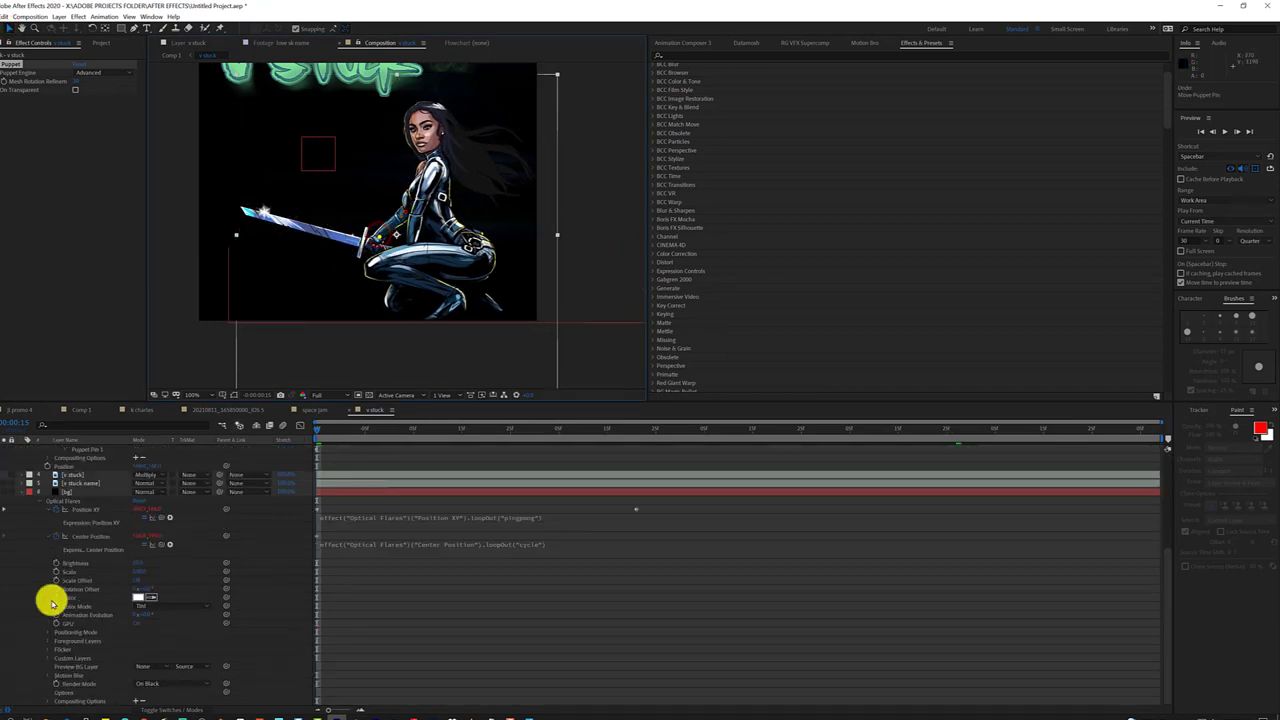
click(17, 472)
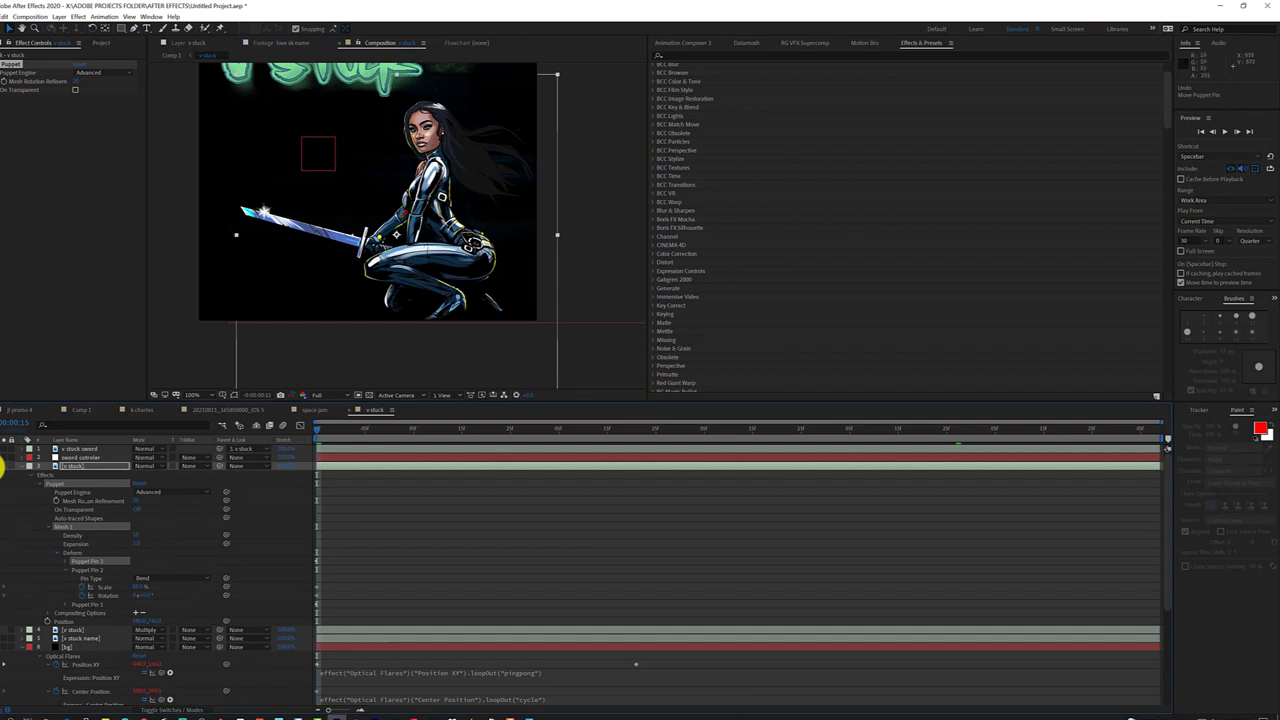
click(458, 143)
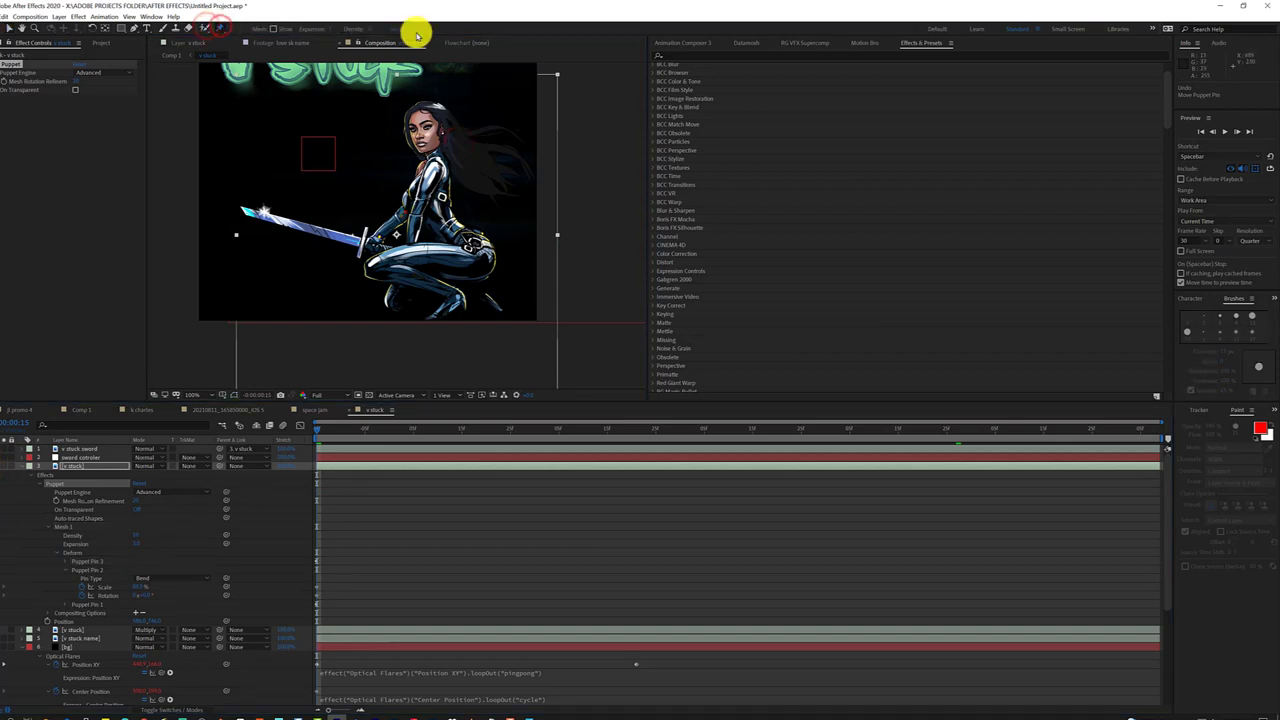
scroll(514, 134, up, 3)
Add puppet pins on the character's head
click(220, 27)
click(356, 188)
click(365, 161)
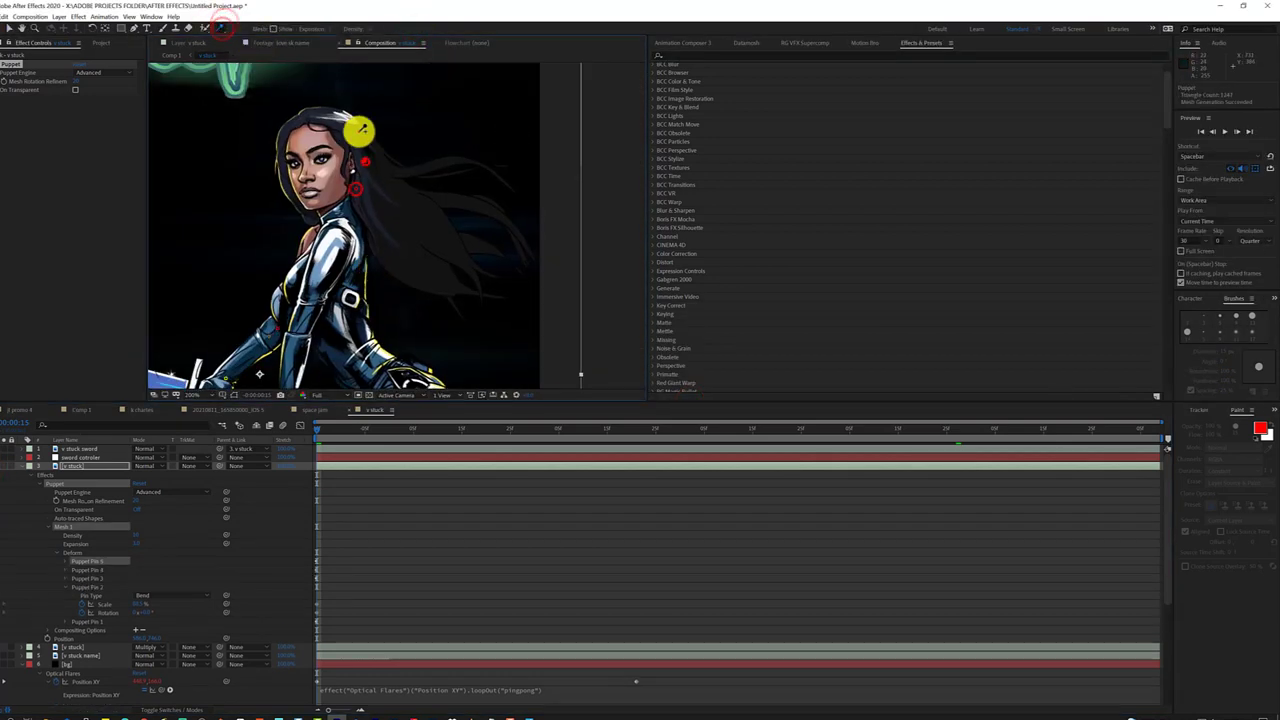
drag(220, 27, 283, 61)
click(432, 277)
Pin the strands and lower ends of the flowing hair with advanced pins
click(409, 212)
click(222, 28)
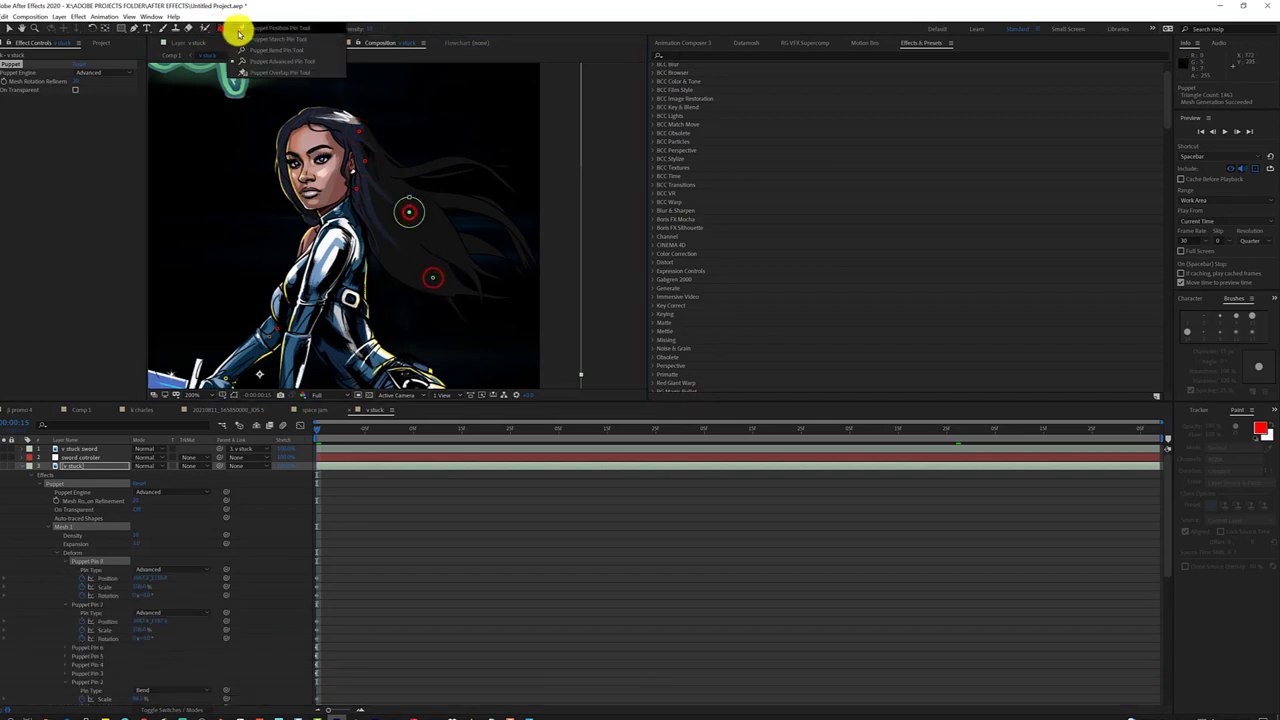
click(443, 162)
click(457, 204)
click(512, 225)
click(473, 248)
click(470, 270)
click(409, 233)
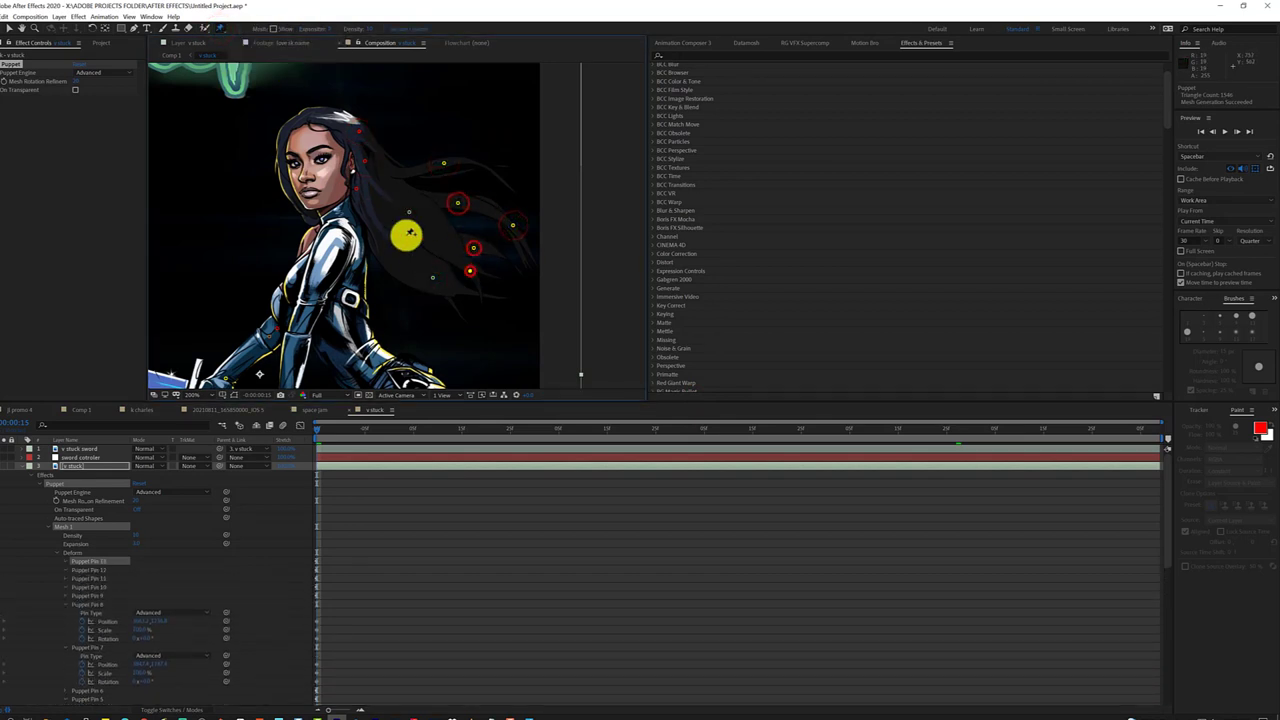
click(387, 169)
click(380, 220)
Set Puppet Pin 13's Pin Type to Position and add an expression to its position
click(66, 578)
click(147, 587)
click(171, 606)
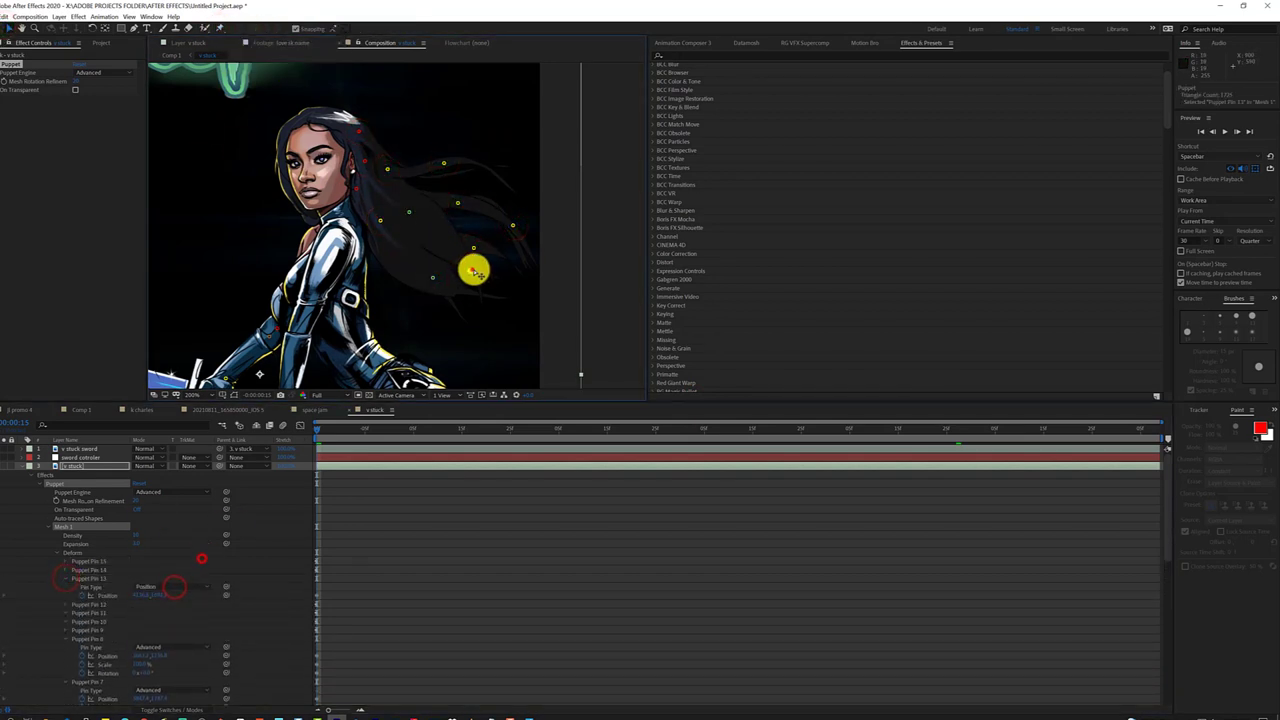
click(472, 272)
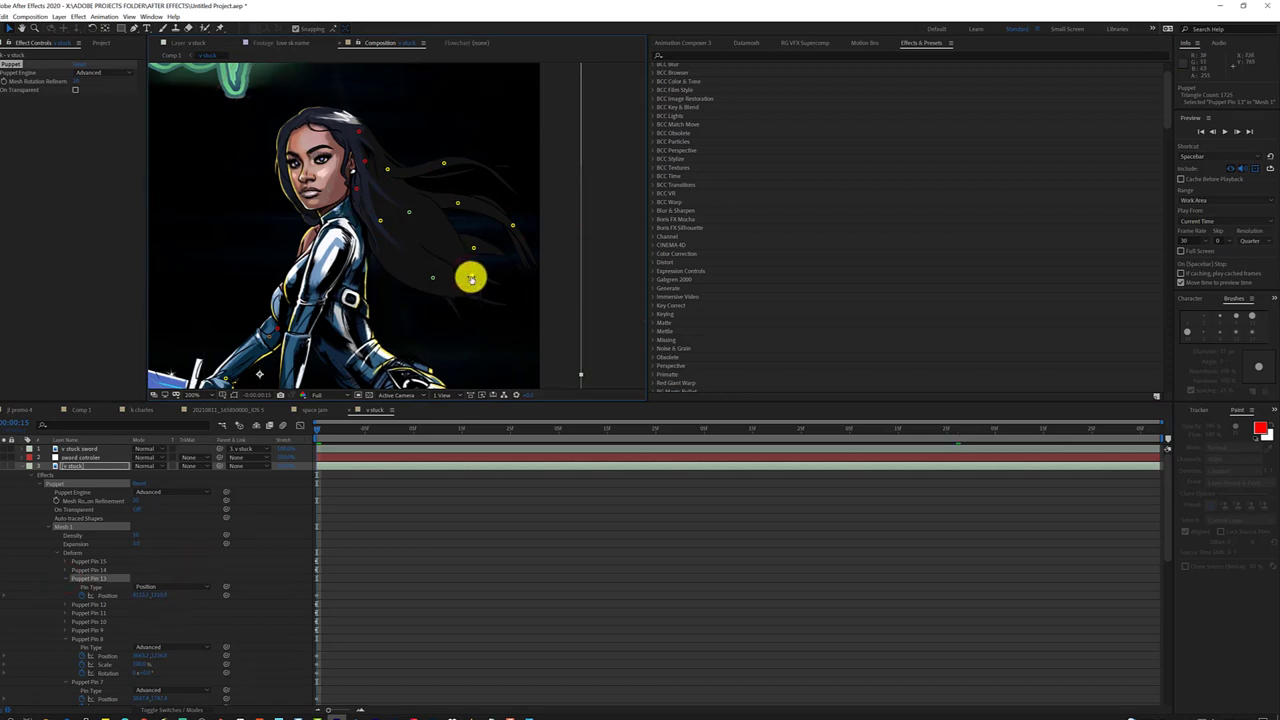
alt+click(80, 595)
Commit Pin 13's wiggle expression and pull the neck pin up-left to bend the torso
click(590, 638)
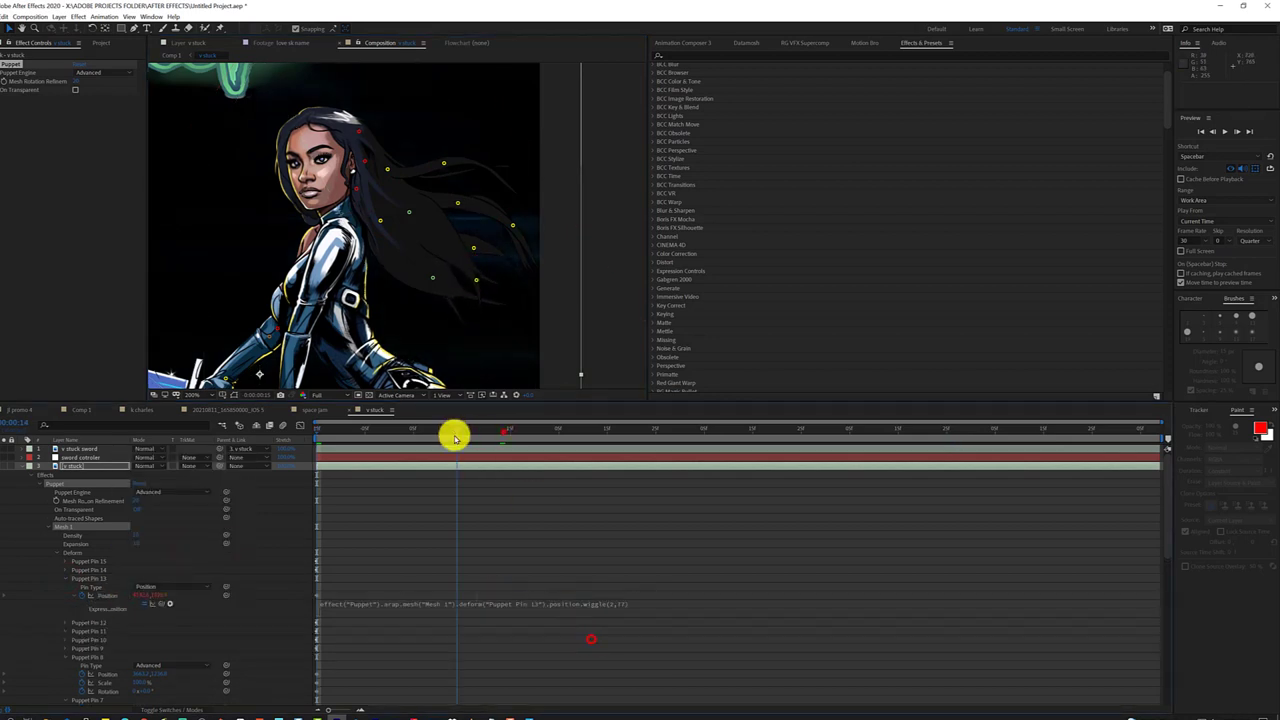
drag(451, 432, 850, 443)
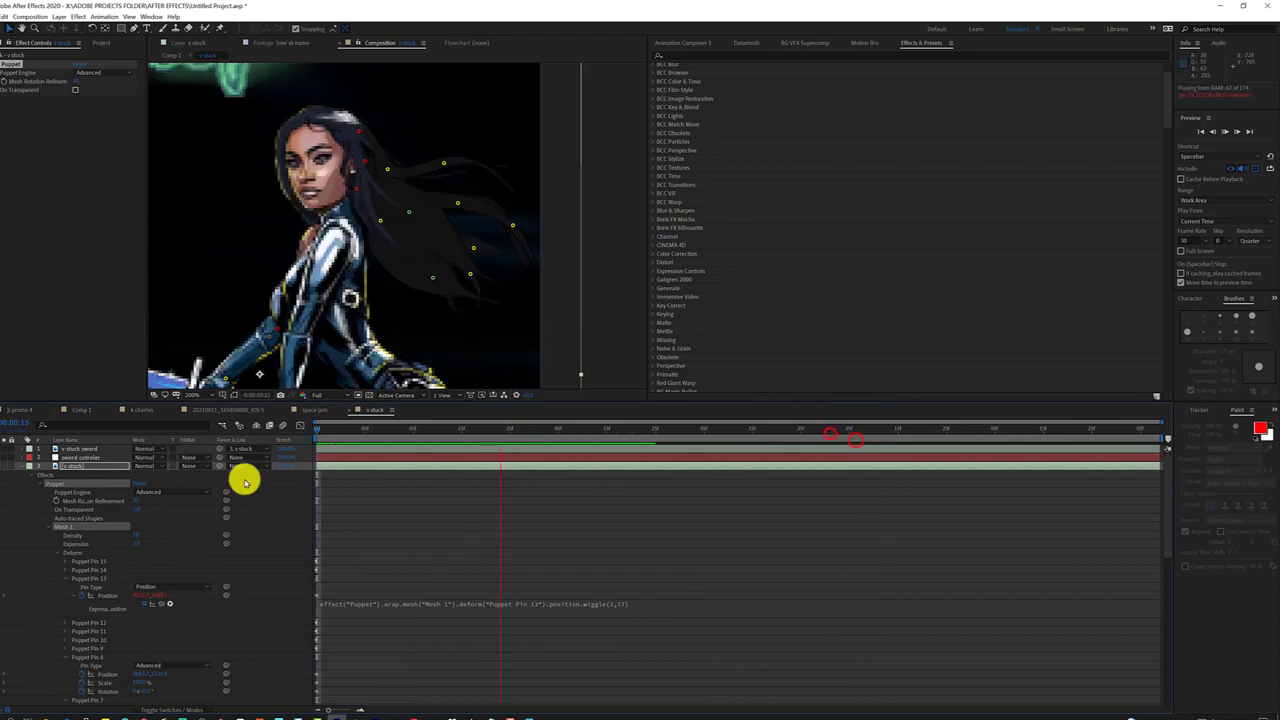
click(381, 222)
drag(384, 226, 368, 208)
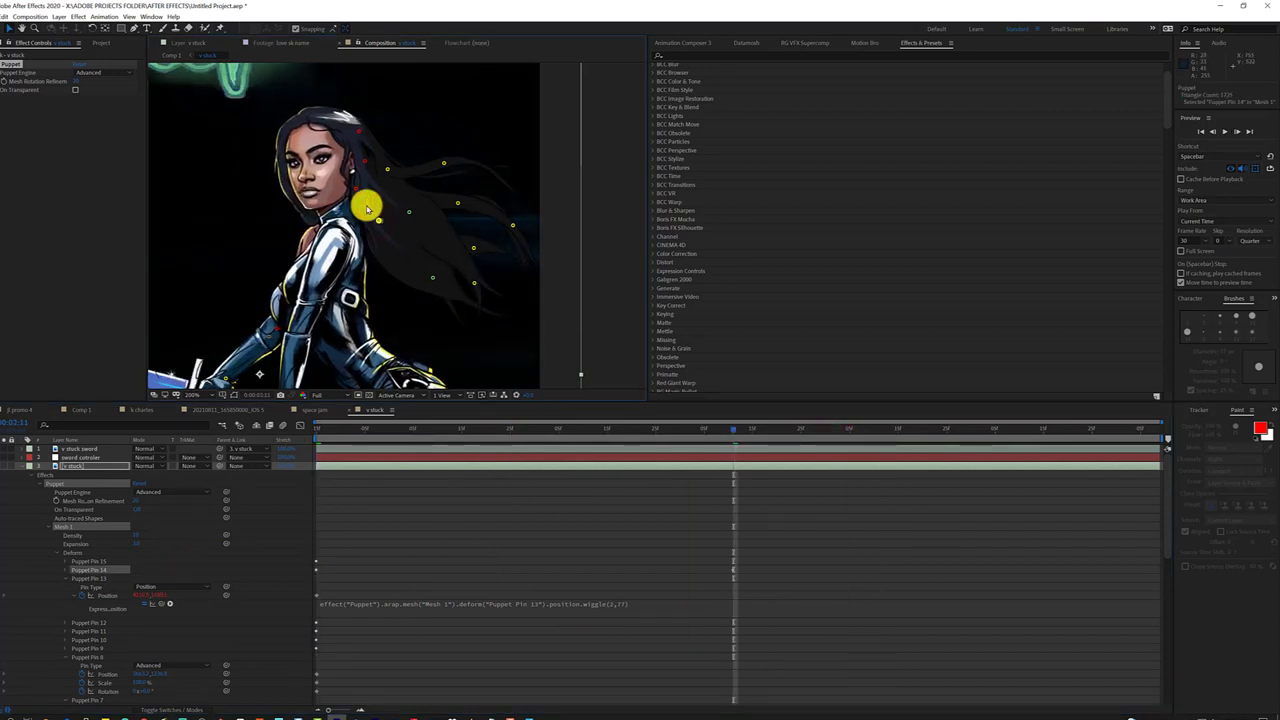
scroll(63, 606, down, 5)
Give Puppet Pin 15's Position the expression wiggle(1,35,4)
click(63, 606)
click(195, 598)
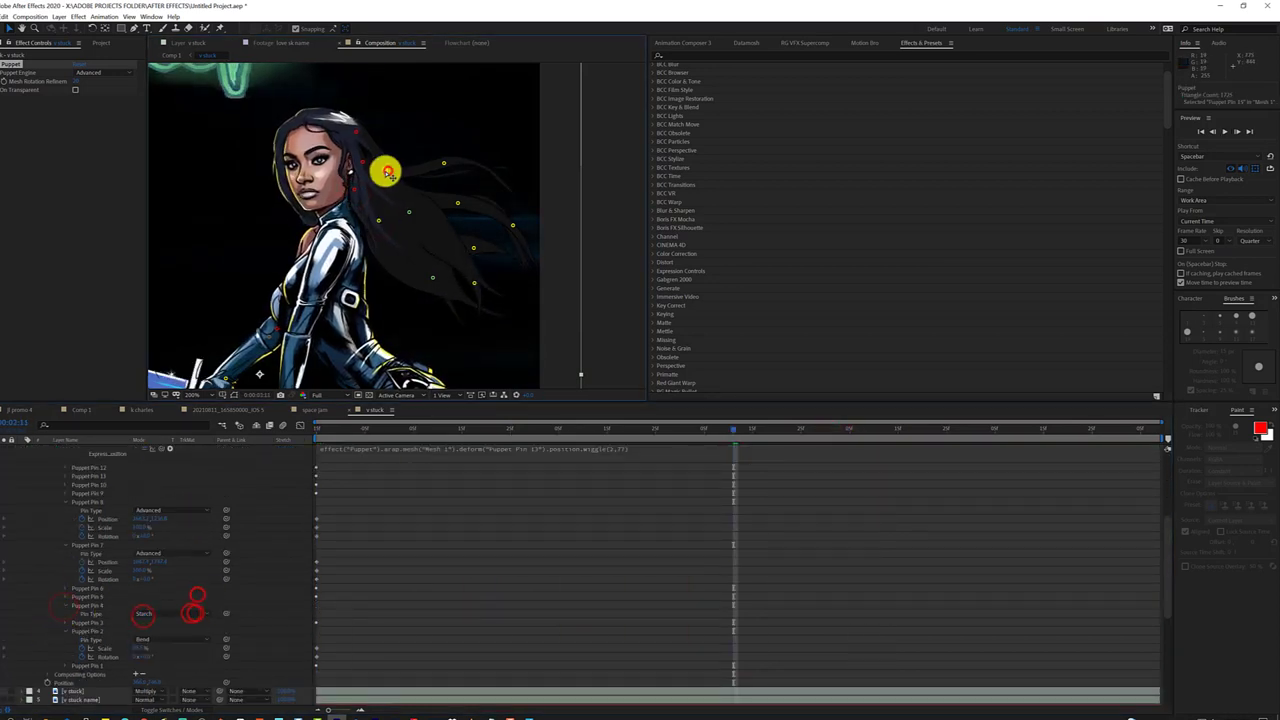
scroll(63, 560, up, 5)
right_click(63, 560)
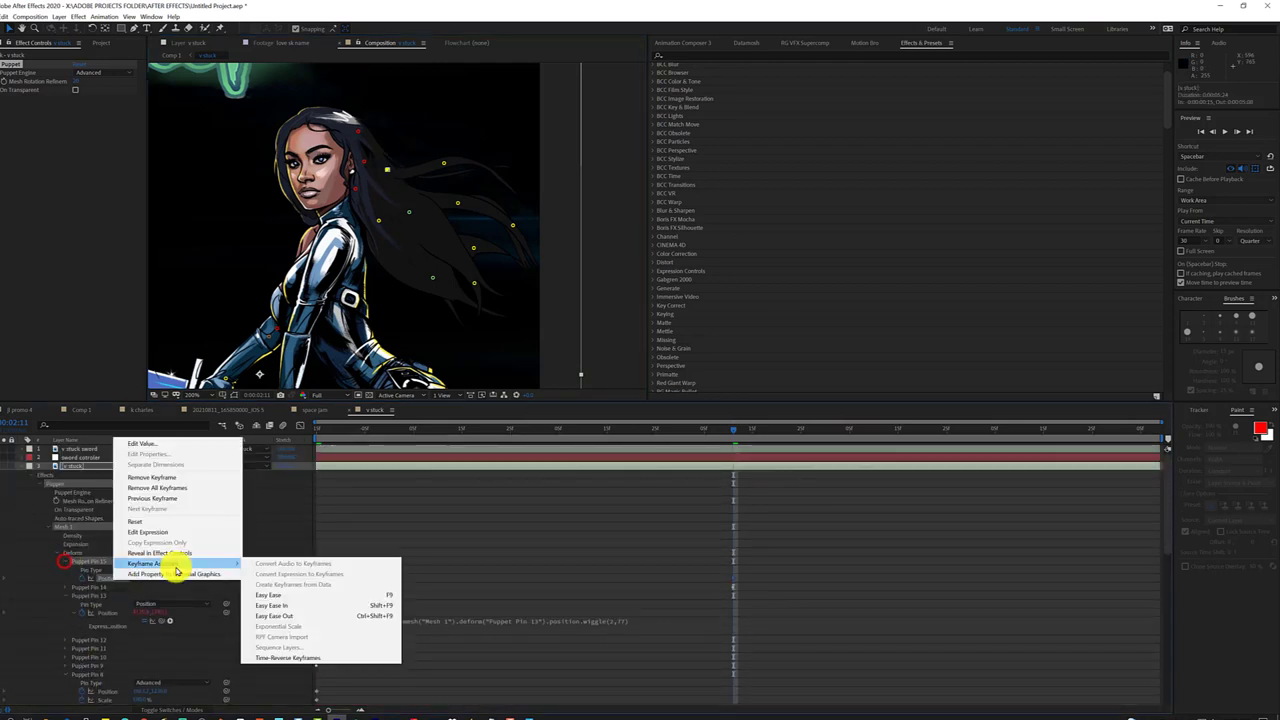
click(107, 577)
click(628, 590)
text(.wi)
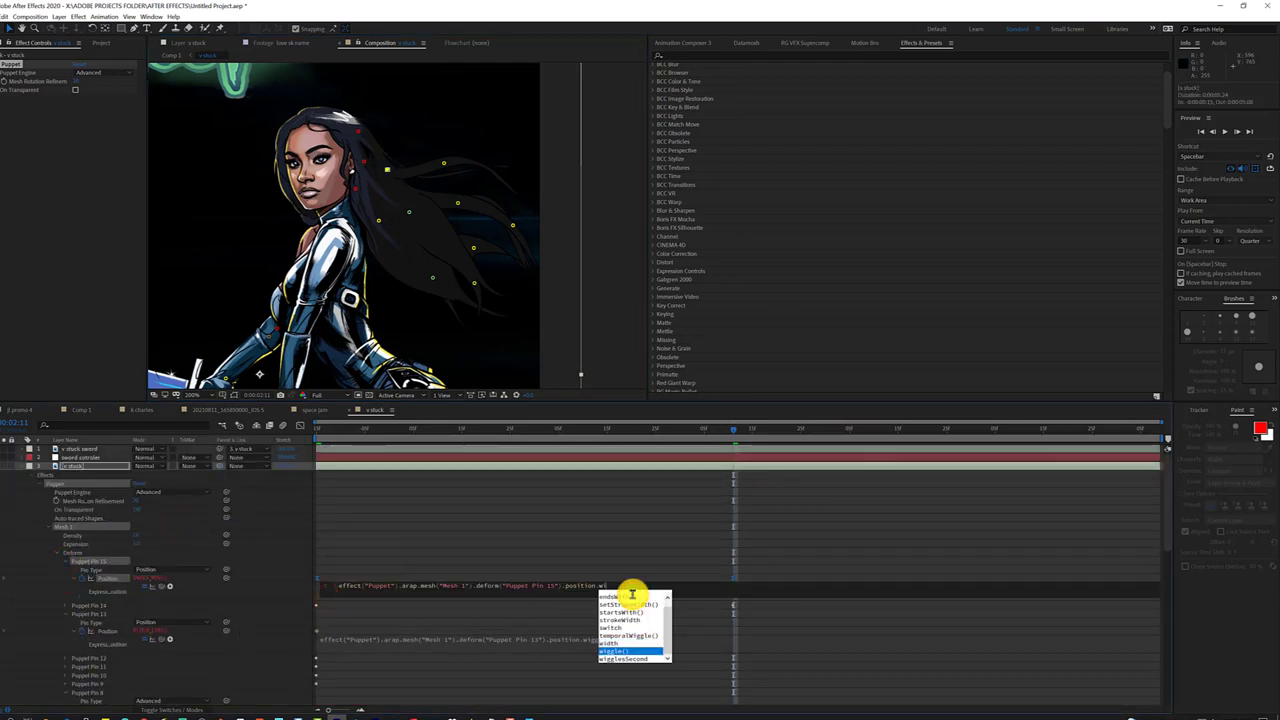
key(Return)
text(1,35,4))
mouse_move(500, 429)
mouse_down()
mouse_move(318, 430)
mouse_move(816, 516)
mouse_move(383, 569)
mouse_up()
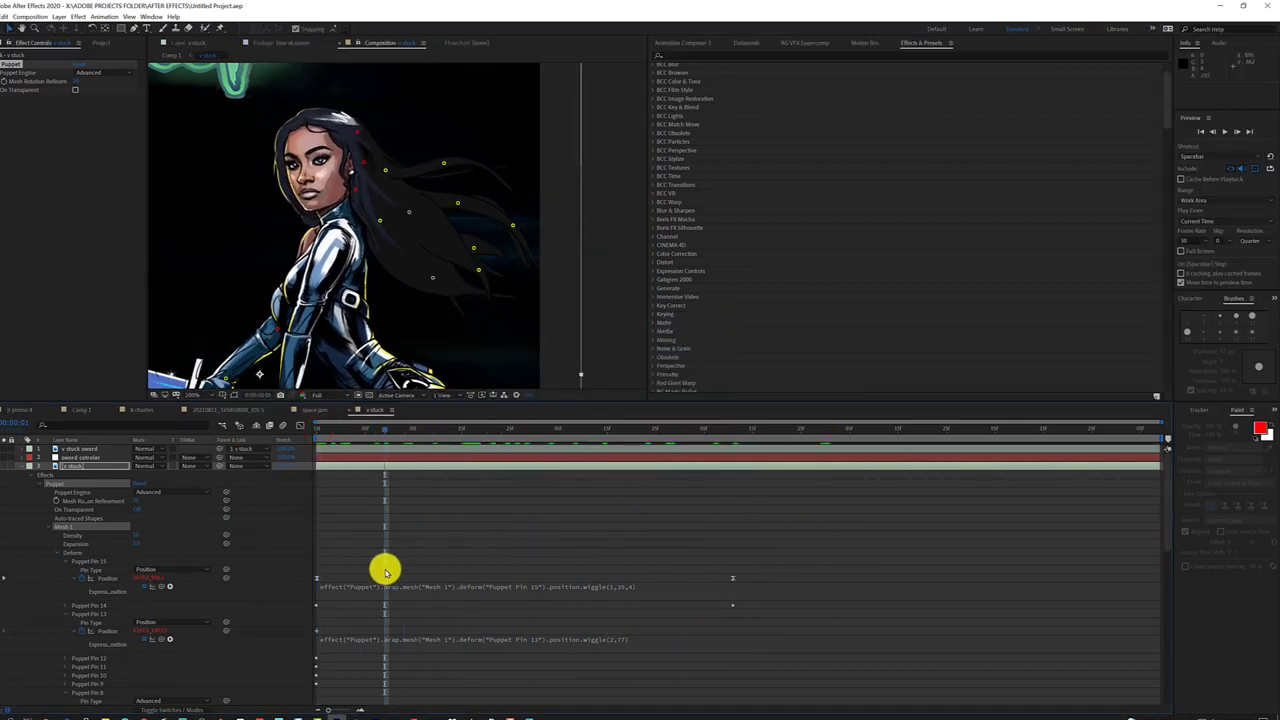
Add a wiggle() expression to Puppet Pin 9's Position
click(446, 167)
scroll(63, 684, down, 3)
alt+click(90, 597)
text(.wiggle(3,45,5)
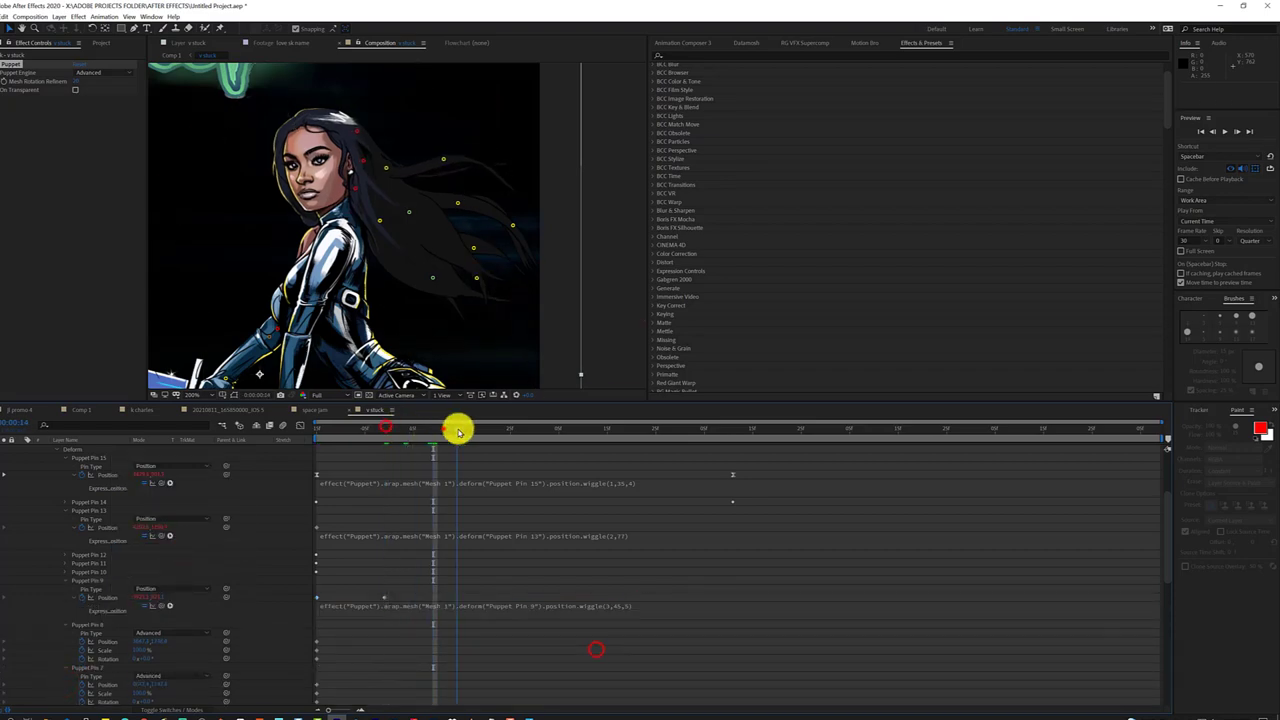
drag(457, 429, 607, 429)
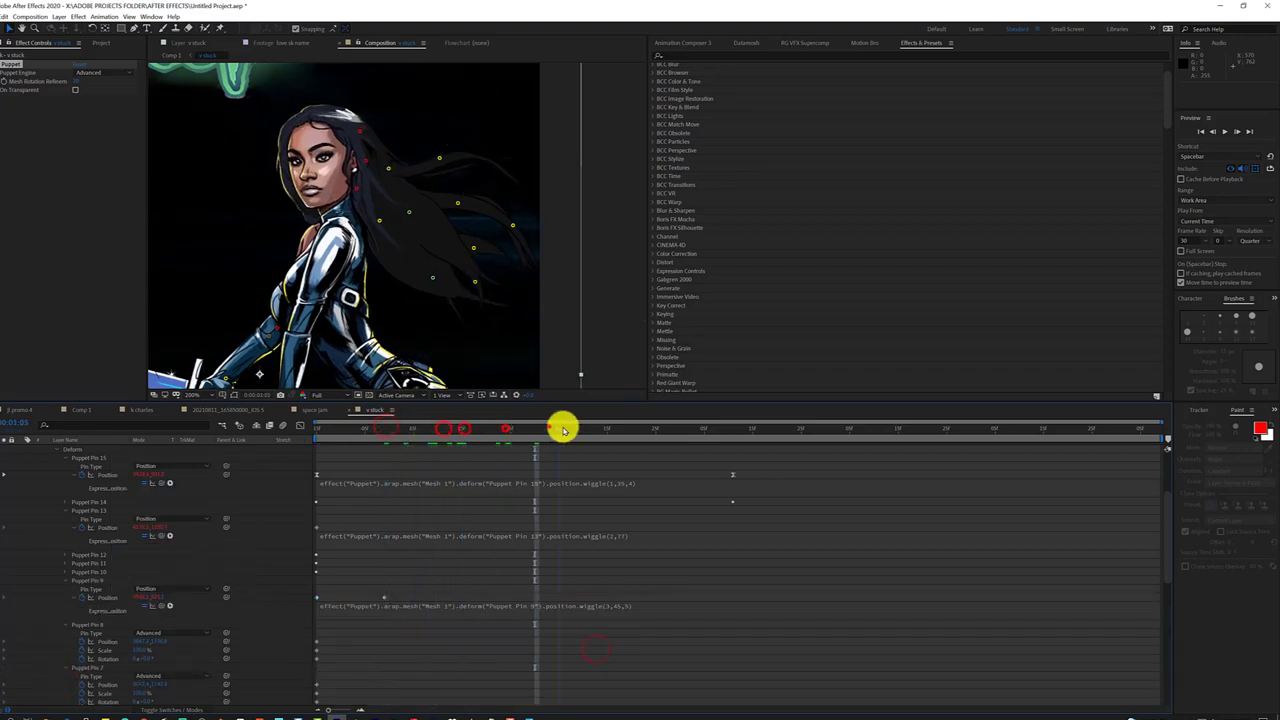
Add a wiggle expression to Puppet Pin 16's Position
click(220, 28)
scroll(500, 175, up, 3)
scroll(500, 175, down, 1)
scroll(460, 177, down, 1)
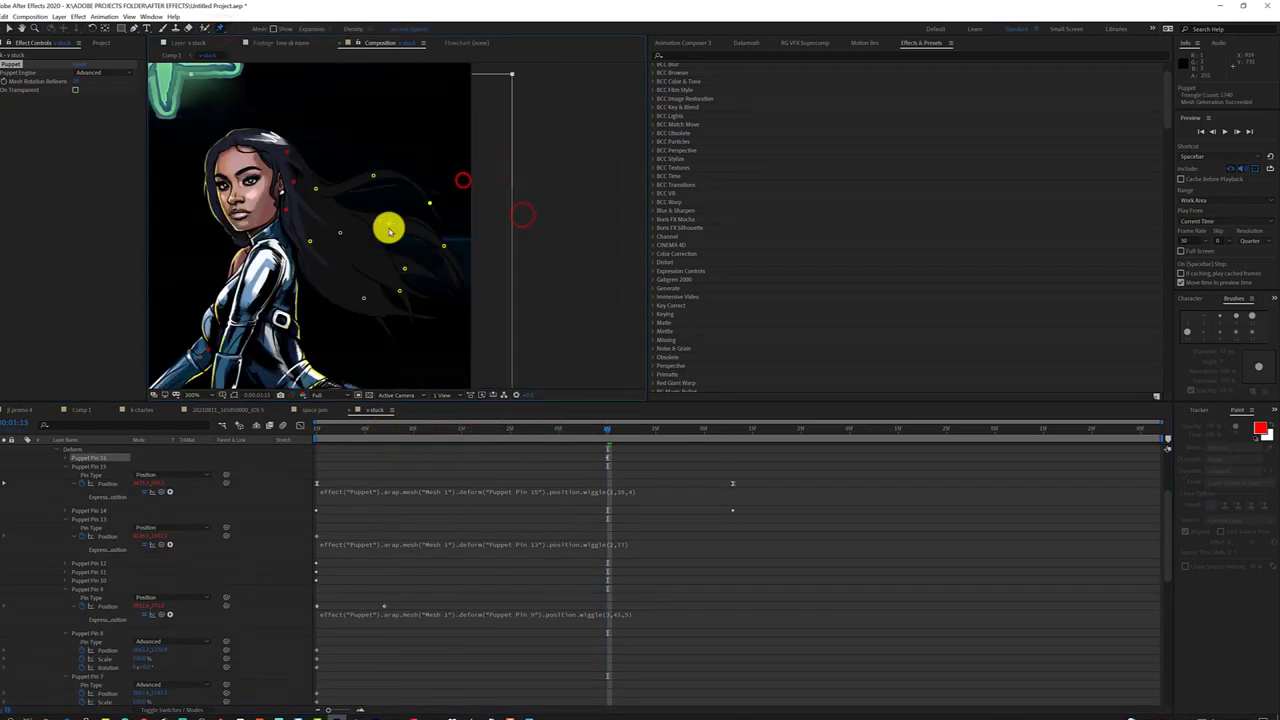
key(v)
click(555, 429)
scroll(84, 517, up, 2)
right_click(84, 517)
click(150, 574)
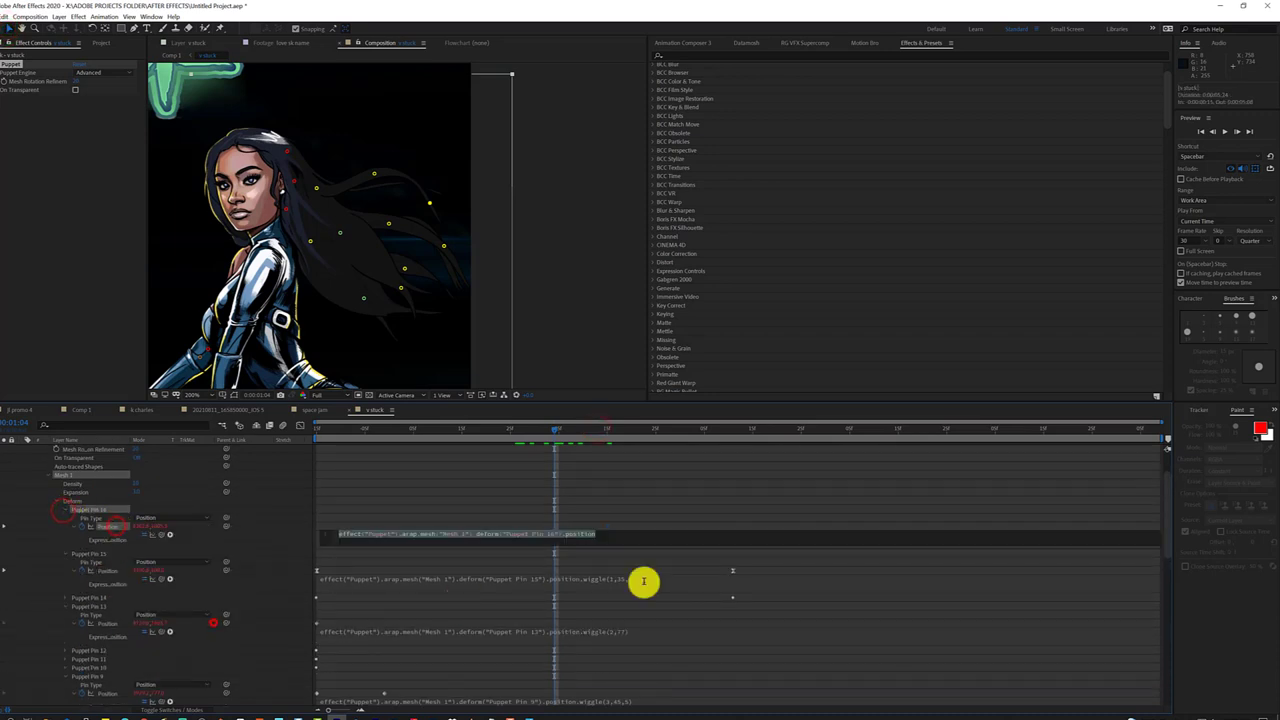
click(620, 537)
text(.wiggle(1,35,4))
drag(543, 429, 646, 429)
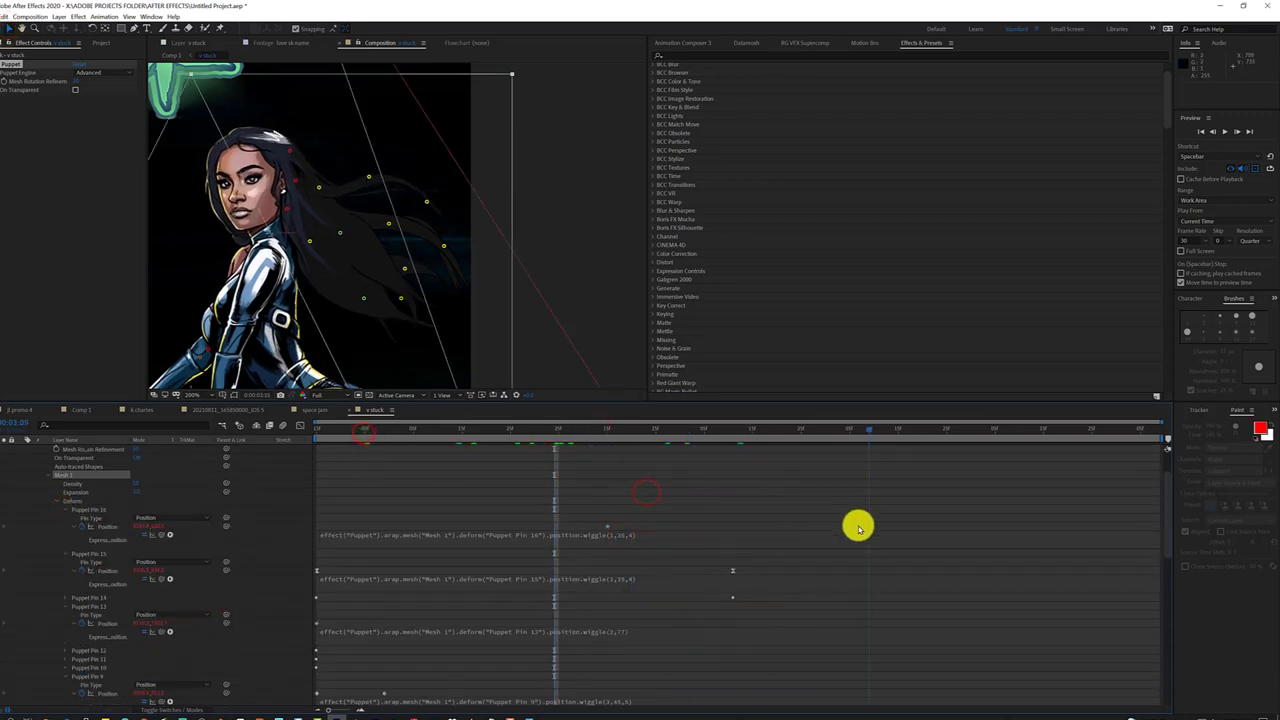
Reuse Pin 13's wiggle code as Puppet Pin 12's Position expression
click(66, 650)
key(space)
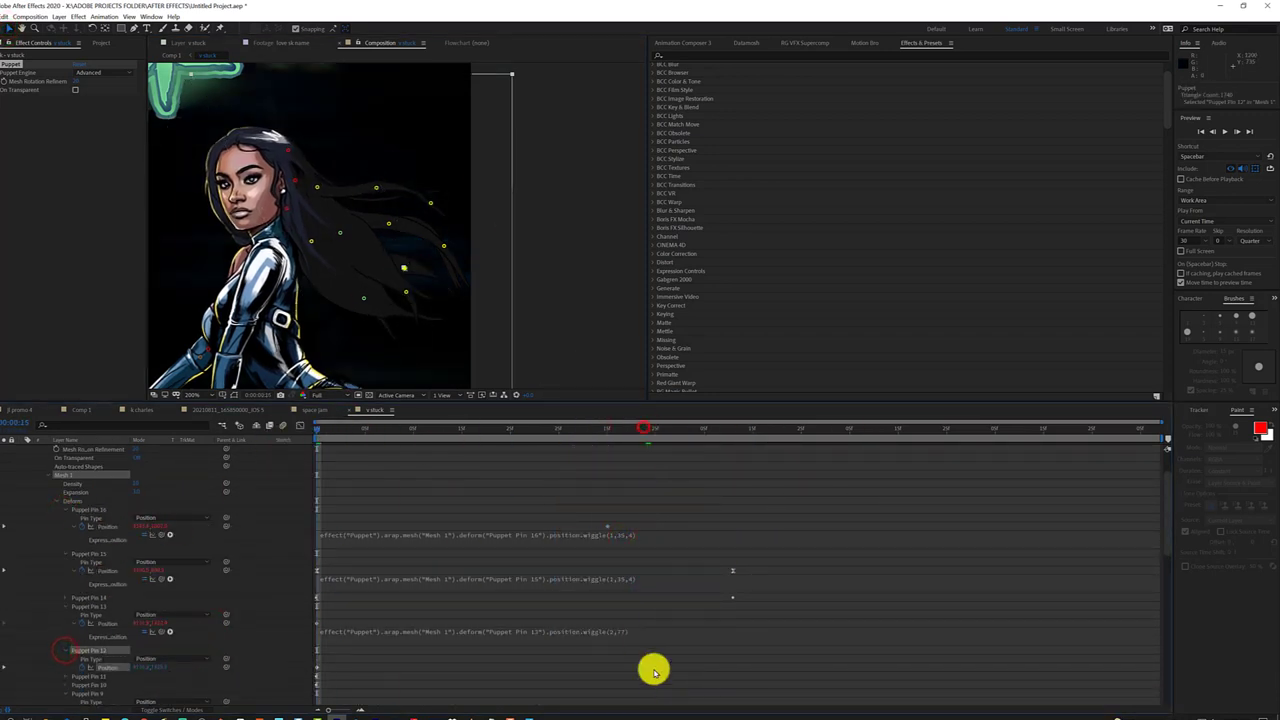
click(590, 631)
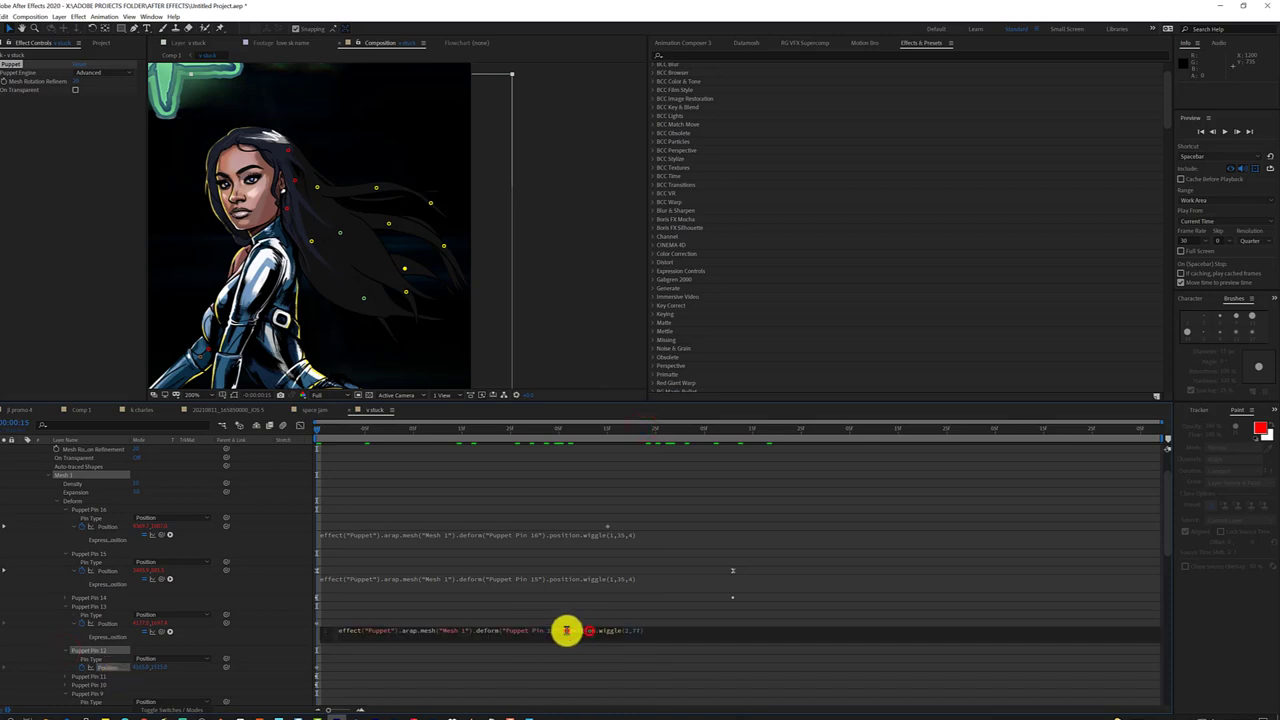
right_click(112, 667)
click(134, 640)
key(space)
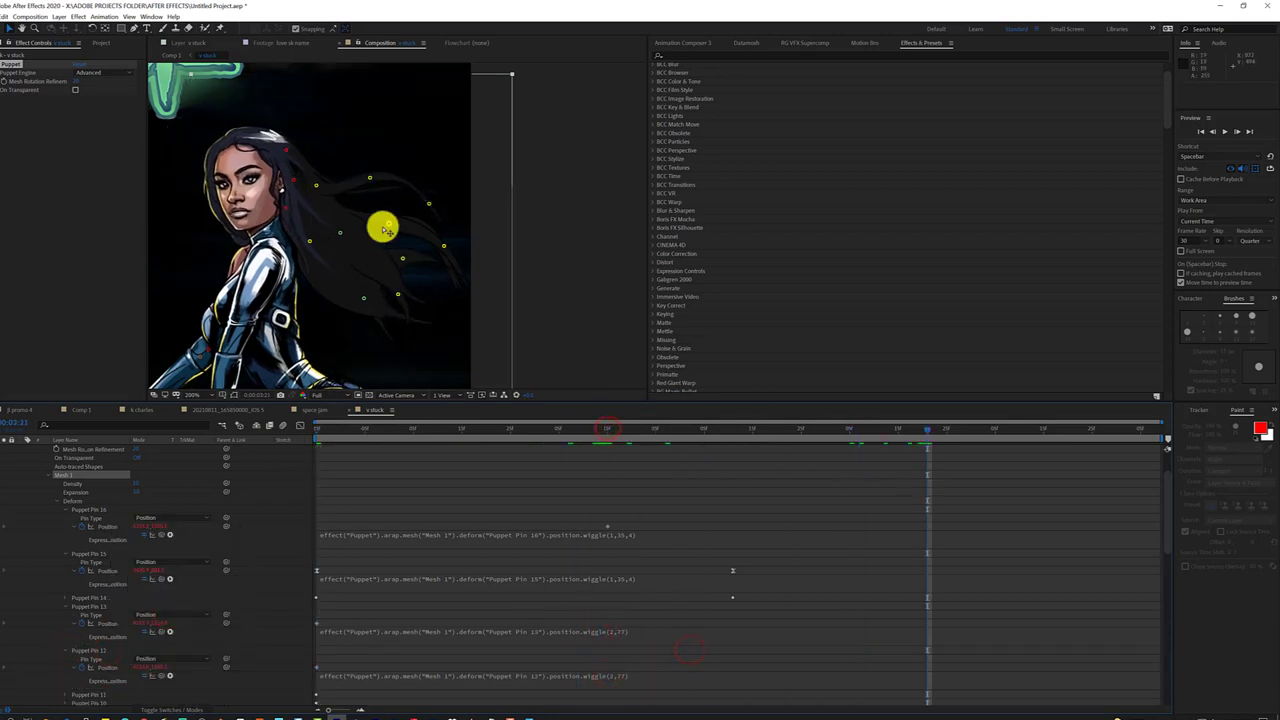
Add a wiggle expression to Puppet Pin 10's Position
scroll(160, 560, down, 3)
right_click(120, 565)
click(206, 663)
click(668, 585)
click(713, 432)
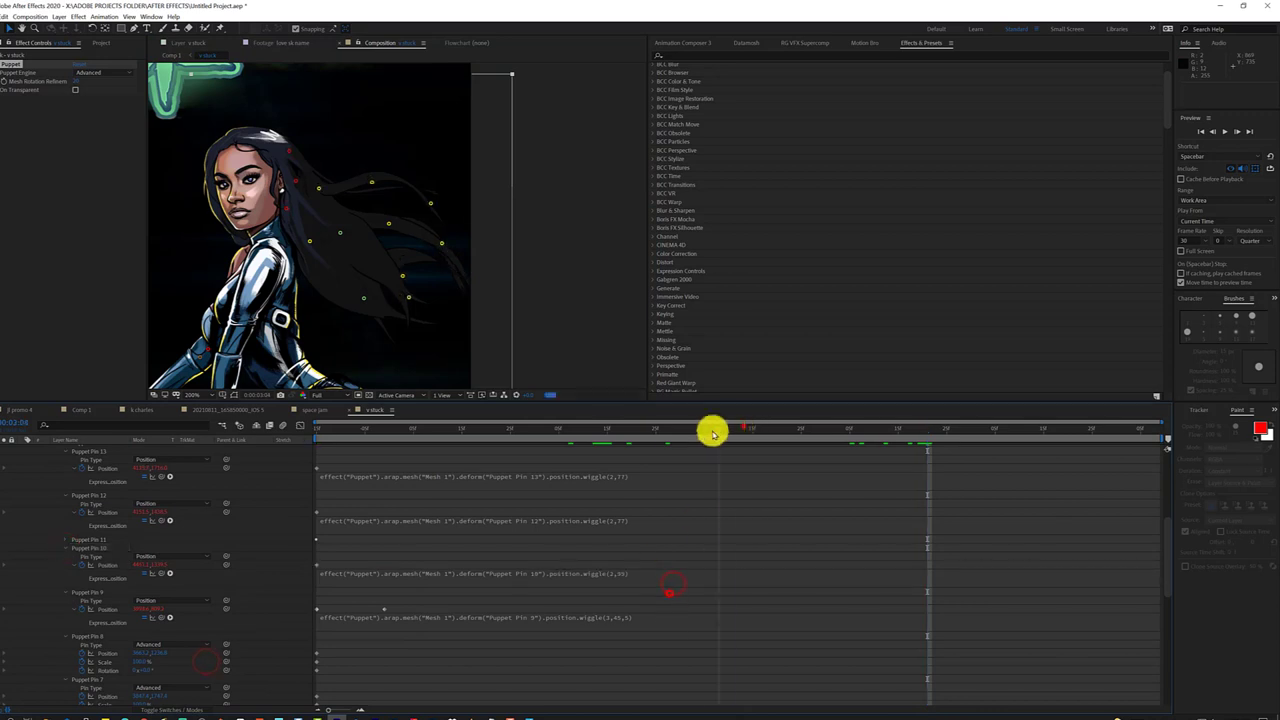
drag(713, 432, 898, 432)
Add a wiggle expression to Puppet Pin 11's Position
click(386, 218)
click(63, 540)
right_click(108, 556)
click(171, 653)
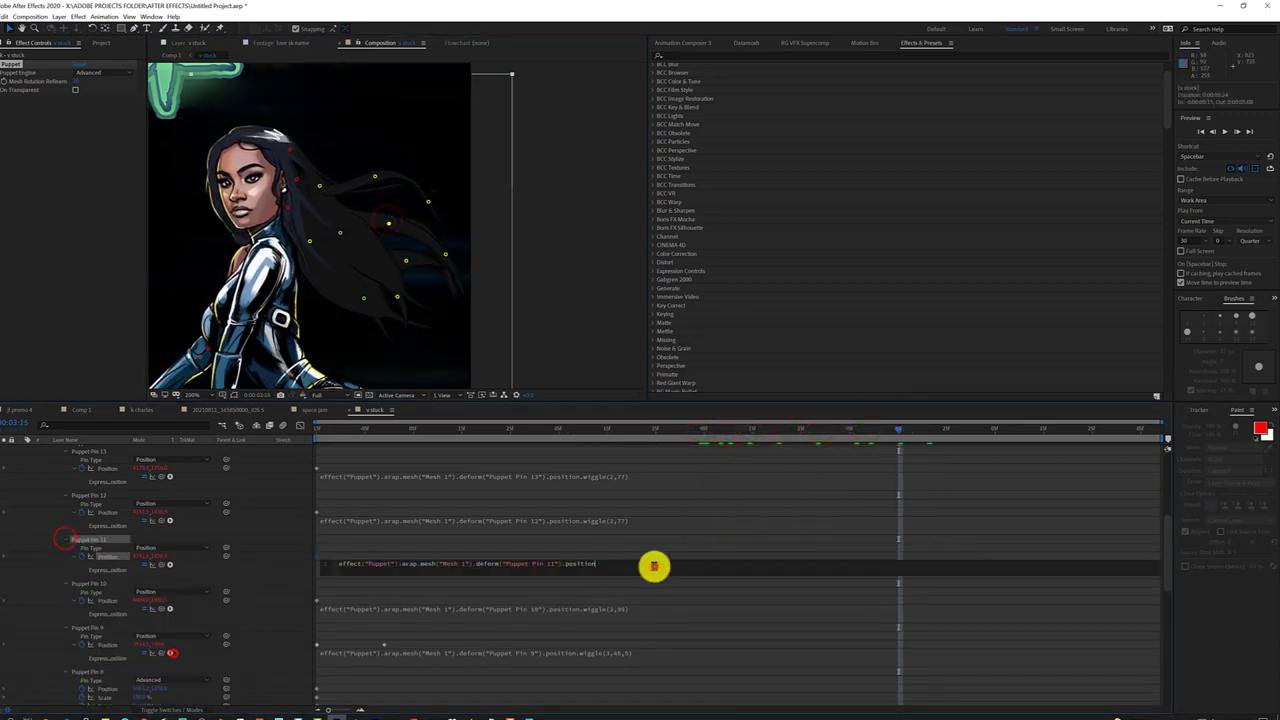
click(706, 428)
key(space)
key(space)
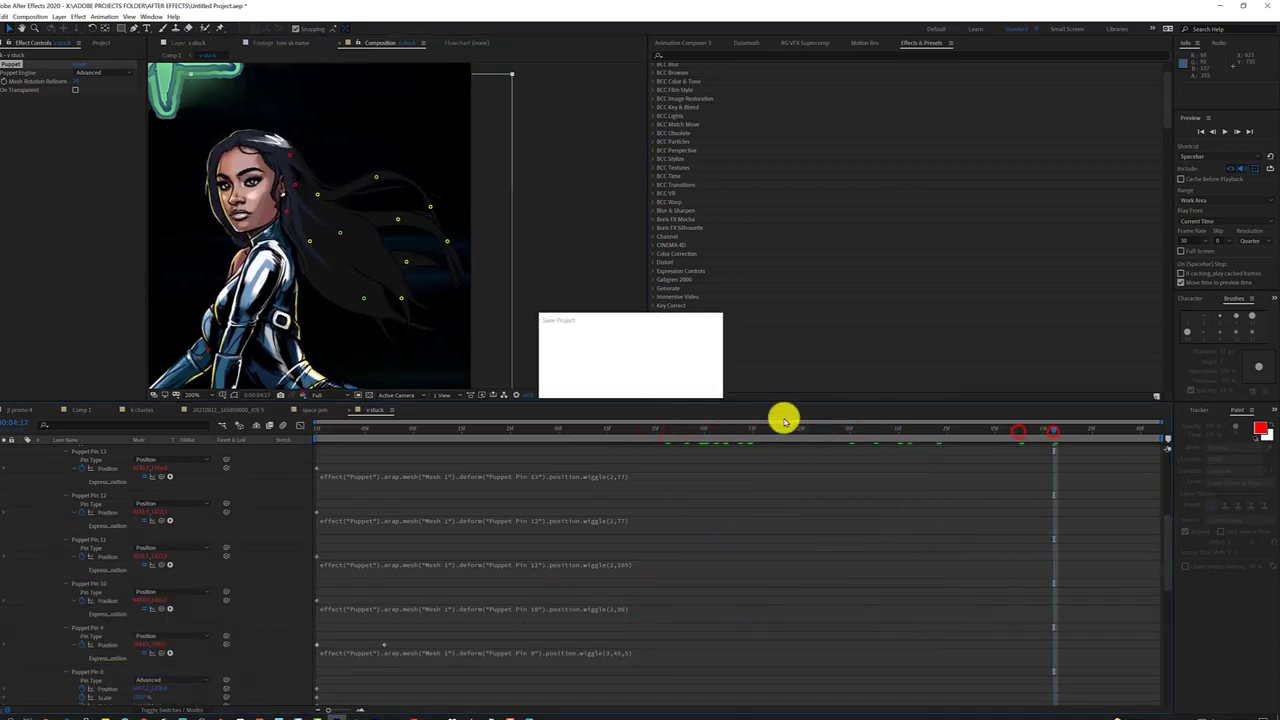
scroll(17, 473, down, 1)
scroll(30, 480, up, 10)
right_click(43, 488)
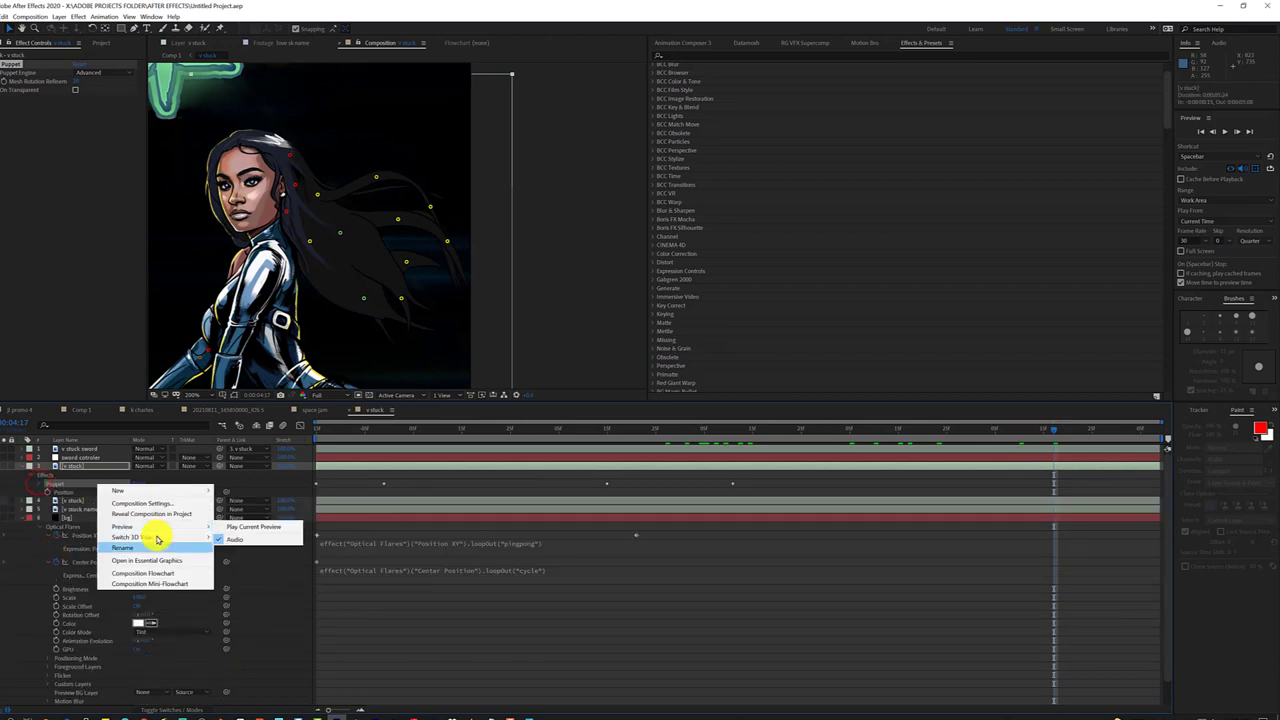
click(250, 524)
key(Home)
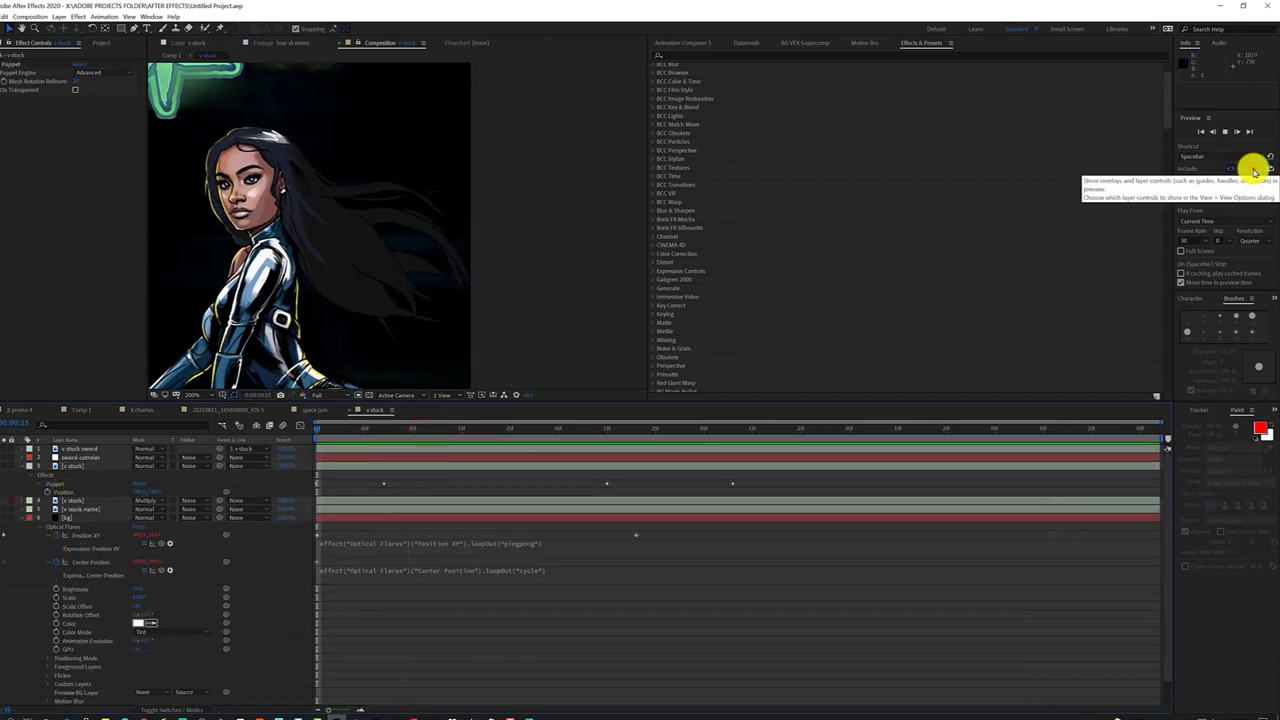
key(space)
click(1227, 136)
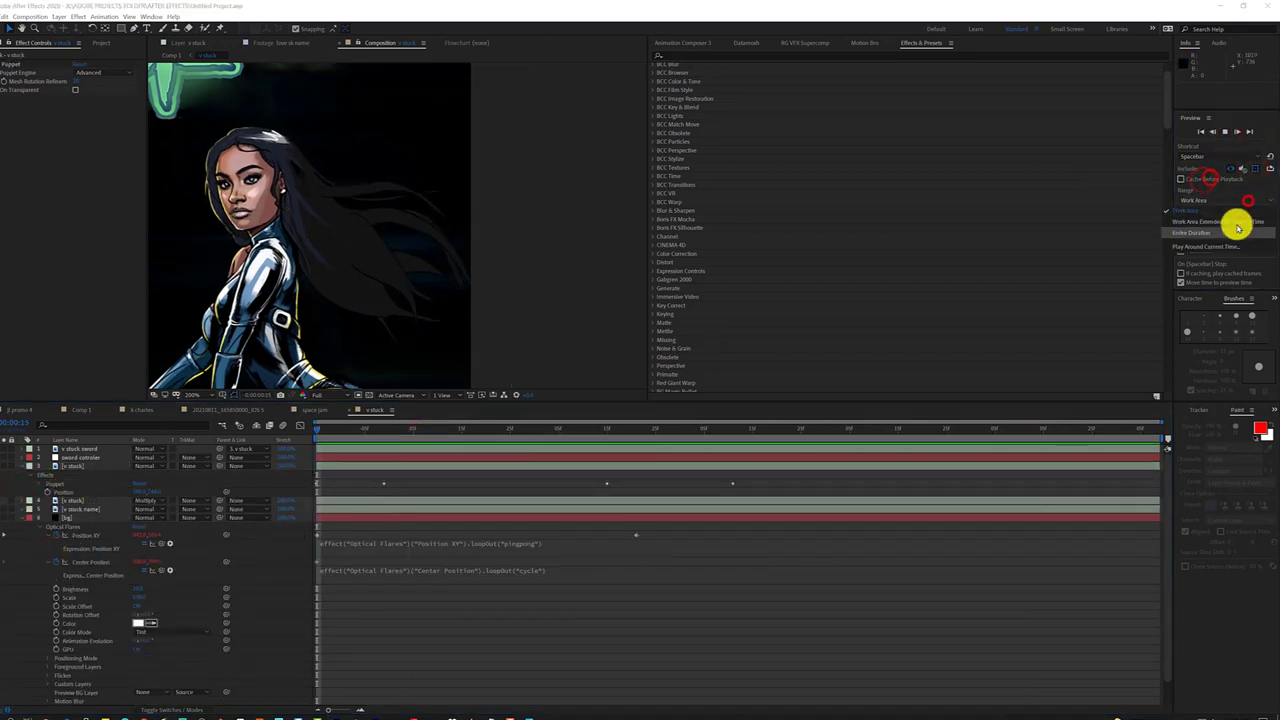
click(680, 383)
click(313, 429)
scroll(384, 308, down, 2)
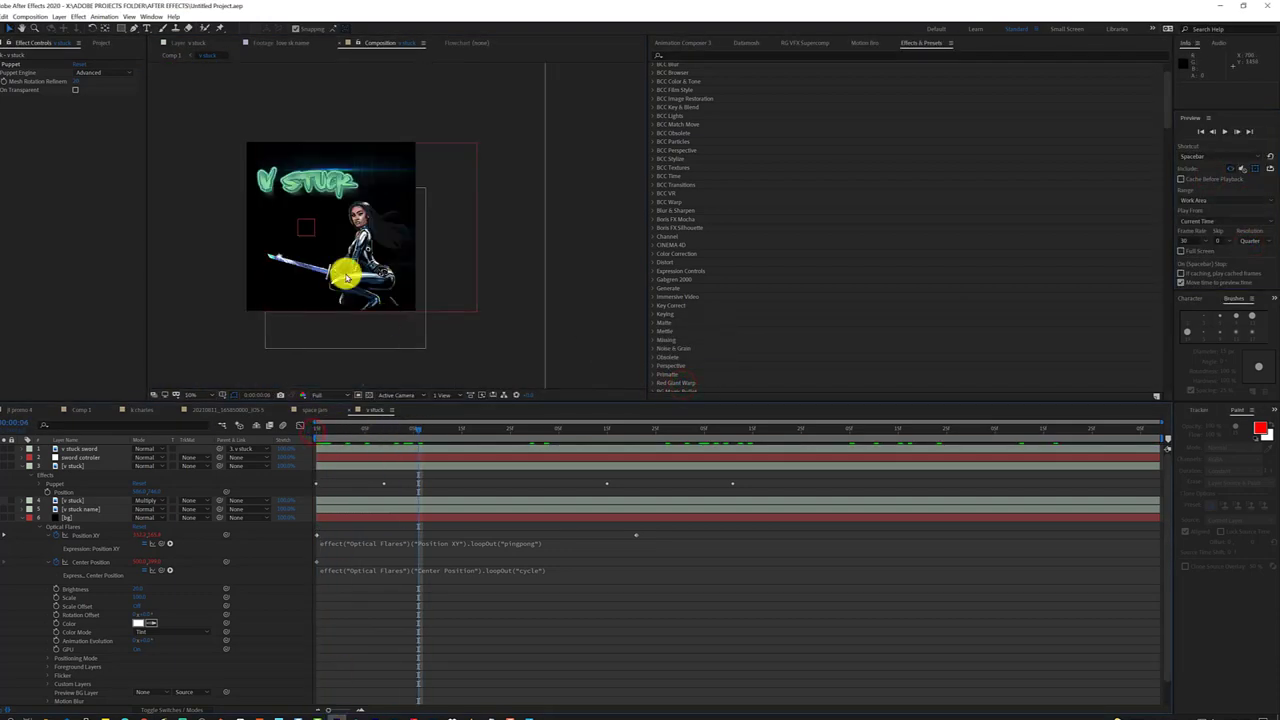
drag(333, 429, 551, 451)
Switch to the Puppet Advanced Pin Tool on v stuck's Puppet effect and pin the sword hand
key(slash)
click(90, 466)
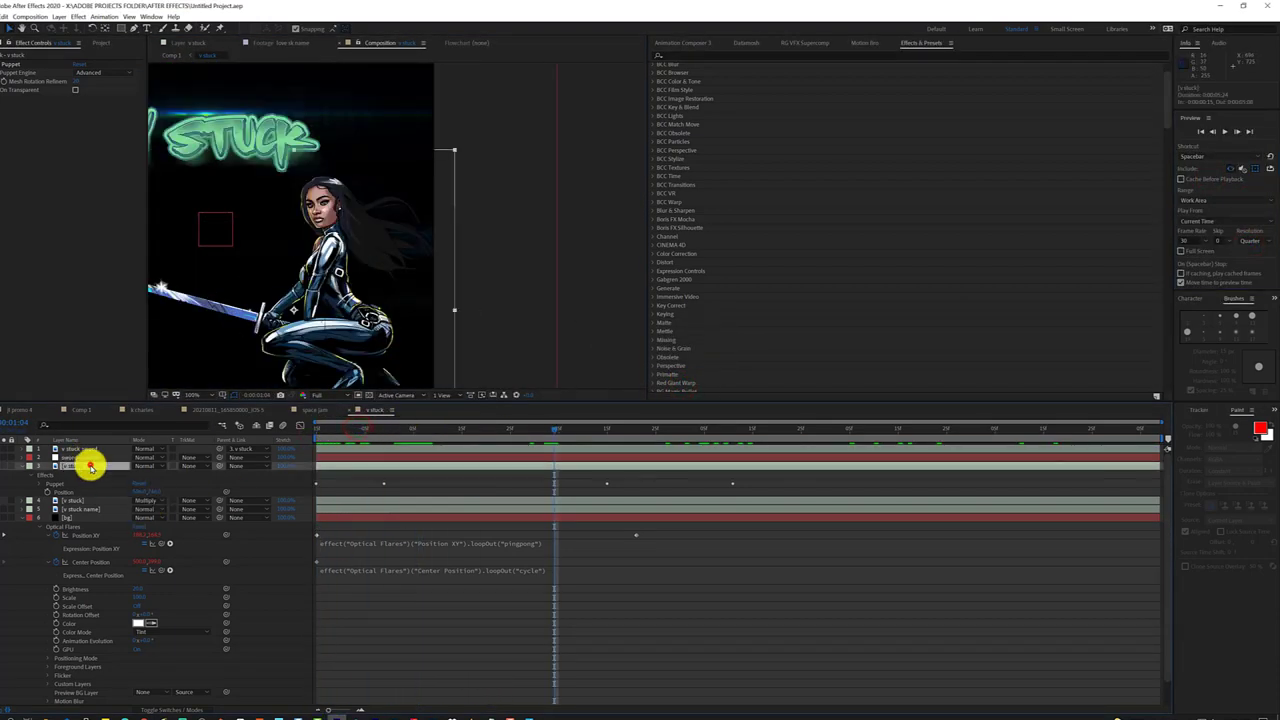
click(33, 487)
scroll(247, 318, up, 1)
drag(221, 27, 266, 69)
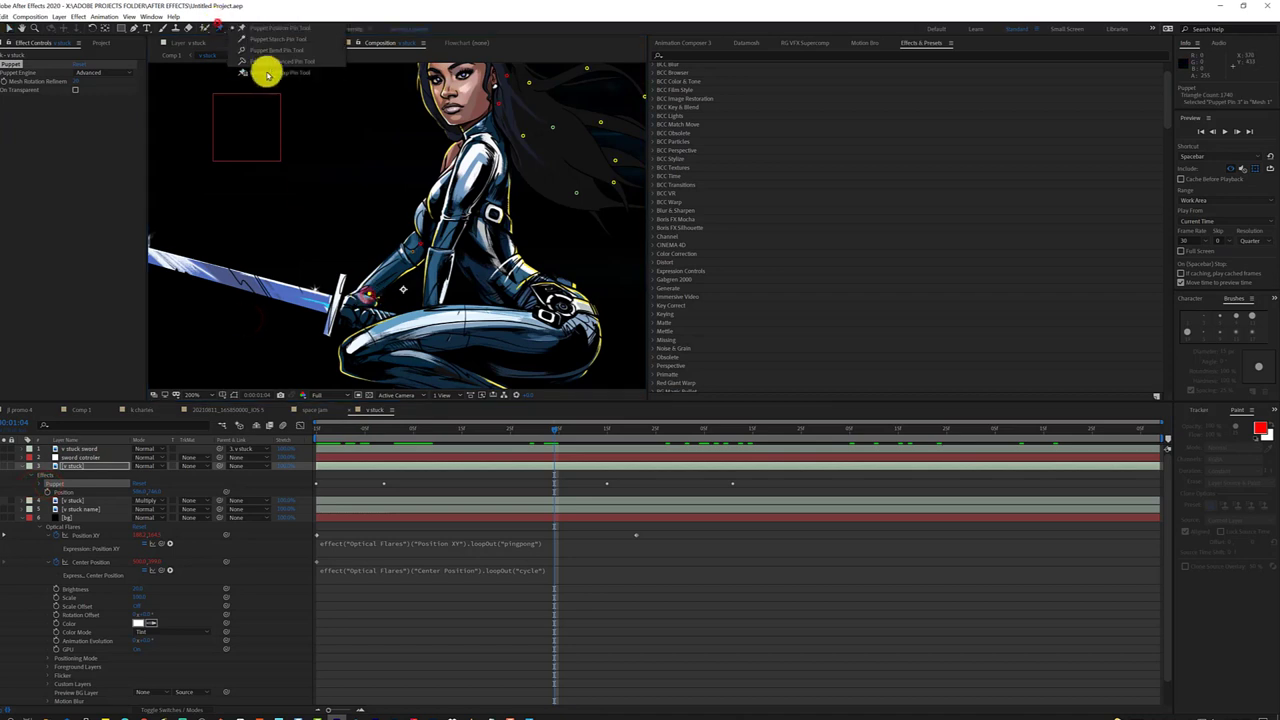
click(391, 266)
drag(221, 27, 260, 62)
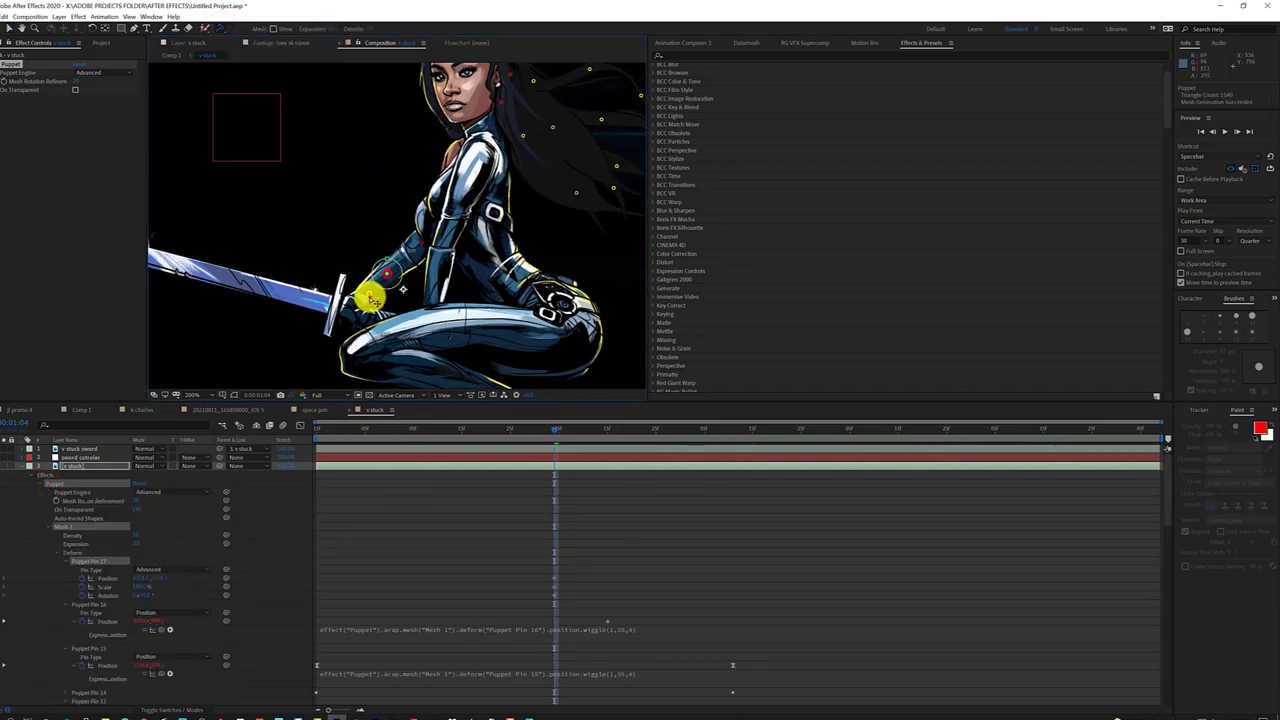
scroll(363, 291, up, 1)
scroll(385, 262, down, 2)
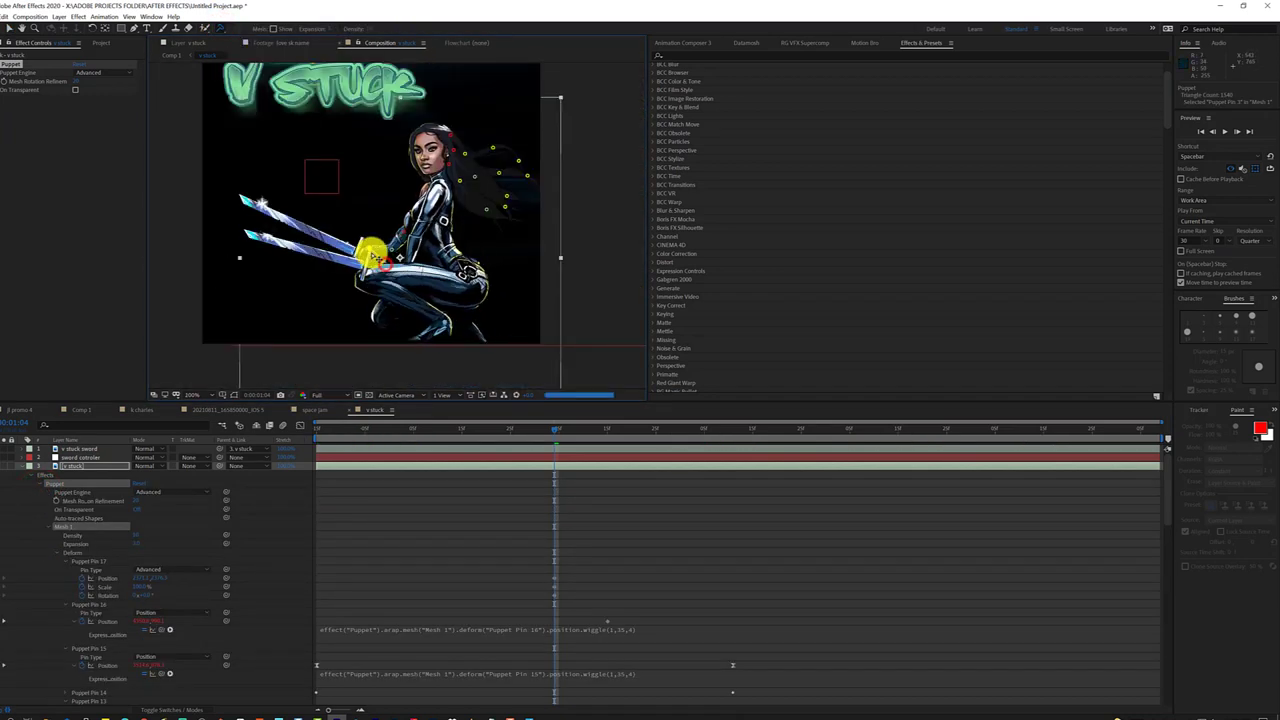
click(375, 429)
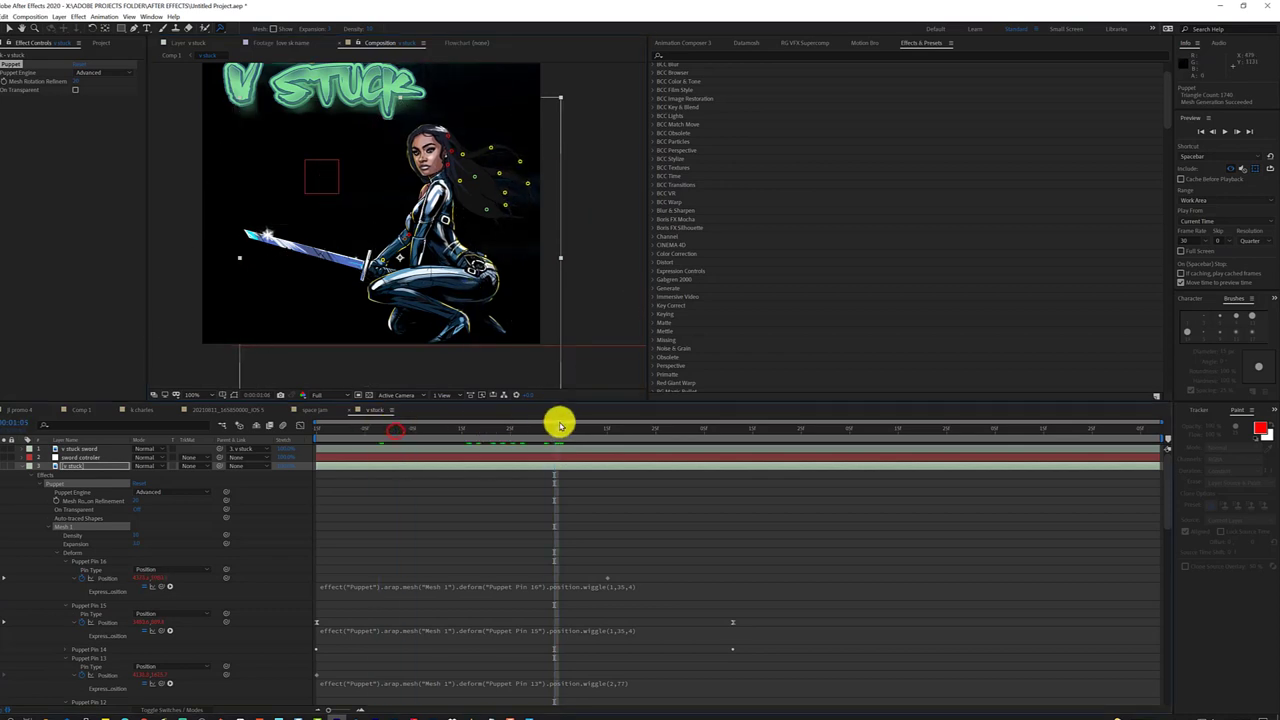
mouse_move(375, 429)
mouse_down()
mouse_move(944, 500)
mouse_move(228, 40)
mouse_up()
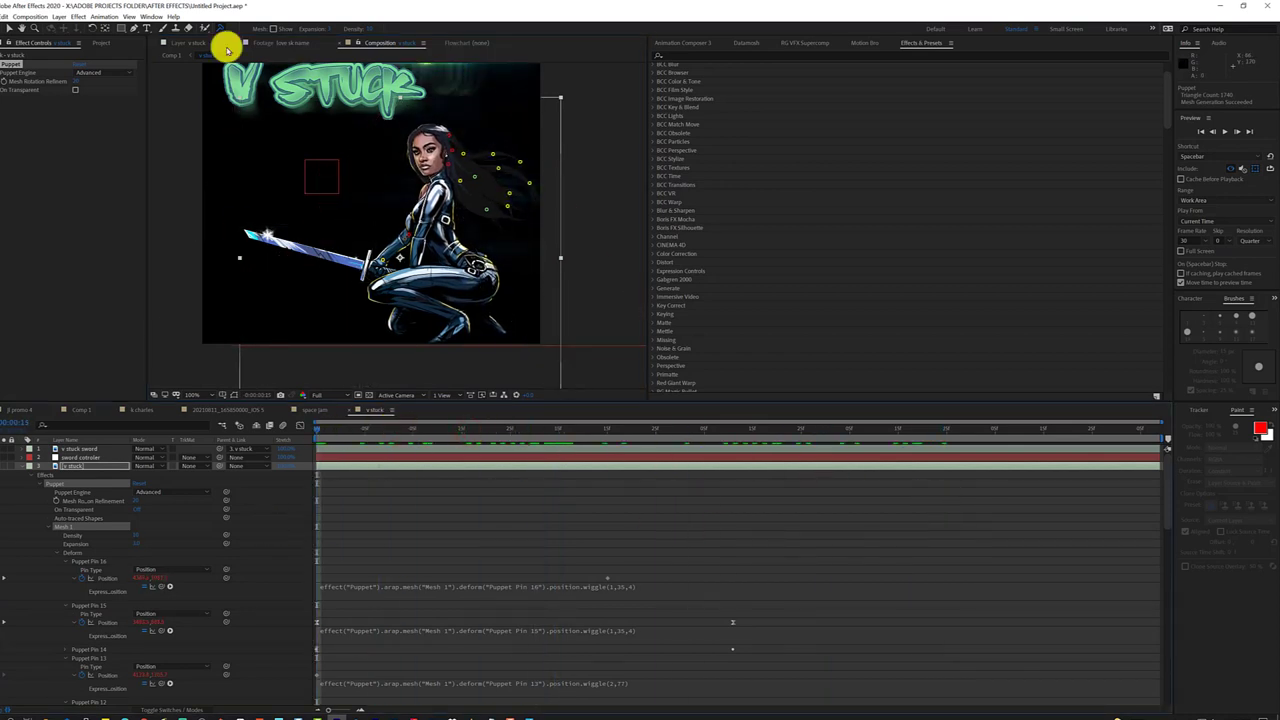
Place the remaining new pins, up to Pin 22, along the figure's legs and foot
click(440, 229)
click(376, 292)
click(397, 323)
click(468, 321)
click(491, 322)
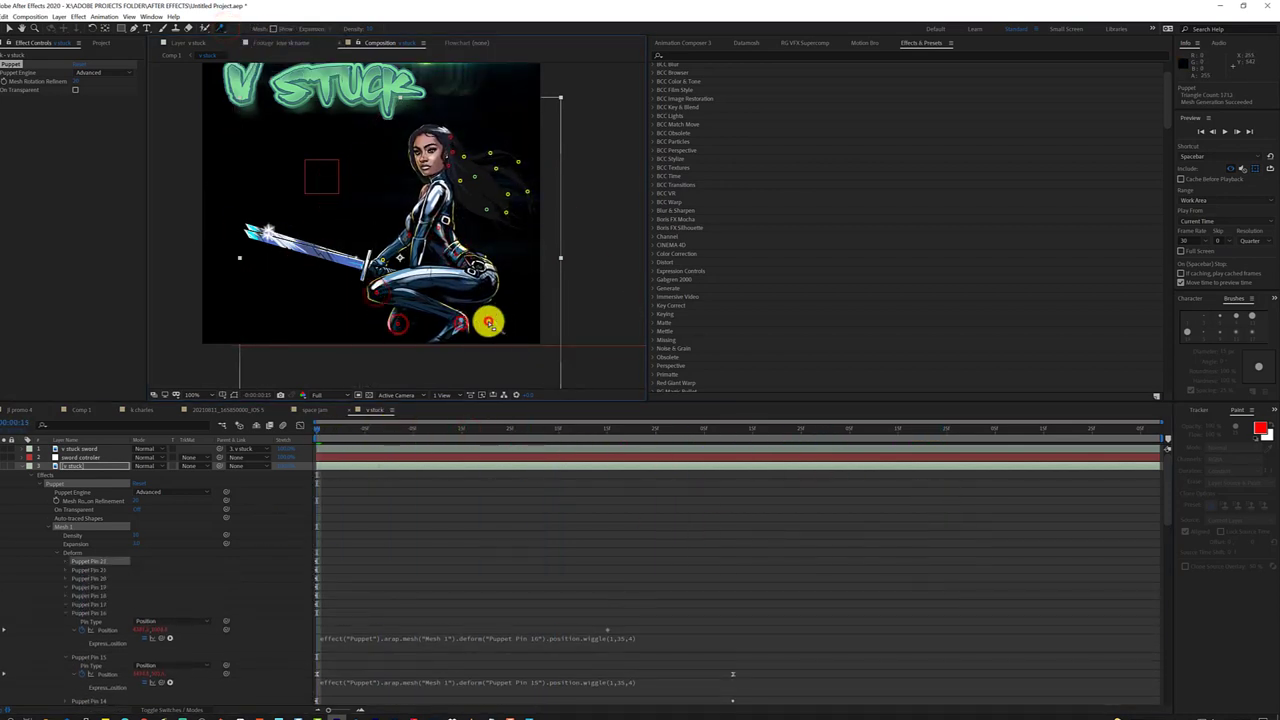
drag(523, 429, 710, 518)
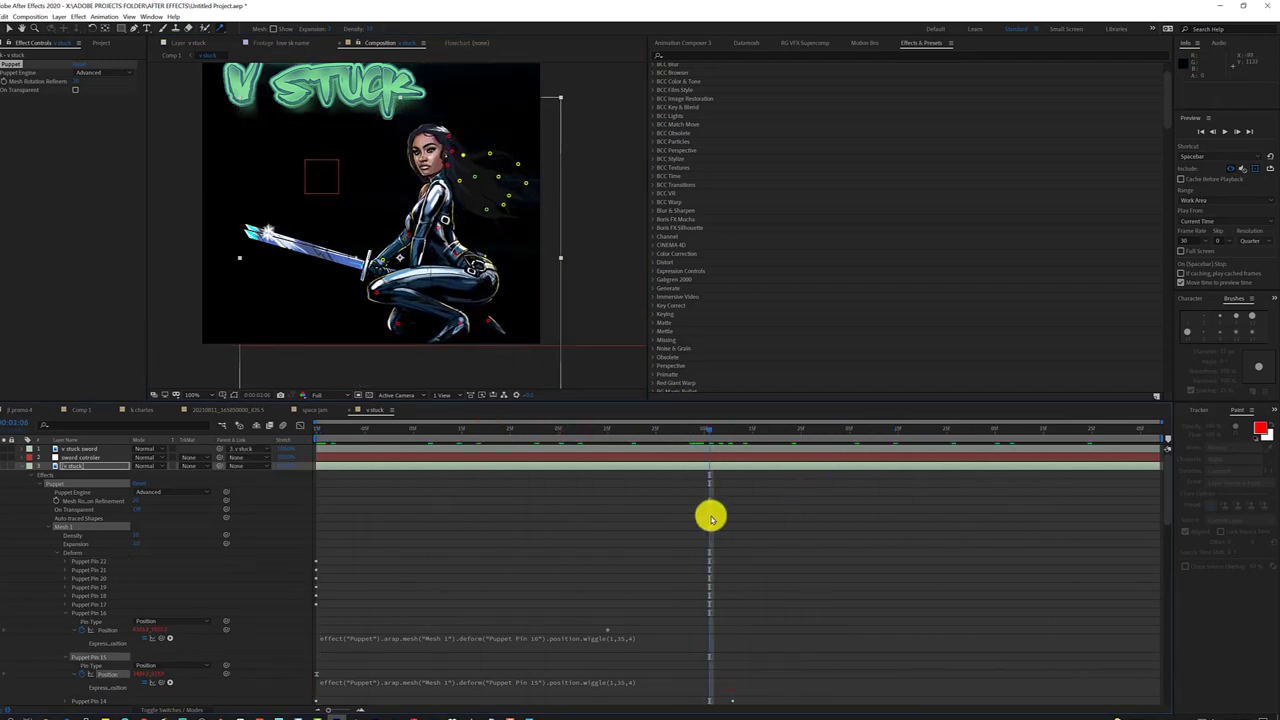
click(85, 449)
Inspect the sword layer's Anchor Point and Rotation properties
key(v)
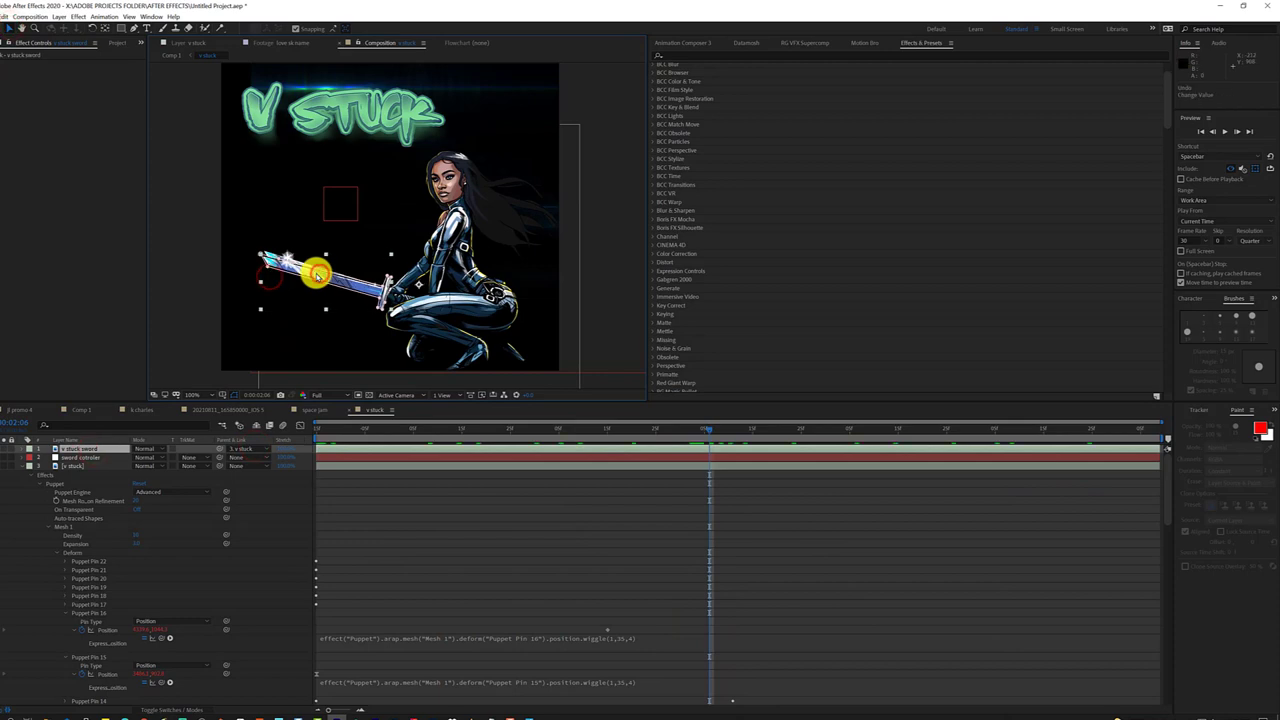
key(a)
double_click(416, 284)
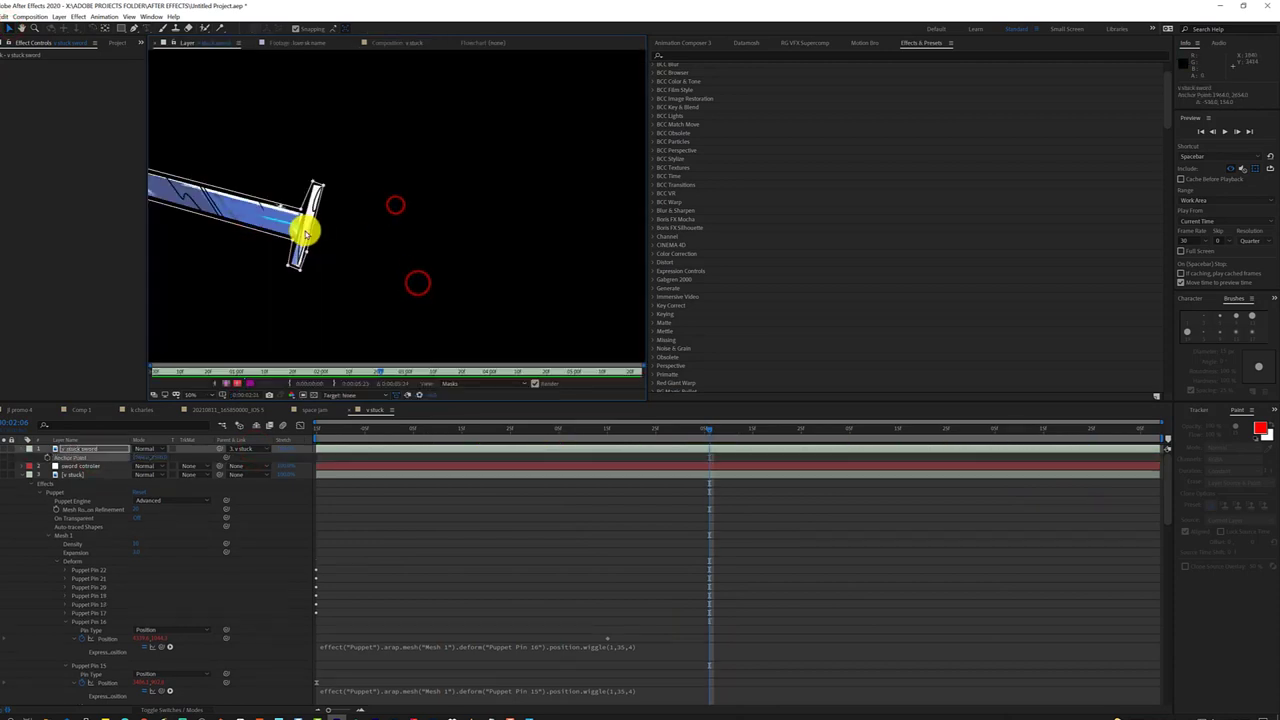
click(398, 43)
scroll(383, 277, up, 3)
key(r)
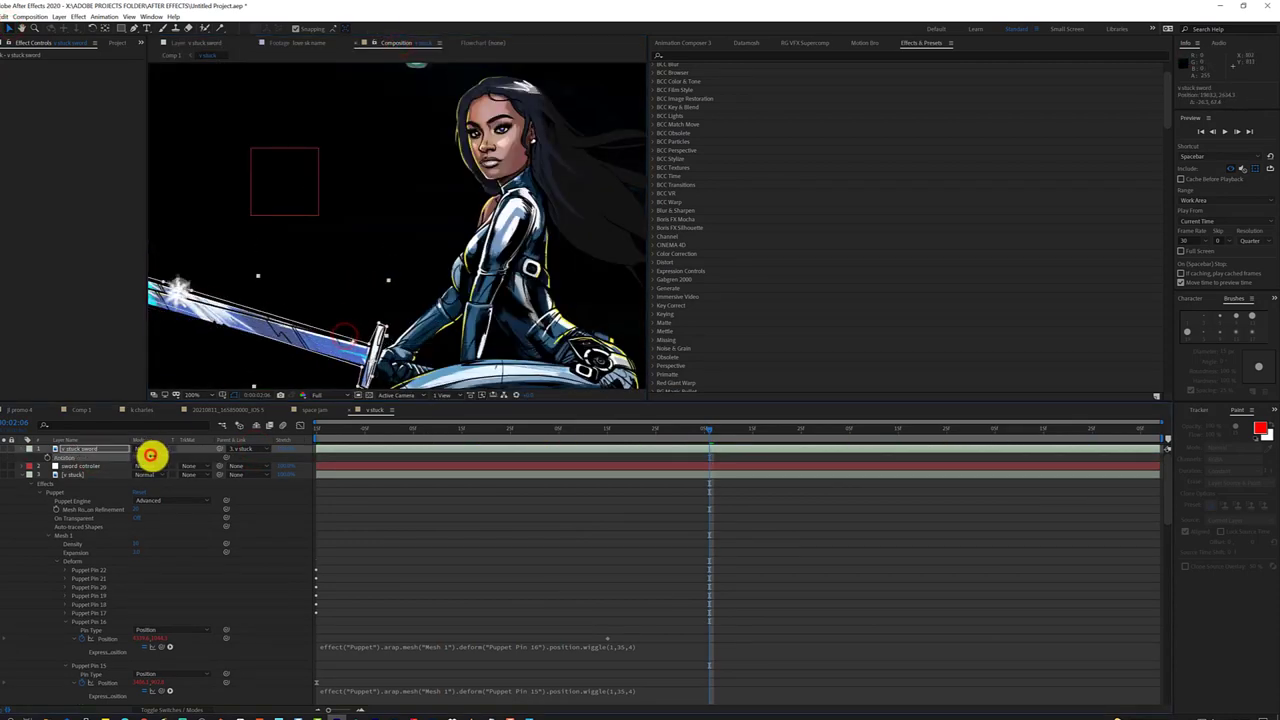
Move v stuck sword below sword controller and link its rotation to another layer
click(150, 455)
scroll(334, 349, down, 2)
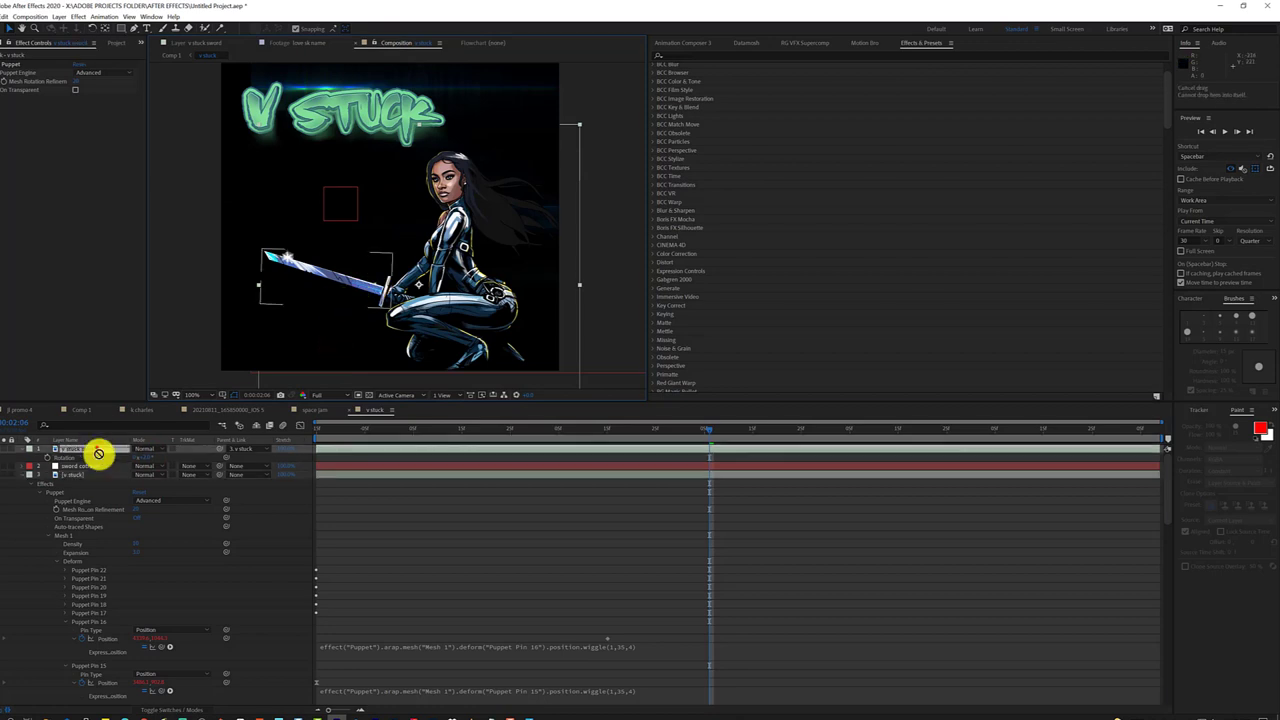
drag(100, 451, 100, 463)
drag(228, 467, 121, 477)
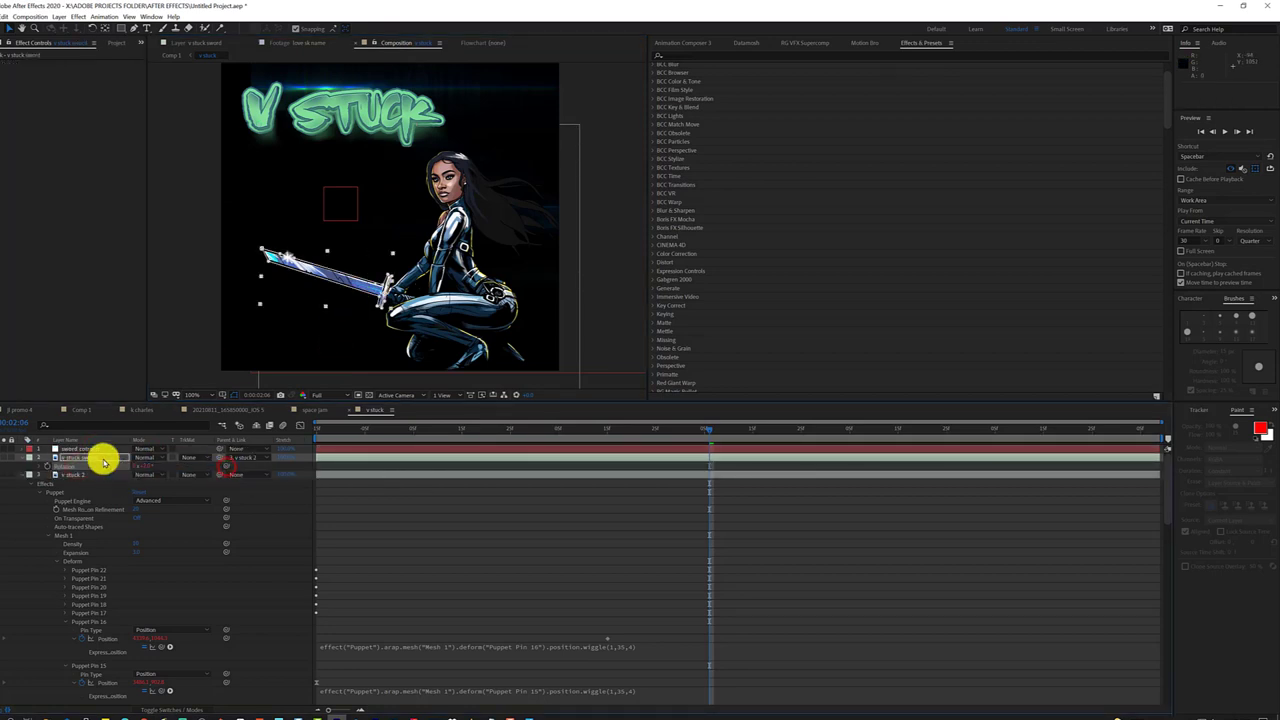
Go to 0:00:01:23 and select the v stuck 2 layer to edit its pins
click(647, 440)
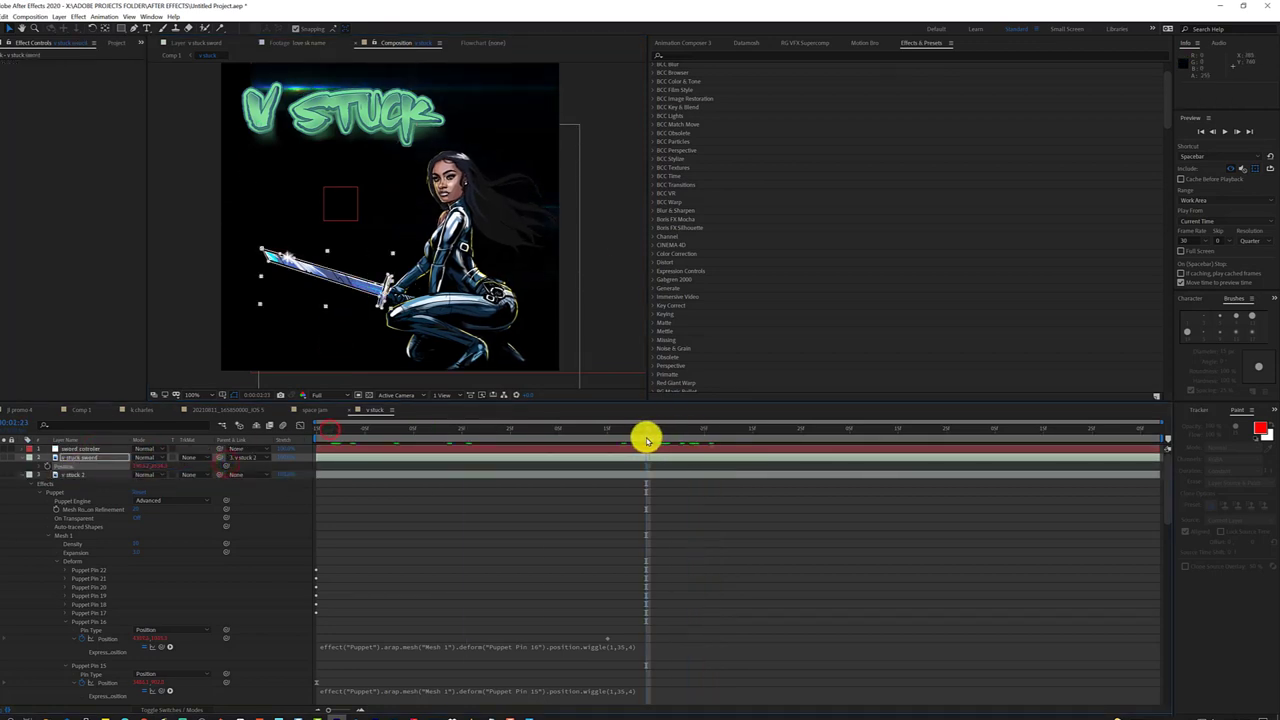
click(86, 491)
scroll(383, 277, down, 2)
scroll(371, 269, up, 2)
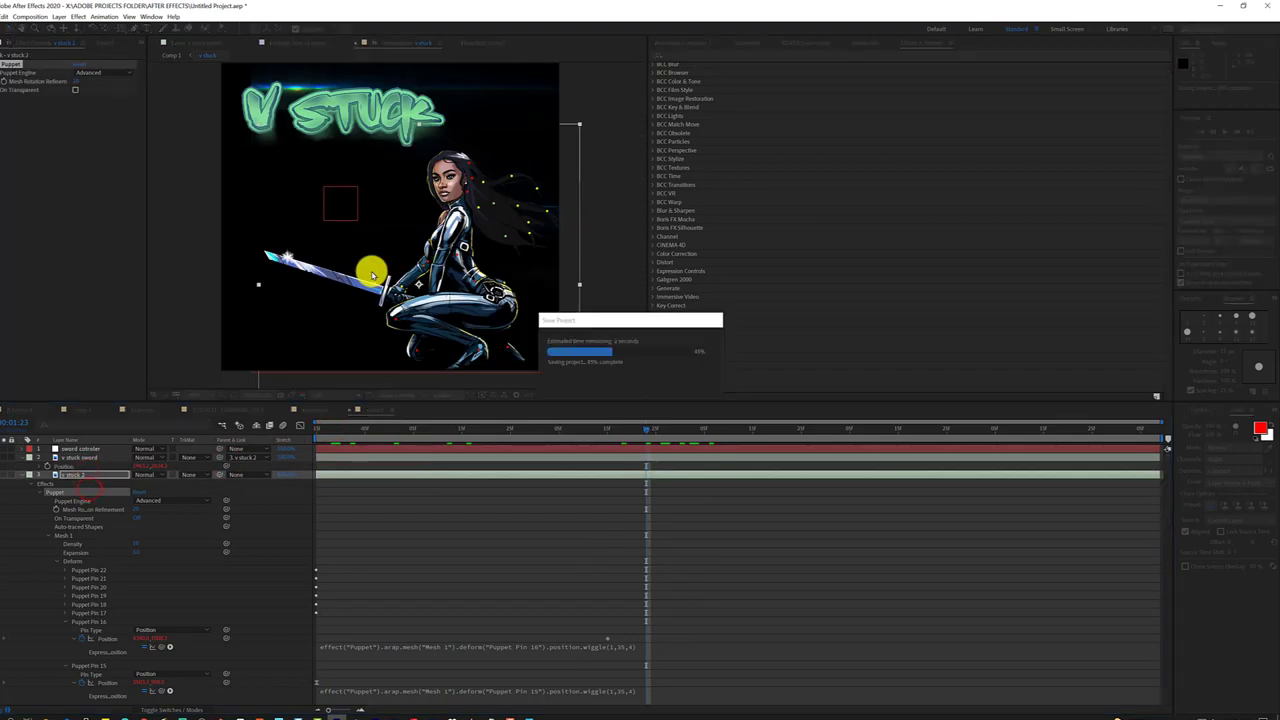
scroll(404, 193, up, 2)
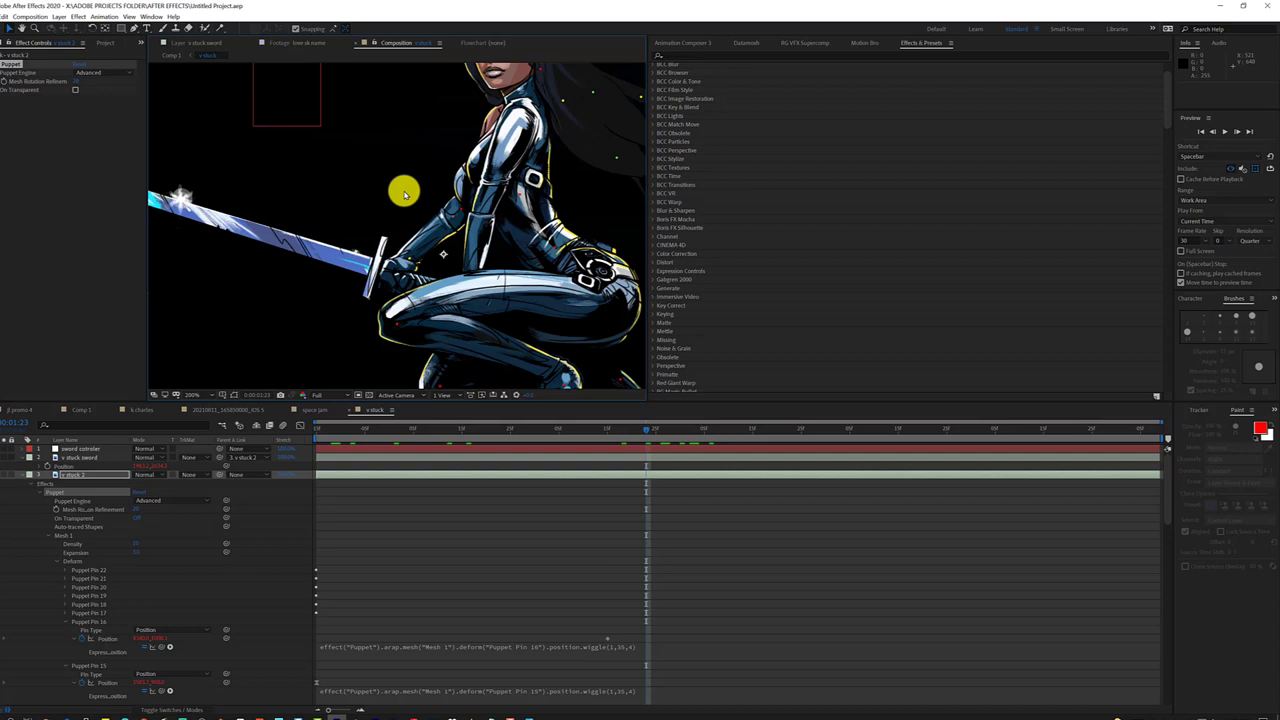
Set Puppet Pin 3 at the sword hilt to Position pin type
click(405, 258)
scroll(97, 546, down, 2)
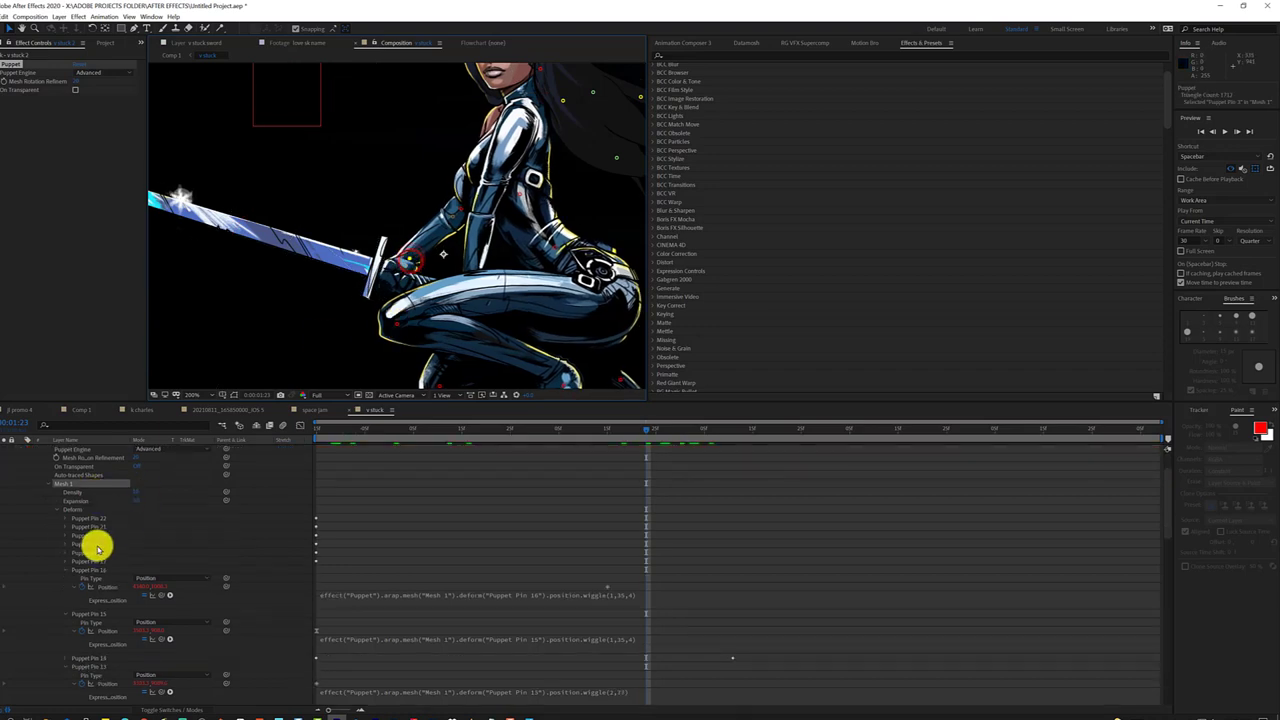
scroll(63, 486, down, 5)
click(60, 505)
click(165, 511)
click(177, 549)
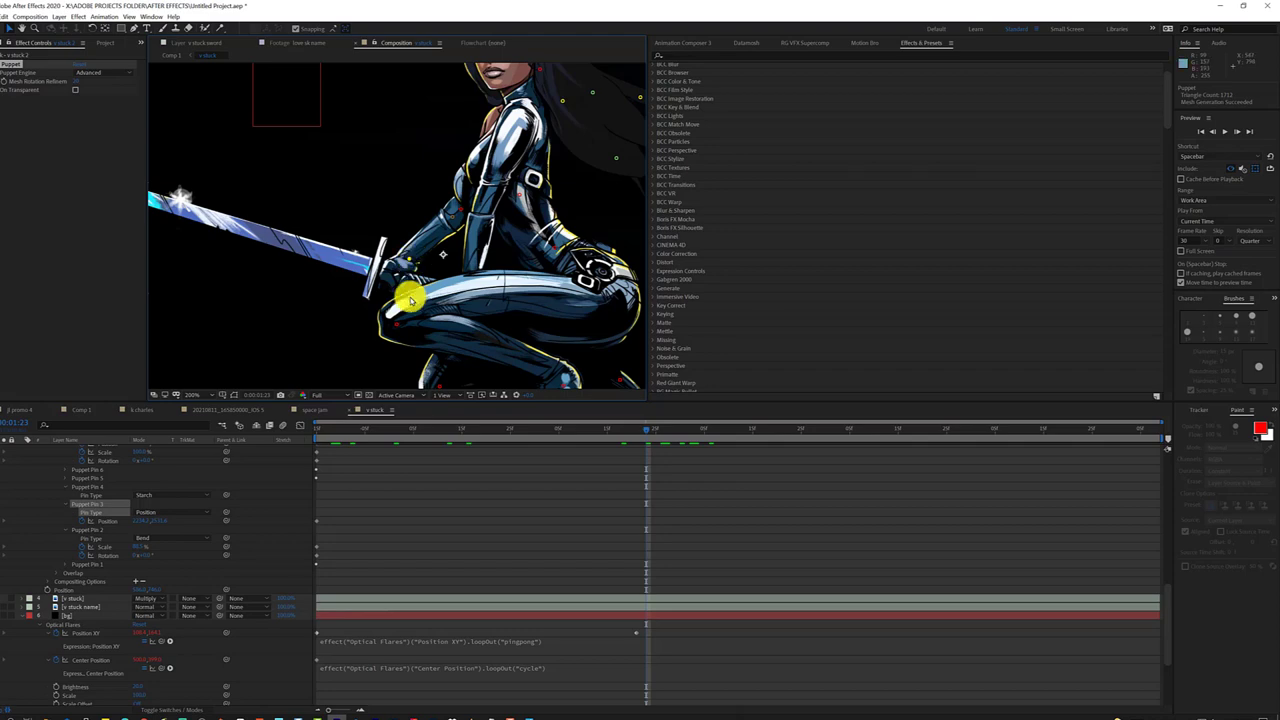
scroll(100, 560, up, 3)
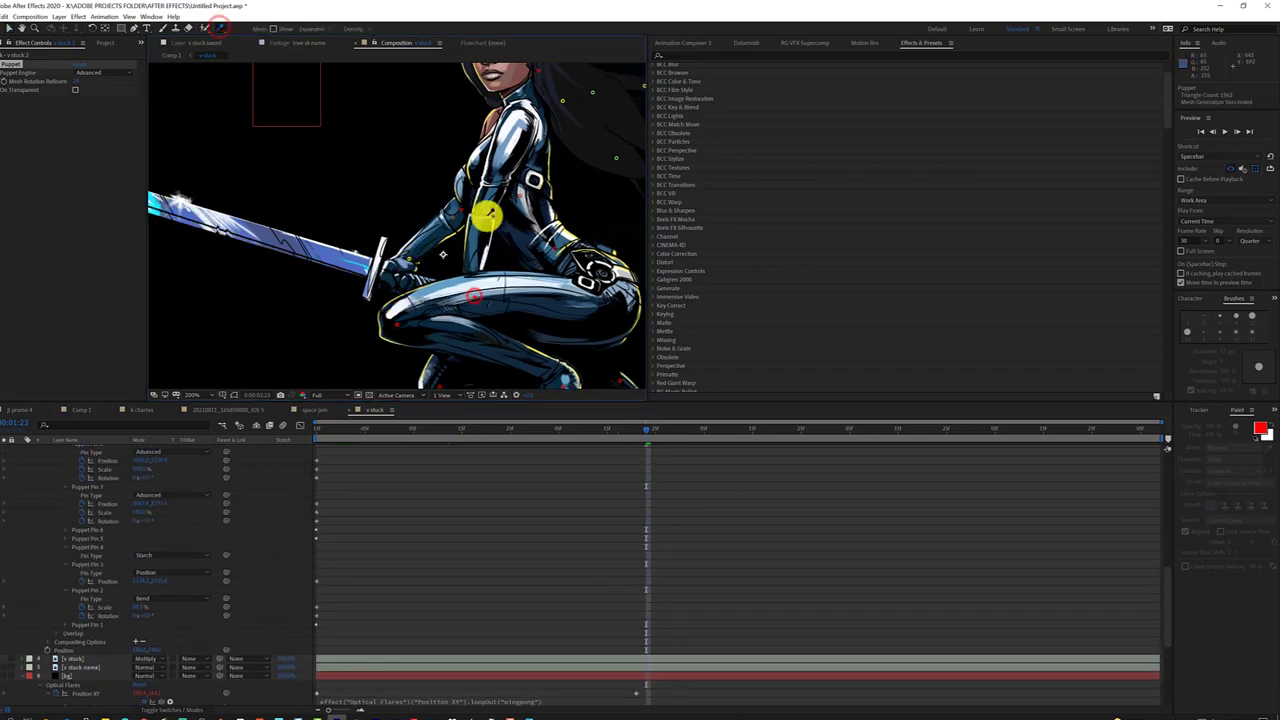
scroll(476, 268, down, 2)
scroll(476, 268, up, 2)
click(405, 257)
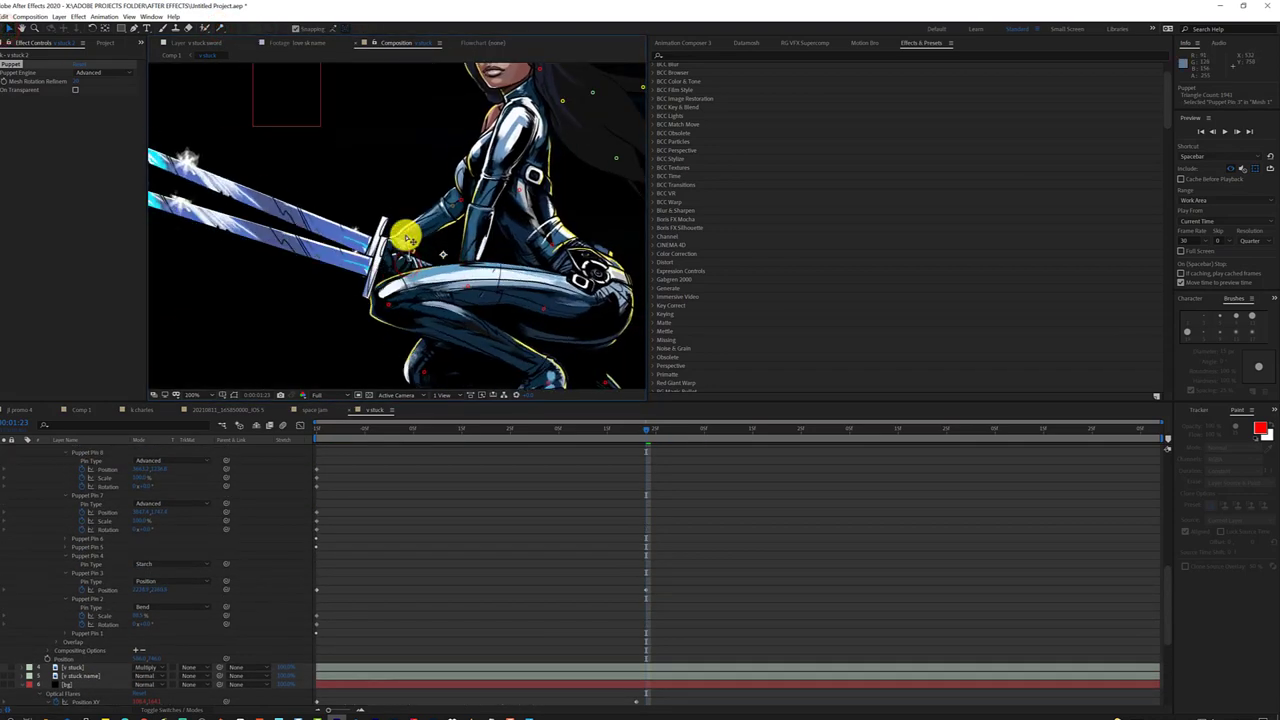
scroll(409, 260, up, 1)
scroll(375, 255, down, 2)
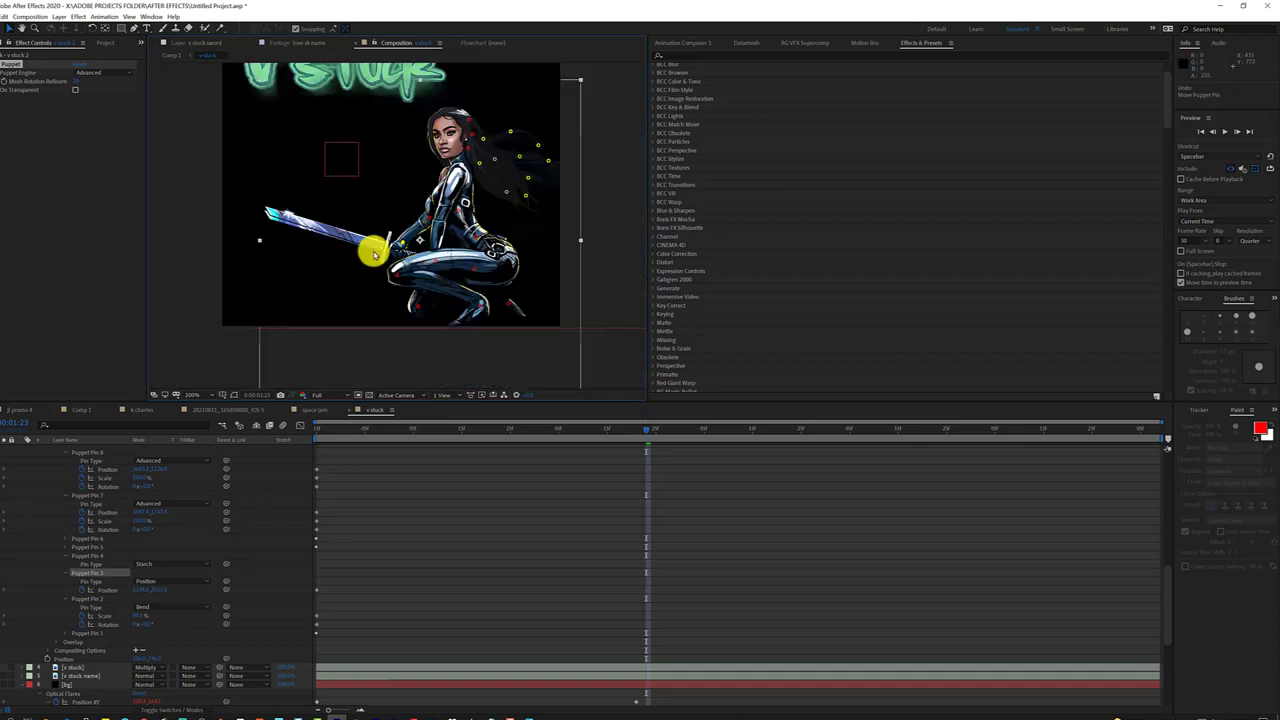
Add Puppet Pin 25 on the character's hip and scale it
click(221, 32)
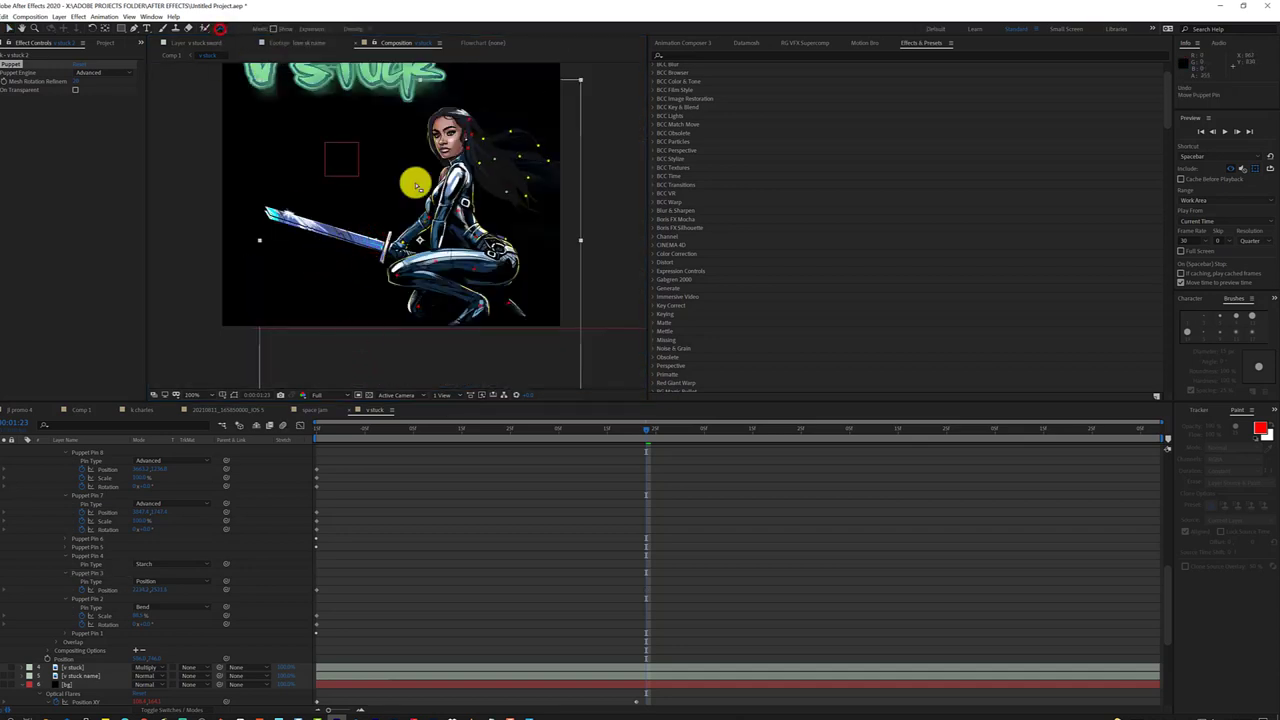
click(511, 261)
scroll(511, 261, up, 2)
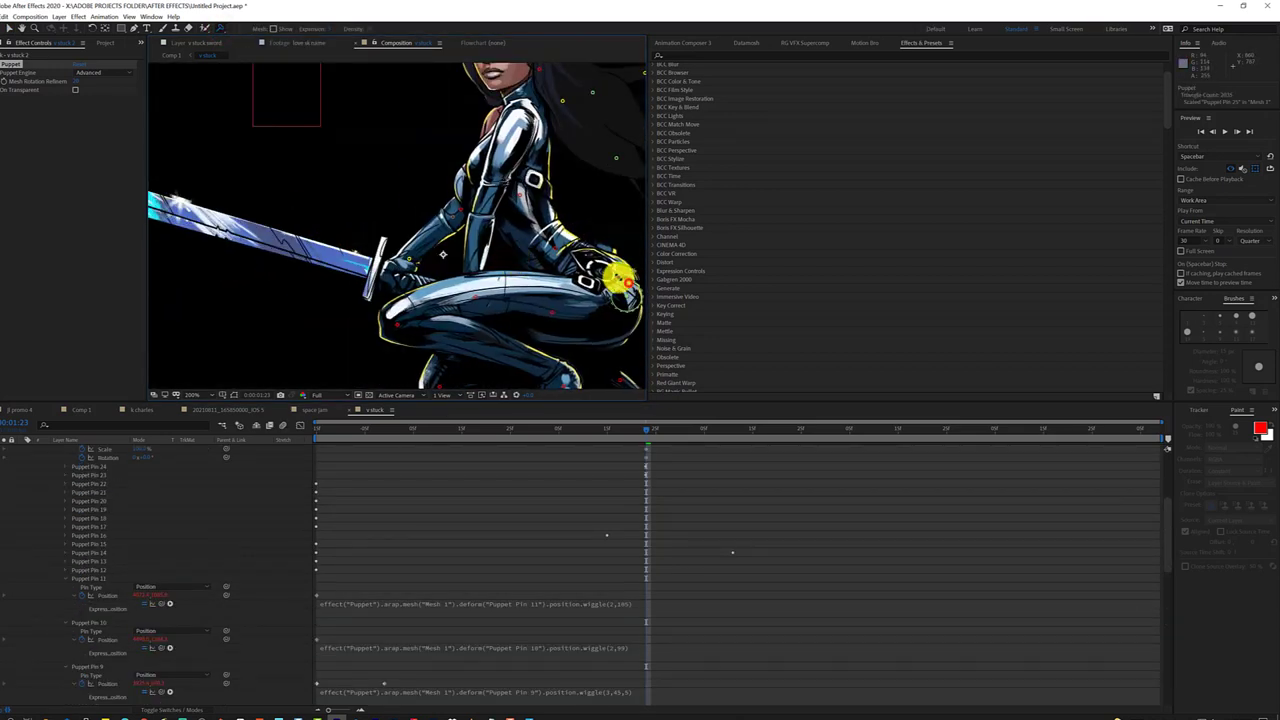
drag(615, 283, 612, 295)
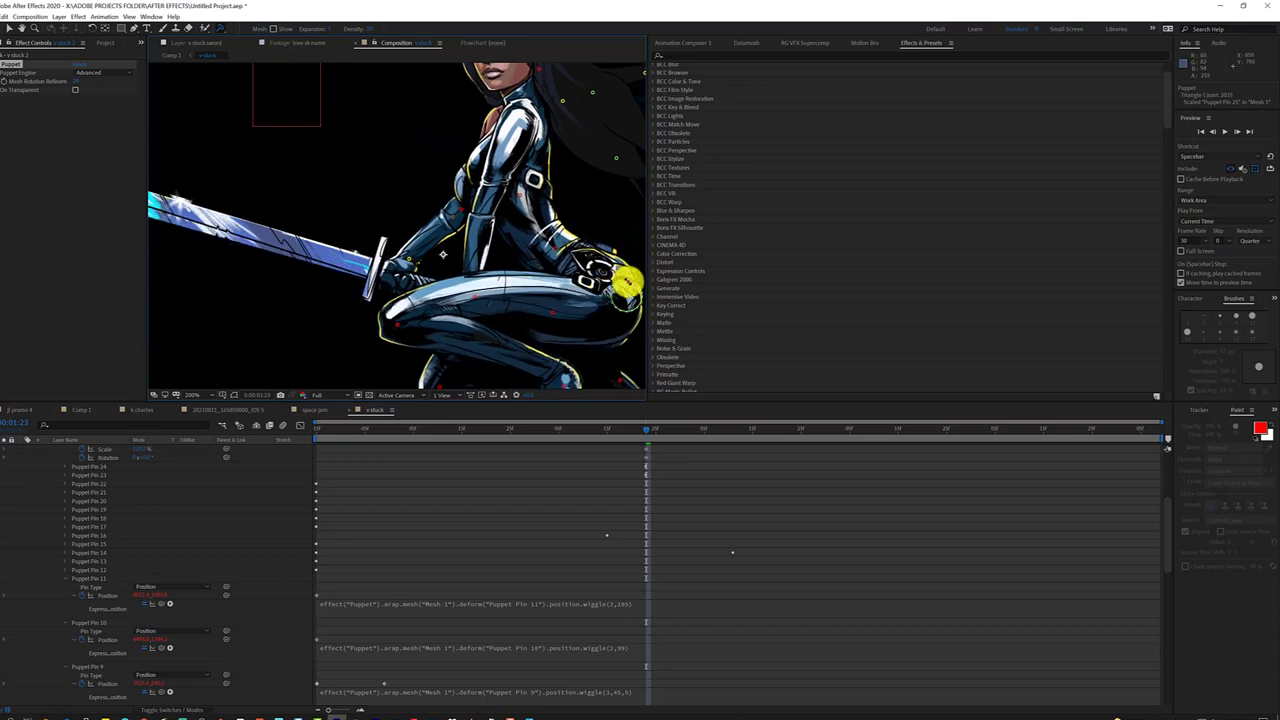
scroll(271, 517, up, 5)
Keep Puppet Pin 25's pin type as Advanced, undoing a switch to Position
click(170, 501)
click(201, 550)
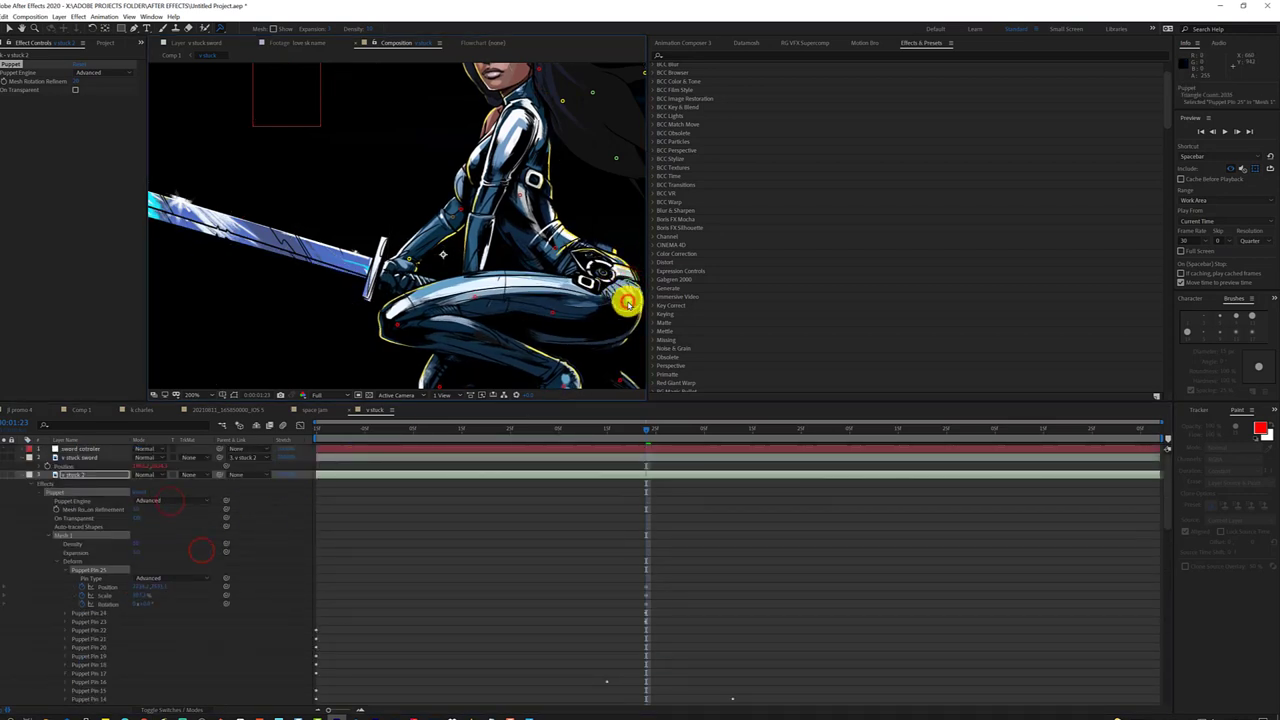
click(106, 580)
click(192, 522)
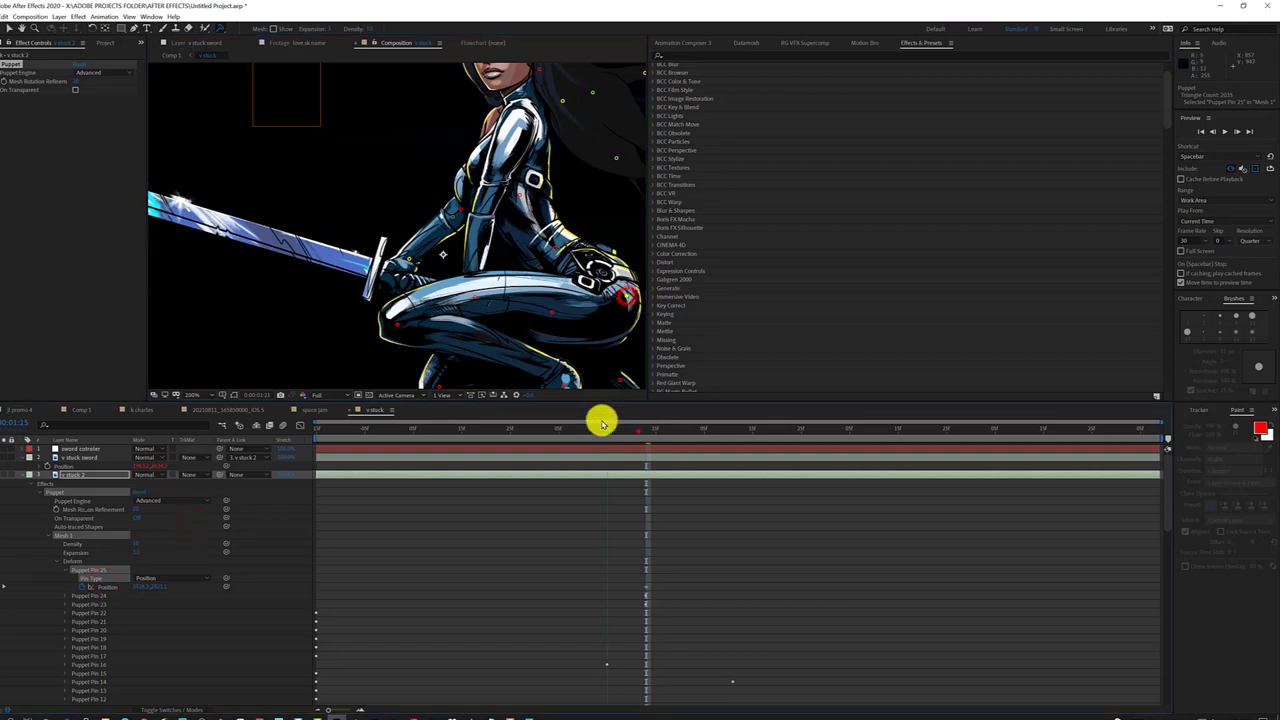
key(ctrl+z)
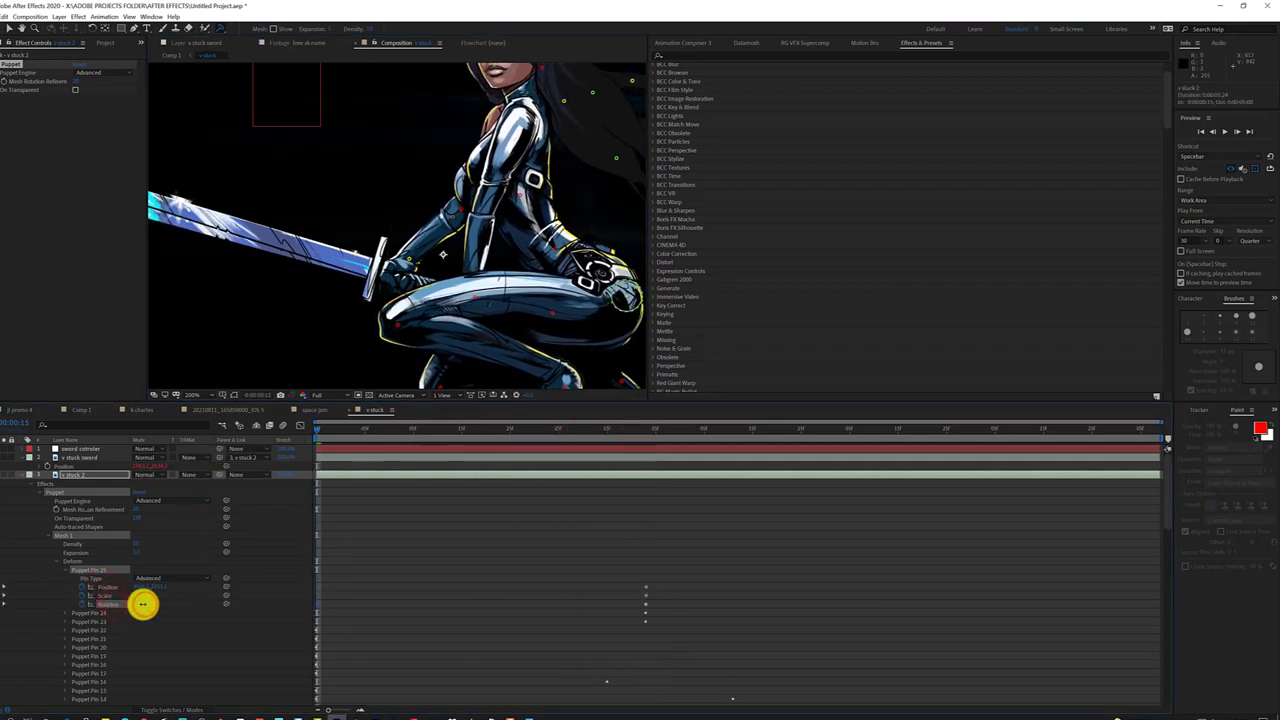
Add the wiggle(1.5,20,5) rotation expression to Puppet Pin 25 and scrub to check it
right_click(117, 601)
click(171, 546)
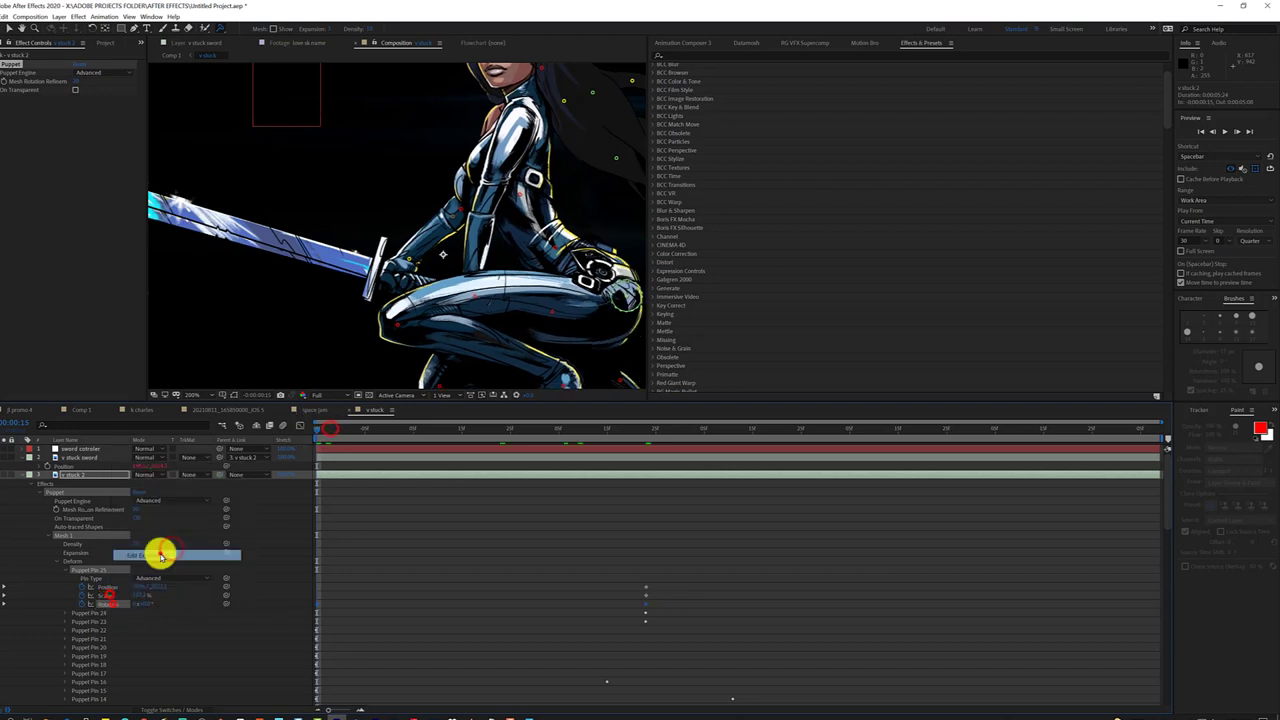
click(160, 555)
drag(580, 430, 938, 423)
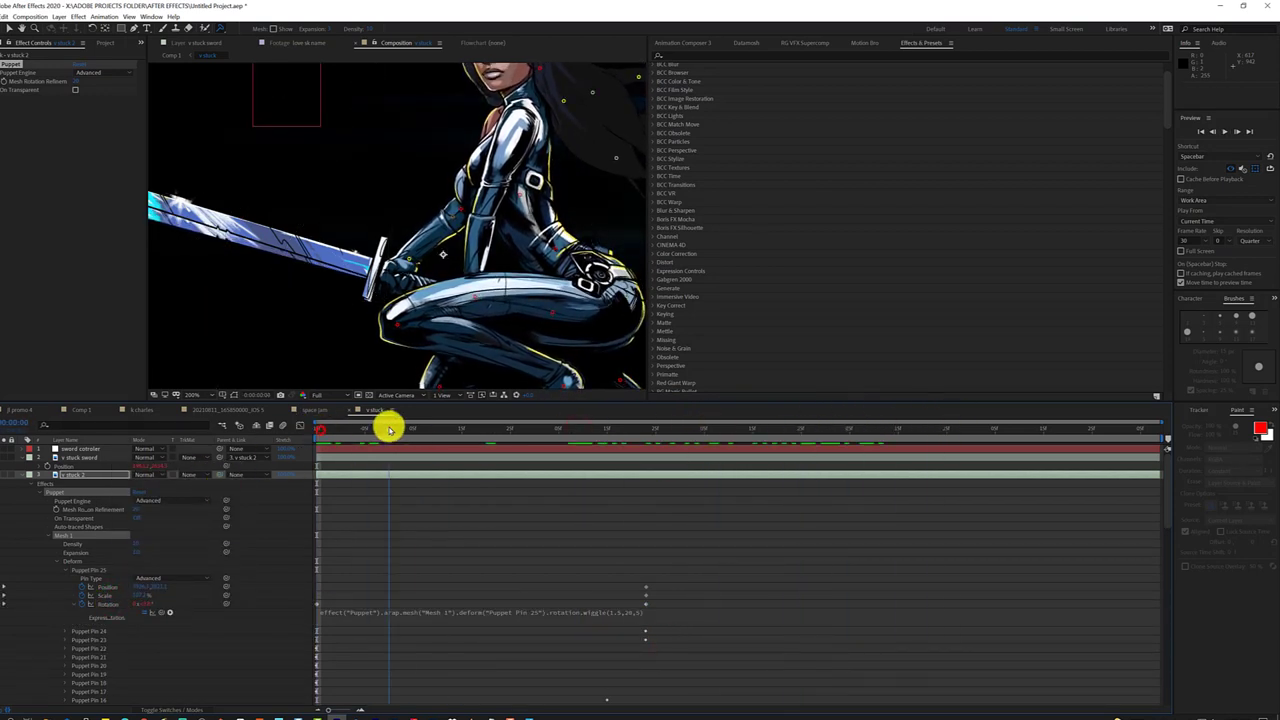
drag(386, 426, 458, 432)
key(comma)
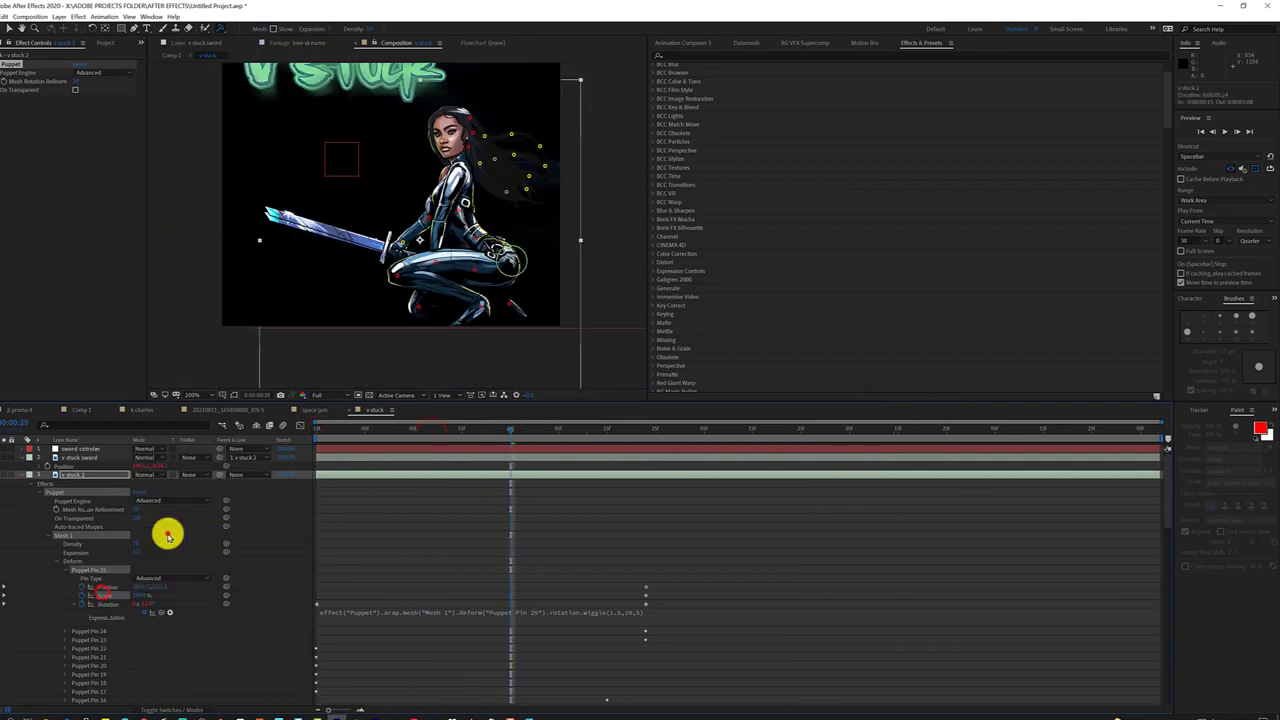
Add the wiggle(2,17,3) scale expression to Puppet Pin 25 and preview from the start
right_click(166, 531)
click(193, 546)
click(513, 433)
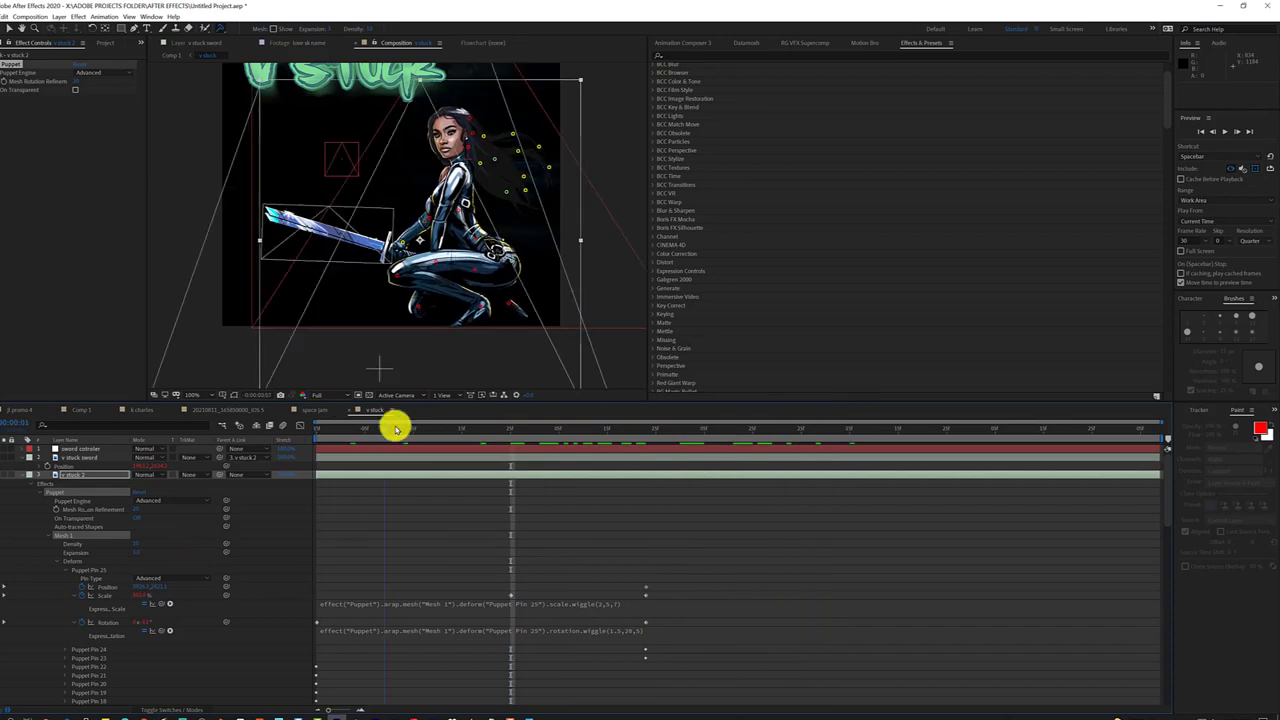
click(320, 429)
key(space)
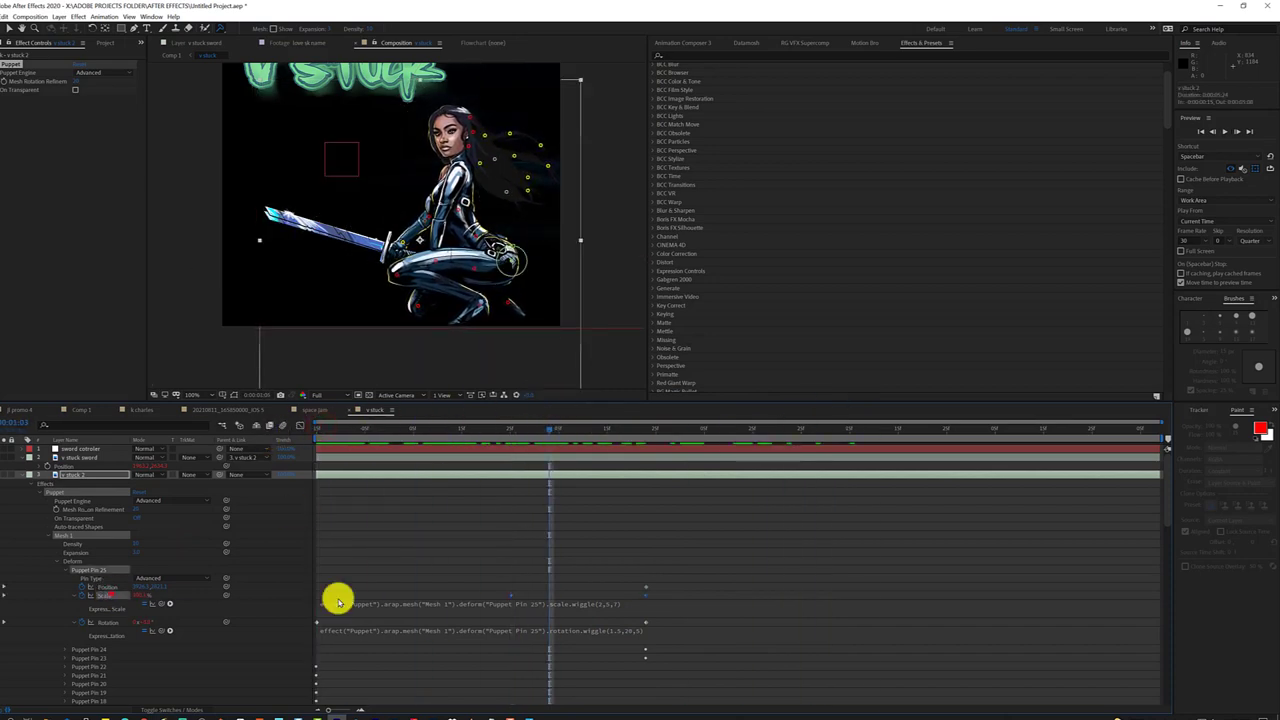
Revise the scale wiggle values and scrub the timeline to review the jiggle
double_click(620, 604)
drag(617, 433, 750, 430)
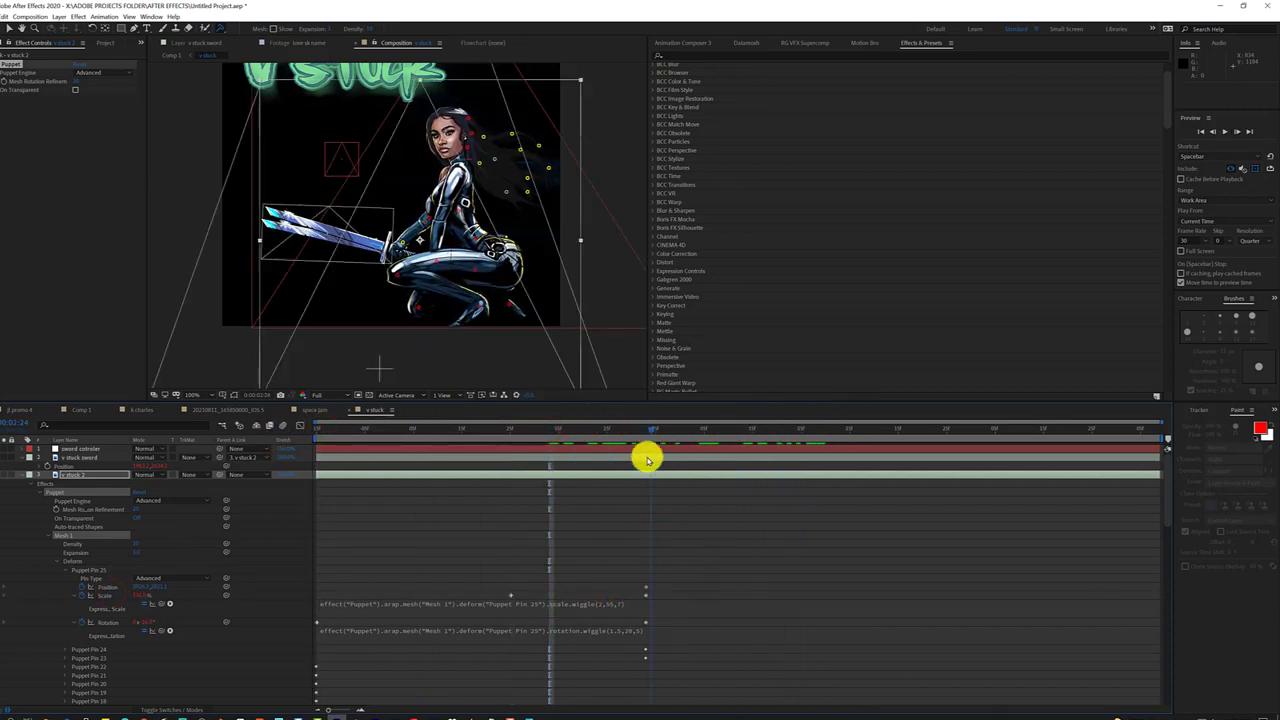
click(620, 603)
click(668, 627)
click(572, 431)
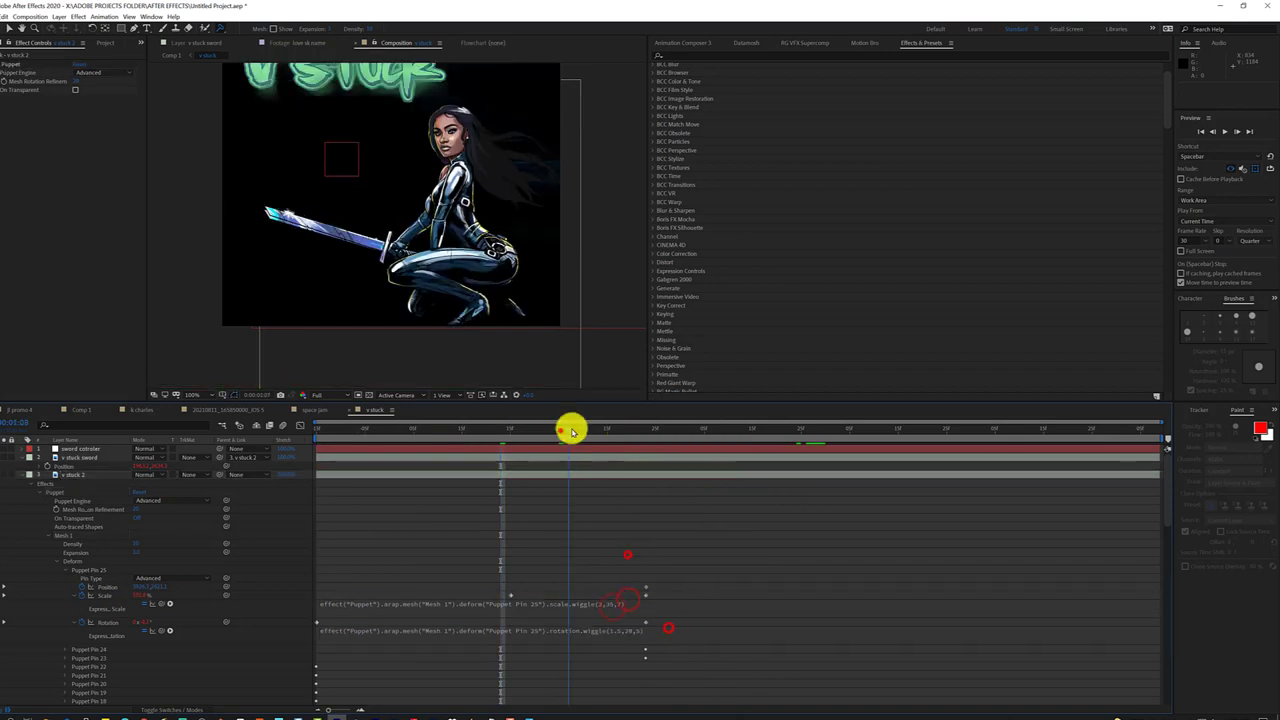
drag(712, 416, 784, 413)
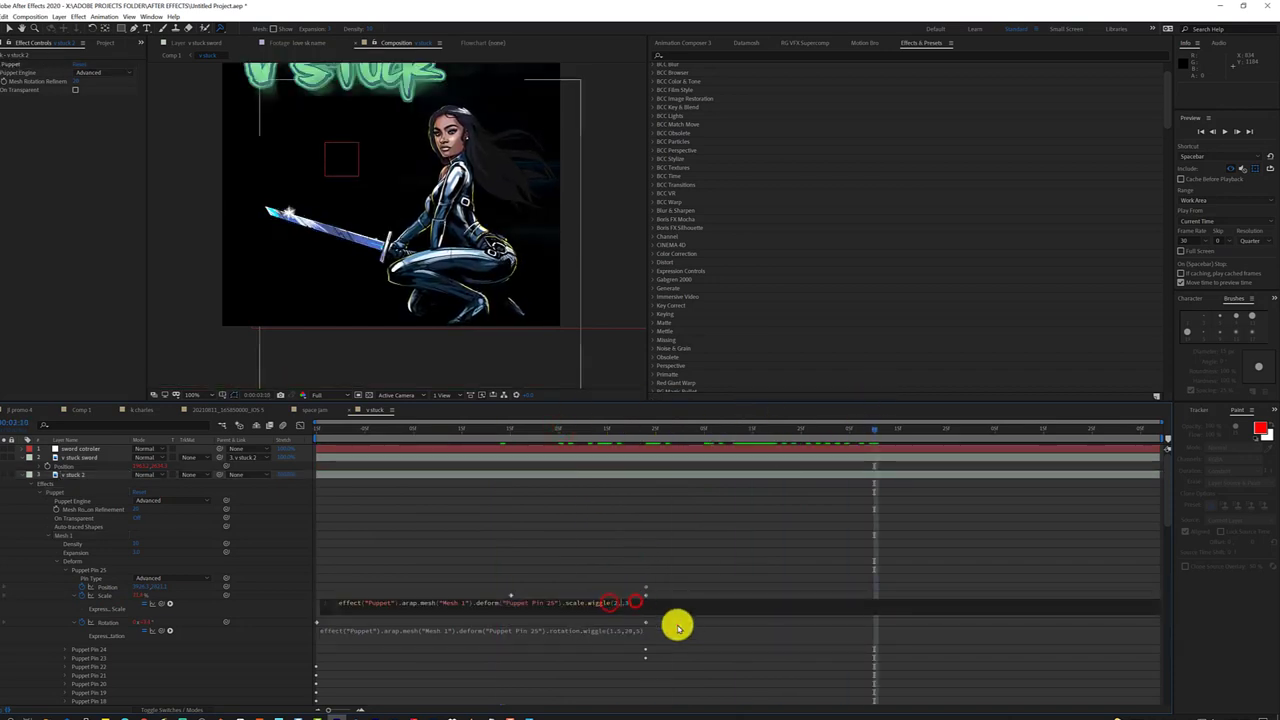
drag(697, 428, 1036, 372)
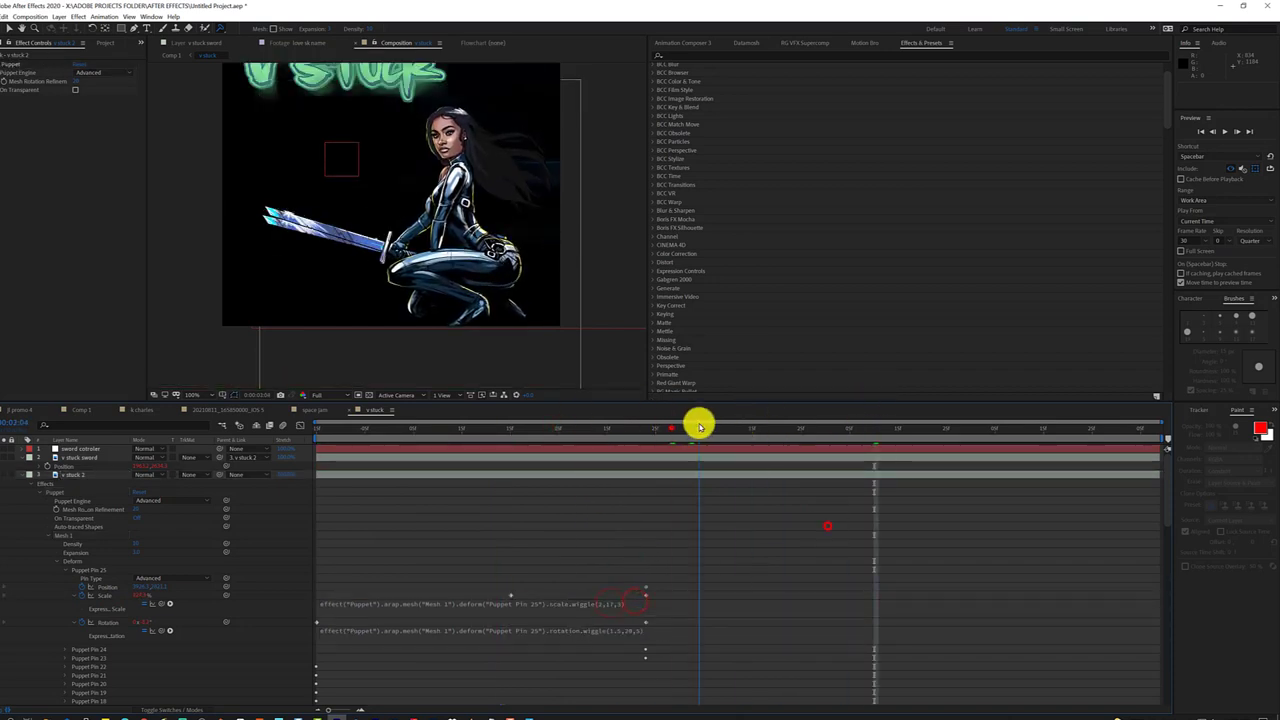
click(318, 430)
click(130, 457)
Leave the Puppet Pin tool and check the sword controller's rotation
click(9, 28)
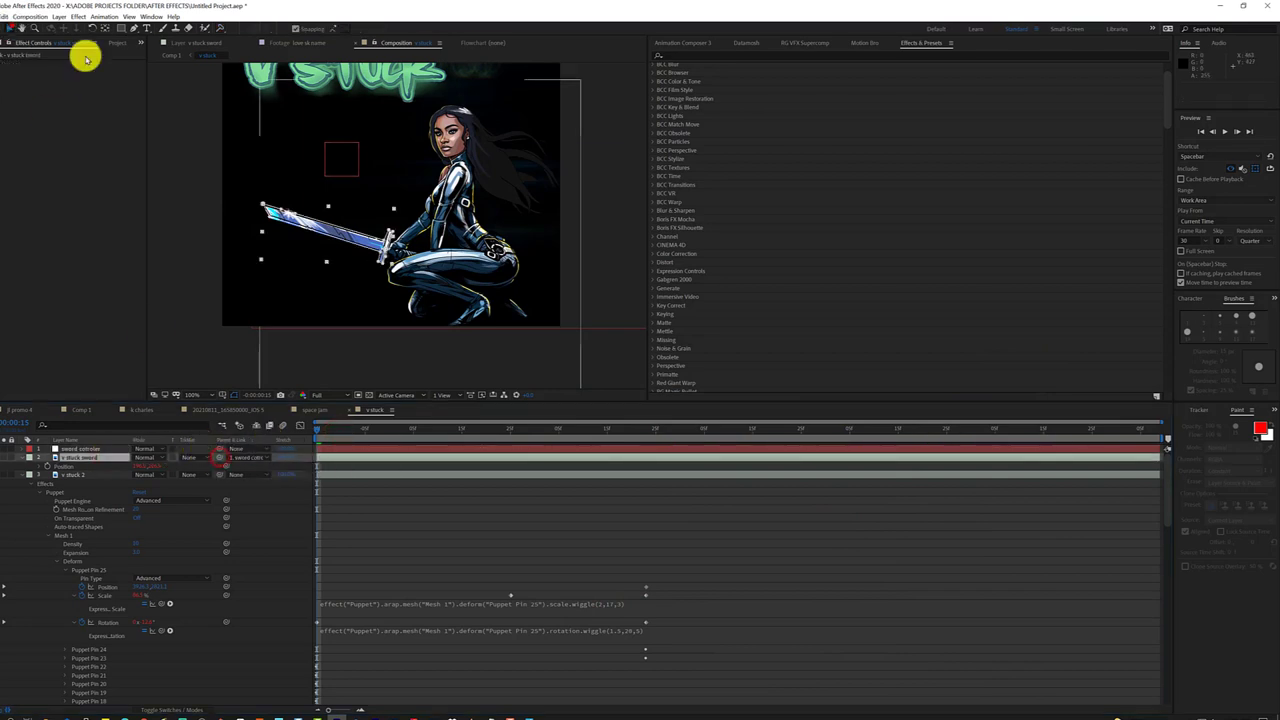
click(337, 160)
key(r)
click(103, 467)
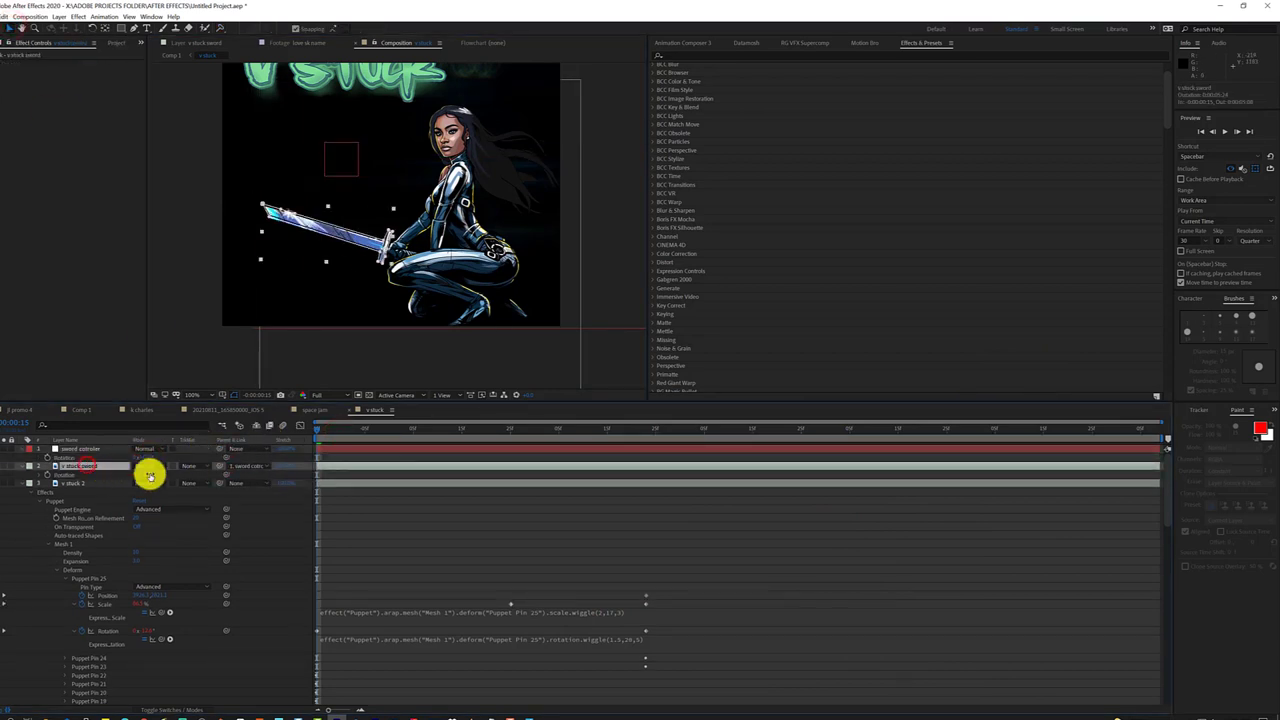
Select v stuck 2 at a later frame and zoom in on the sword blade
click(266, 306)
drag(386, 428, 506, 428)
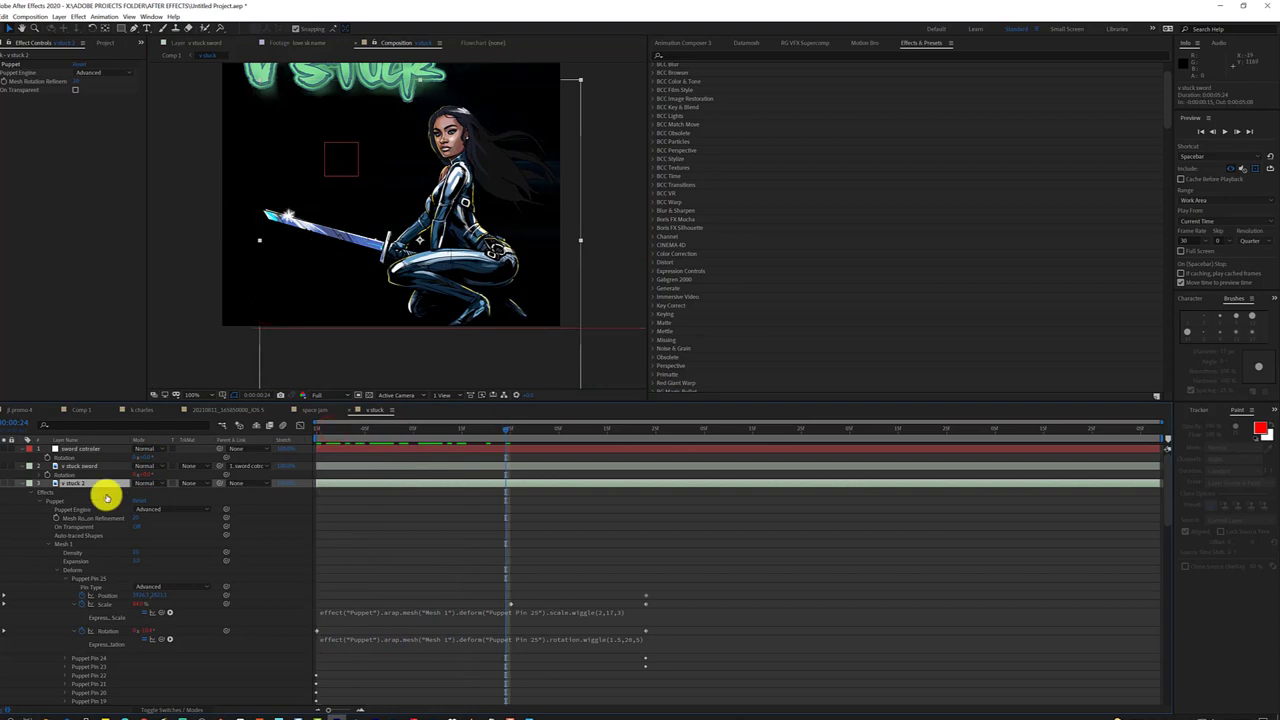
scroll(397, 240, up, 2)
scroll(493, 291, up, 2)
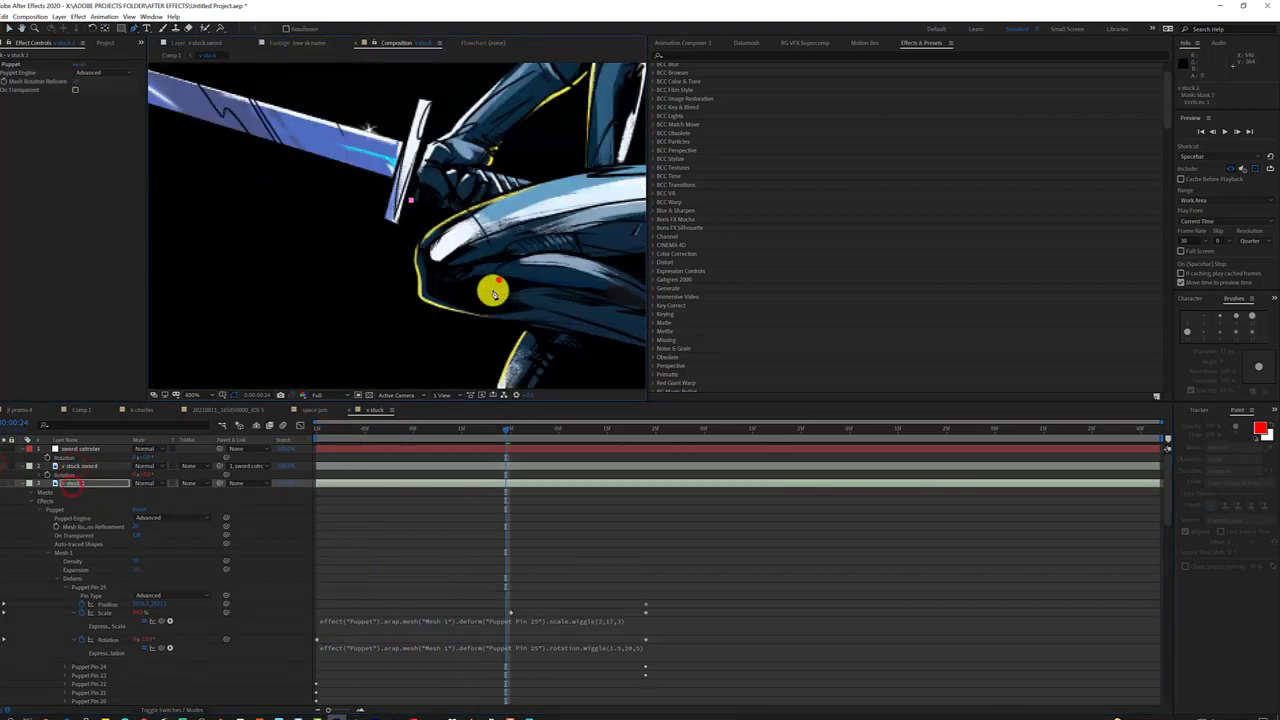
scroll(398, 243, up, 1)
scroll(369, 147, down, 3)
scroll(305, 189, up, 3)
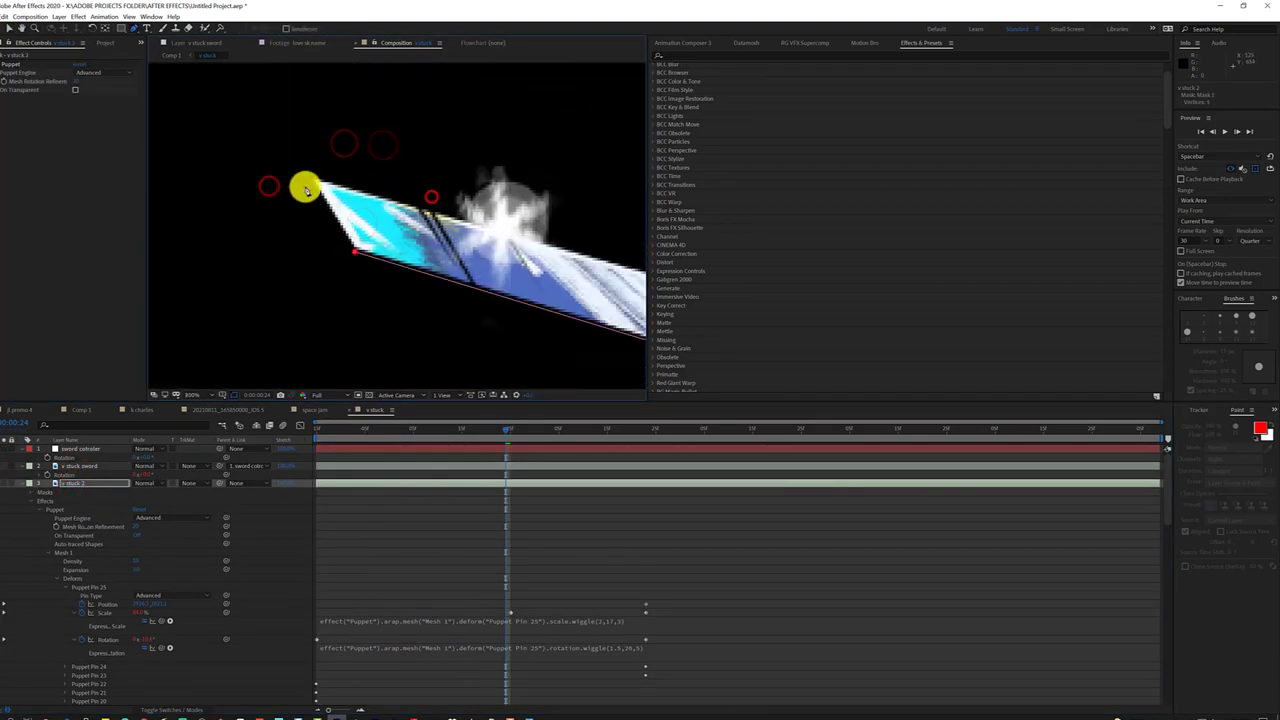
scroll(460, 220, down, 1)
scroll(514, 360, up, 1)
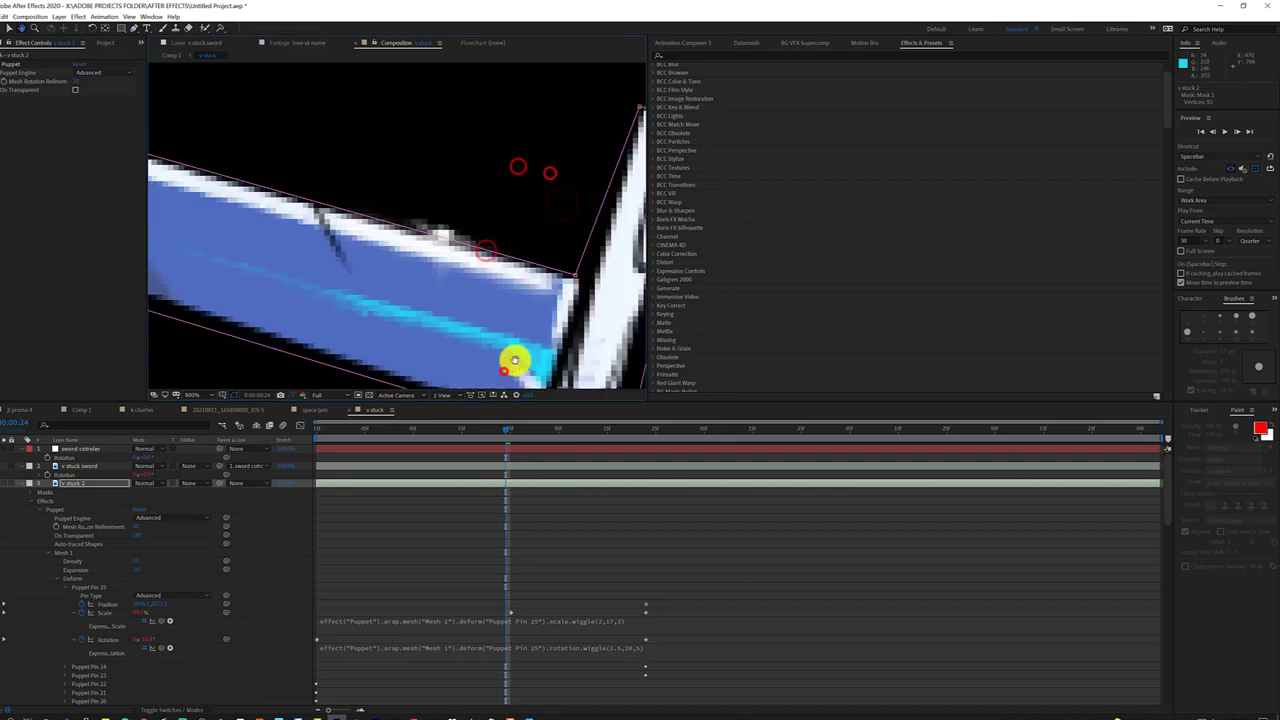
scroll(320, 262, down, 3)
scroll(371, 317, down, 1)
click(437, 428)
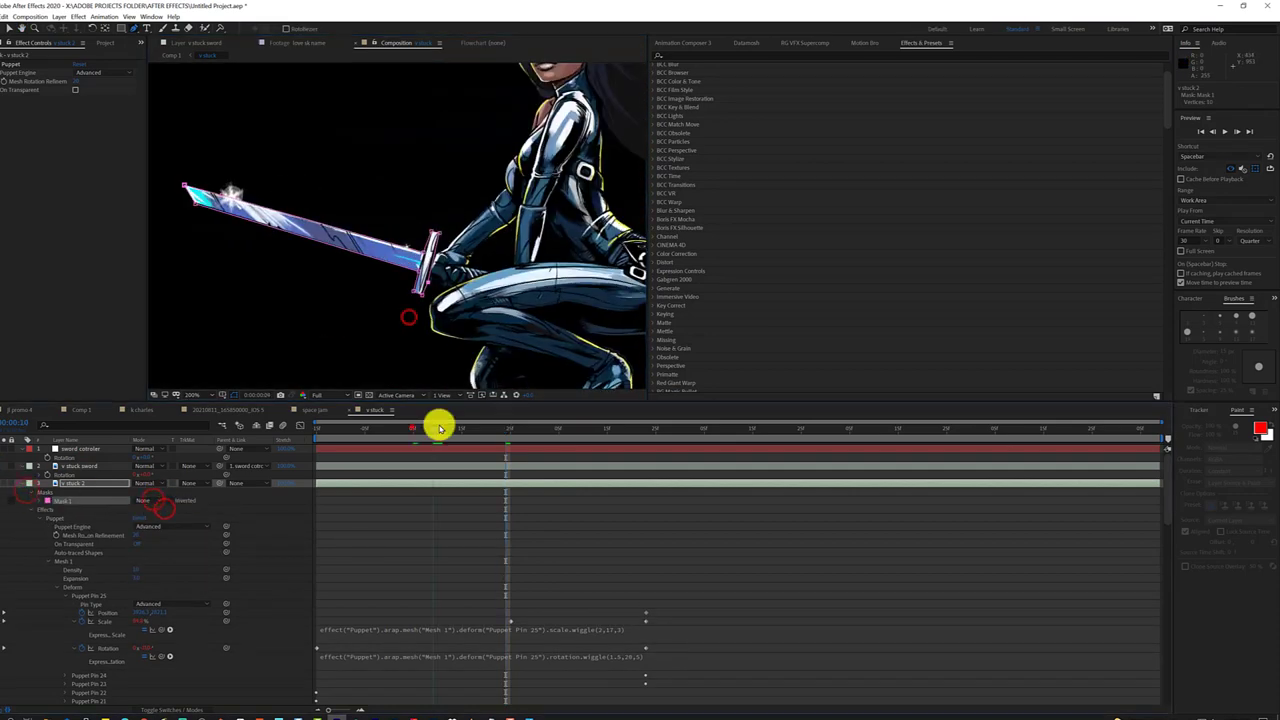
key(Home)
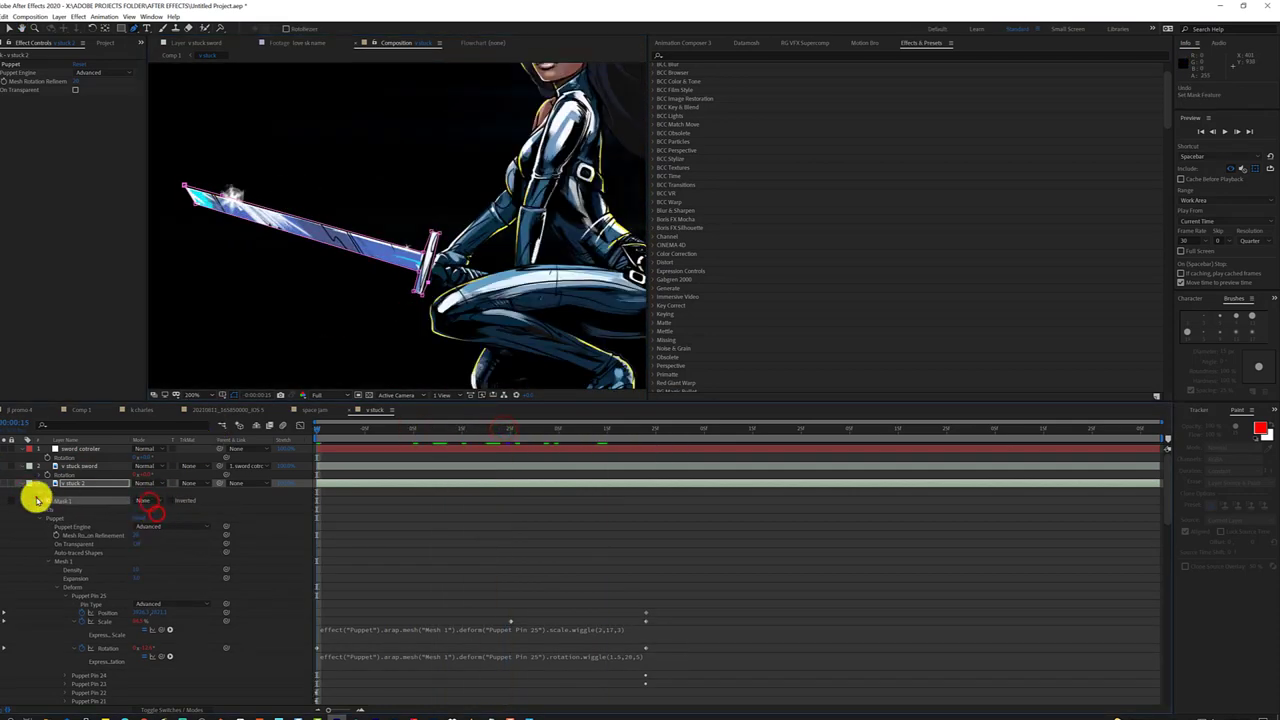
click(36, 499)
click(1207, 411)
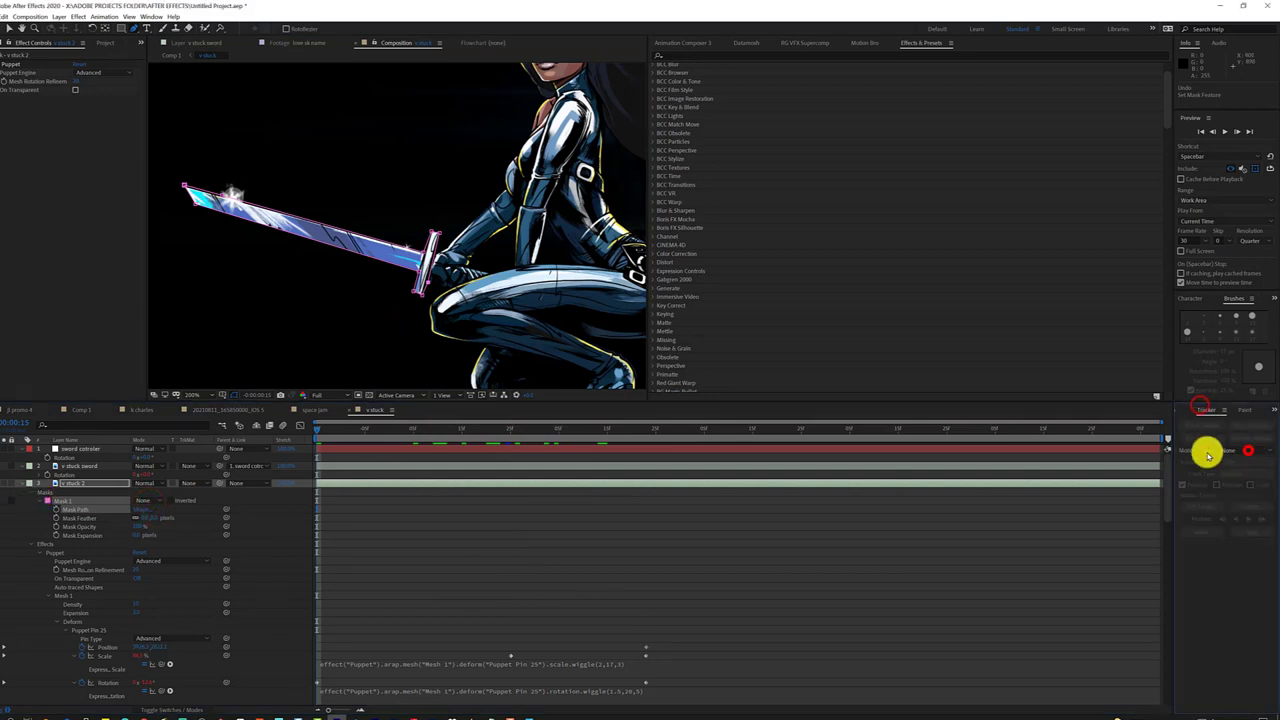
right_click(60, 502)
click(62, 505)
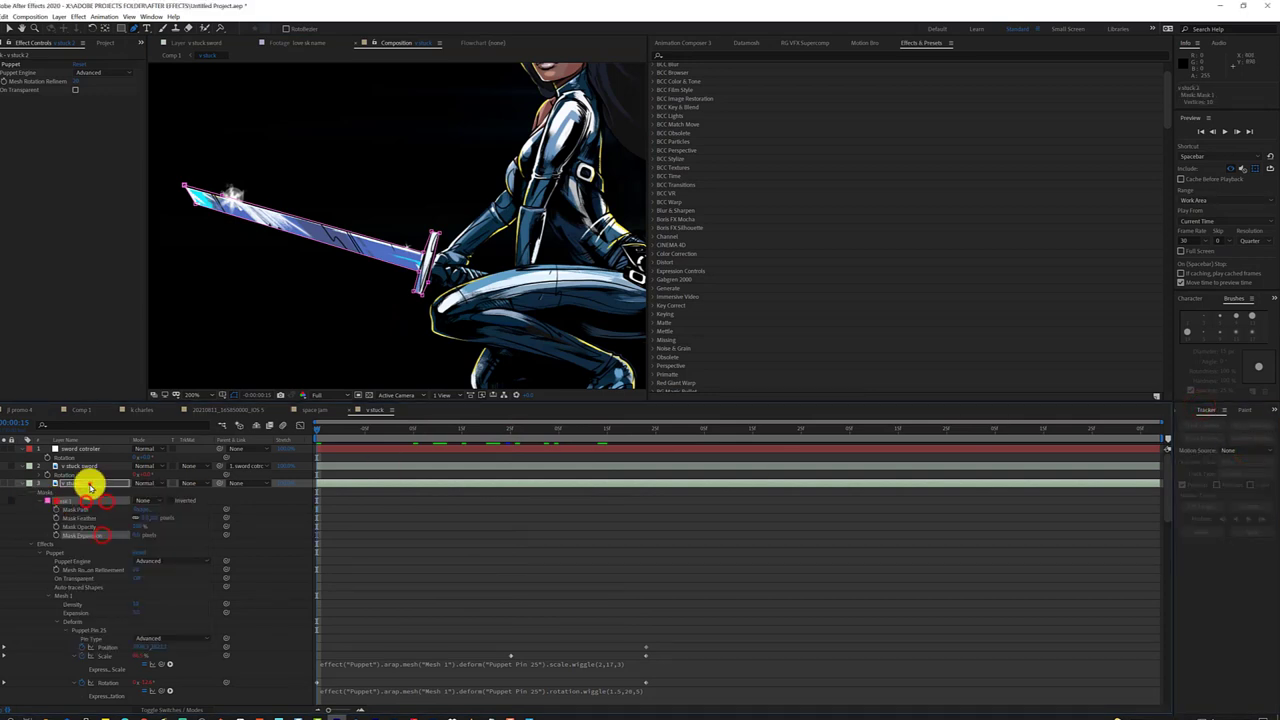
click(89, 486)
right_click(100, 505)
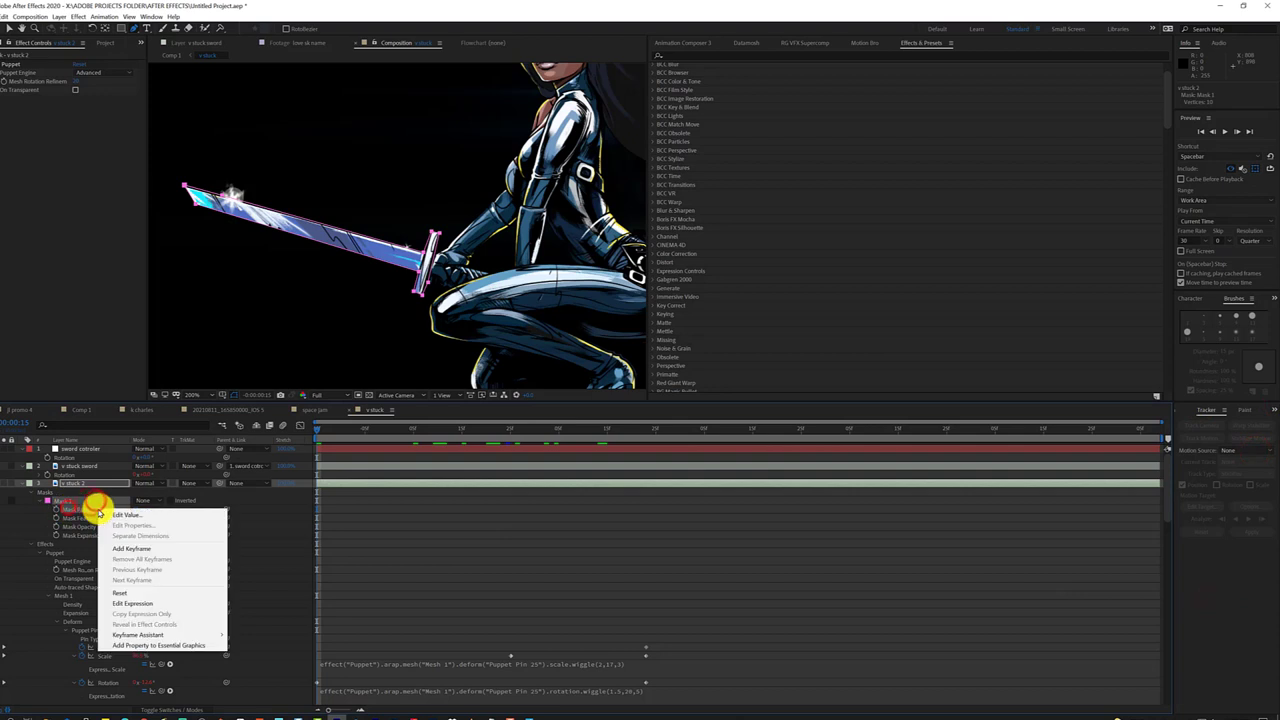
click(371, 528)
drag(400, 429, 719, 468)
click(62, 500)
click(488, 433)
click(600, 433)
click(757, 430)
click(826, 434)
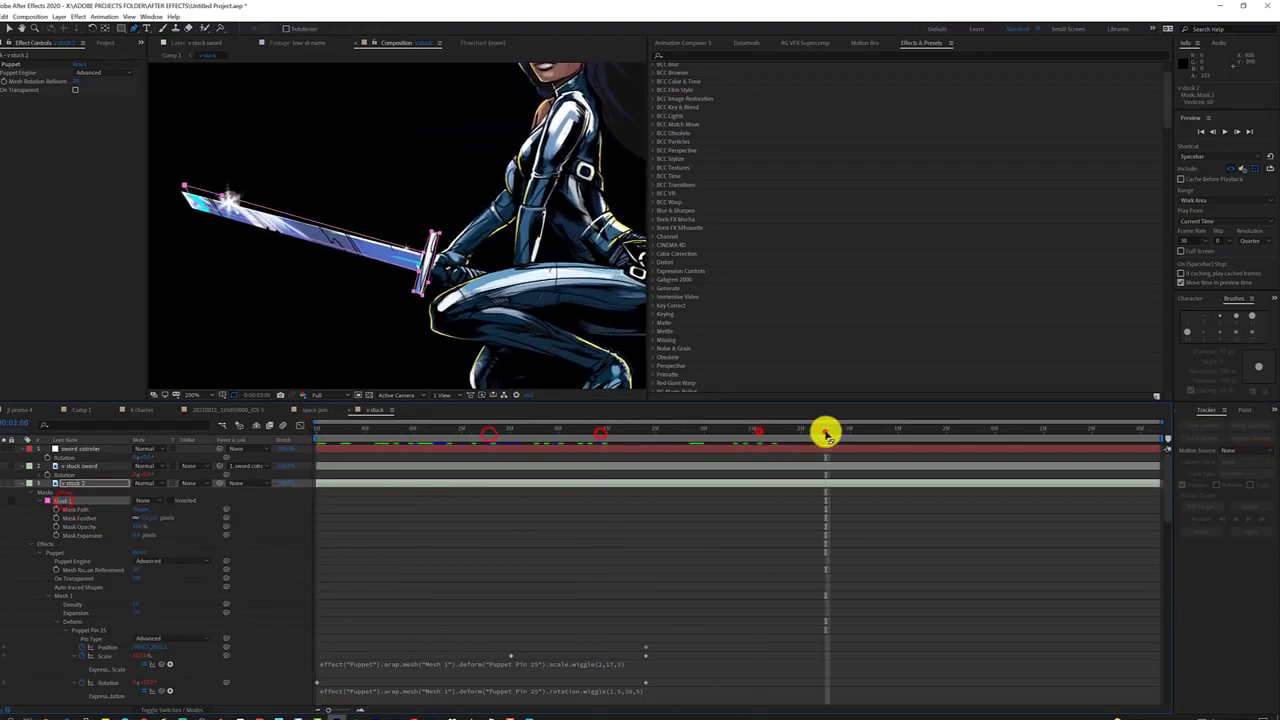
click(448, 430)
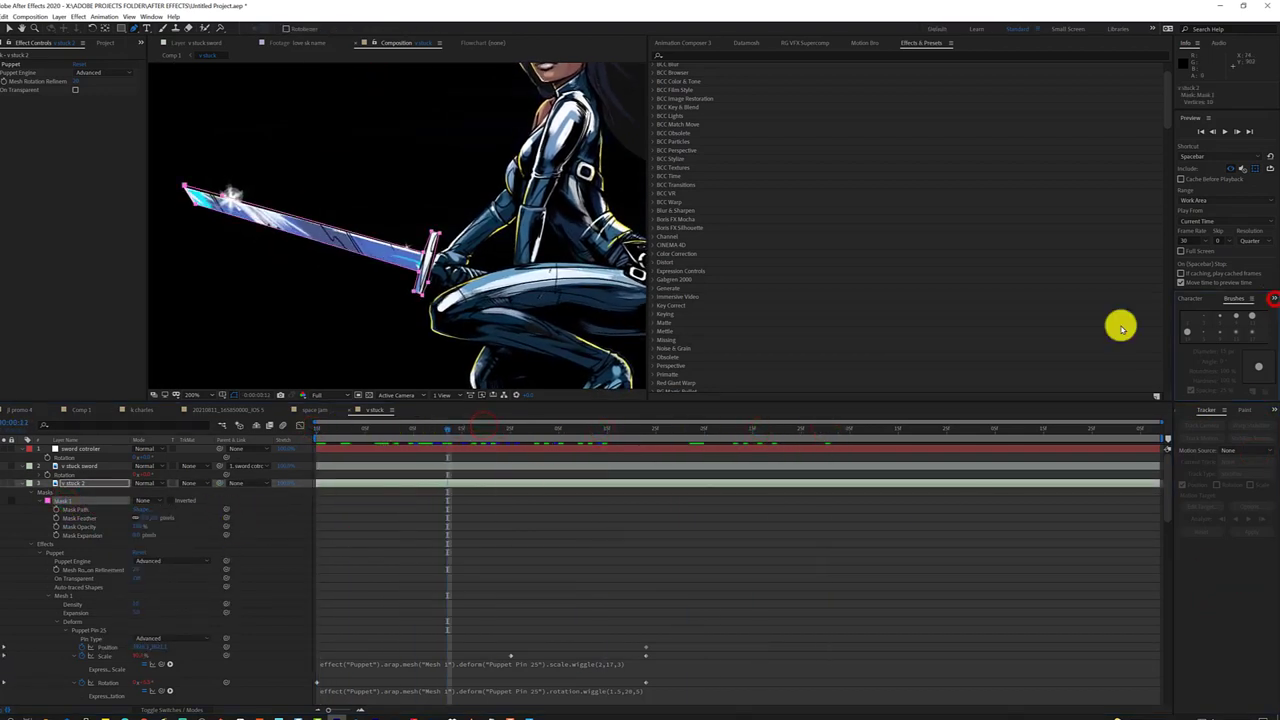
click(244, 483)
right_click(63, 491)
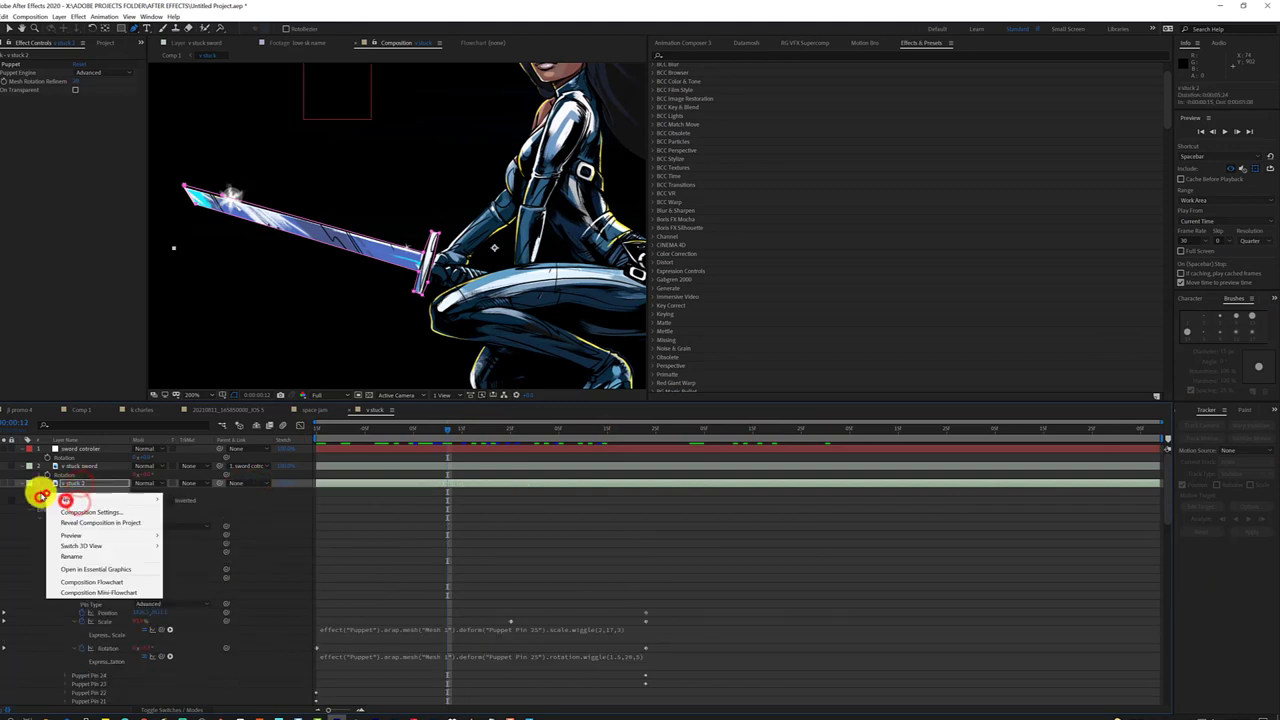
click(151, 517)
click(141, 500)
click(166, 543)
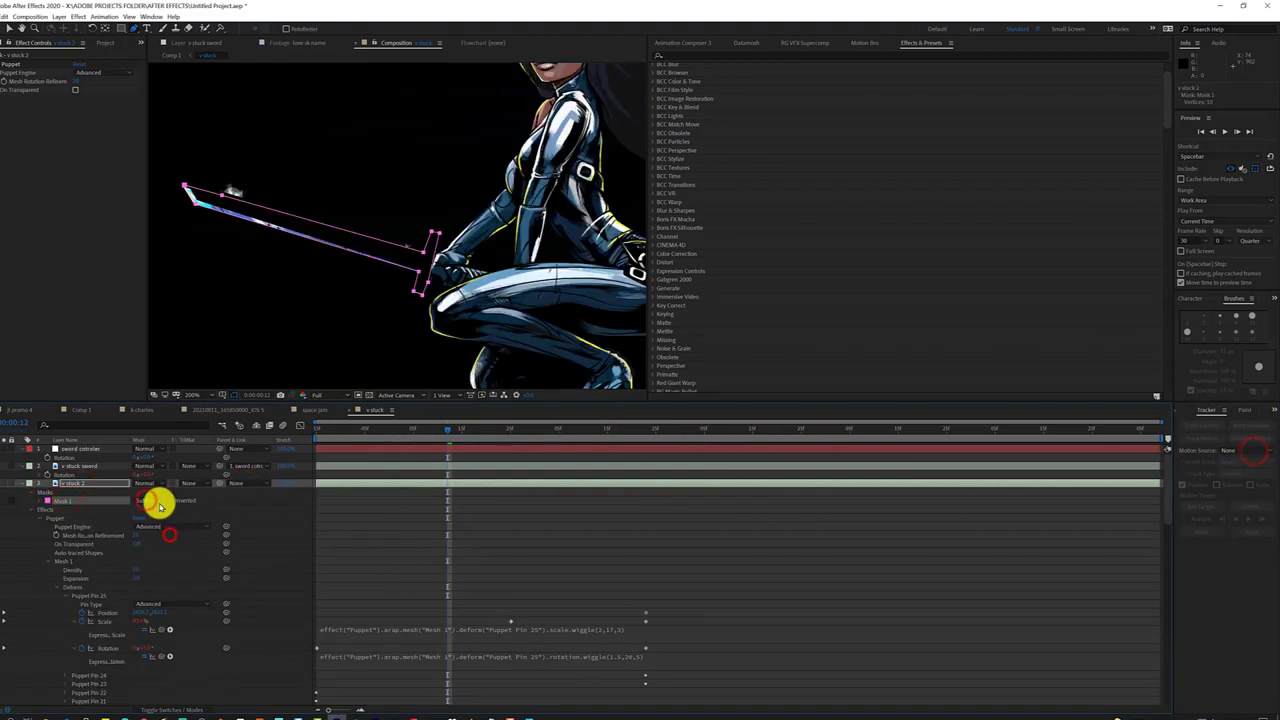
click(169, 502)
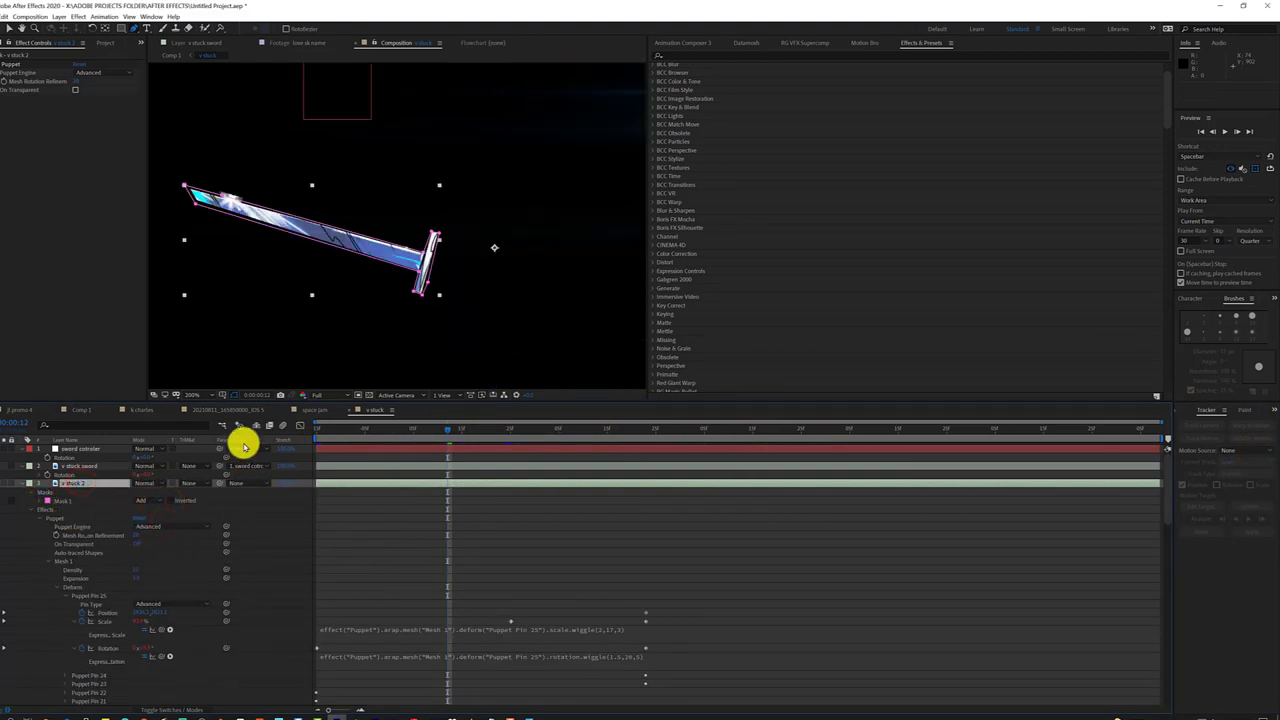
click(40, 518)
click(141, 500)
Set Mask 1 mode to None and give it a new Mask Feather amount
click(150, 498)
right_click(84, 505)
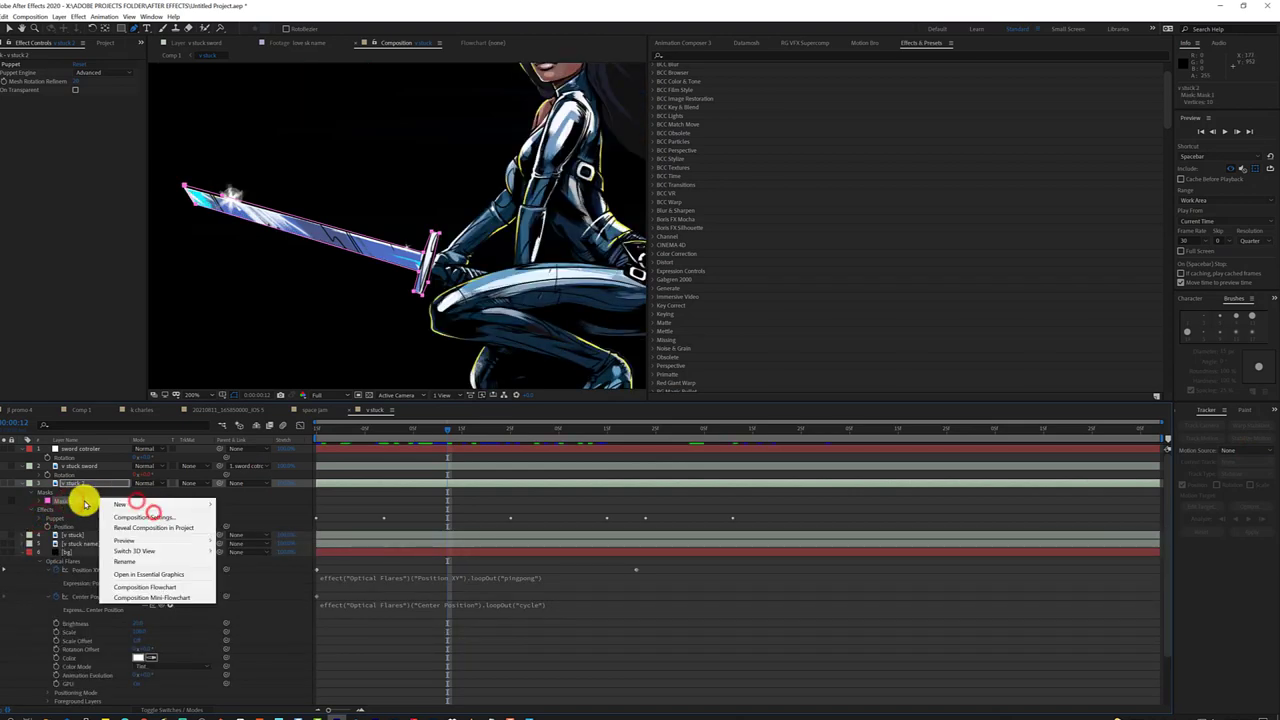
click(84, 505)
key(ctrl+shift+f)
click(613, 450)
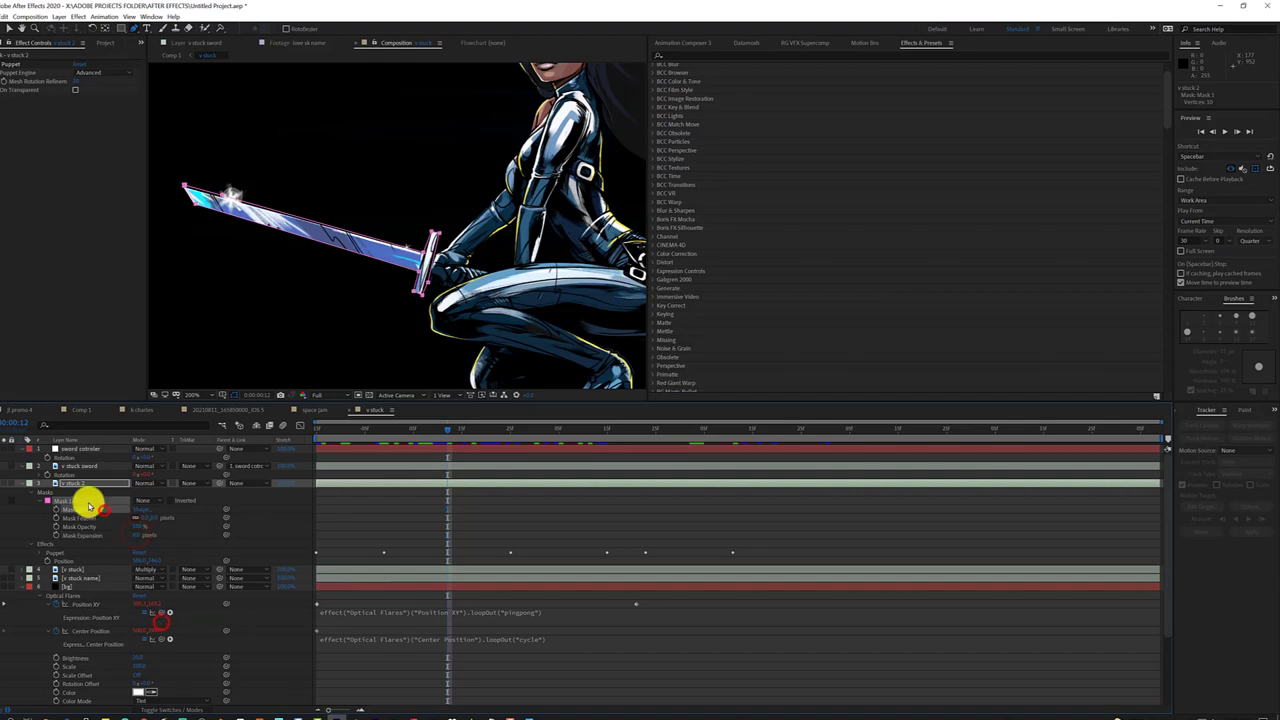
Collapse the v stuck 2 and Optical Flares properties and scrub the timeline
mouse_move(410, 432)
mouse_down()
mouse_move(366, 442)
mouse_move(551, 451)
mouse_move(91, 486)
mouse_up()
click(80, 500)
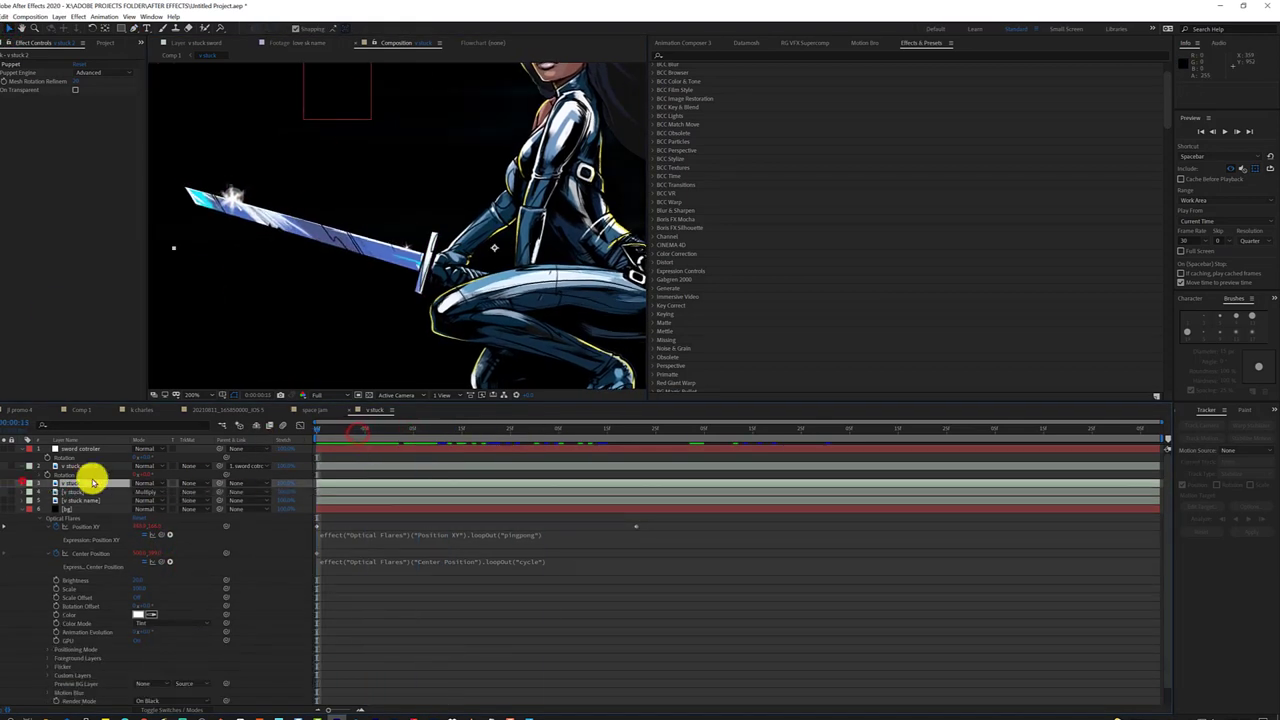
click(82, 493)
drag(313, 432, 465, 441)
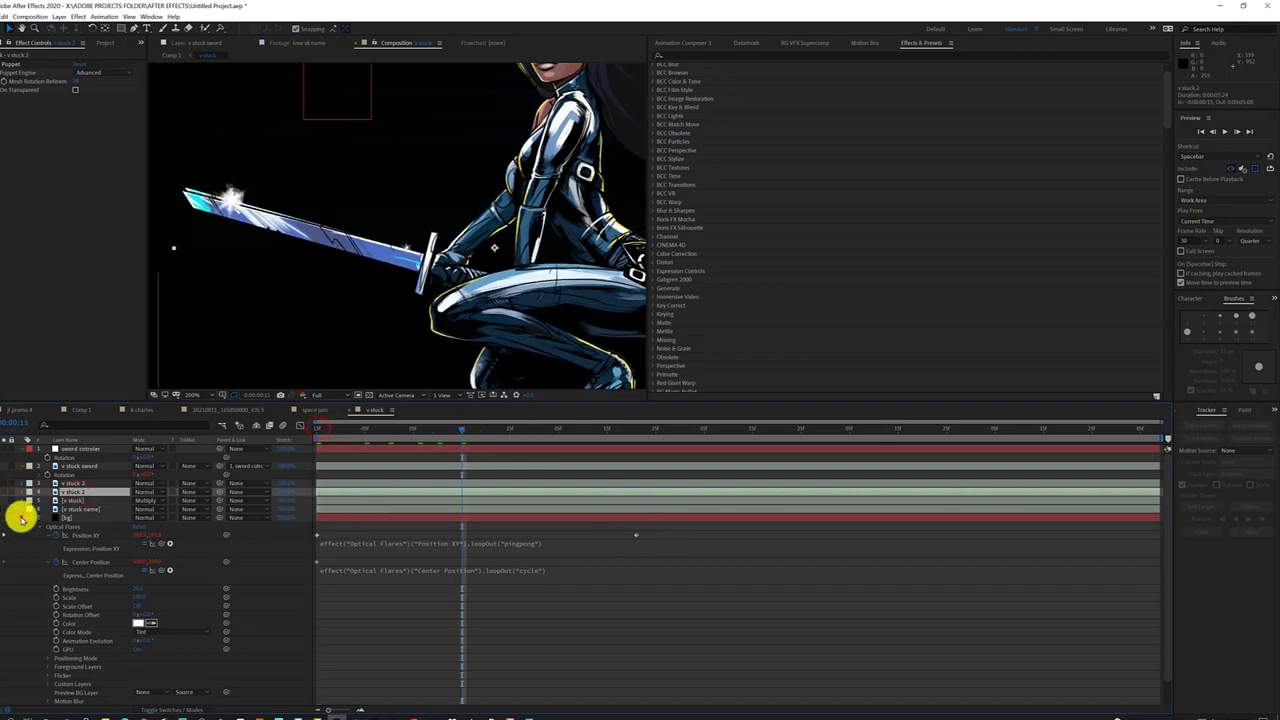
click(22, 519)
Lower v stuck sword in the stack, duplicate the character and blend the copy with Lighten
click(65, 468)
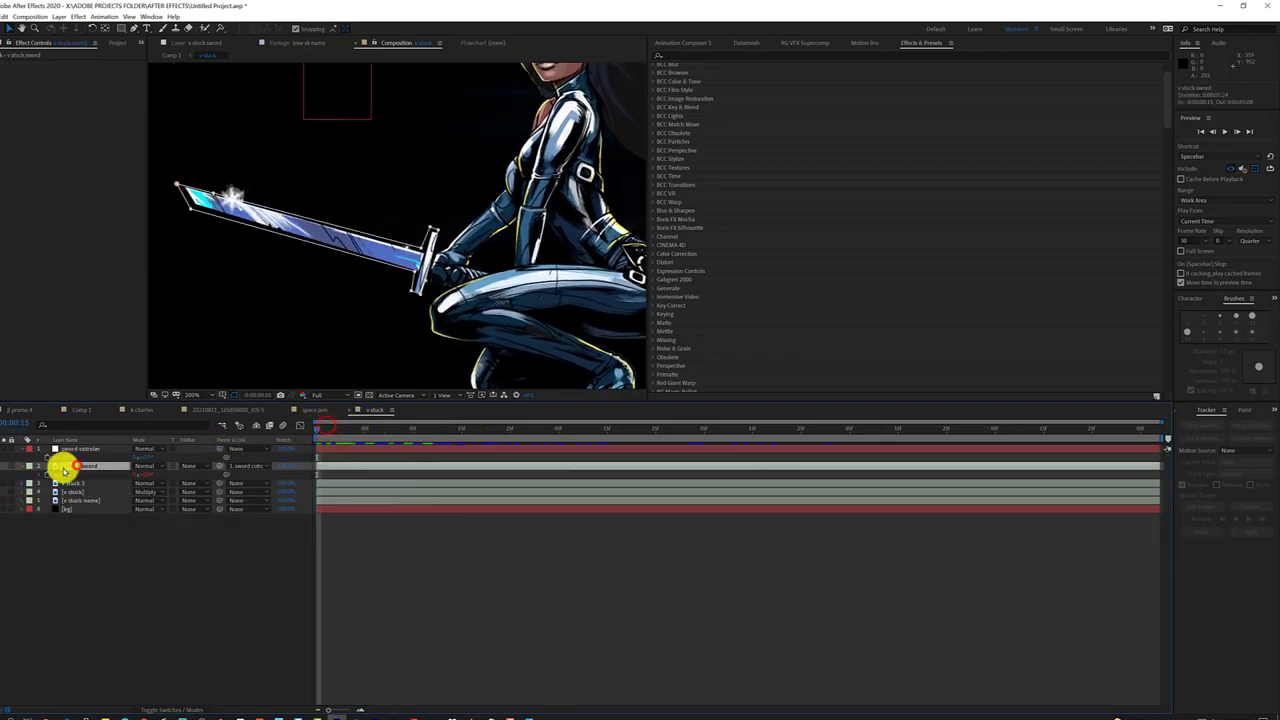
drag(65, 468, 80, 468)
key(ctrl+d)
click(463, 429)
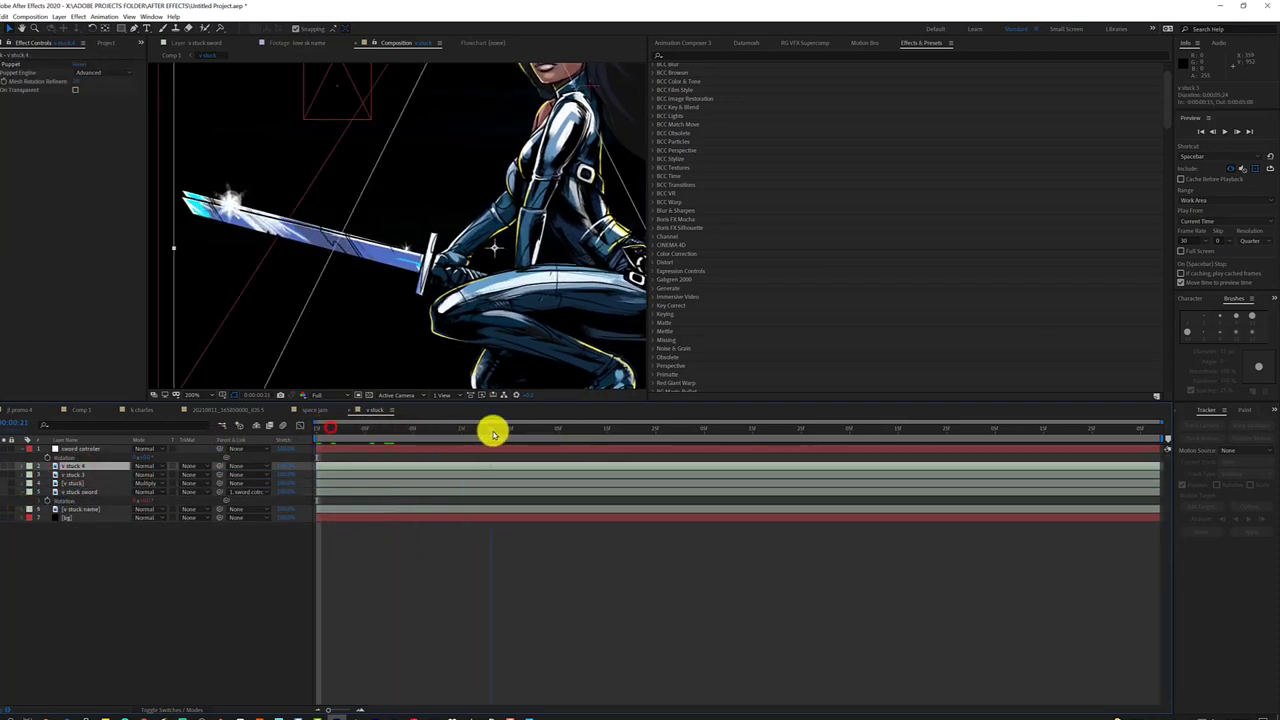
click(147, 466)
Check the copy's opacity and scale around frame 17
click(195, 168)
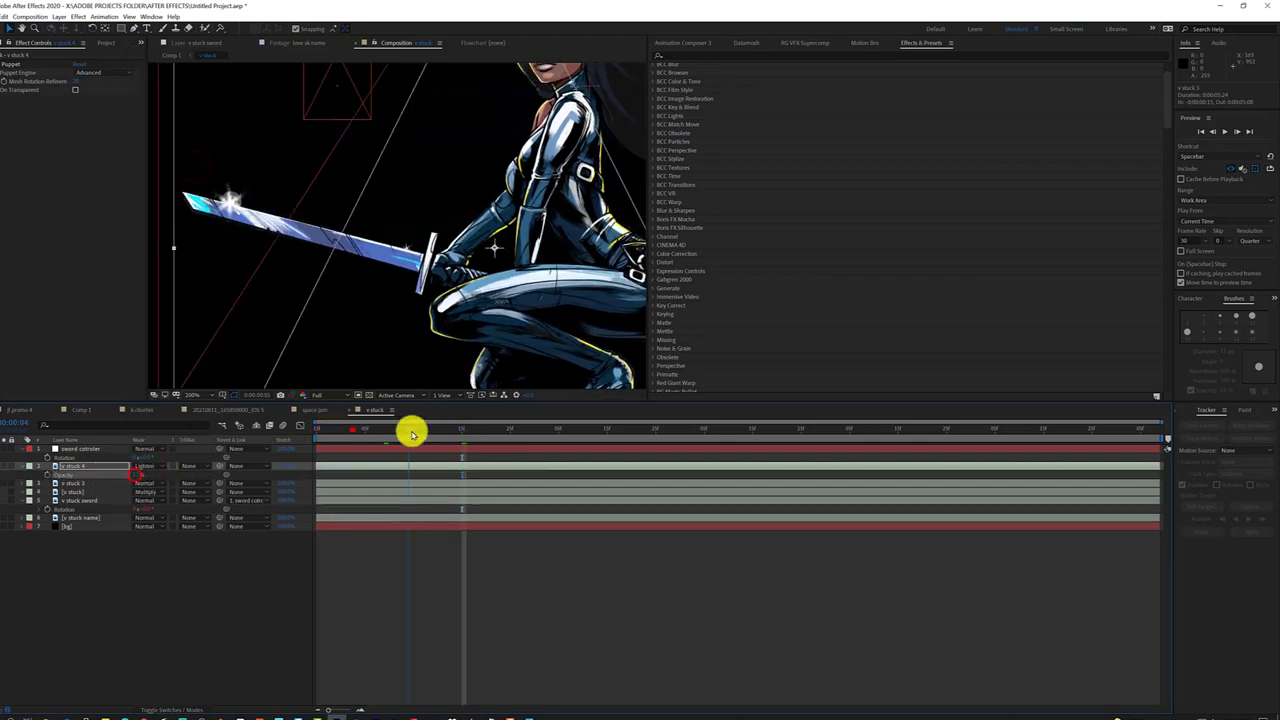
scroll(500, 311, down, 1)
click(453, 432)
click(472, 430)
key(s)
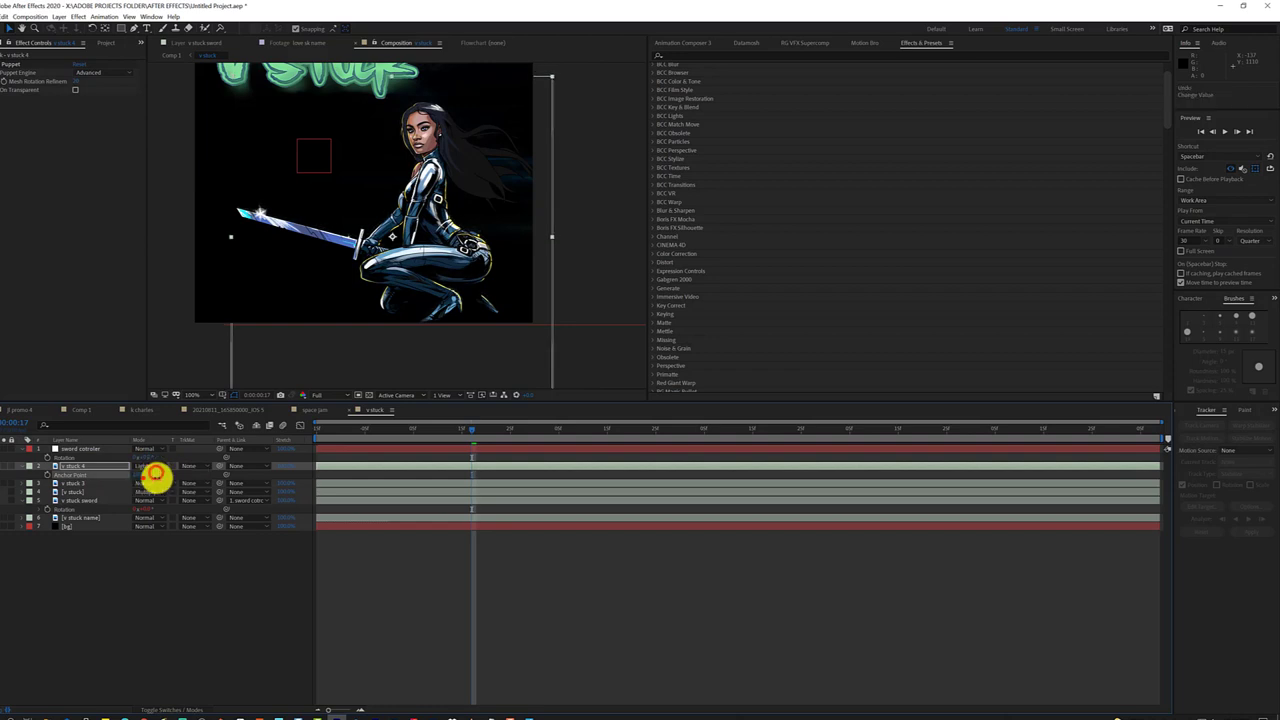
drag(488, 431, 532, 432)
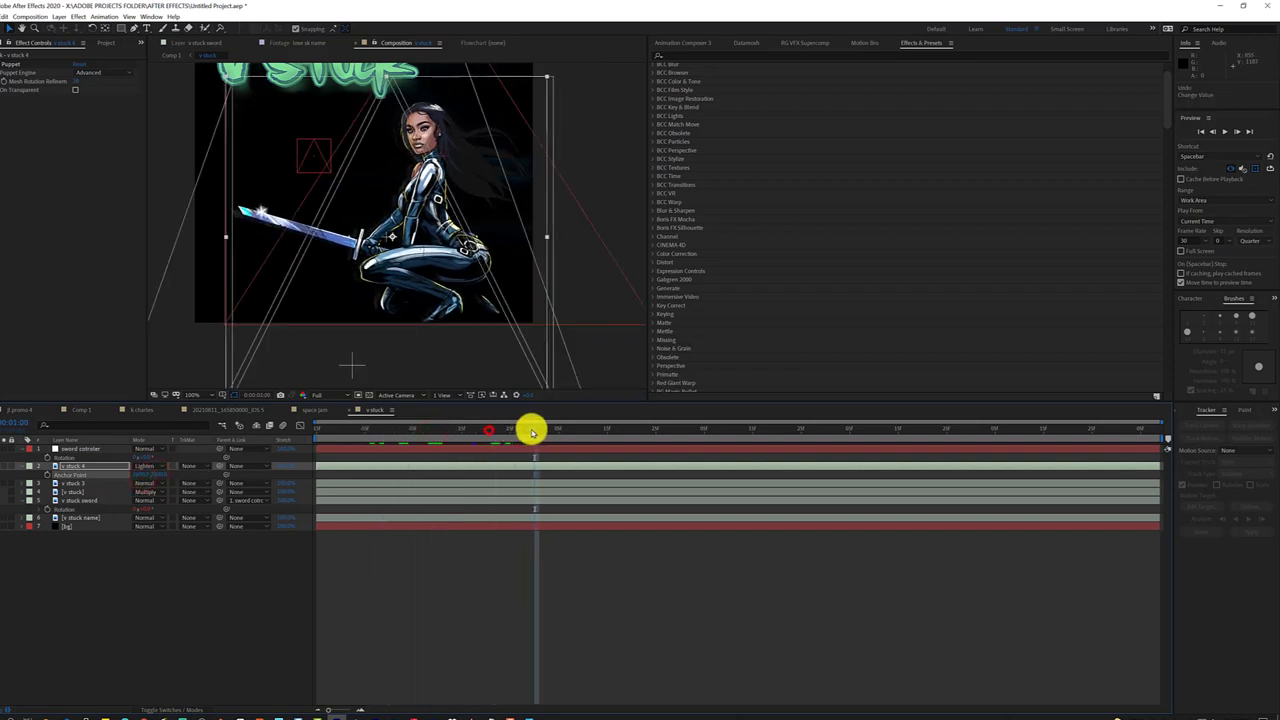
click(104, 467)
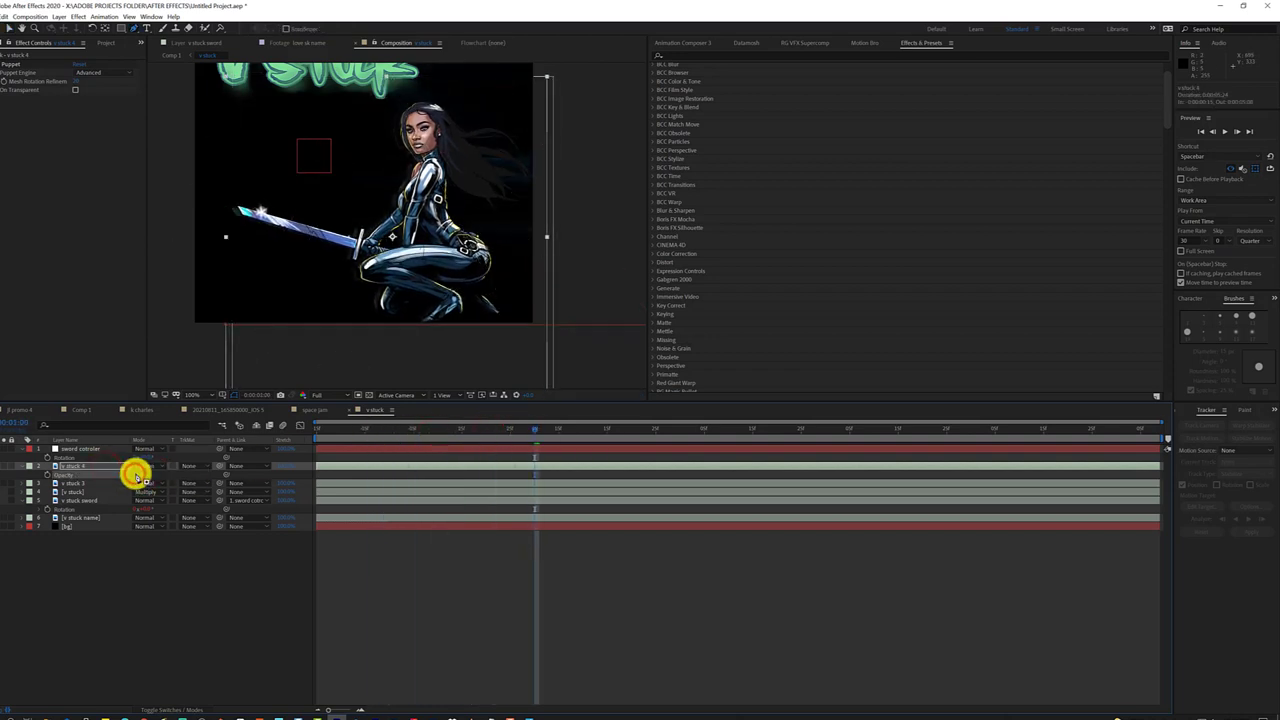
Draw a four-point mask around the character's right side and set it to Subtract
click(418, 93)
click(425, 341)
click(555, 336)
click(531, 96)
click(55, 475)
click(146, 483)
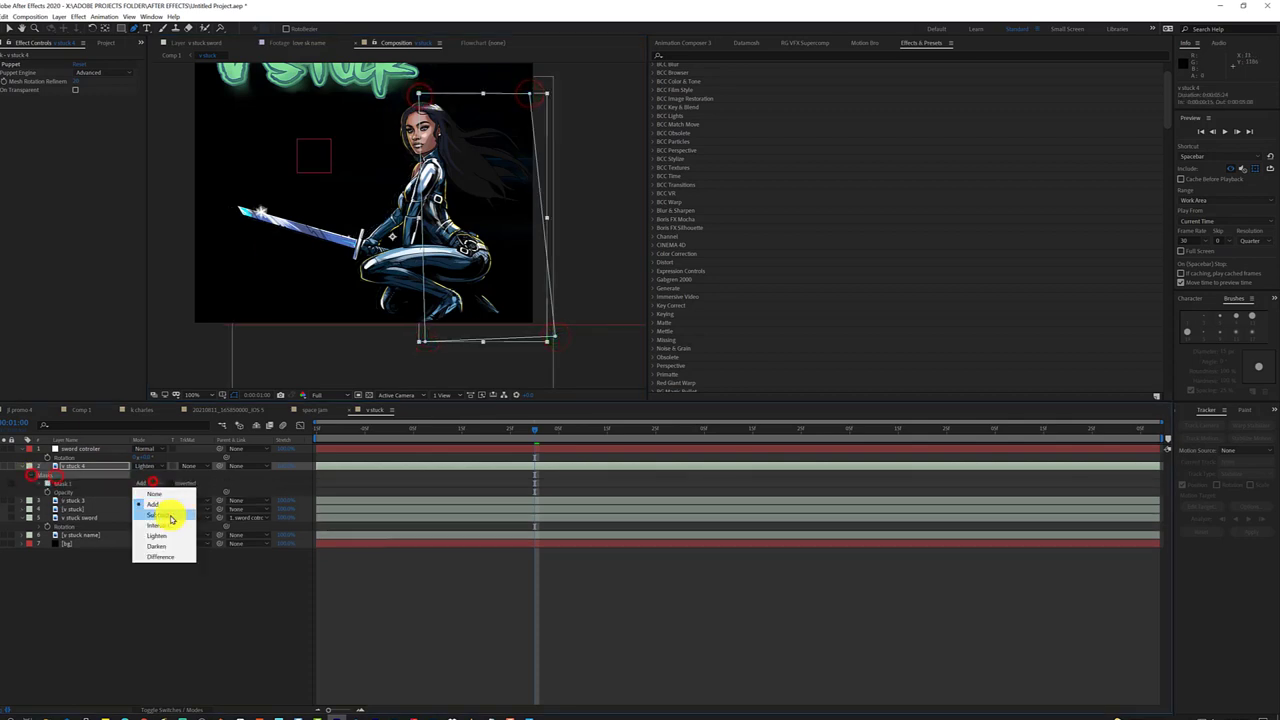
click(171, 512)
click(40, 481)
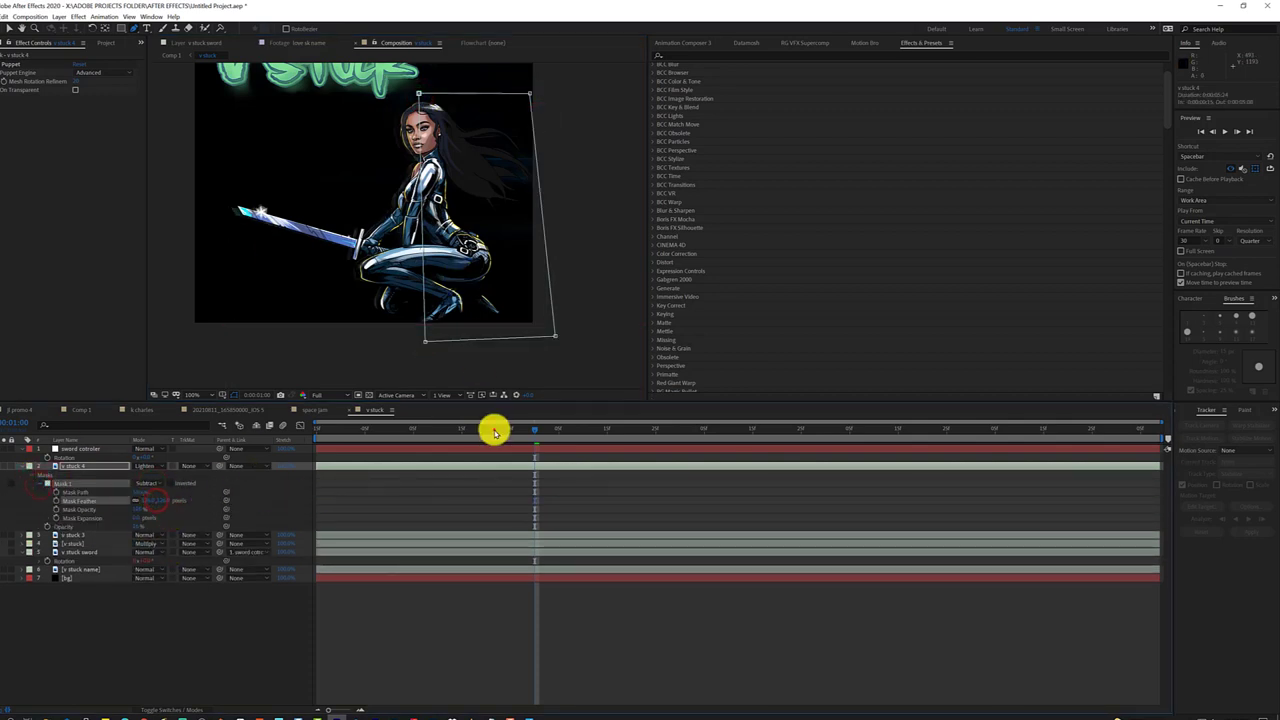
Place the Lighten copy below v stuck 3 in the layer stack
drag(540, 429, 569, 429)
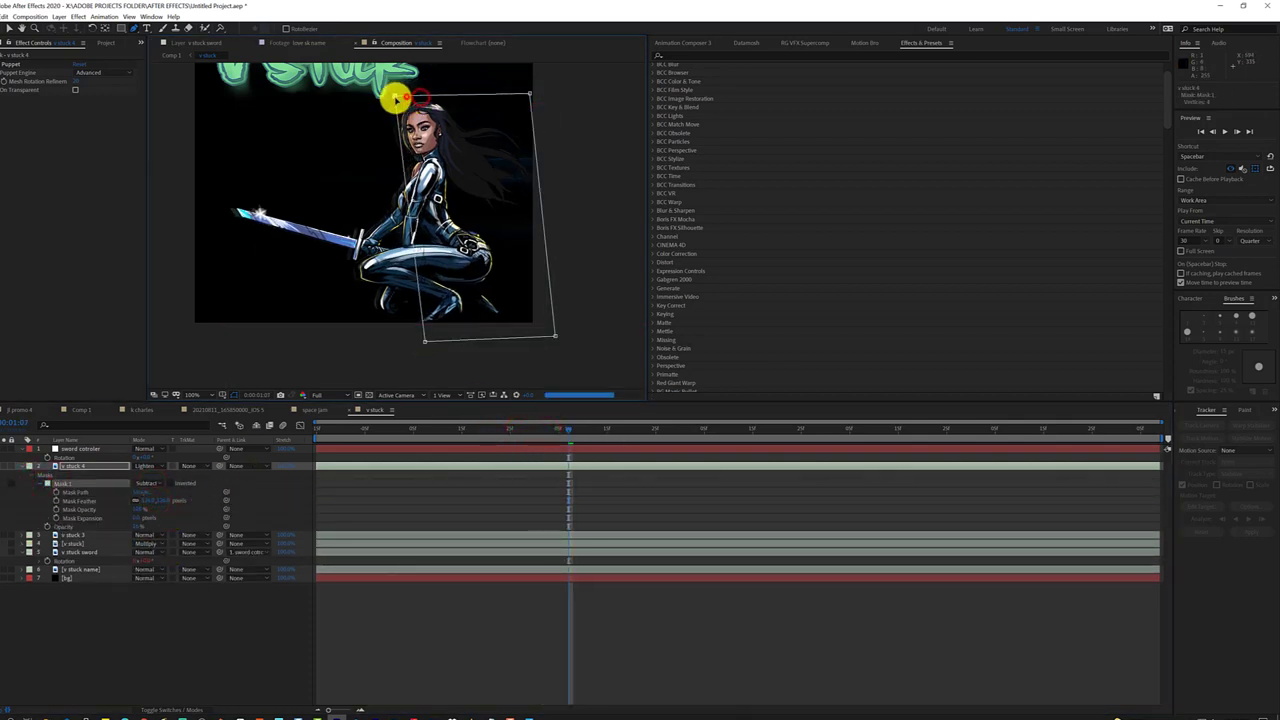
click(620, 430)
click(77, 466)
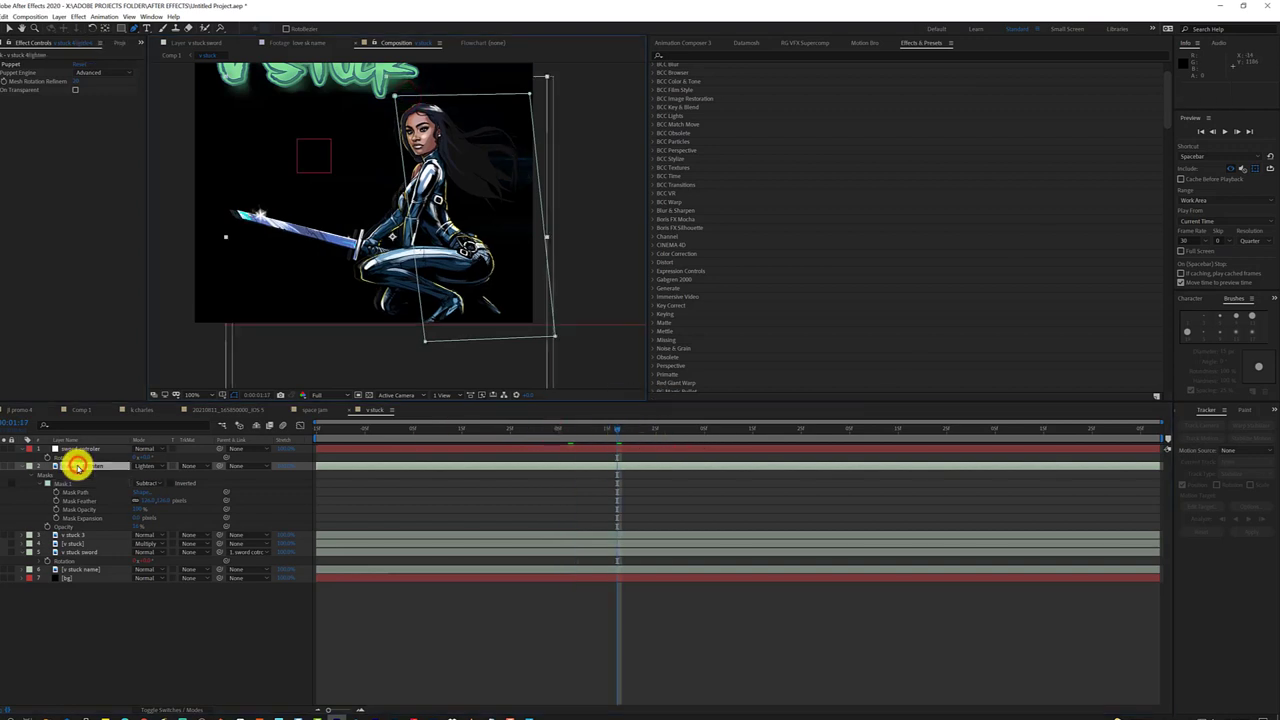
drag(77, 466, 63, 508)
click(433, 430)
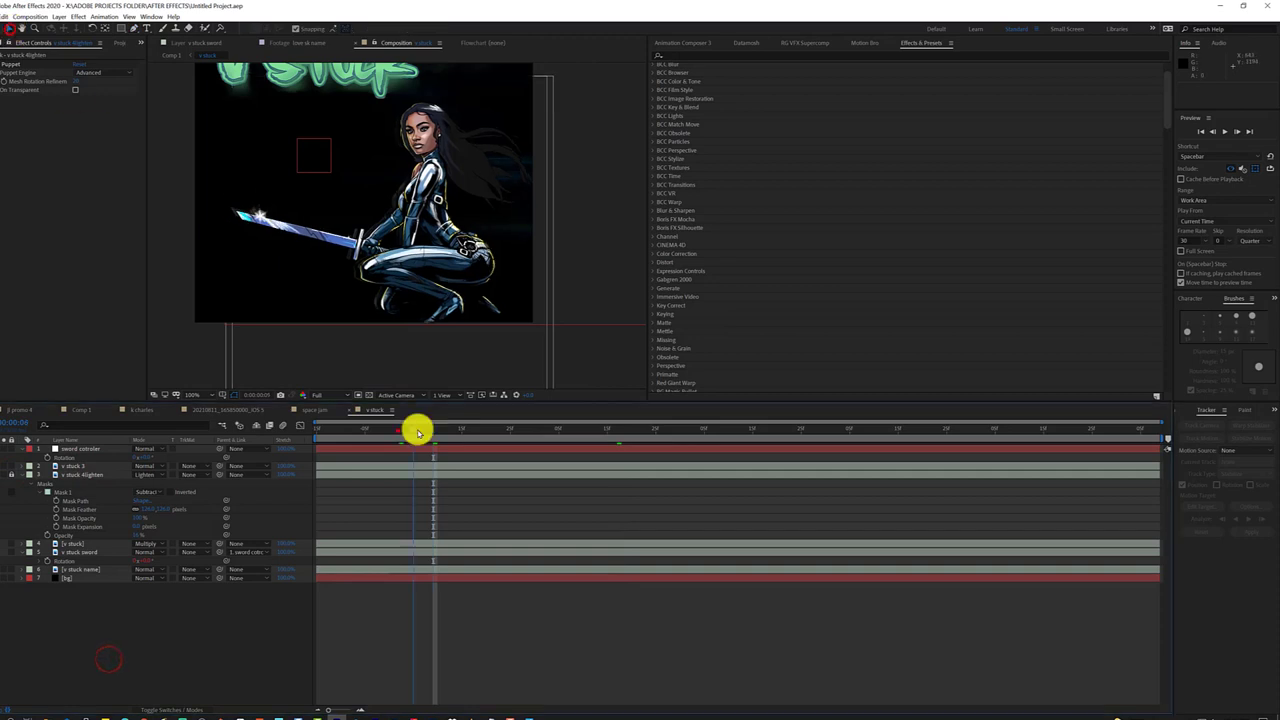
Scrub forward and dismiss the v stuck 3 layer's options
click(487, 430)
drag(493, 433, 520, 430)
right_click(107, 467)
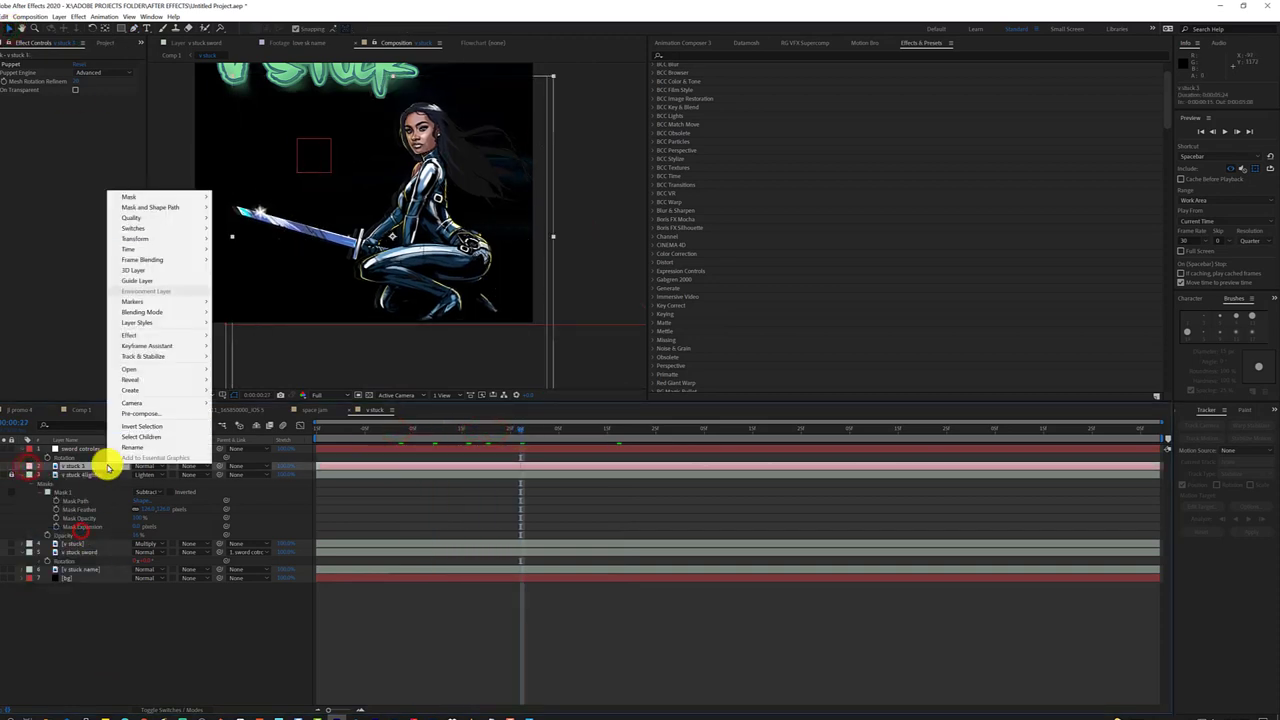
click(675, 22)
scroll(706, 255, down, 5)
scroll(705, 287, down, 2)
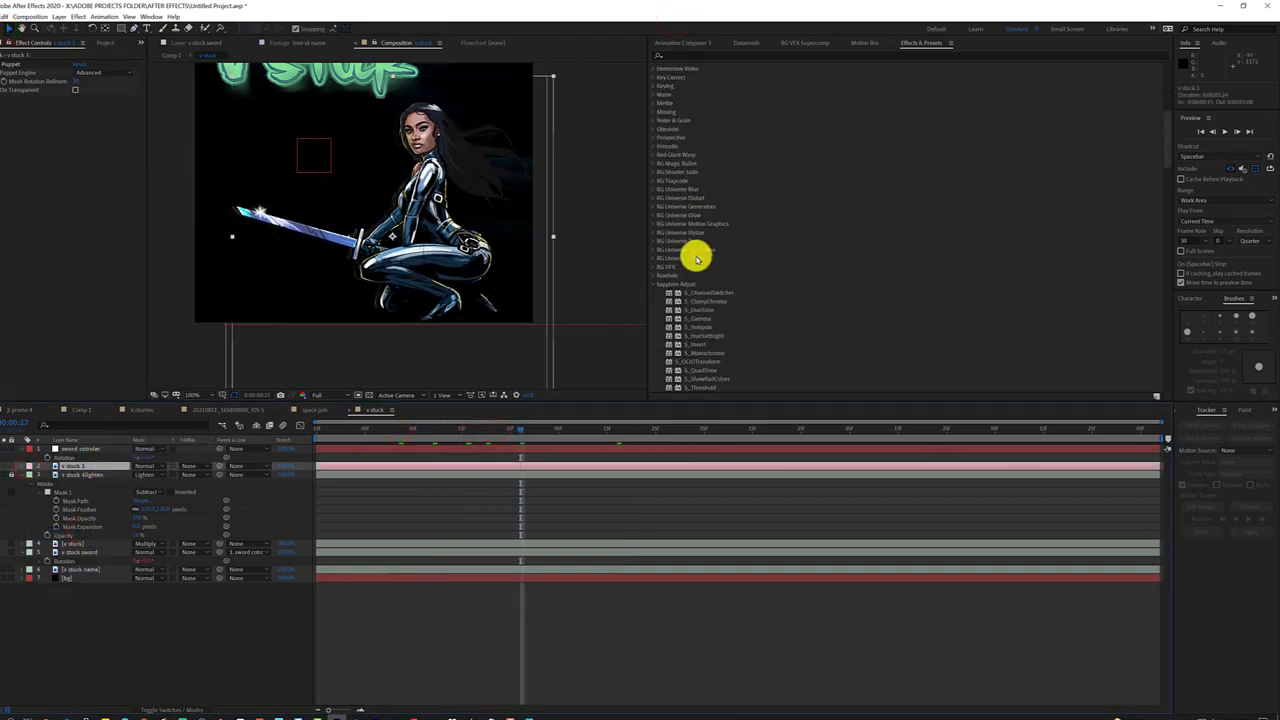
Apply uni.Electrify to the v stuck name layer with Fractal Noise as noise source
click(91, 571)
click(653, 231)
drag(697, 241, 80, 569)
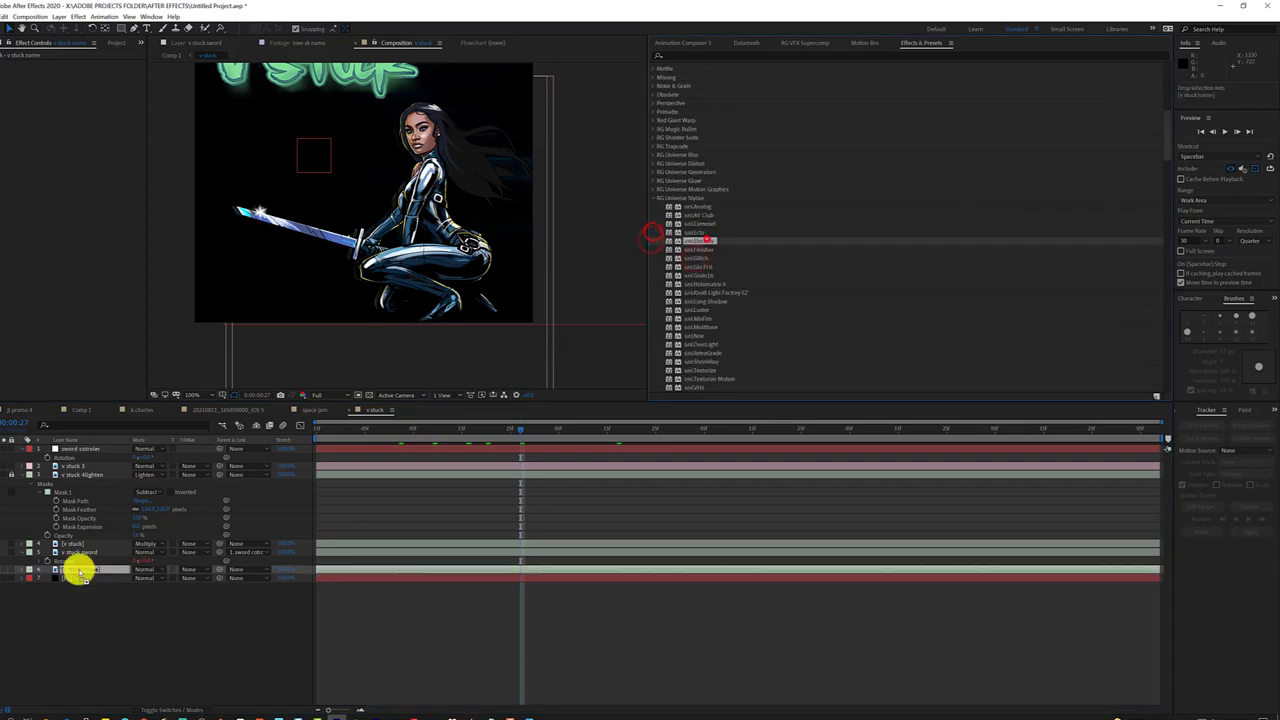
drag(398, 432, 612, 430)
click(92, 155)
click(114, 161)
scroll(317, 314, up, 1)
scroll(290, 256, down, 2)
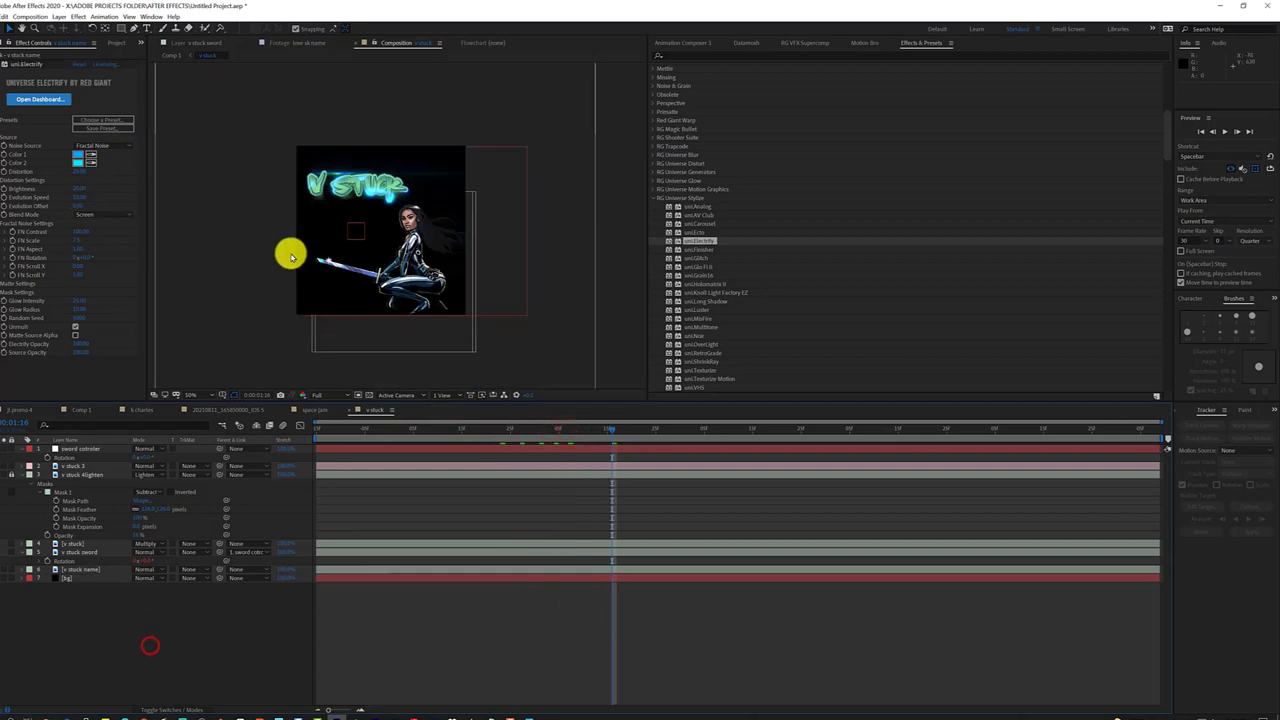
click(88, 466)
Apply the RG VFX Reflection effect to the v stuck 3 layer
click(78, 17)
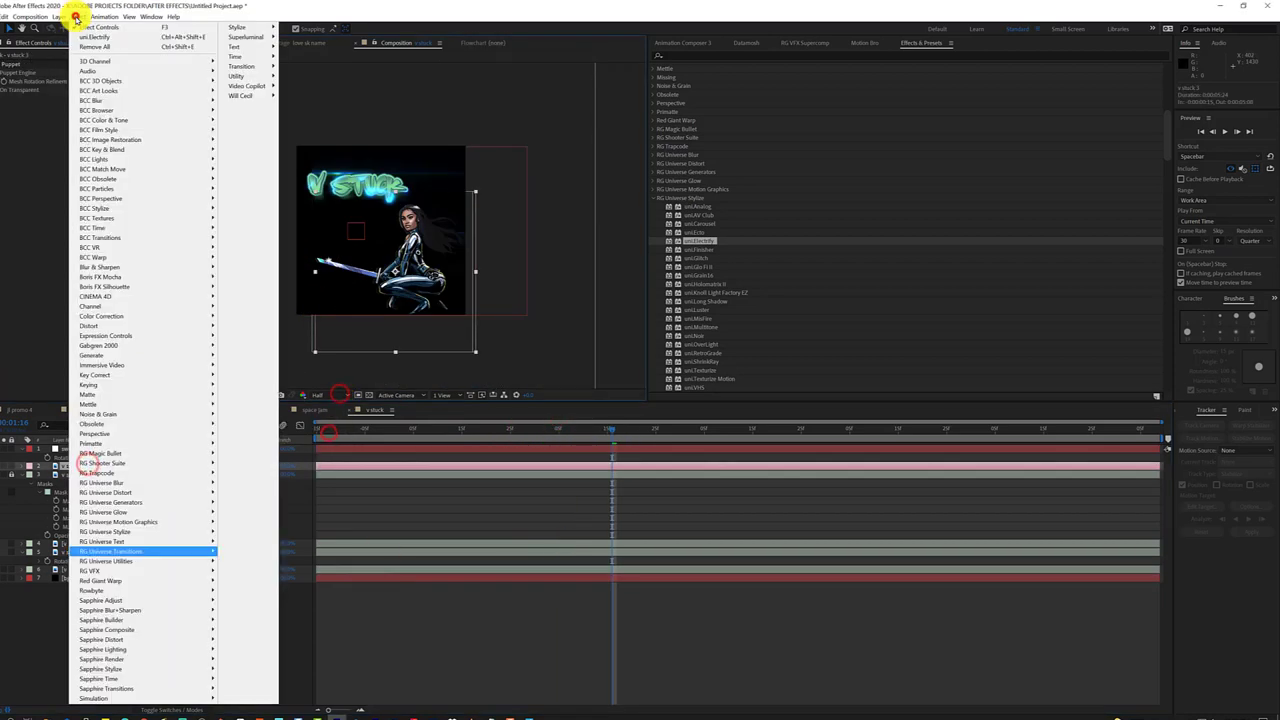
click(652, 197)
click(651, 223)
click(651, 224)
click(651, 232)
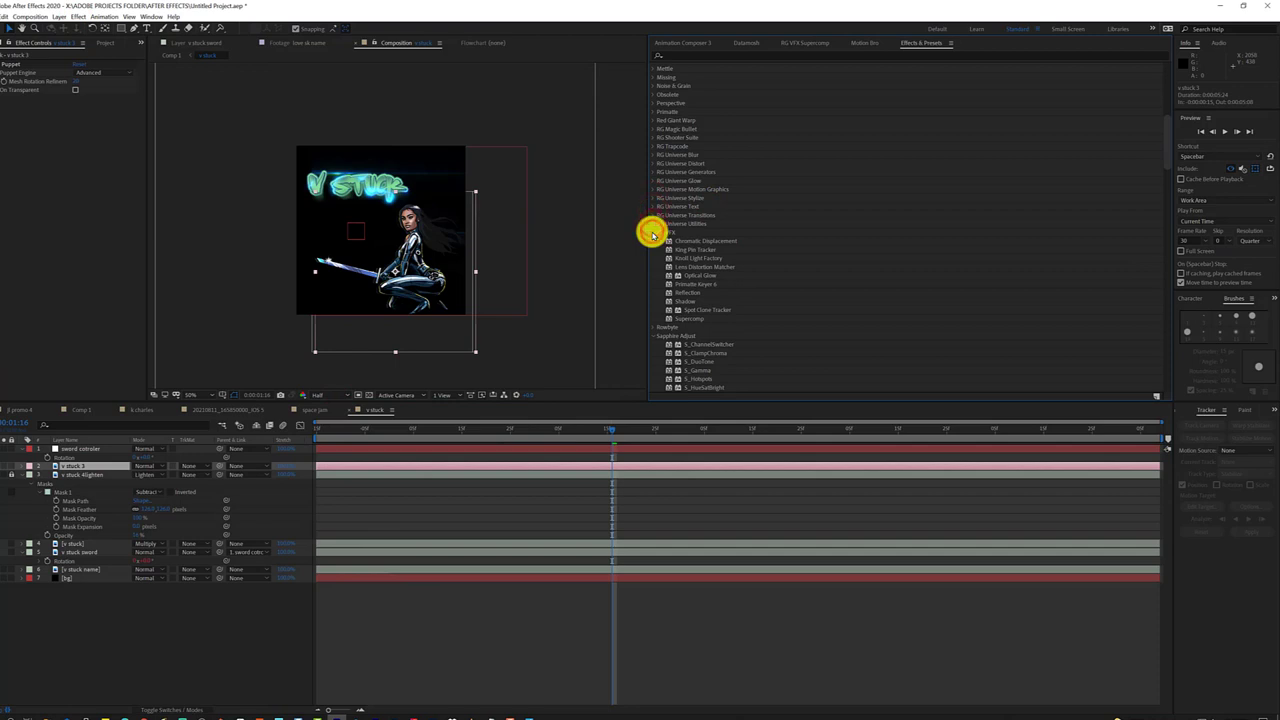
double_click(689, 292)
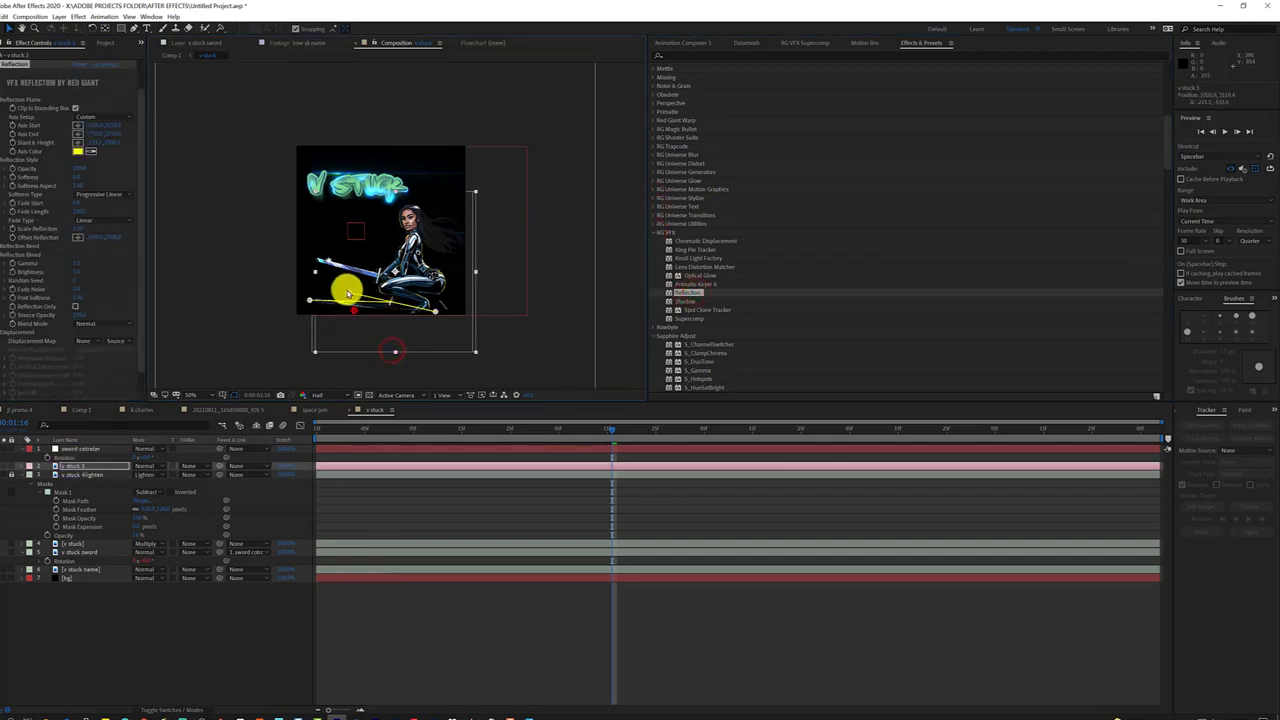
Expand v stuck 3's Reflection property groups and turn on the reflection bend
click(388, 325)
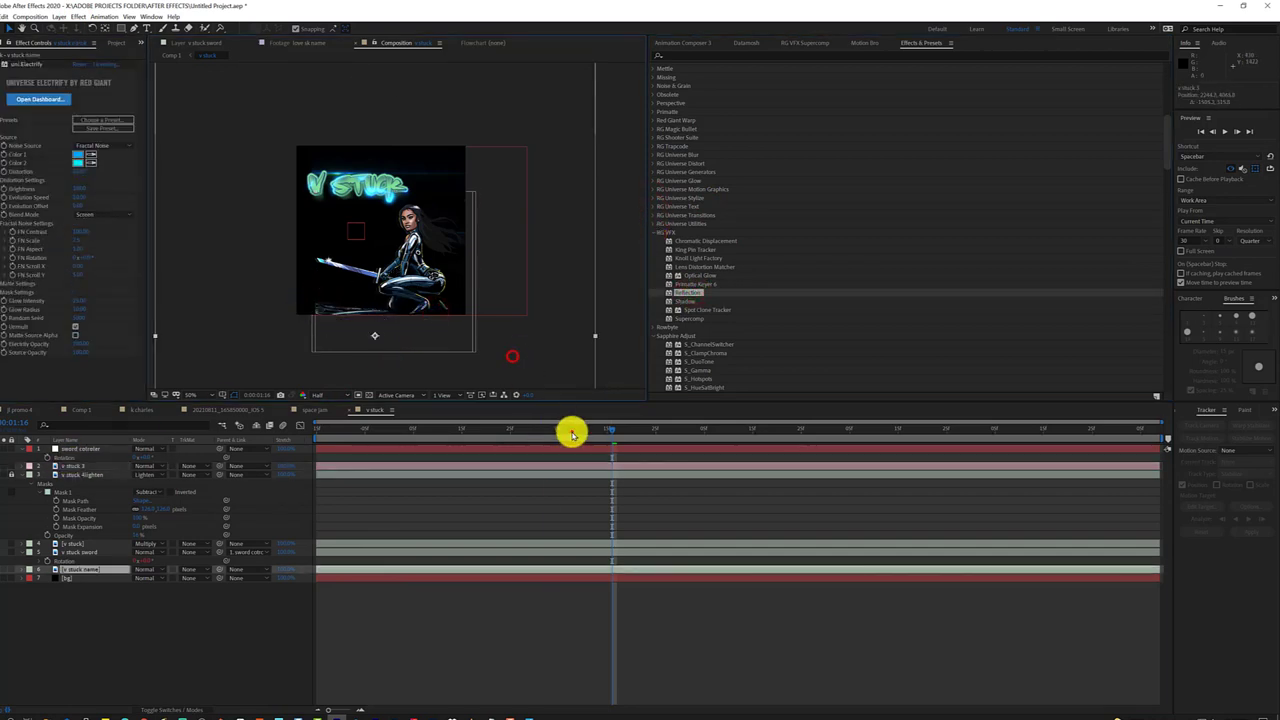
drag(590, 428, 627, 428)
click(23, 463)
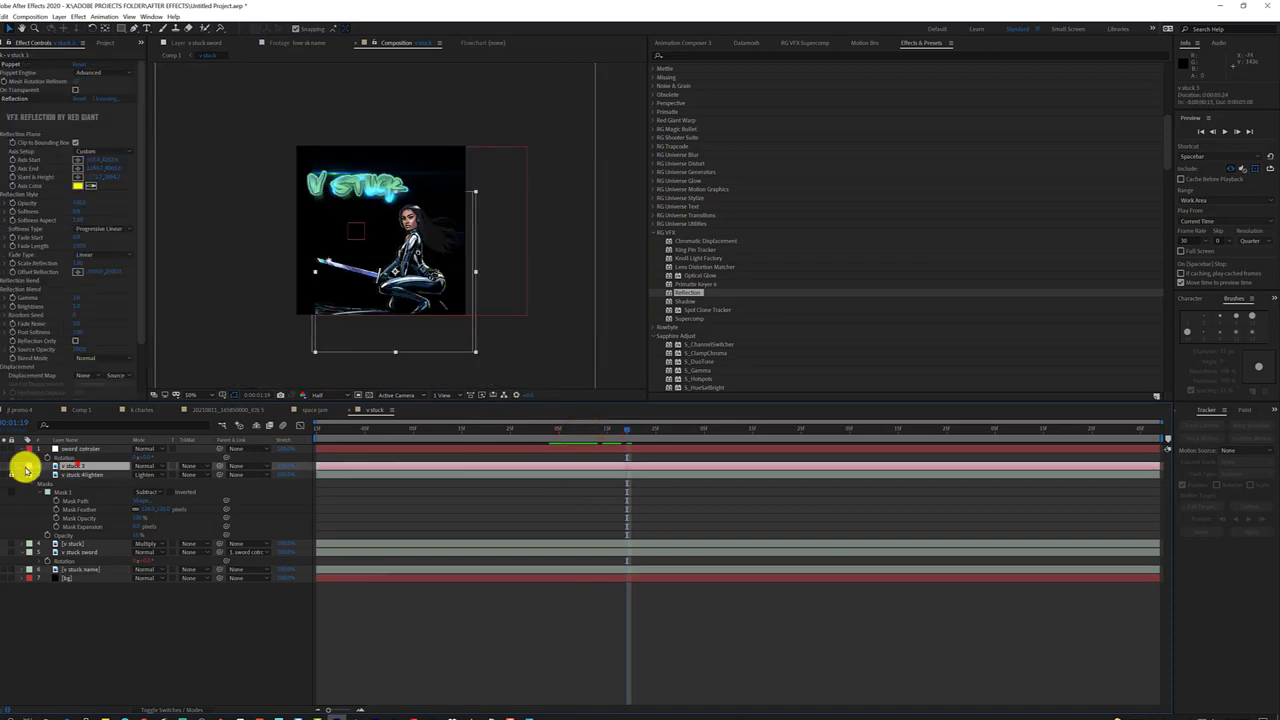
click(43, 494)
click(45, 515)
click(45, 594)
click(46, 668)
click(137, 479)
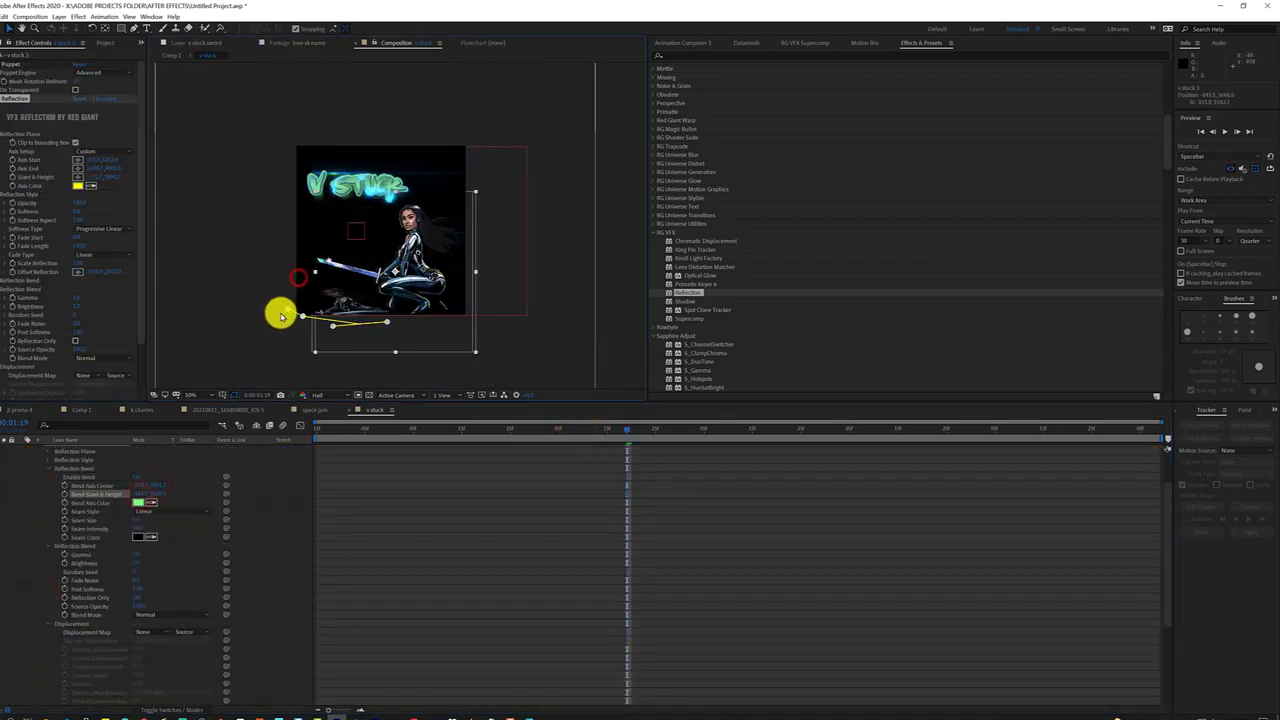
Open the Reflection Style settings on v stuck 3 and scrub later to check the reflection
click(312, 342)
click(141, 517)
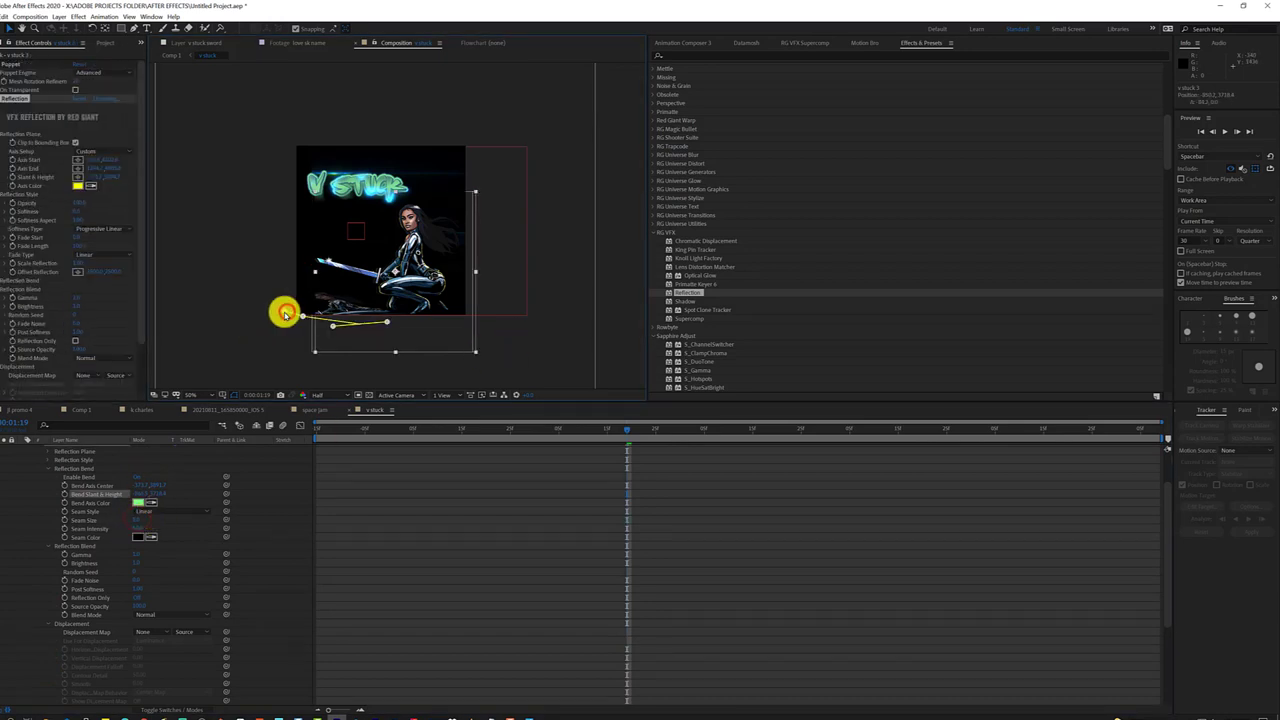
click(49, 459)
click(140, 474)
click(554, 349)
click(623, 430)
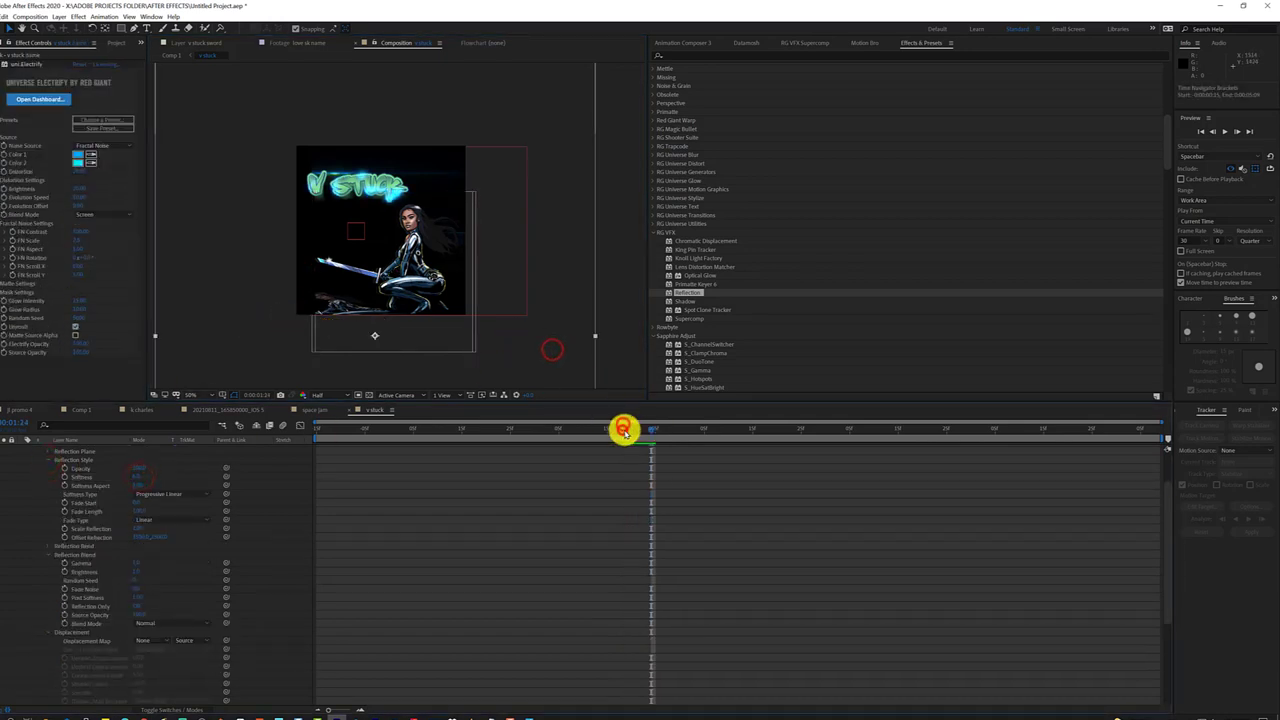
drag(623, 430, 792, 430)
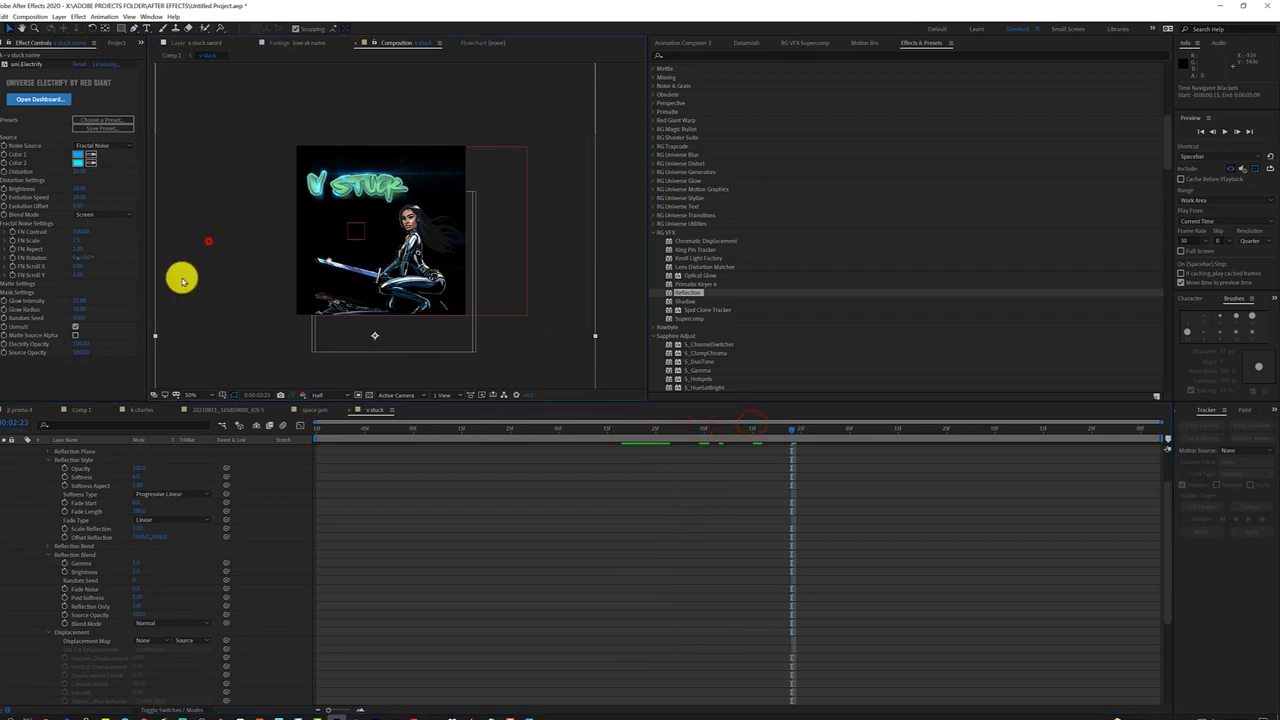
Collapse all expanded layer properties and switch to the based composition
key(ctrl+a)
key(ctrl+grave)
click(90, 608)
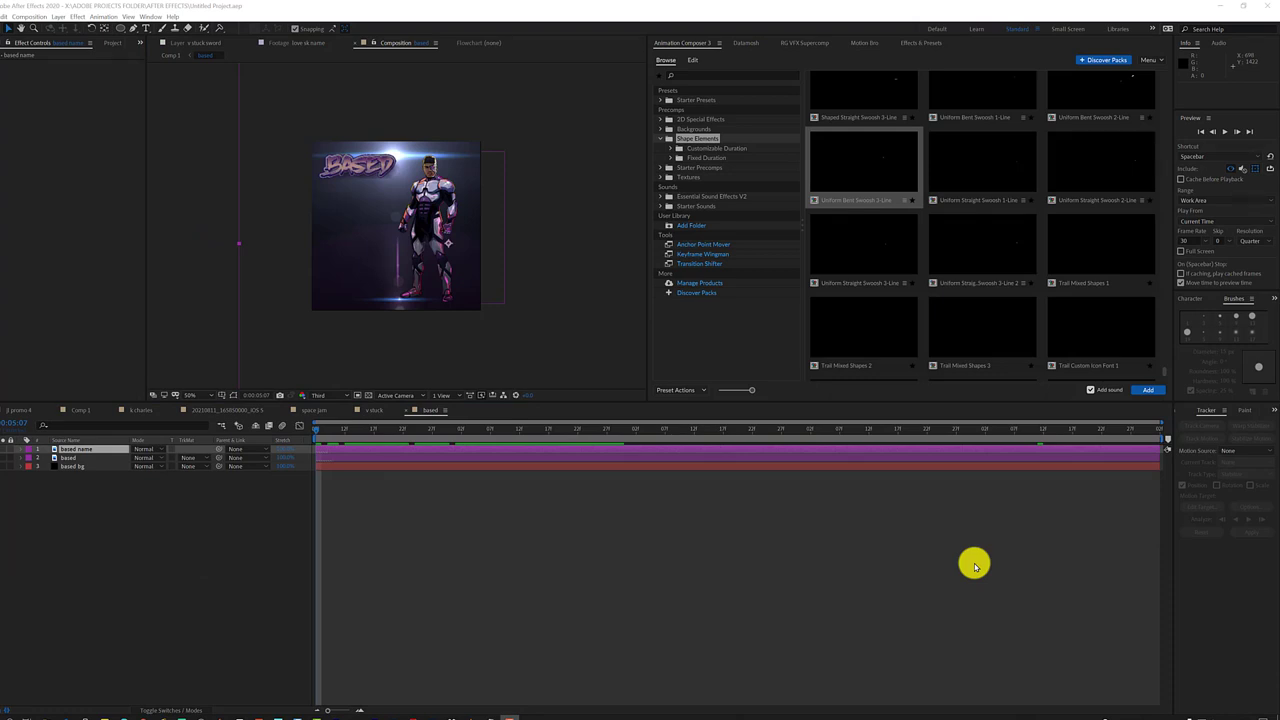
On the based hero layer, enable Reflection Bend and move the bend axis below the hero's feet
scroll(409, 271, up, 3)
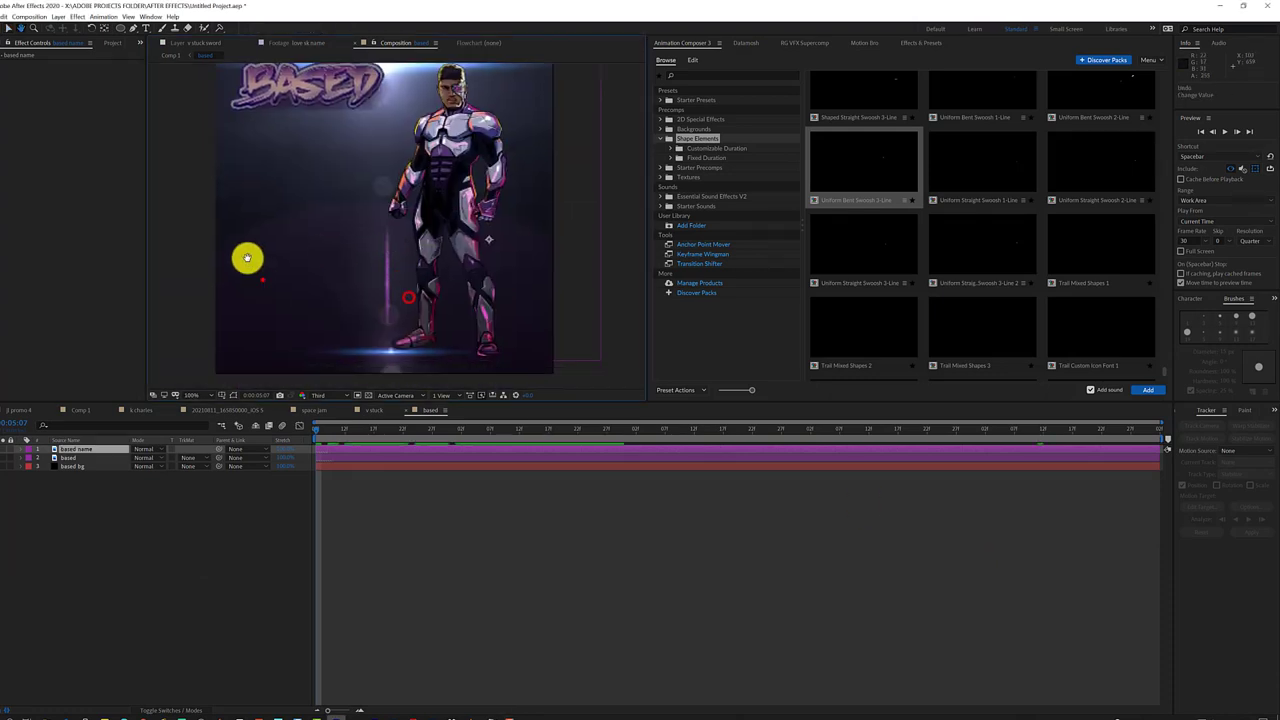
click(100, 457)
scroll(391, 380, down, 2)
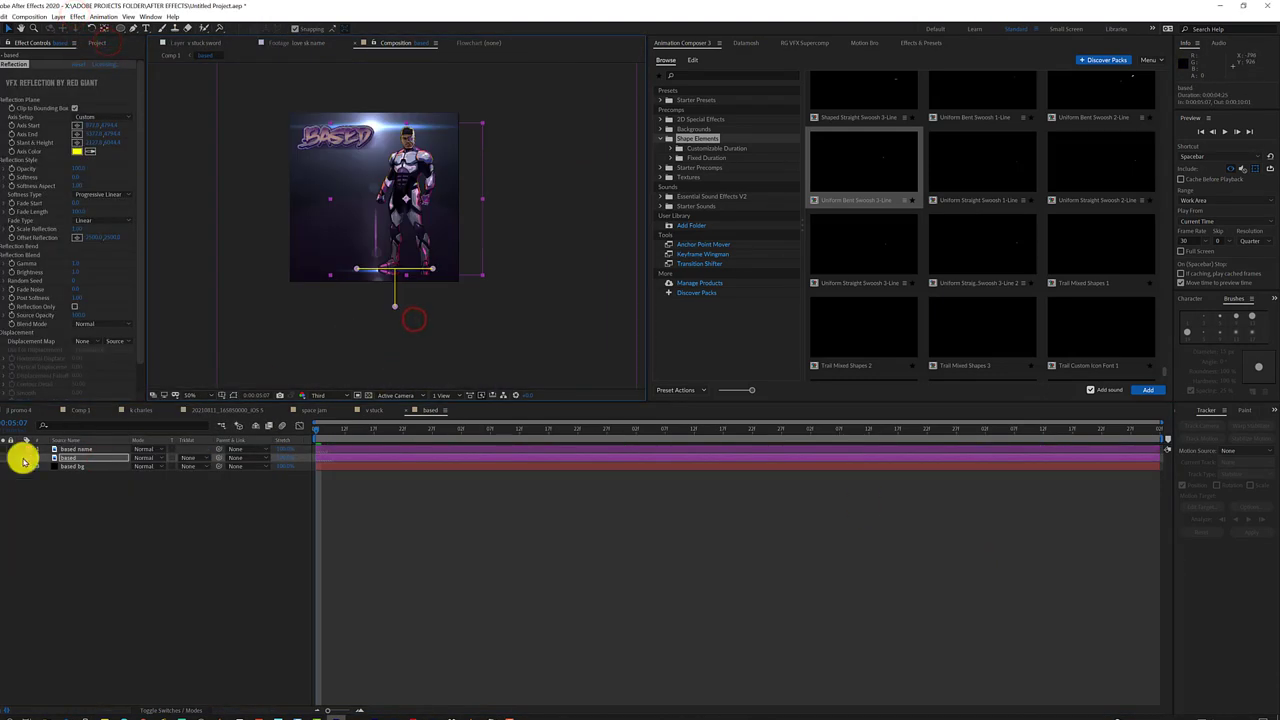
click(23, 457)
click(34, 466)
click(40, 475)
click(44, 500)
click(137, 510)
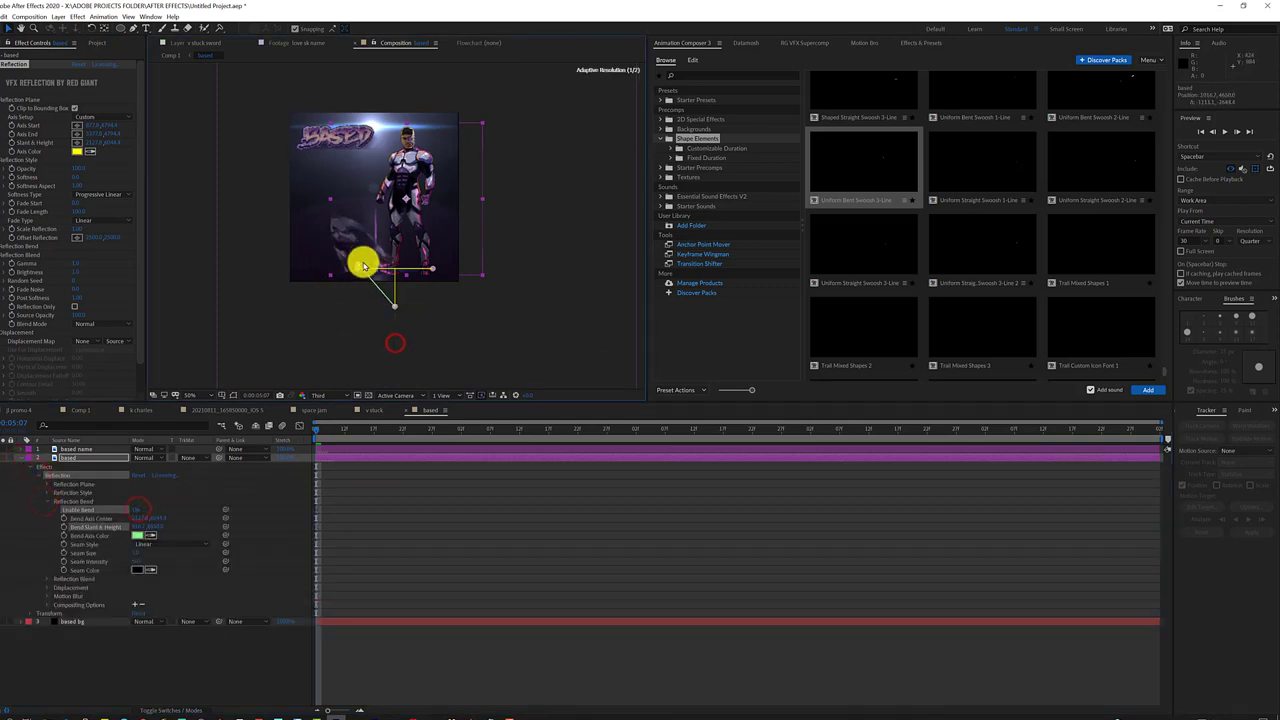
drag(395, 305, 422, 258)
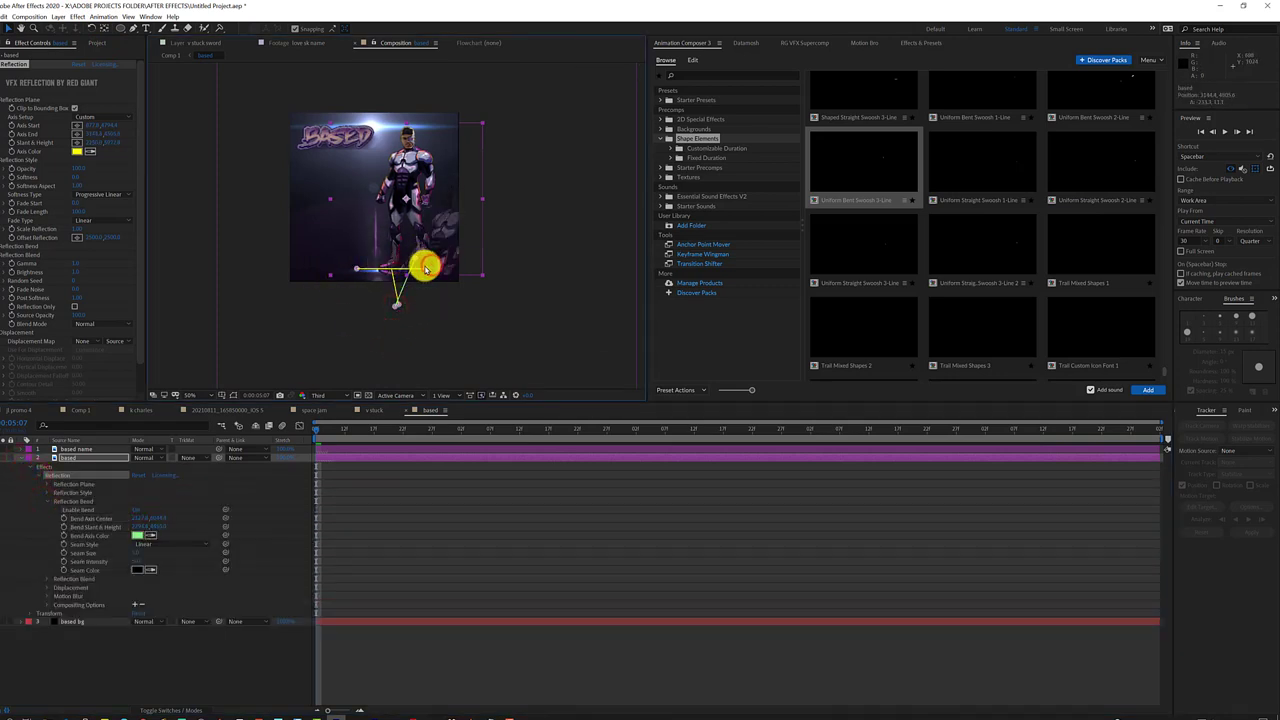
Lower the reflection's Fade Start and nudge the bend axis centre up under the hero
key(ctrl+d)
click(44, 597)
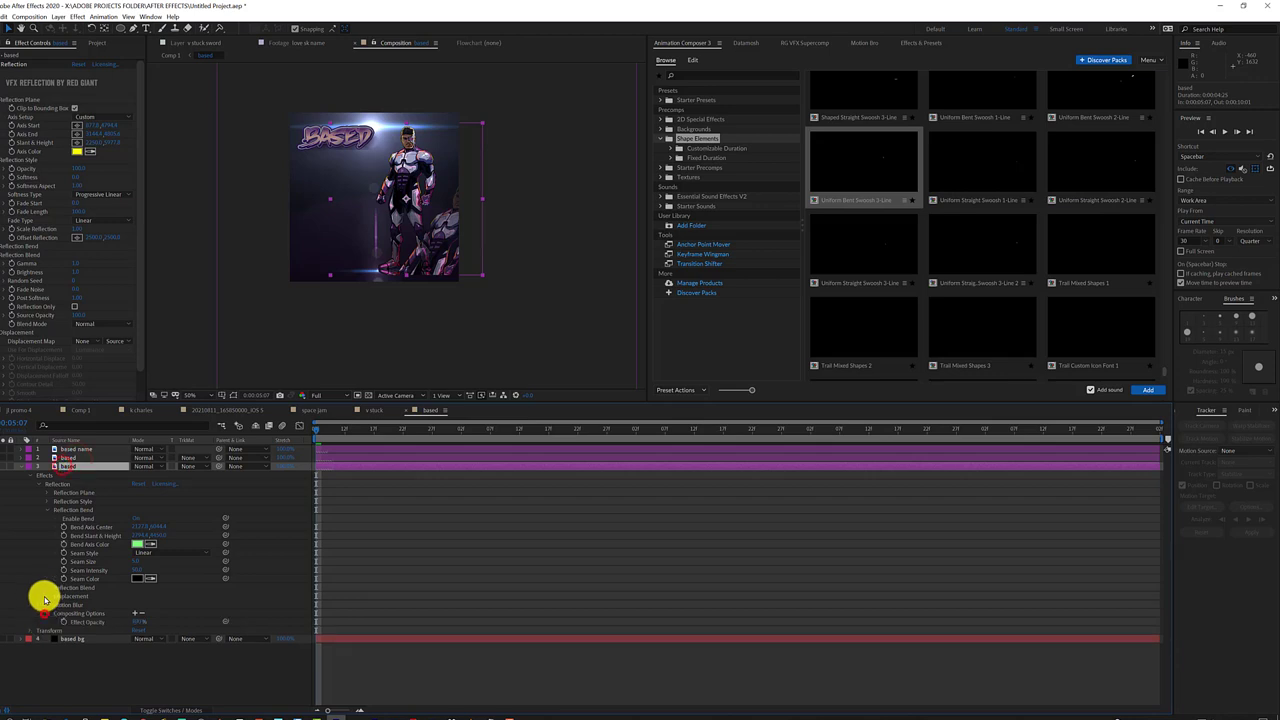
click(45, 493)
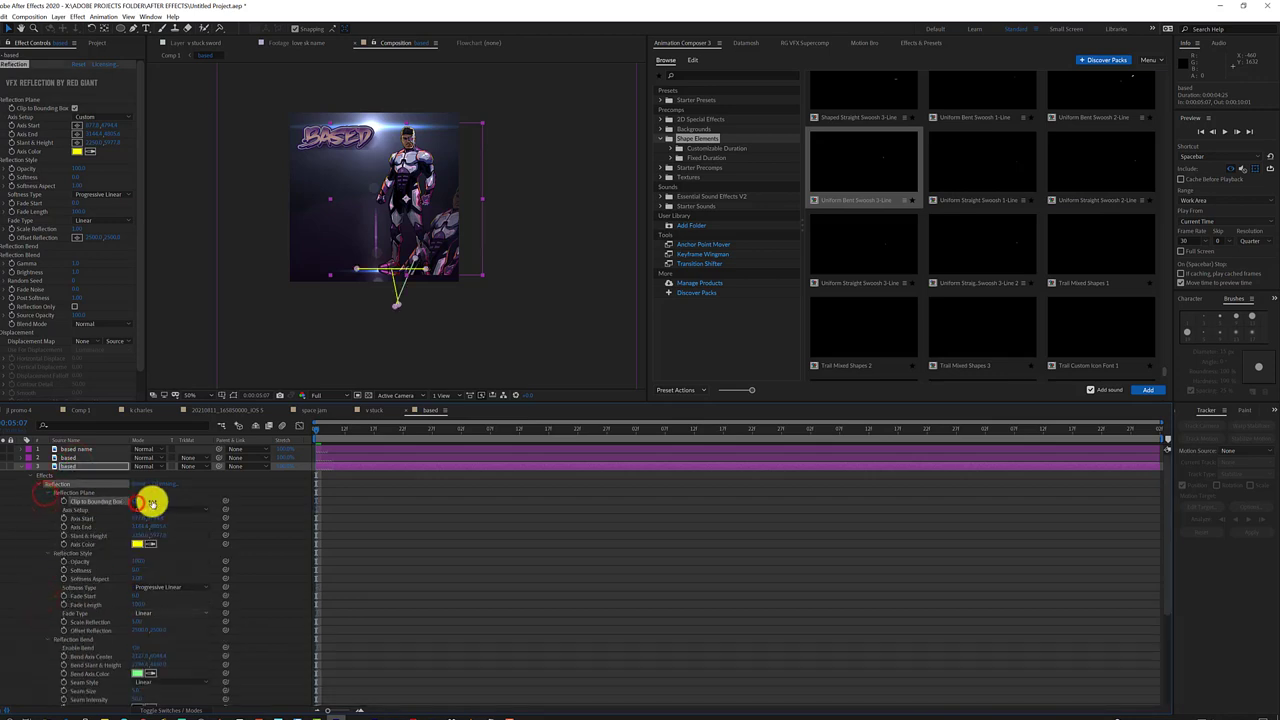
drag(138, 599, 92, 598)
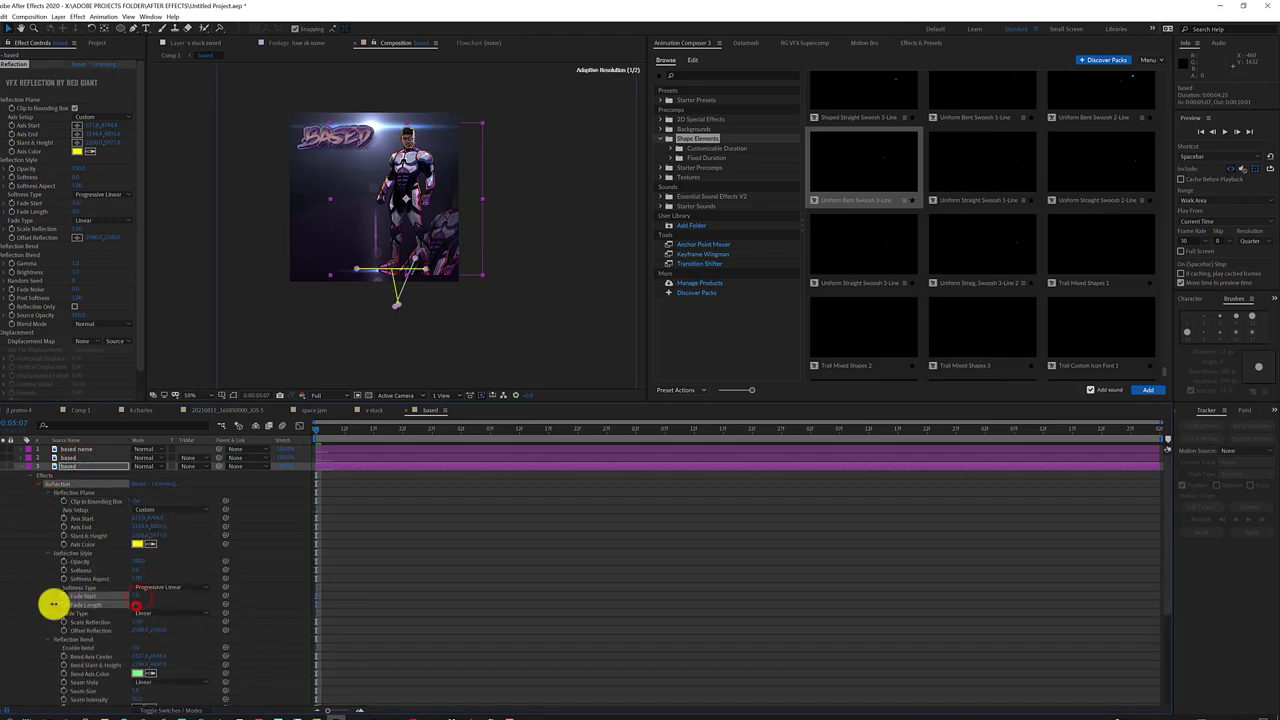
scroll(183, 663, down, 2)
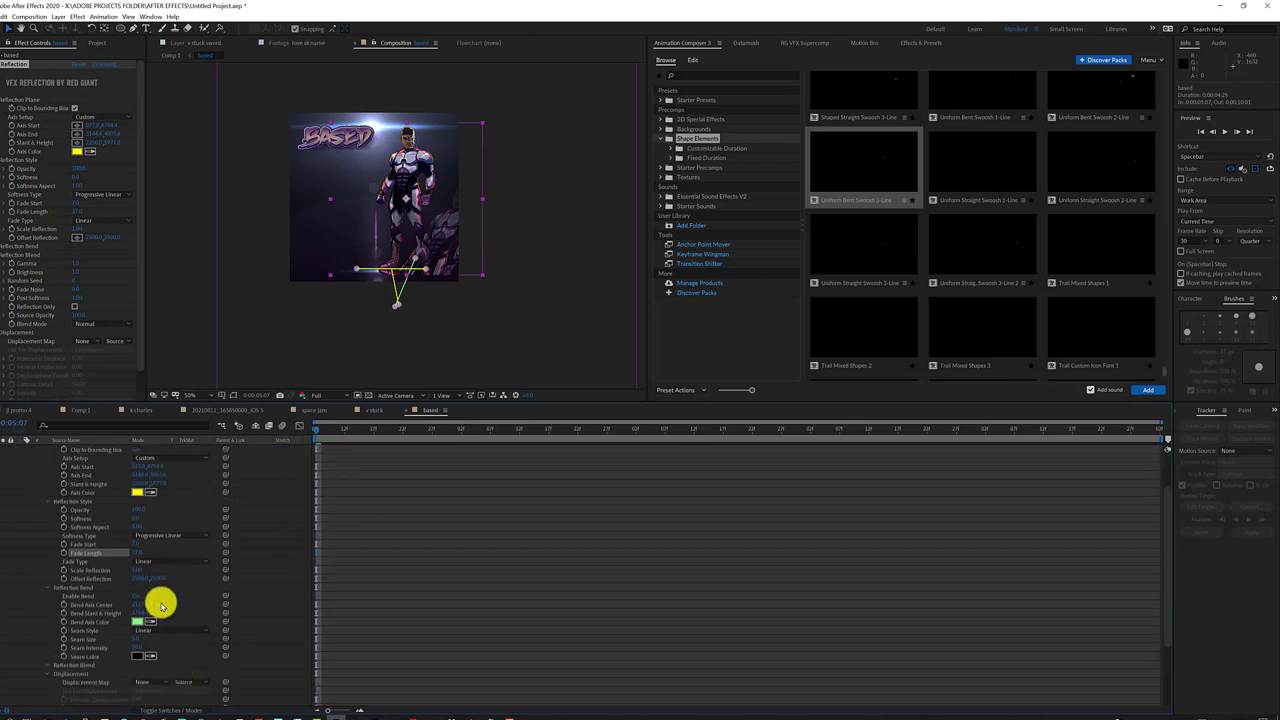
drag(395, 304, 407, 270)
scroll(91, 506, up, 3)
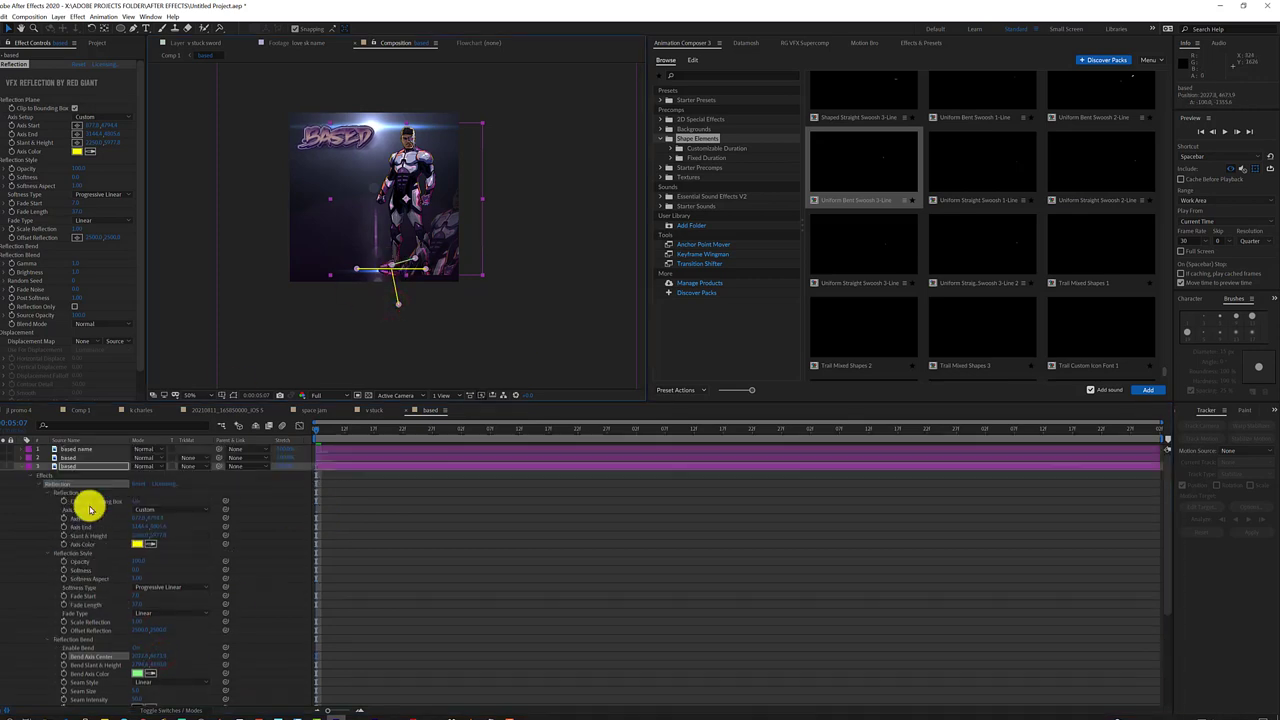
click(64, 464)
click(92, 457)
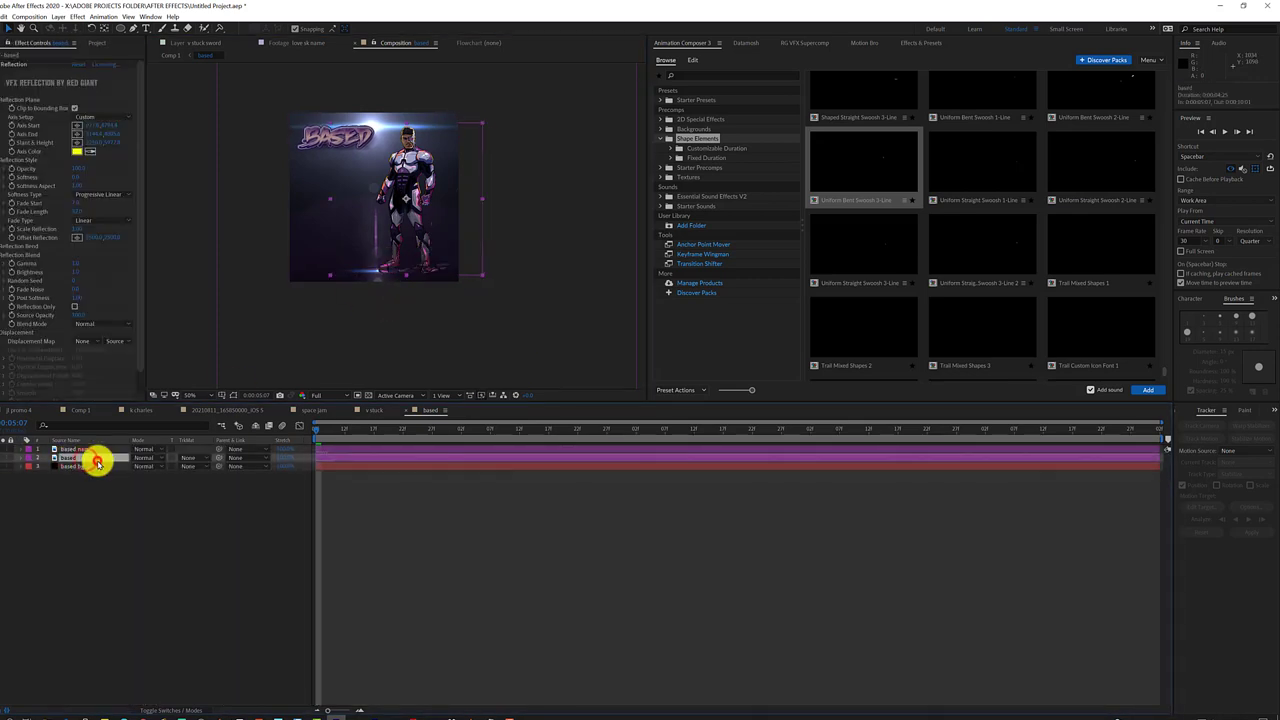
click(32, 457)
drag(418, 258, 429, 258)
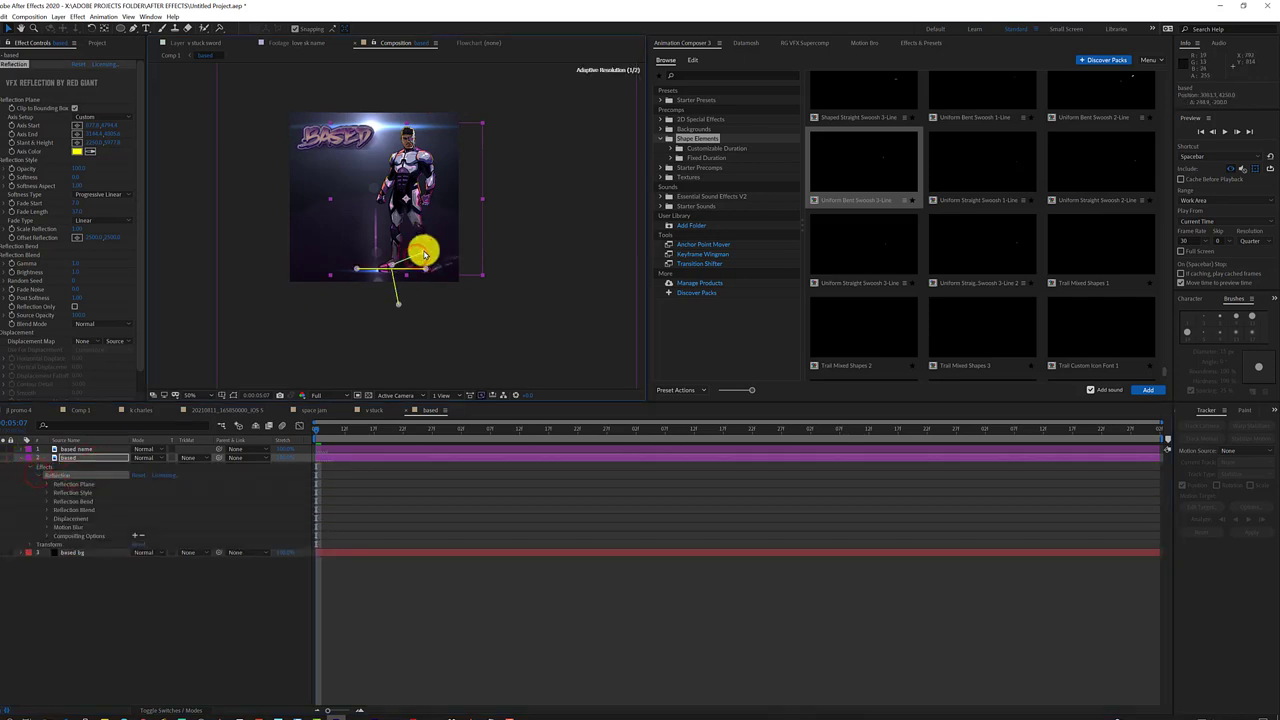
Duplicate the based layer with Ctrl+D and select the upper copy
click(332, 368)
click(88, 457)
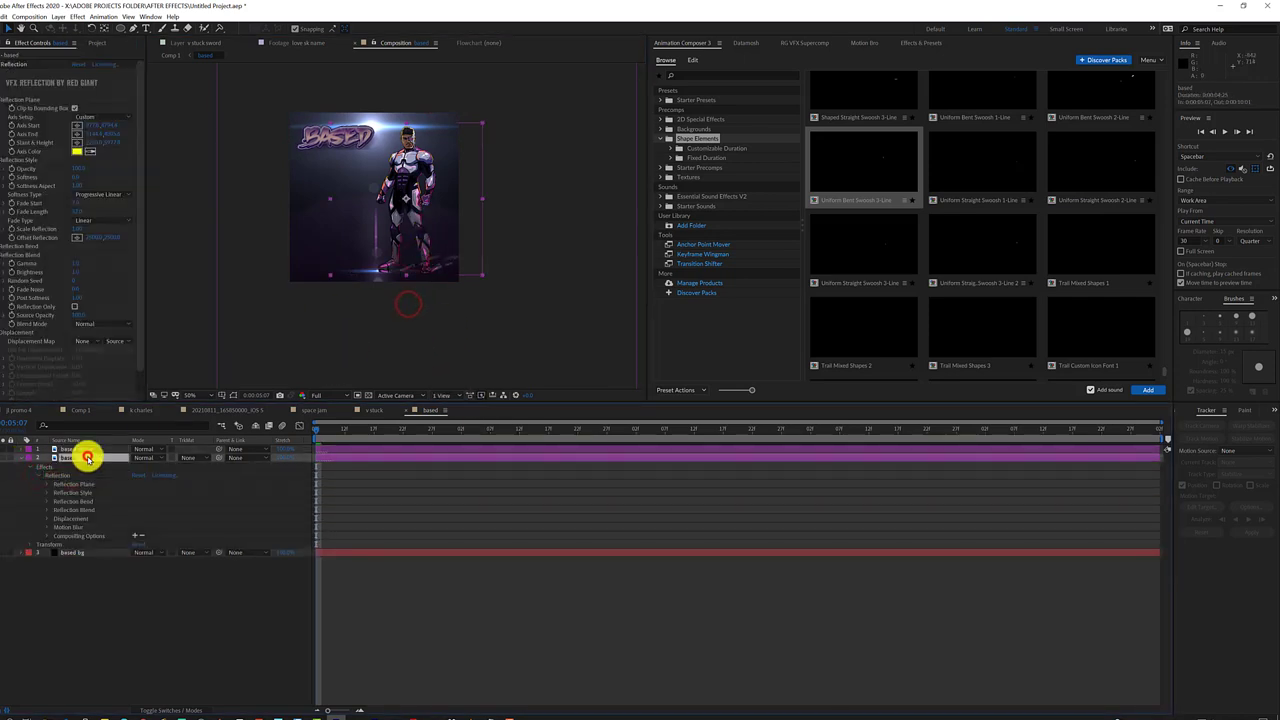
click(73, 307)
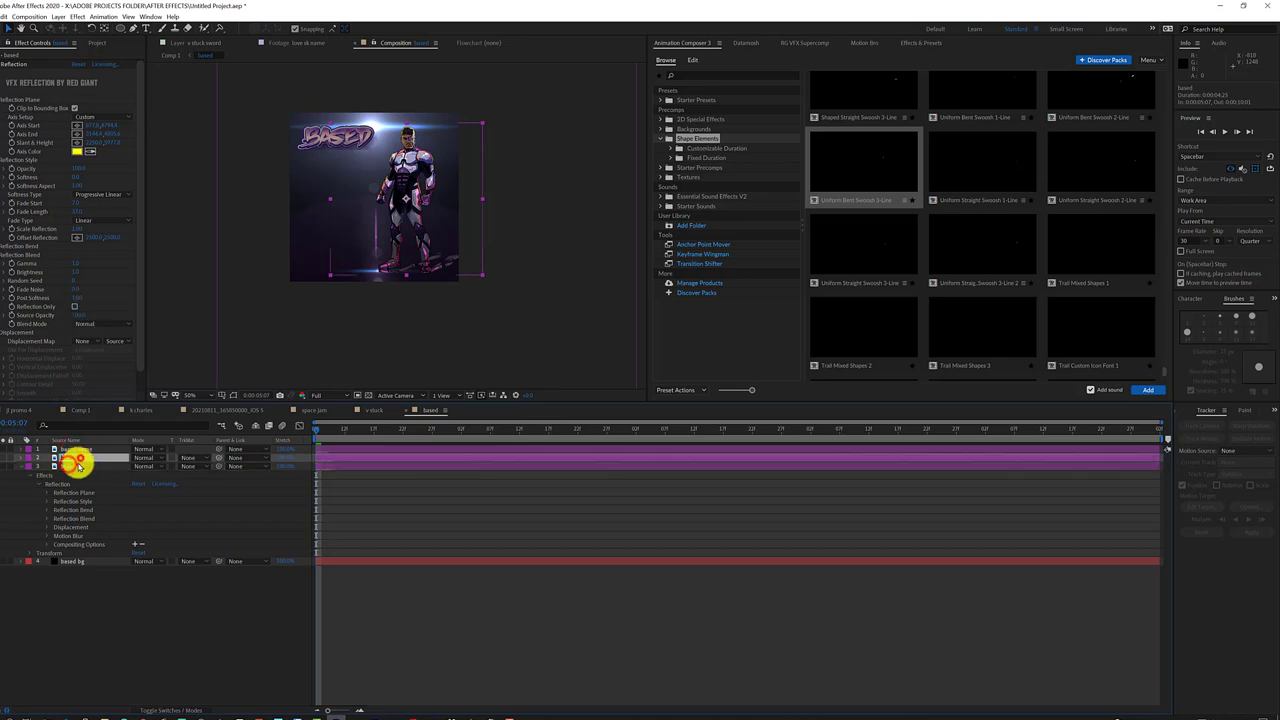
key(ctrl+d)
click(434, 334)
click(94, 463)
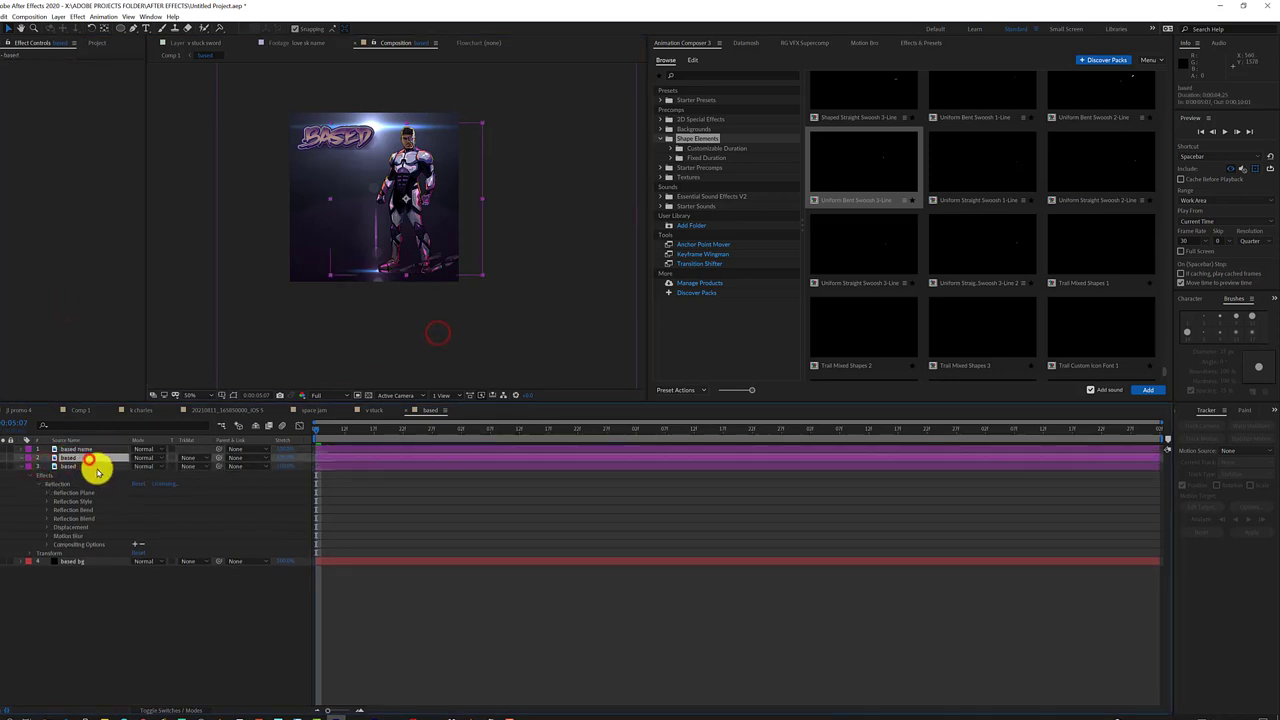
scroll(380, 200, up, 2)
Choose the Puppet Pin tool and place a pin on the hero's chest
click(219, 28)
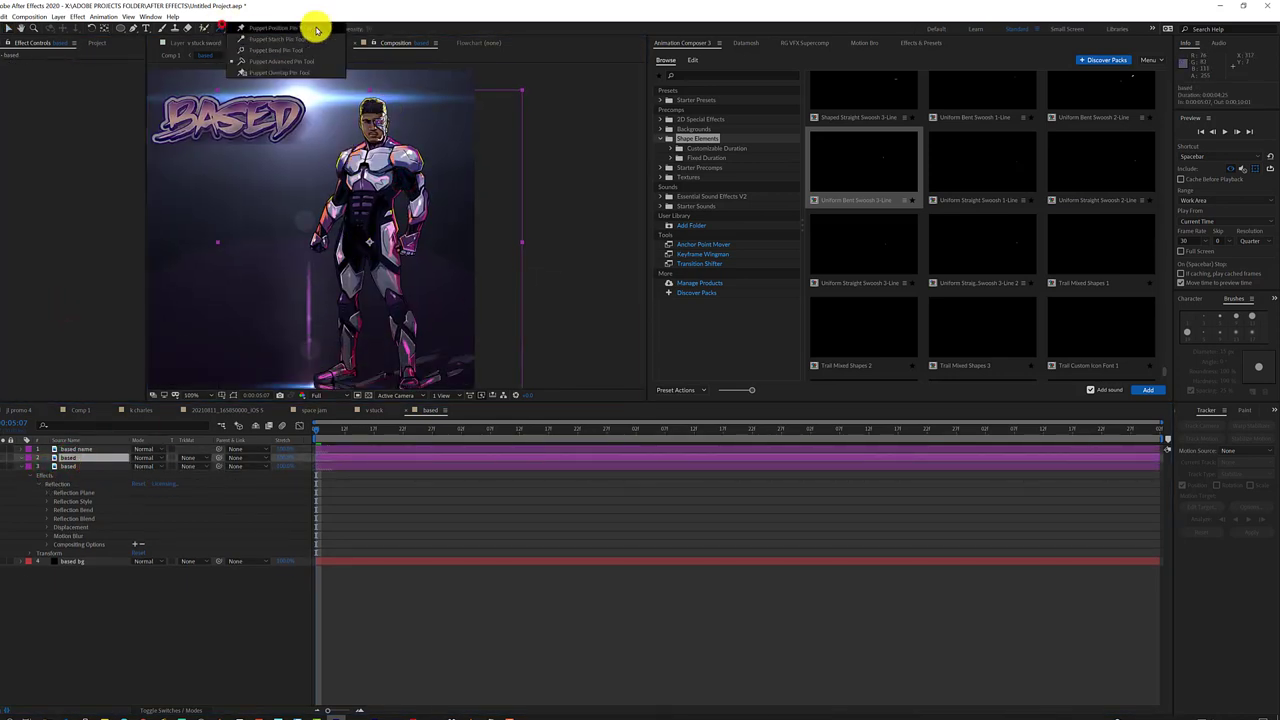
click(409, 160)
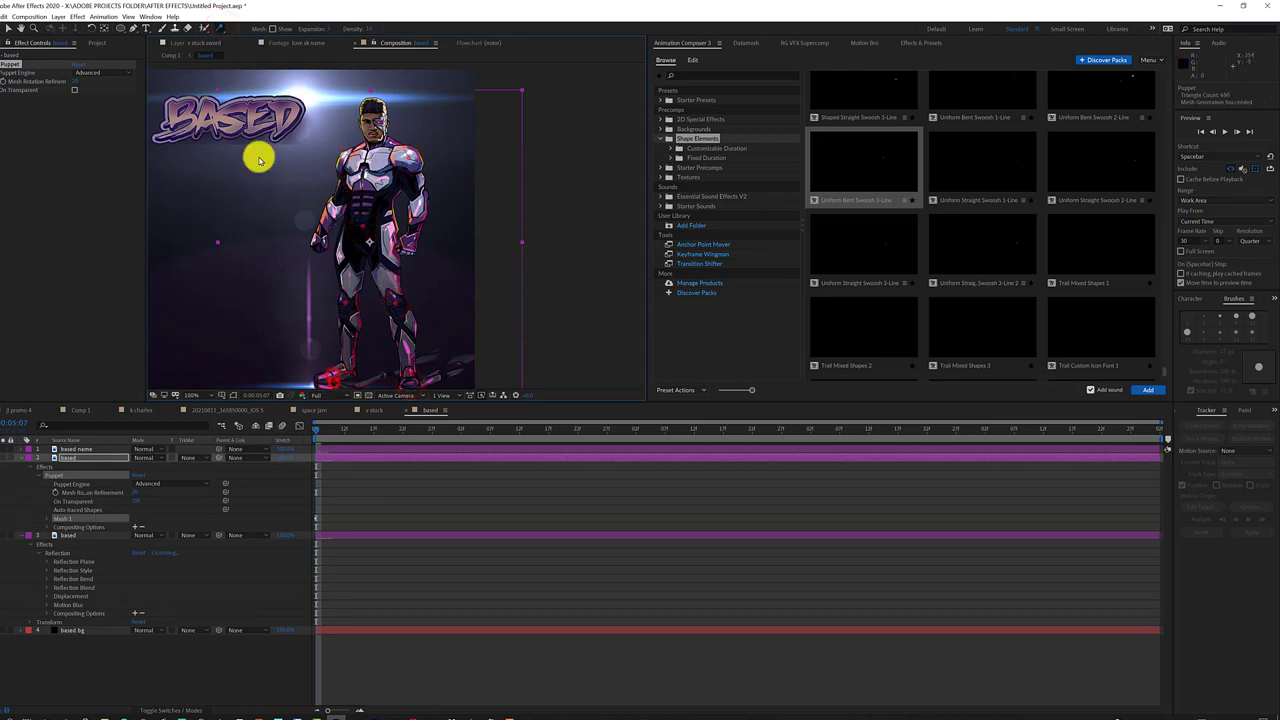
drag(219, 28, 327, 33)
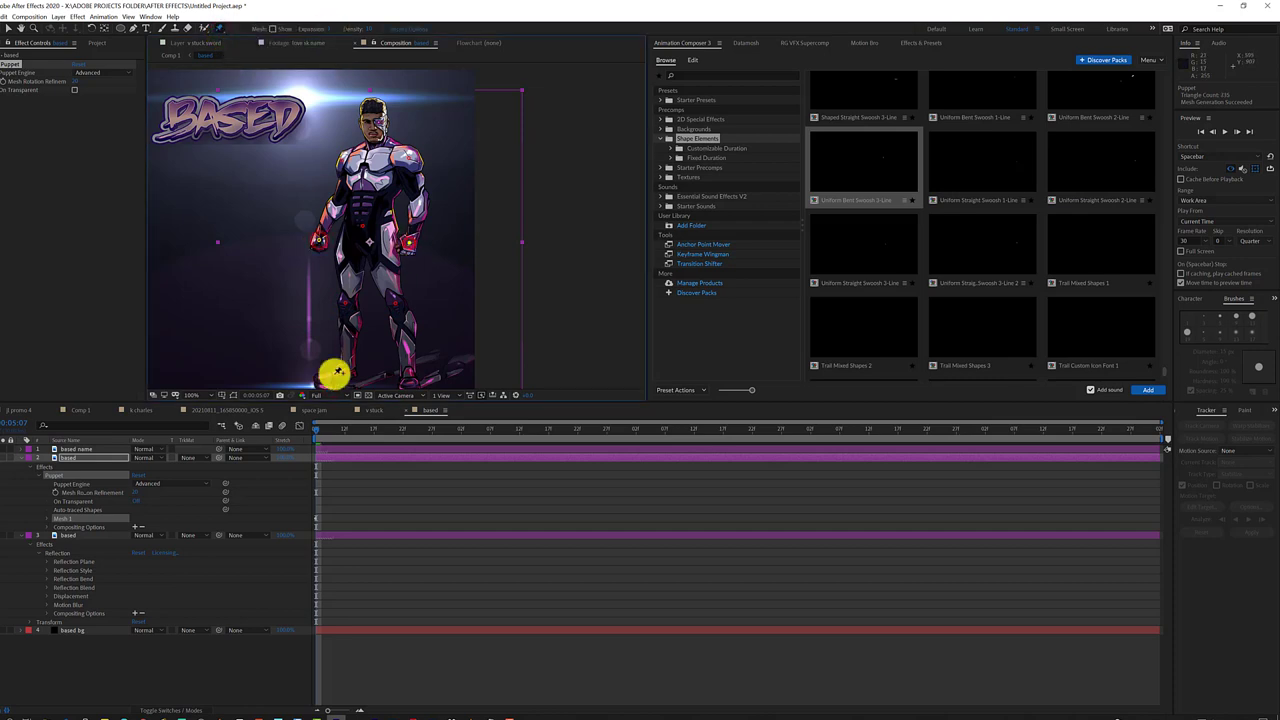
drag(219, 28, 257, 55)
click(360, 180)
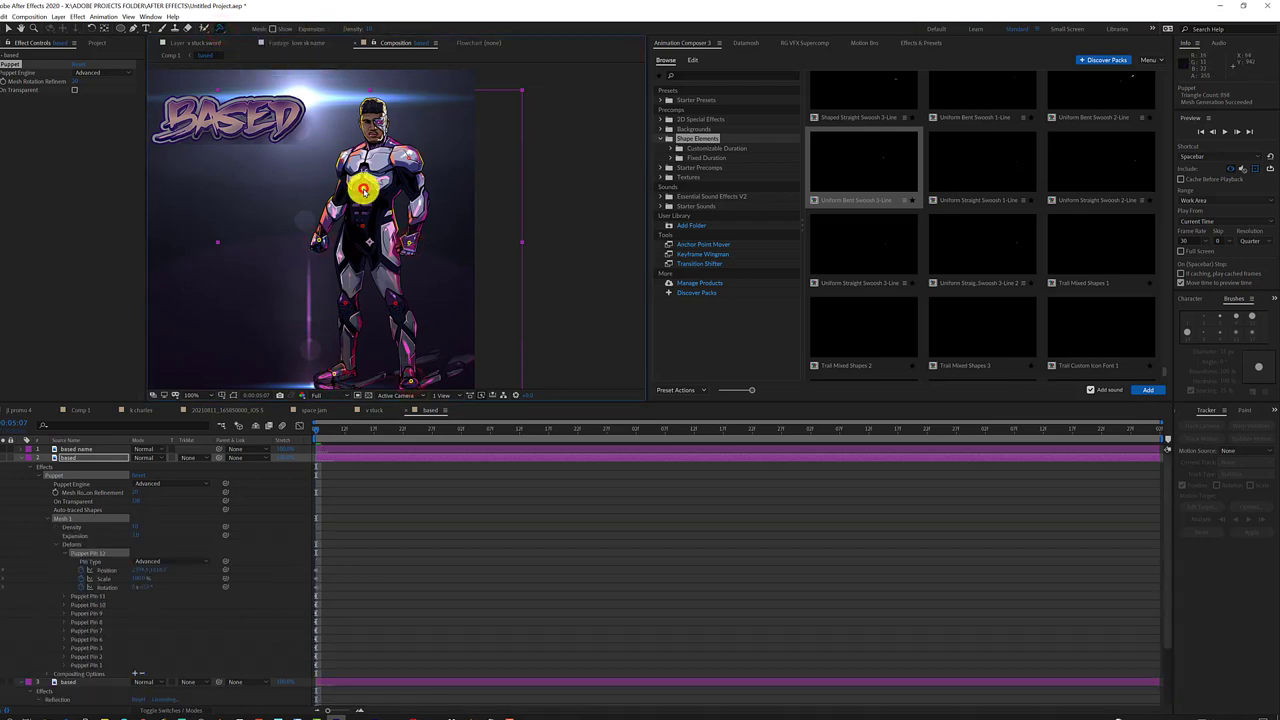
drag(147, 577, 145, 579)
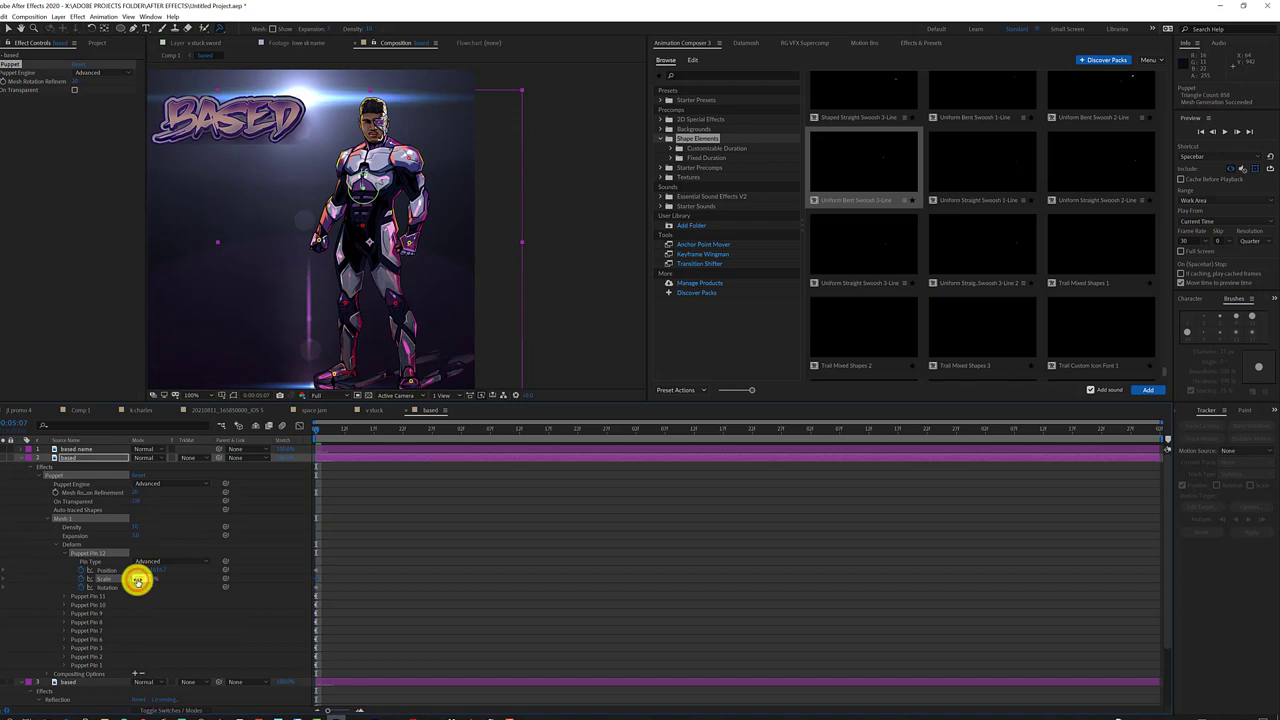
Try a wiggle expression on the pin's Scale, then reset Scale to remove it
key(alt+shift+equal)
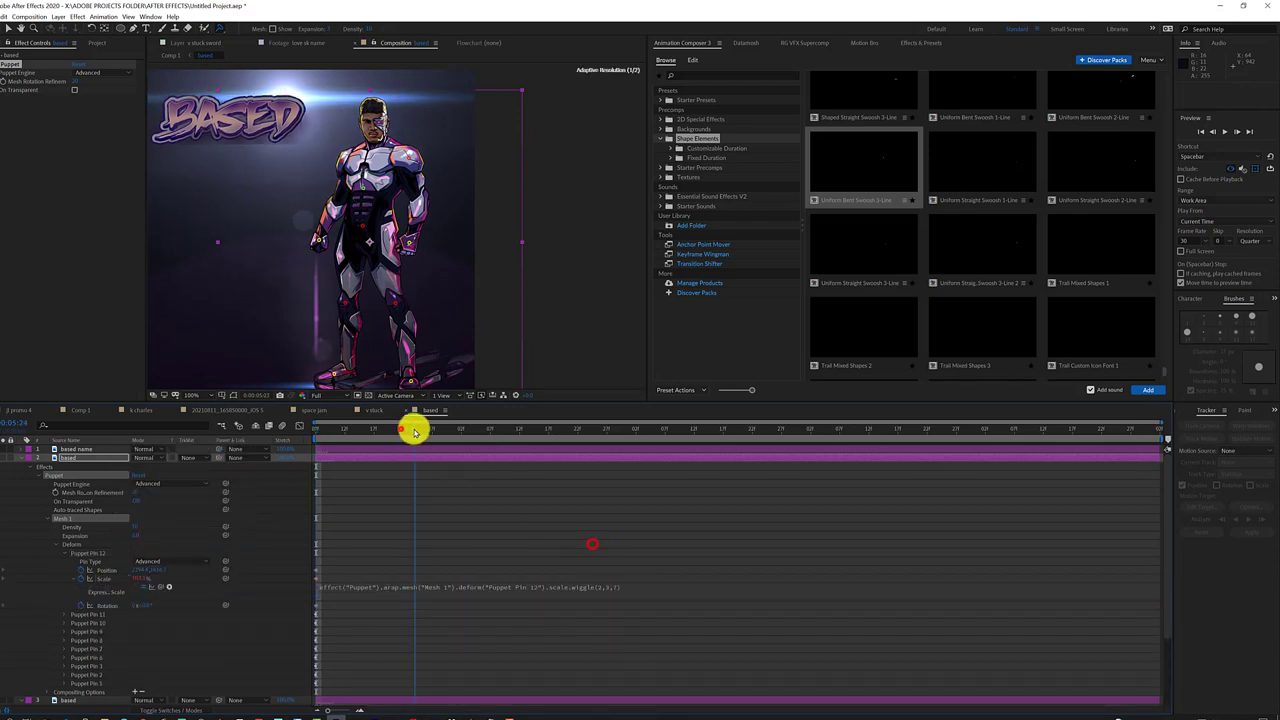
drag(443, 428, 648, 428)
click(612, 590)
click(640, 529)
click(616, 585)
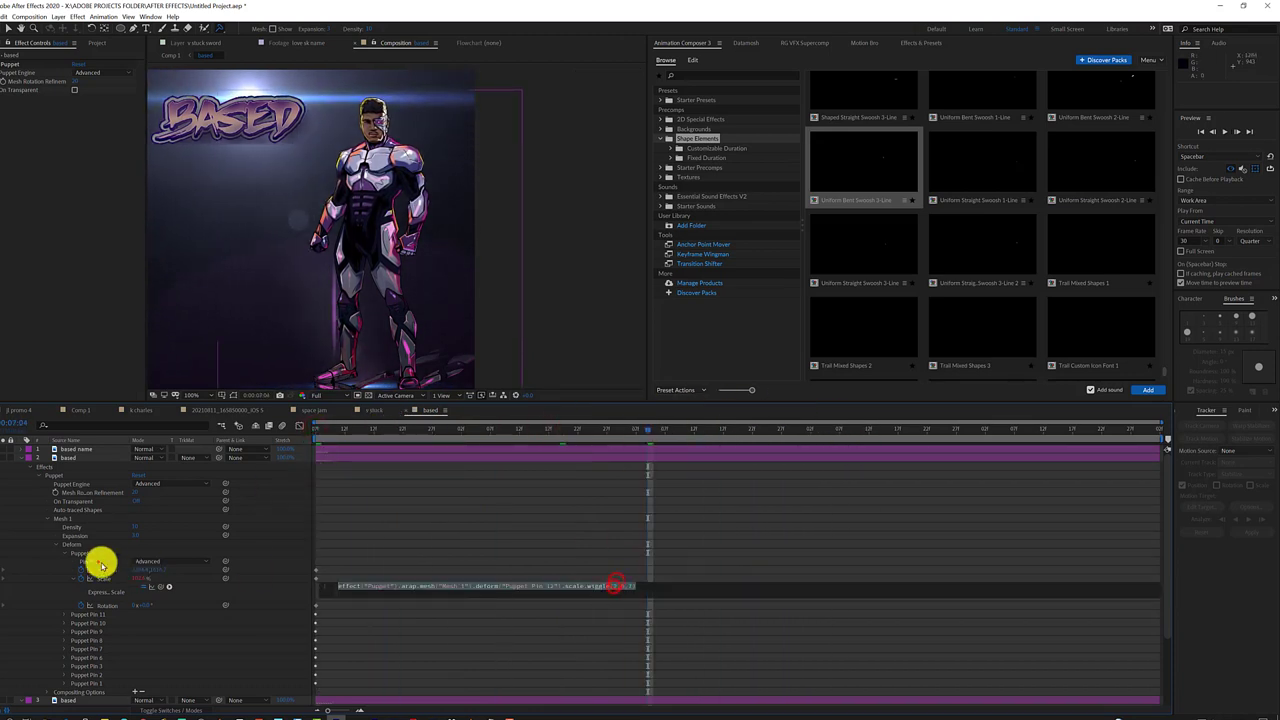
click(101, 566)
right_click(120, 571)
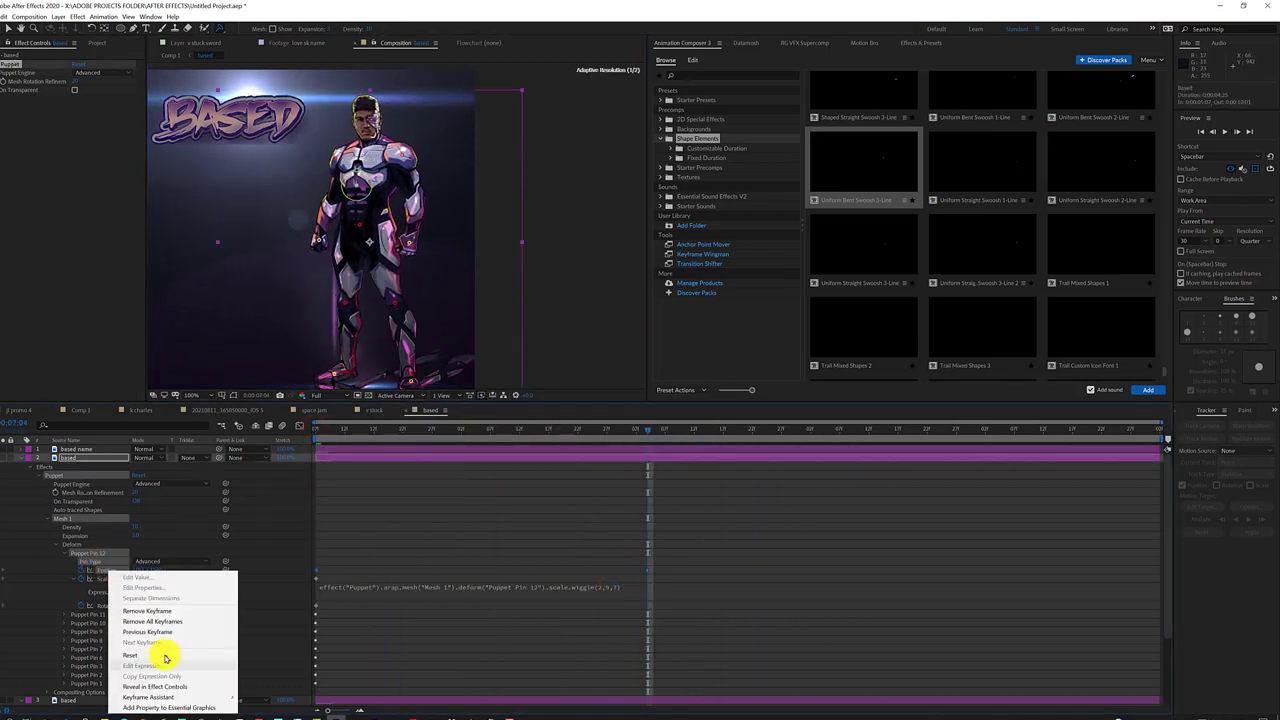
click(164, 655)
click(491, 428)
click(145, 561)
click(162, 605)
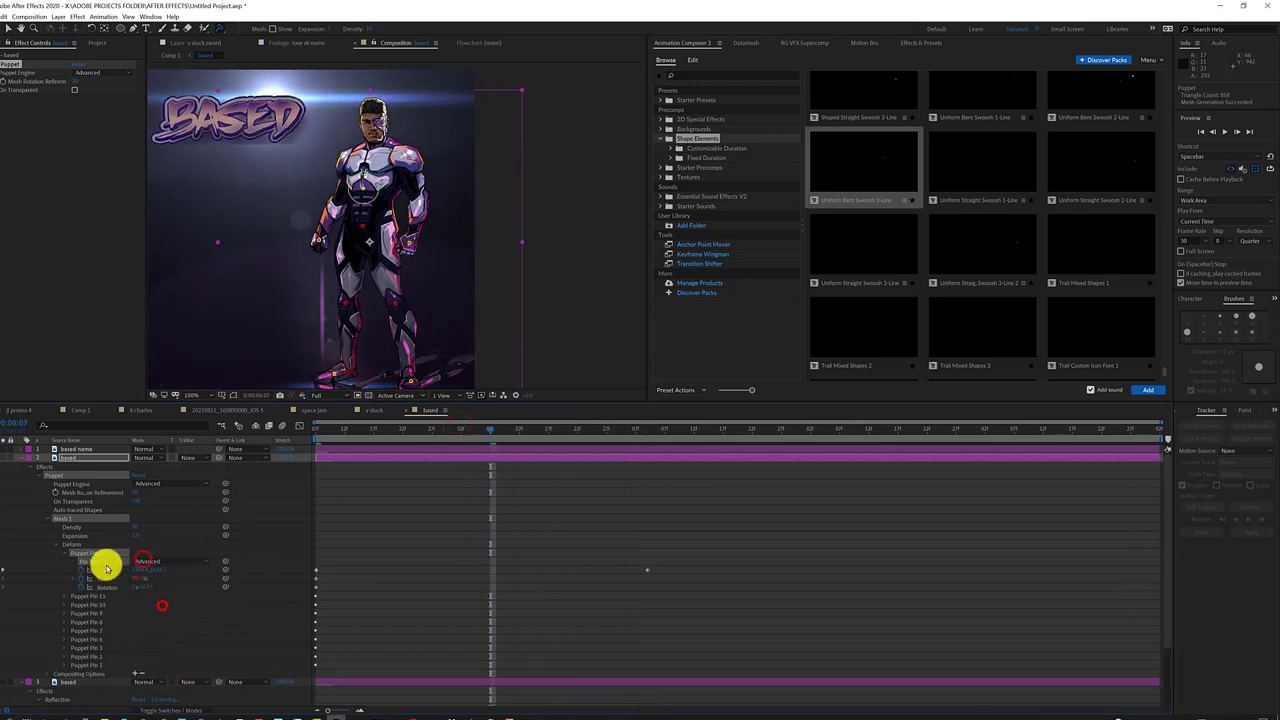
Add a wiggle(3,7,2) expression to Puppet Pin 12's Position and play back the wiggle
right_click(107, 568)
click(171, 657)
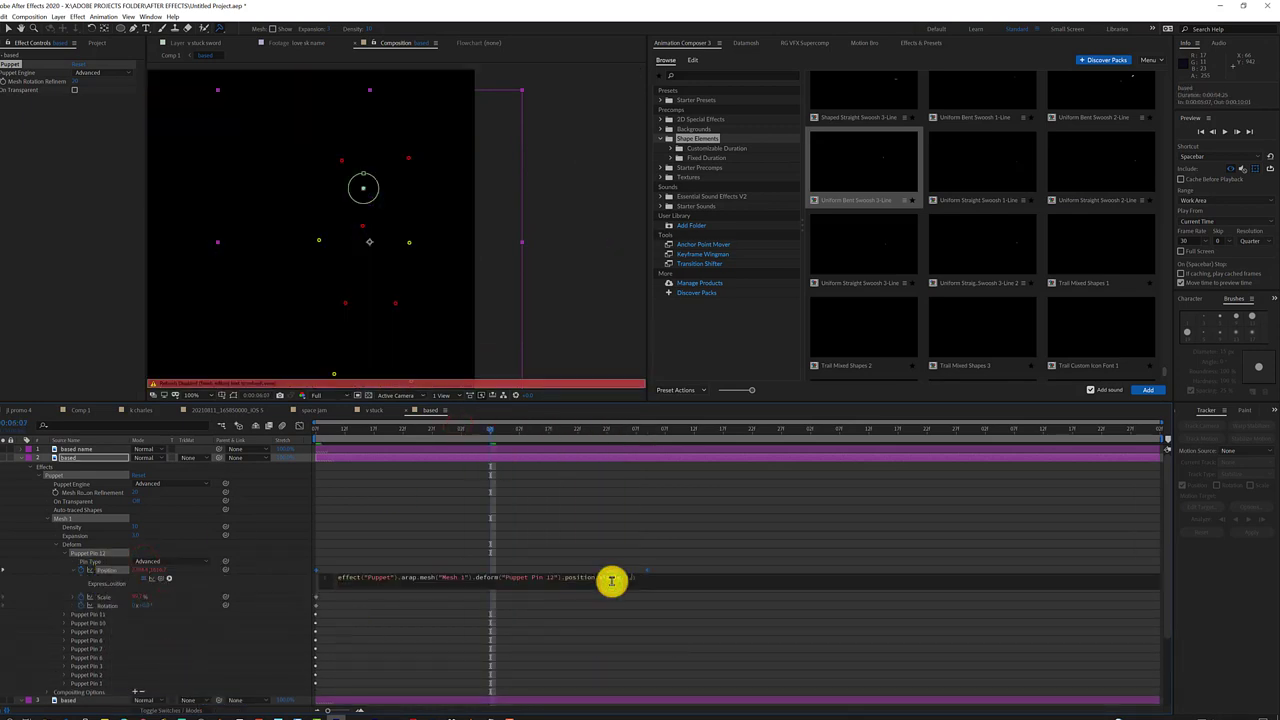
drag(391, 430, 420, 430)
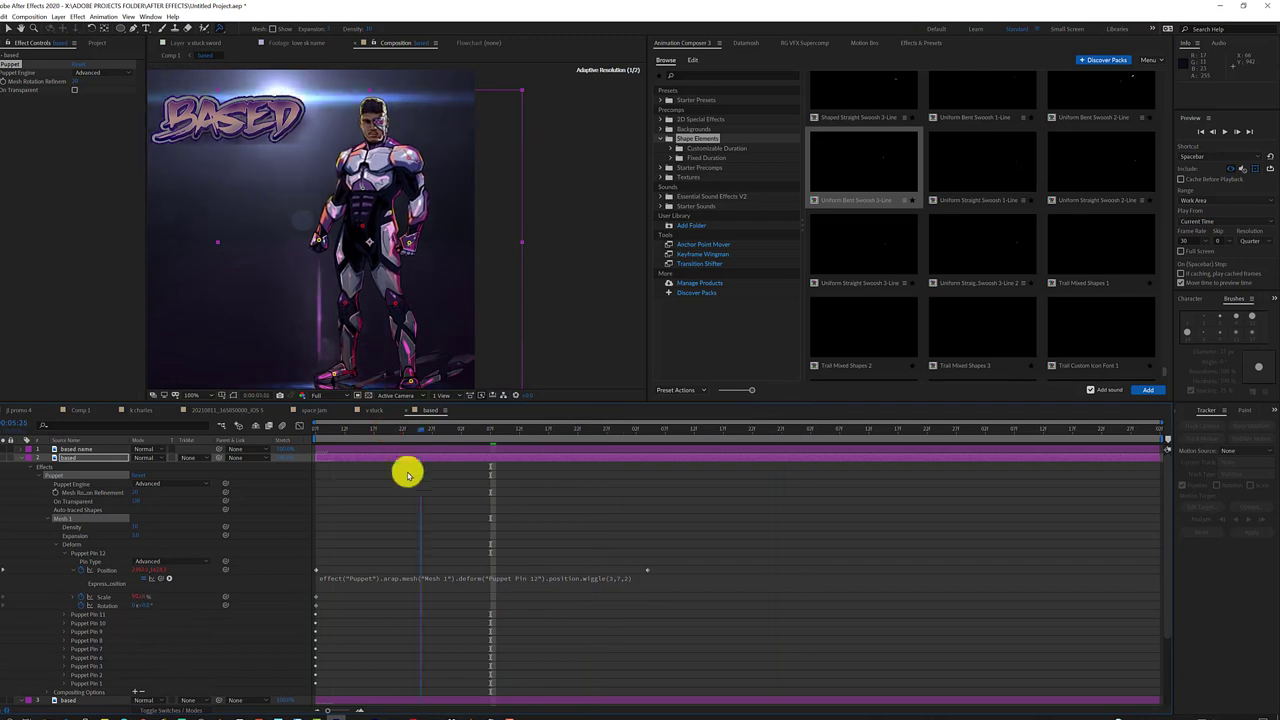
click(652, 430)
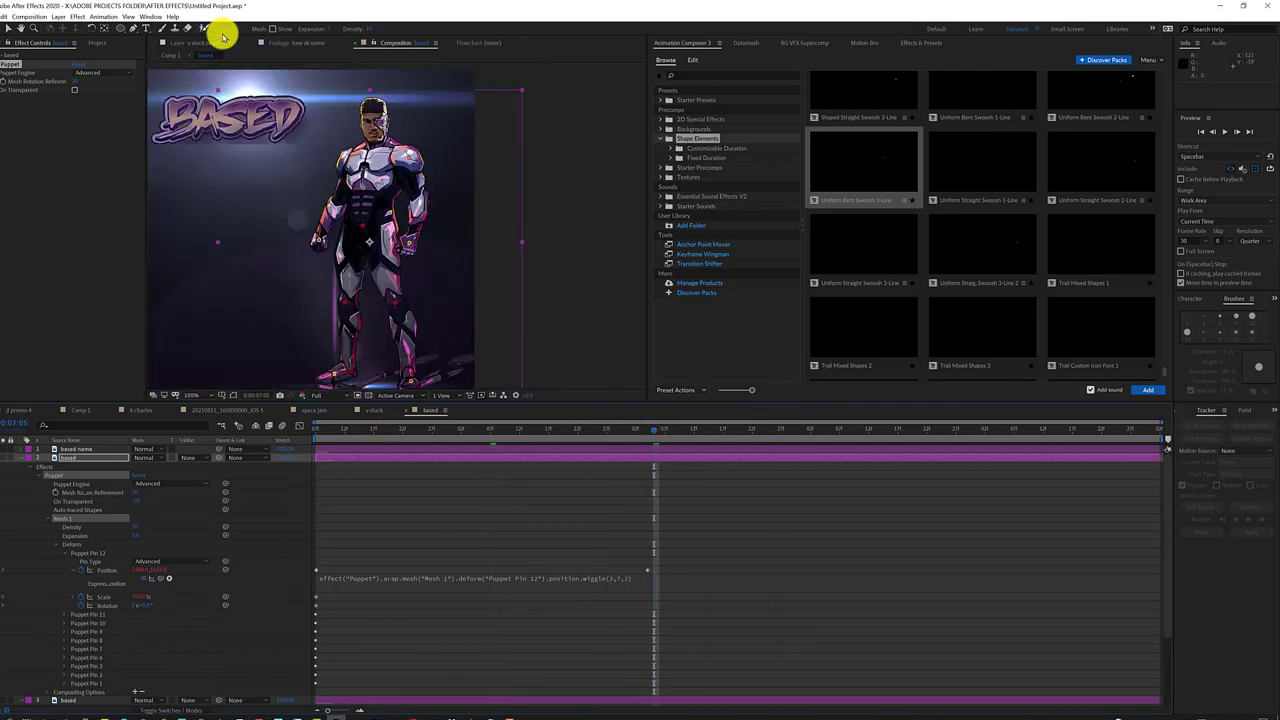
click(337, 200)
click(221, 27)
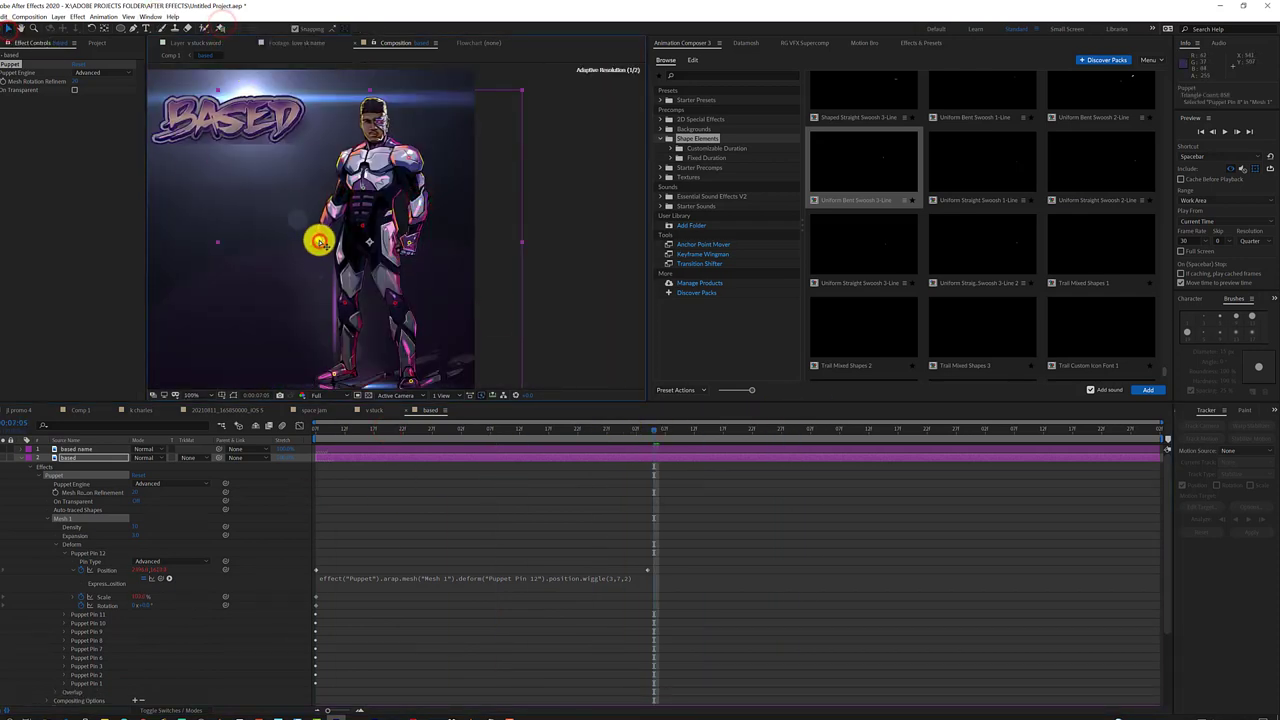
click(443, 429)
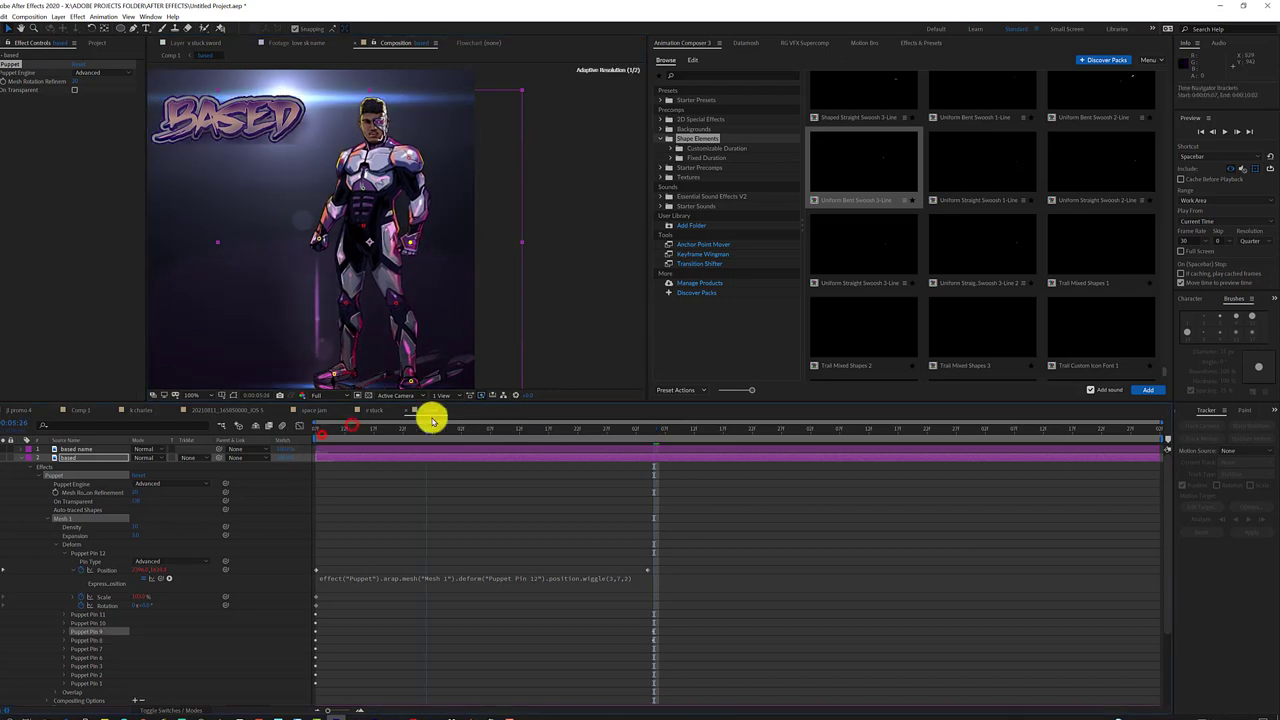
key(space)
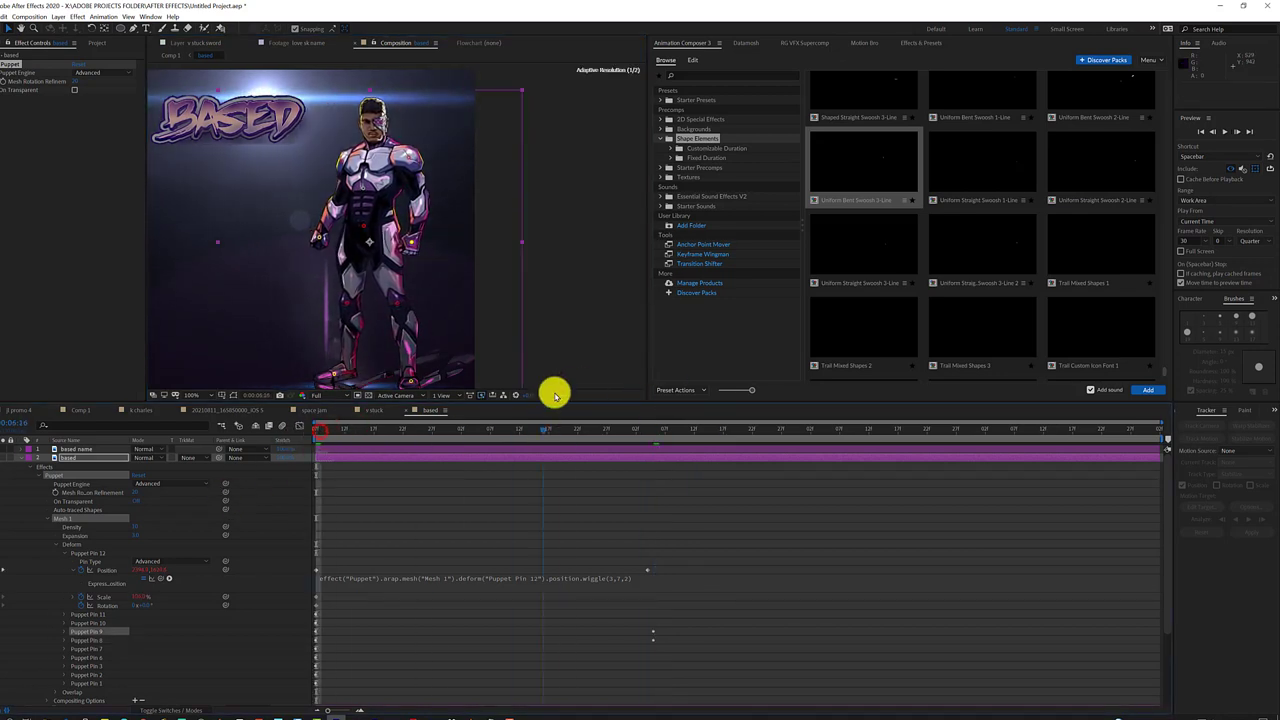
scroll(334, 191, up, 4)
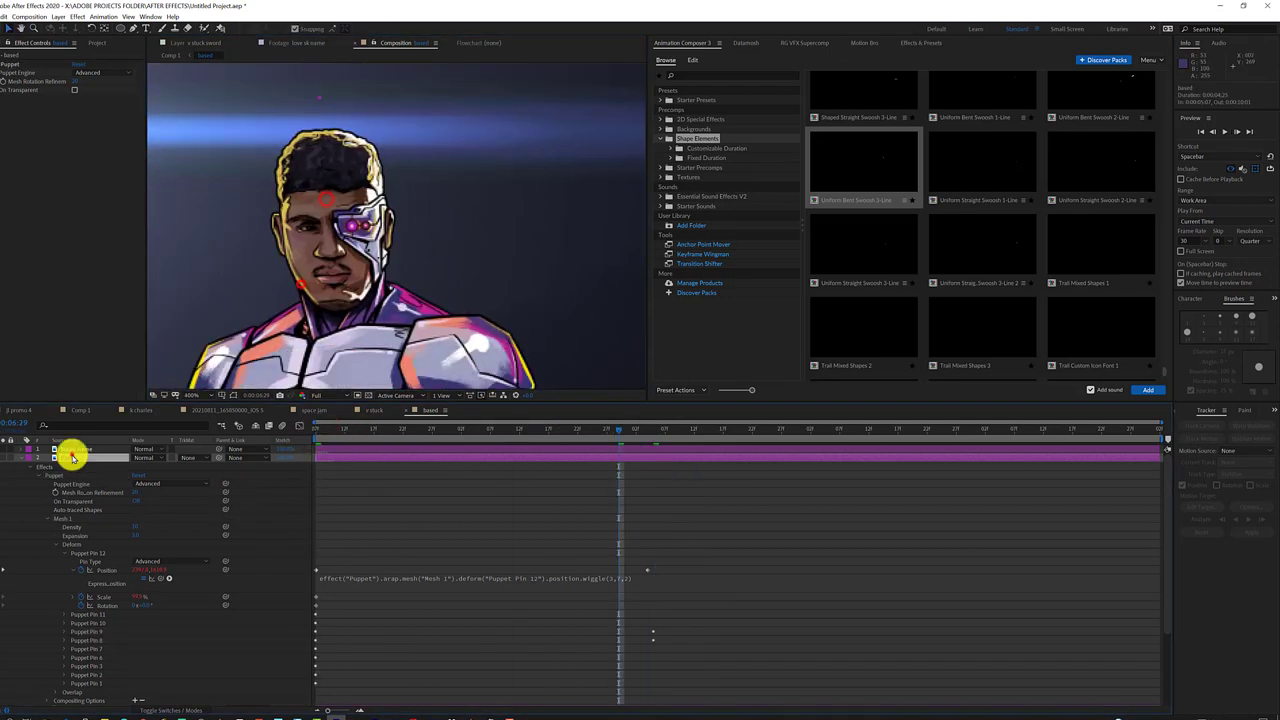
Create a new black solid layer via Layer > New > Solid
click(57, 17)
click(14, 175)
click(54, 15)
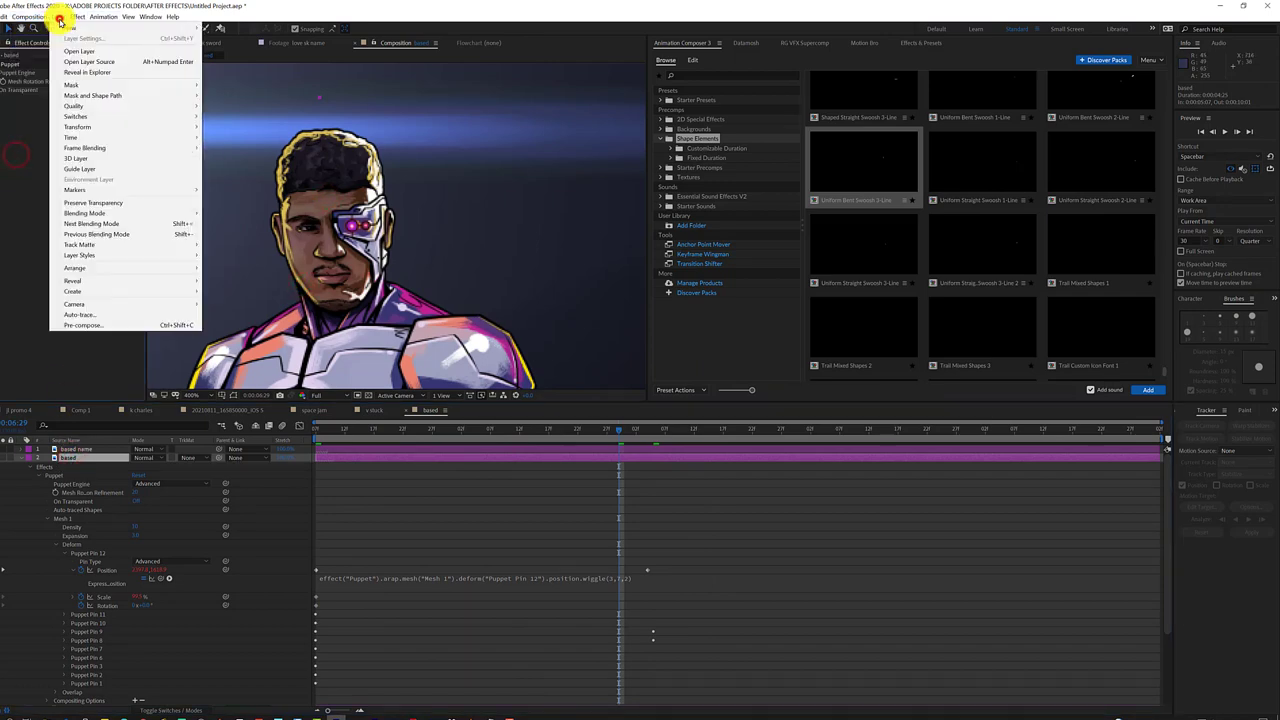
click(300, 51)
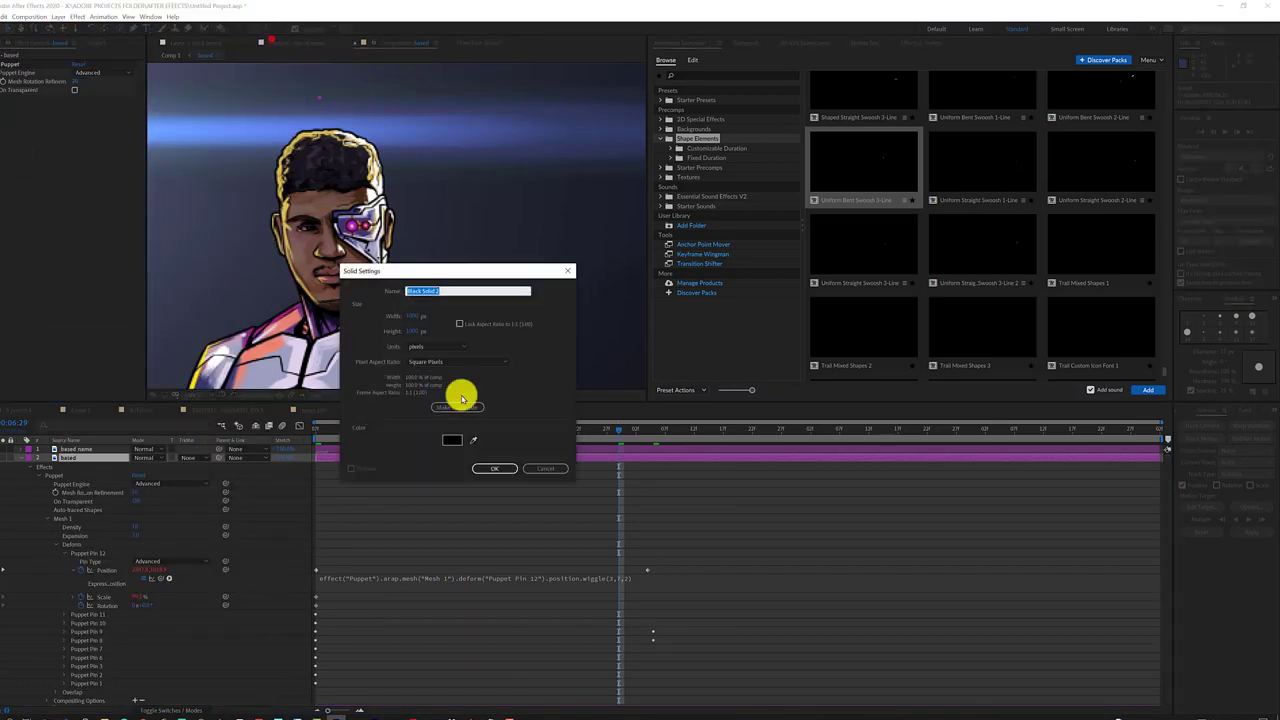
click(498, 465)
Apply Knoll Light Factory to the solid, enable UnMult, and move the flare toward the hero's head
click(80, 17)
mouse_move(125, 575)
click(256, 593)
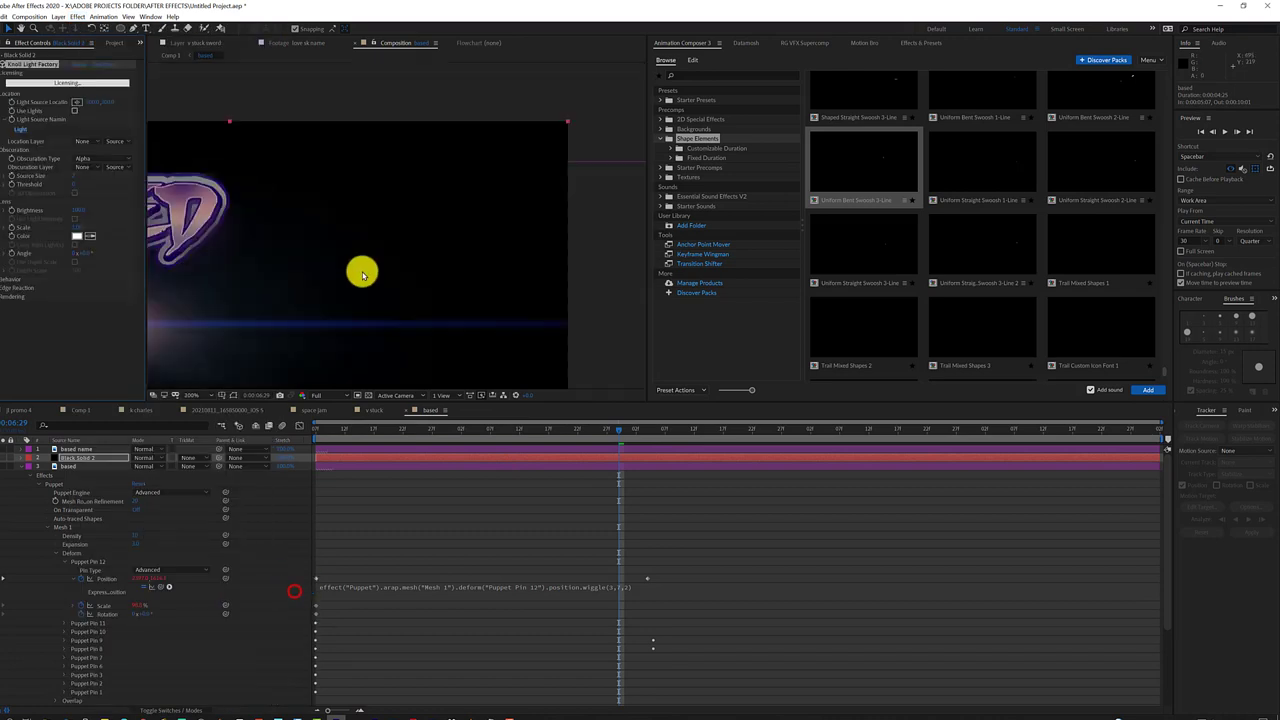
click(74, 305)
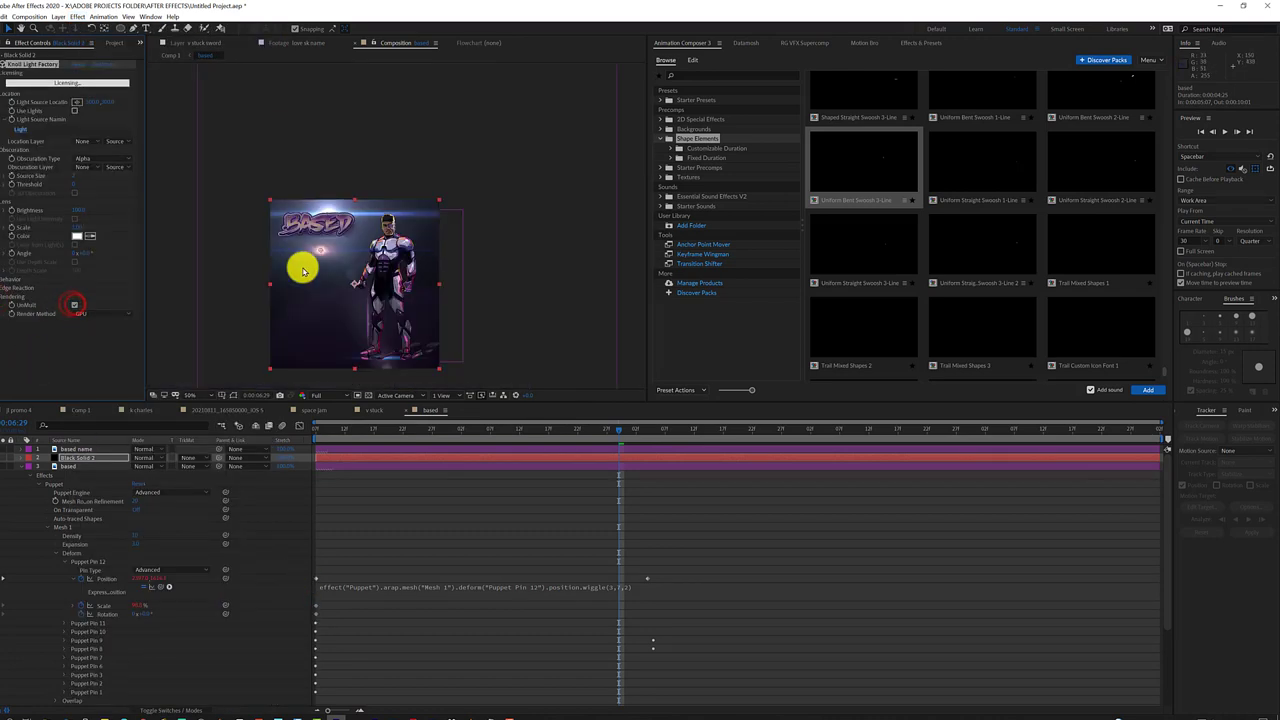
drag(245, 273, 388, 220)
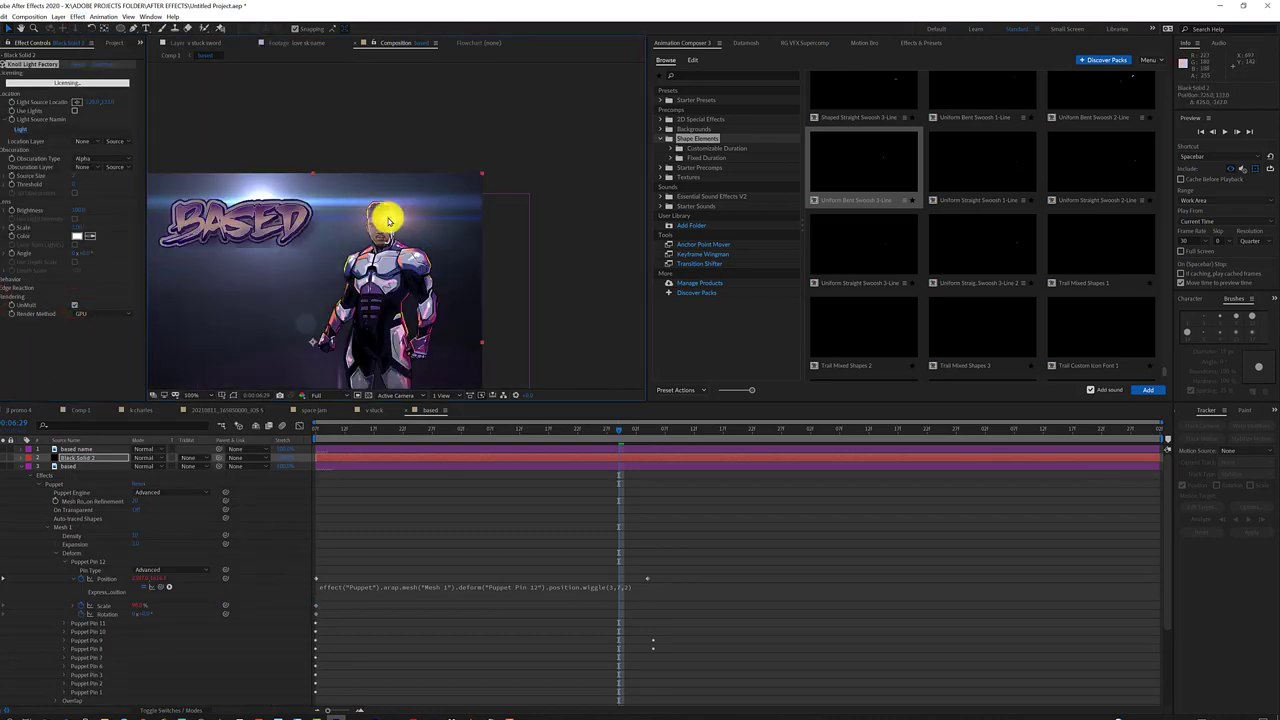
scroll(388, 220, up, 5)
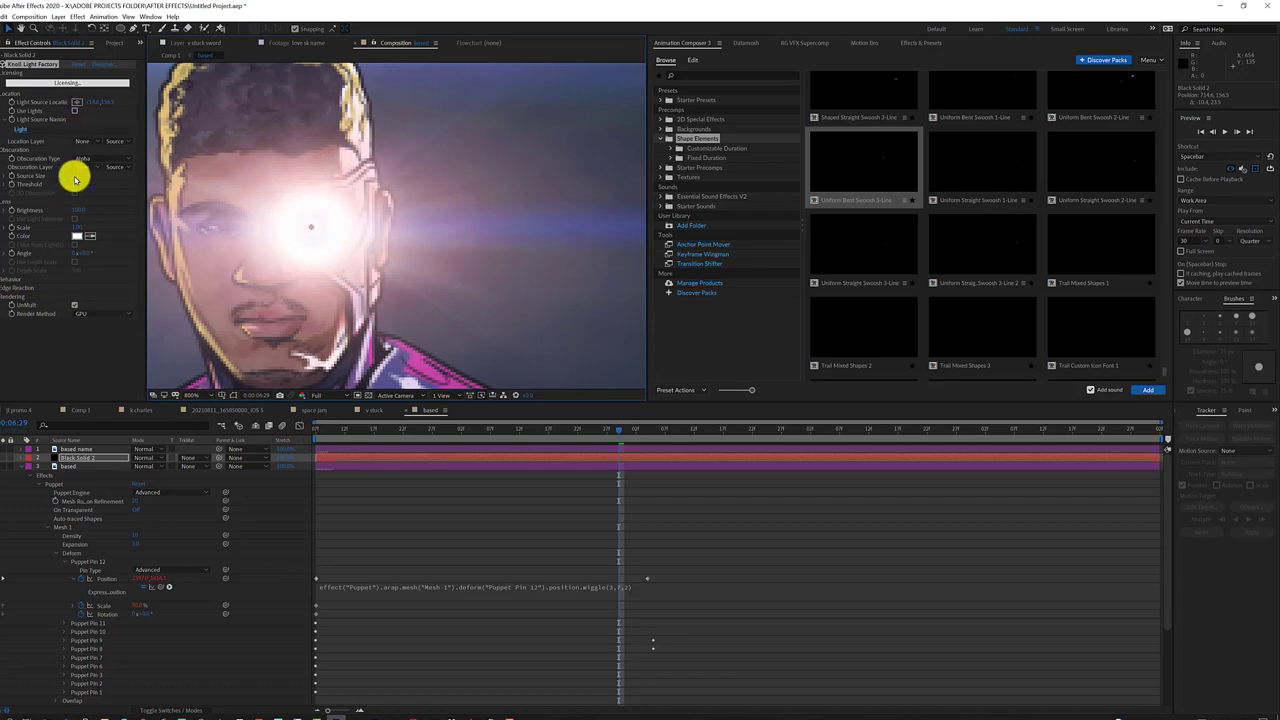
Try linking the flare's location layer to based, revert it to None, and expand Scale and behavior settings
click(12, 177)
click(93, 141)
click(145, 194)
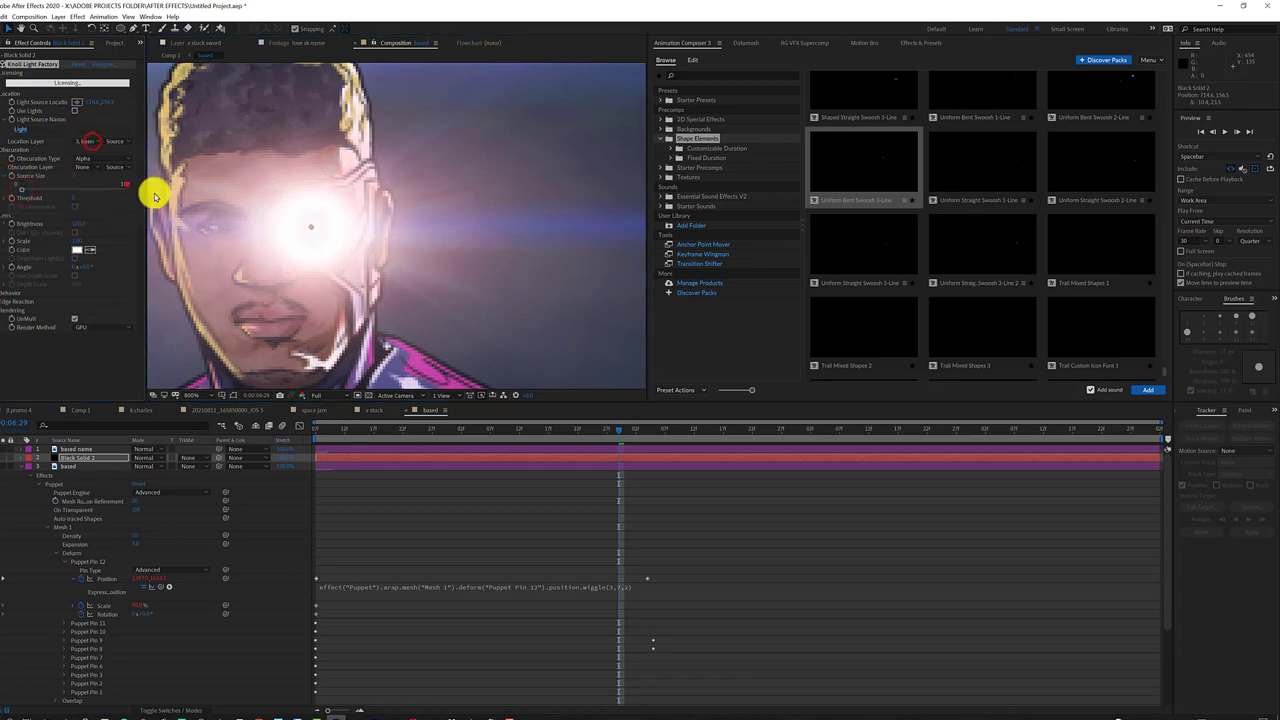
click(128, 143)
click(753, 403)
click(96, 141)
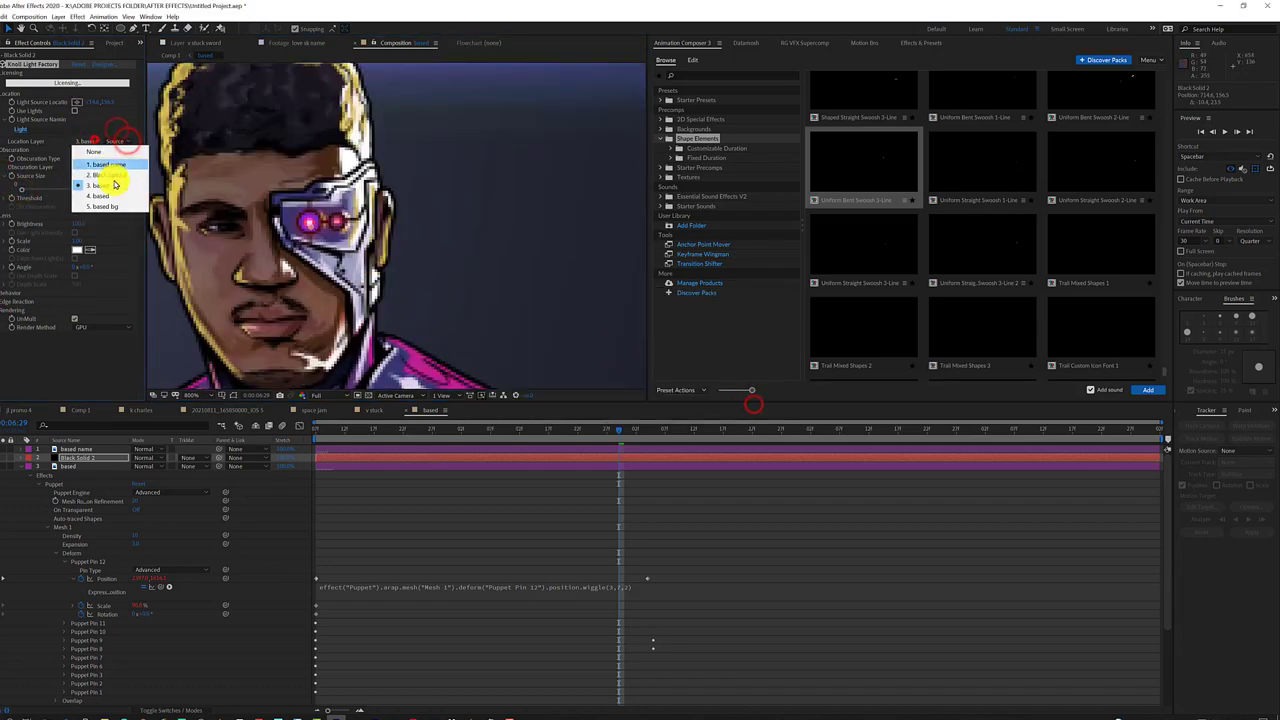
click(100, 152)
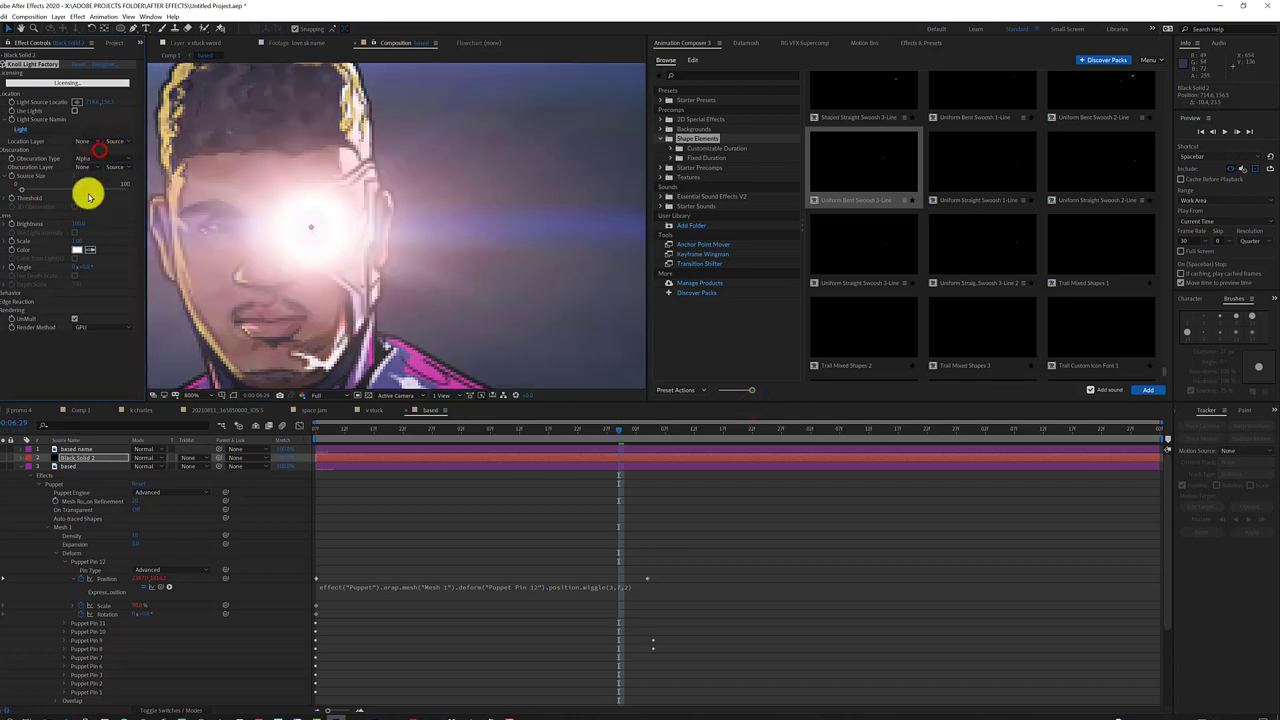
click(3, 246)
click(80, 305)
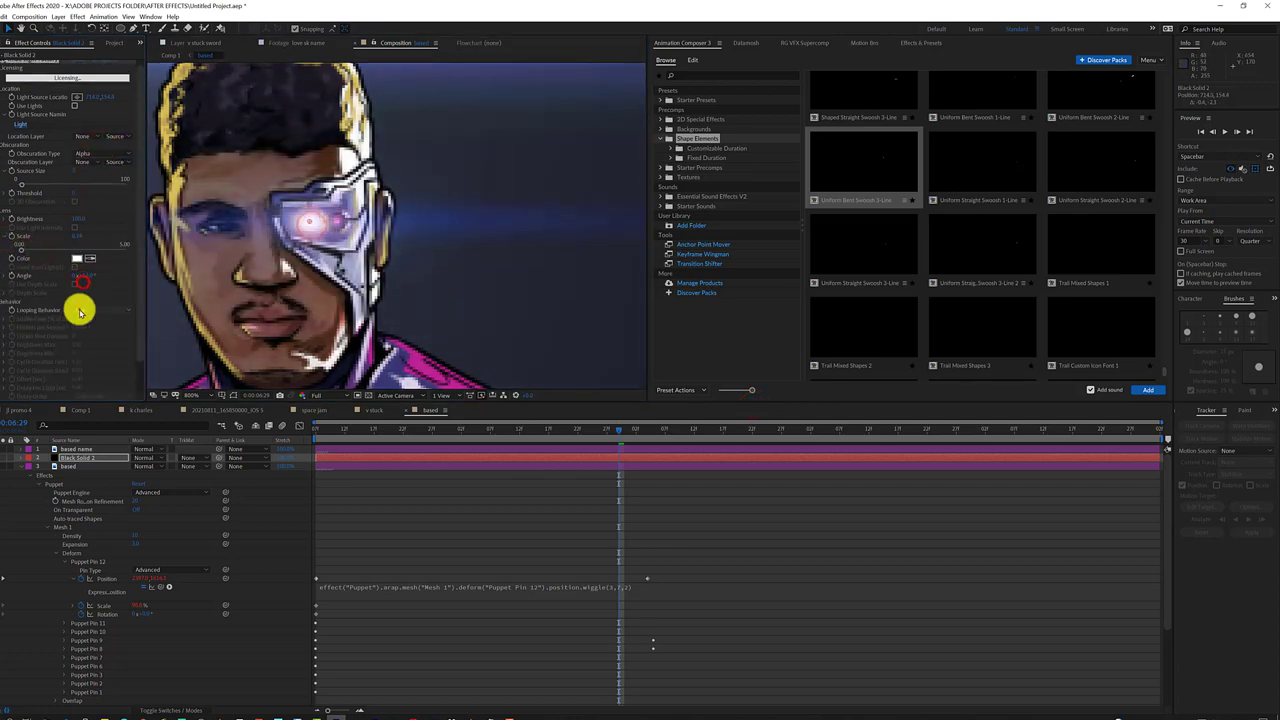
Scrub the timeline and inspect the based layer and its reflection settings
drag(391, 428, 605, 449)
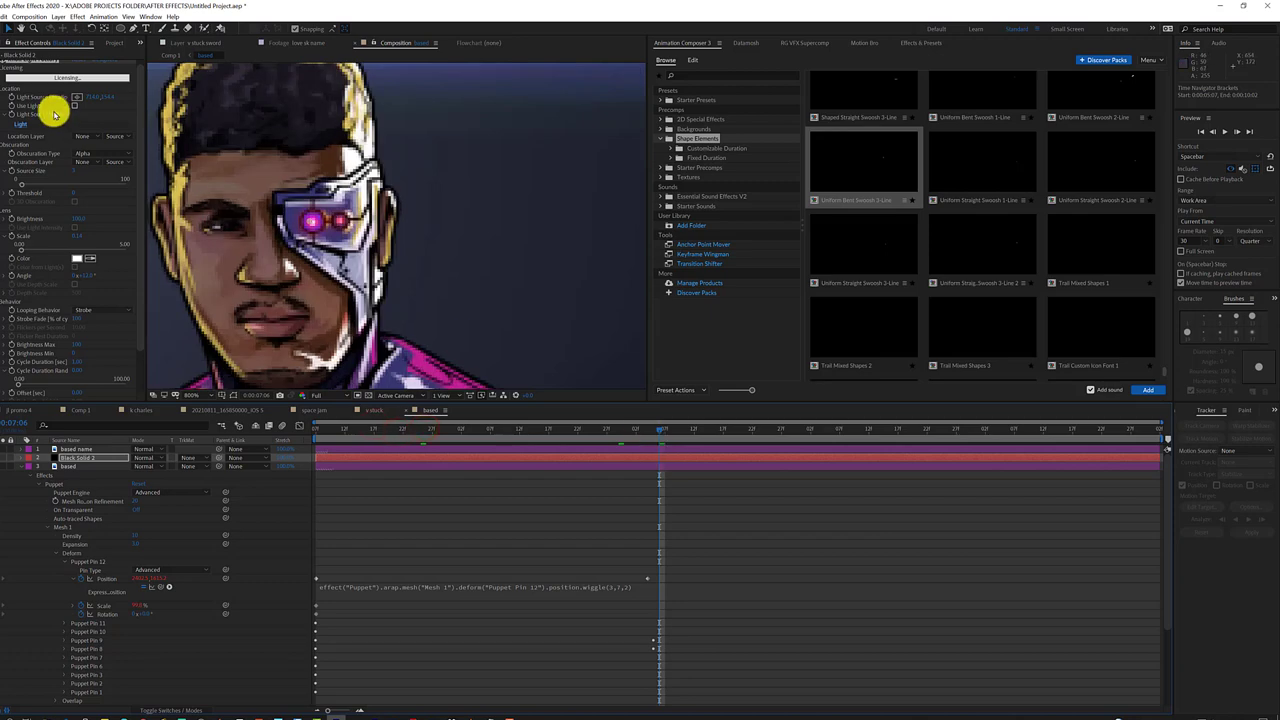
scroll(142, 333, down, 2)
scroll(144, 358, up, 2)
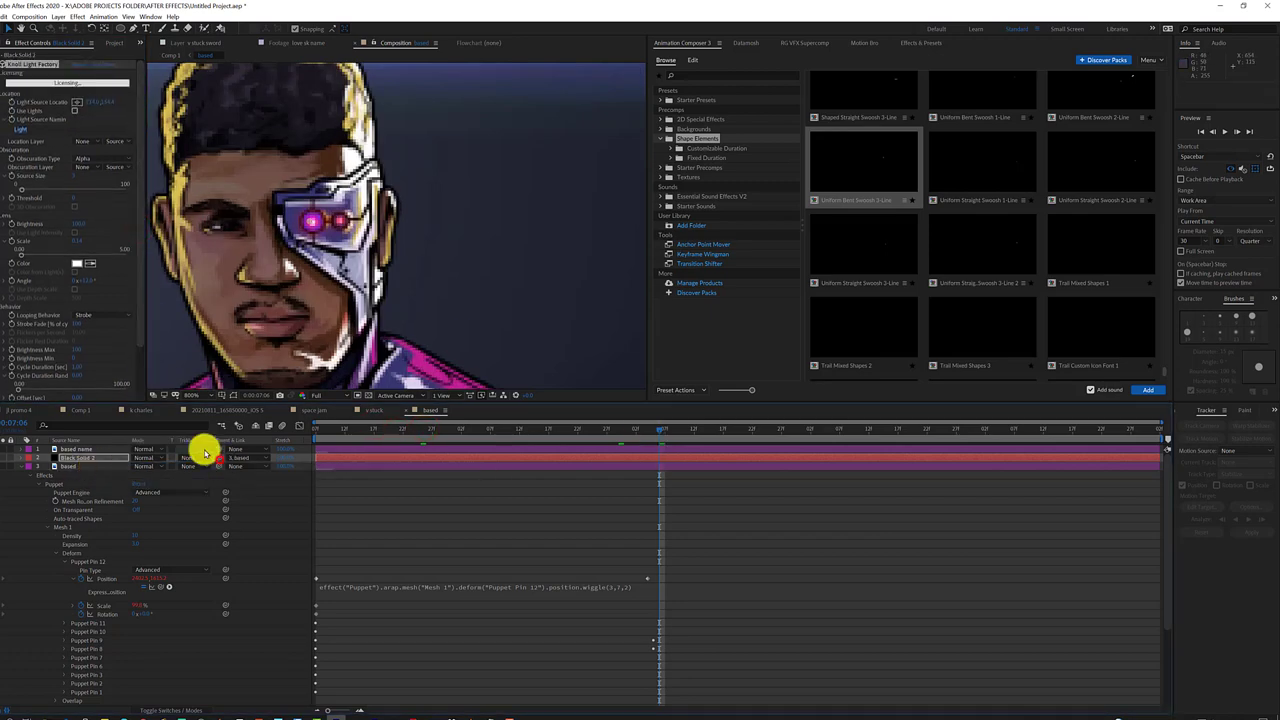
scroll(529, 309, up, 2)
scroll(523, 300, down, 8)
click(340, 430)
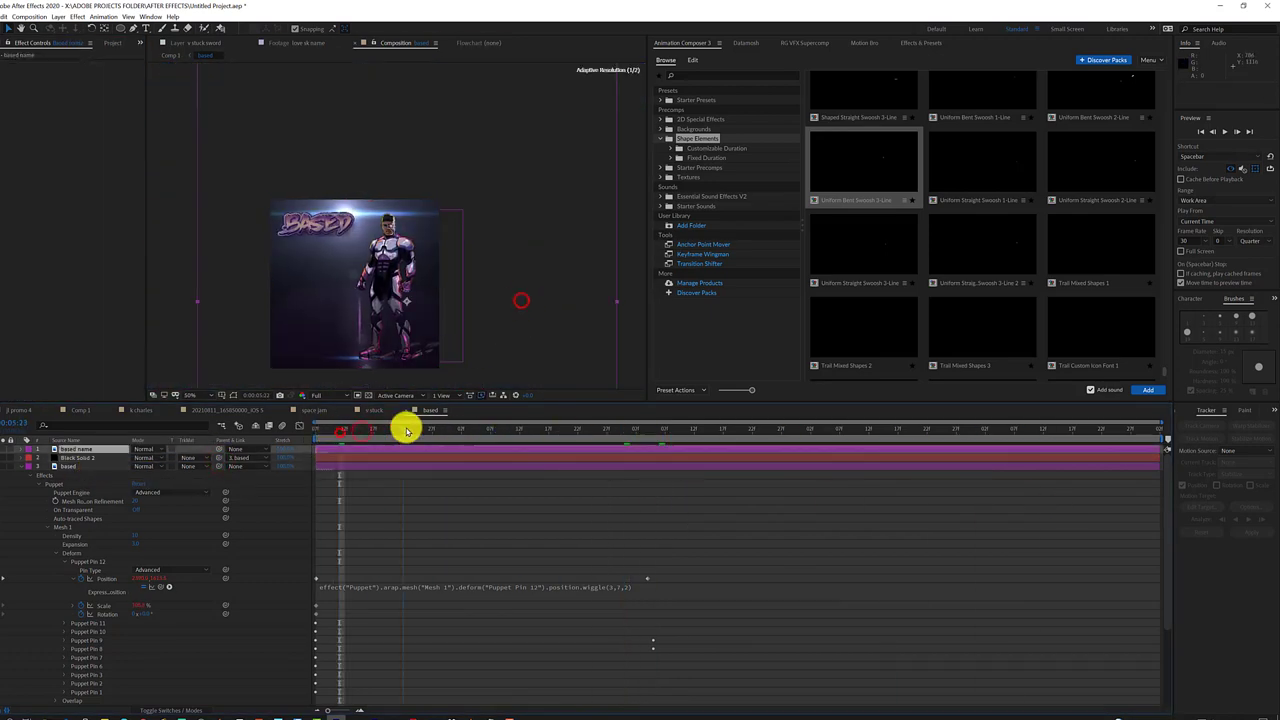
click(531, 430)
click(71, 466)
key(/)
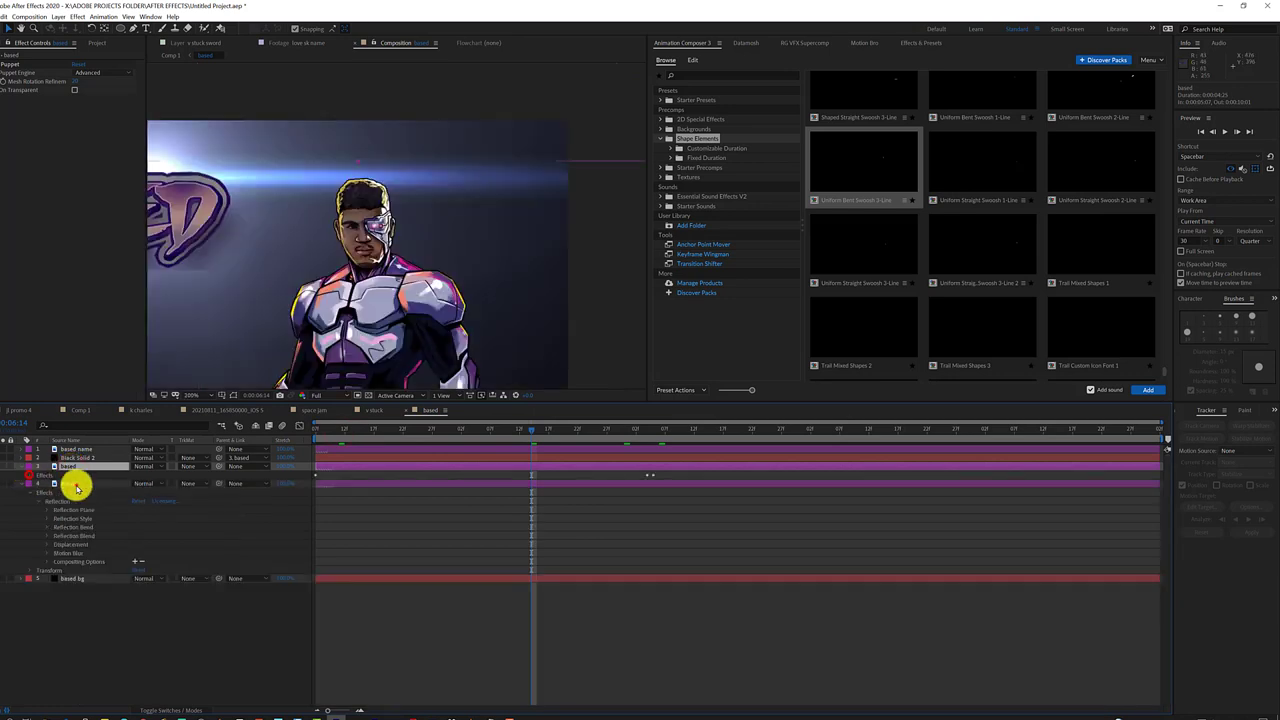
click(76, 484)
Show the layer switches and select the Black Solid 2 flare layer
click(89, 466)
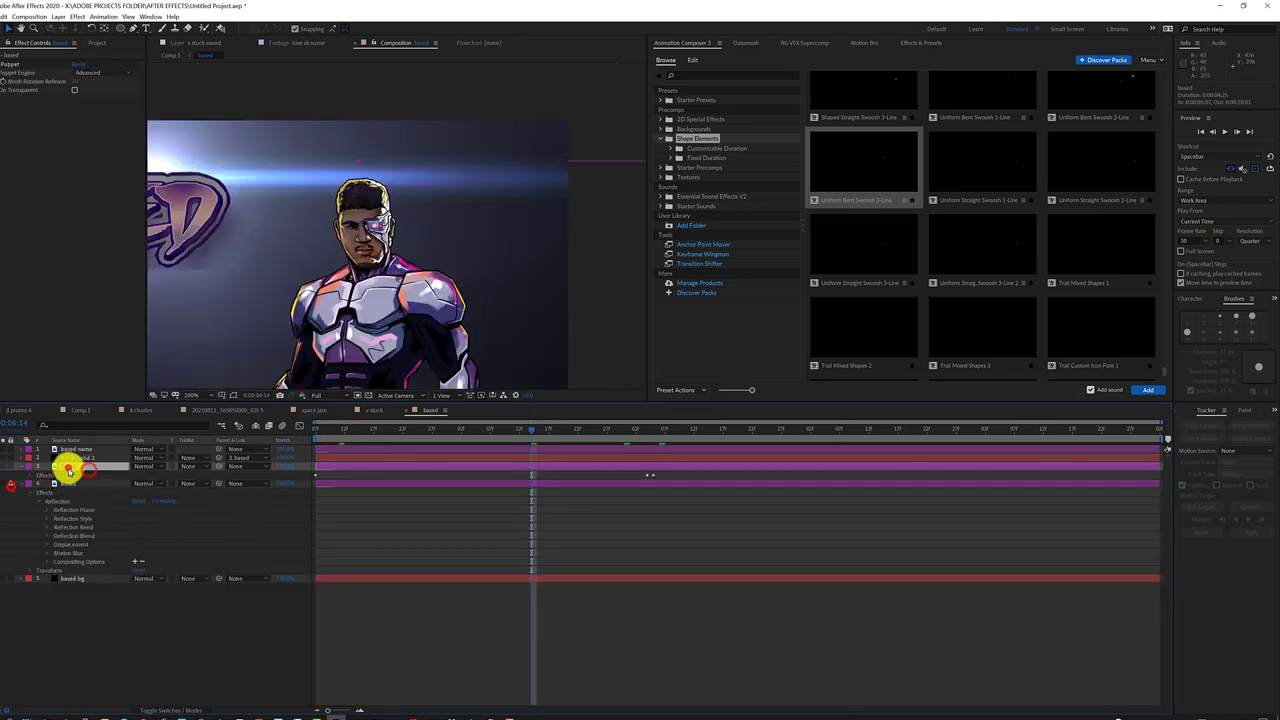
click(34, 471)
click(160, 459)
click(164, 711)
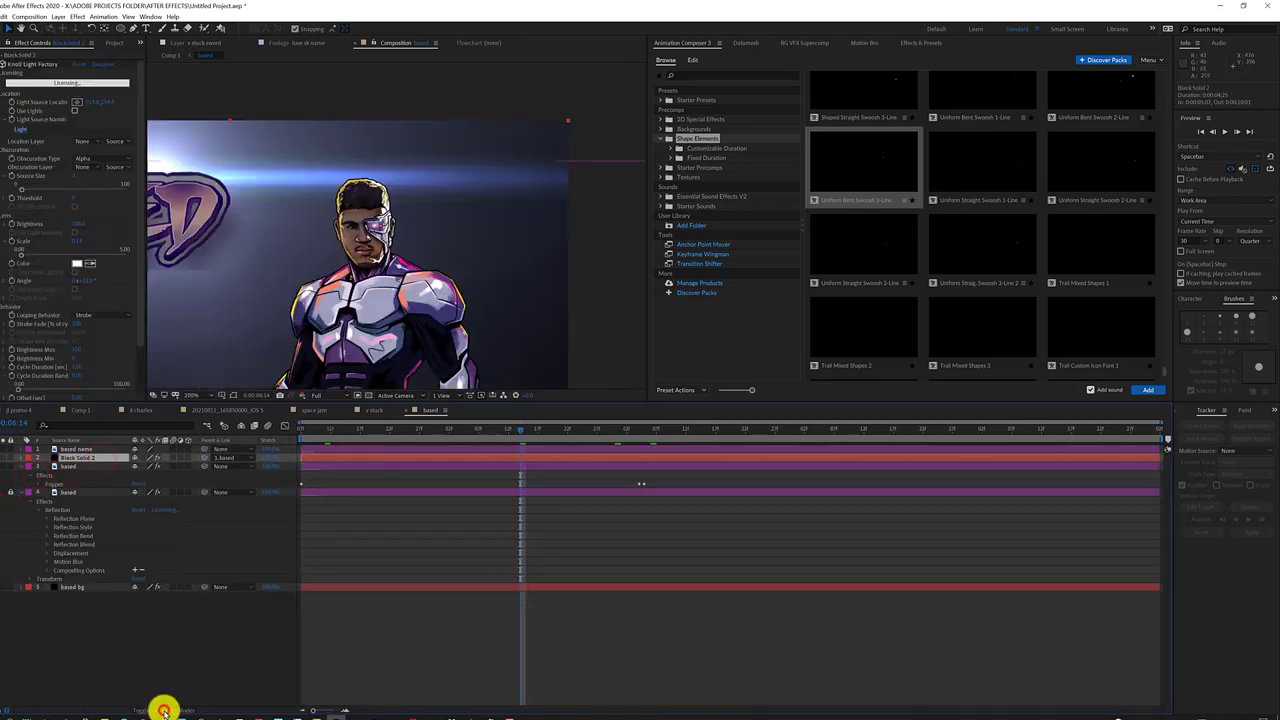
click(590, 279)
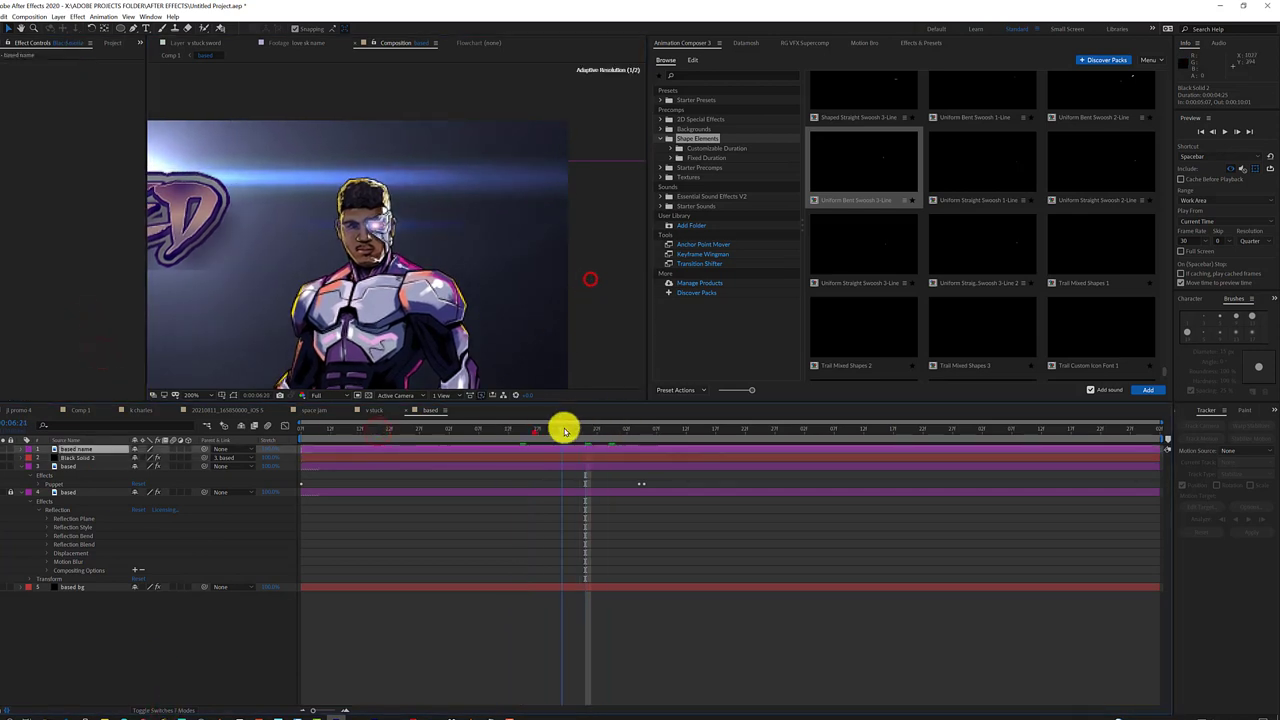
click(540, 430)
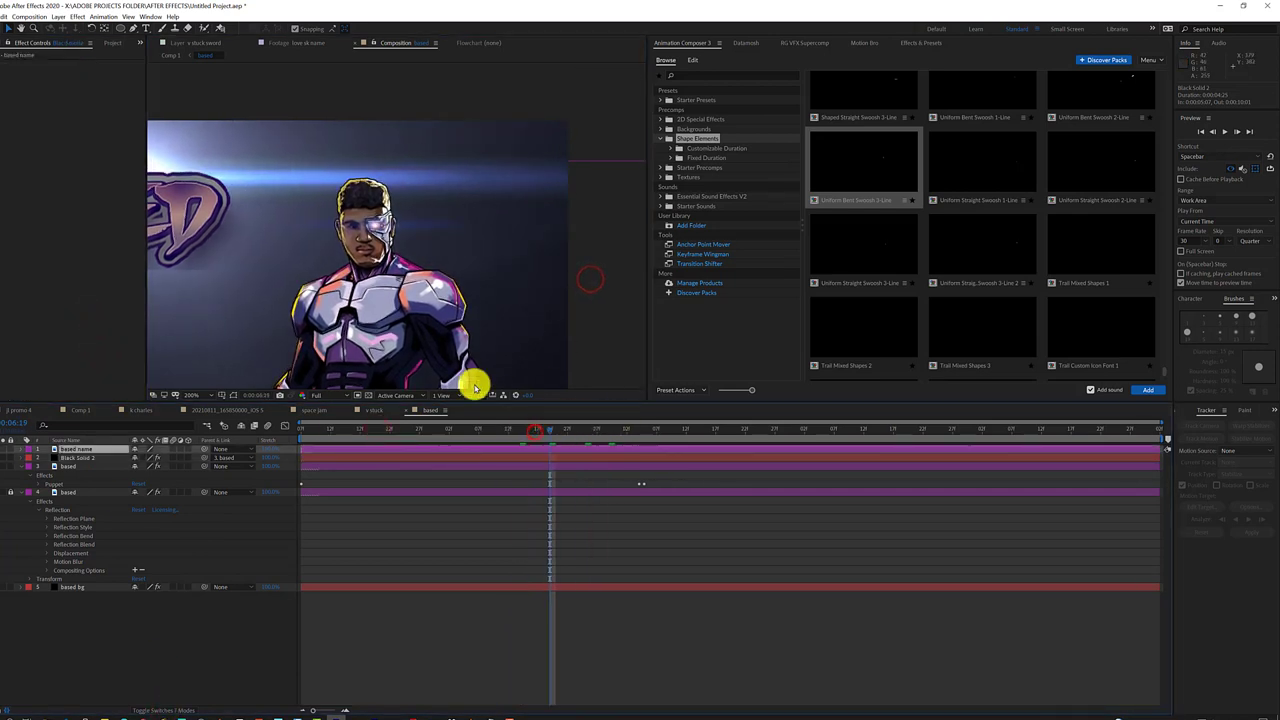
click(93, 458)
In the Knoll Lens Designer, apply a red flare preset and accept it
click(101, 68)
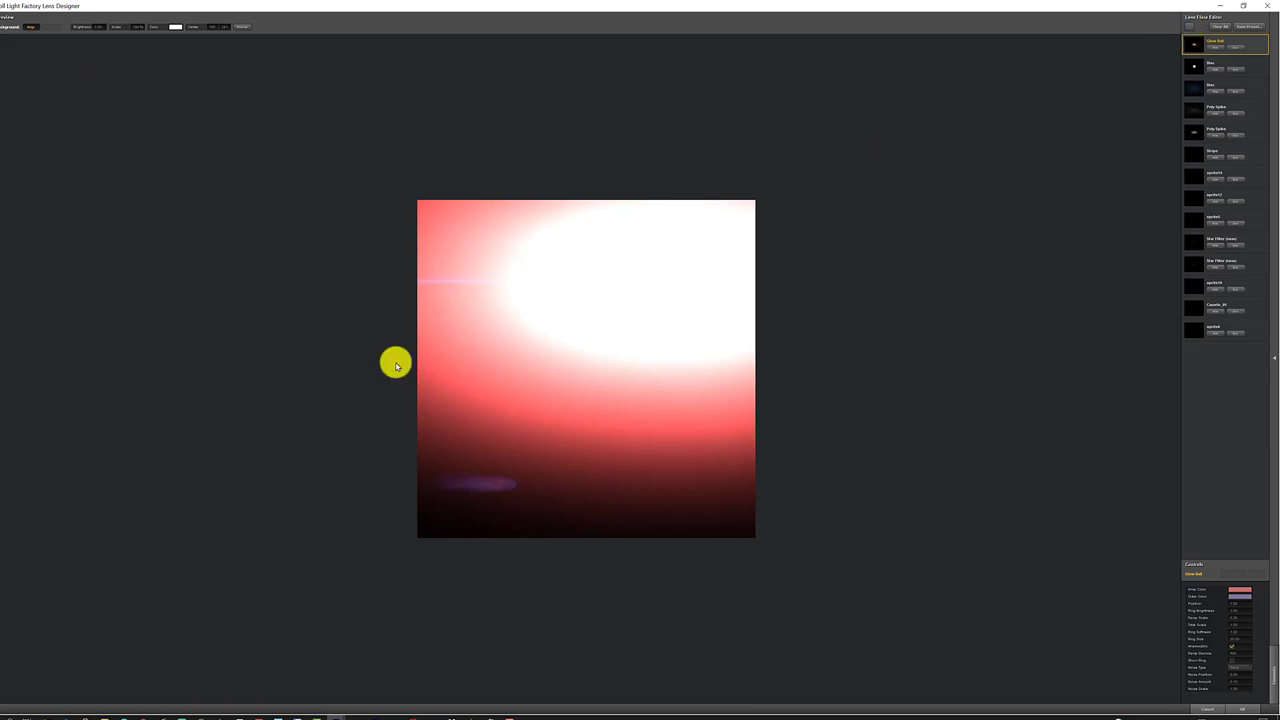
click(5, 672)
scroll(151, 329, down, 5)
scroll(129, 349, down, 5)
click(34, 319)
scroll(117, 530, down, 2)
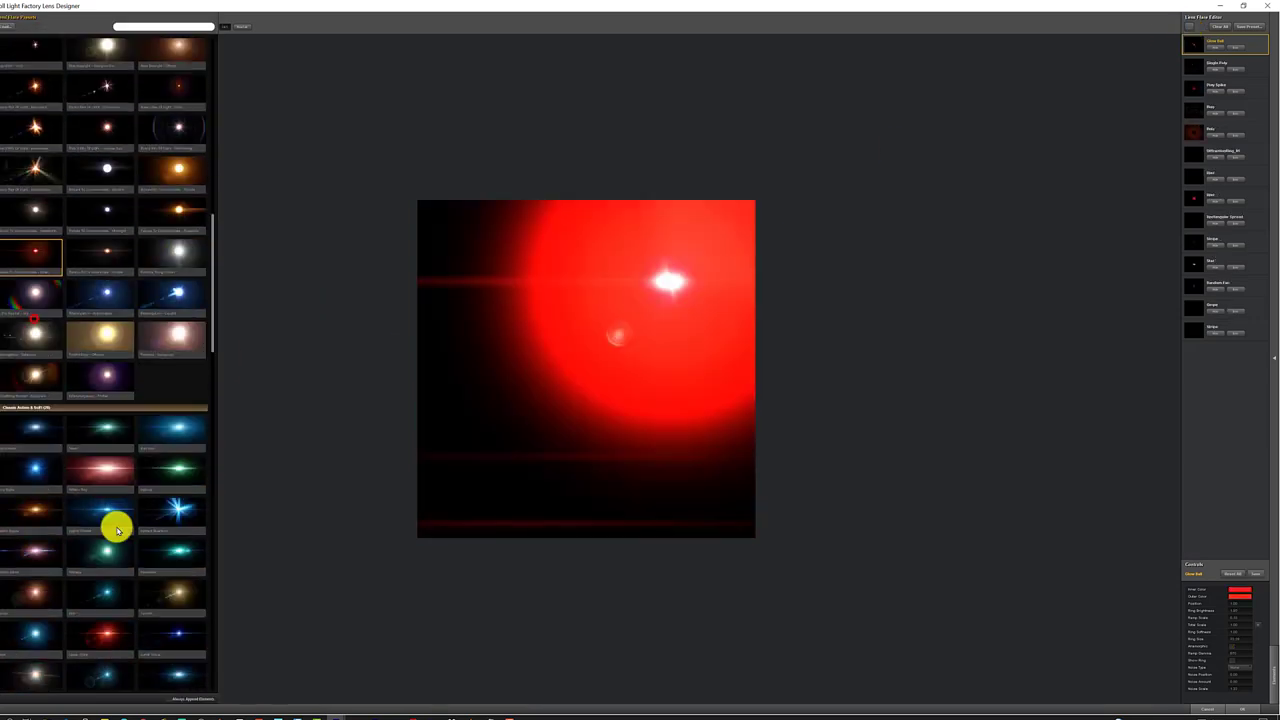
scroll(117, 530, down, 5)
scroll(129, 557, down, 5)
click(1241, 708)
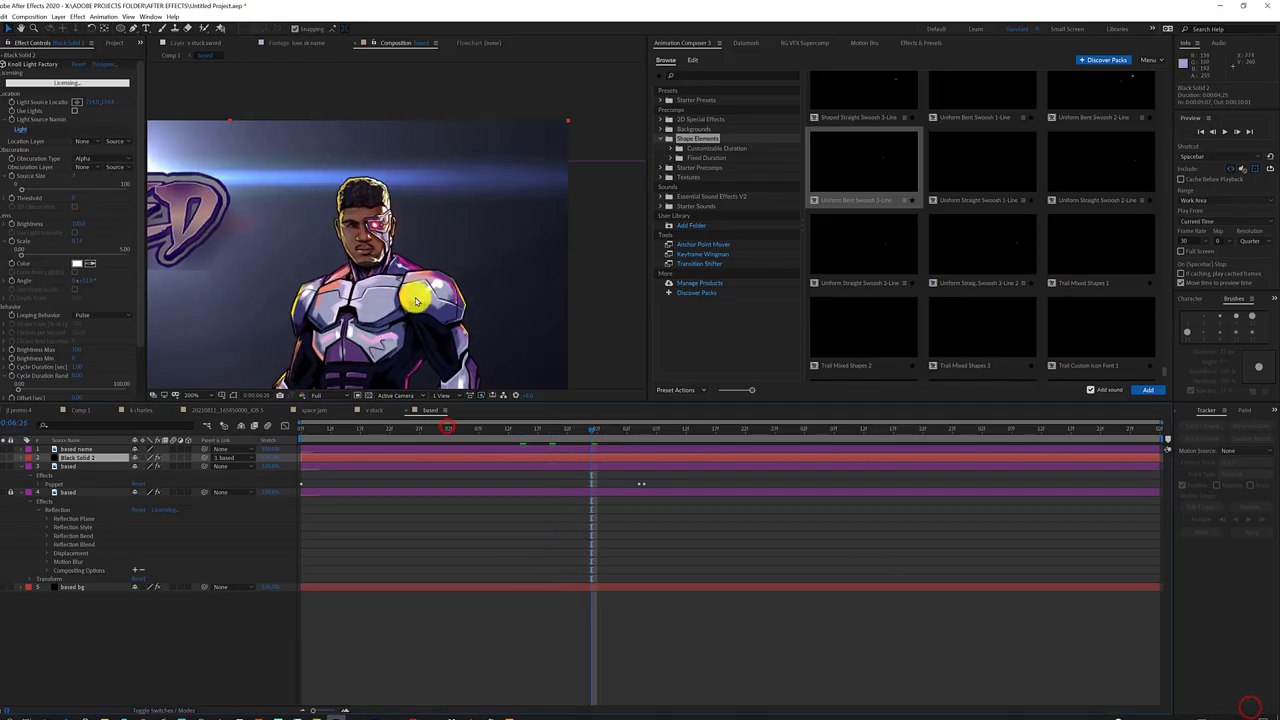
Review the red flare on the hero's eye across frames with Black Solid 2 selected
scroll(394, 320, down, 1)
scroll(349, 314, down, 2)
scroll(486, 371, up, 2)
mouse_move(607, 432)
mouse_down()
mouse_move(690, 437)
mouse_move(435, 432)
mouse_up()
click(89, 465)
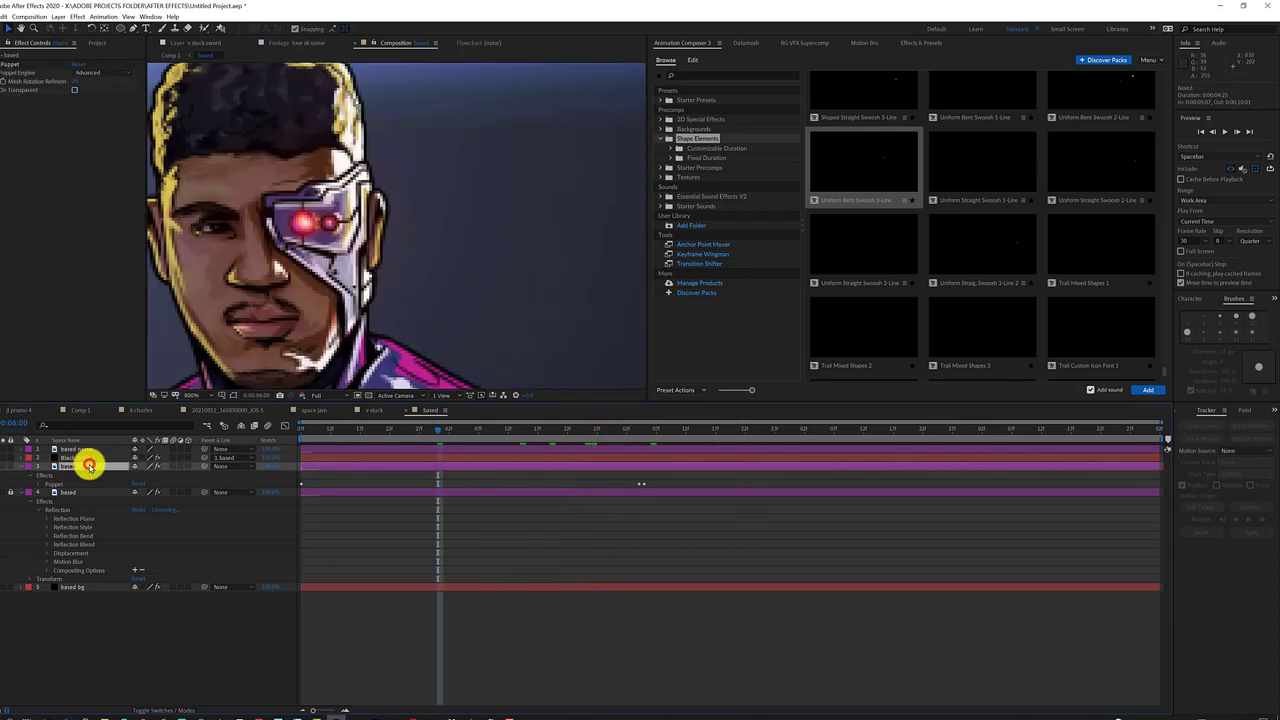
right_click(63, 466)
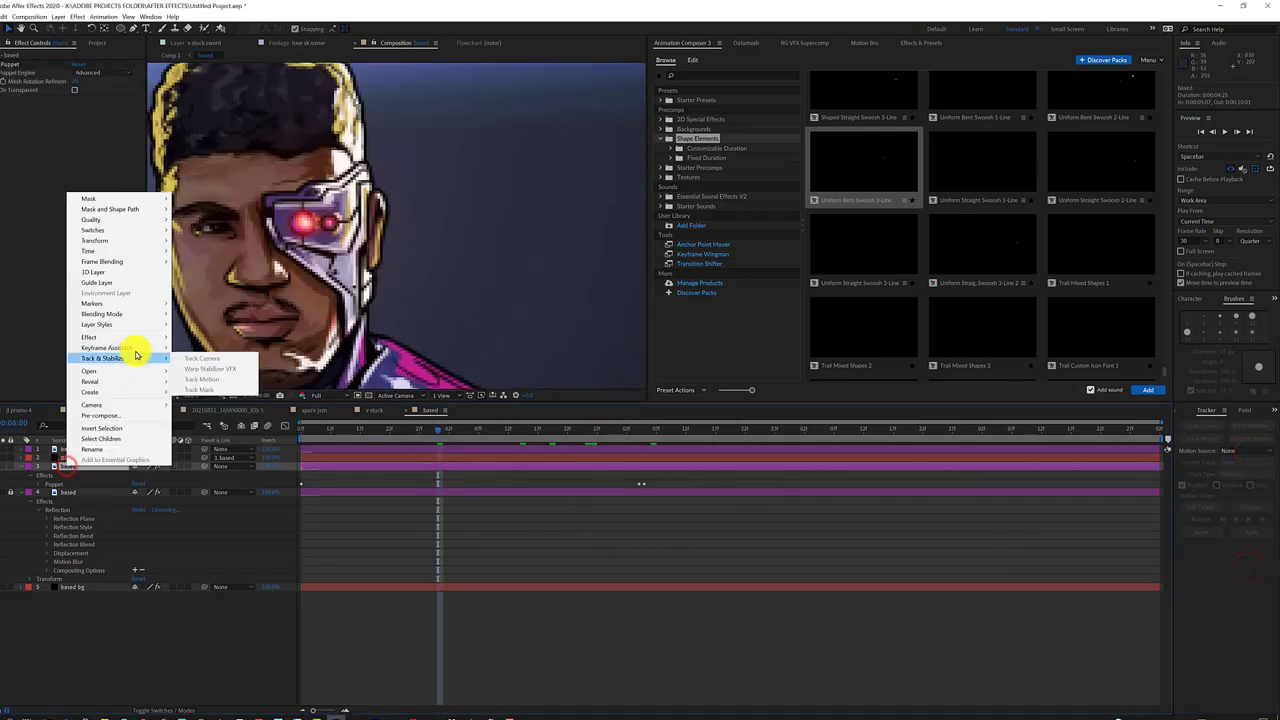
click(121, 640)
click(444, 429)
click(83, 458)
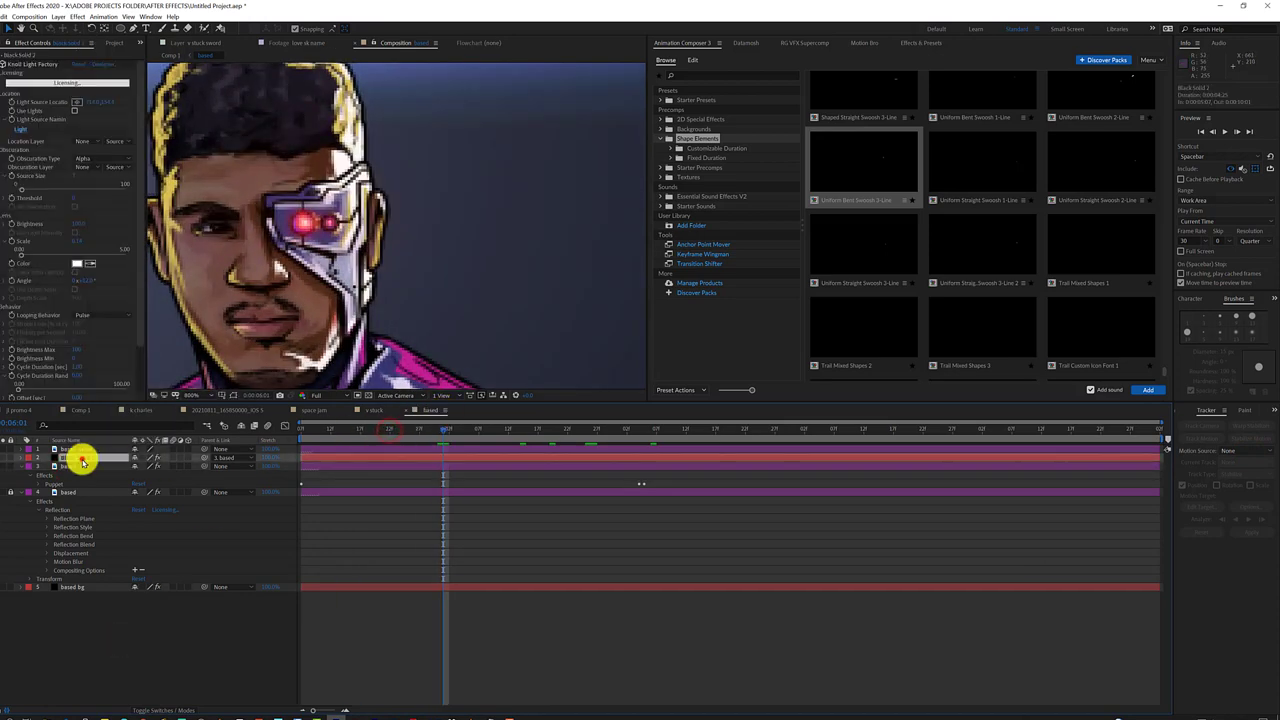
scroll(291, 215, down, 8)
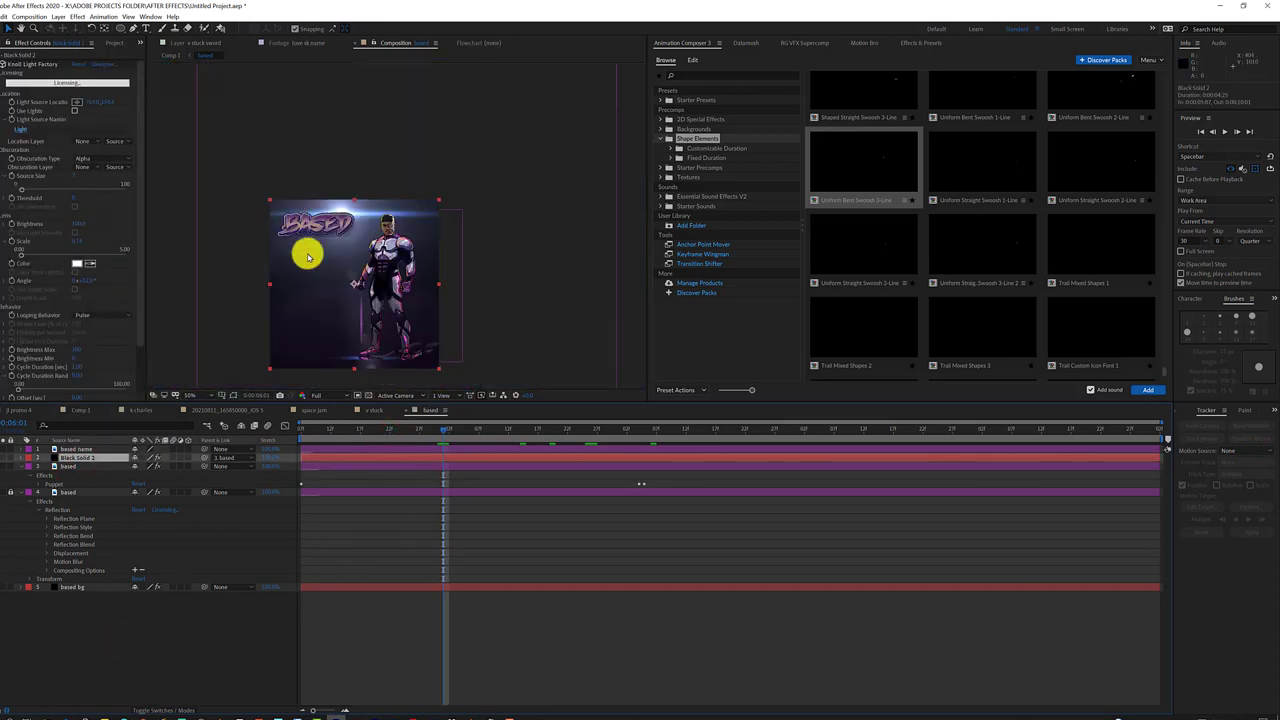
right_click(104, 652)
Add a new camera layer, Camera 1, with default settings
mouse_move(150, 553)
click(293, 600)
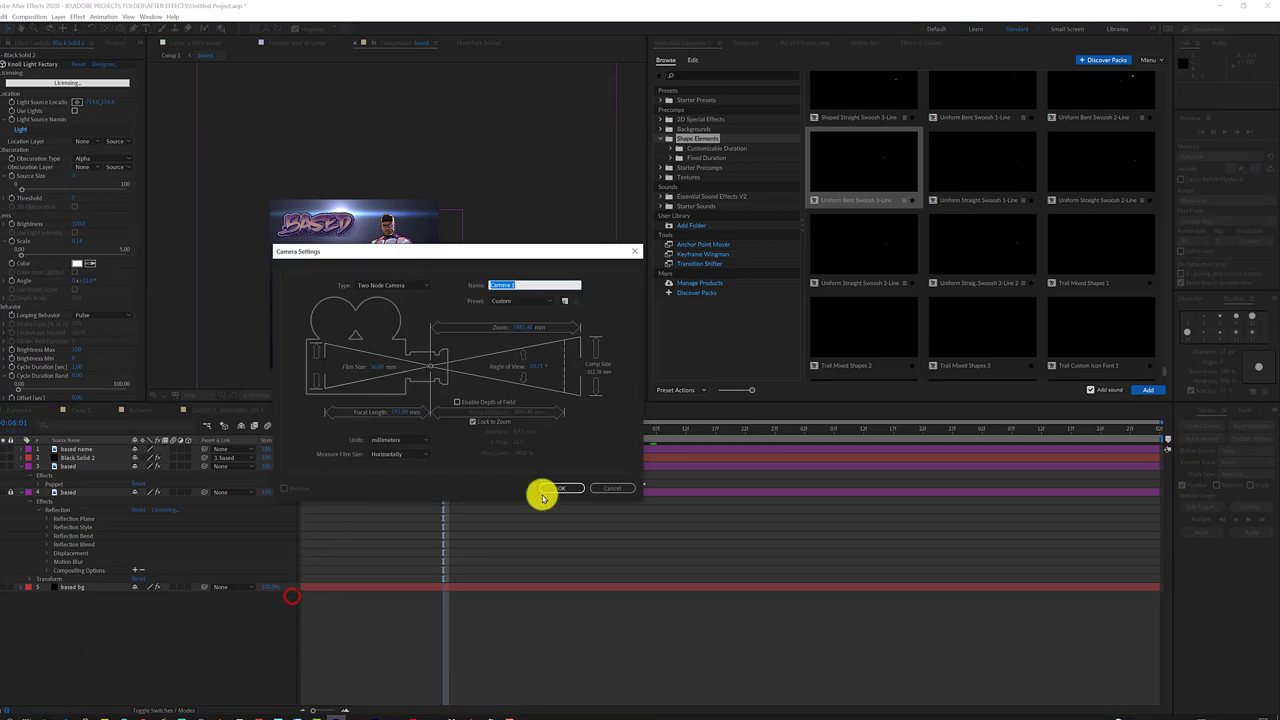
click(570, 487)
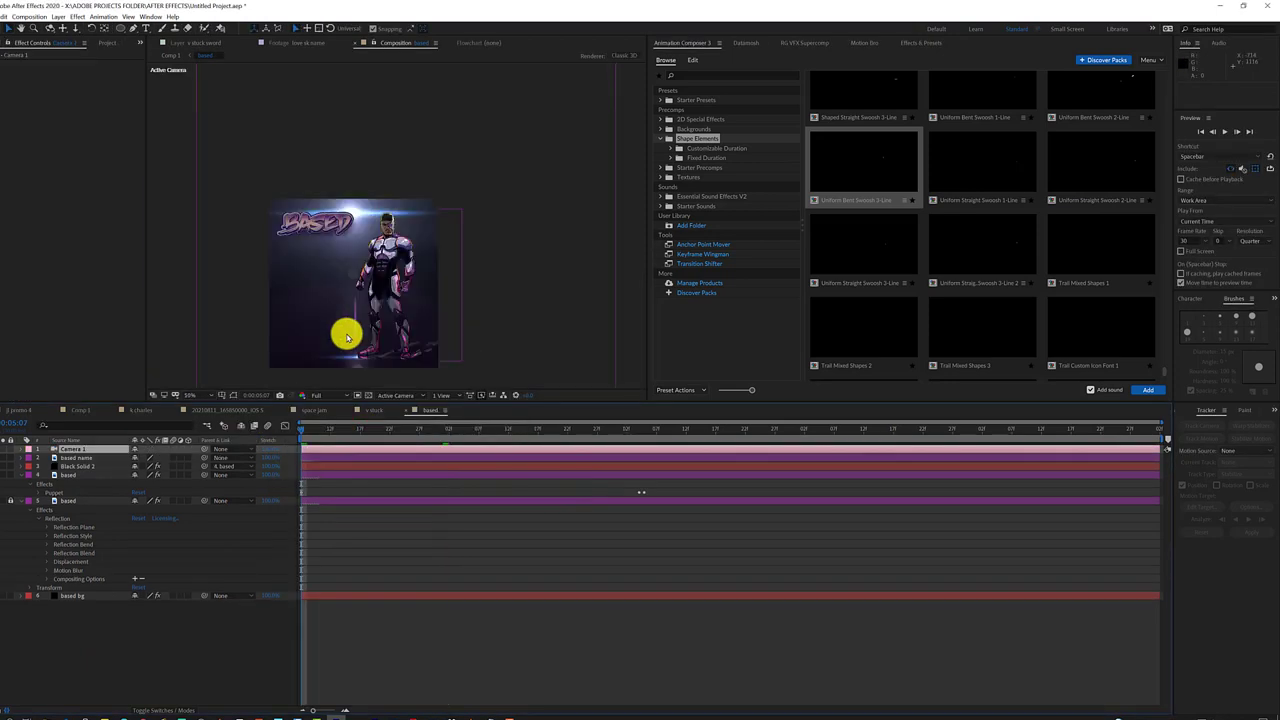
Nest the two based layers and Black Solid 2 into Pre-comp 1
click(20, 500)
ctrl+click(80, 474)
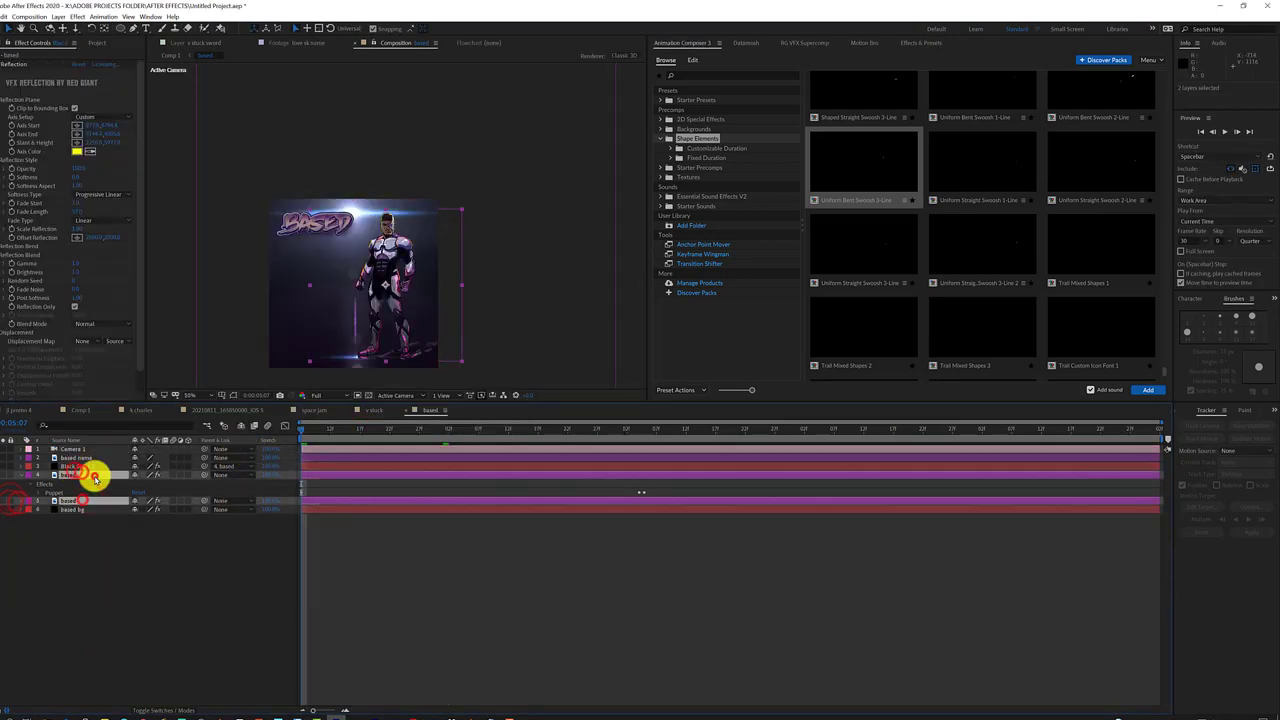
right_click(92, 477)
click(124, 425)
click(640, 428)
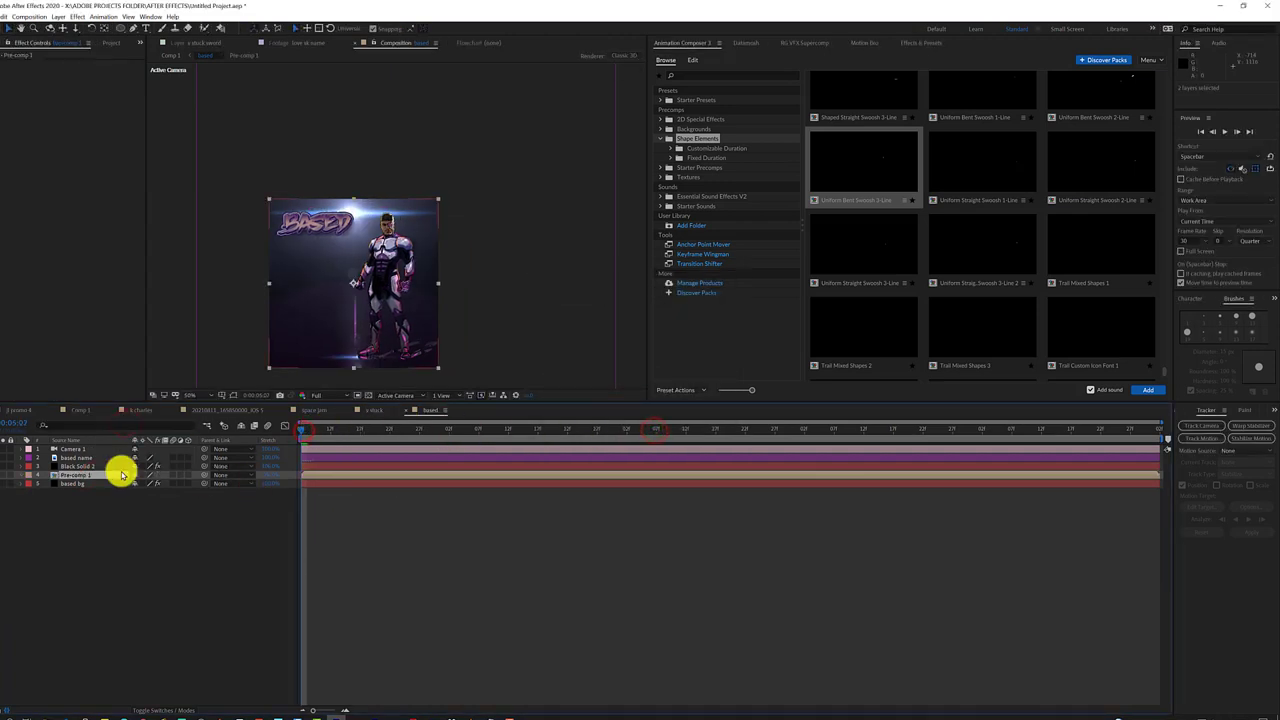
click(80, 467)
right_click(100, 466)
click(120, 452)
With Camera 1 selected at the timeline start, switch the viewer to 2 Views
drag(429, 431, 565, 440)
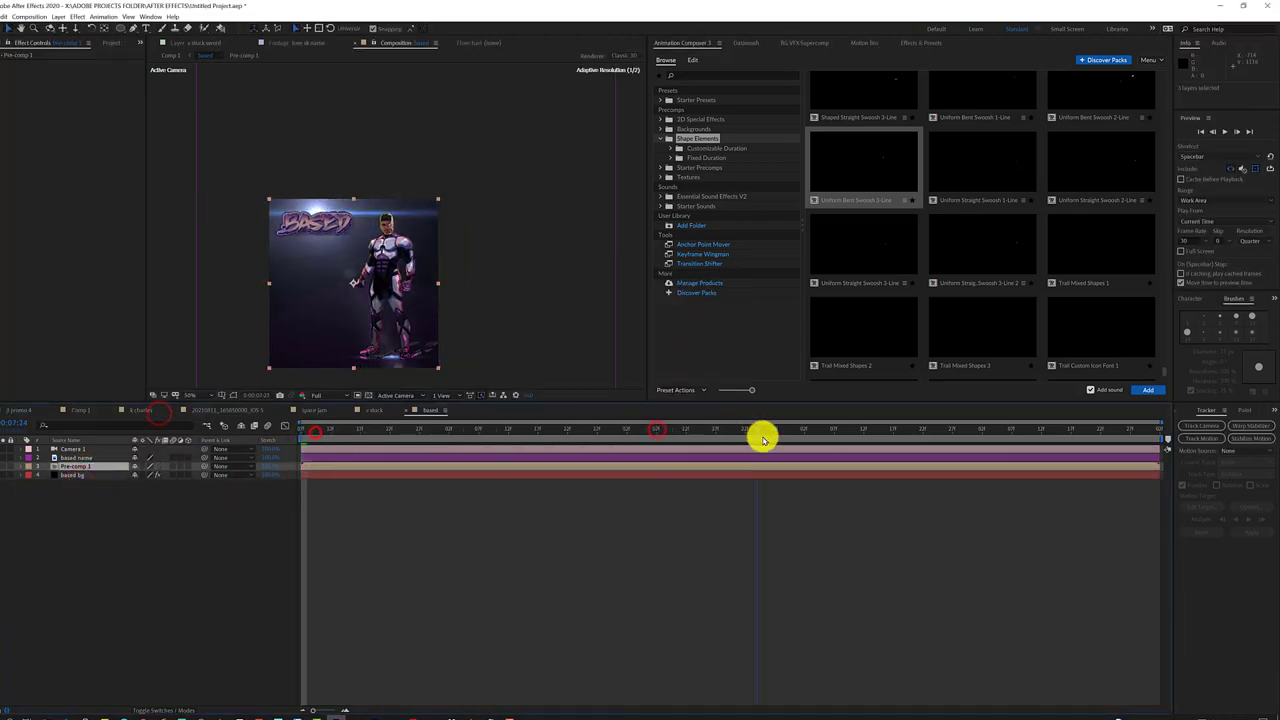
key(Home)
click(107, 520)
click(101, 452)
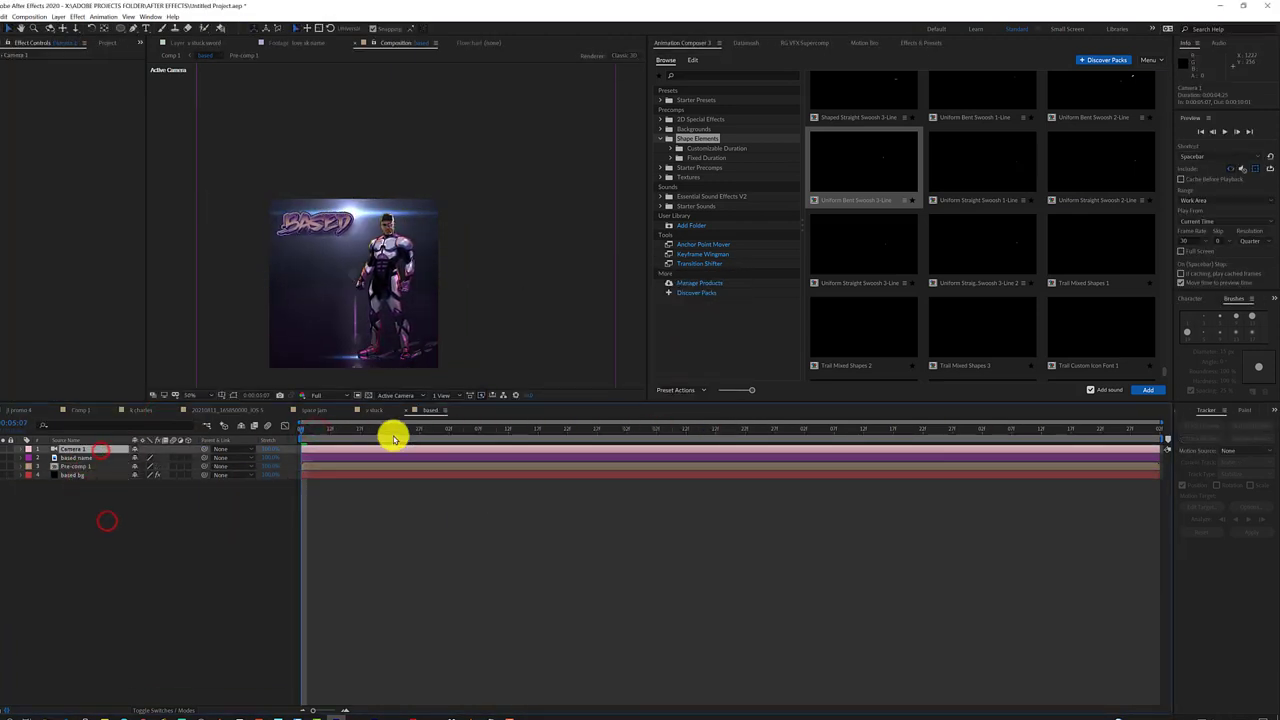
click(441, 395)
click(484, 425)
Set the lower view to Active Camera and enlarge both composition views
click(384, 395)
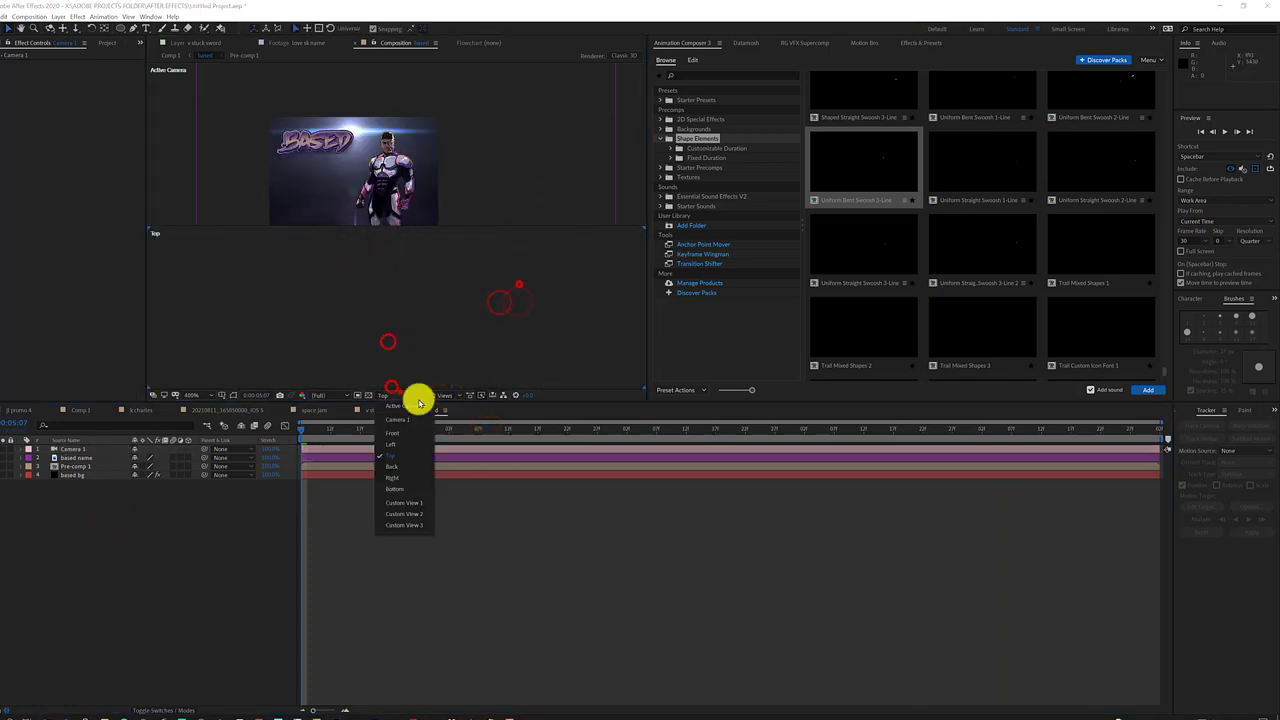
click(400, 408)
scroll(437, 166, up, 3)
drag(330, 404, 365, 530)
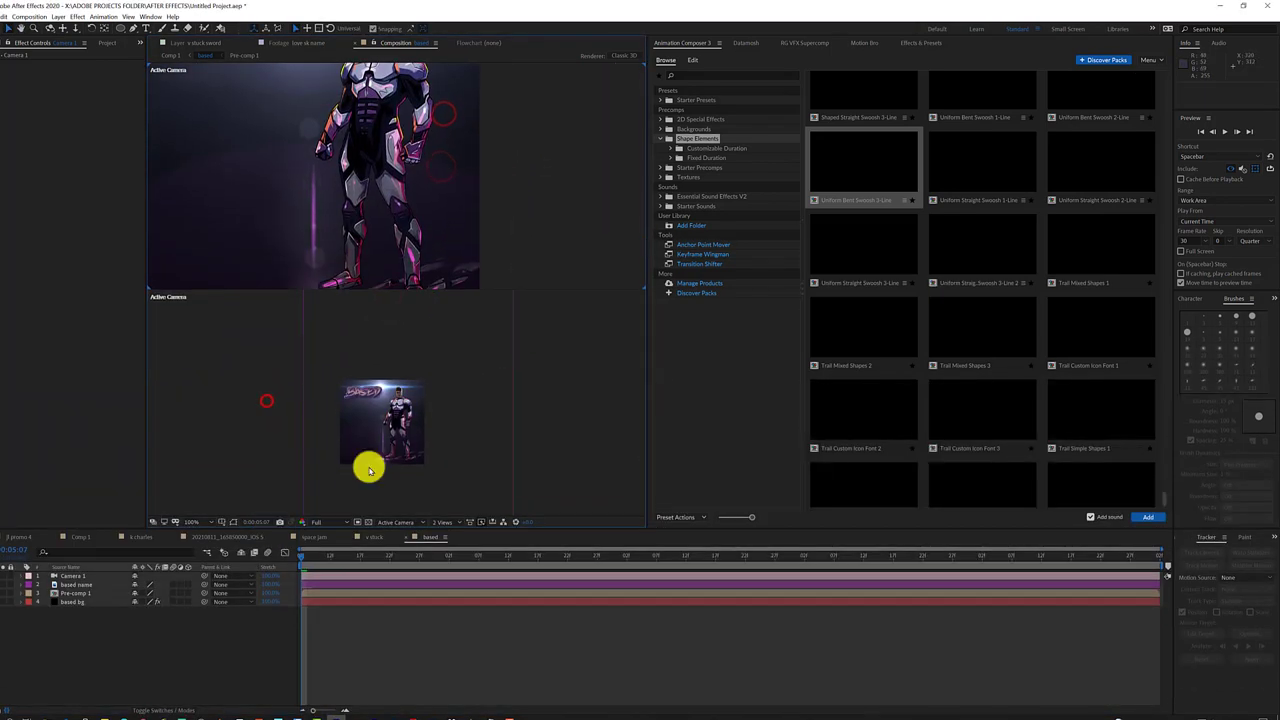
Shift Camera 1's Point of Interest to reframe the hero
click(23, 578)
click(21, 577)
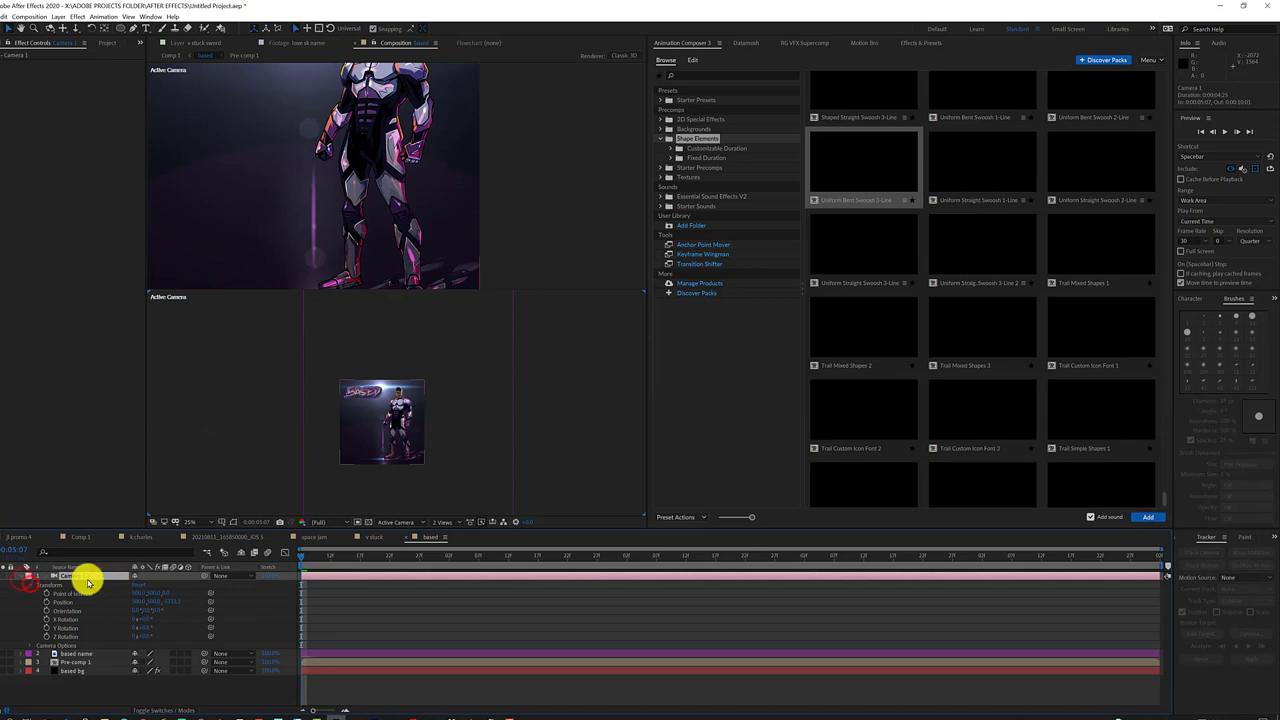
click(94, 671)
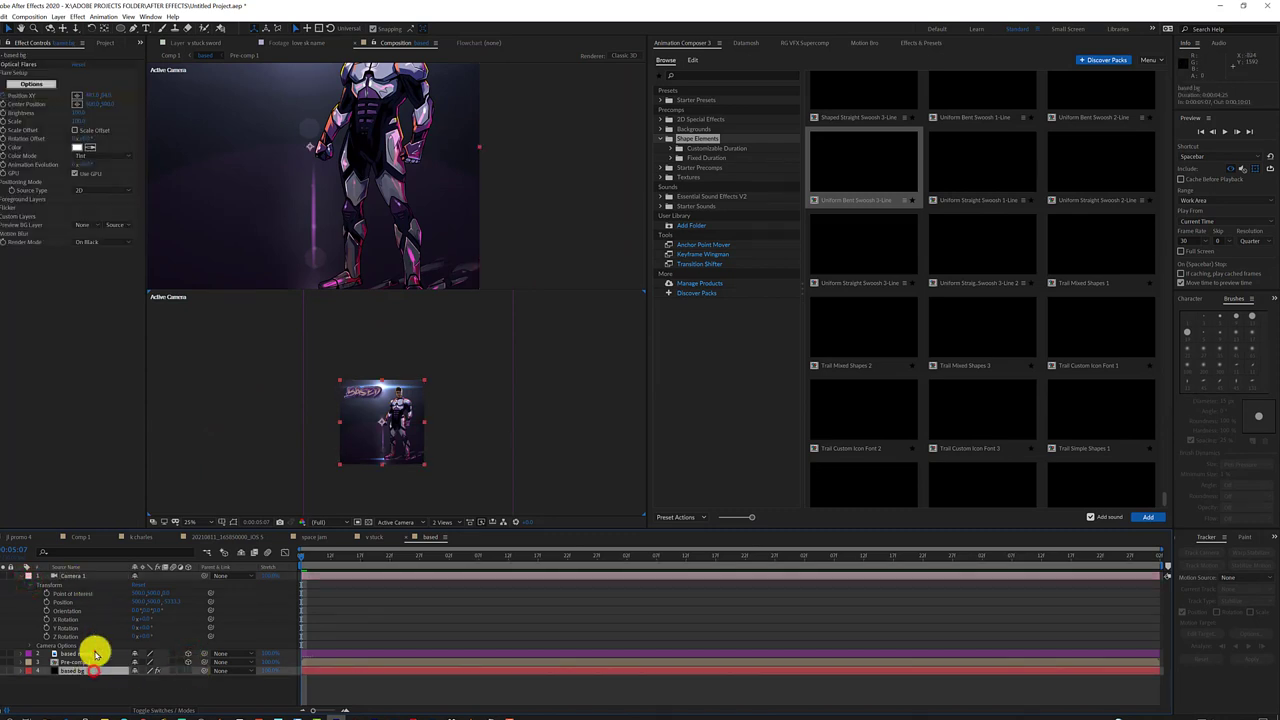
click(91, 653)
mouse_move(150, 592)
mouse_down()
mouse_move(245, 598)
mouse_move(137, 608)
mouse_up()
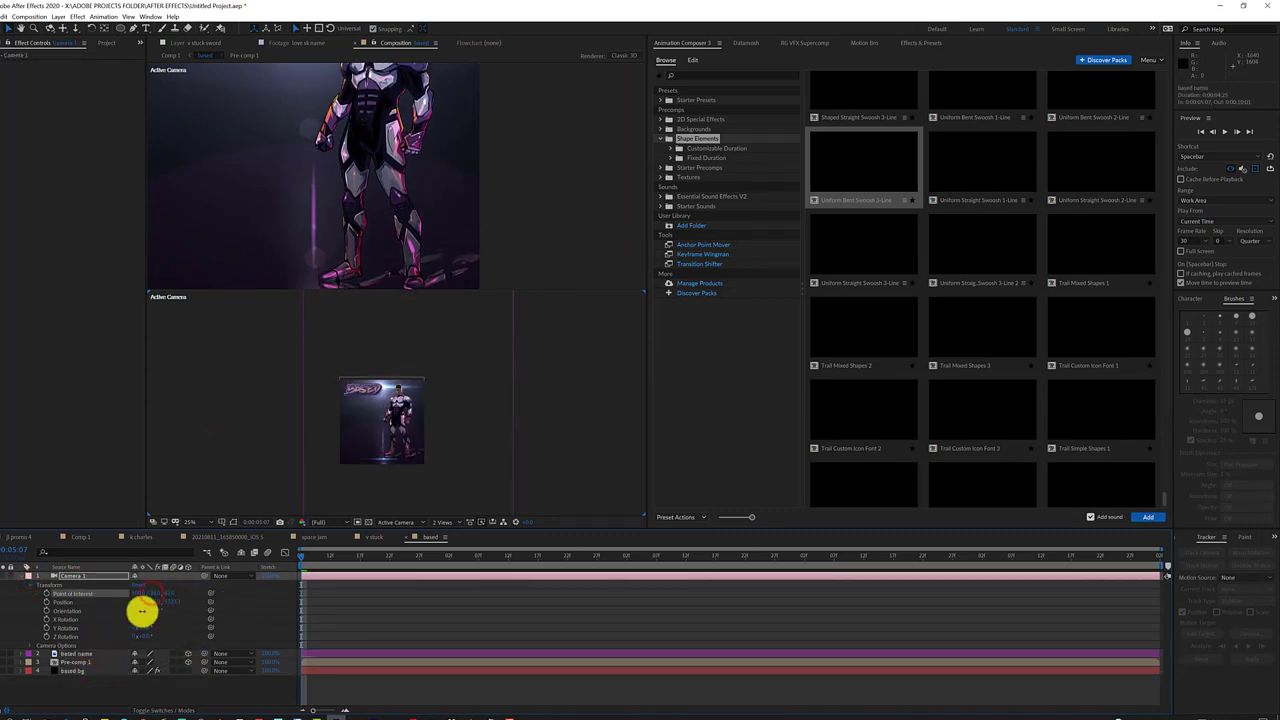
Show only the based name layer's Position property
click(46, 655)
key(p)
click(148, 17)
mouse_move(192, 66)
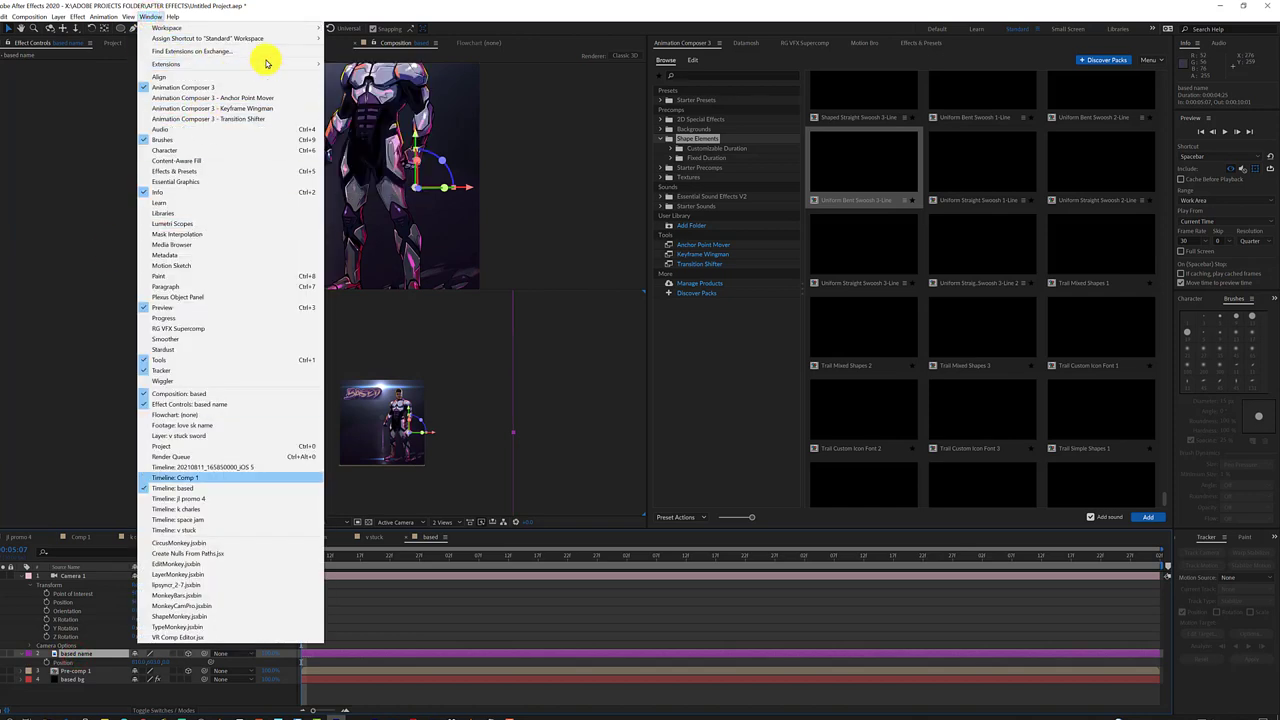
Launch the MonkeyCam Pro script and dock its panel on the right
click(202, 570)
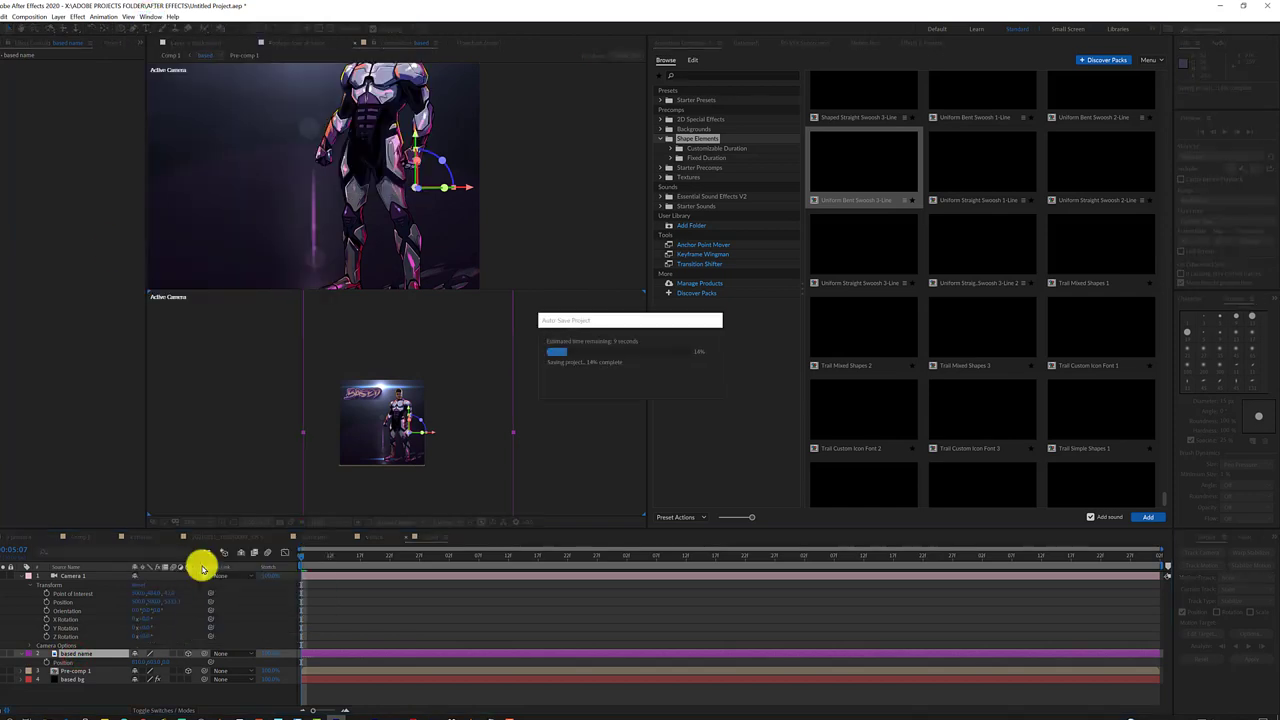
right_click(20, 308)
key(Escape)
click(143, 17)
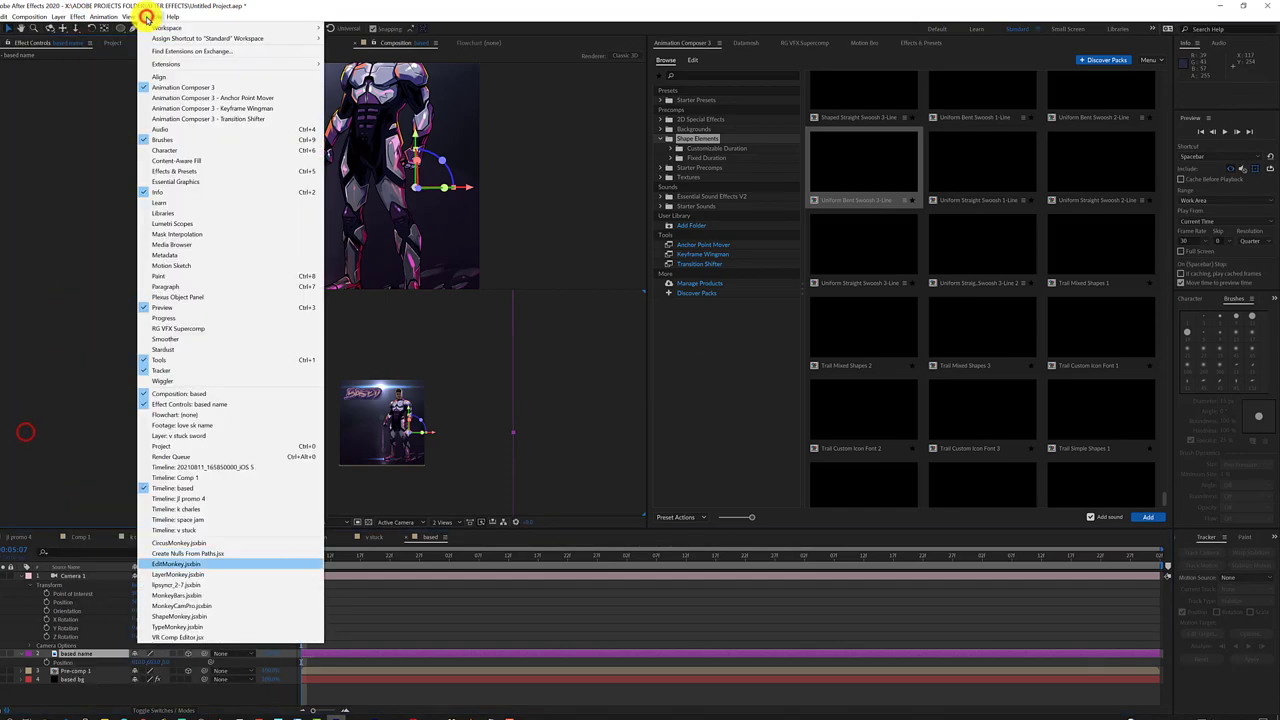
click(258, 603)
click(577, 405)
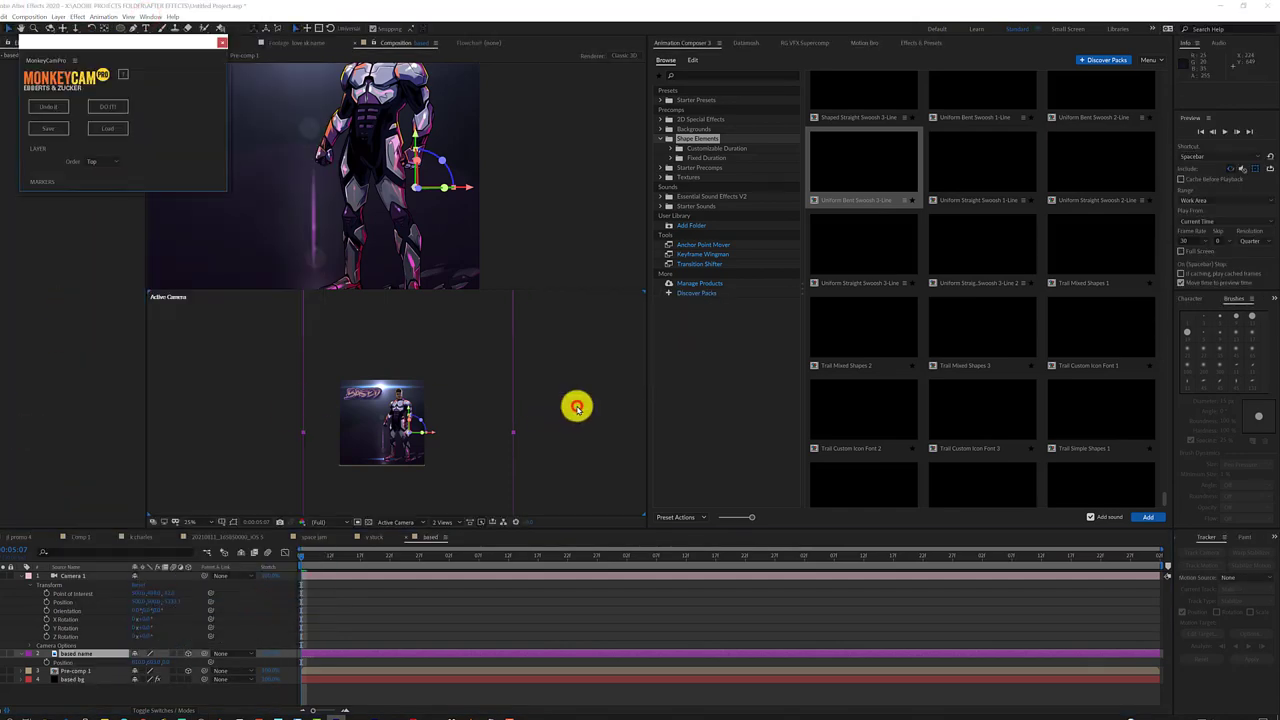
mouse_move(135, 35)
mouse_down()
mouse_move(970, 47)
mouse_move(911, 60)
mouse_up()
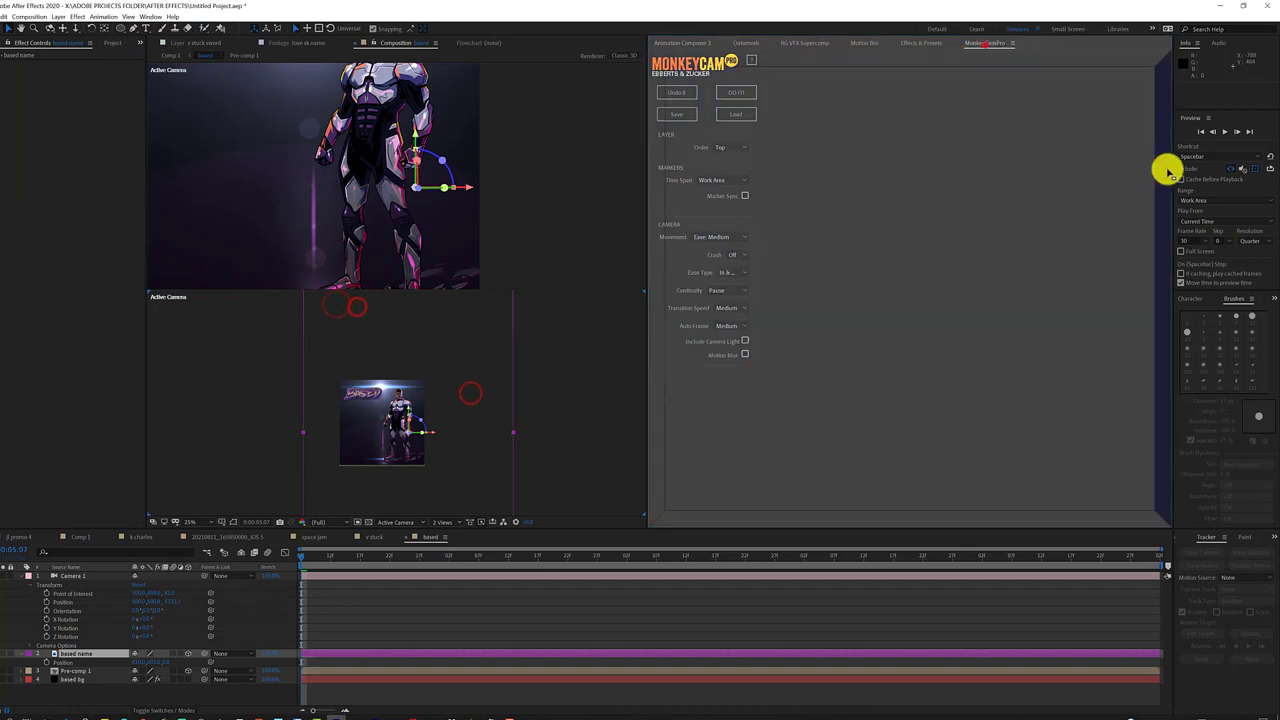
Generate a MonkeyCam camera setup with Top layer order and Ease Medium, then undo it
click(1000, 182)
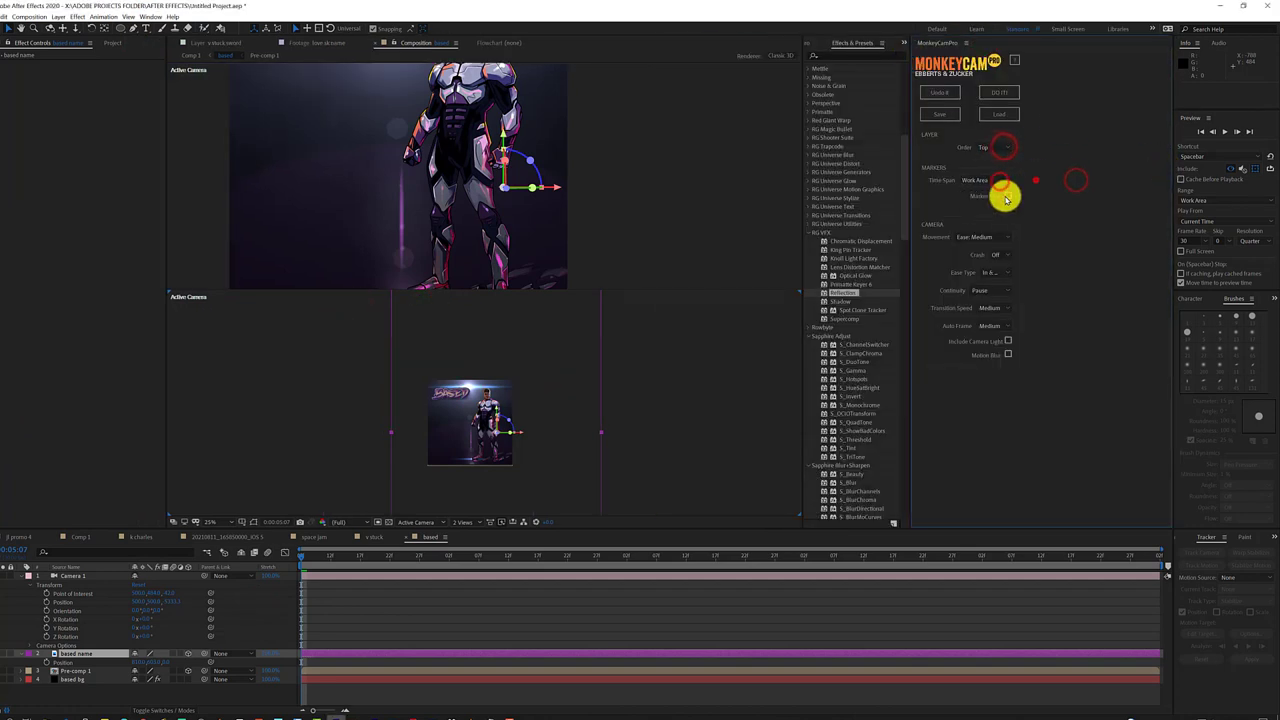
click(1005, 234)
click(1005, 260)
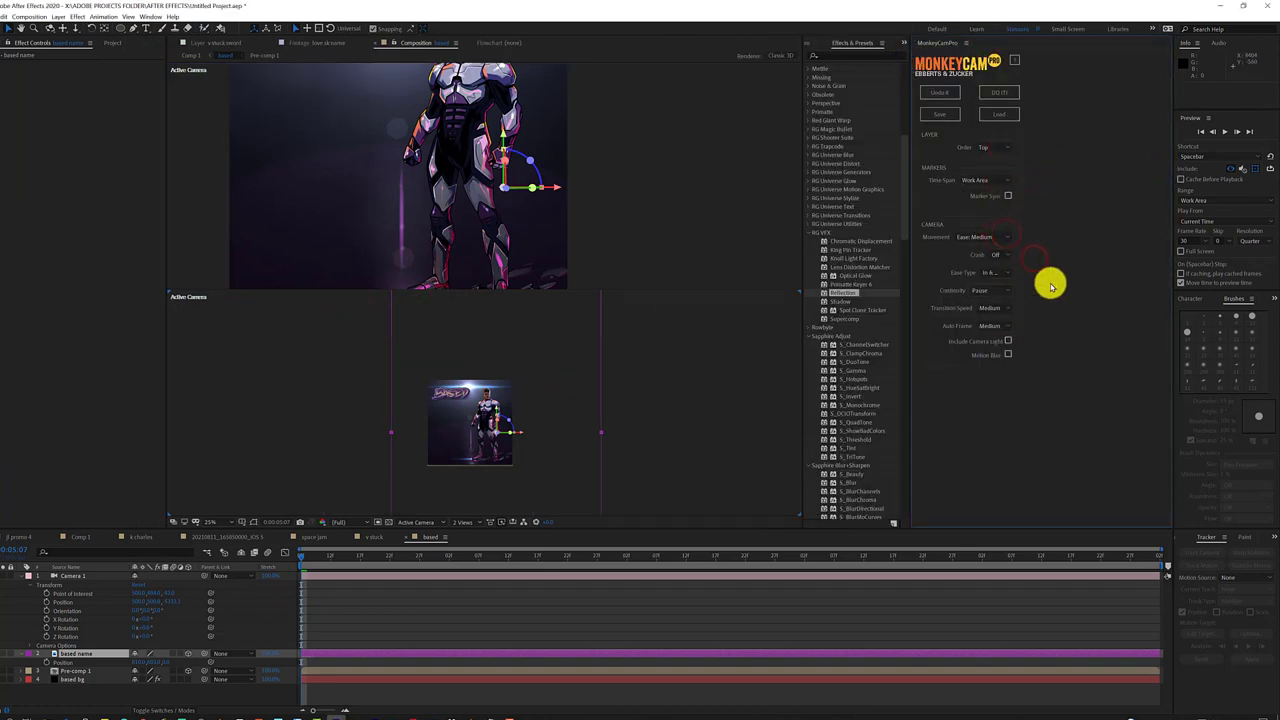
click(1005, 95)
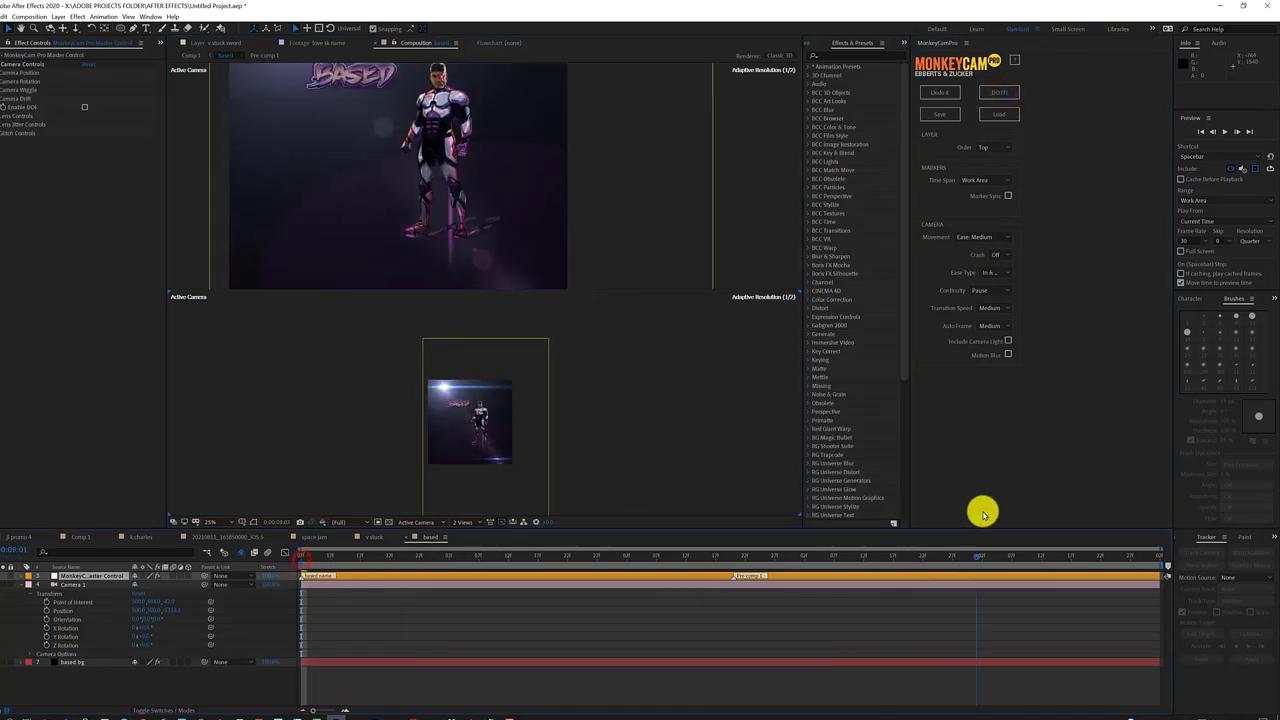
drag(745, 600, 857, 634)
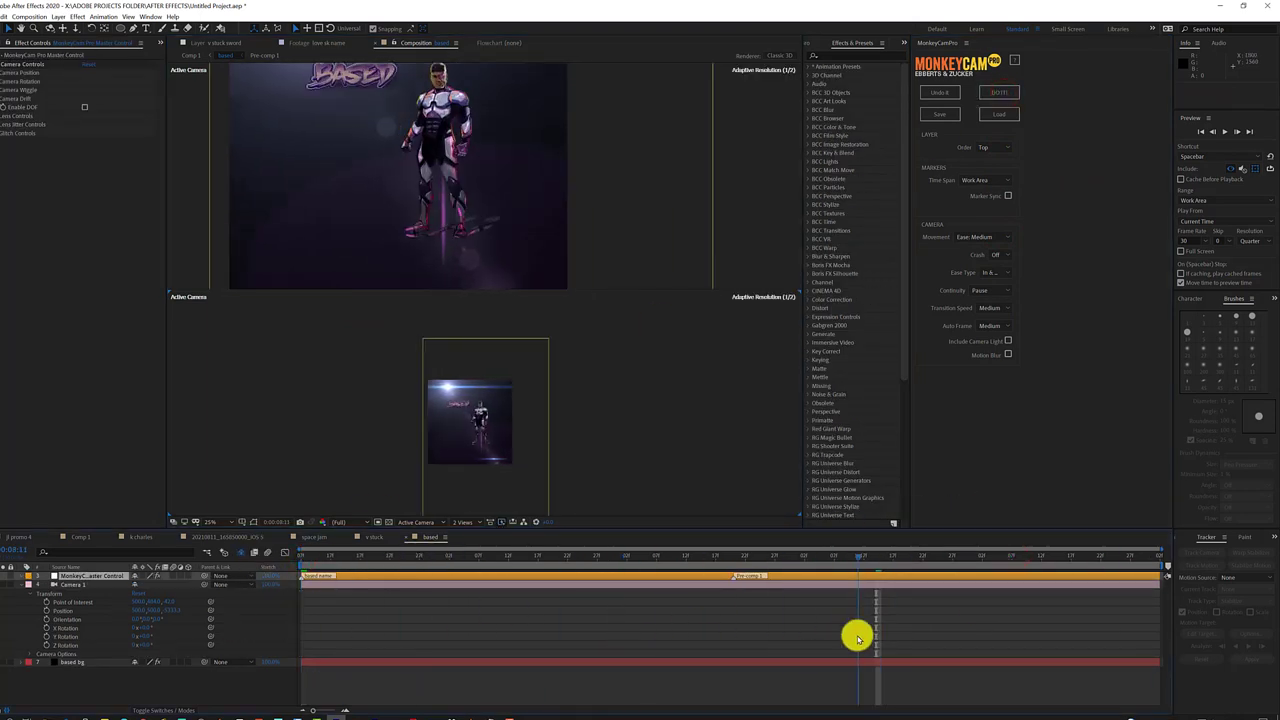
click(940, 92)
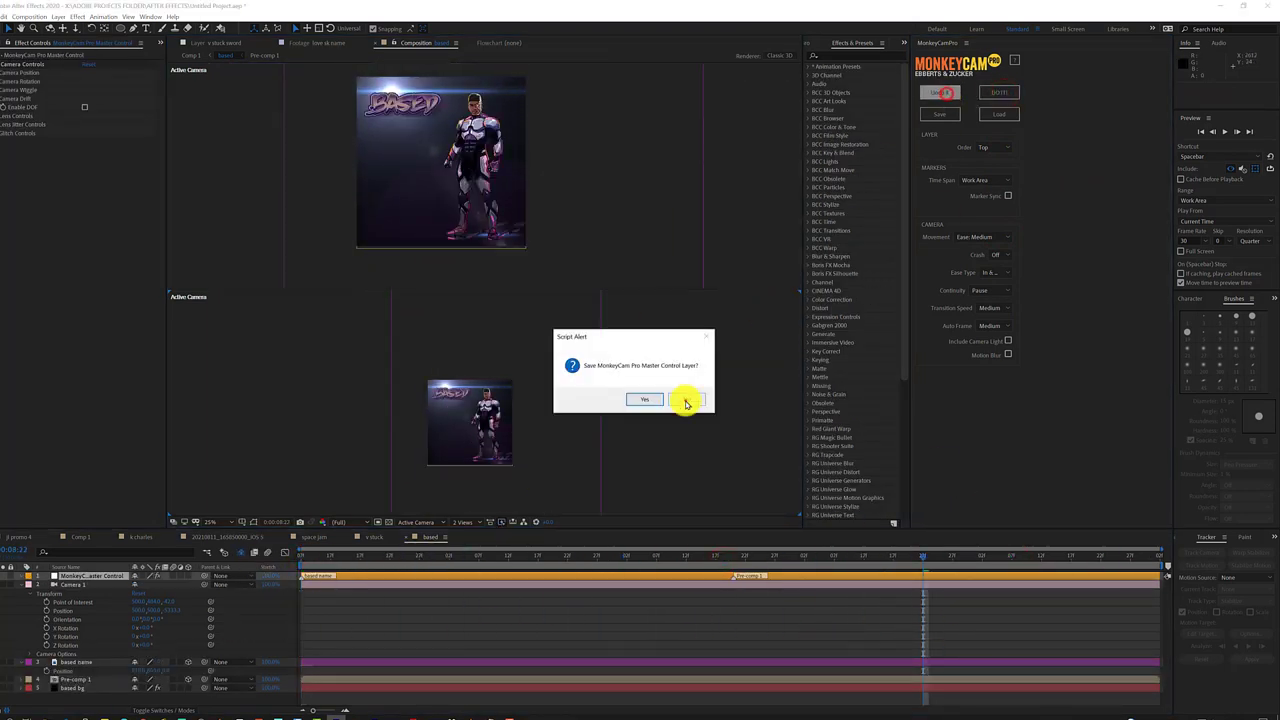
click(686, 400)
Move the BASED title up and left in 3D space
click(89, 666)
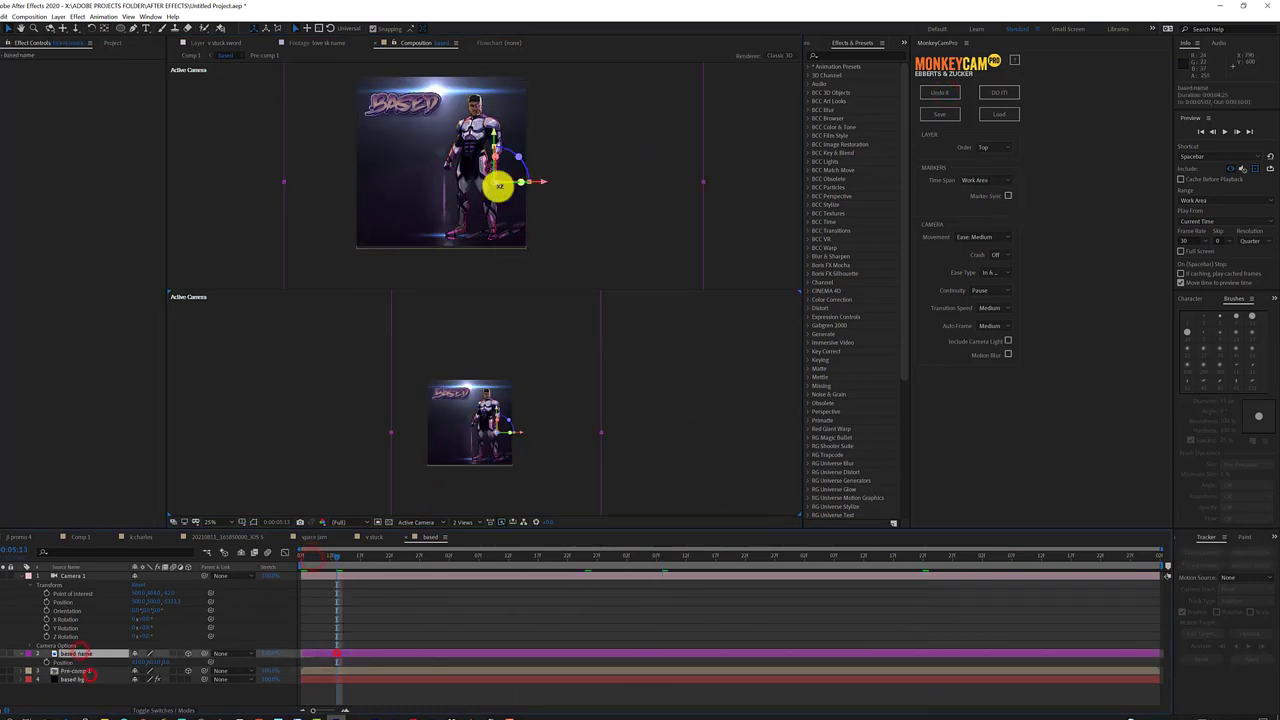
drag(497, 183, 495, 185)
drag(177, 660, 474, 177)
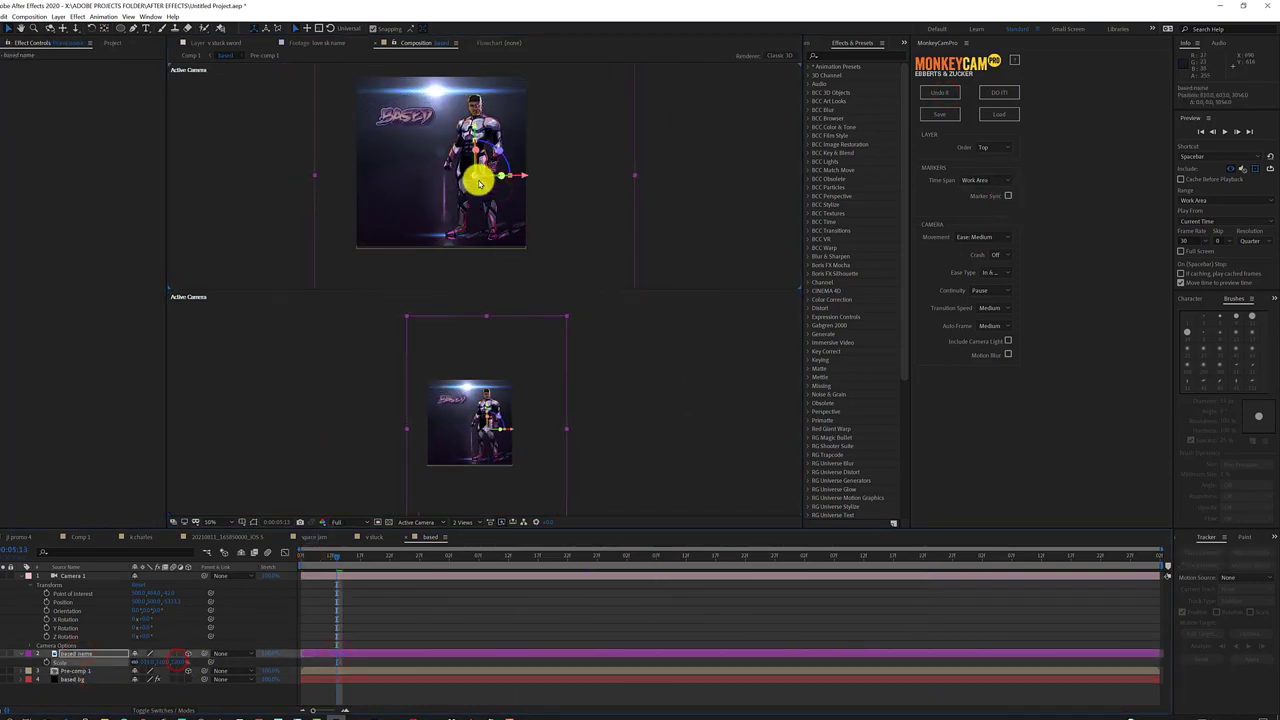
click(73, 577)
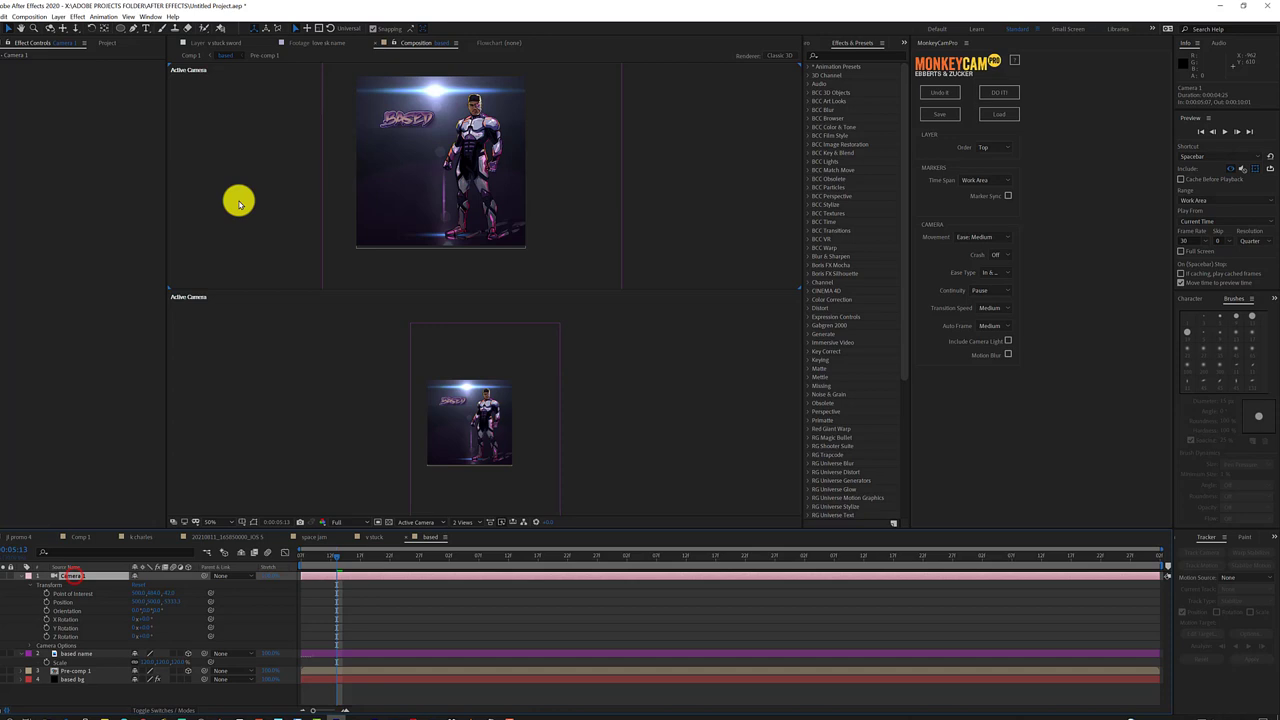
Lay out two views side by side, with the right view showing Top
click(463, 522)
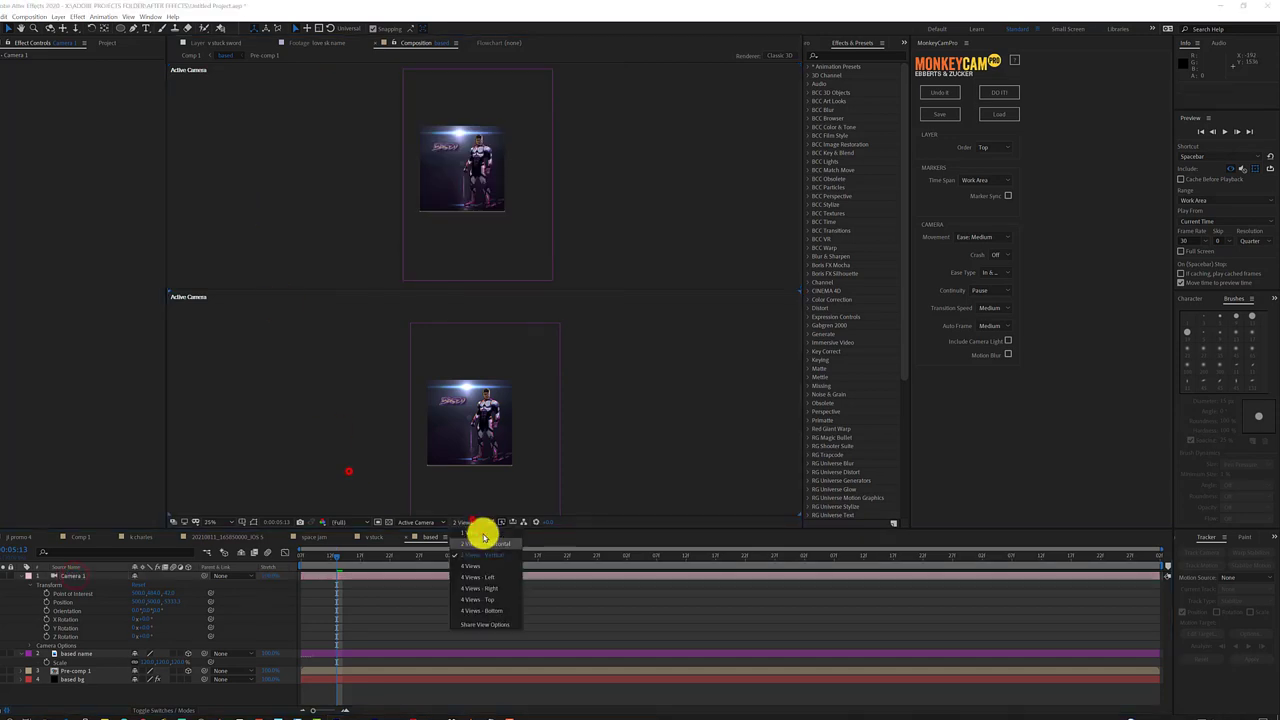
click(486, 549)
click(466, 521)
click(468, 522)
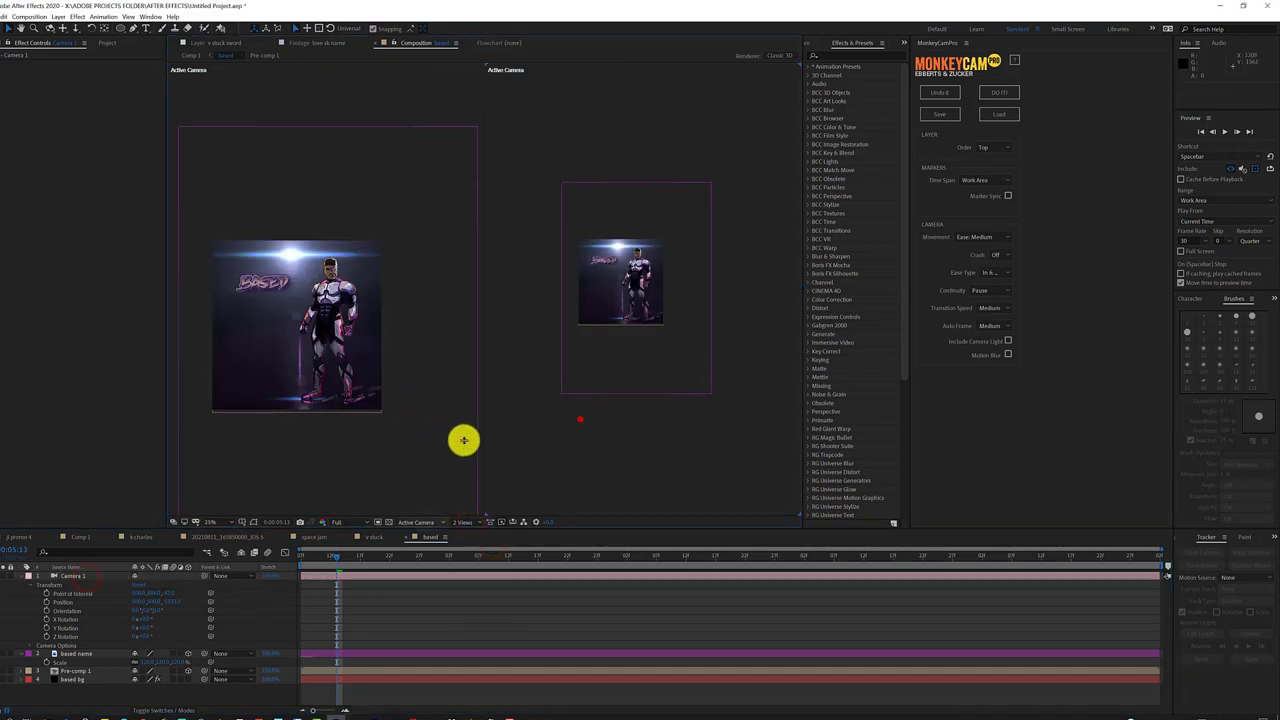
click(418, 521)
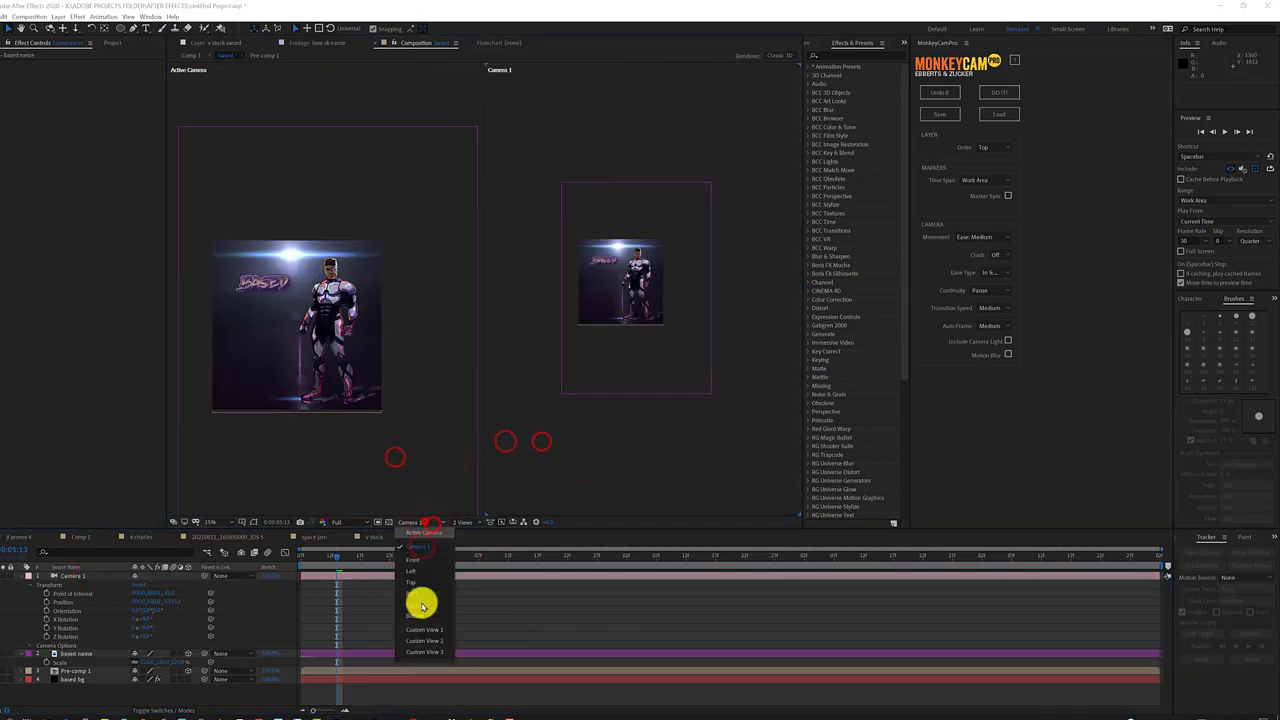
click(420, 652)
click(425, 521)
click(432, 584)
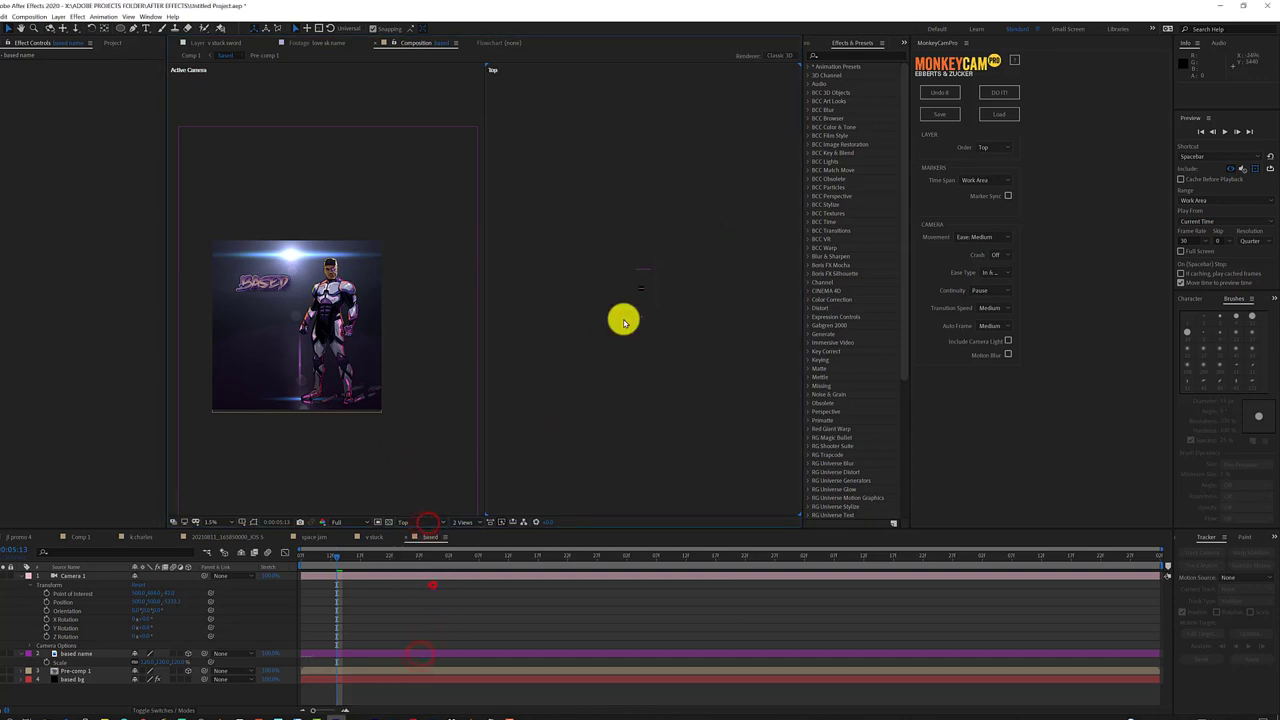
Move Camera 1 to reframe the shot and split it at the current time
click(635, 320)
click(29, 646)
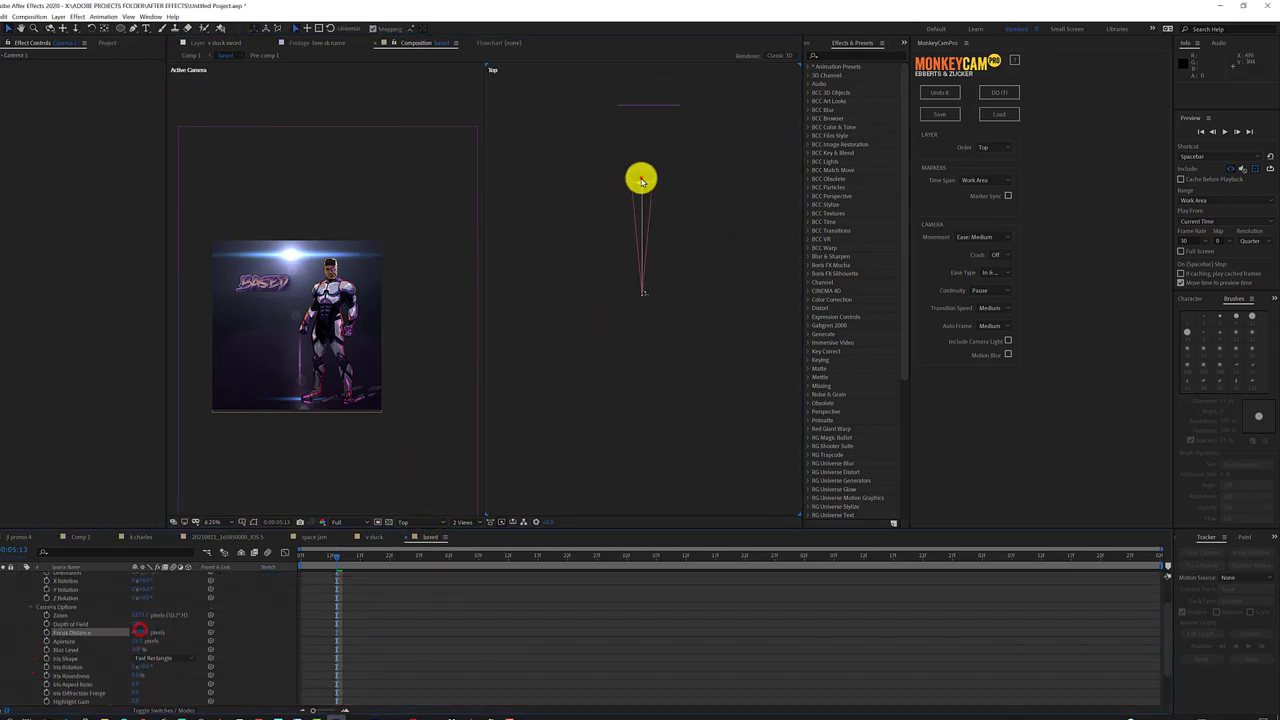
drag(640, 77, 640, 177)
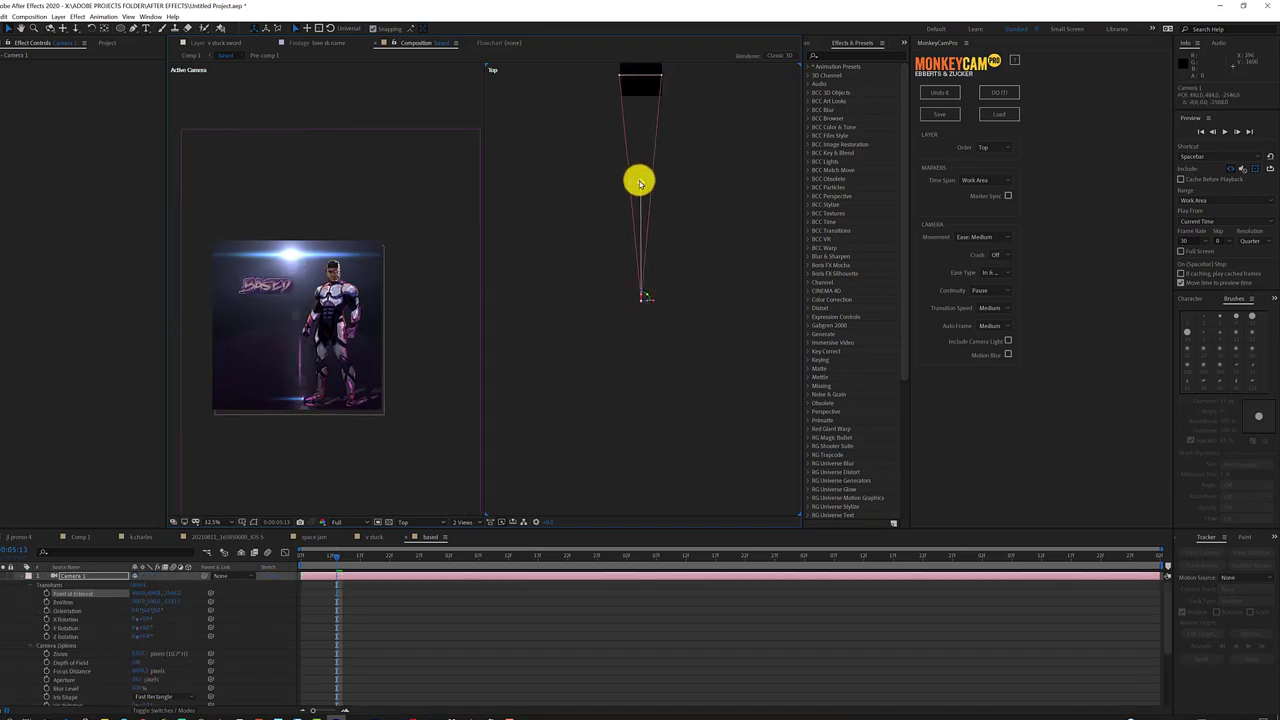
click(6, 17)
click(72, 150)
Return to an earlier frame and start adding a new camera layer
drag(337, 555, 325, 556)
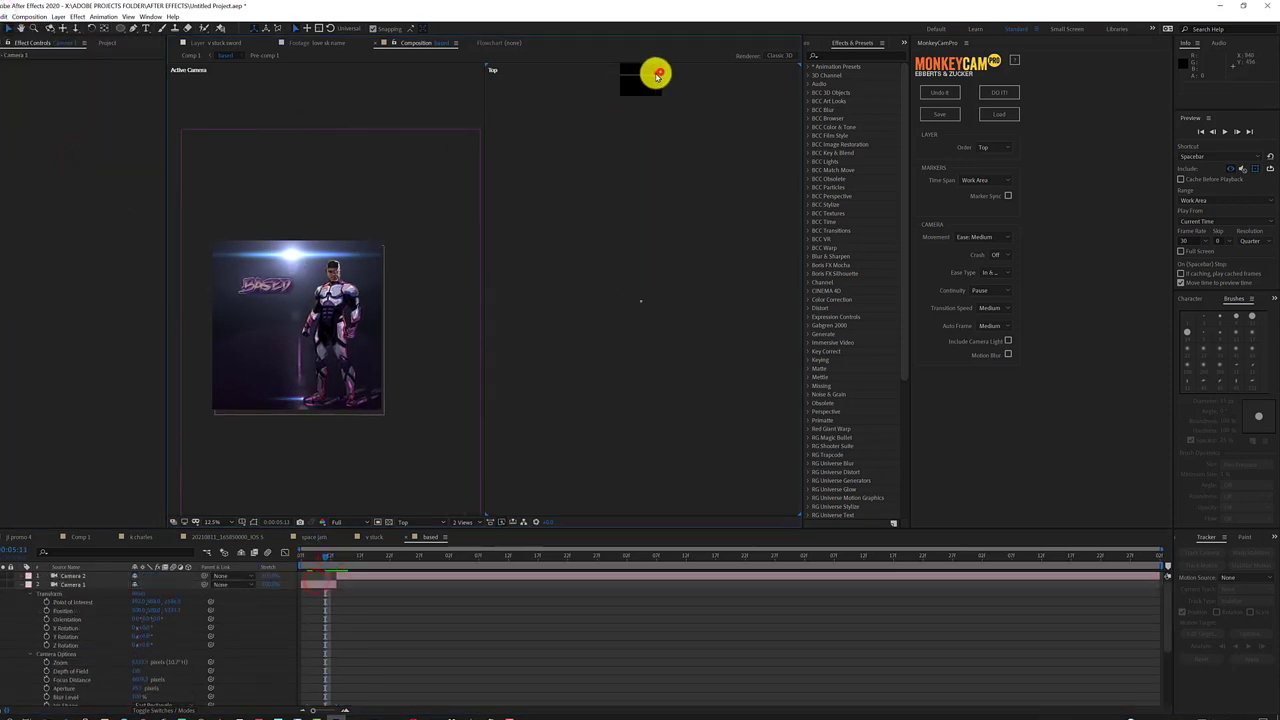
scroll(666, 409, down, 2)
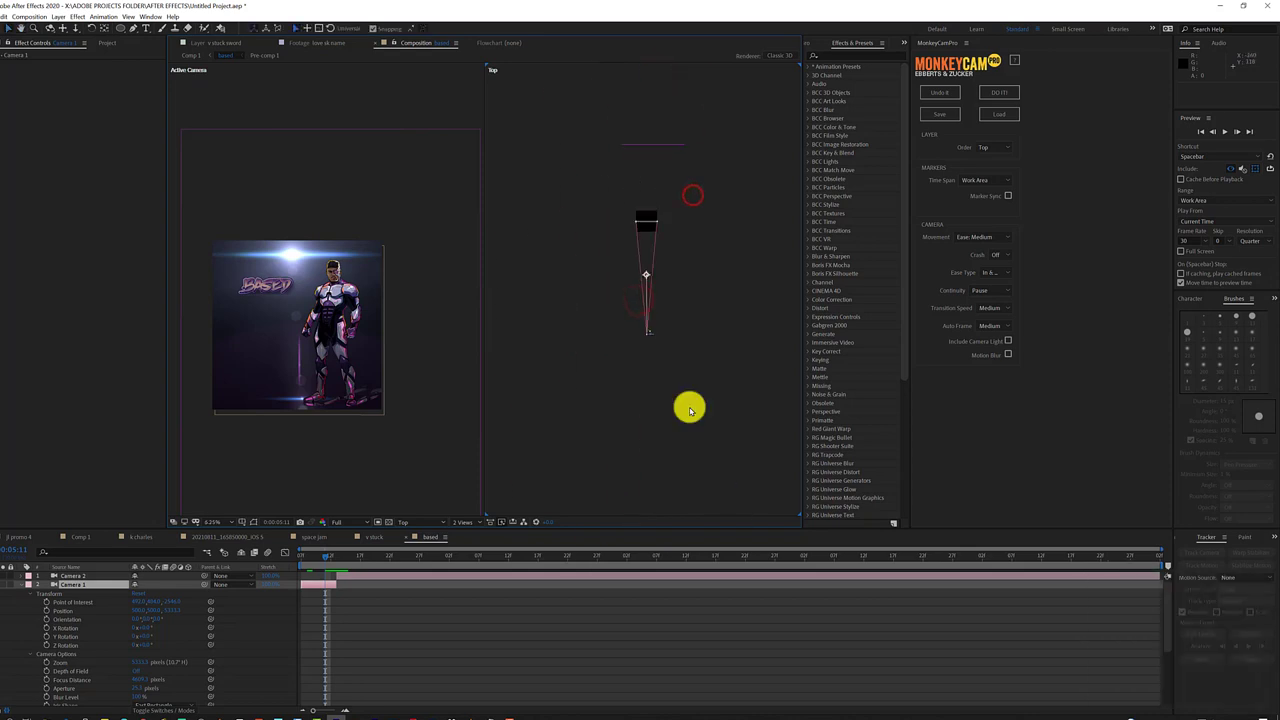
scroll(90, 676, down, 3)
click(50, 17)
click(271, 55)
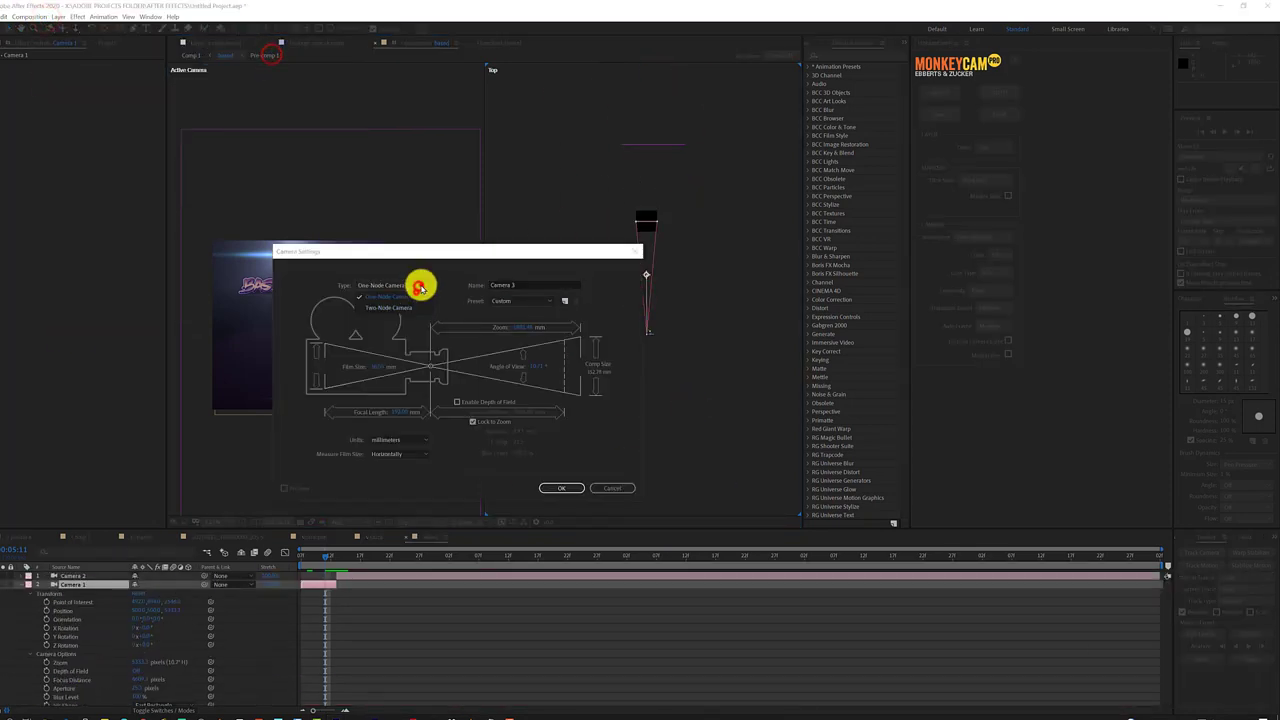
Create Camera 3, push it forward in the Top view, and move Camera 1 closer
key(Return)
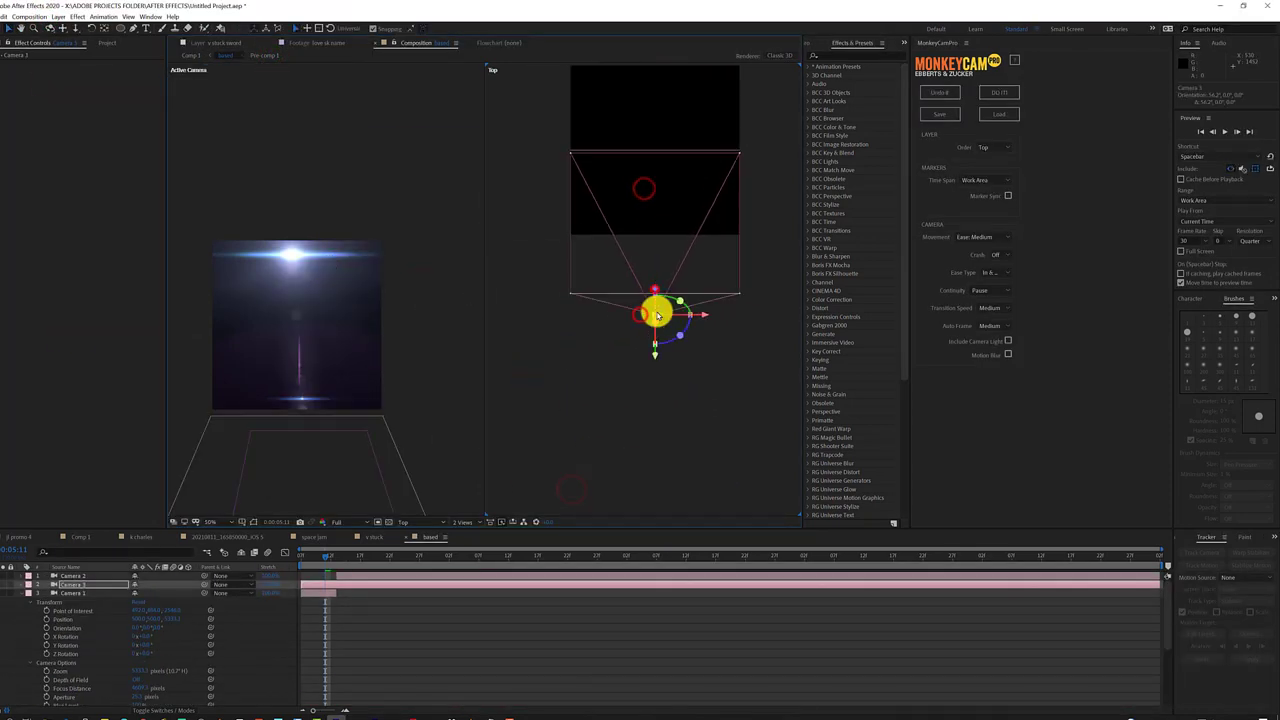
mouse_move(654, 306)
mouse_down()
mouse_move(660, 205)
mouse_move(660, 320)
mouse_up()
click(320, 593)
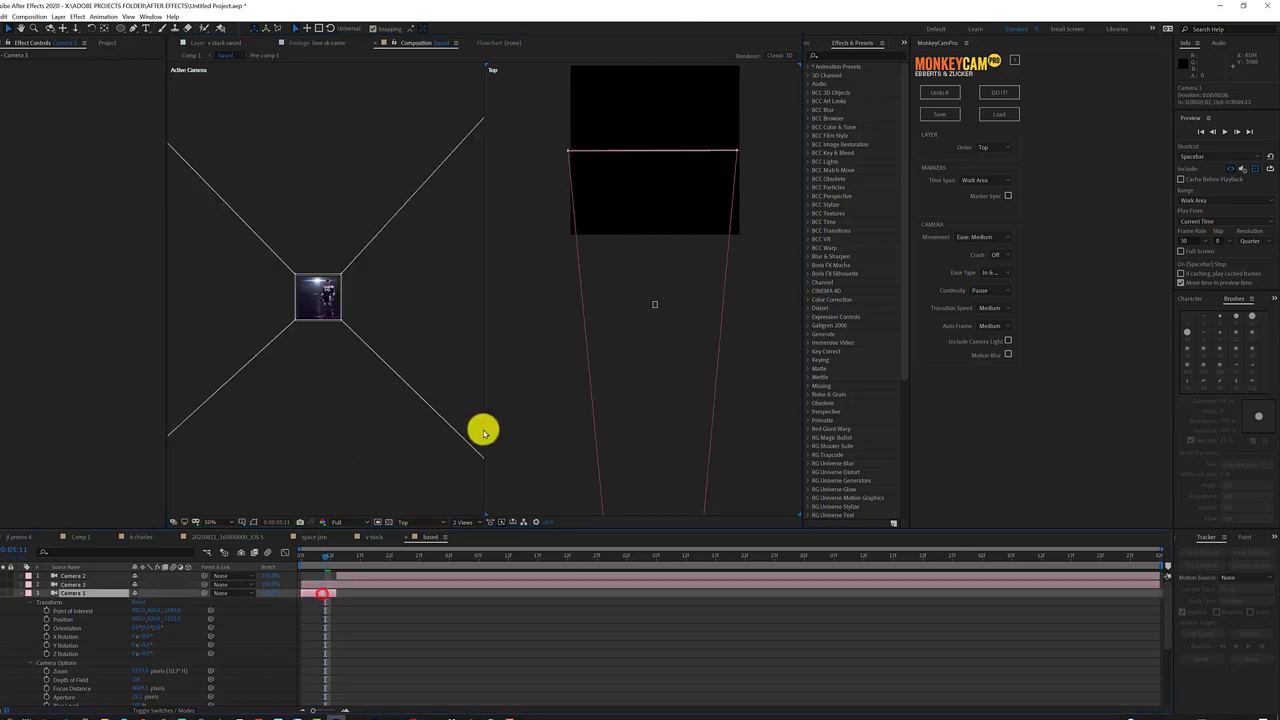
drag(134, 620, 186, 610)
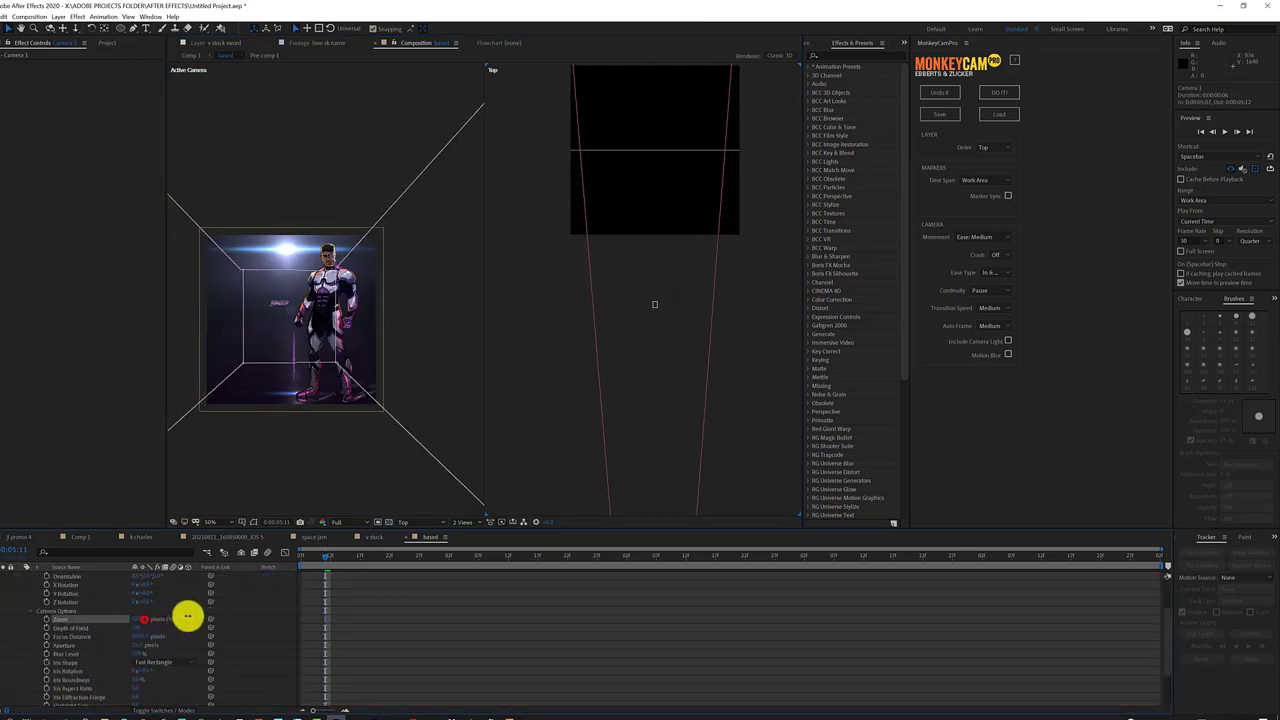
Reposition the bottom camera in the Top view and nudge Camera 1's Position value
scroll(180, 640, down, 5)
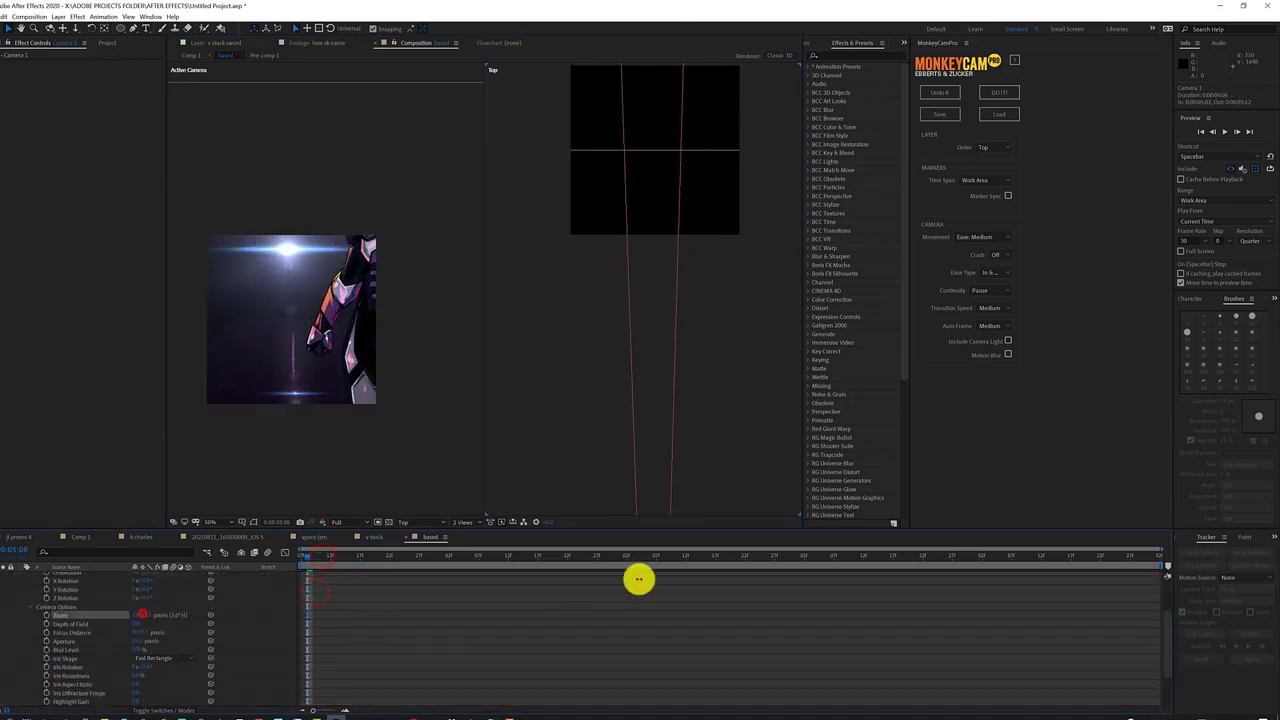
scroll(142, 607, up, 5)
scroll(329, 457, down, 4)
click(351, 443)
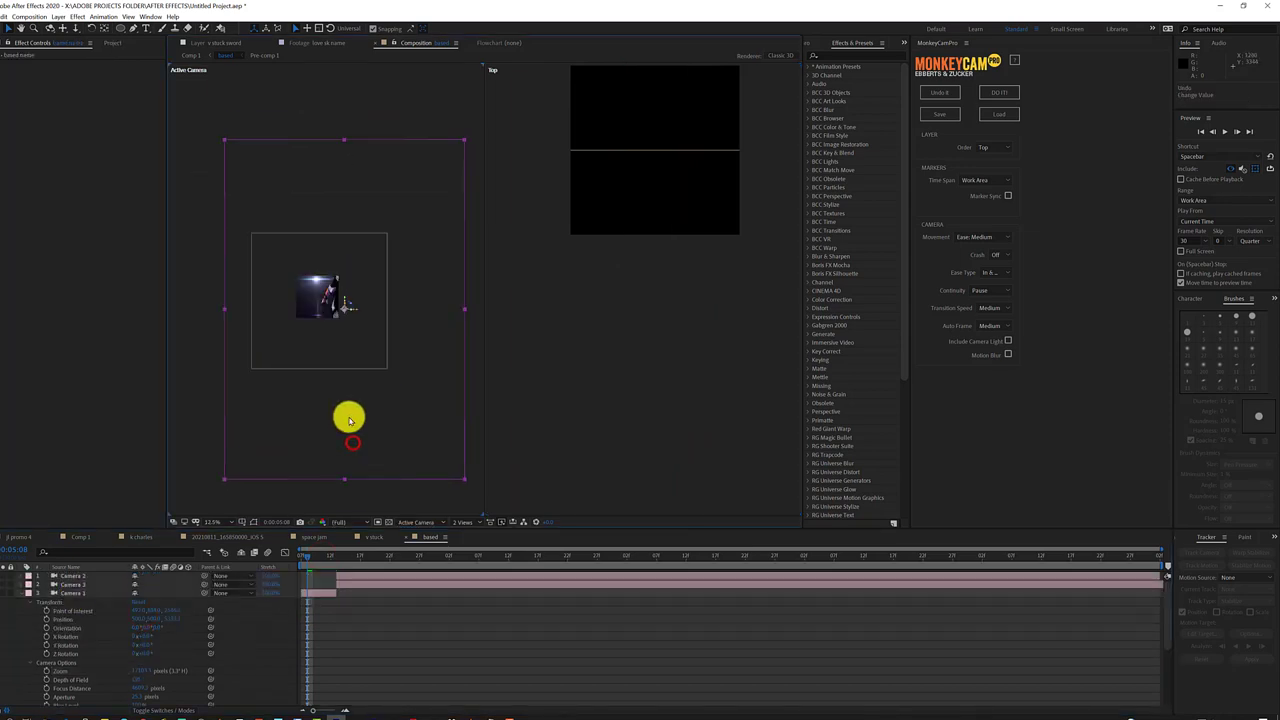
click(85, 596)
click(551, 306)
drag(643, 380, 620, 414)
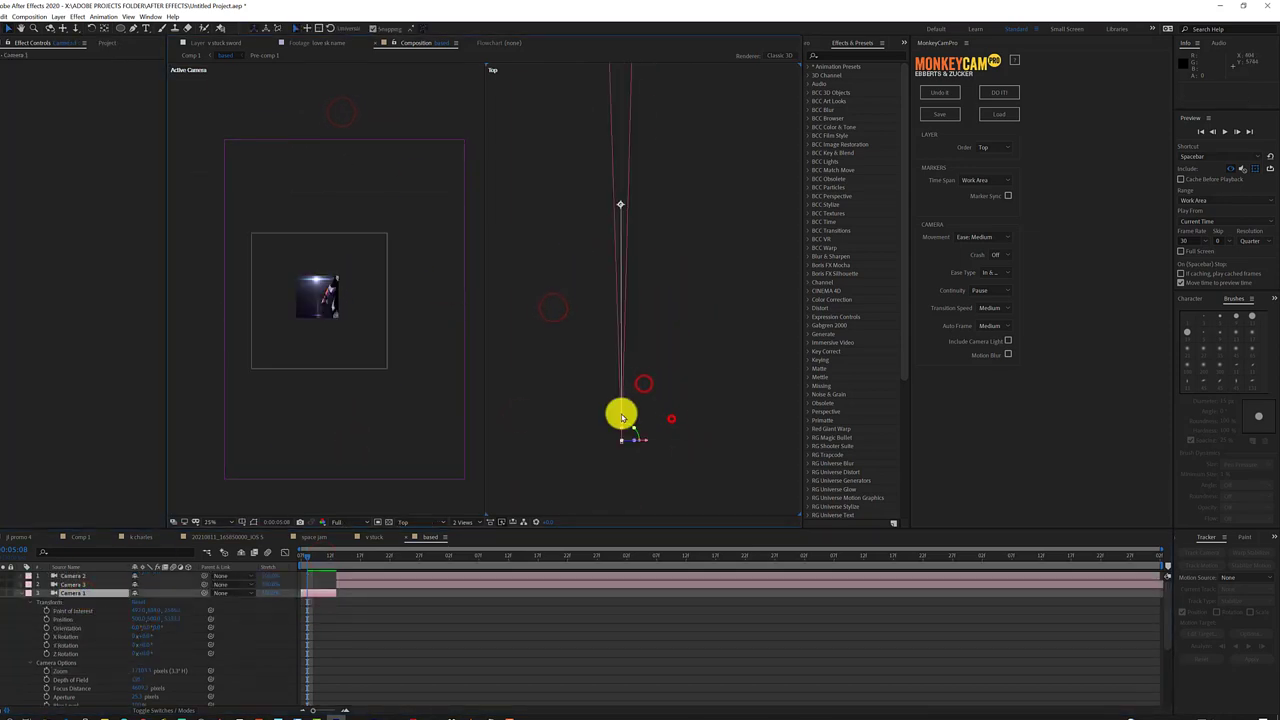
mouse_move(647, 362)
mouse_down()
mouse_move(634, 434)
mouse_move(626, 374)
mouse_up()
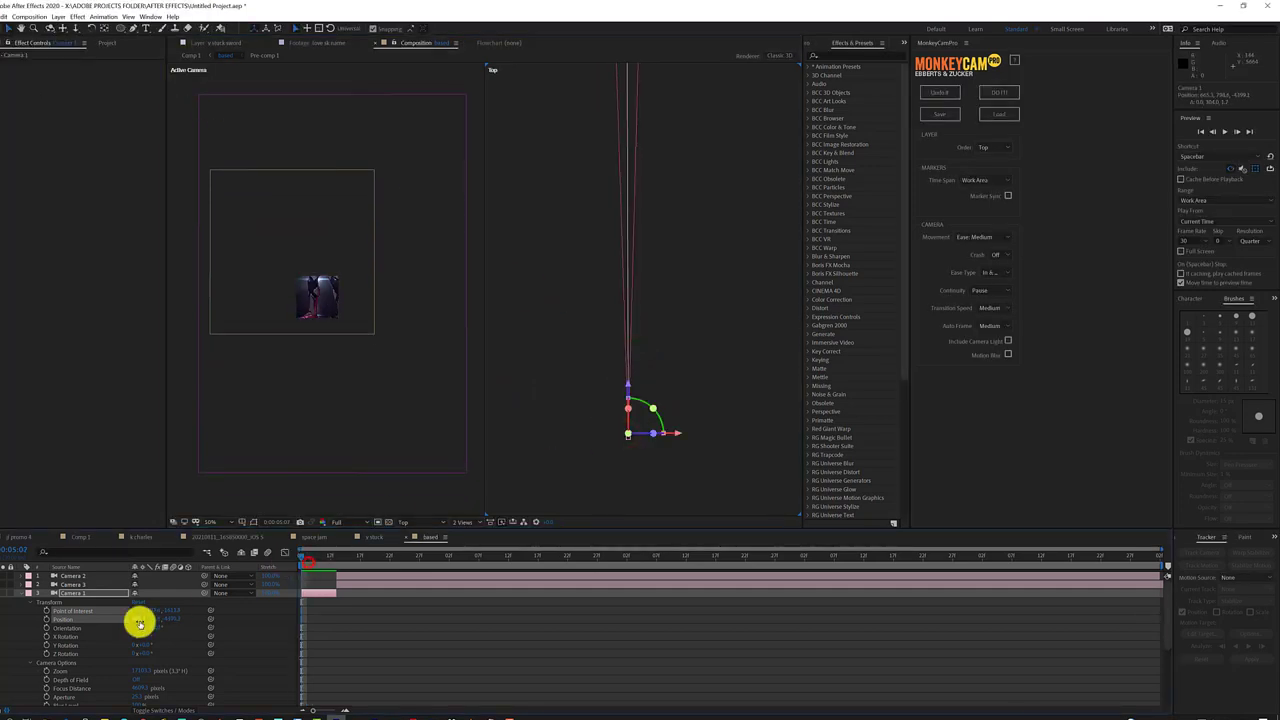
drag(139, 624, 50, 622)
Enter an exact Position for Camera 1 and move to around frame 13
double_click(325, 617)
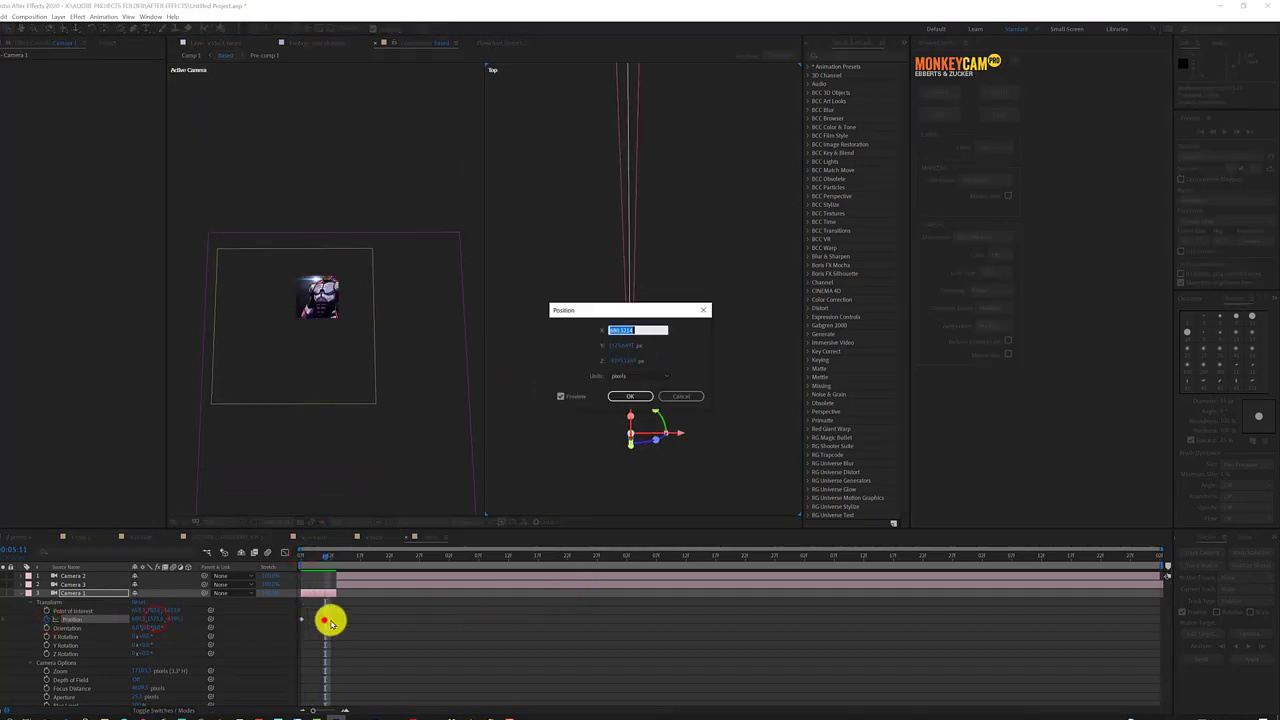
click(674, 394)
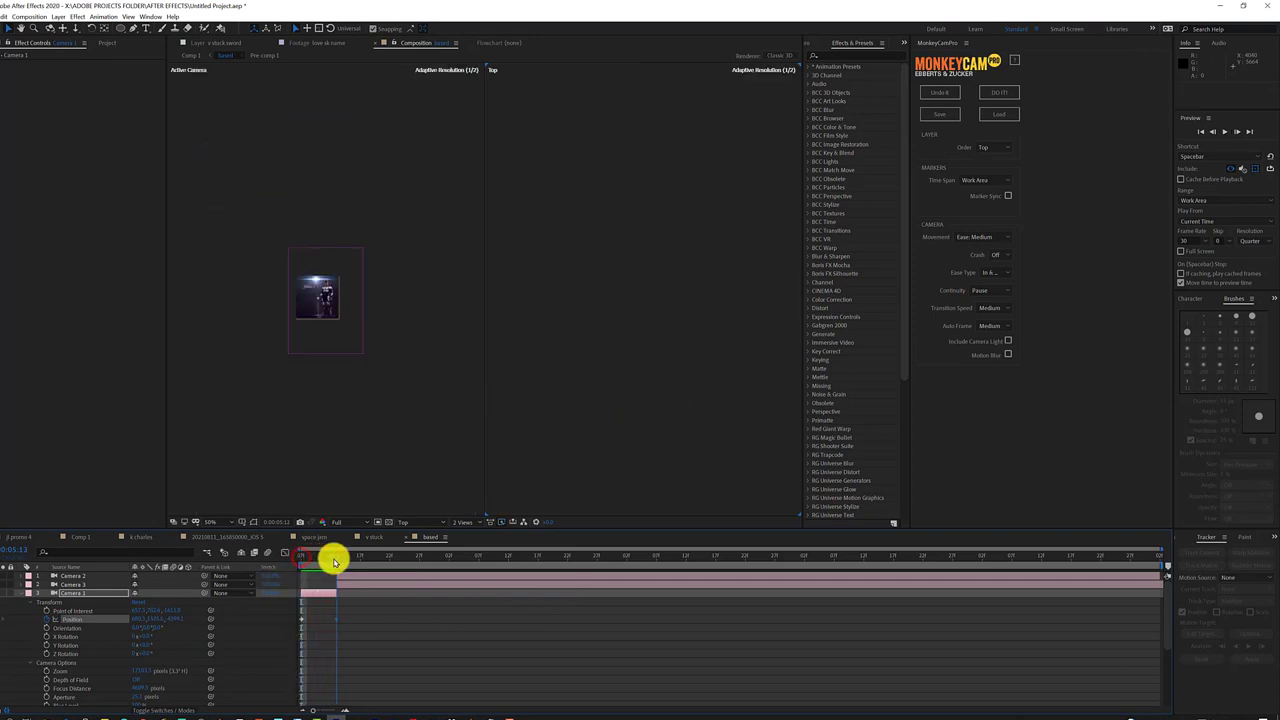
mouse_move(333, 561)
mouse_down()
mouse_move(340, 580)
mouse_move(330, 558)
mouse_up()
Move Camera 2 to a new spot in the Top view and rotate it to angle the shot
click(103, 578)
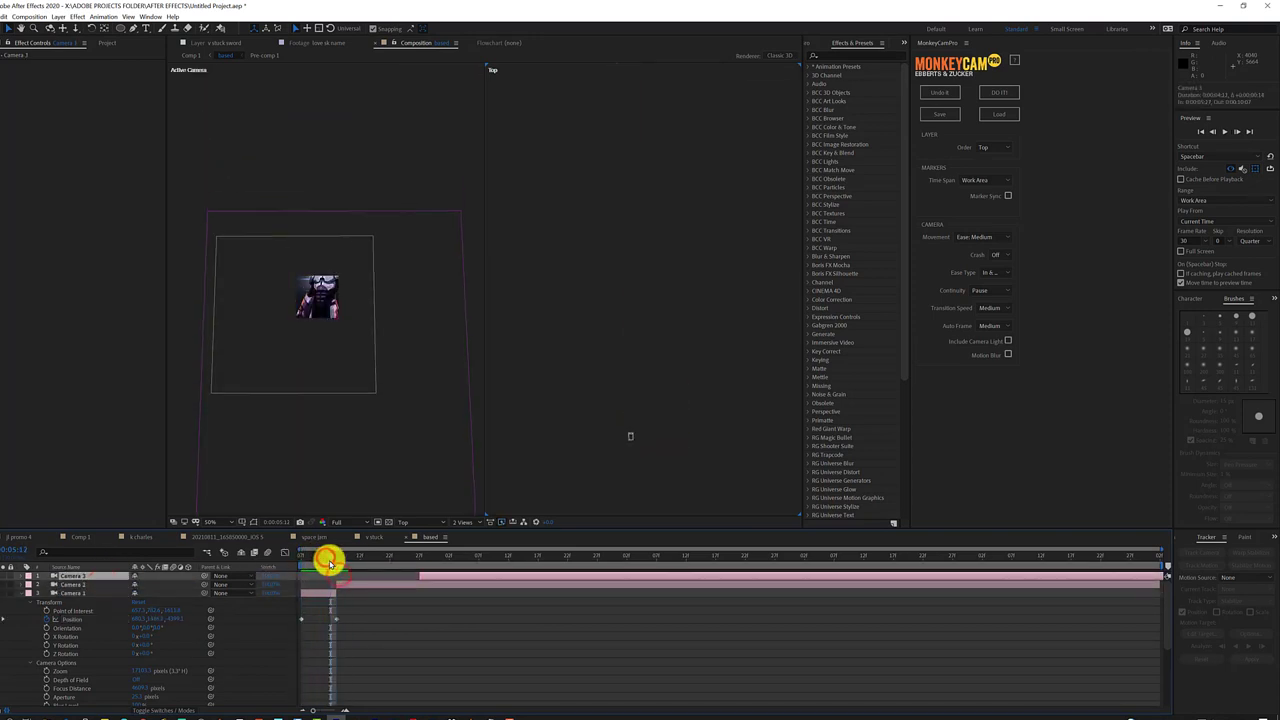
click(355, 585)
mouse_move(620, 350)
mouse_down()
mouse_move(630, 314)
mouse_move(534, 268)
mouse_up()
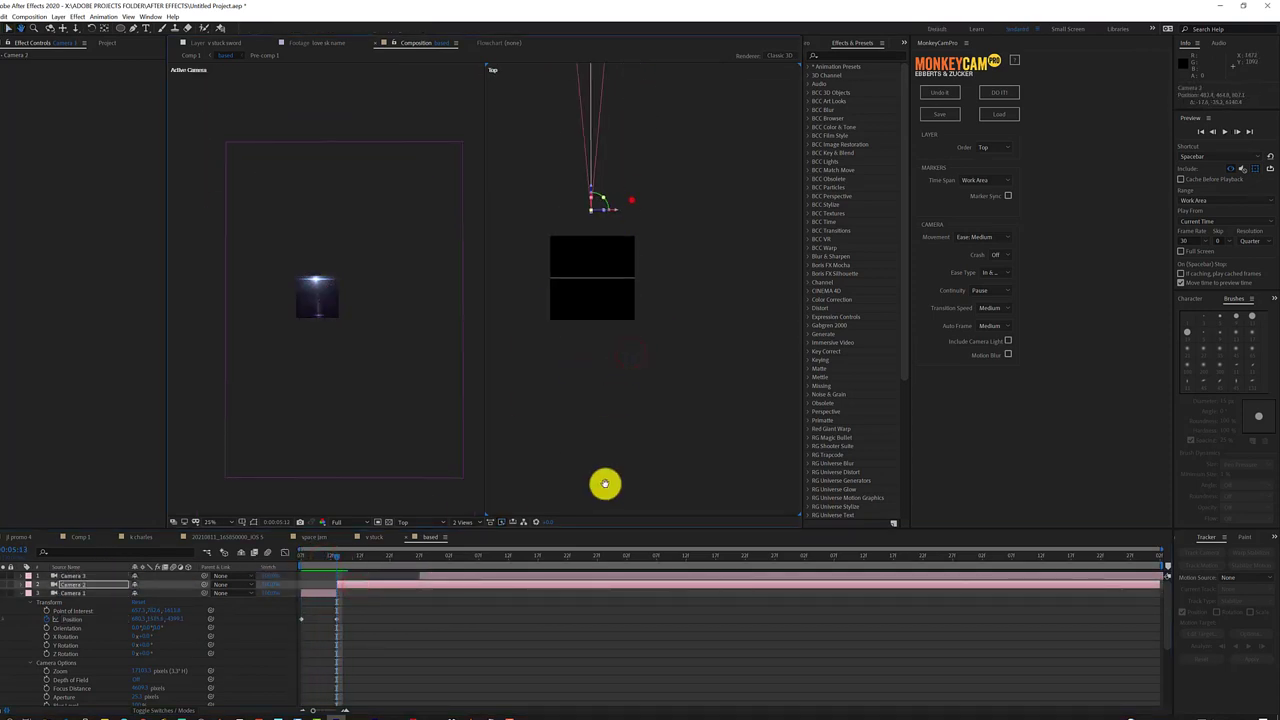
scroll(603, 483, up, 3)
click(614, 296)
mouse_move(601, 300)
mouse_down()
mouse_move(712, 320)
mouse_move(608, 394)
mouse_up()
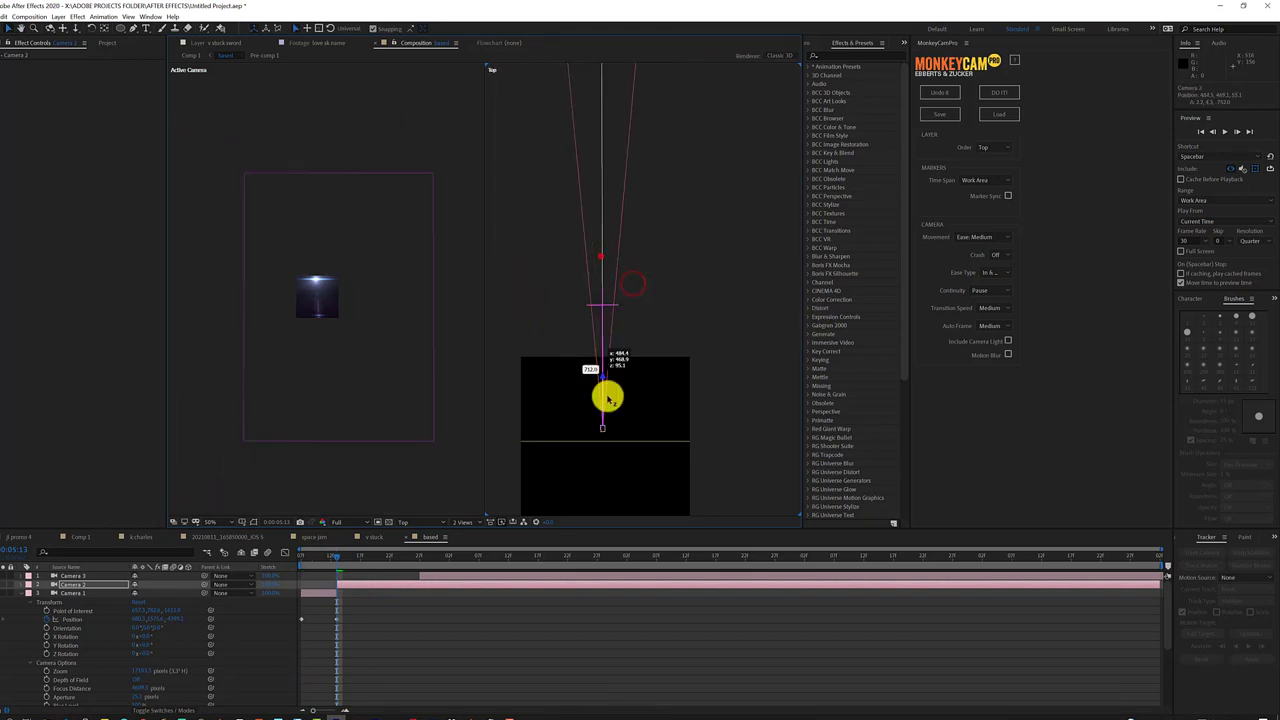
scroll(557, 600, down, 5)
click(557, 675)
scroll(643, 200, down, 4)
Move the based name layer right and down, then rotate it
drag(643, 173, 654, 183)
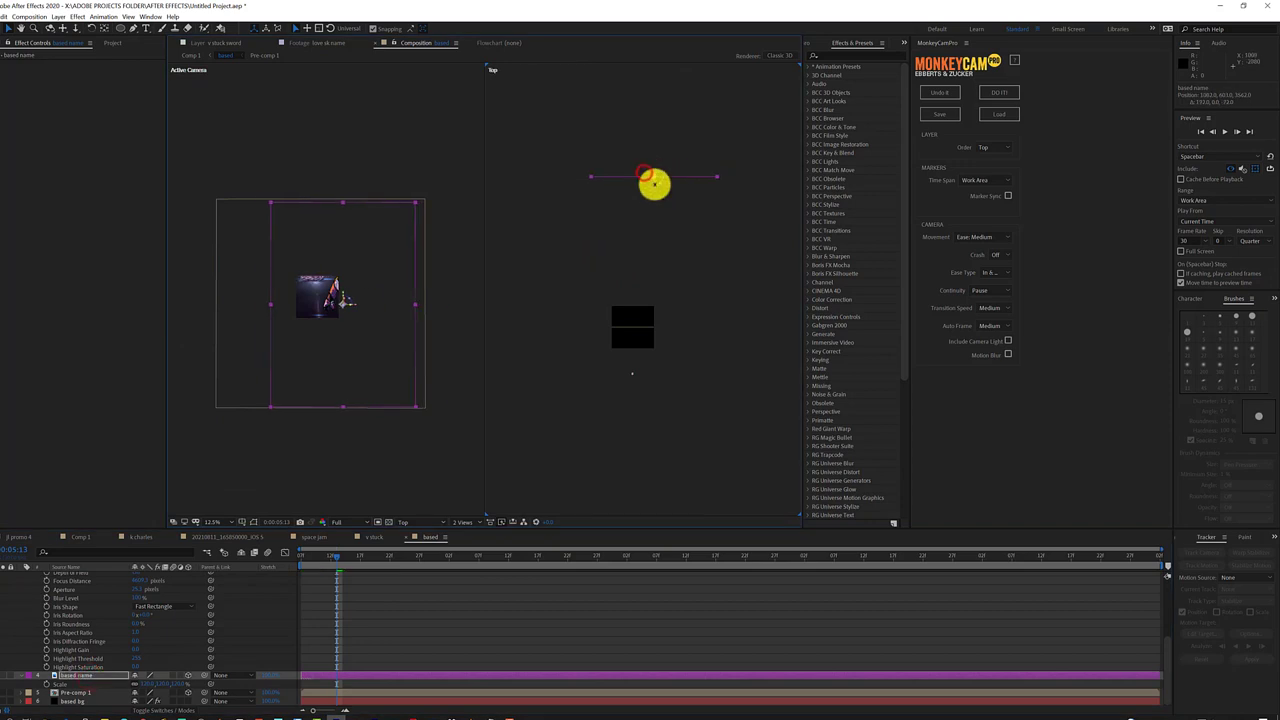
scroll(718, 186, up, 4)
drag(657, 314, 656, 246)
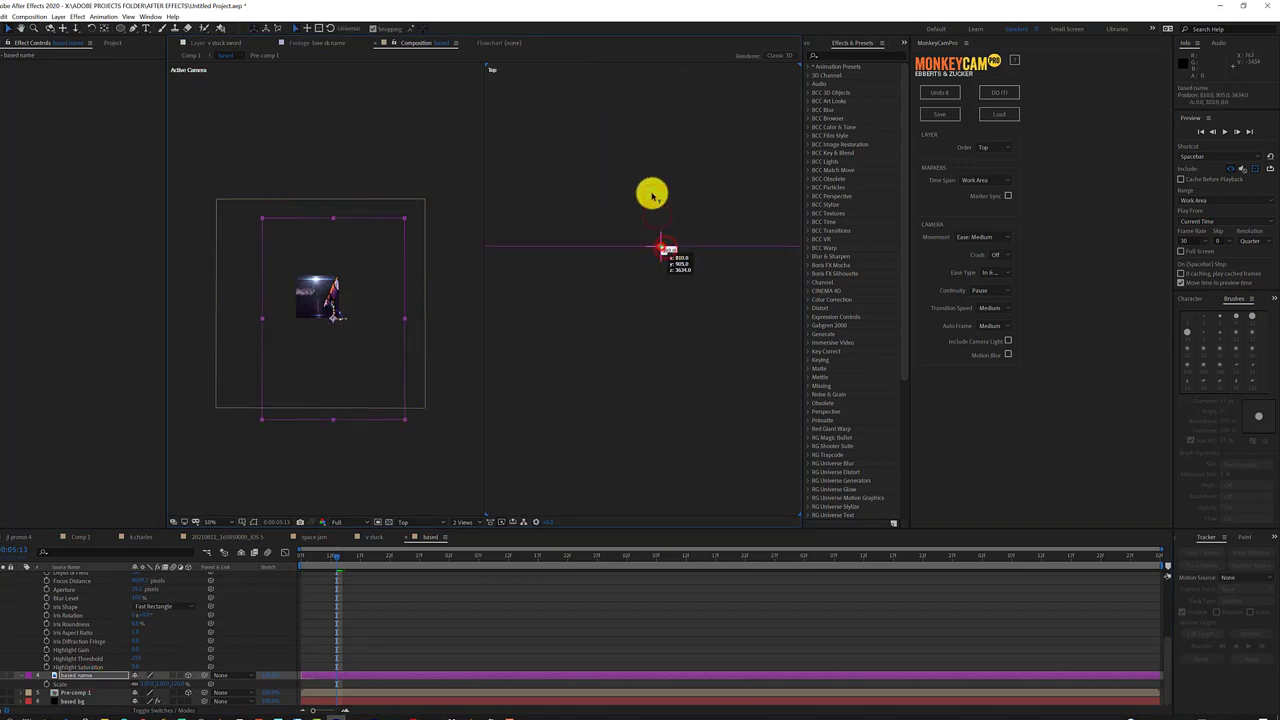
At 0:00:05:22, delete Camera 2
drag(337, 558, 392, 572)
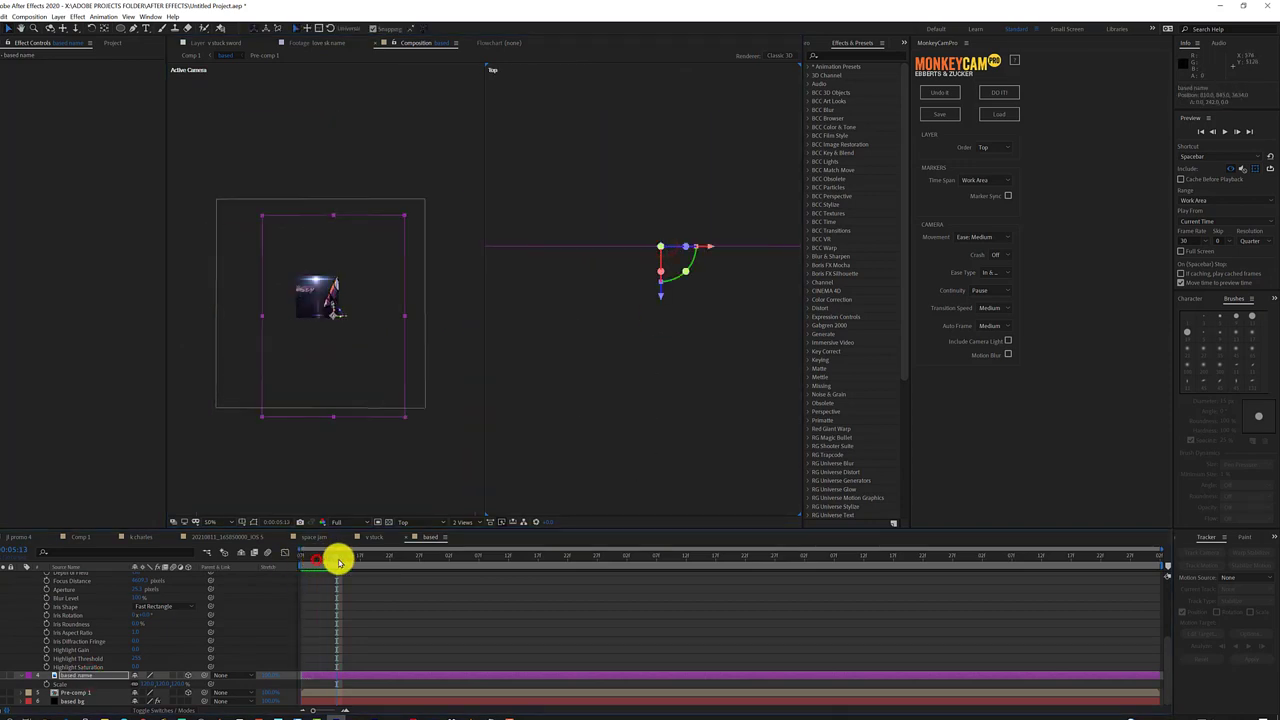
scroll(314, 614, up, 5)
click(634, 481)
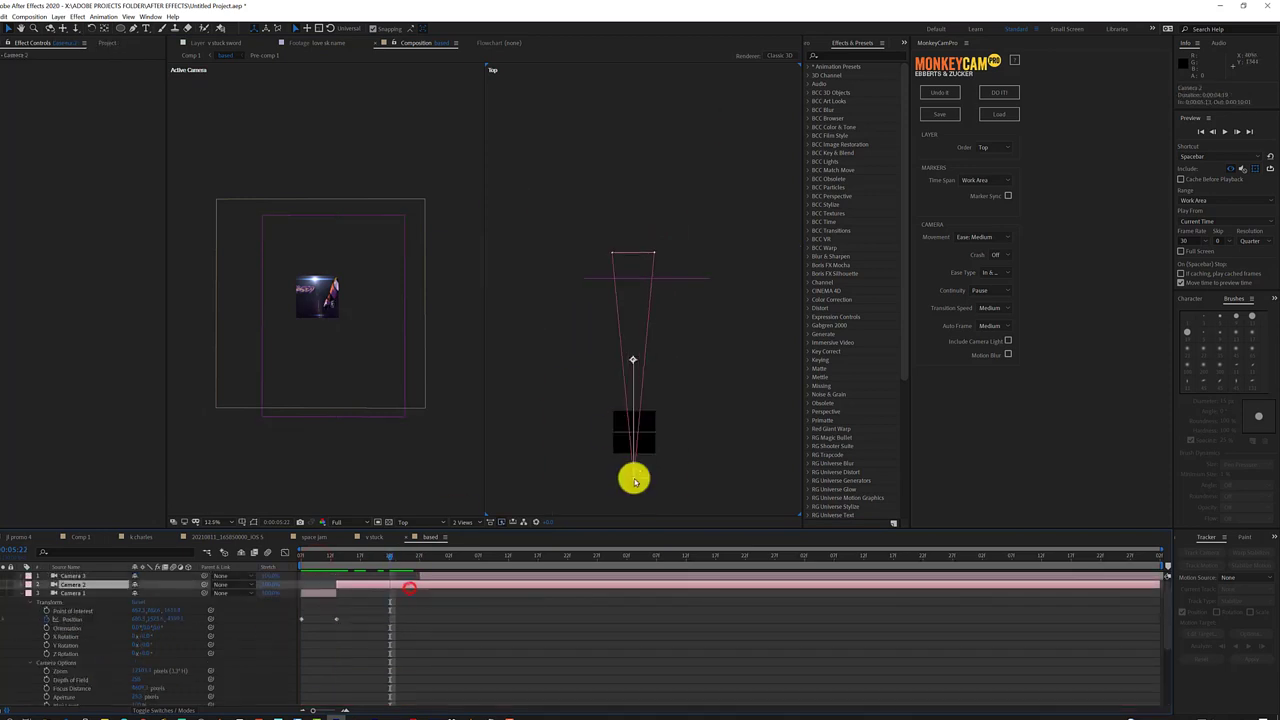
key(Delete)
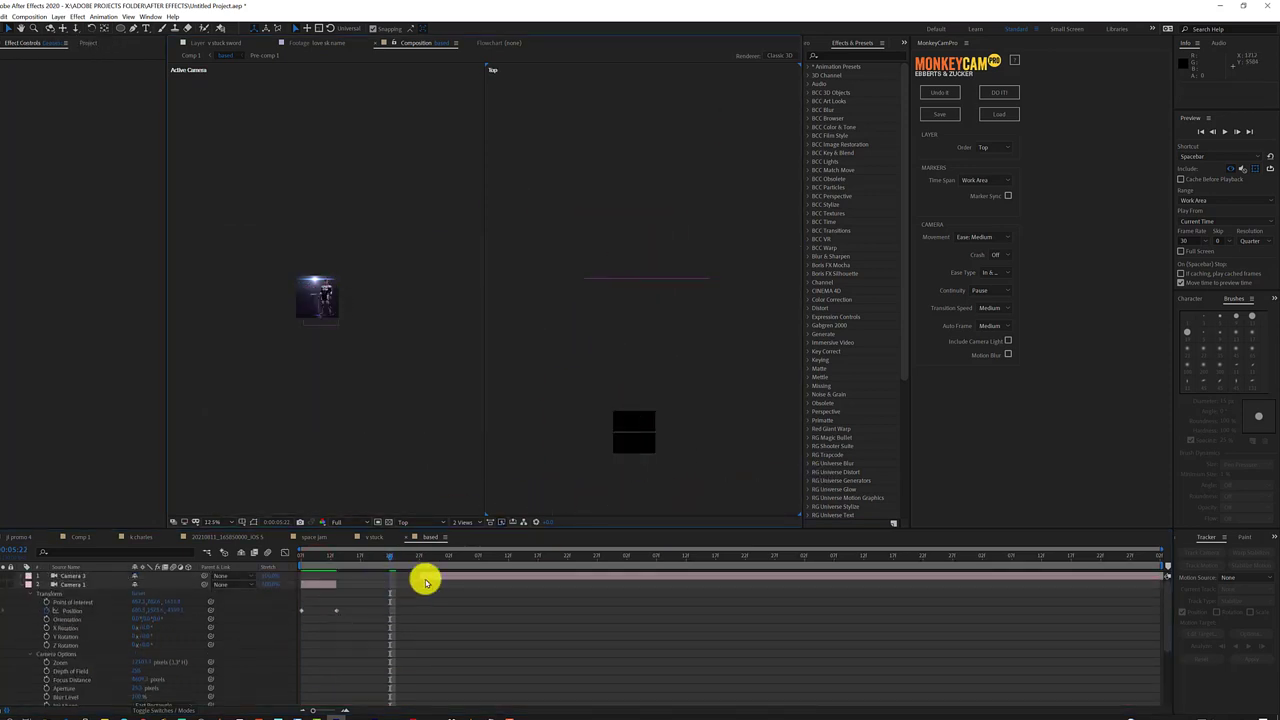
click(376, 557)
Move the based name layer below Pre-comp 1 in the layer stack
scroll(200, 640, down, 5)
click(160, 678)
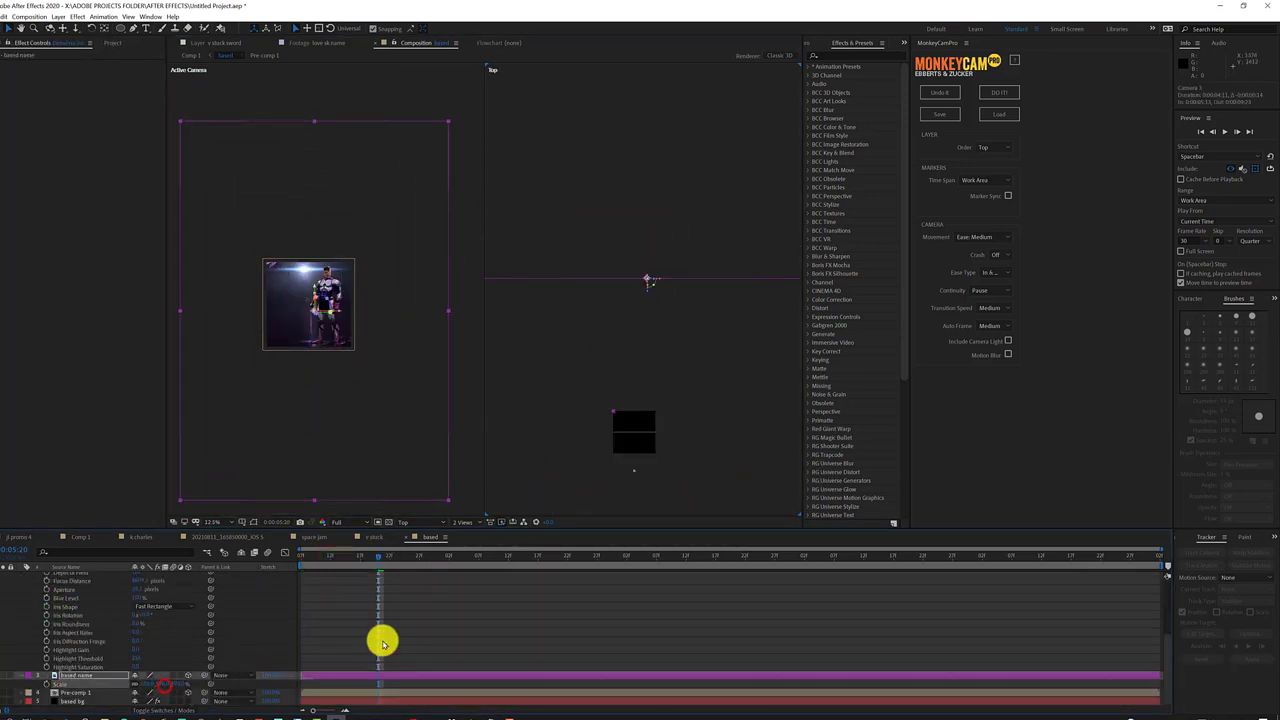
drag(80, 674, 70, 699)
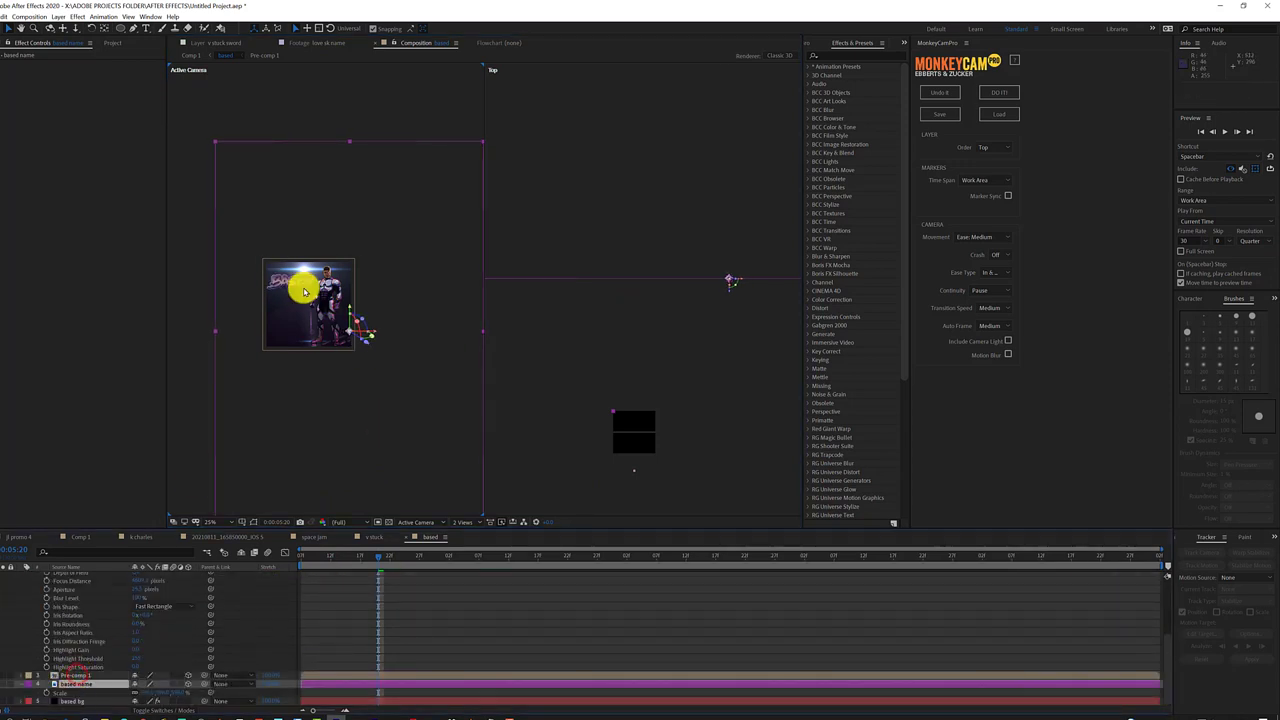
Move the camera up toward the BASED title in the Top view
click(652, 418)
drag(641, 451, 620, 168)
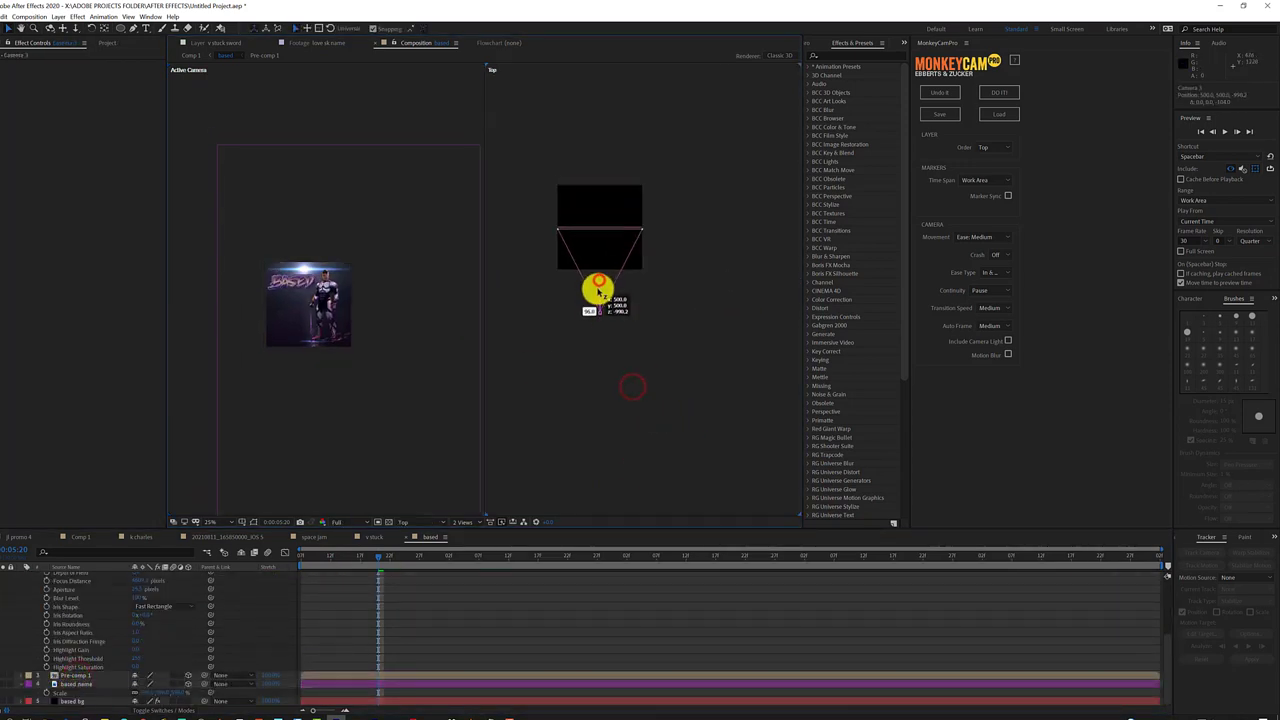
drag(538, 178, 532, 172)
scroll(240, 631, up, 5)
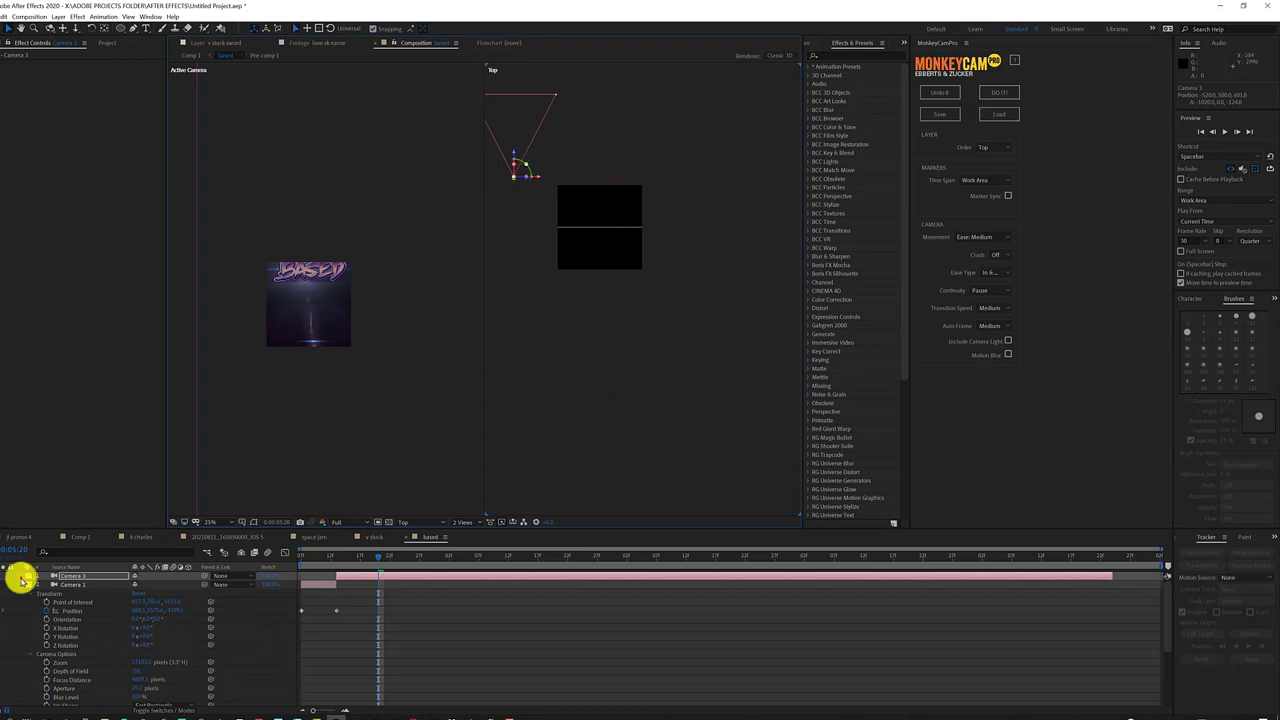
Adjust the camera's position around 0:00:05:14, then split the camera layer
click(23, 586)
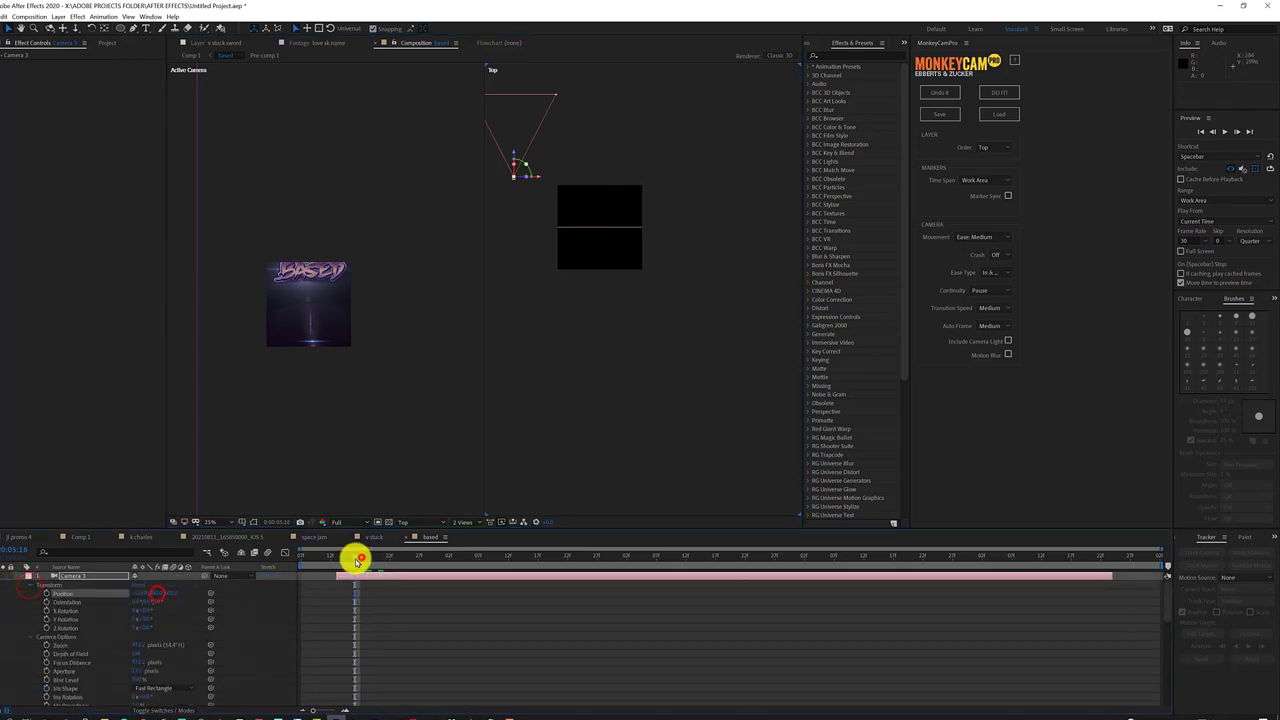
mouse_move(168, 593)
mouse_down()
mouse_move(110, 607)
mouse_move(175, 583)
mouse_up()
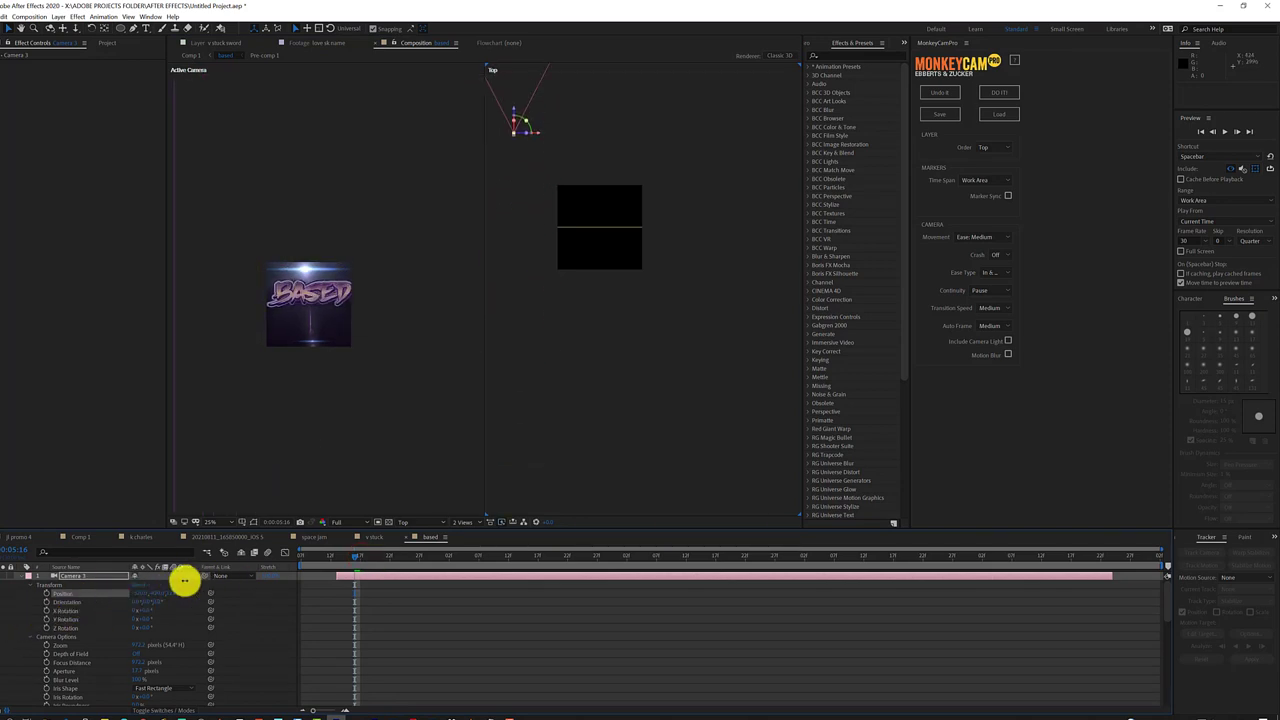
click(341, 564)
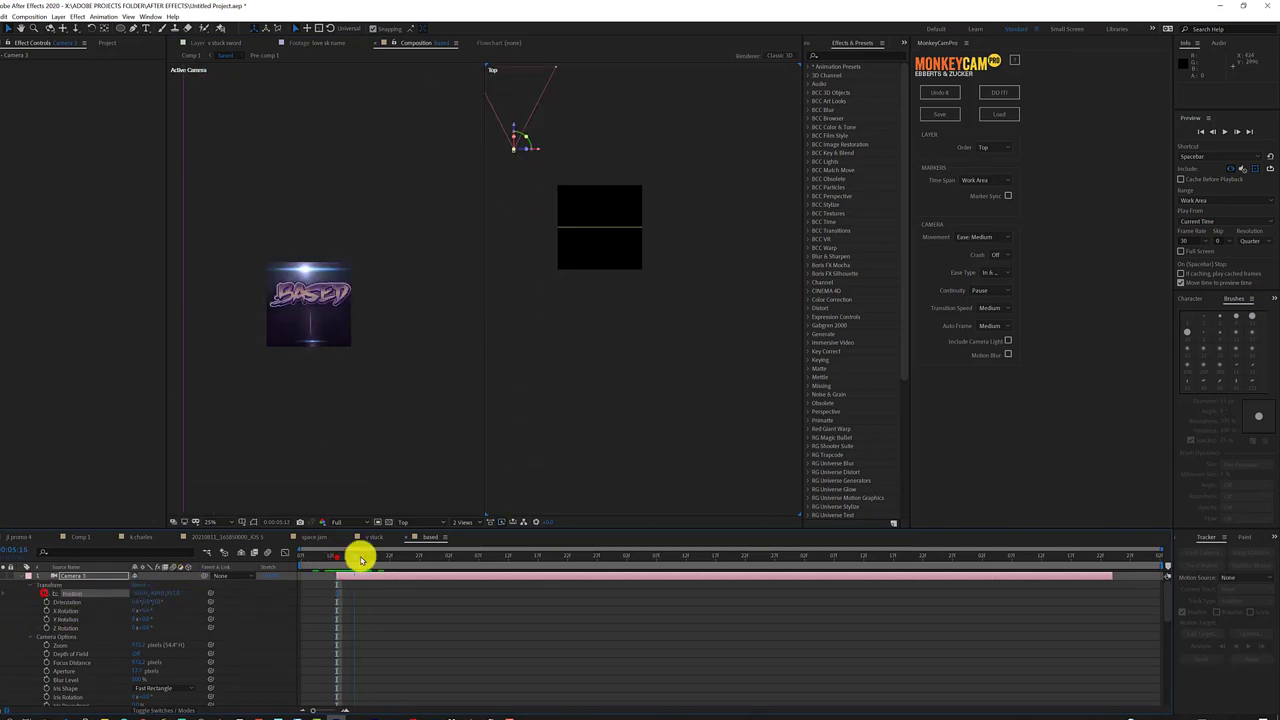
click(390, 556)
drag(150, 593, 123, 600)
click(5, 17)
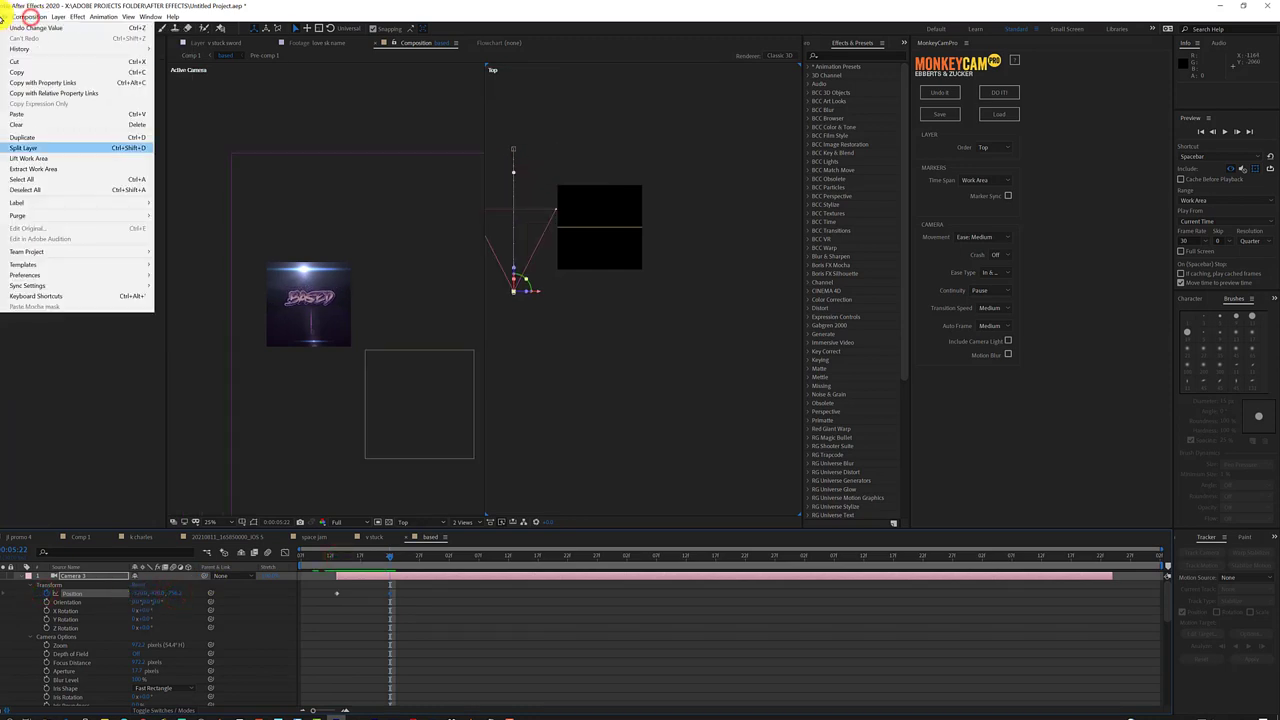
click(91, 148)
Push Camera 3 closer to the BASED title and preview the shot
click(300, 553)
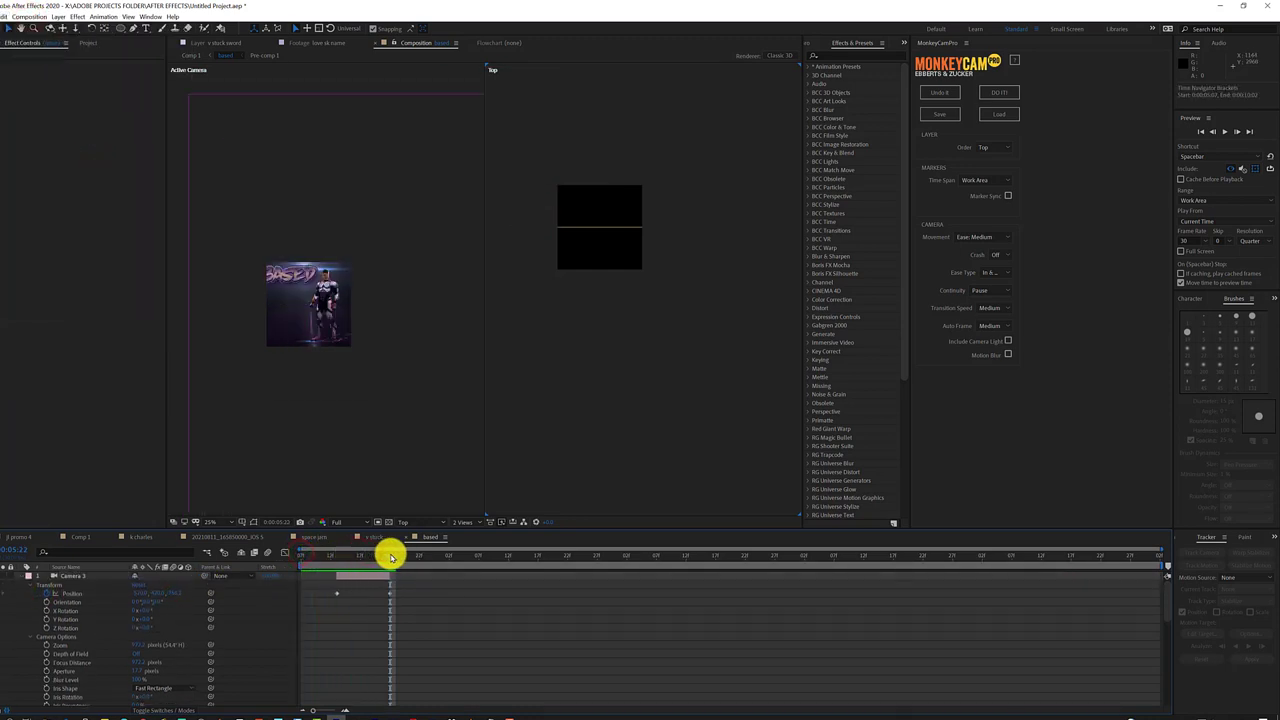
click(349, 577)
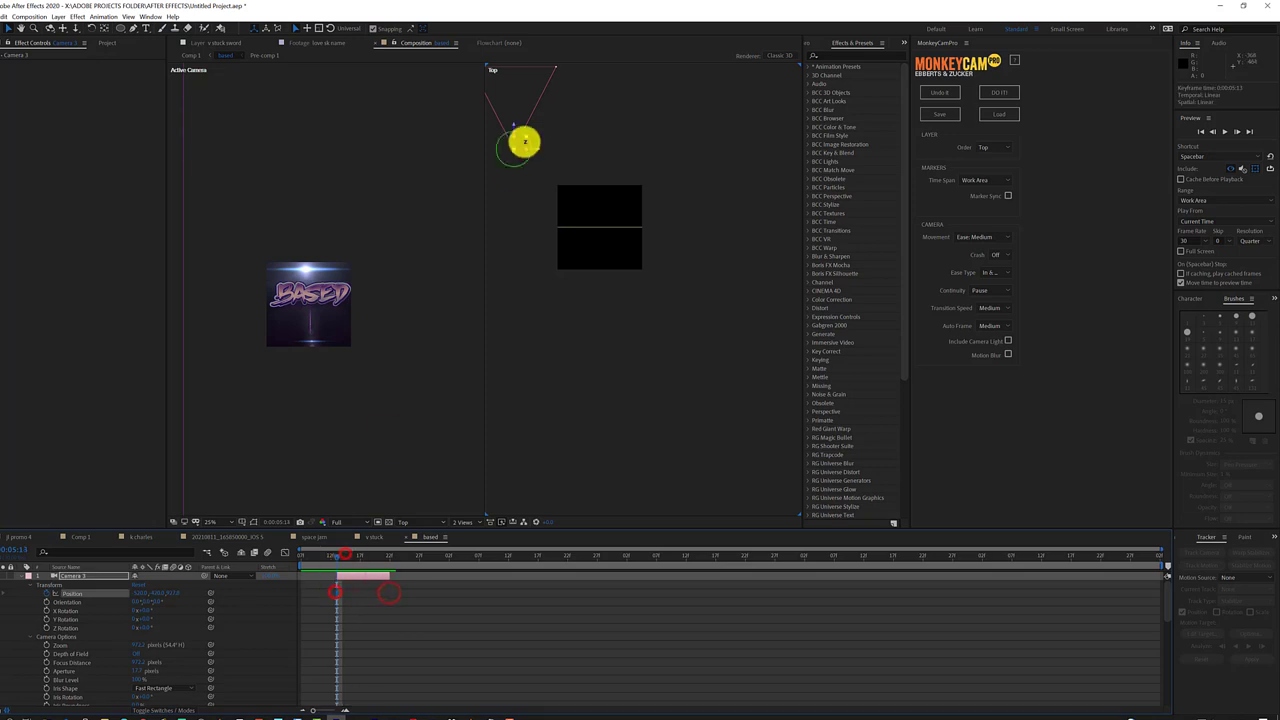
drag(524, 143, 537, 5)
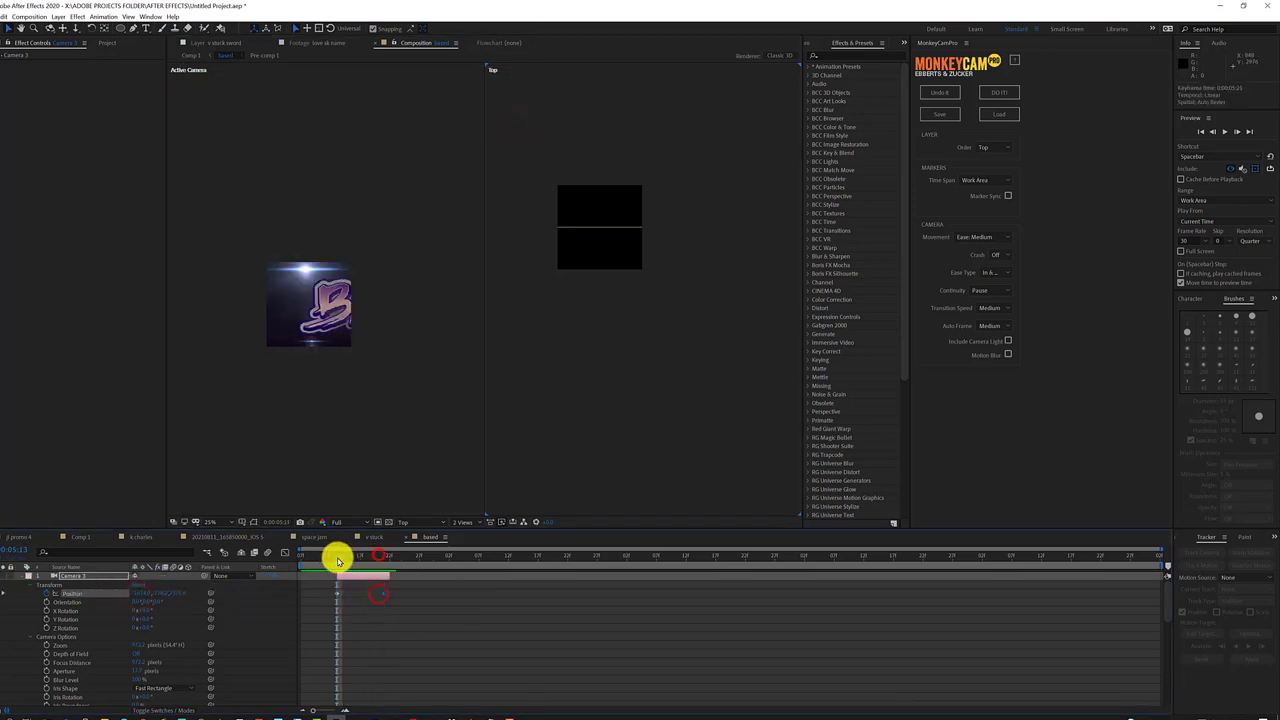
mouse_move(338, 561)
mouse_down()
mouse_move(372, 559)
mouse_move(411, 607)
mouse_up()
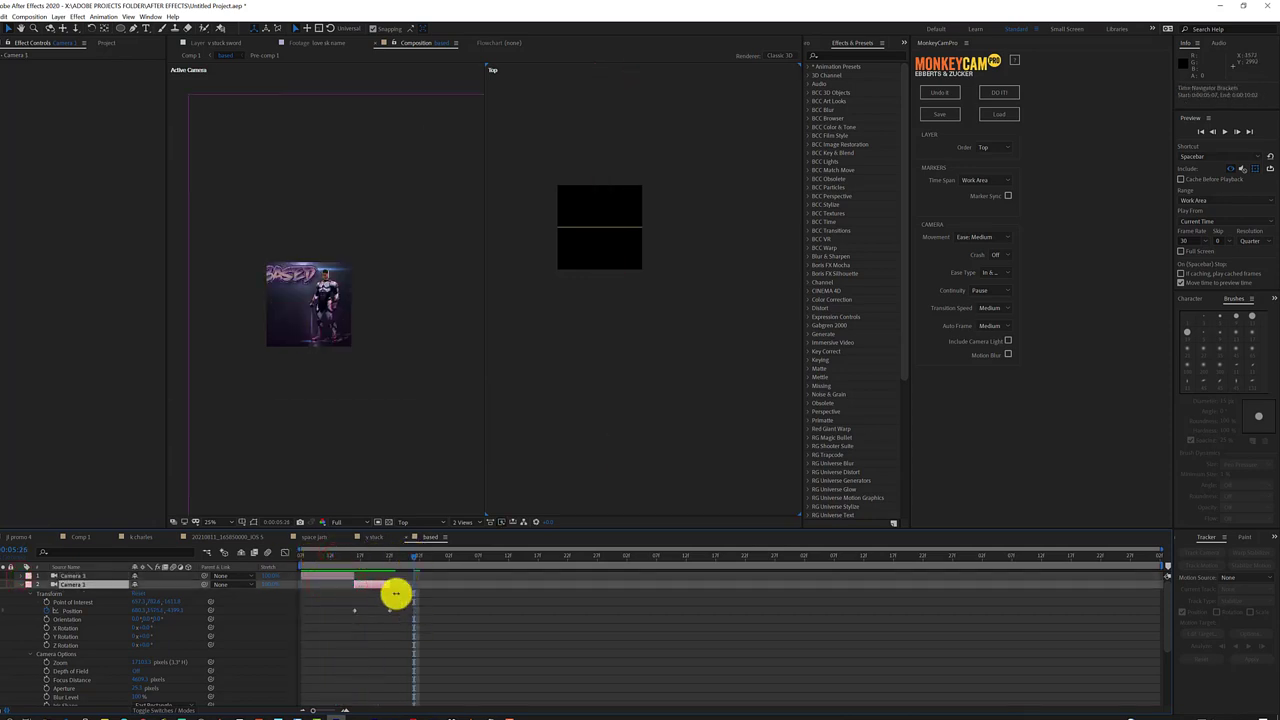
Add a new Camera 4 and return the current time to the start
click(57, 17)
click(277, 51)
click(551, 487)
click(302, 587)
drag(390, 555, 352, 565)
drag(442, 562, 279, 570)
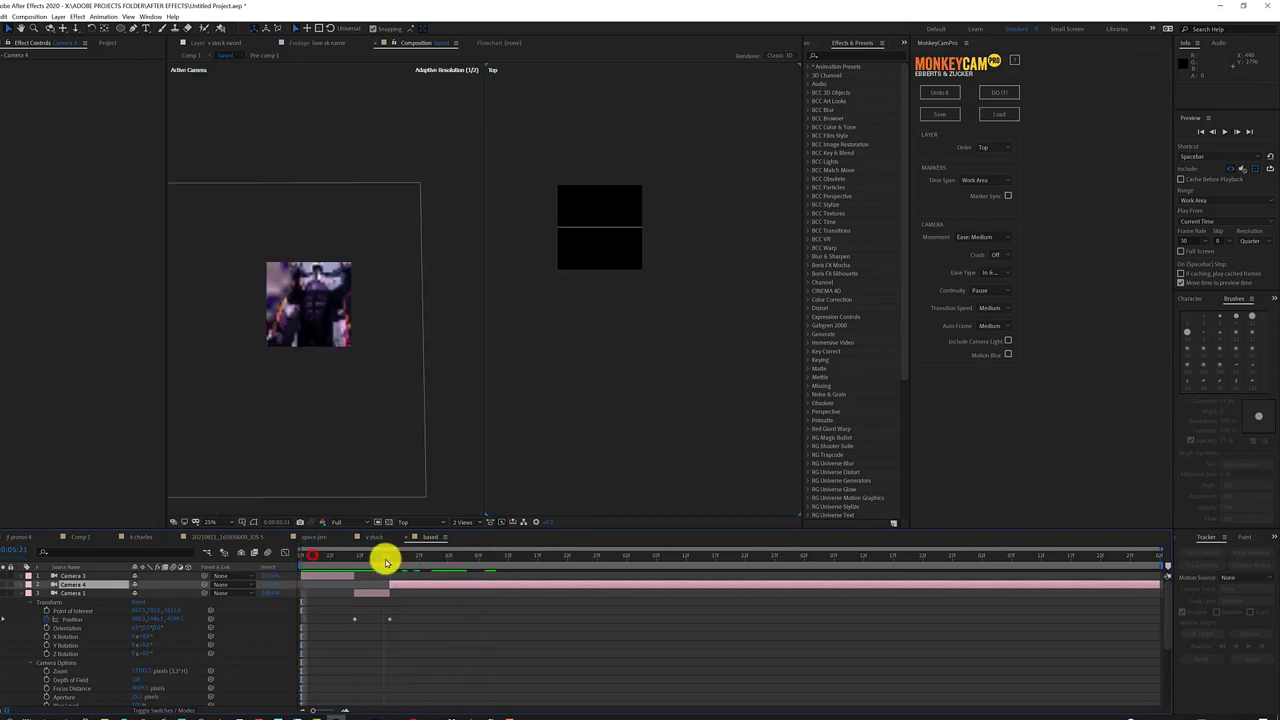
Duplicate Camera 4 and expand the original Camera 4's properties
click(8, 17)
click(60, 147)
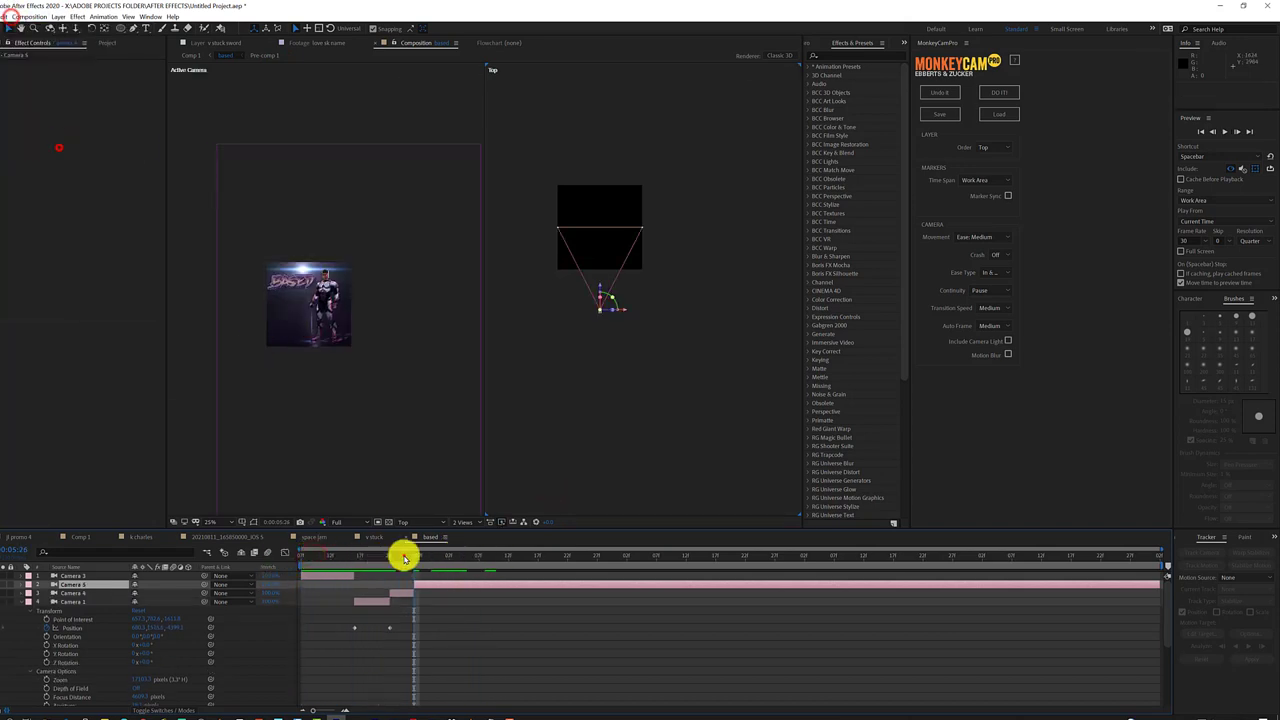
click(410, 585)
click(18, 594)
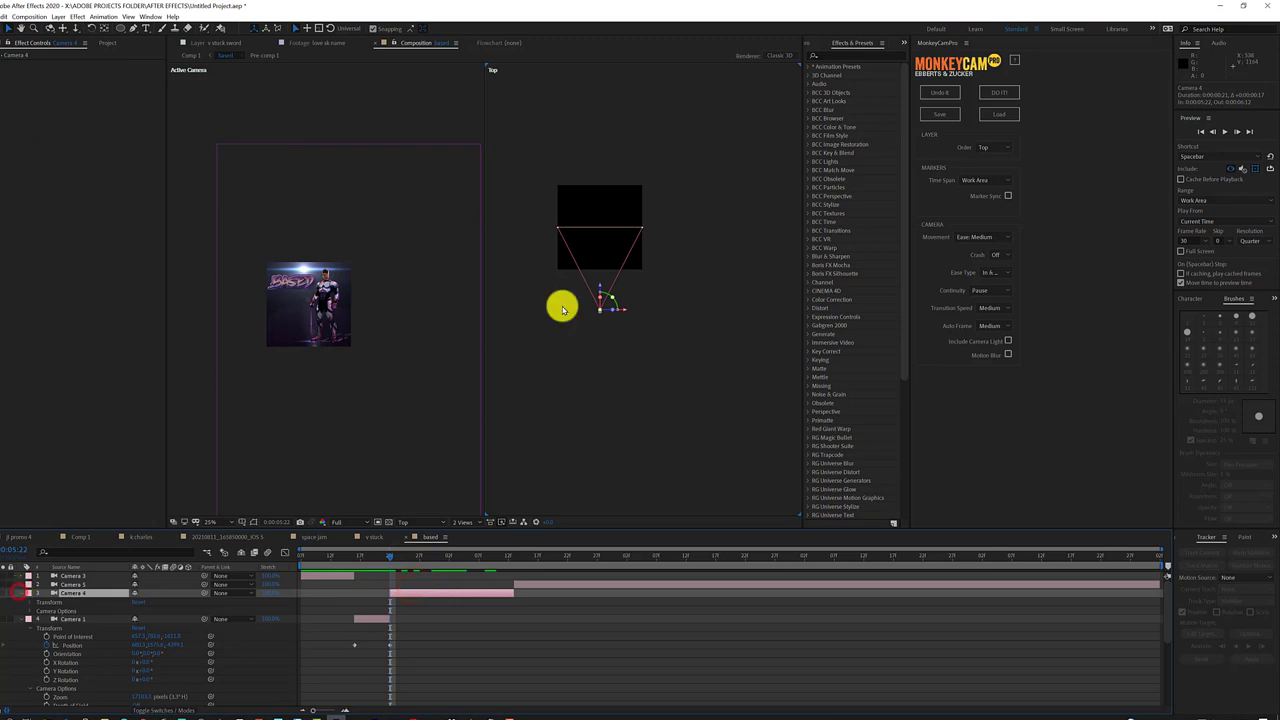
Move Camera 4 up, right and closer to the poster, keyframing its Position
drag(600, 300, 628, 232)
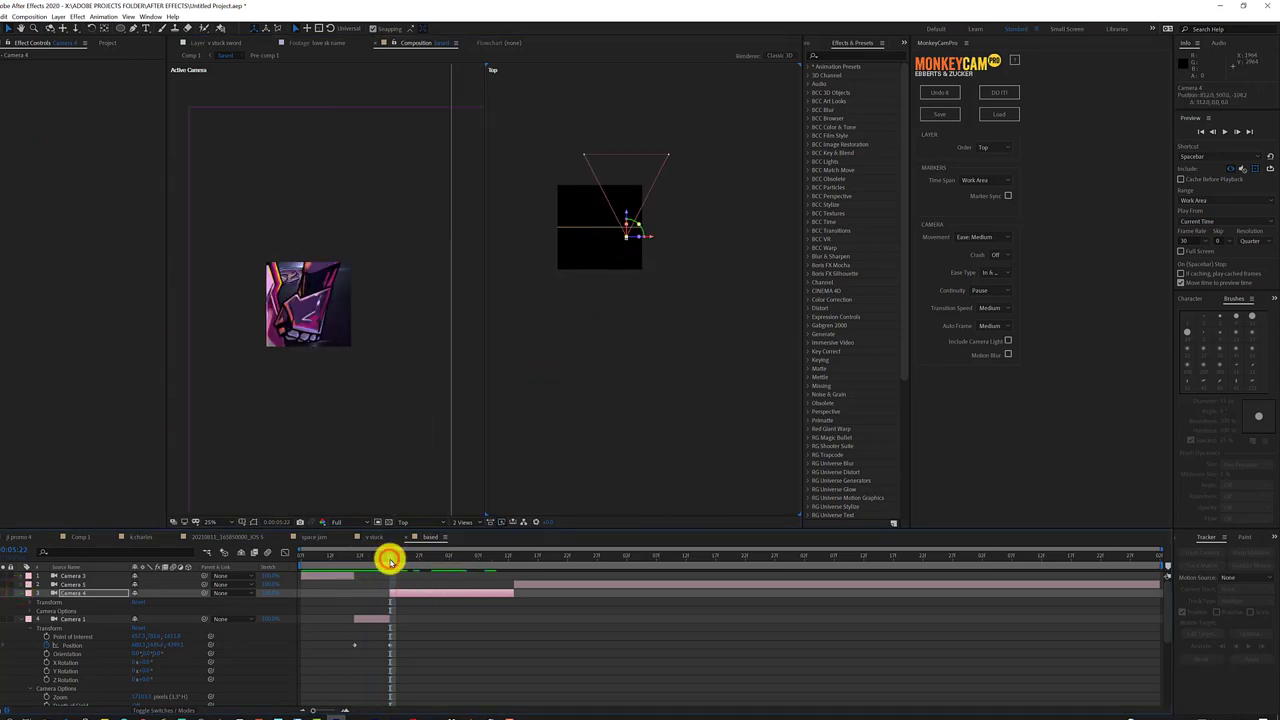
drag(430, 562, 403, 563)
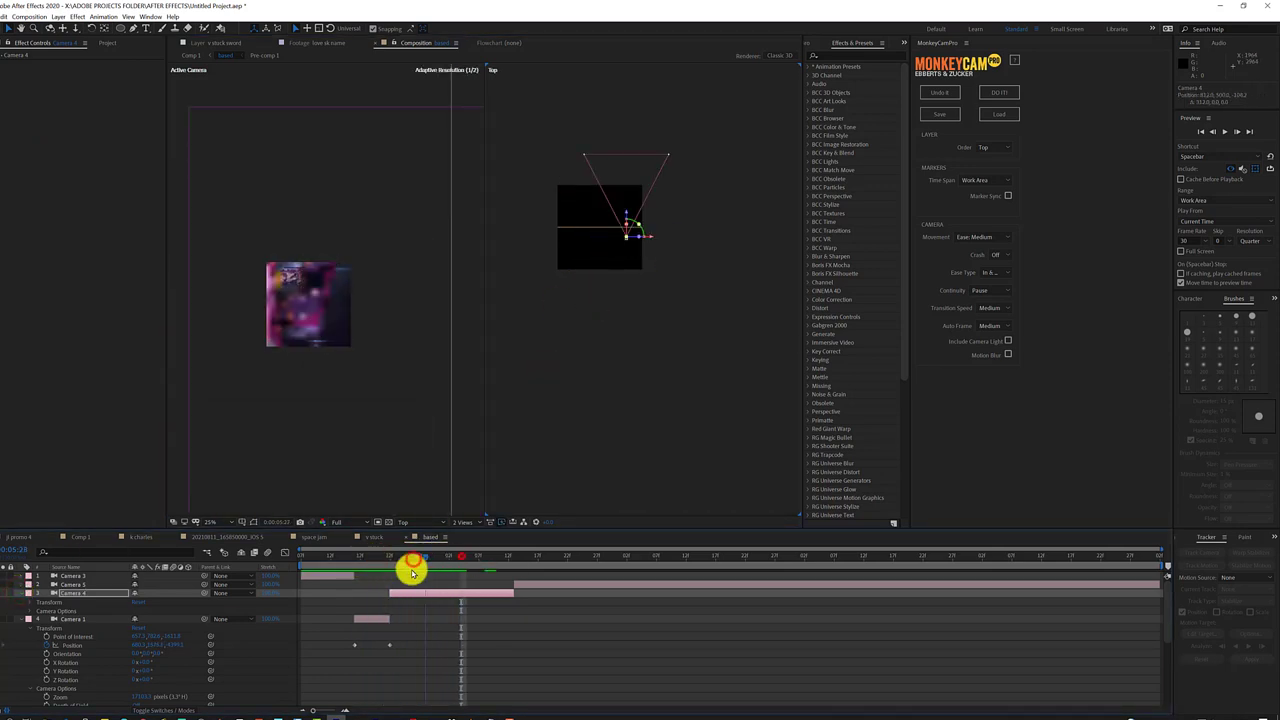
click(30, 600)
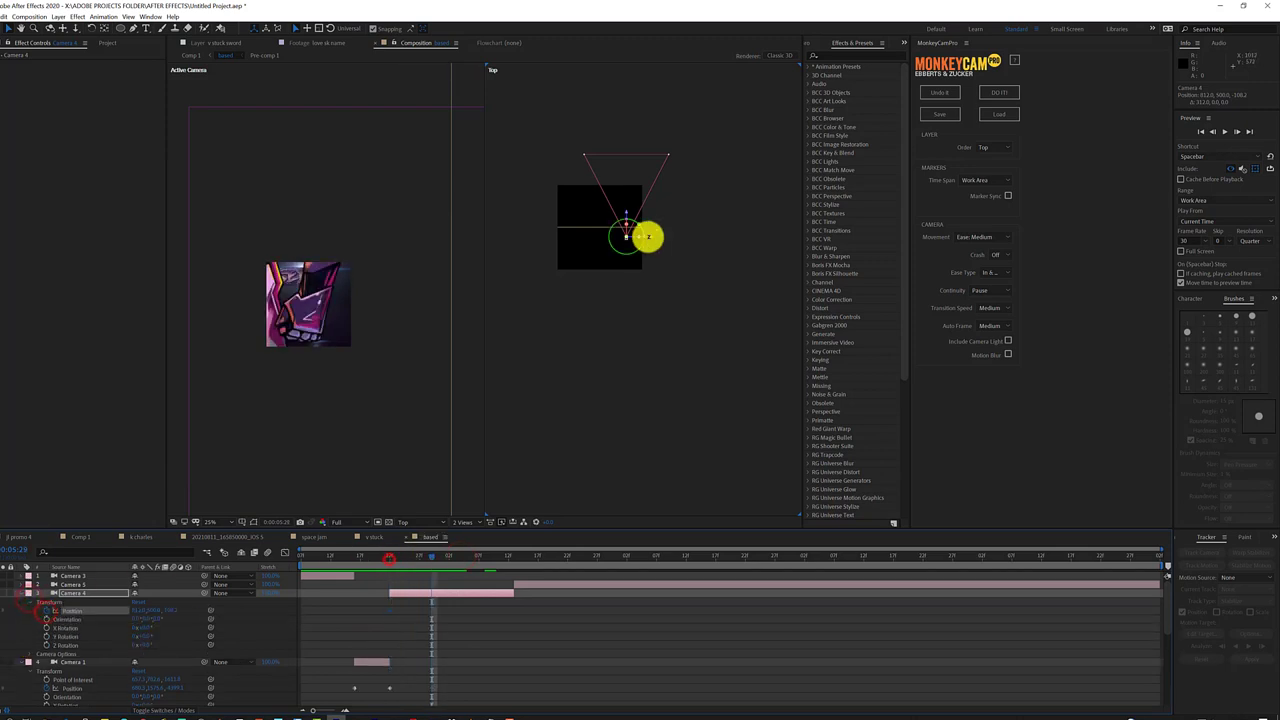
drag(648, 236, 644, 238)
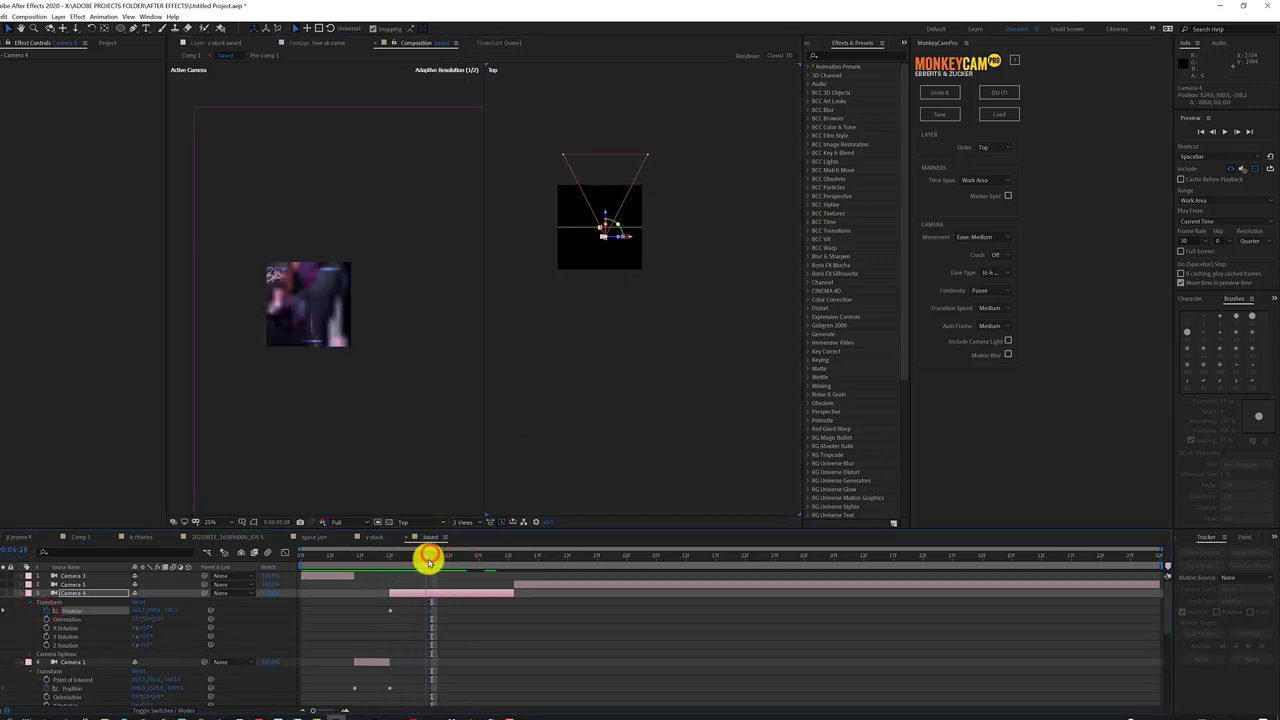
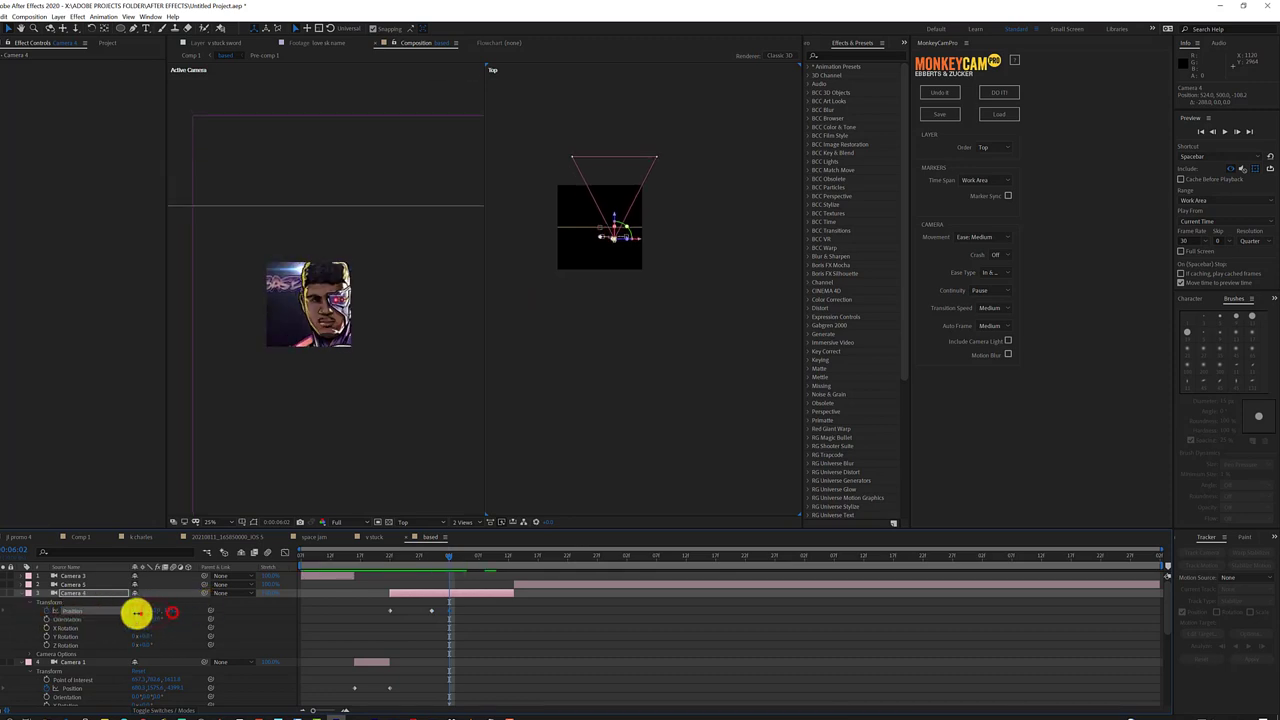
Move Camera 4's last Position keyframe to 0:00:06:11 and preview the camera move
drag(394, 558, 398, 560)
click(449, 558)
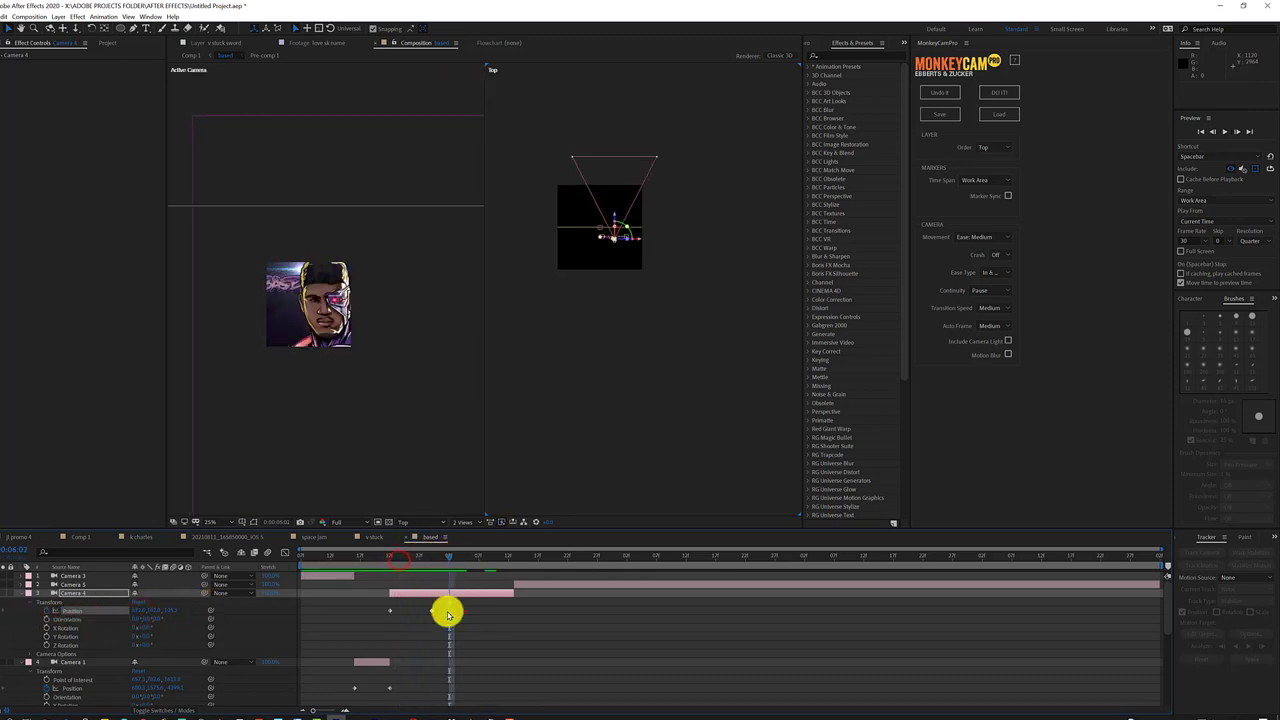
drag(431, 610, 490, 610)
click(449, 557)
key(space)
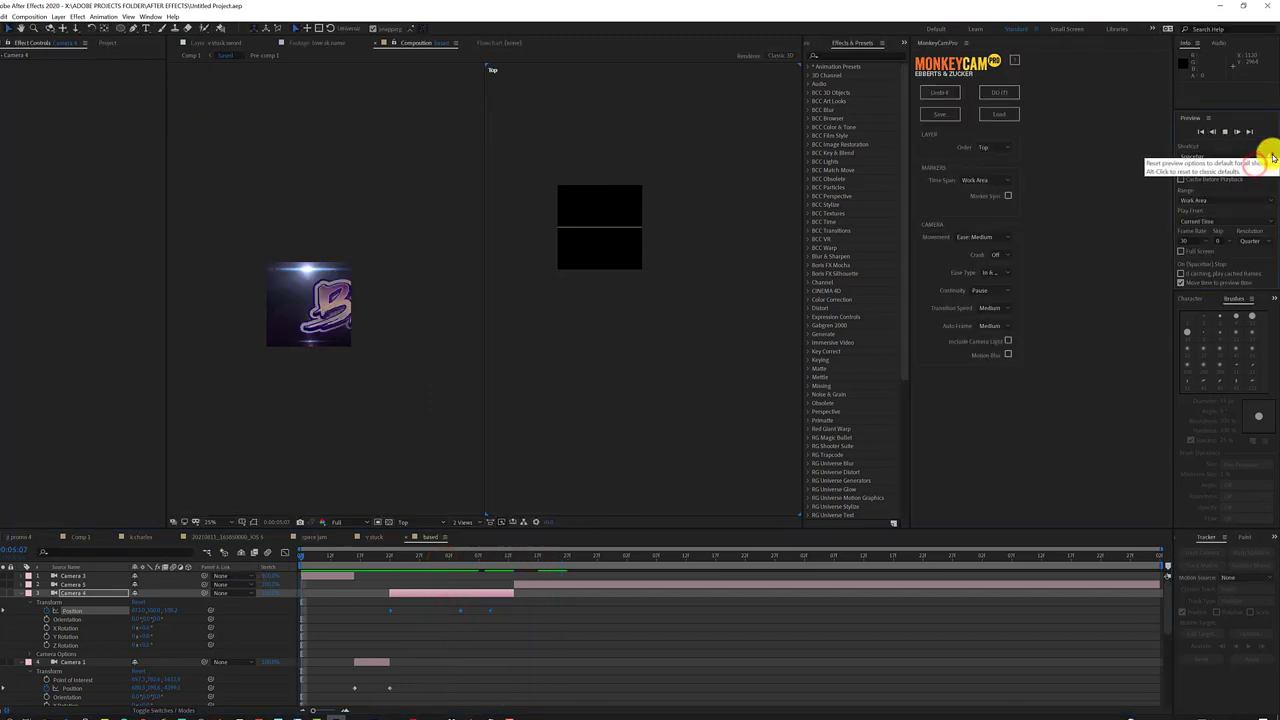
Limit preview to cached frames and choose a different output device in Audio Hardware preferences
click(1253, 273)
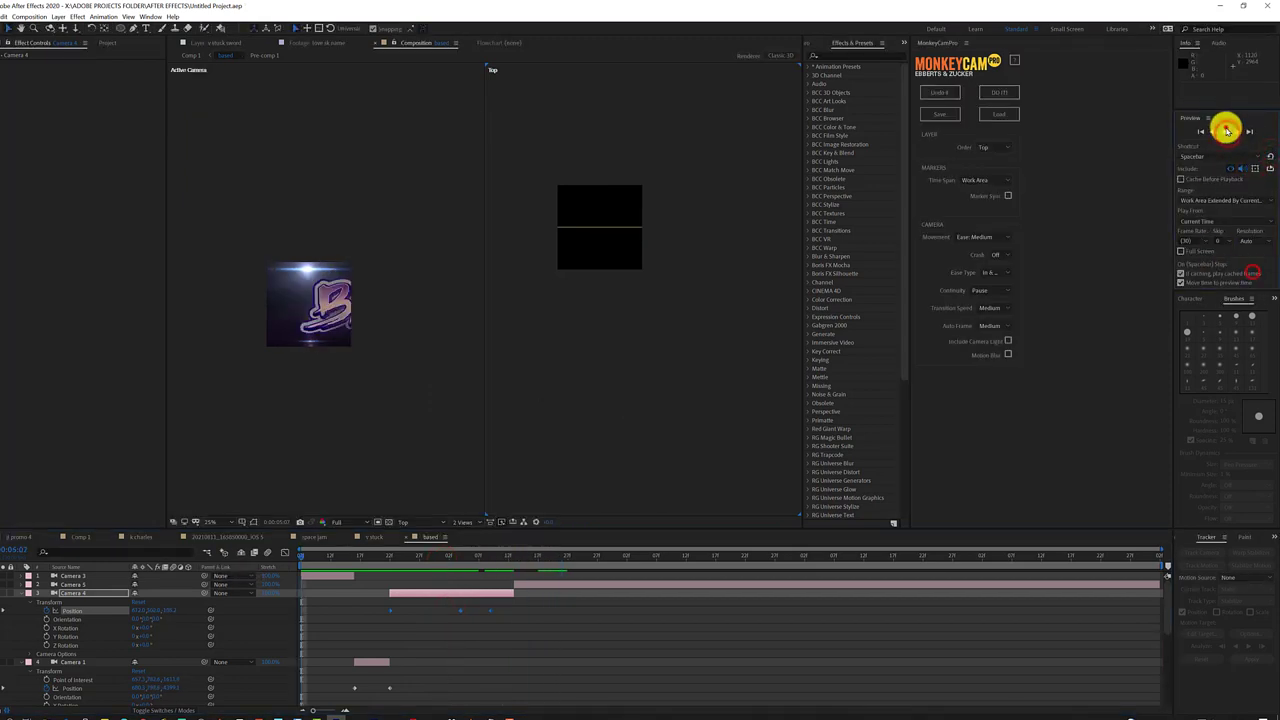
click(155, 20)
click(52, 273)
click(248, 413)
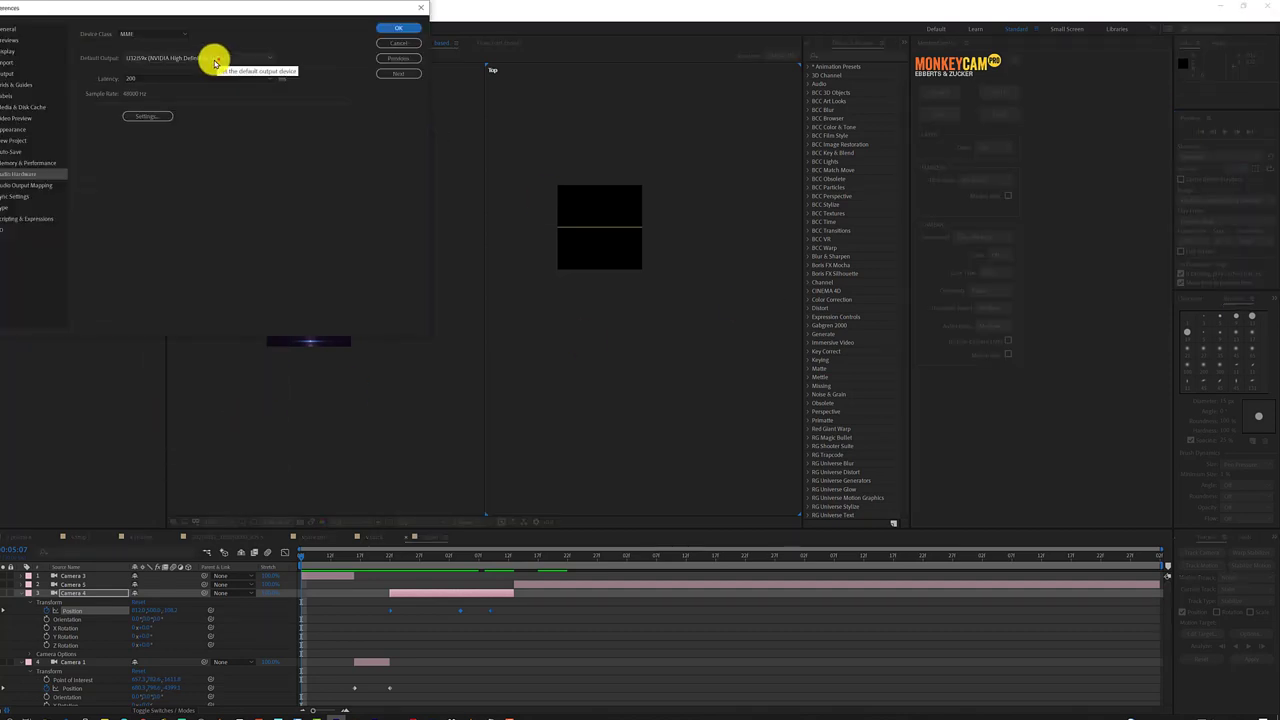
click(220, 64)
click(30, 179)
click(405, 27)
Reposition Camera 4 in the Top view at a later frame, keying its Position, then recheck 6:11
drag(312, 560, 487, 545)
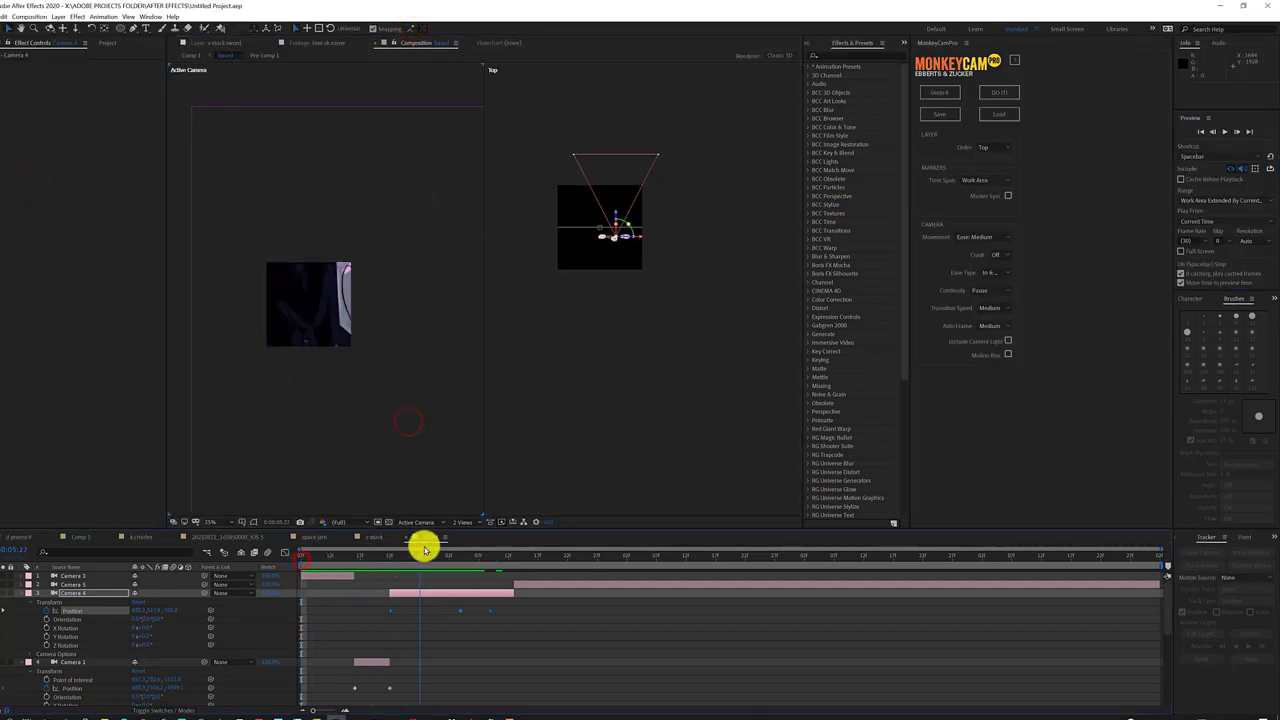
drag(634, 240, 636, 244)
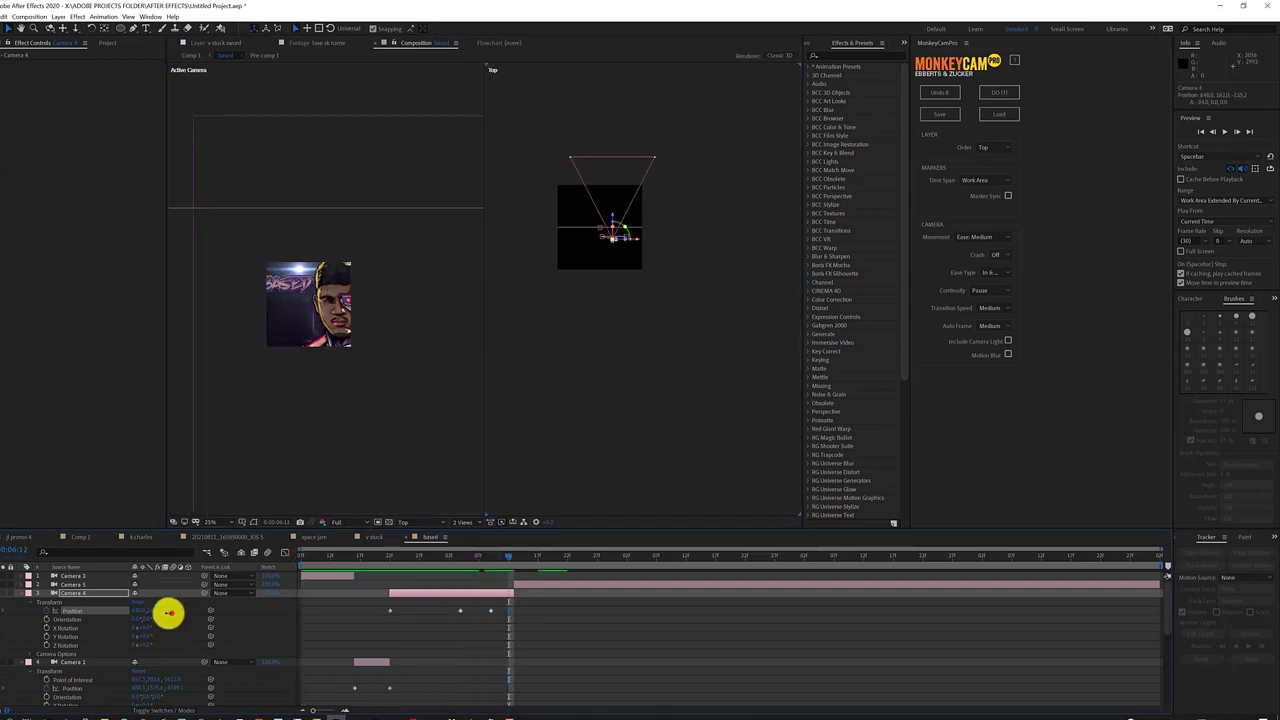
drag(397, 557, 506, 591)
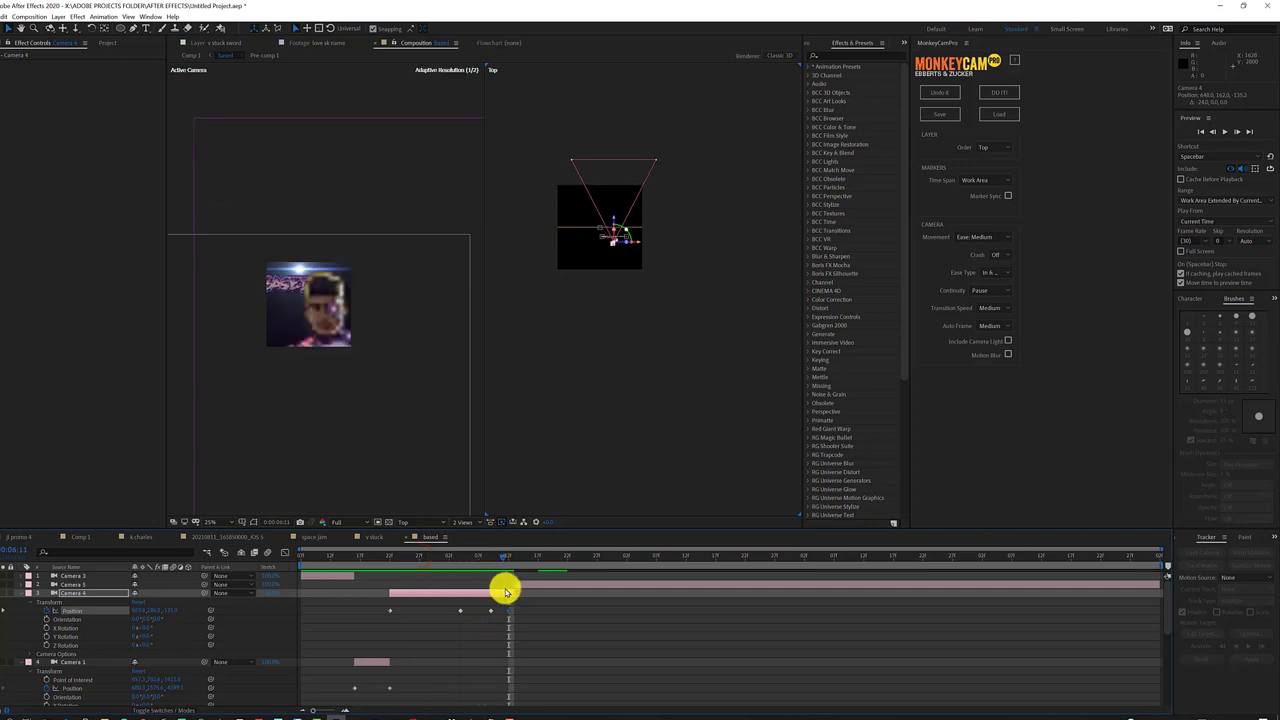
click(4, 17)
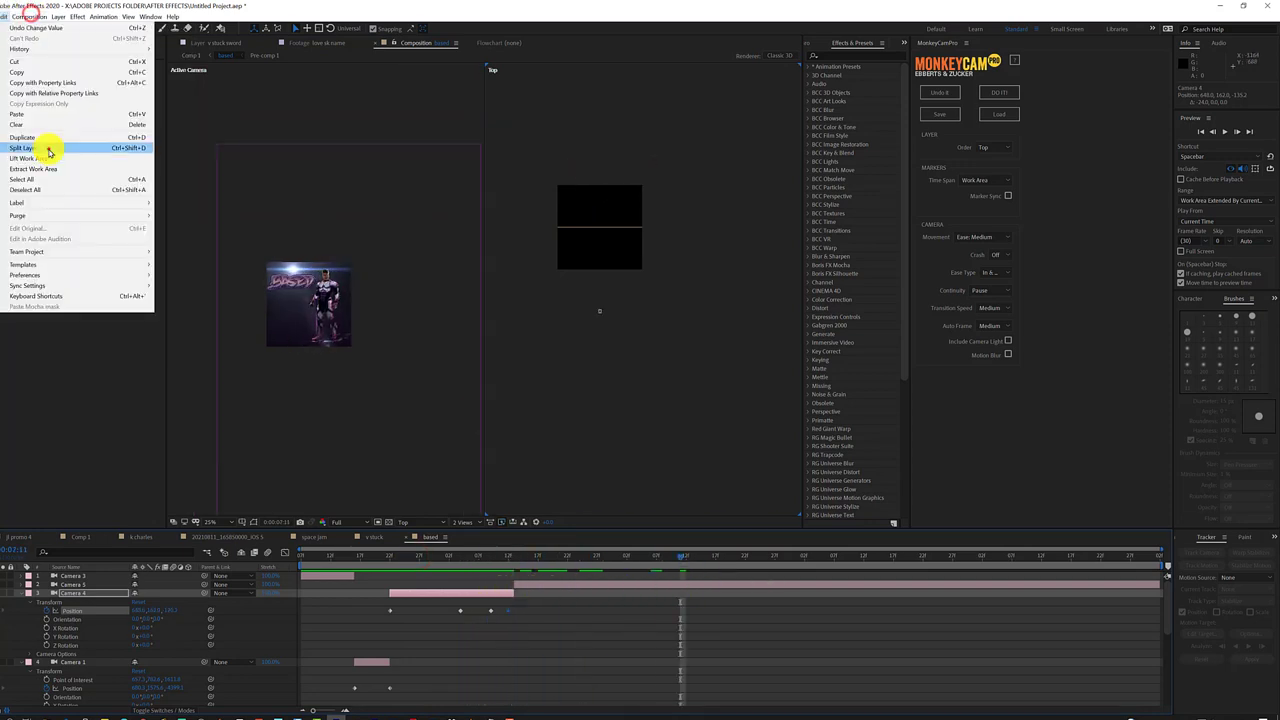
Split the camera layer into Camera 6, move it in the Top view, and expand its Transform properties
click(48, 150)
drag(600, 243, 588, 277)
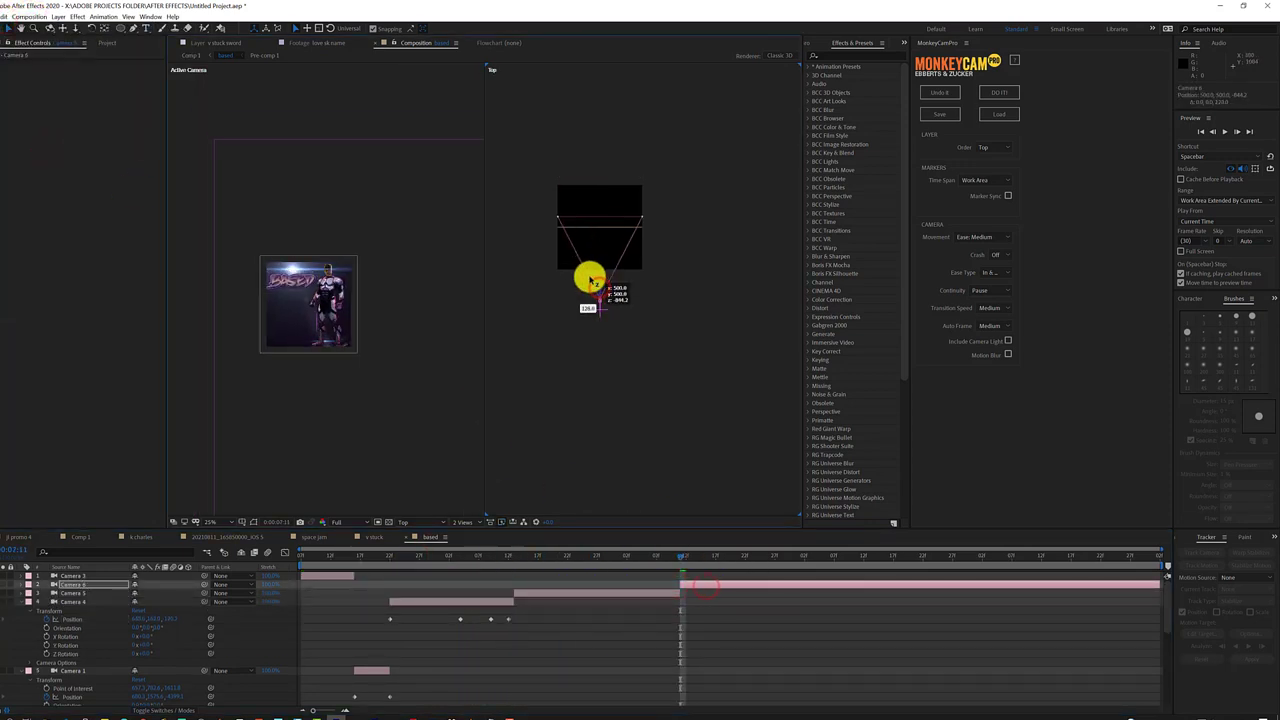
click(27, 585)
click(27, 594)
At about 7:18, push Camera 6 toward the cover art and adjust its Zoom
drag(680, 556, 722, 556)
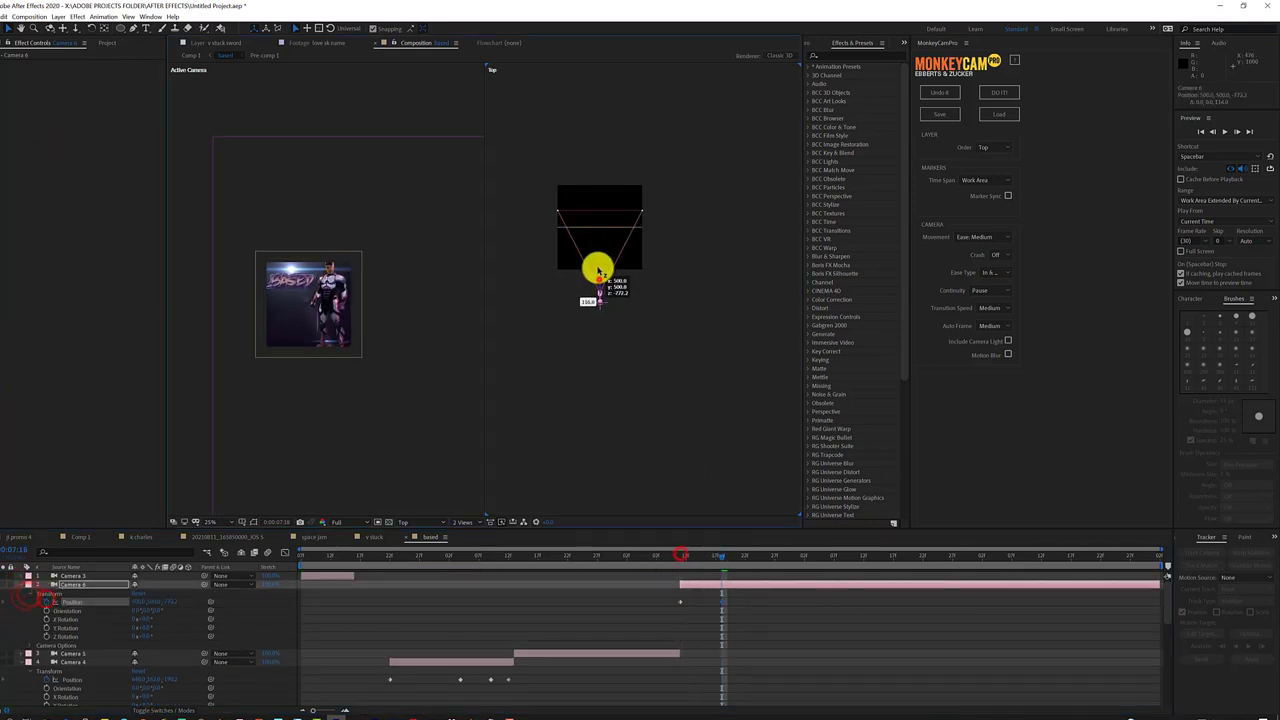
mouse_move(600, 280)
mouse_down()
mouse_move(648, 240)
mouse_move(610, 233)
mouse_up()
click(123, 604)
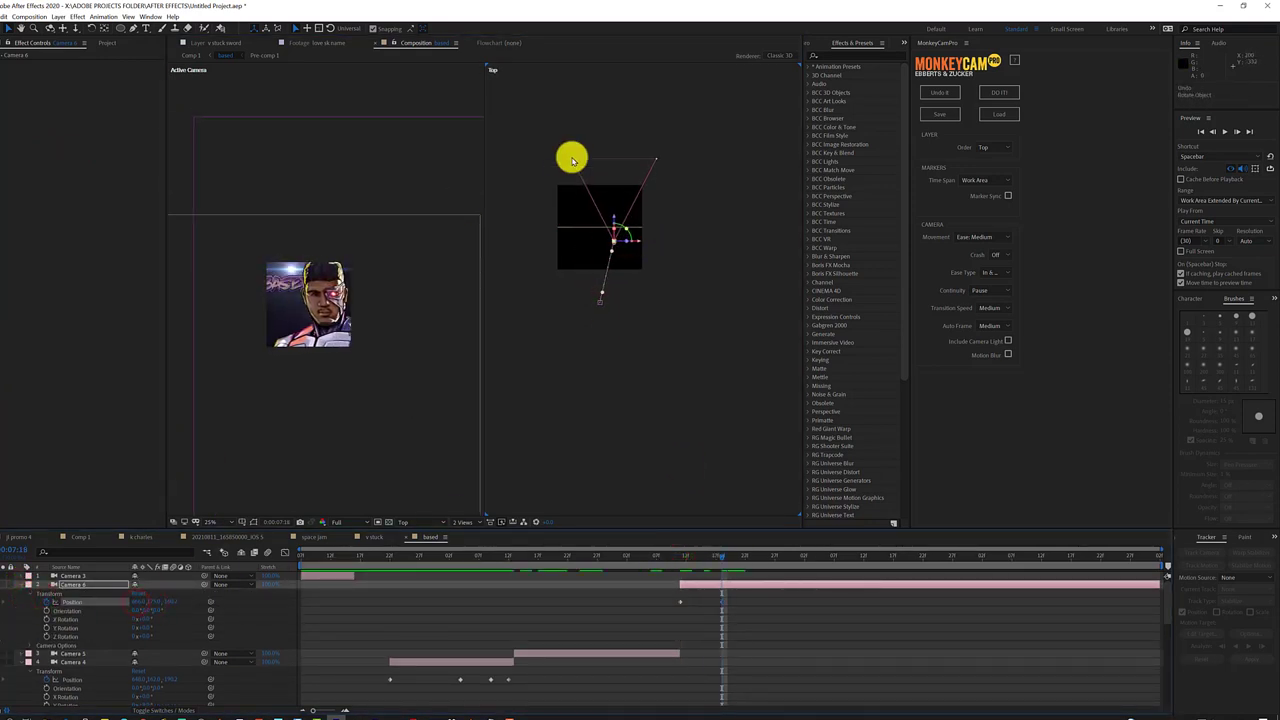
scroll(95, 638, down, 3)
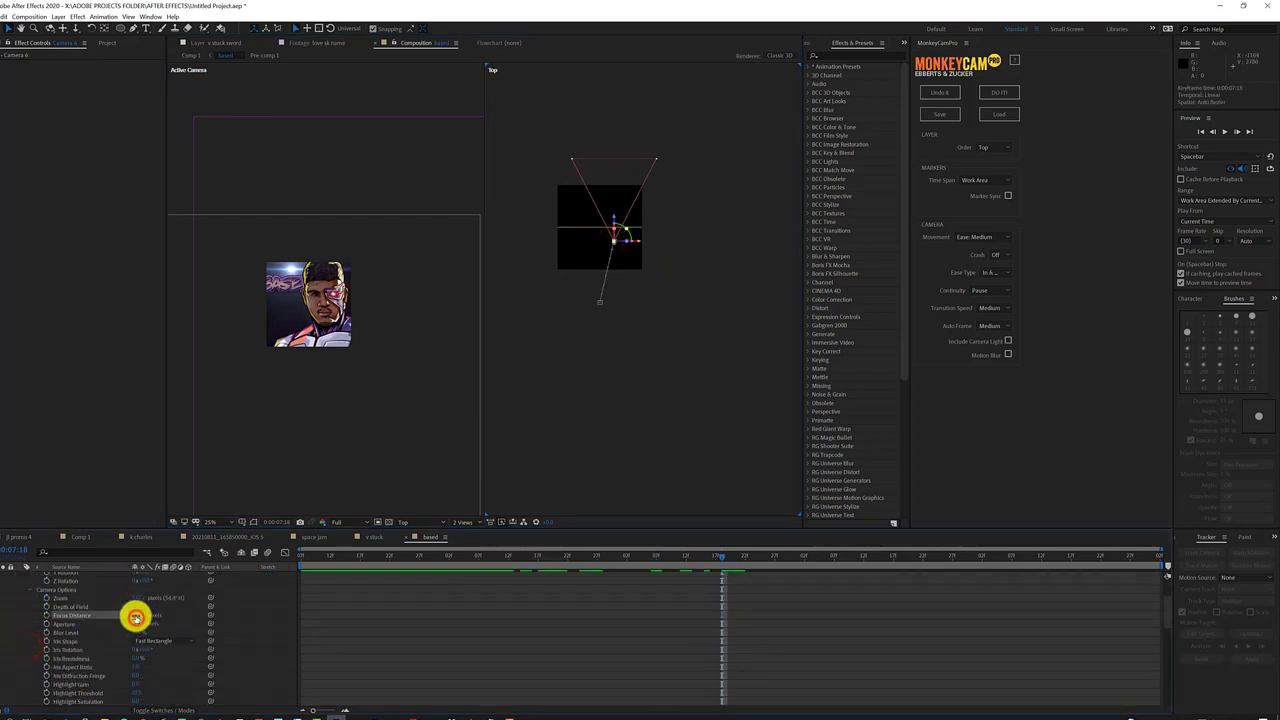
drag(133, 601, 214, 591)
Key Camera 6's Position at about 7:25 and again at 8:16 with a shifted placement
drag(691, 550, 735, 566)
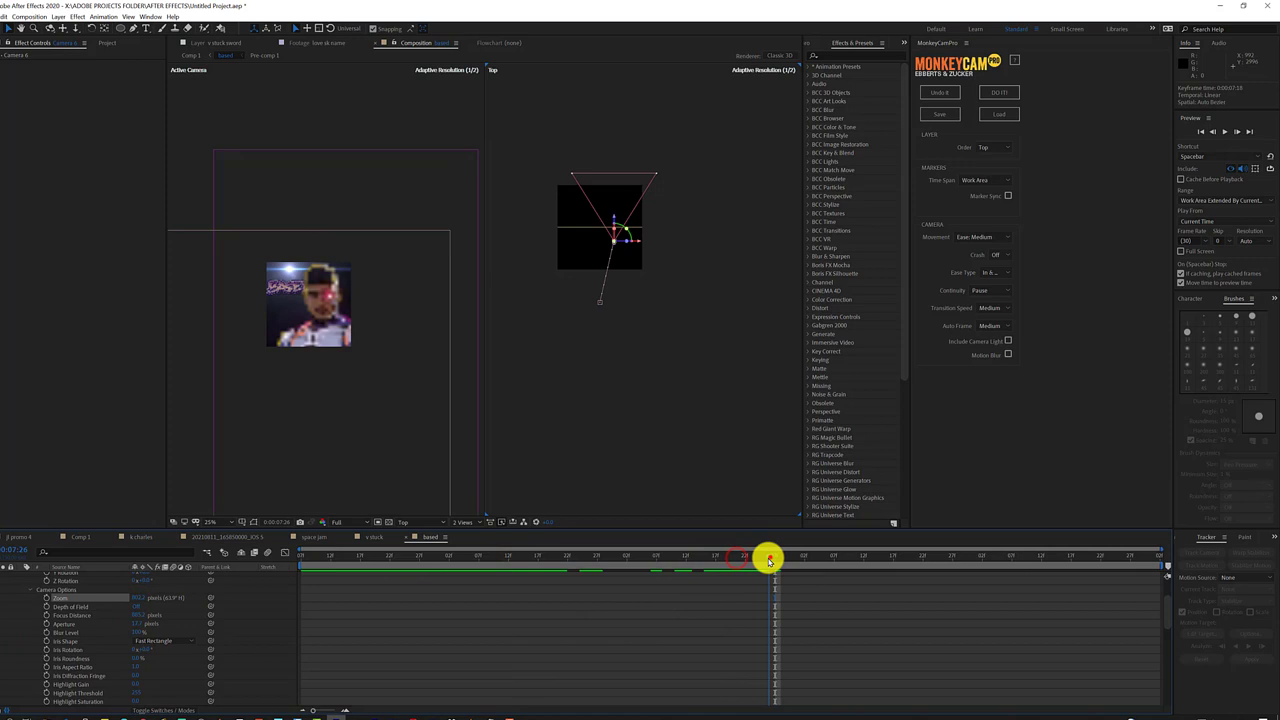
scroll(769, 565, up, 3)
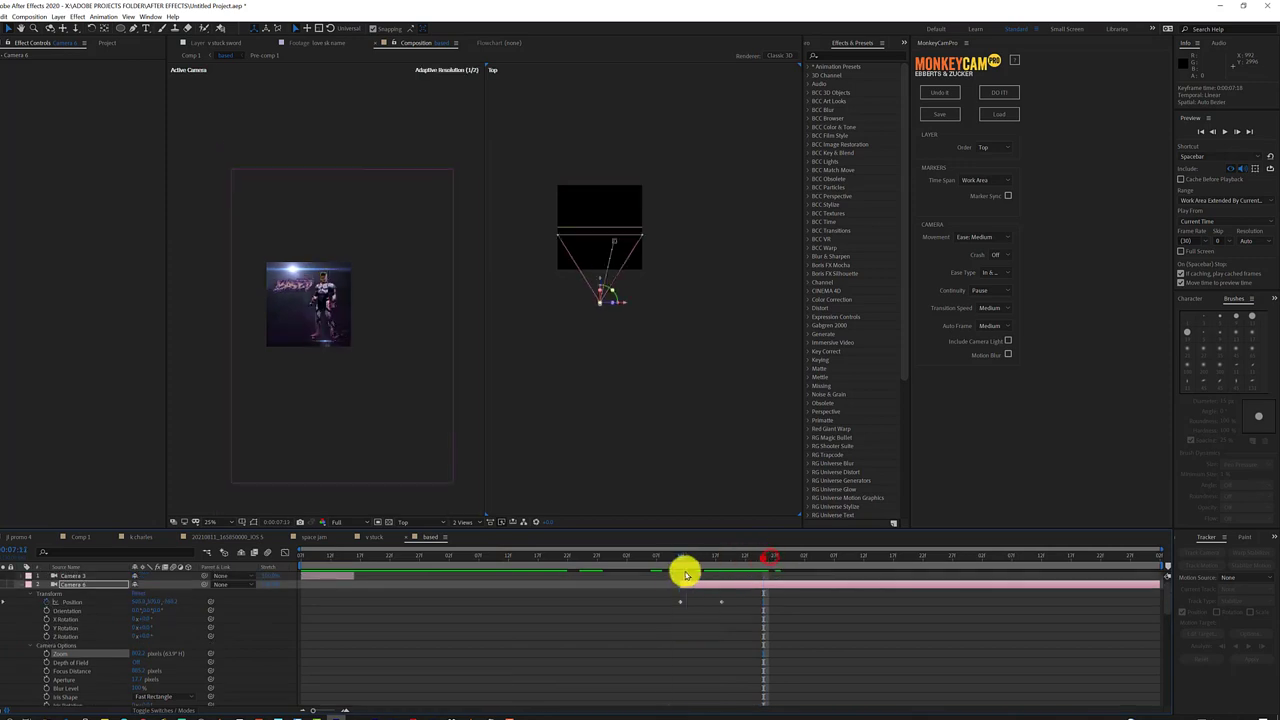
click(757, 560)
drag(634, 240, 631, 238)
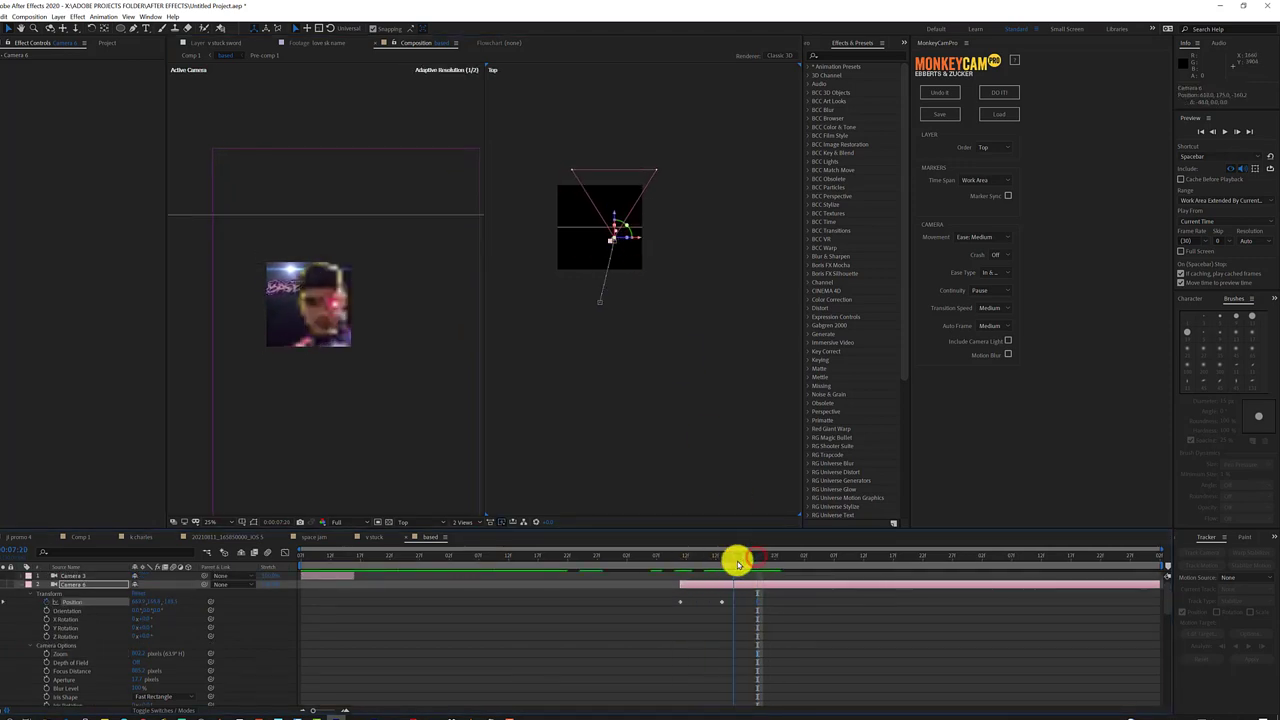
click(786, 558)
drag(771, 568, 889, 561)
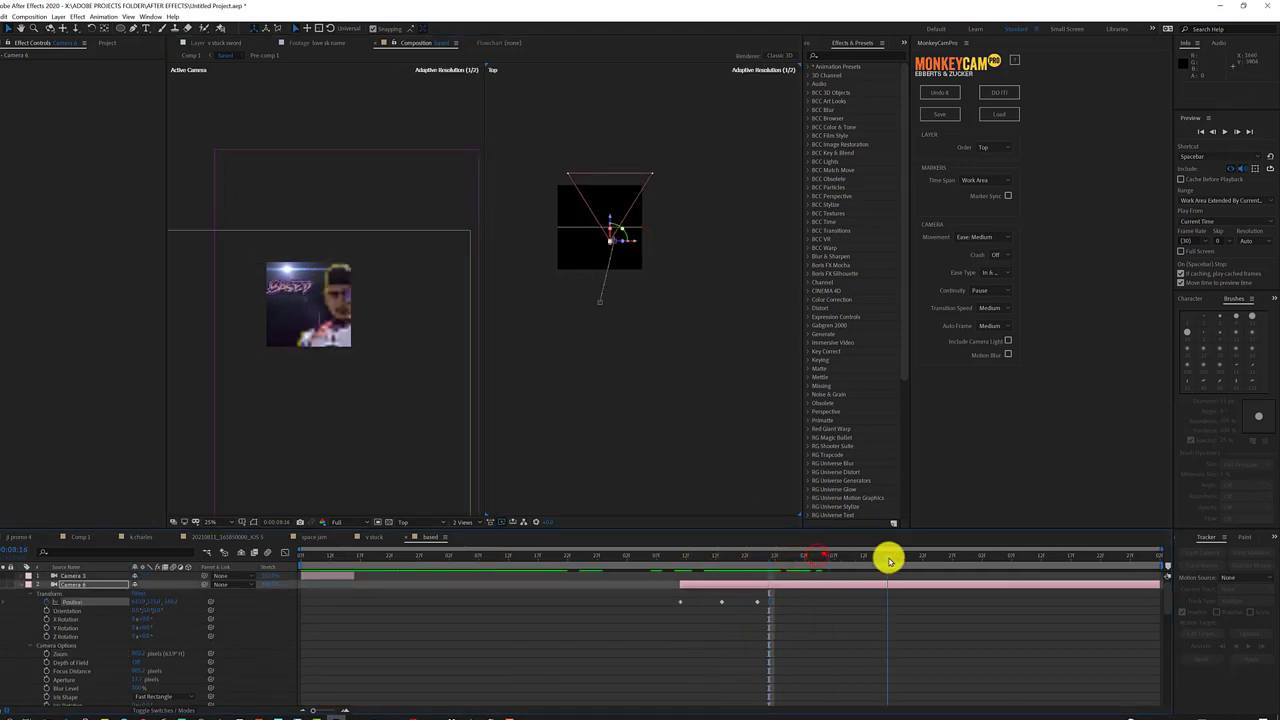
drag(170, 601, 140, 614)
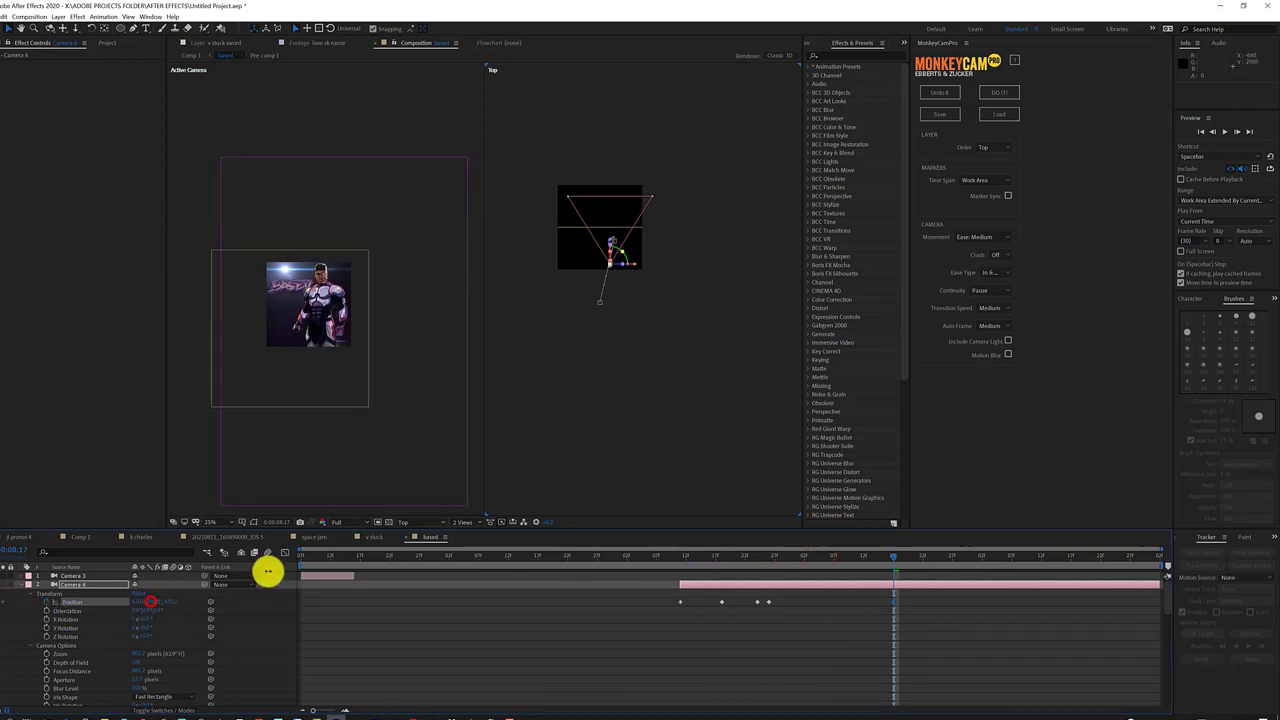
Check the move at 8:24, return to about 8:16, and select the based name title layer
drag(629, 558, 933, 540)
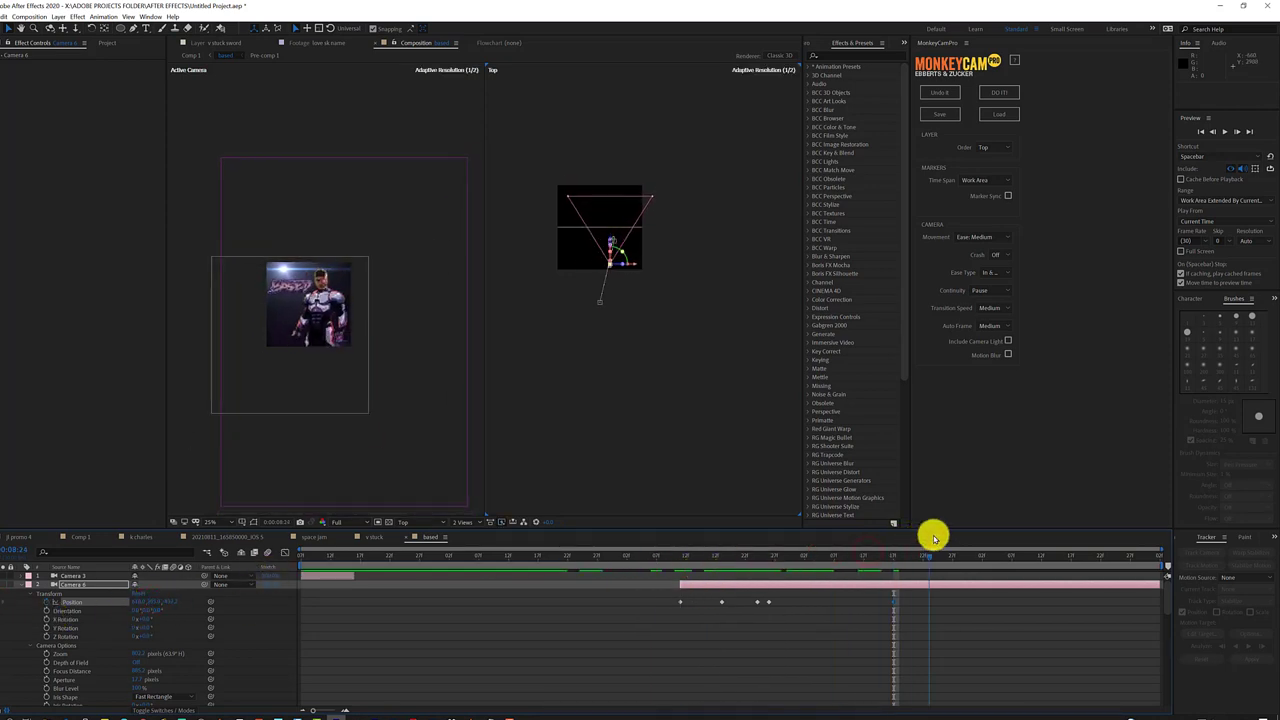
click(963, 594)
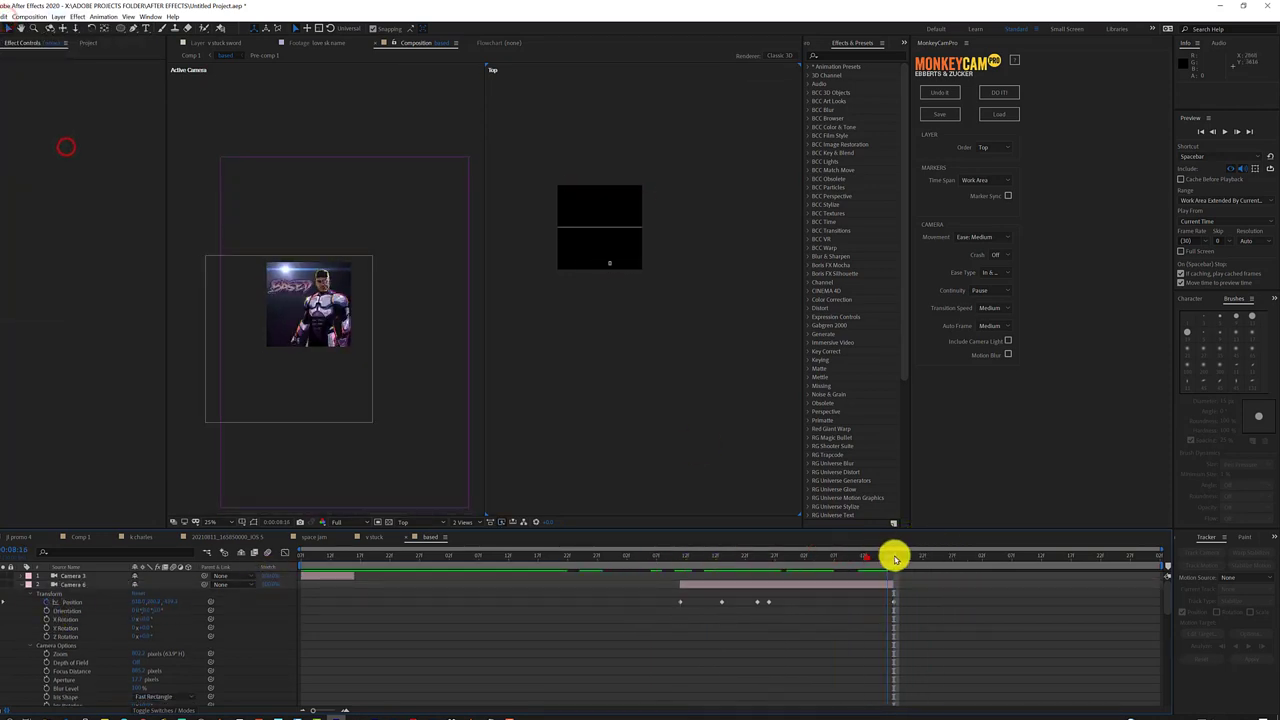
click(886, 558)
scroll(214, 680, down, 3)
click(214, 680)
Split the based name layer at the playhead, show its Scale, and go one frame before the new piece
click(5, 17)
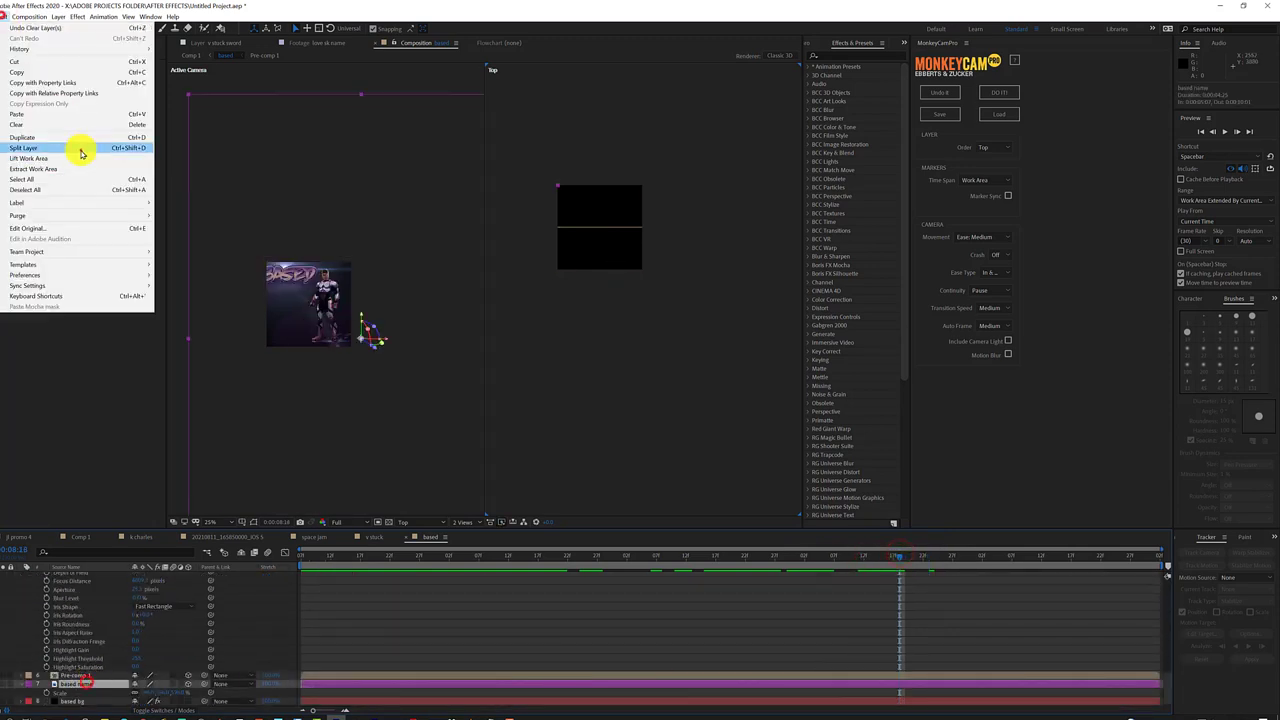
click(81, 150)
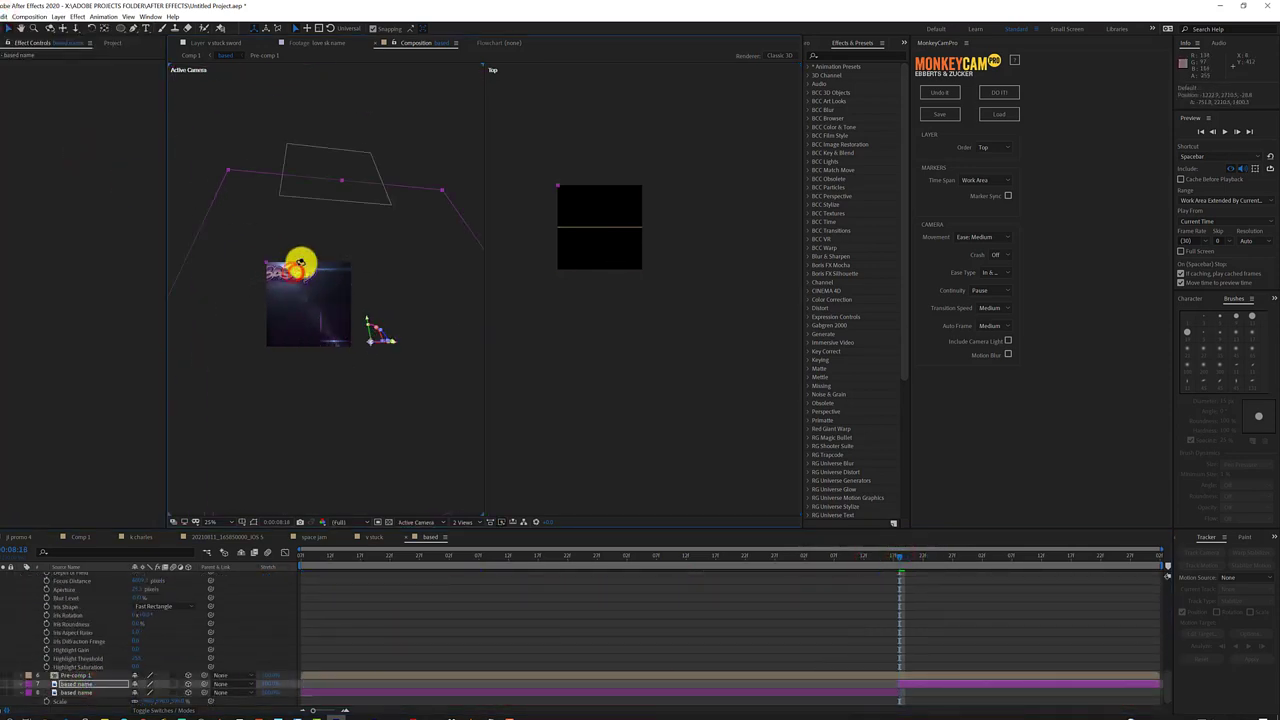
key(s)
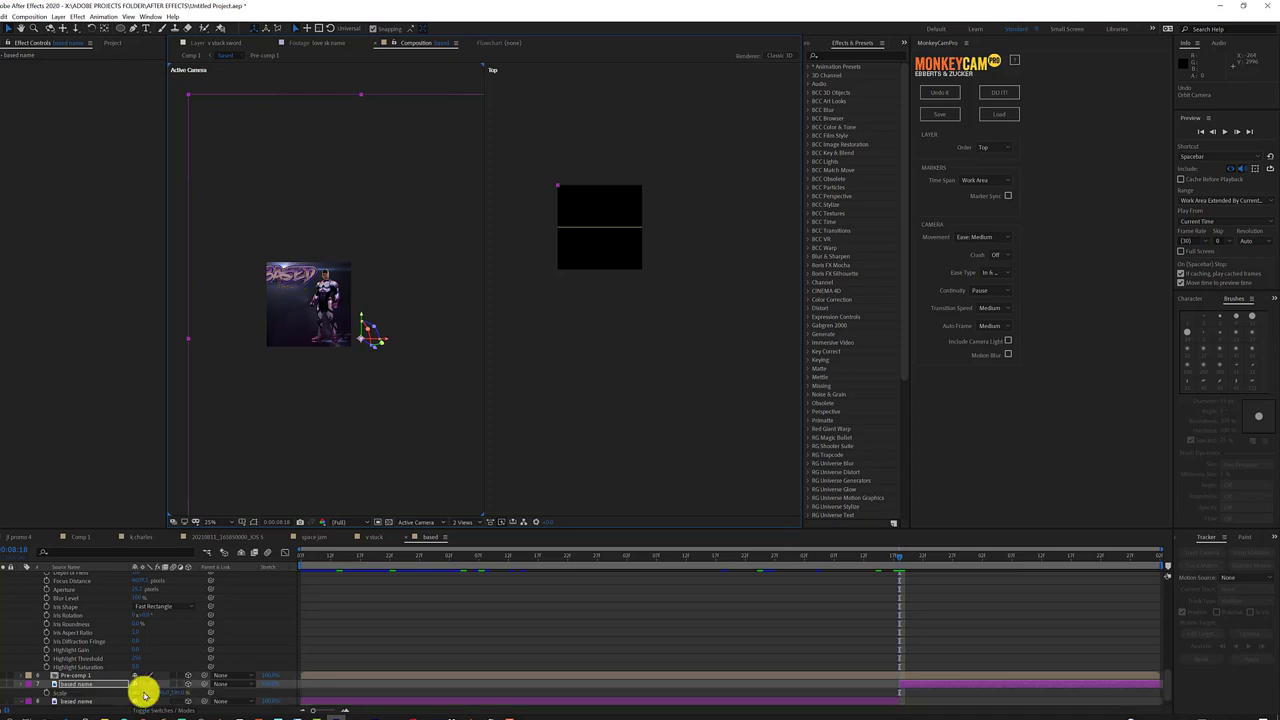
scroll(294, 314, up, 2)
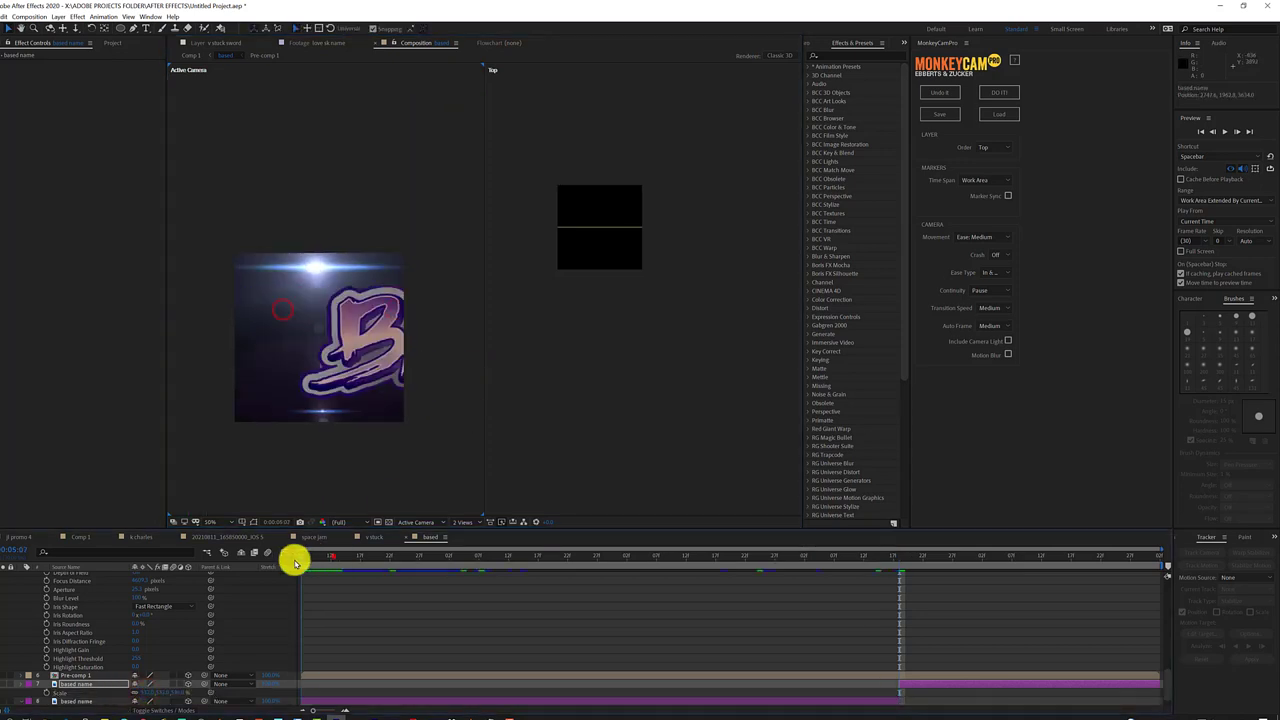
drag(294, 558, 500, 558)
scroll(103, 631, down, 1)
key(i)
key(Page_Up)
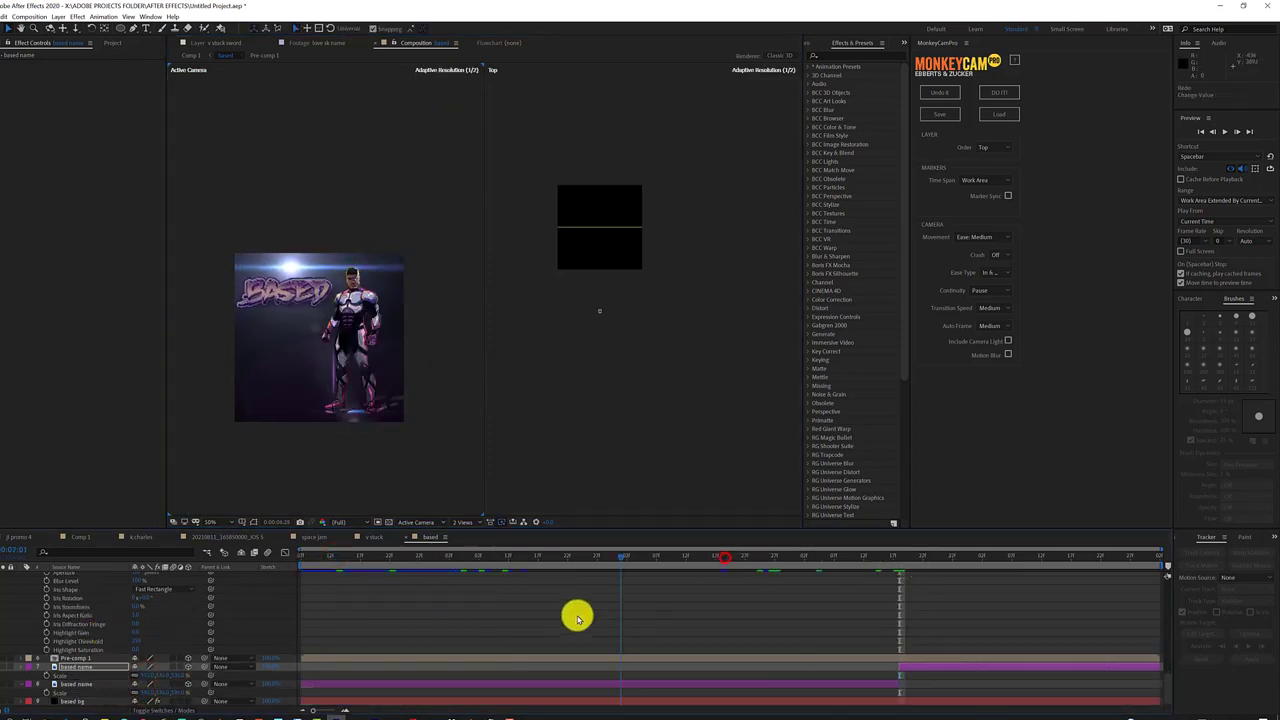
Collapse the camera properties, review the shot around 7 seconds, and select the Pre-comp 1 layer
scroll(928, 683, up, 3)
scroll(928, 683, down, 3)
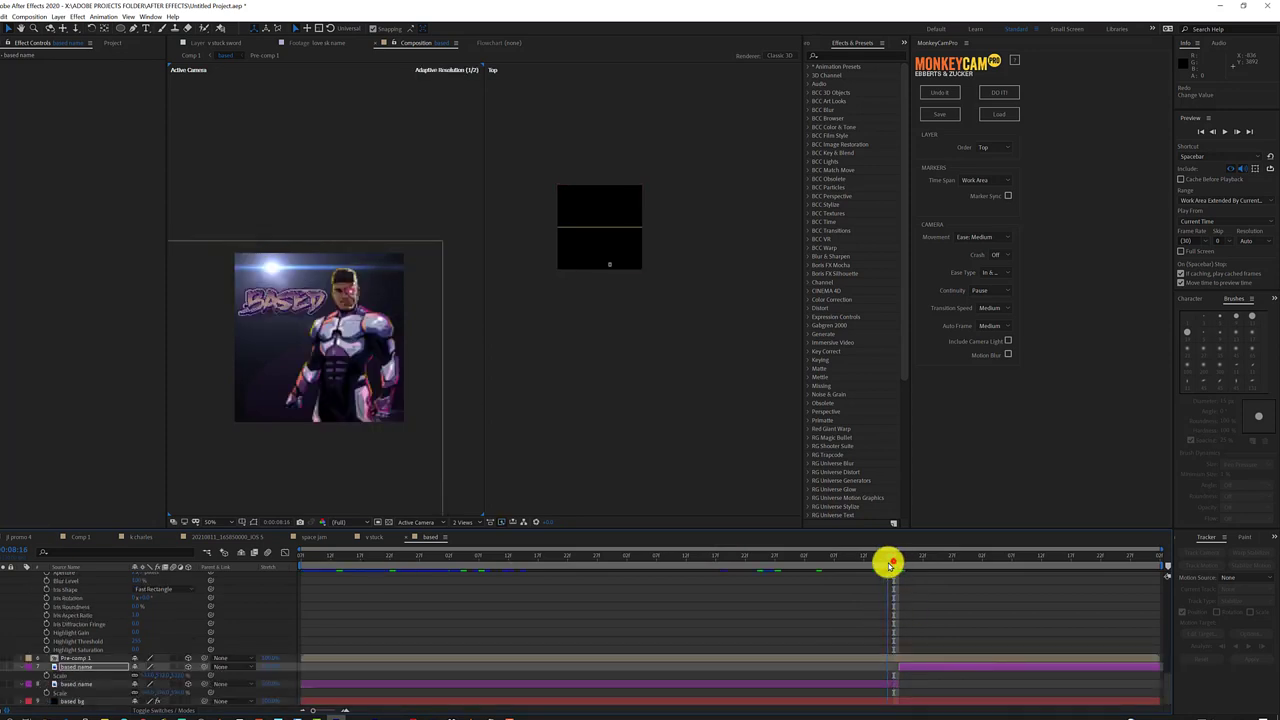
click(896, 662)
click(1012, 553)
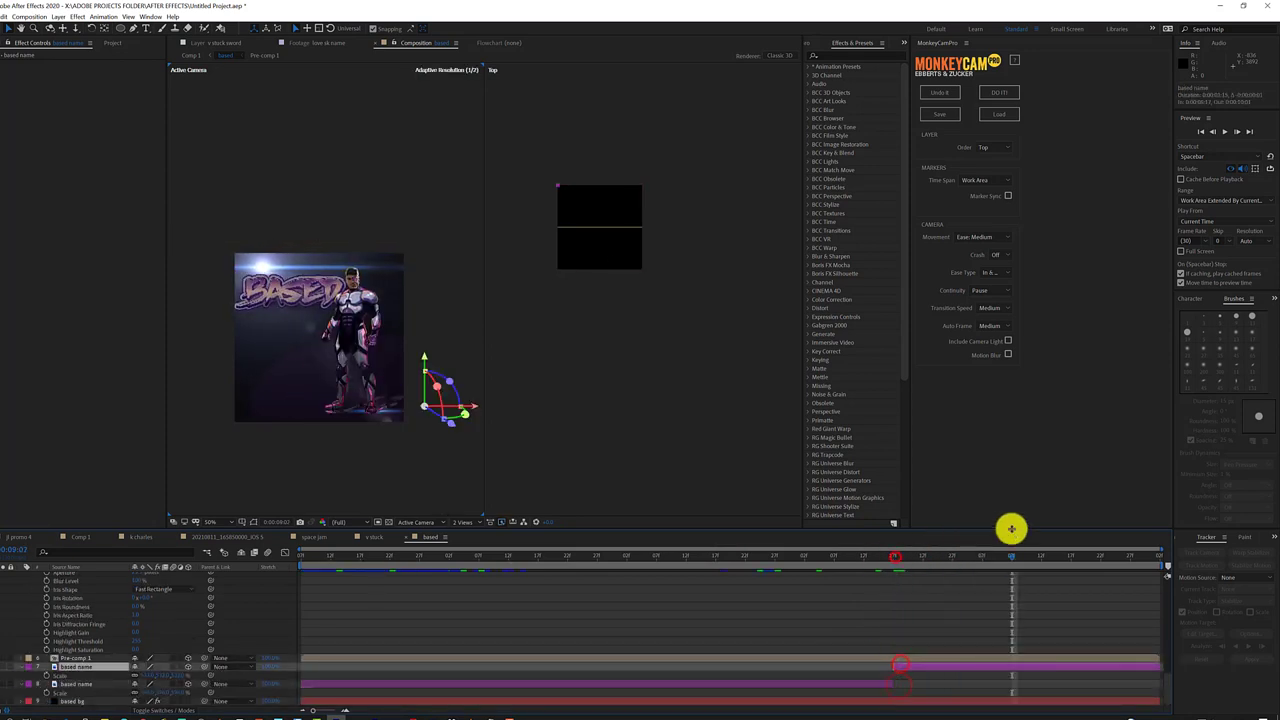
scroll(143, 638, up, 4)
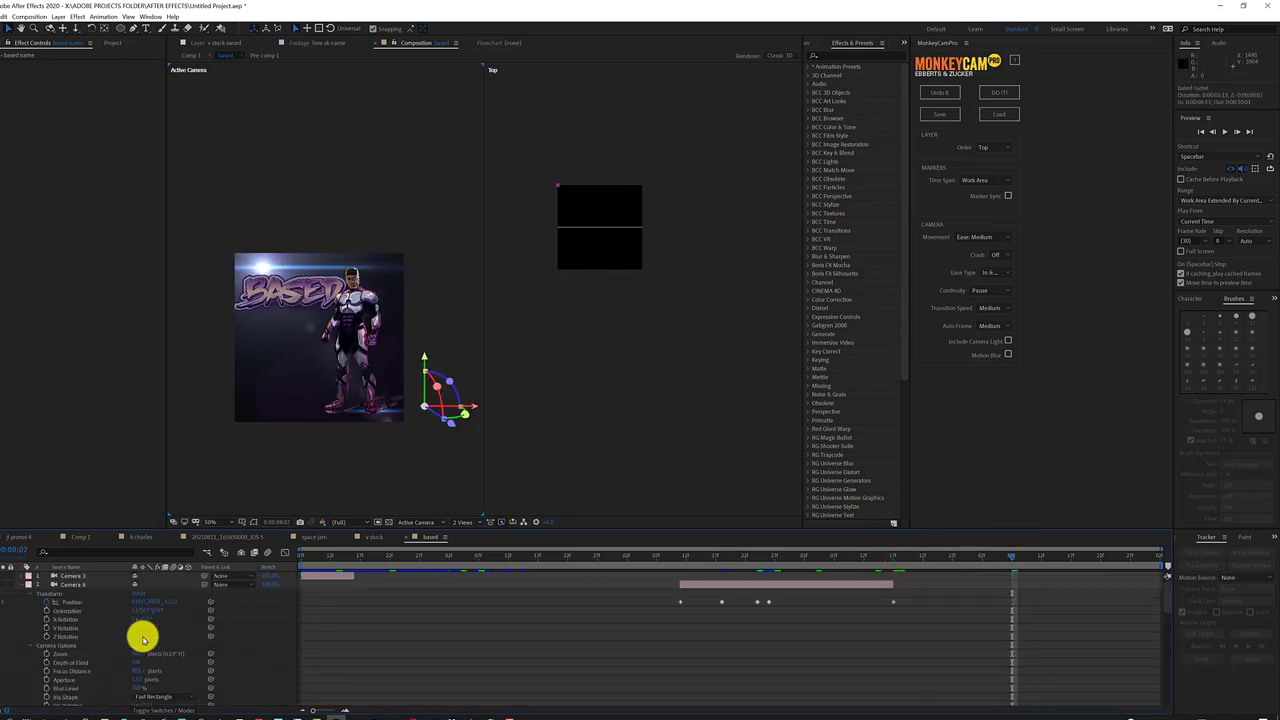
click(20, 586)
click(566, 555)
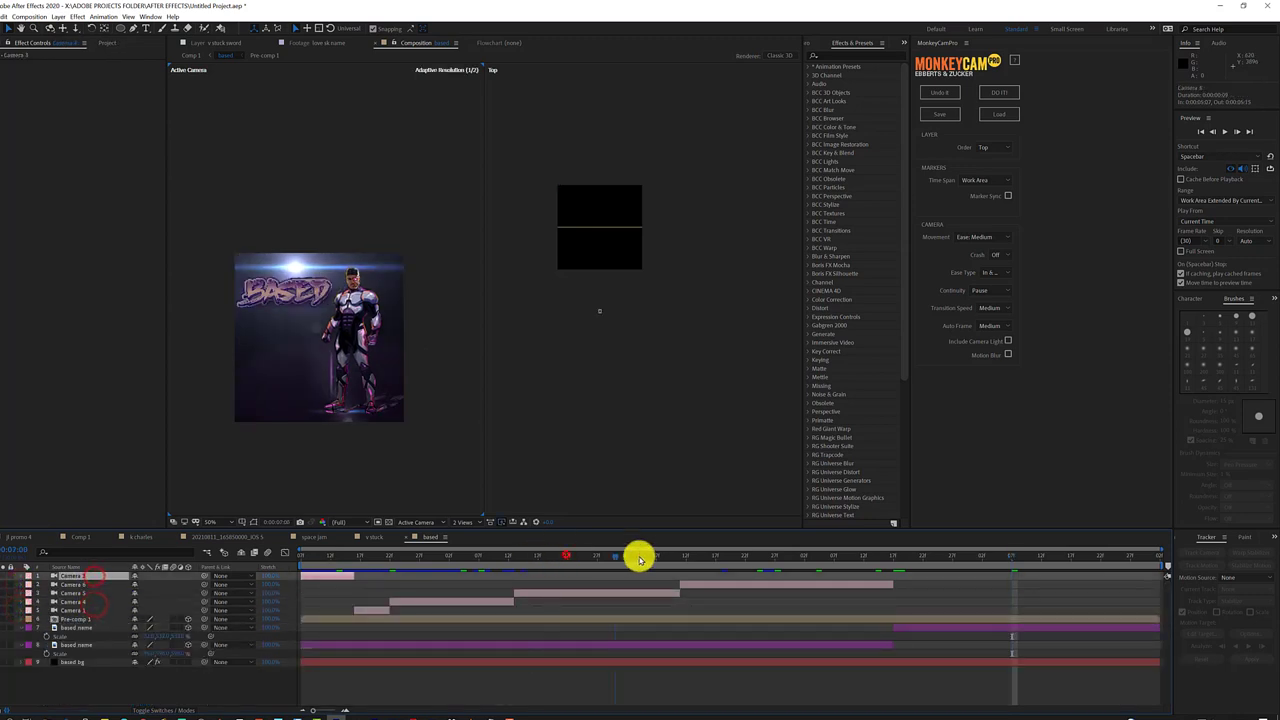
drag(640, 554, 462, 565)
click(84, 618)
Open Pre-comp 1 and select its Knoll Light Factory effect
double_click(53, 620)
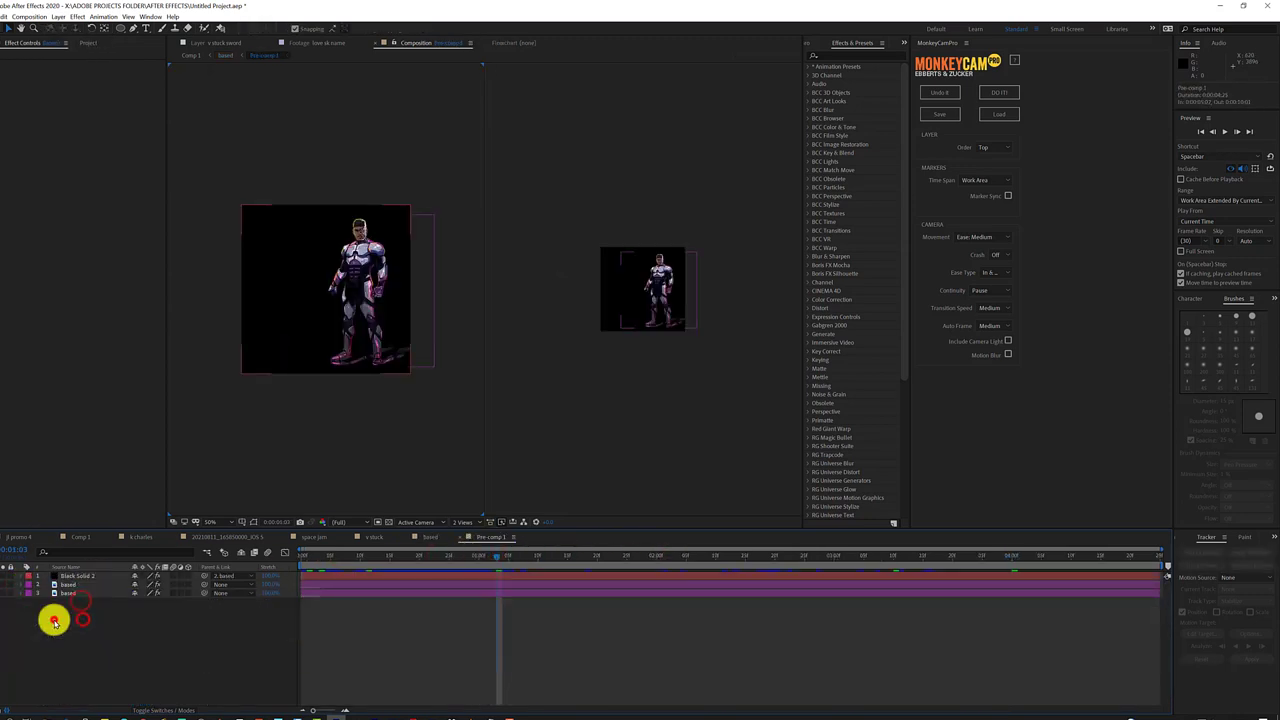
click(10, 229)
drag(498, 557, 508, 557)
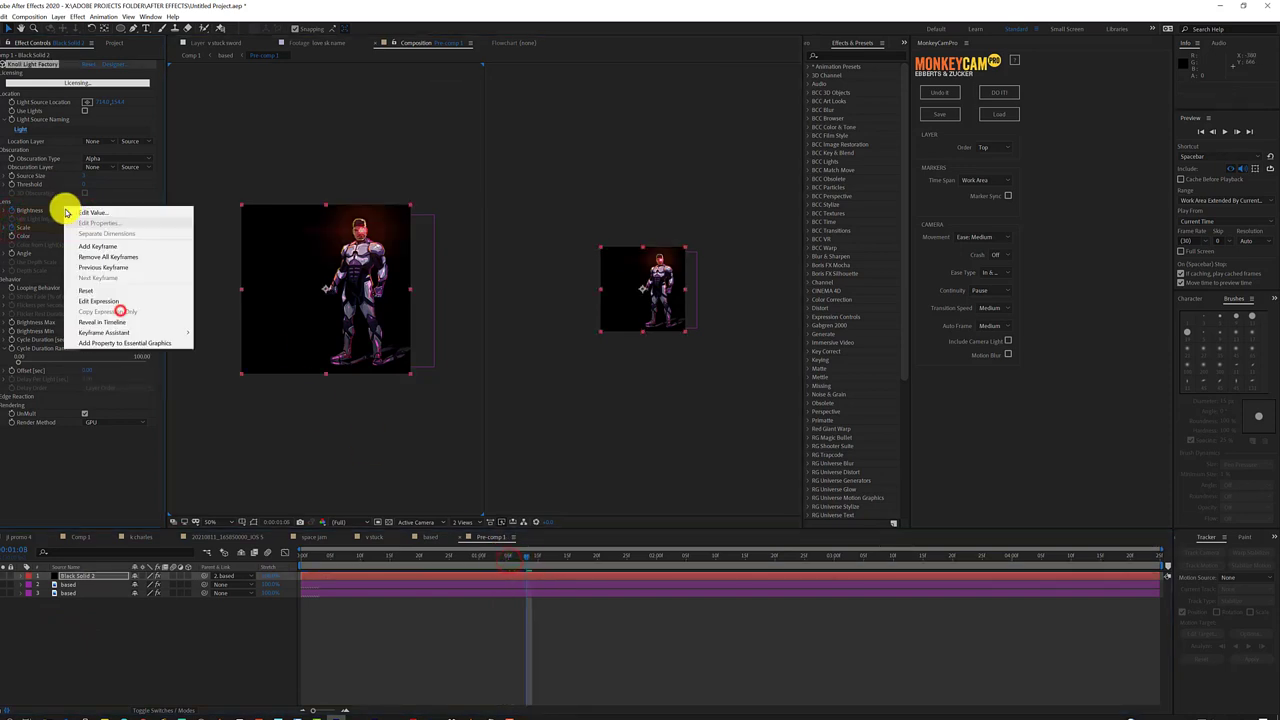
Return to the based composition, scrub back to an earlier frame, and save the project
click(425, 537)
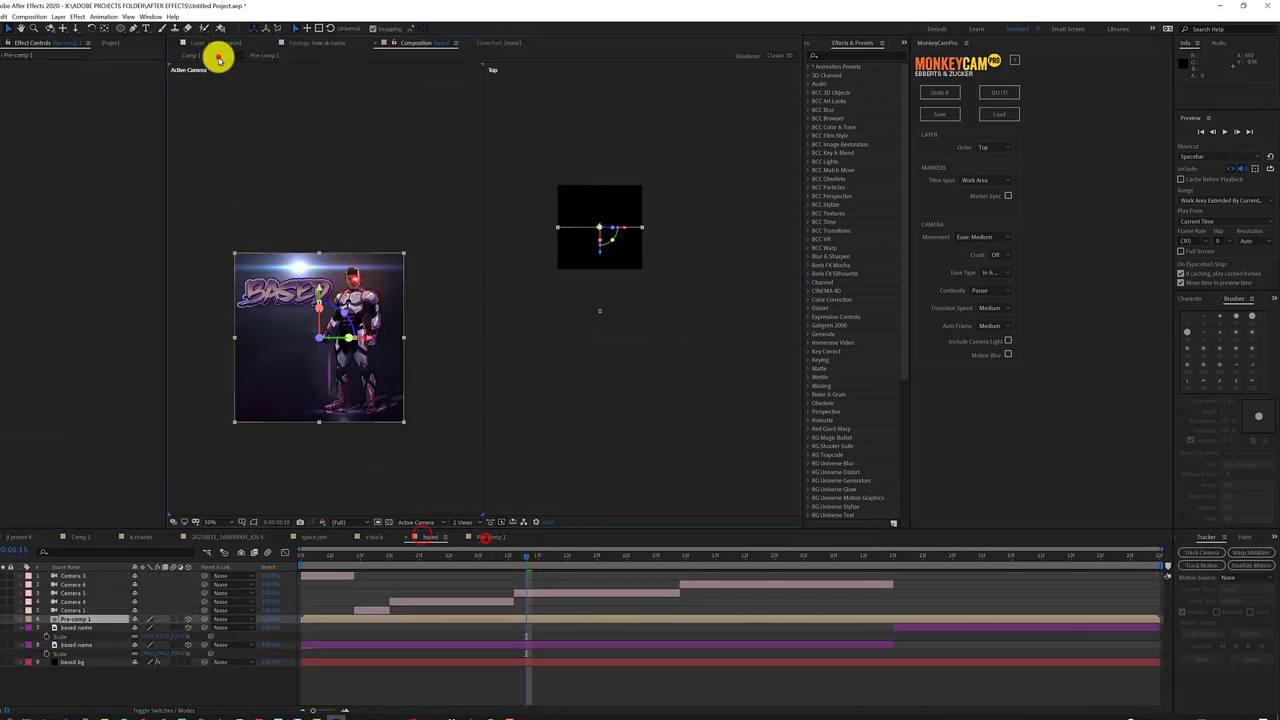
drag(480, 558, 1180, 554)
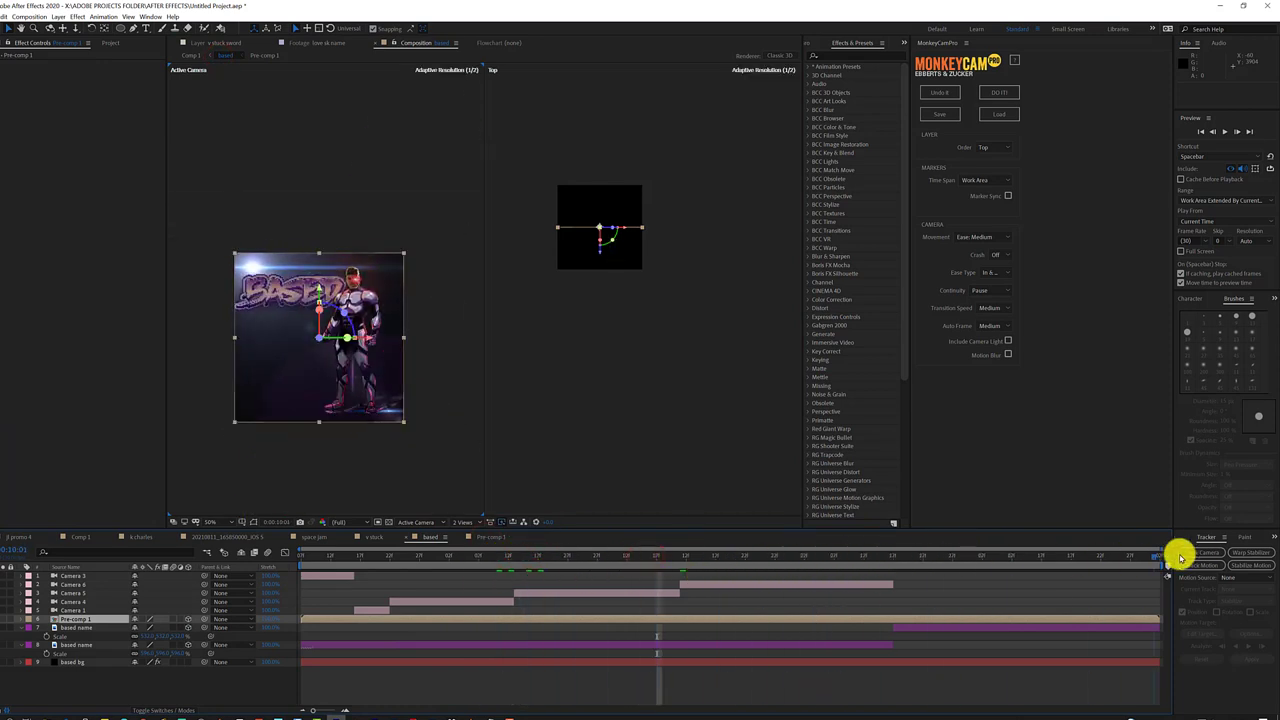
key(ctrl+s)
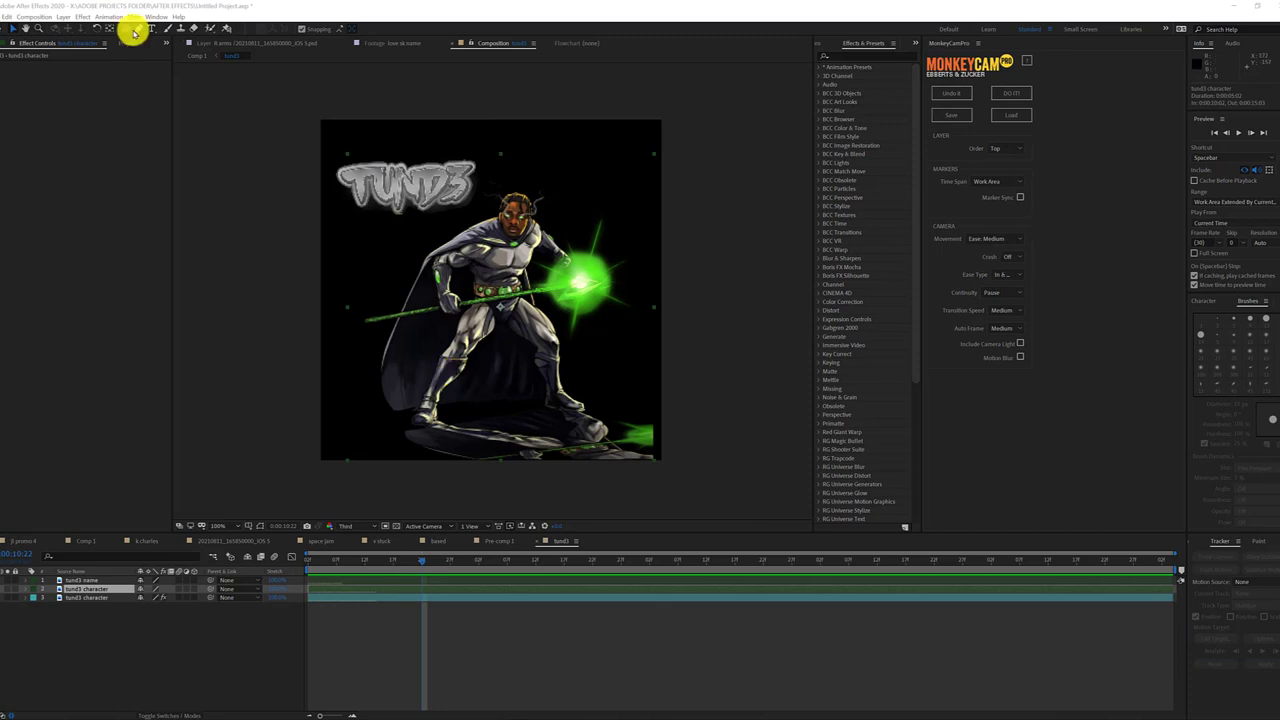
Place three puppet pins on the character, add a wiggle scale expression (2,3,1), and preview
click(460, 345)
click(553, 344)
click(462, 396)
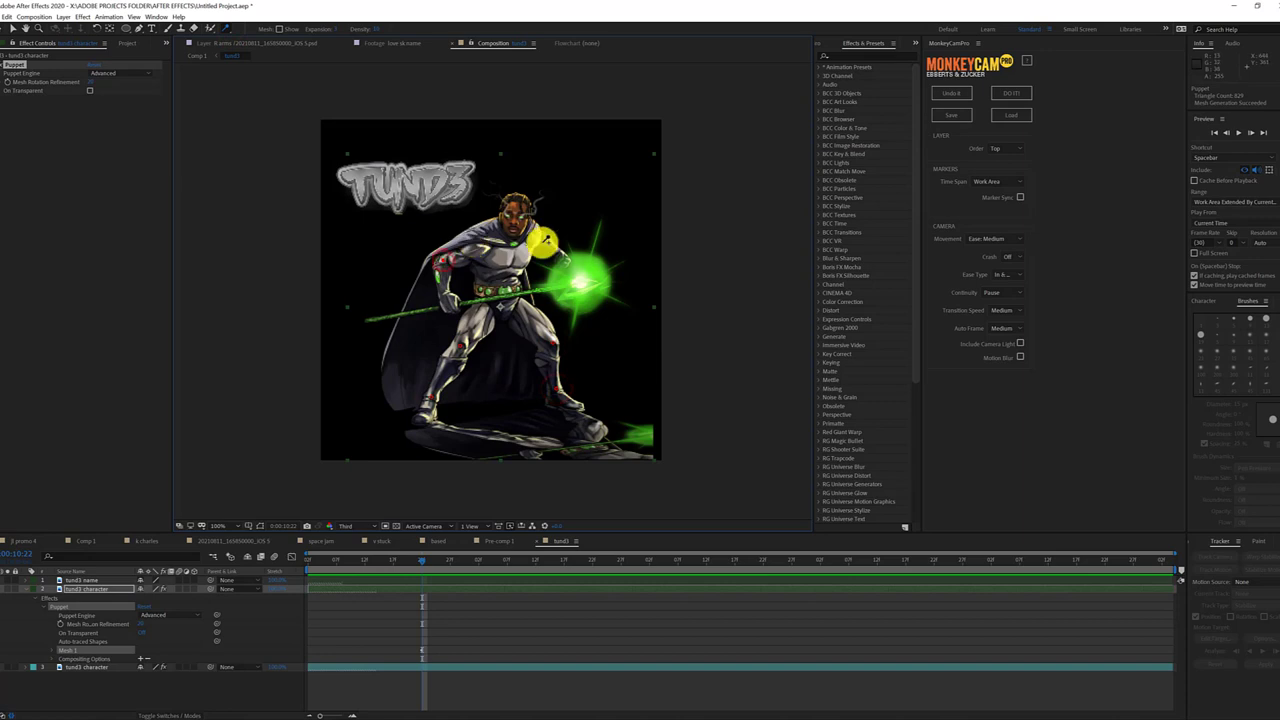
scroll(513, 213, up, 3)
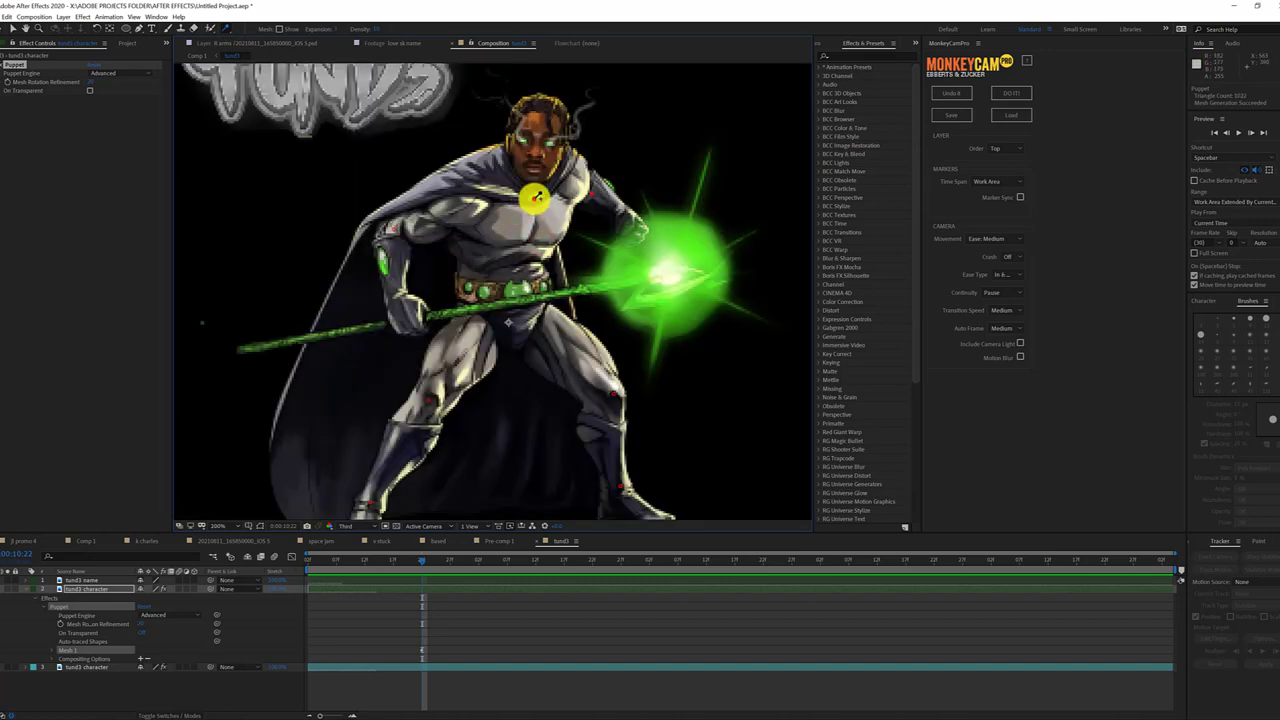
alt+click(93, 646)
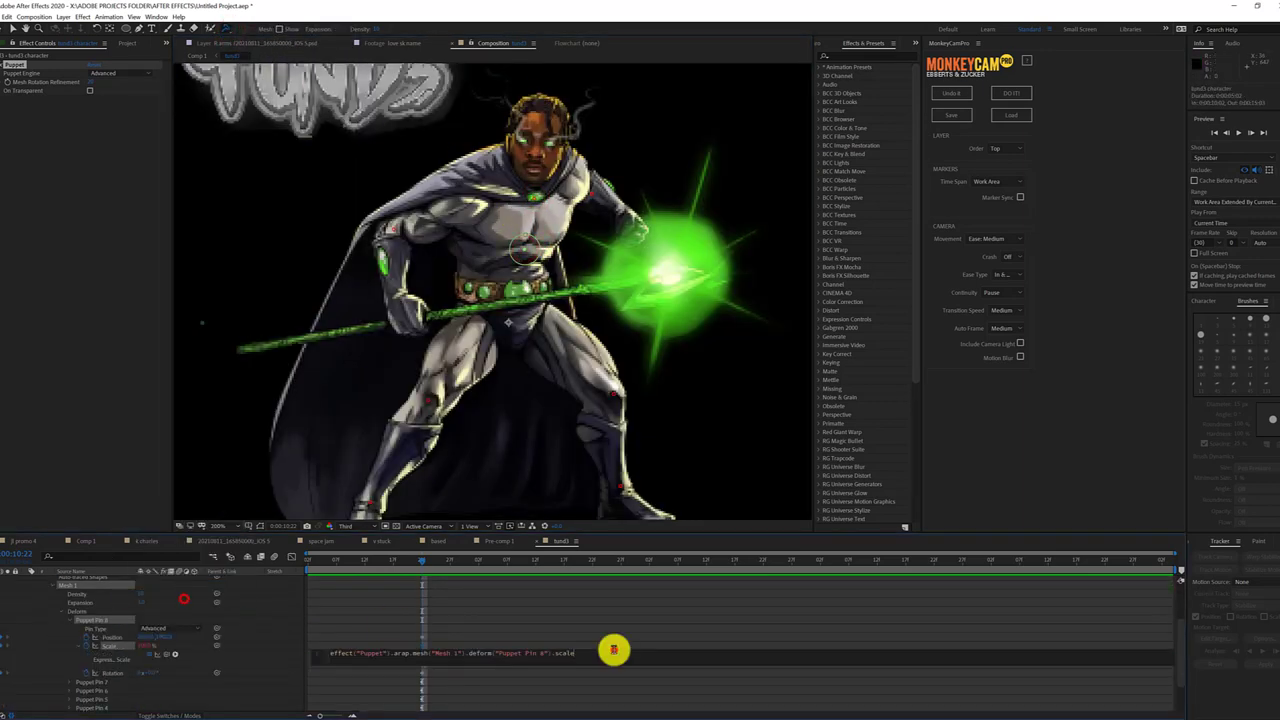
text(.wiggle(2,3,1))
key(KP_Enter)
key(space)
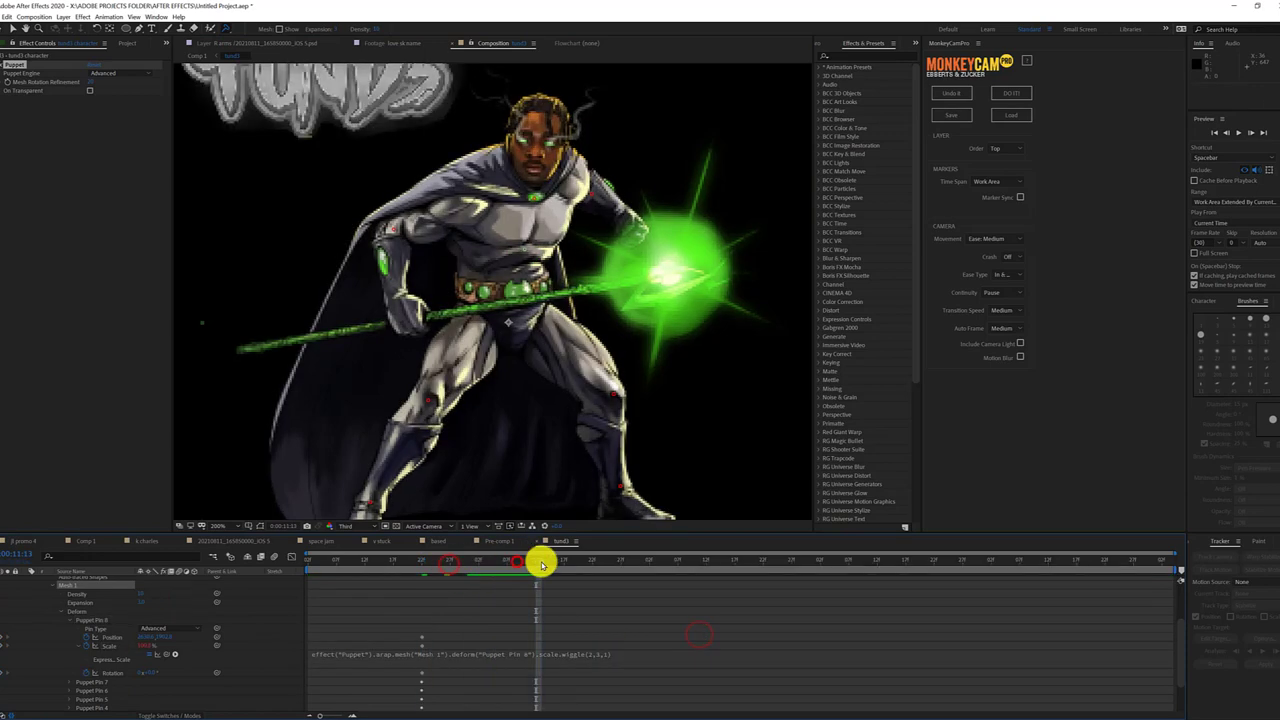
Add a wiggle expression with values 3,7,4 to the pin's position and preview
alt+click(86, 637)
click(175, 645)
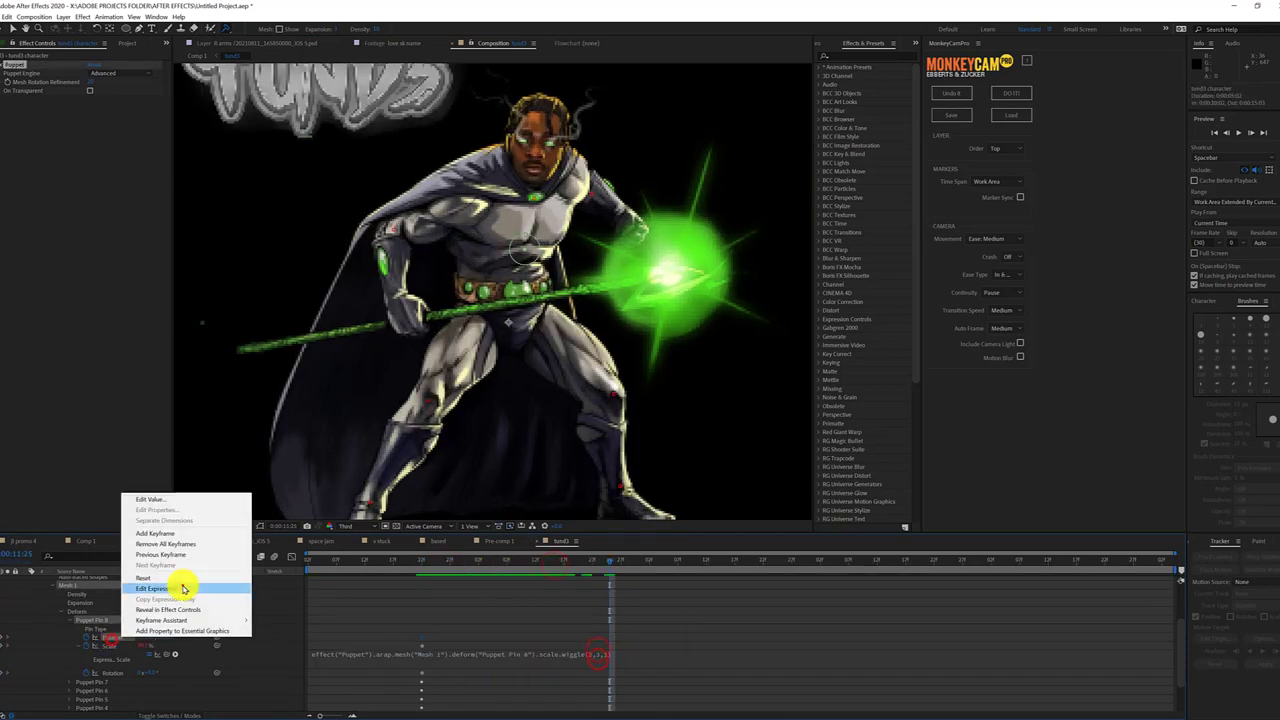
click(186, 586)
text(3,7,4)
click(703, 625)
key(space)
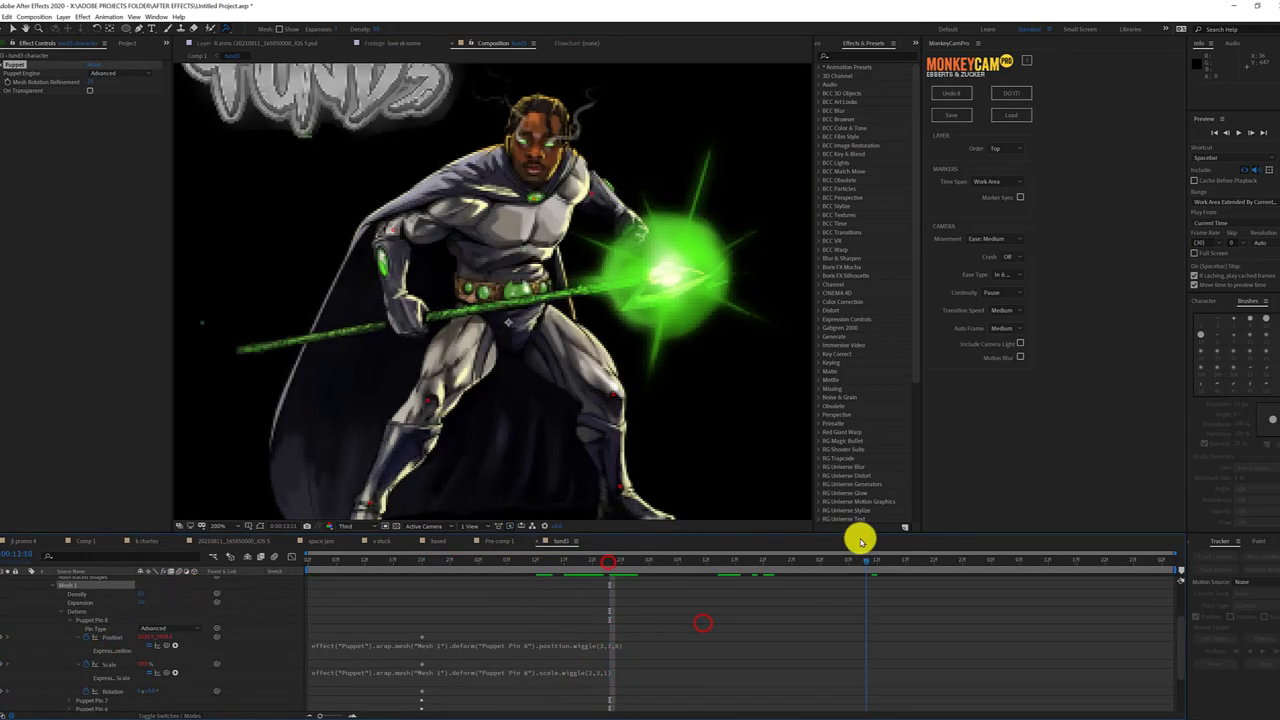
Strengthen the scale wiggle expression and zoom back in on the character
click(621, 672)
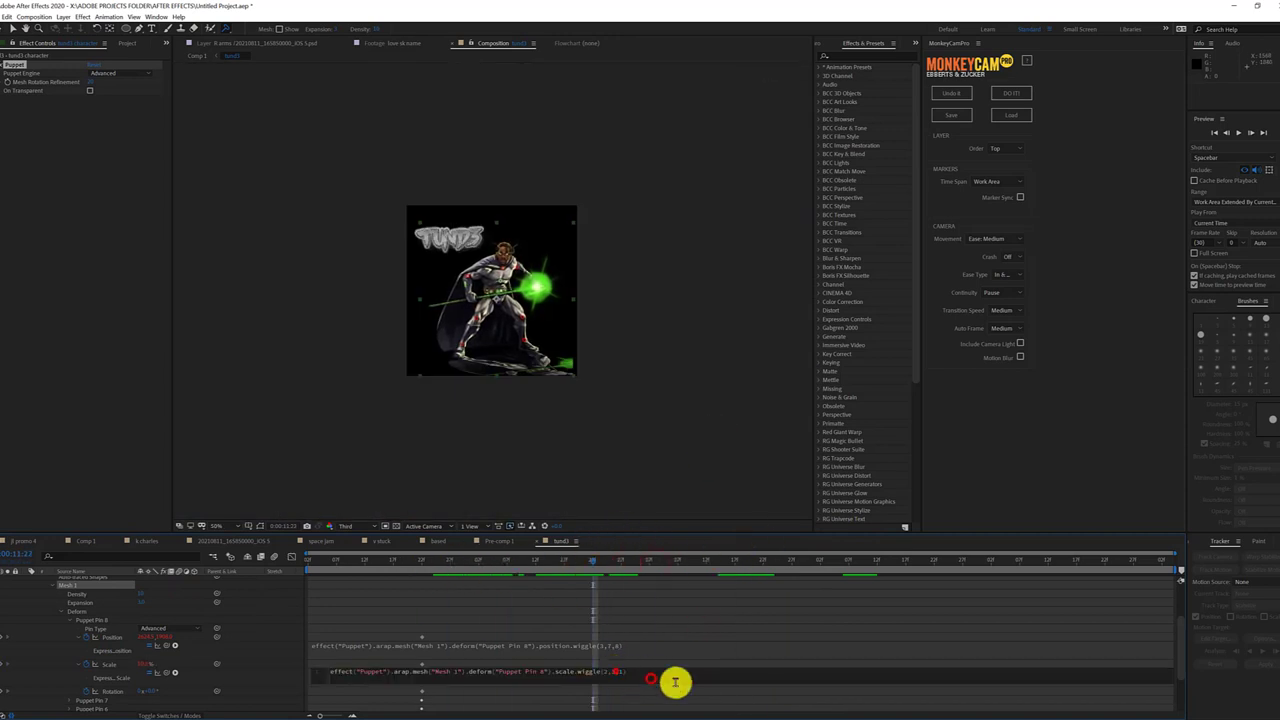
click(531, 620)
click(609, 558)
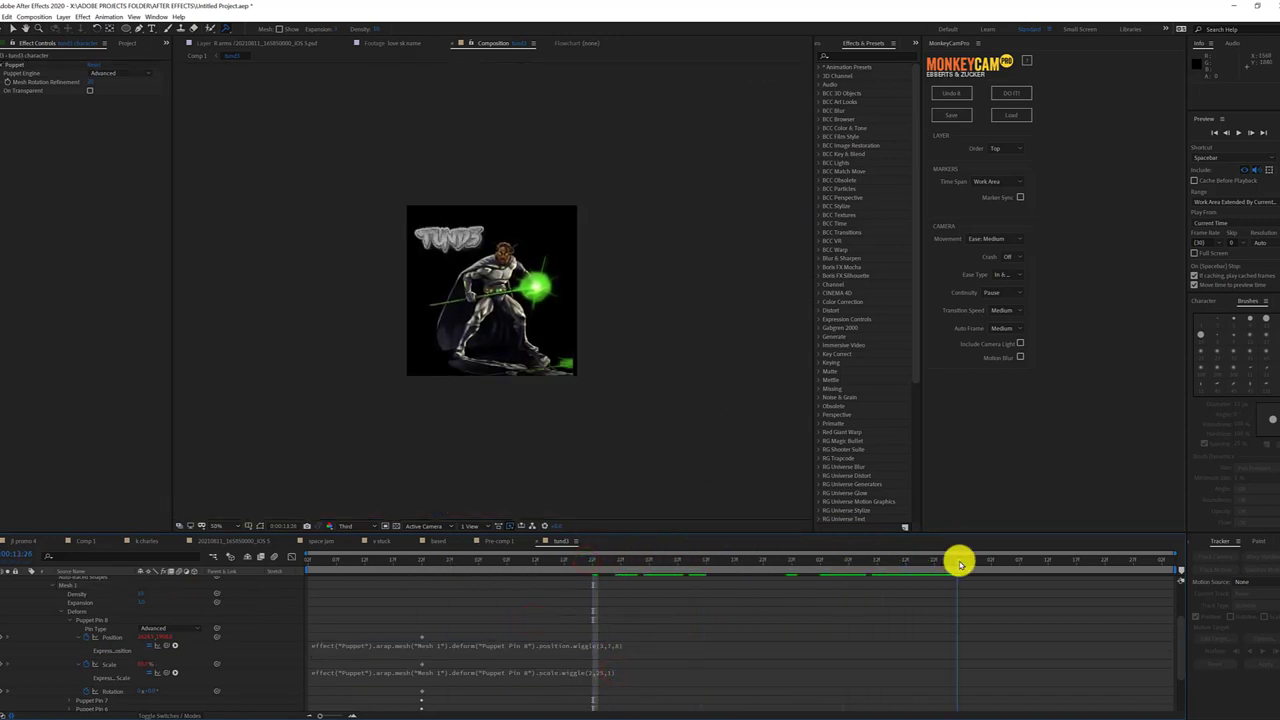
key(period)
key(period)
key(period)
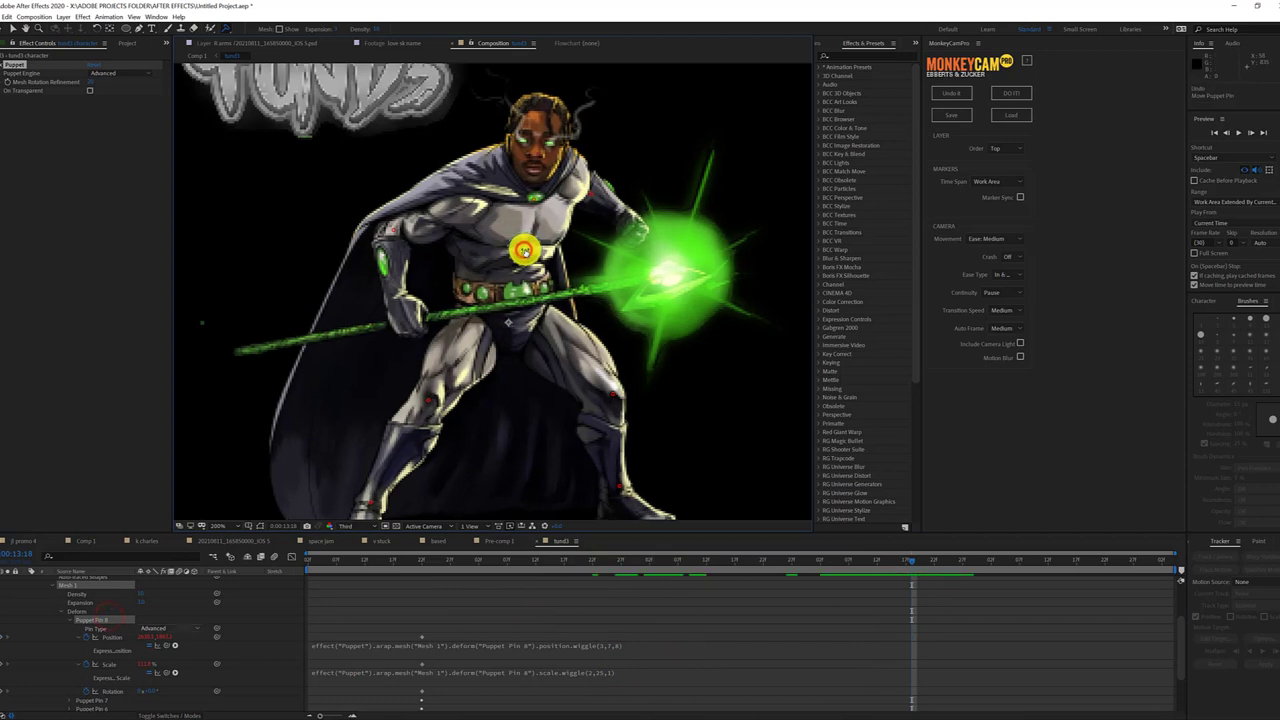
Place a position pin on the head and give it a .wiggle() position expression
click(186, 628)
click(185, 627)
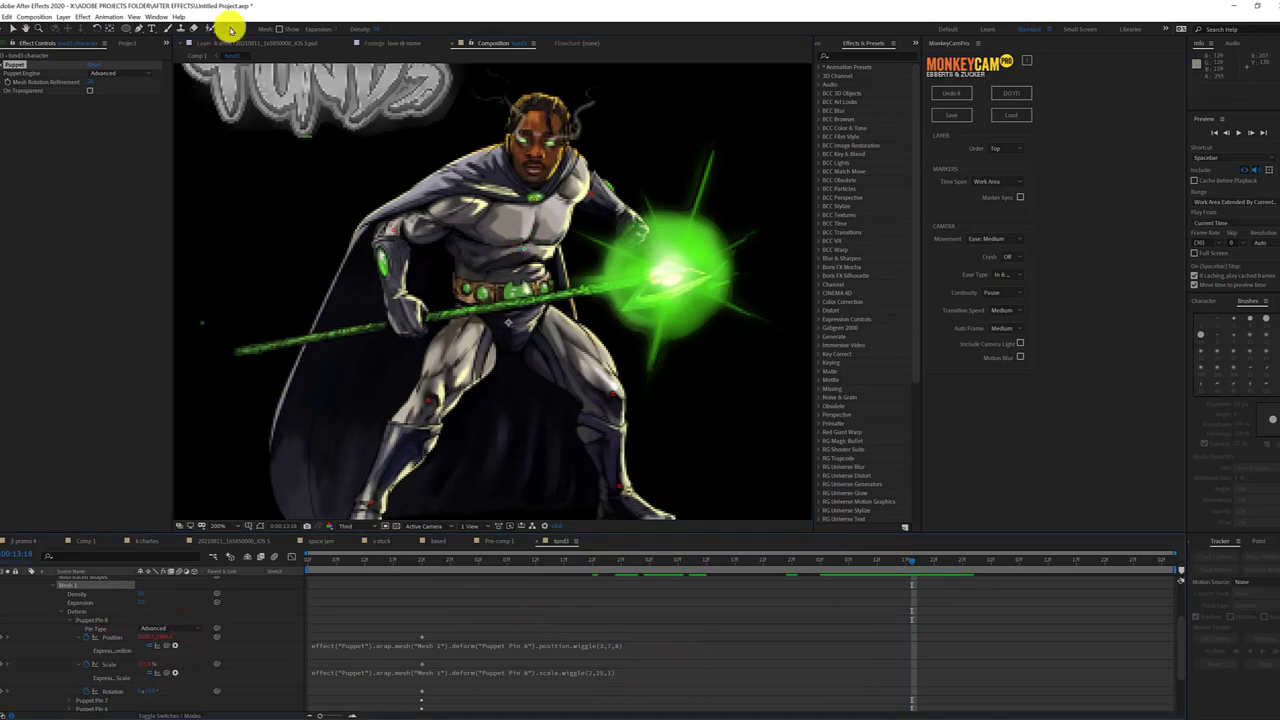
drag(230, 29, 250, 42)
click(530, 118)
alt+click(113, 637)
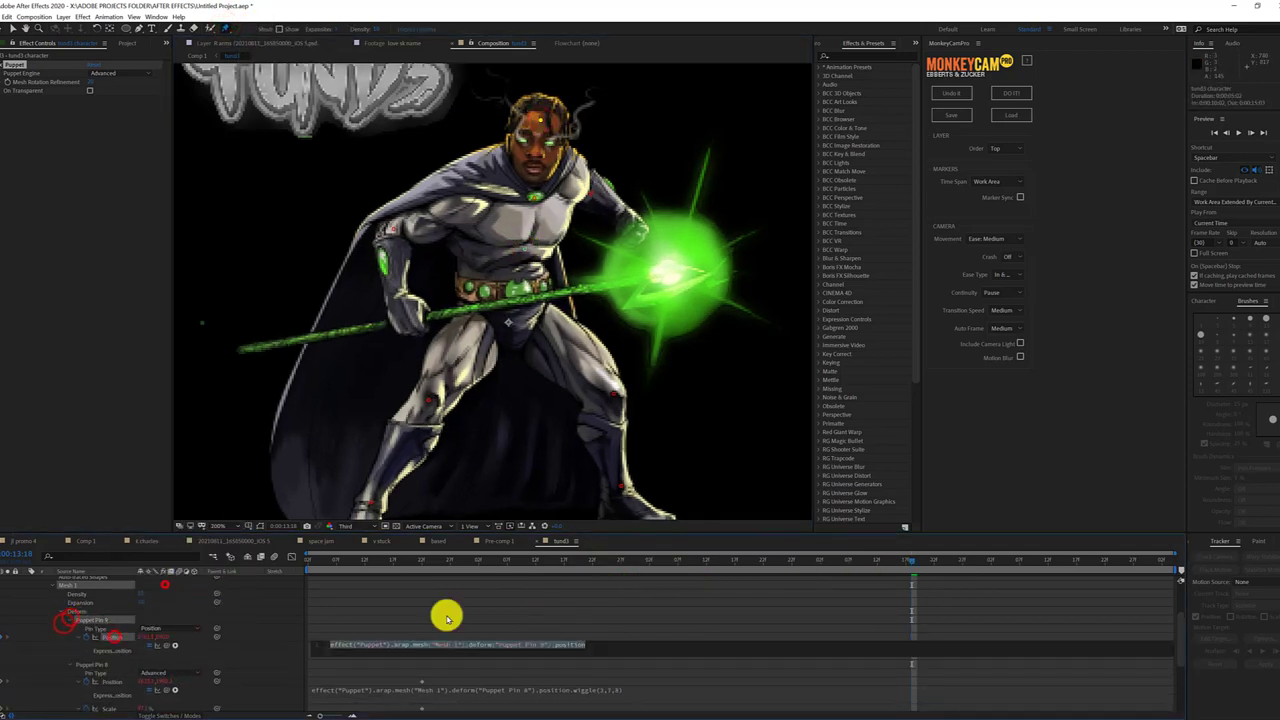
text(.wiggle())
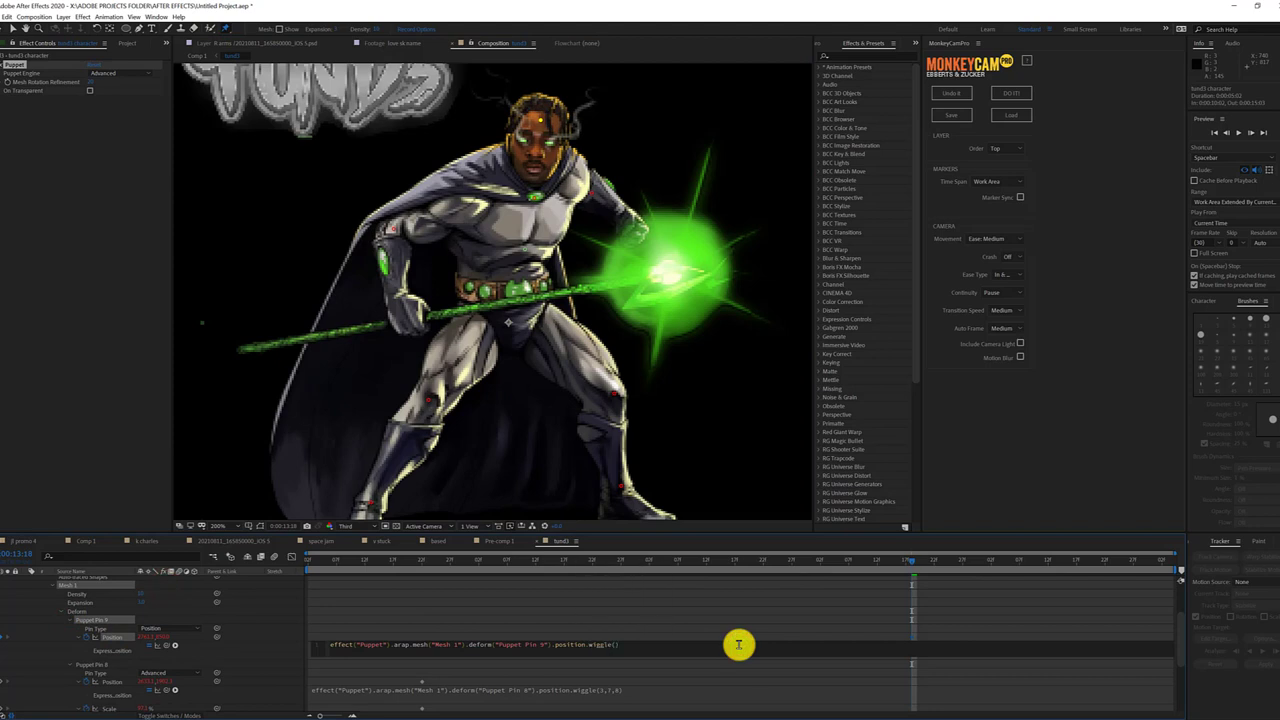
click(537, 120)
Add pins on the shoulder and forehead and reveal Pin 9's scale and rotation properties
drag(225, 29, 245, 40)
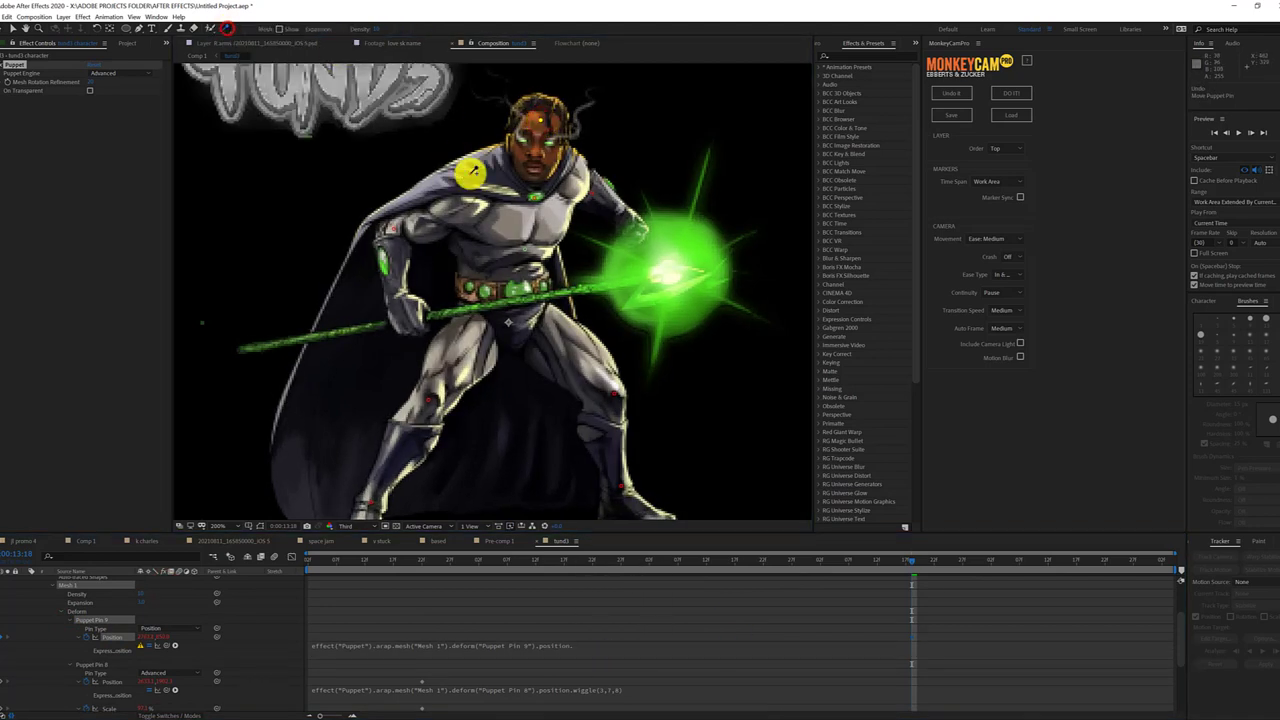
click(468, 172)
click(541, 121)
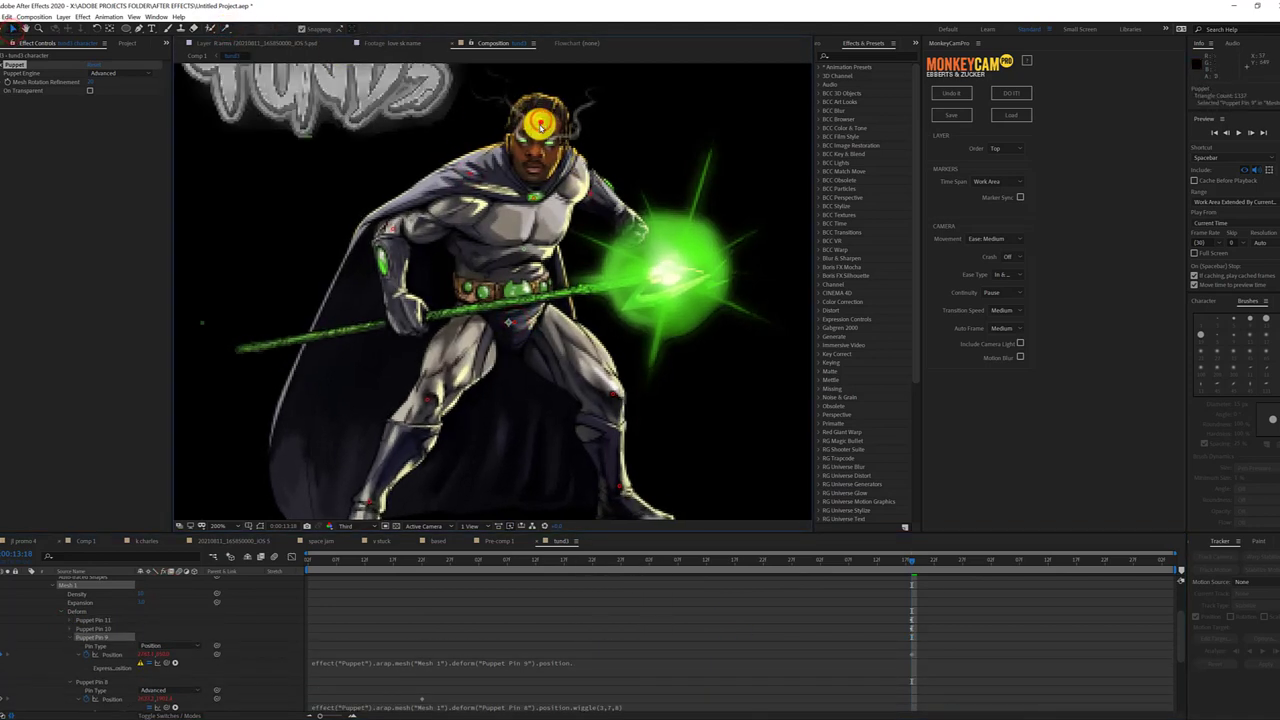
click(603, 663)
click(592, 664)
click(189, 686)
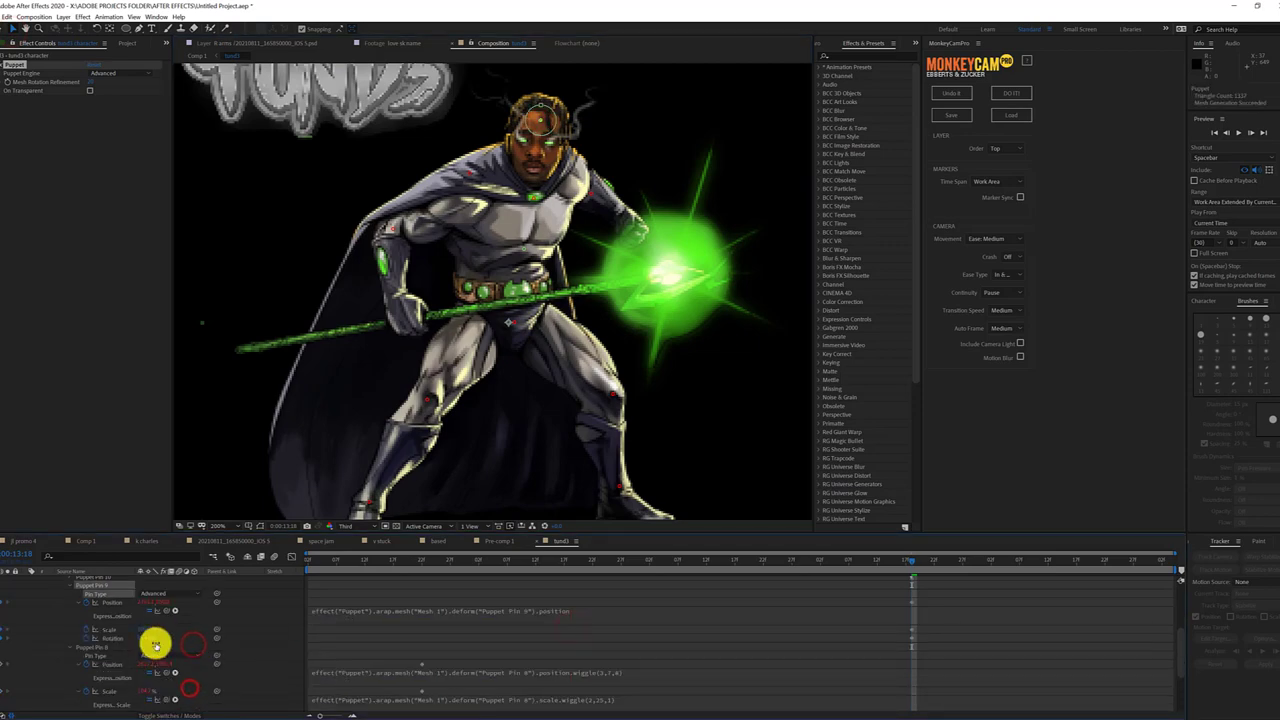
click(890, 558)
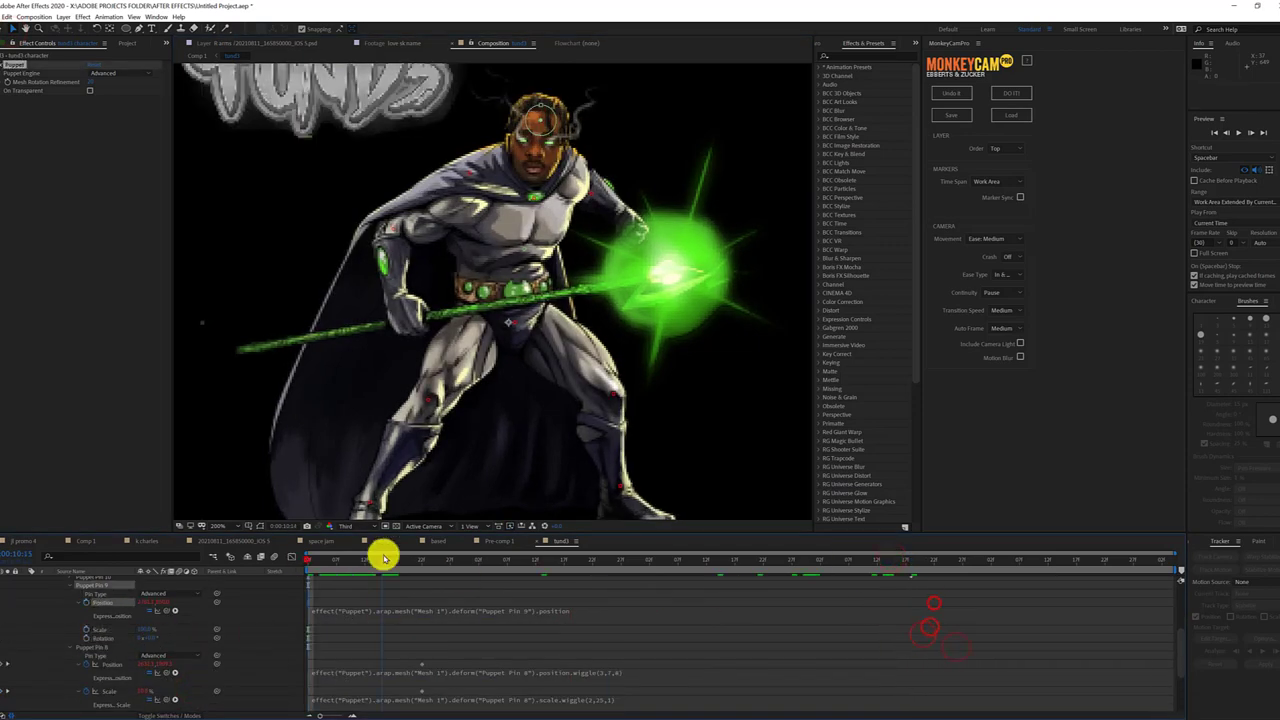
drag(383, 556, 450, 558)
Add a thigh pin, drag the head pin to re-pose the head, and make Pin 9 a Bend pin
click(229, 28)
click(455, 358)
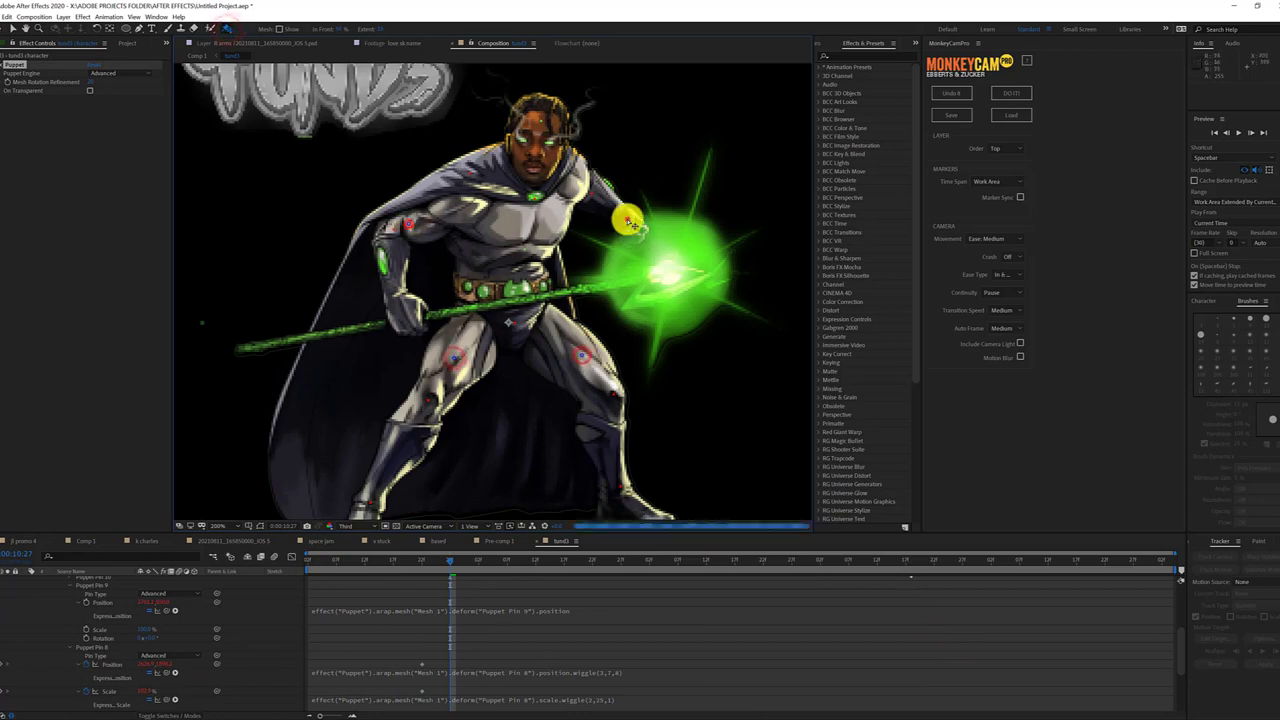
click(708, 558)
click(538, 105)
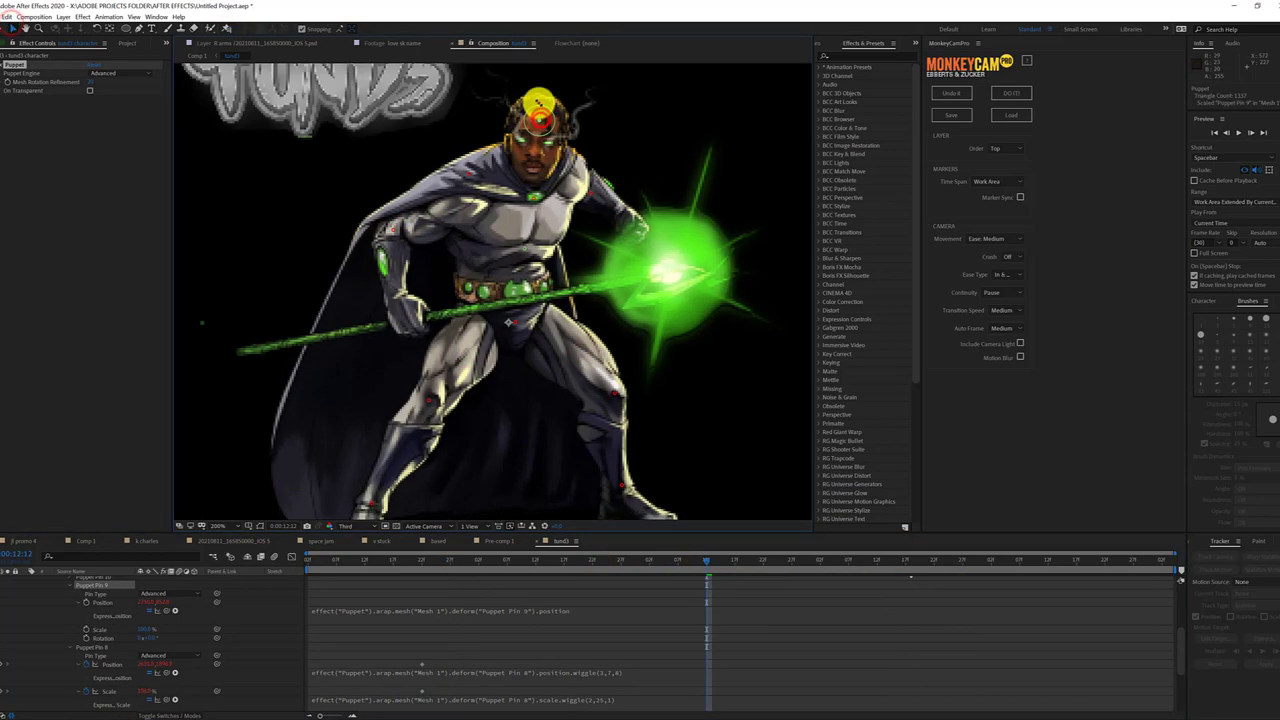
drag(538, 108, 541, 117)
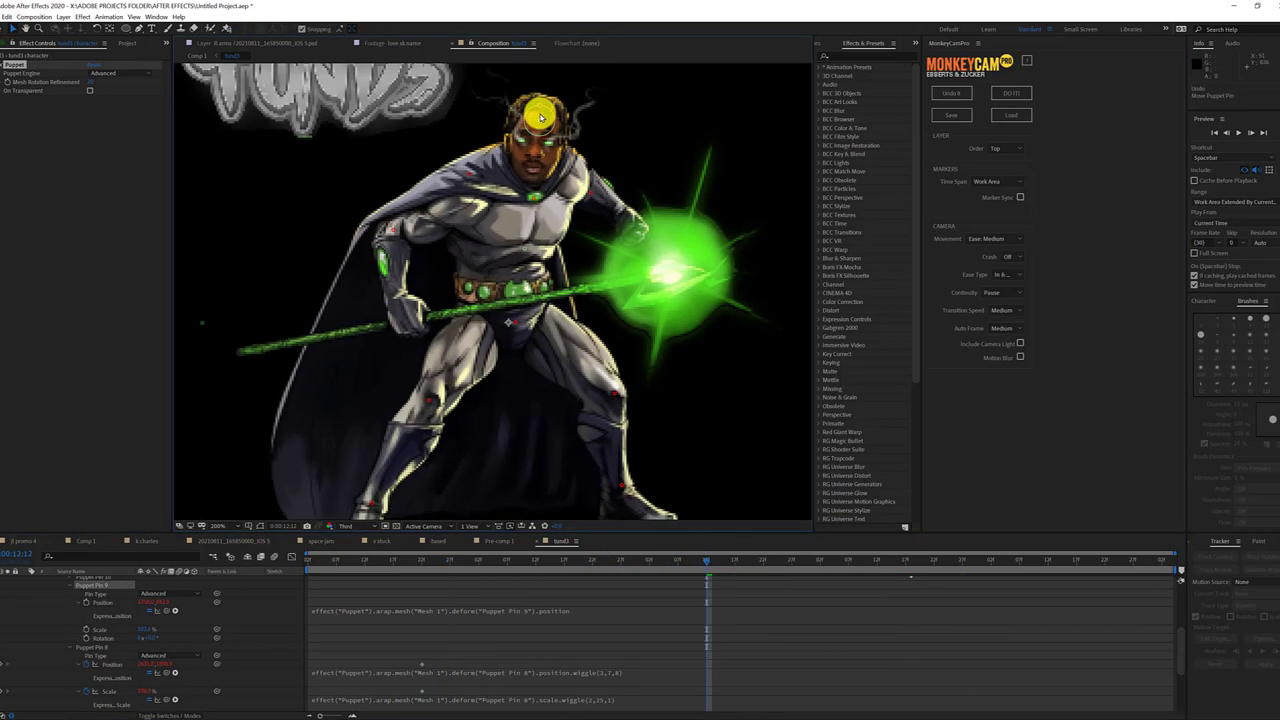
click(181, 591)
click(176, 630)
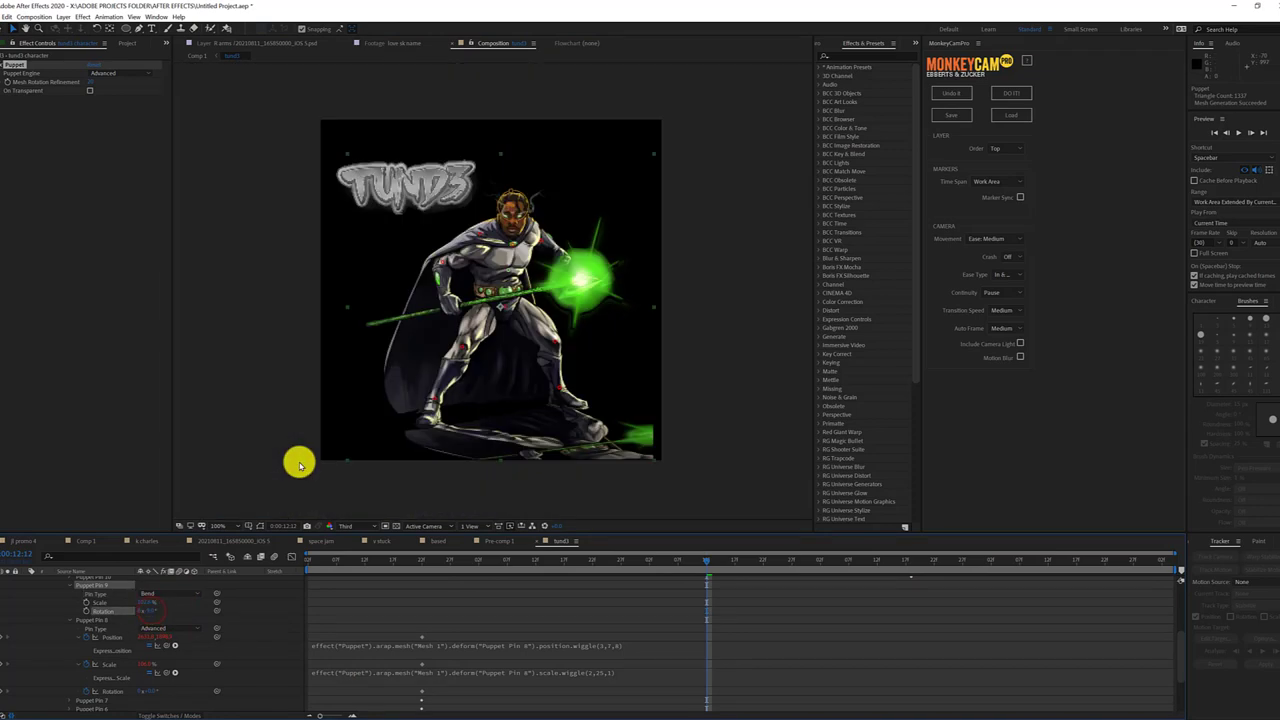
Add pins around the face and neck using Advanced pins, then reposition the head pin
click(517, 186)
scroll(457, 244, up, 1)
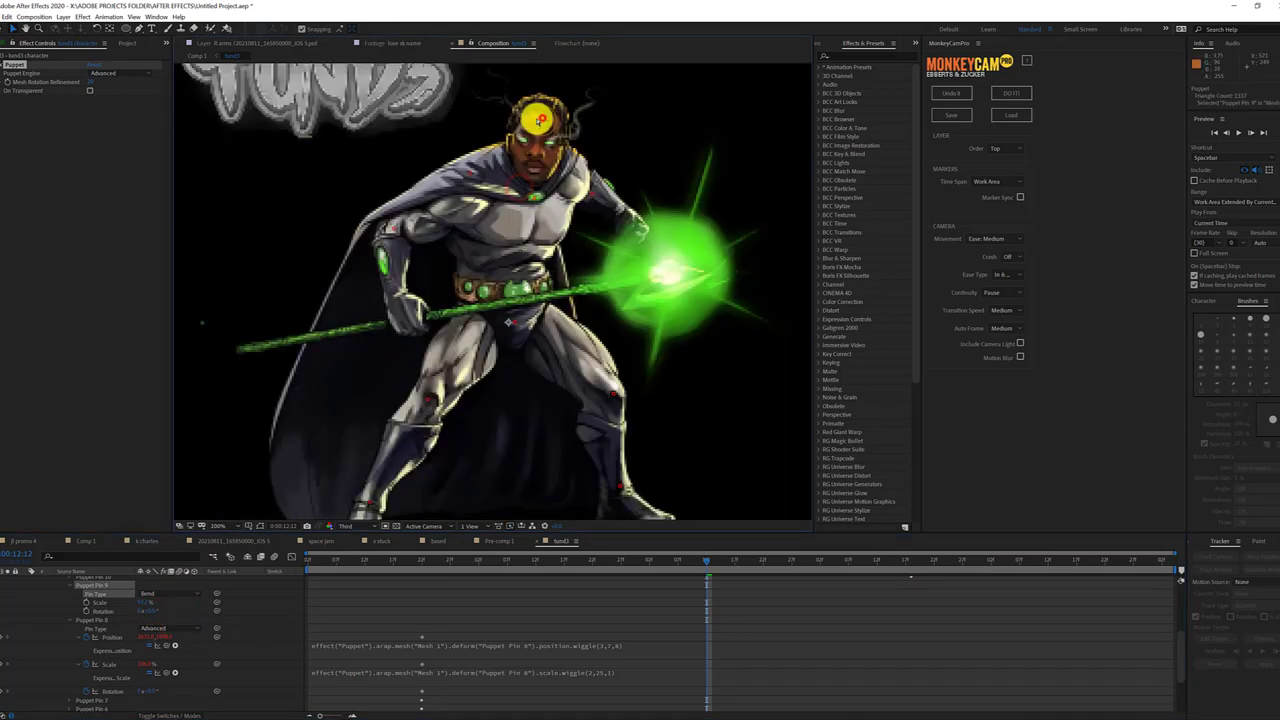
click(224, 28)
click(537, 178)
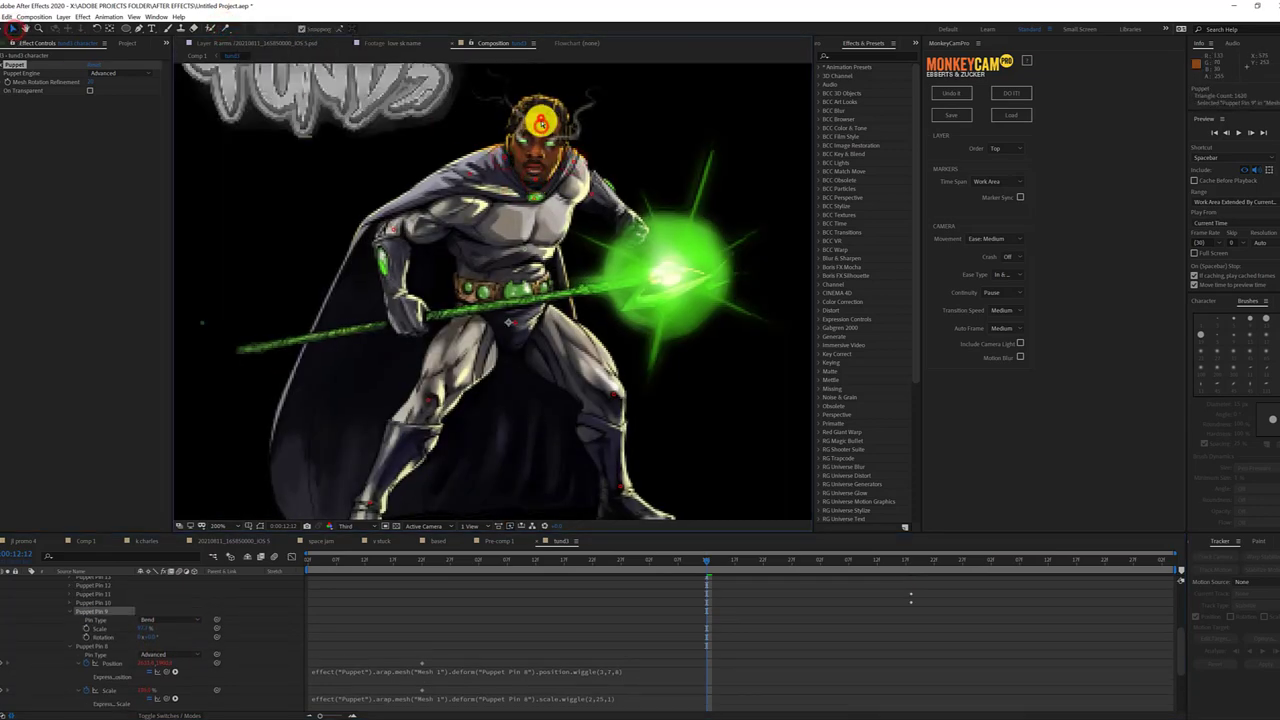
click(149, 634)
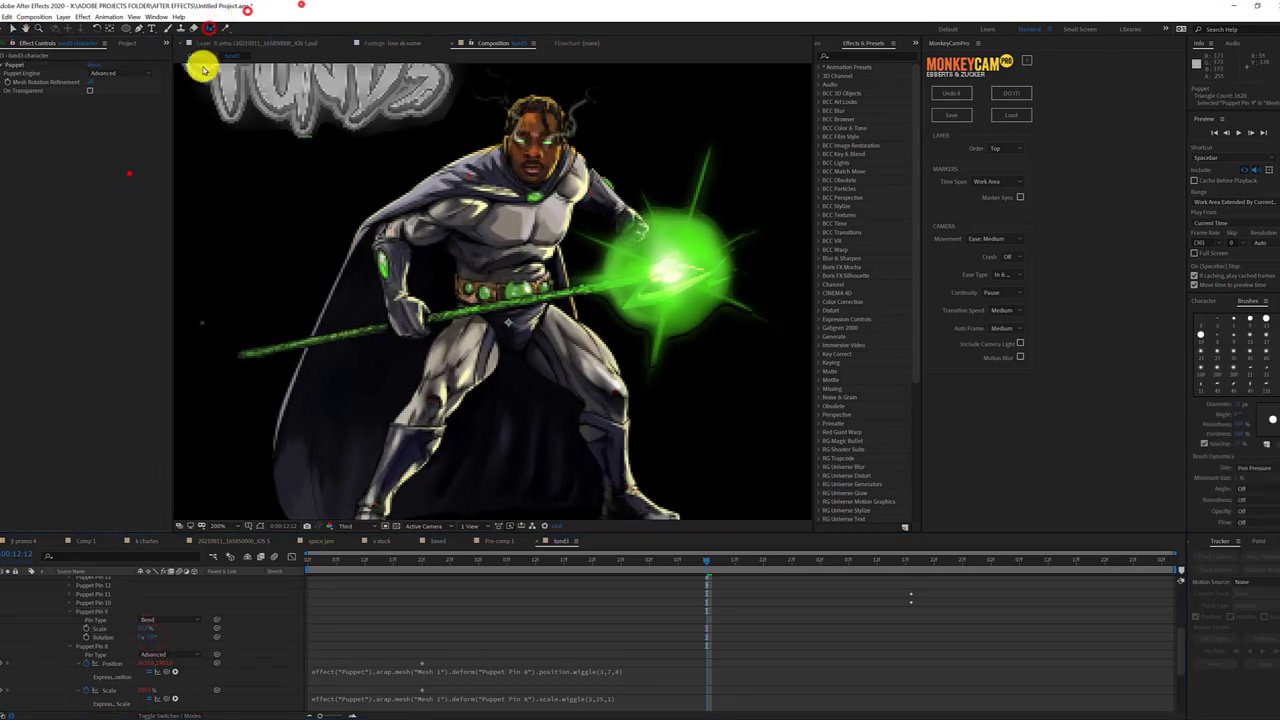
click(228, 28)
click(311, 28)
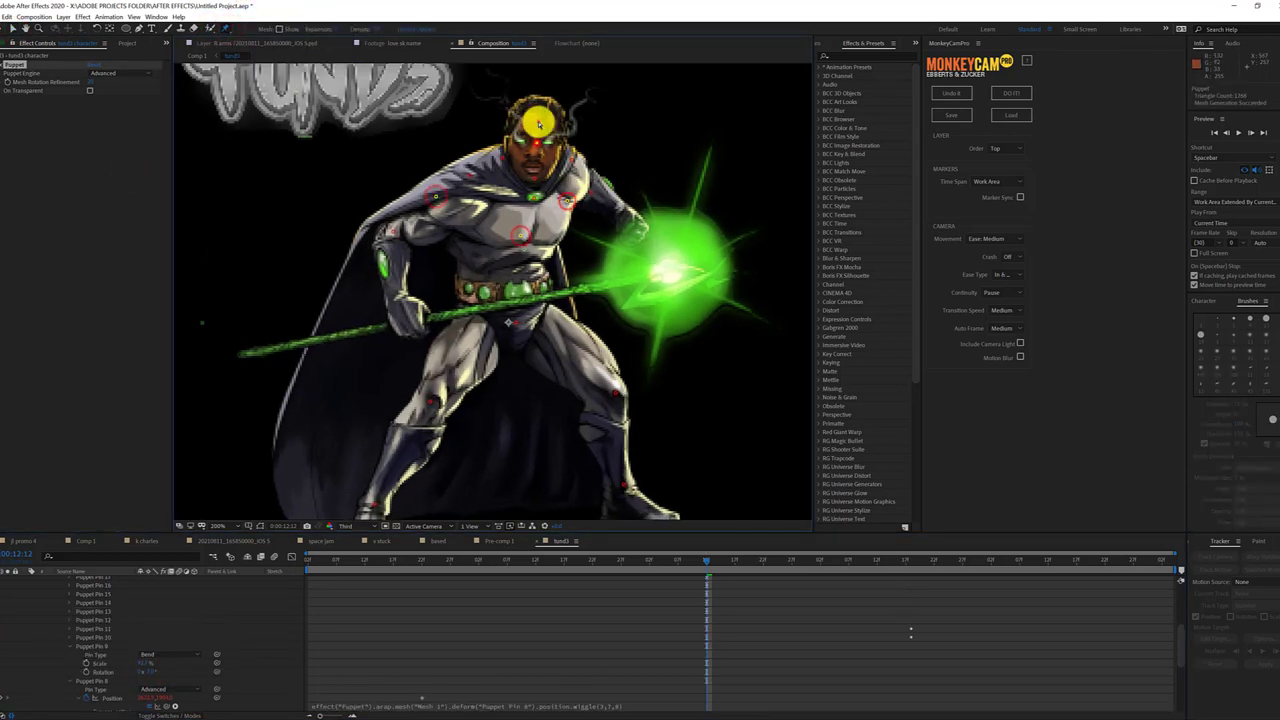
click(27, 33)
click(147, 672)
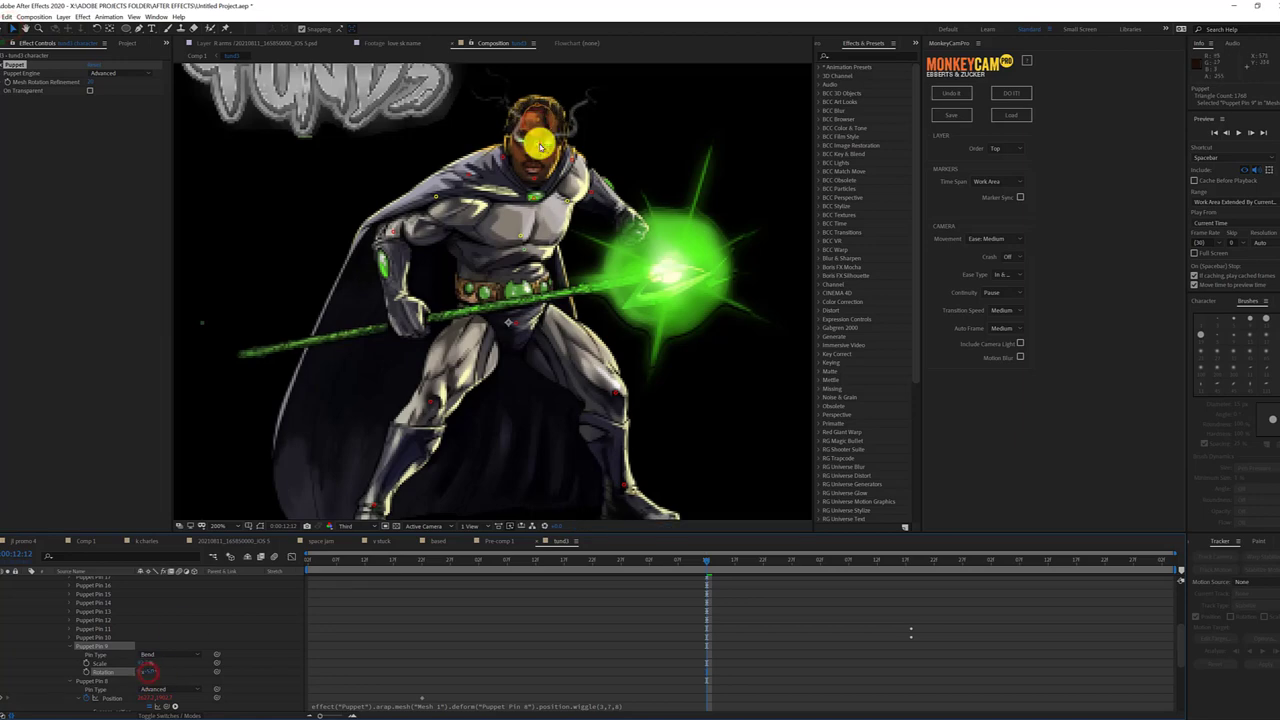
drag(540, 145, 533, 138)
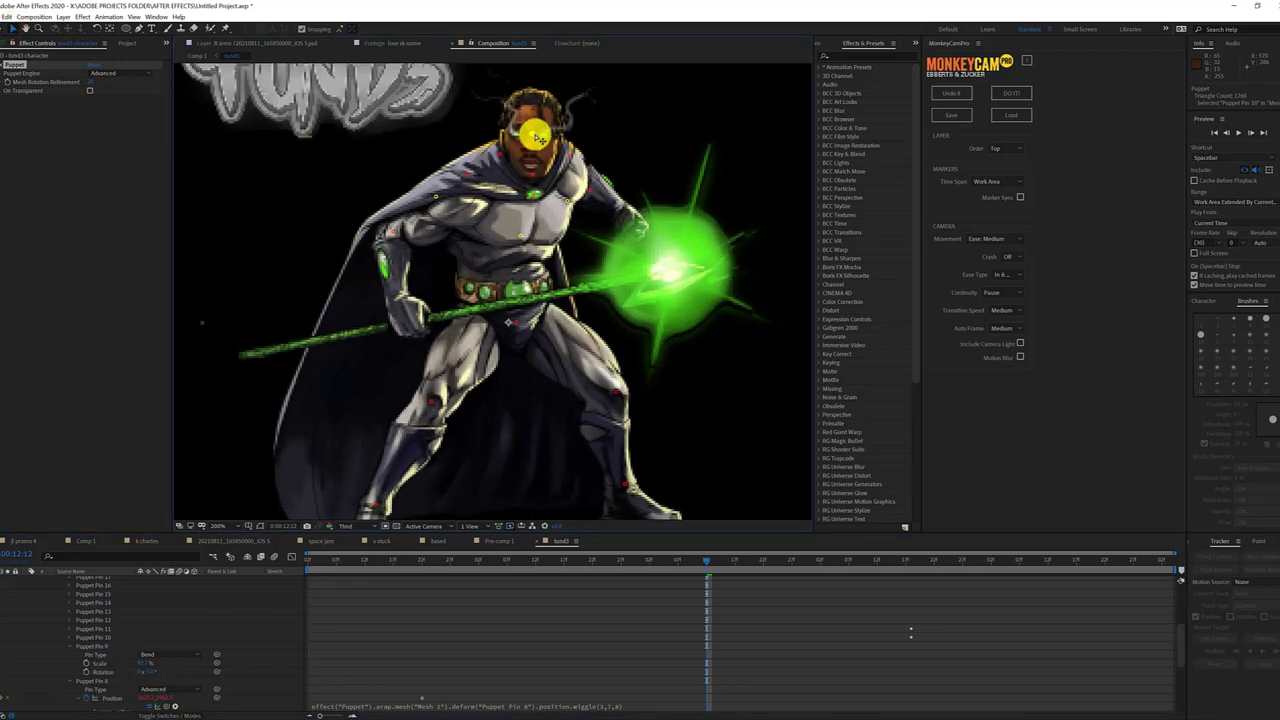
Change the head's Puppet Pin 18 pin type to Stretch
click(86, 614)
click(523, 129)
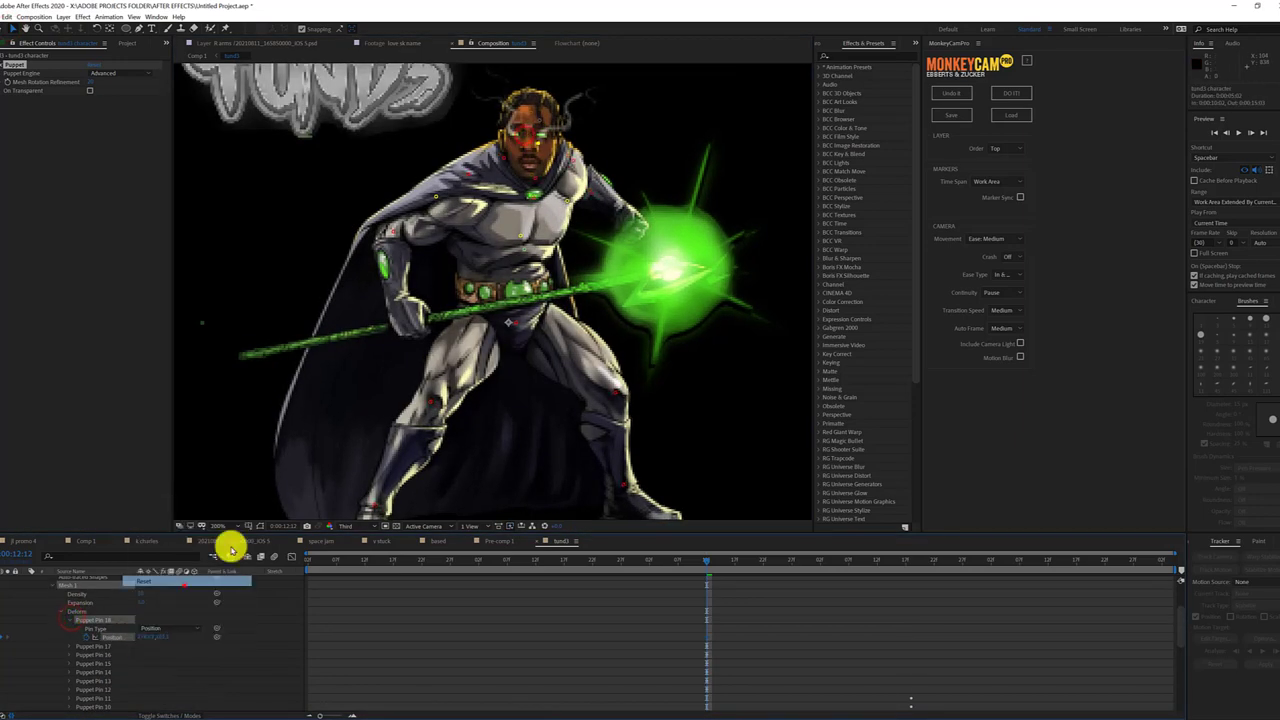
click(184, 585)
click(150, 628)
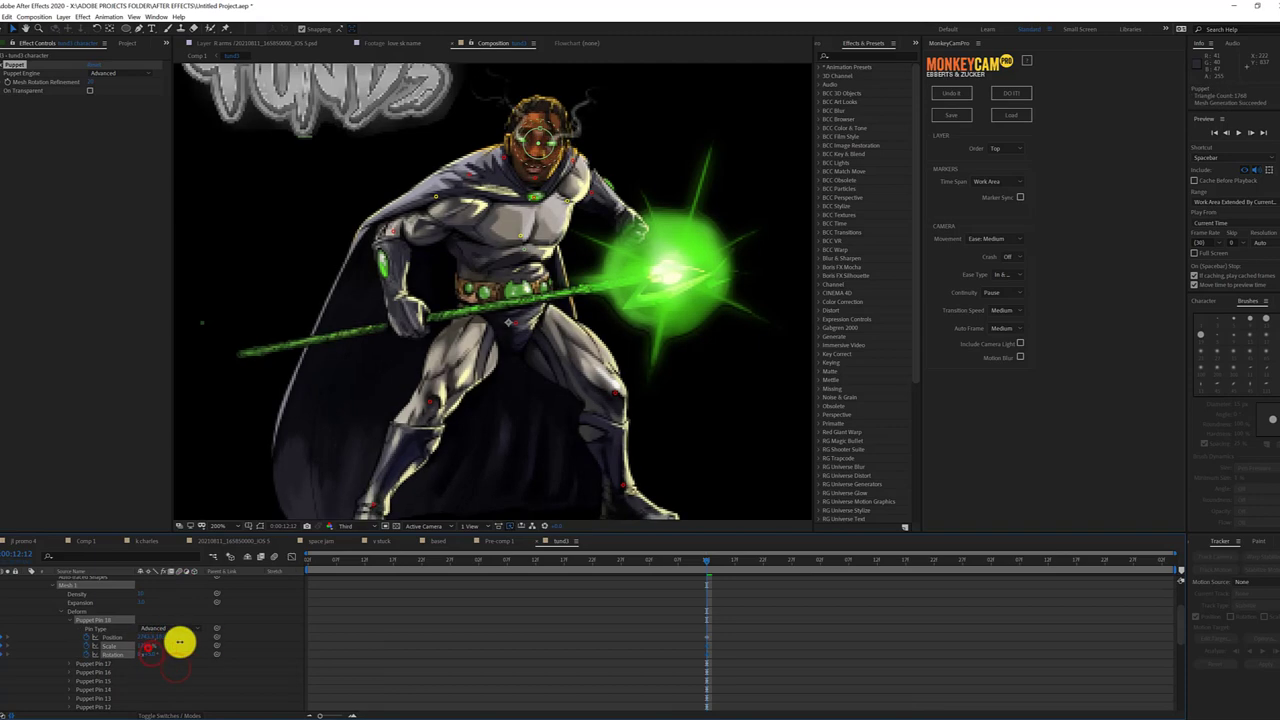
click(158, 655)
click(150, 628)
click(166, 645)
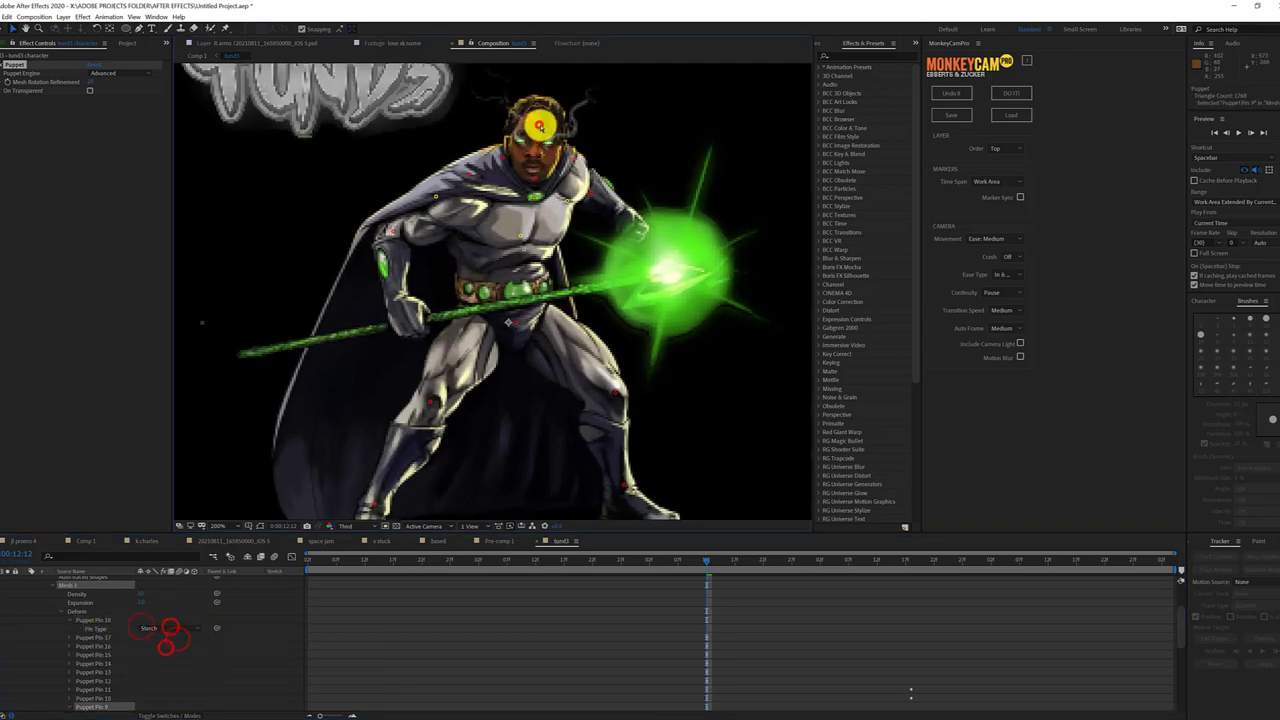
Add a new head pin with a wiggle position expression and preview the character
click(523, 120)
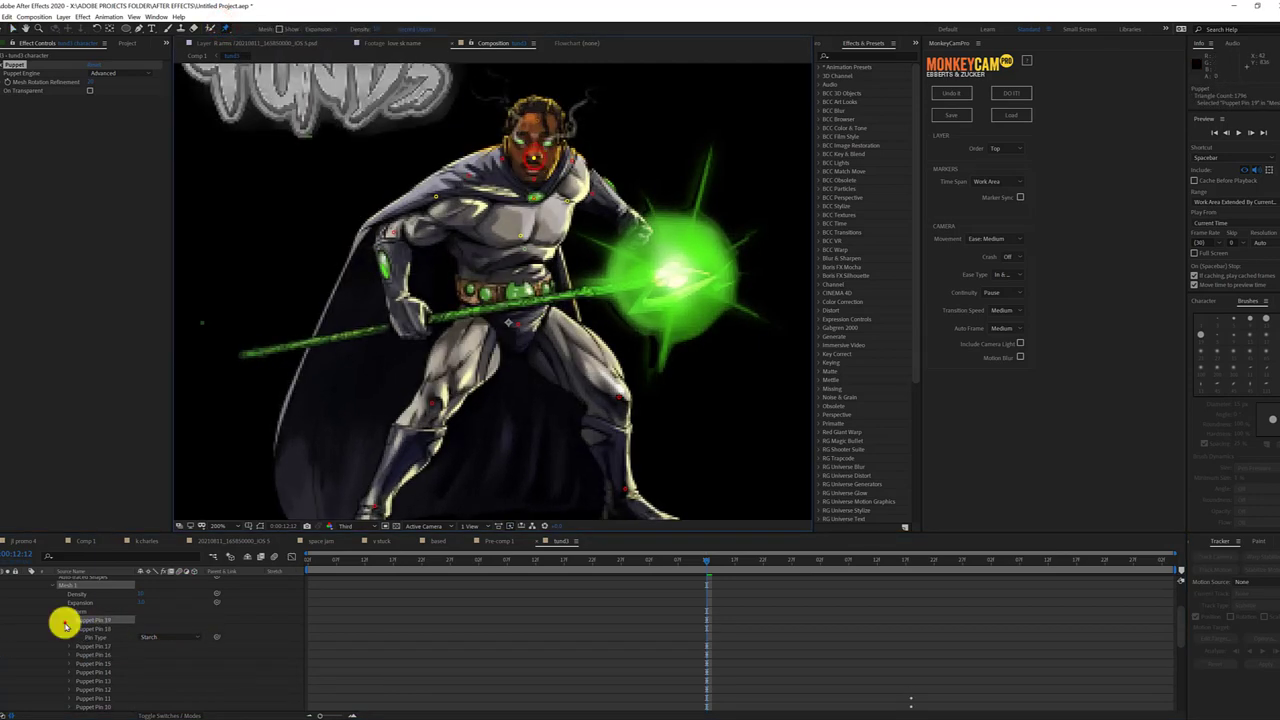
alt+click(66, 622)
click(667, 645)
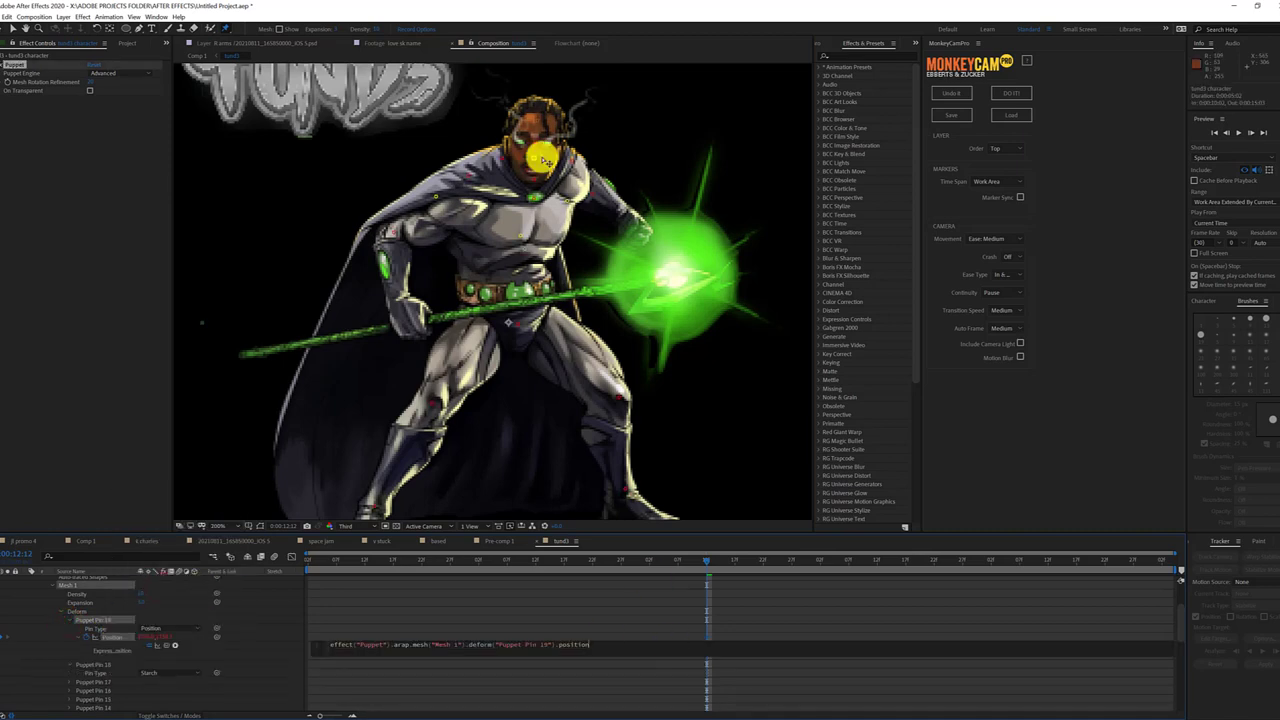
click(734, 549)
key(space)
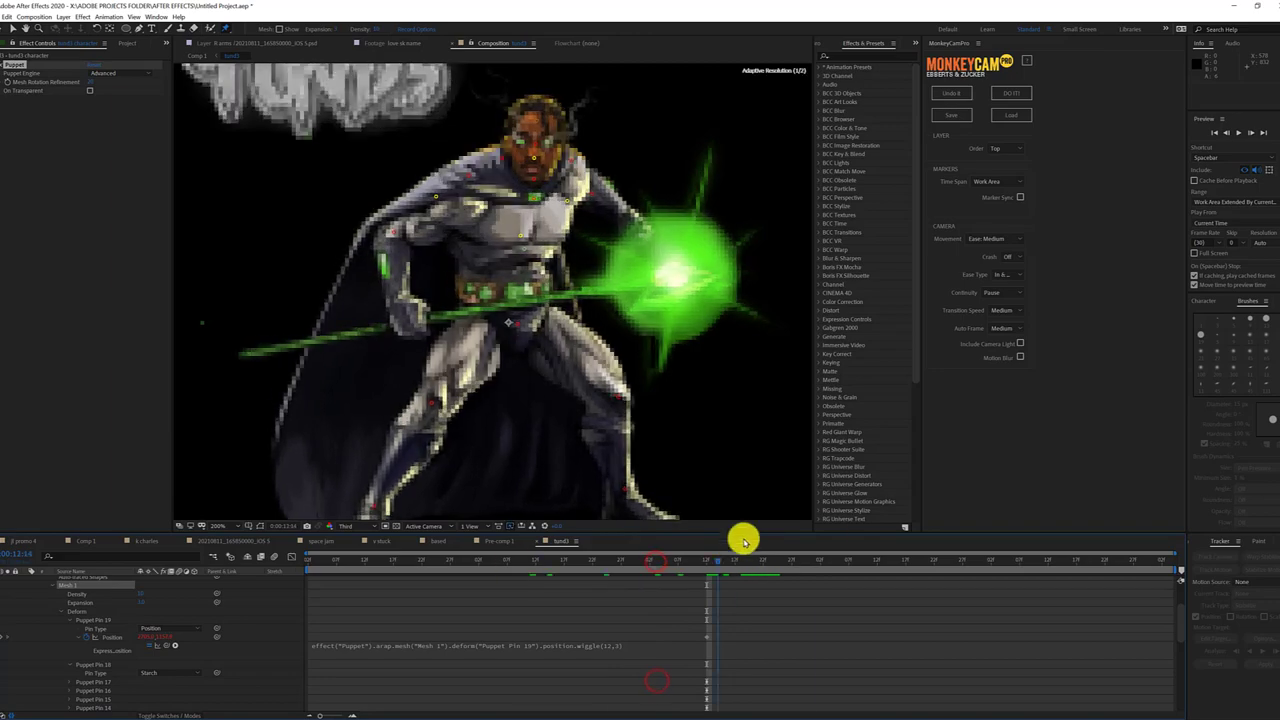
At 11:09, delete Puppet Pin 19 with its expression and replay the preview
click(545, 562)
drag(545, 562, 519, 578)
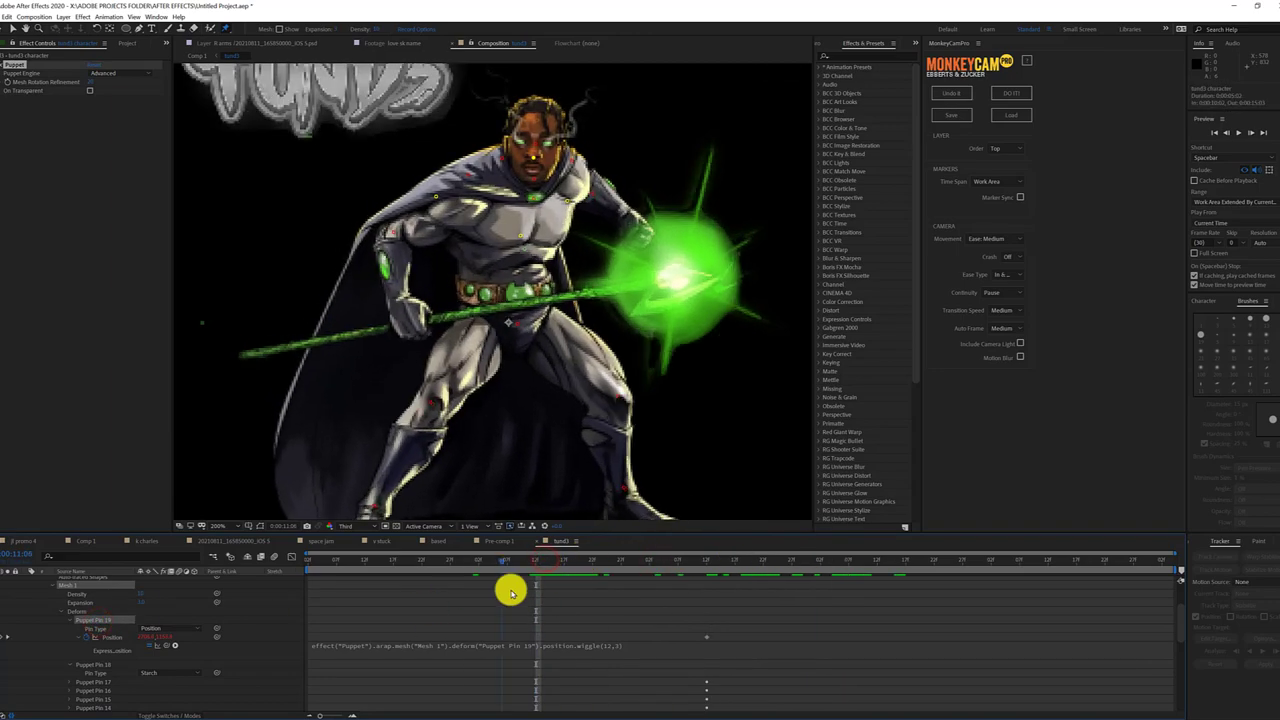
click(180, 617)
key(Delete)
key(space)
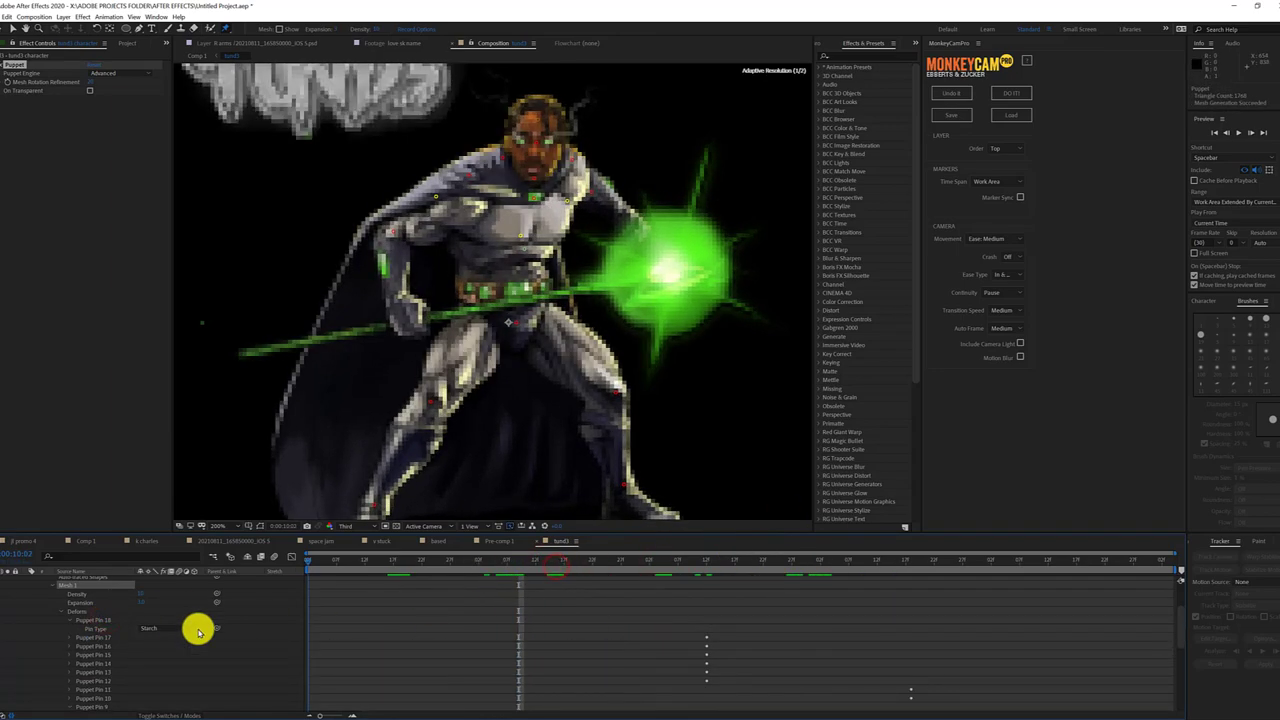
scroll(331, 363, up, 1)
Collapse the puppet pins, reveal the tund3 character layer's Mask 1, and move time to about 12:18
scroll(360, 372, up, 1)
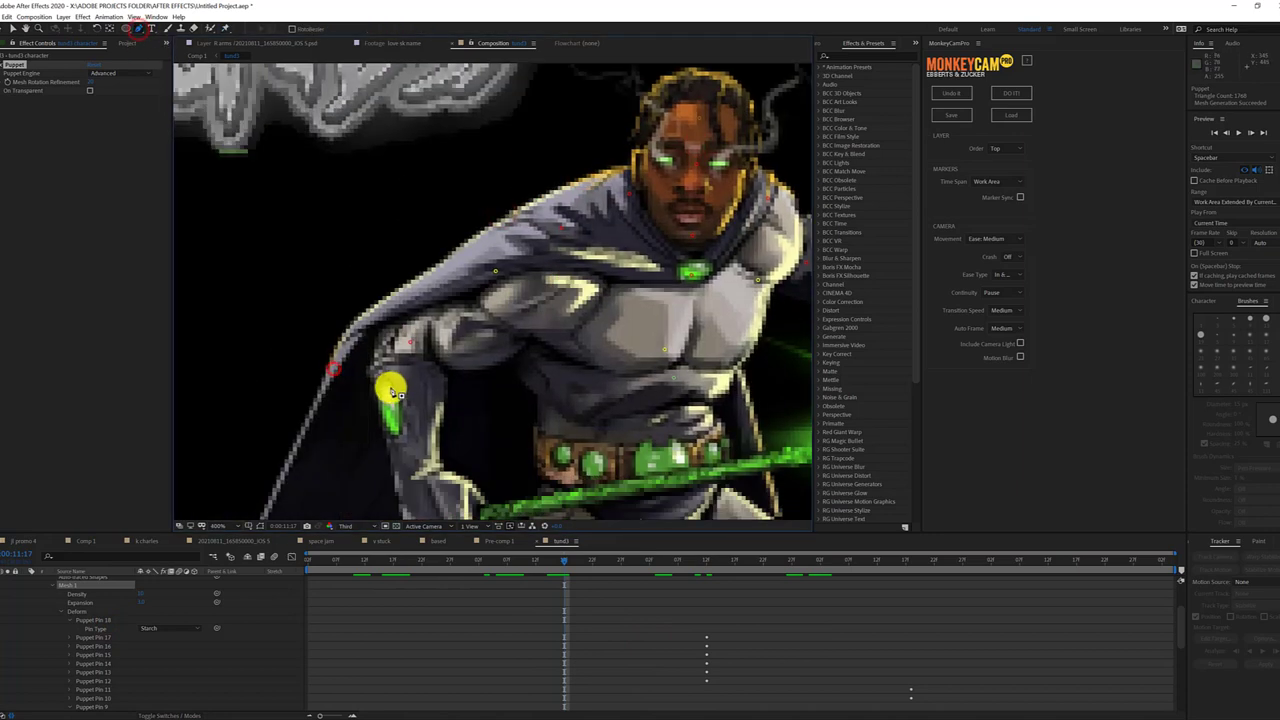
click(386, 378)
key(u)
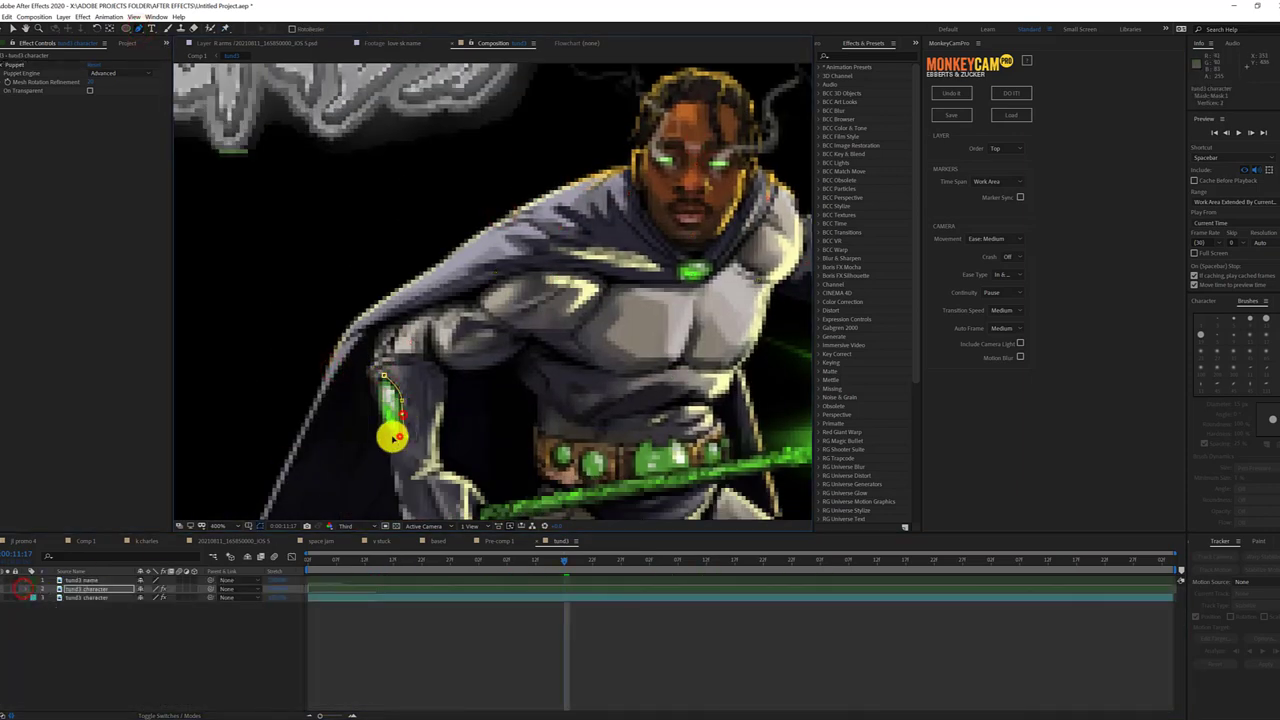
click(62, 607)
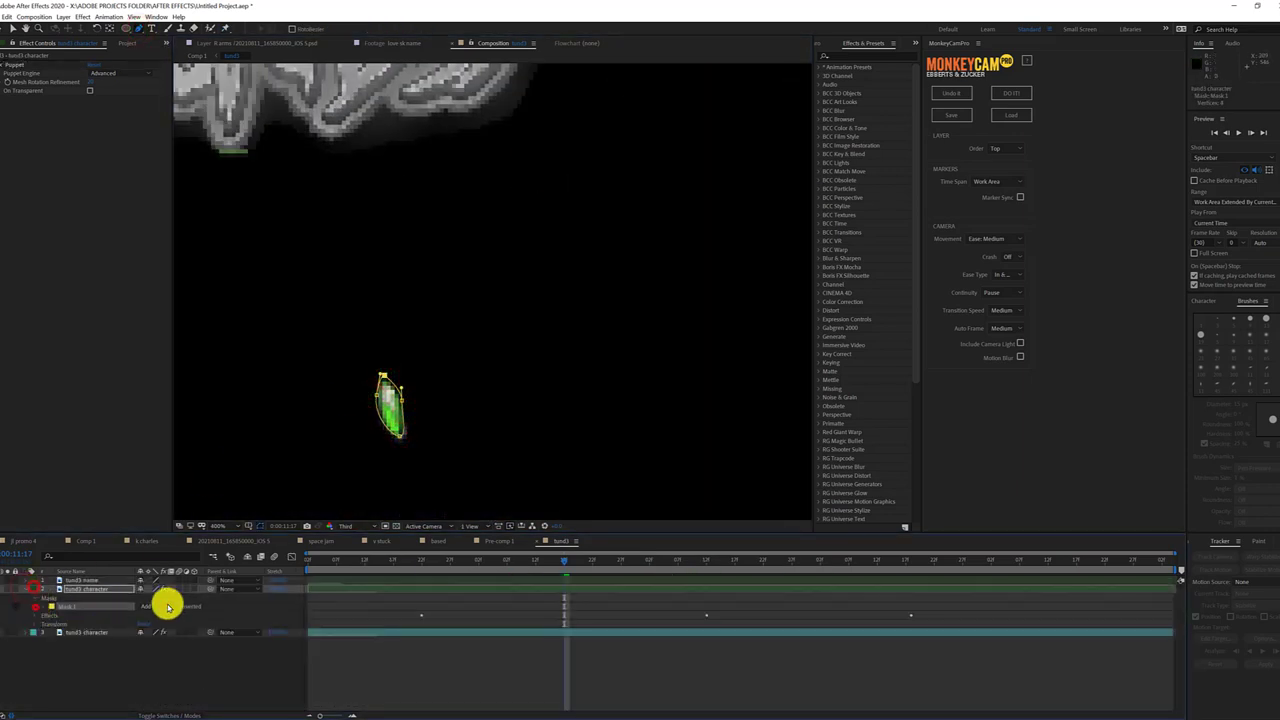
click(166, 606)
click(185, 615)
drag(585, 563, 775, 563)
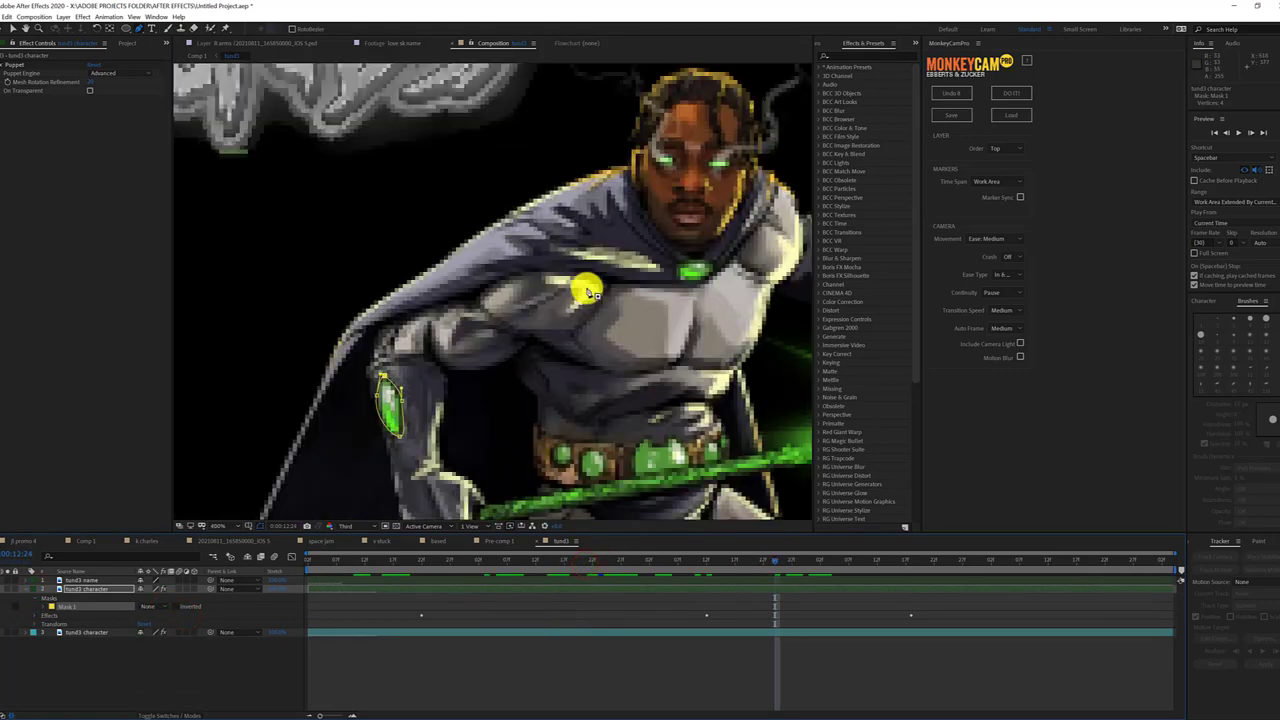
Draw an elliptical Mask 2 around the chest gem and resize it to fit
scroll(458, 320, up, 1)
drag(462, 305, 536, 357)
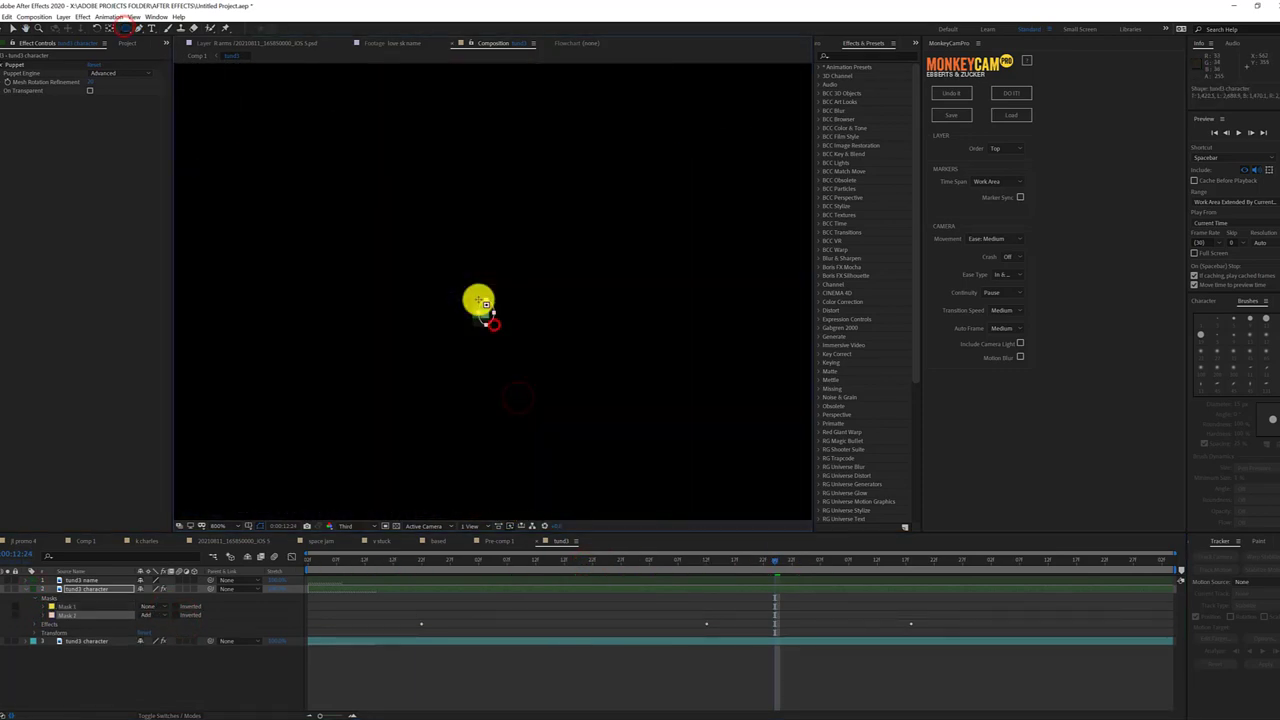
drag(462, 295, 548, 350)
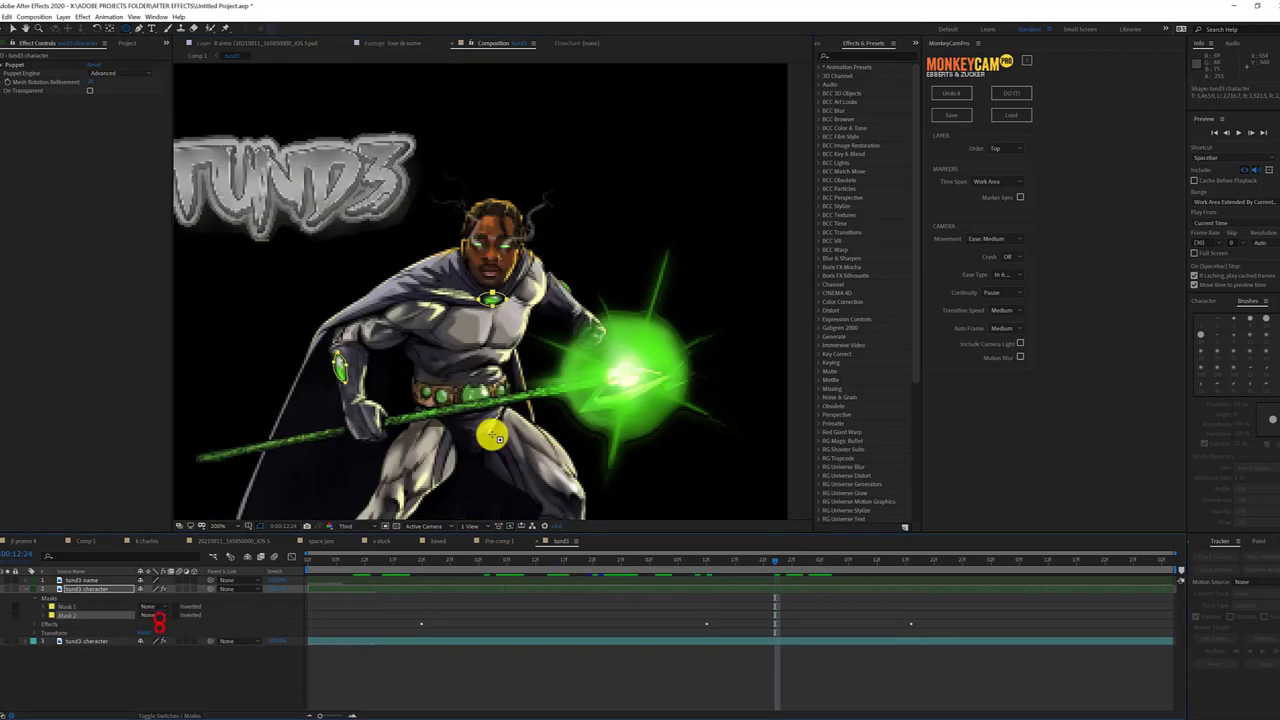
click(12, 30)
click(41, 616)
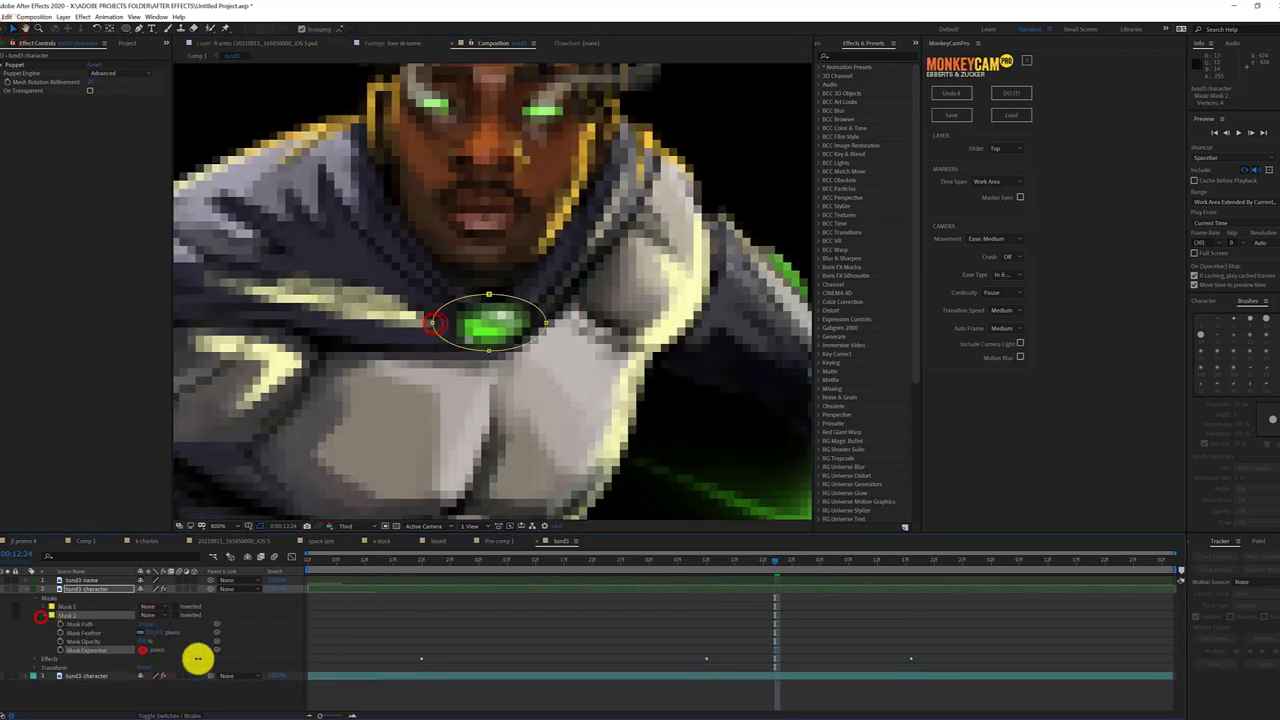
click(68, 625)
drag(432, 324, 437, 324)
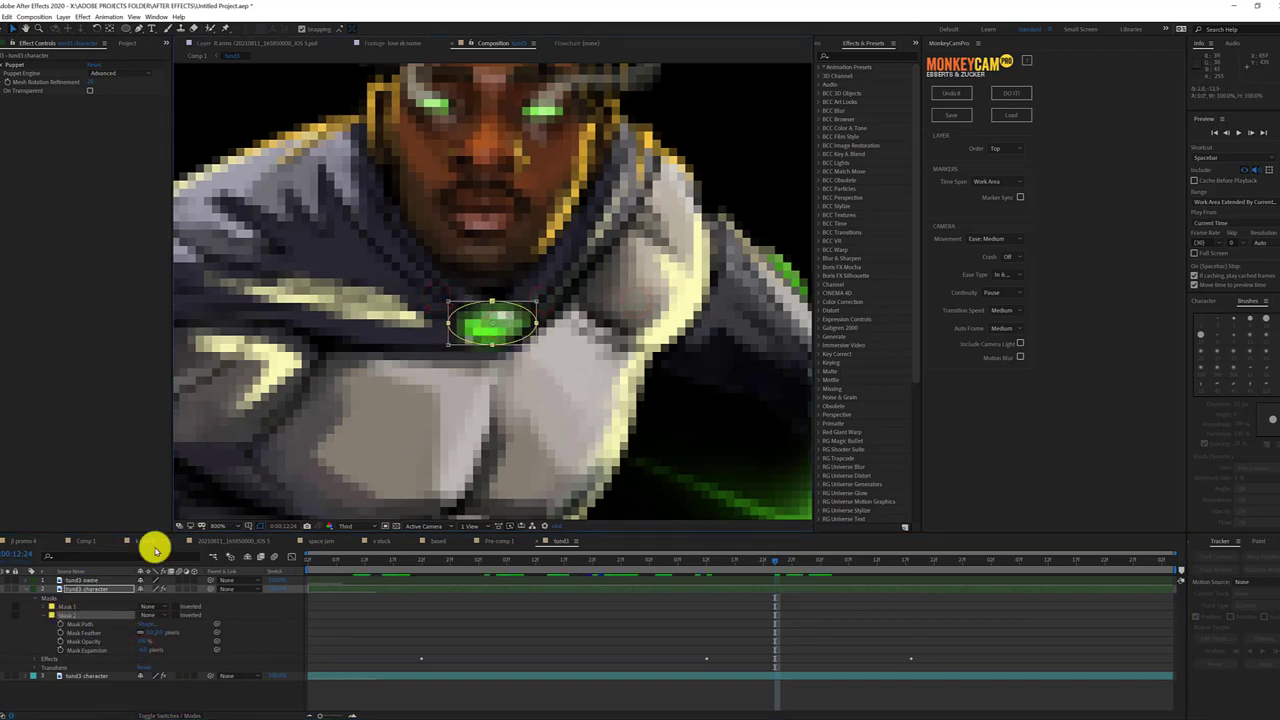
Check Mask 1's mode options and expand the Sapphire Lighting effects folder
scroll(357, 433, down, 4)
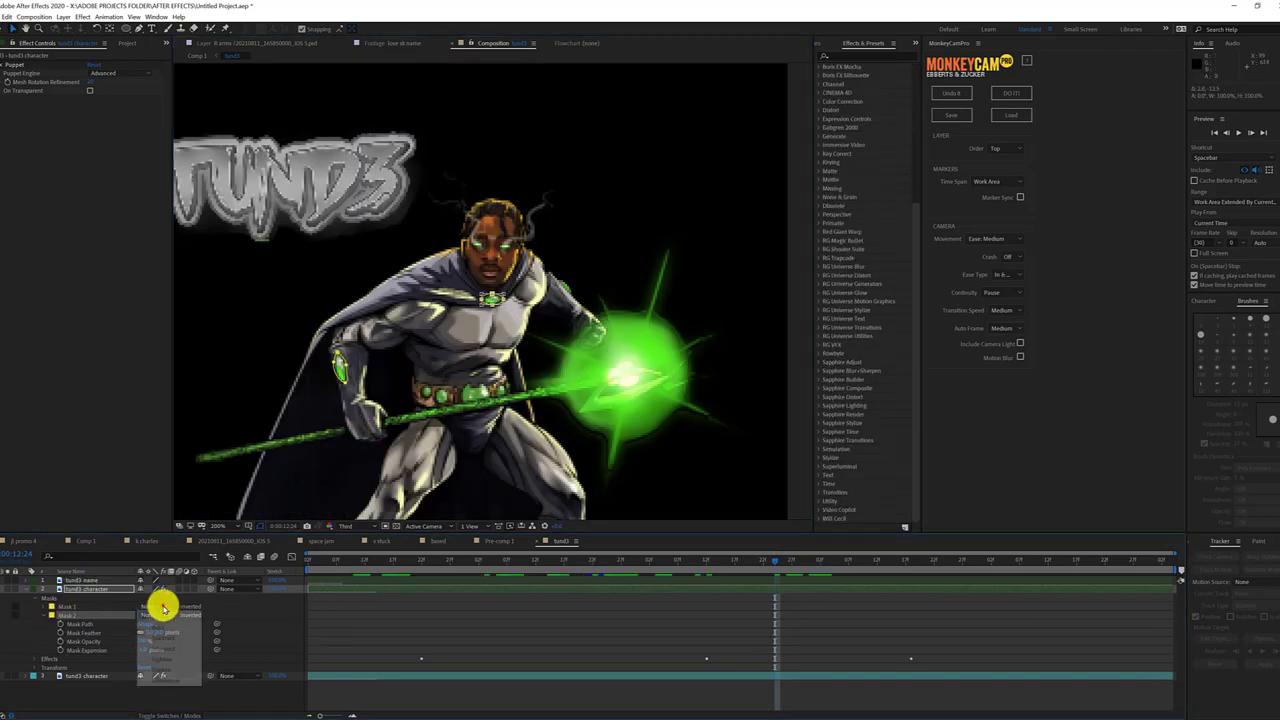
click(162, 606)
click(818, 406)
scroll(870, 404, down, 3)
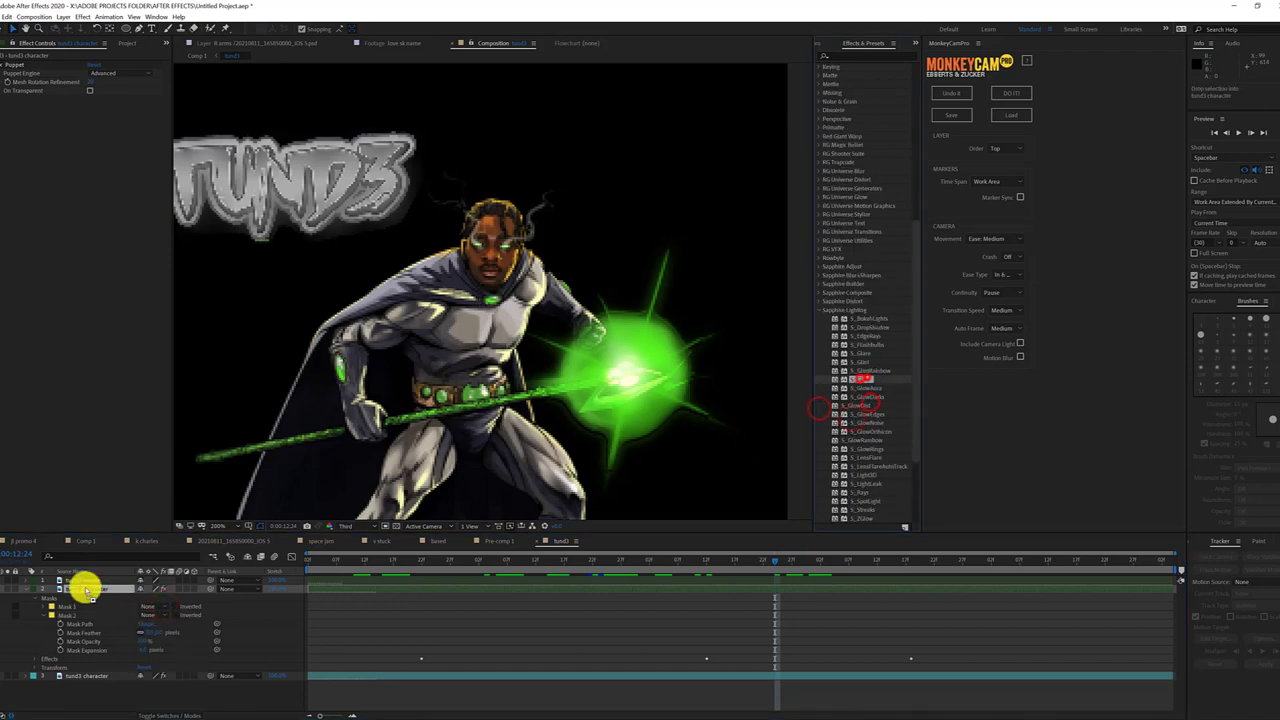
Try S_Glow on the tund3 character layer, then undo it
drag(85, 588, 108, 586)
click(158, 611)
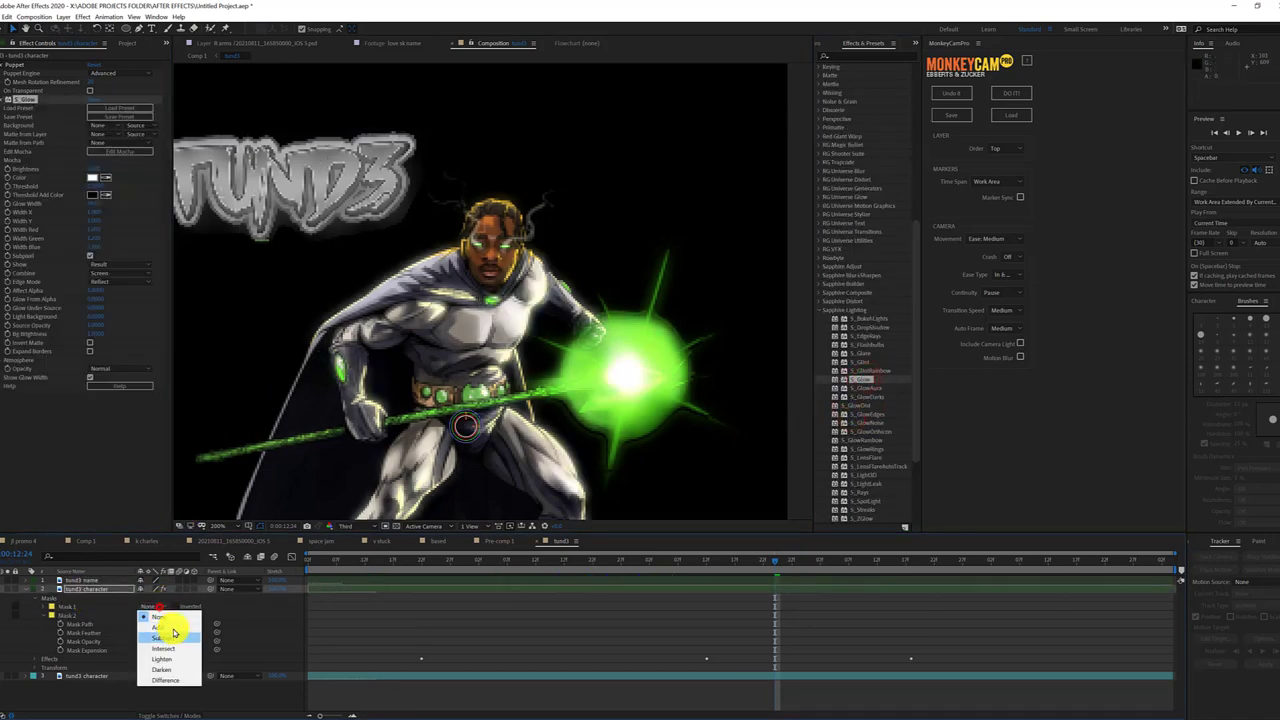
click(173, 632)
key(ctrl+z)
key(ctrl+z)
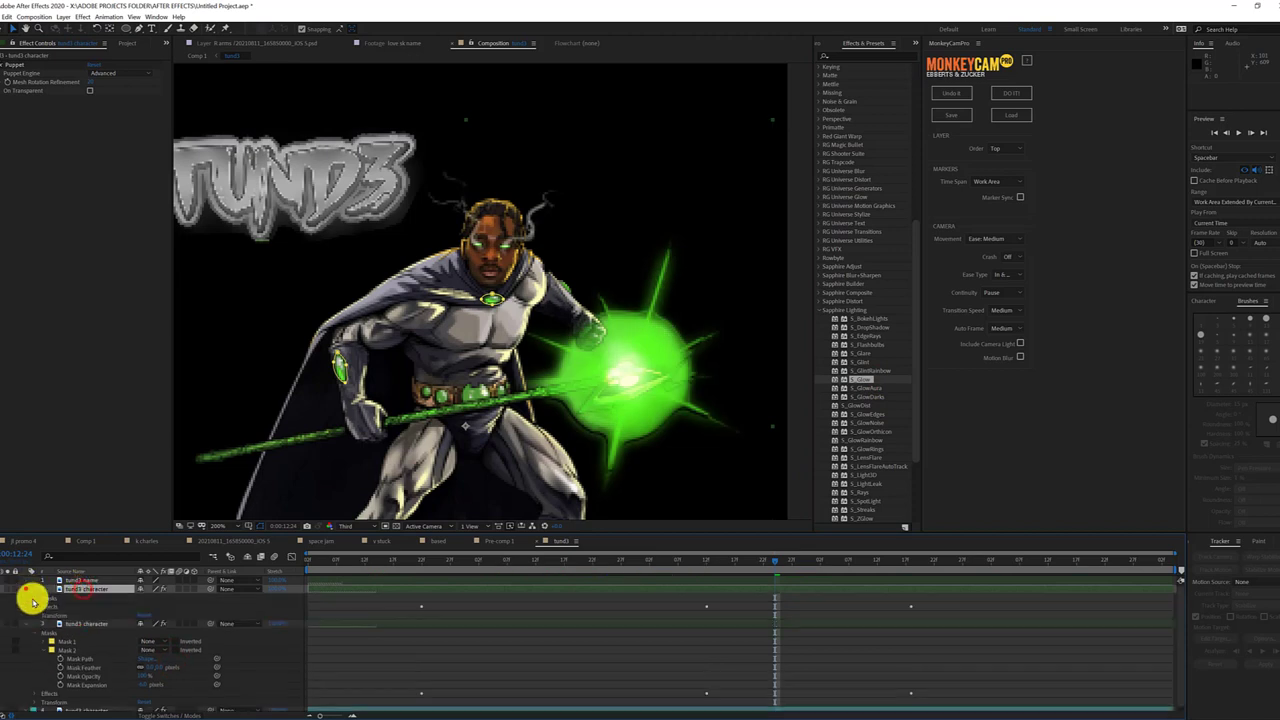
Change the mask modes on the tund3 character layers' masks
click(33, 600)
click(160, 607)
click(177, 631)
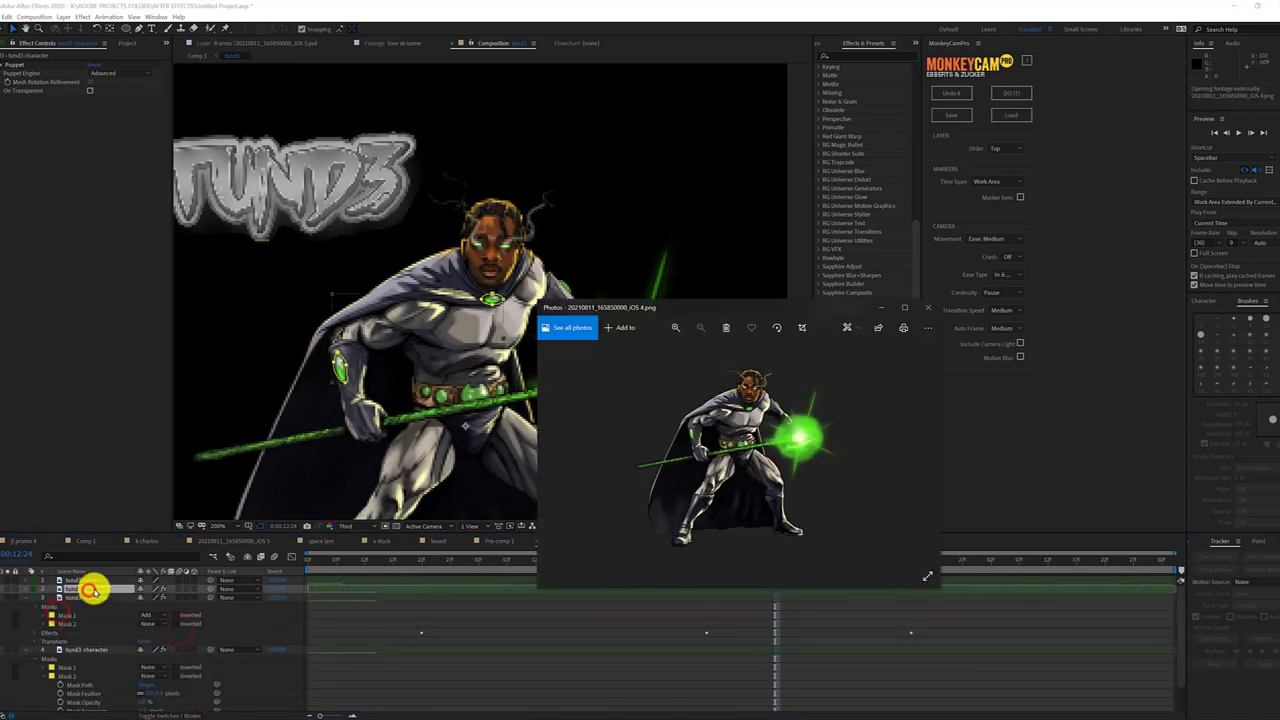
click(95, 590)
click(160, 614)
click(157, 647)
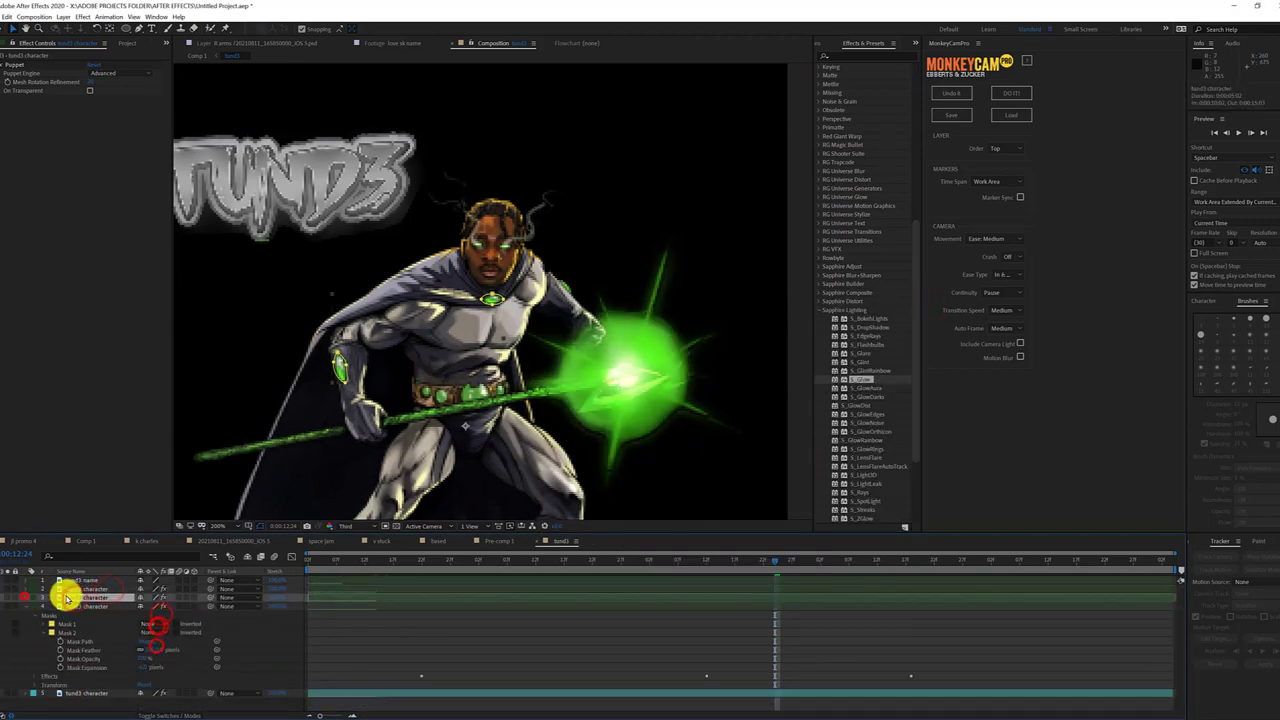
click(78, 590)
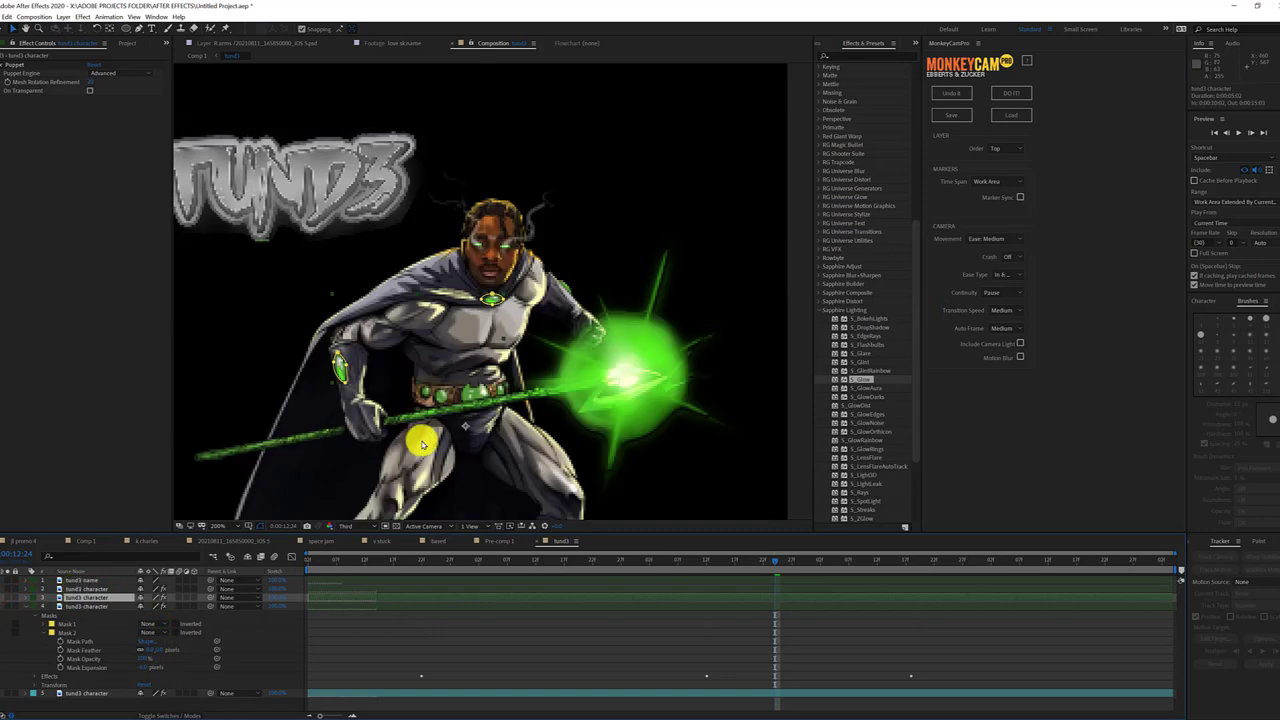
On layer 4, draw a closed mask outline around the arm gem
click(94, 603)
key(period)
click(43, 631)
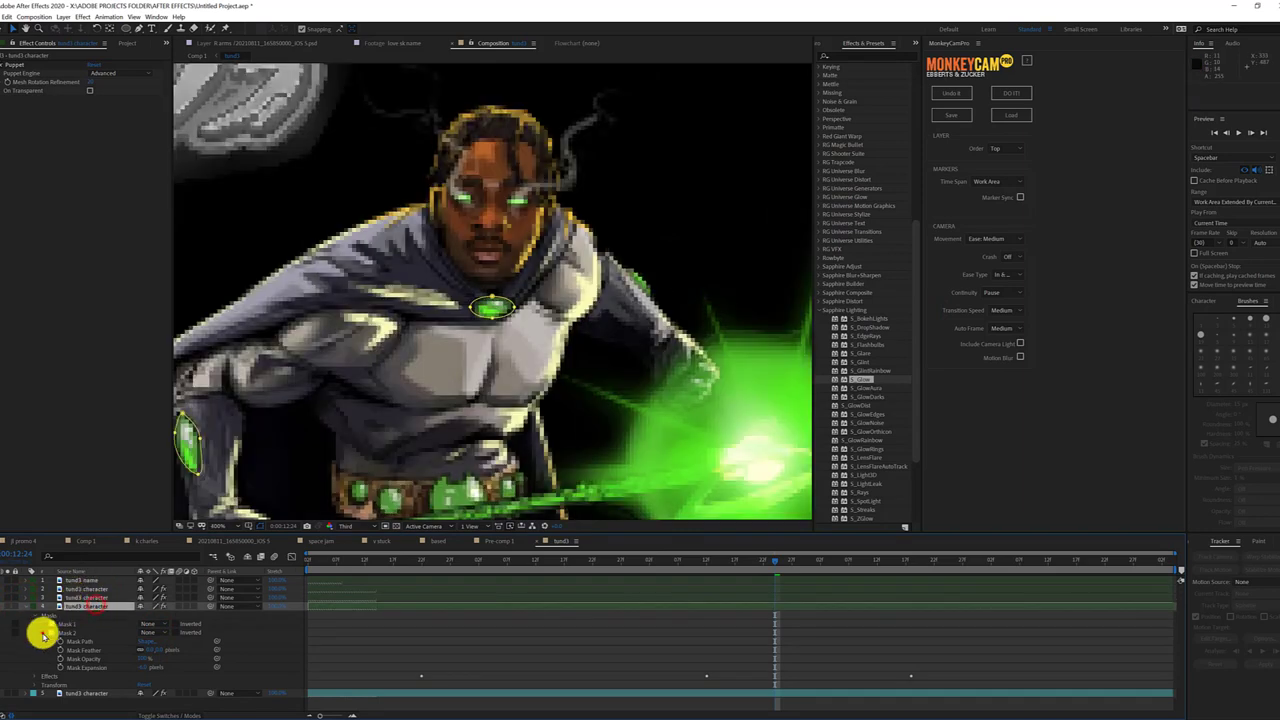
scroll(631, 266, up, 2)
click(595, 251)
click(637, 302)
click(639, 281)
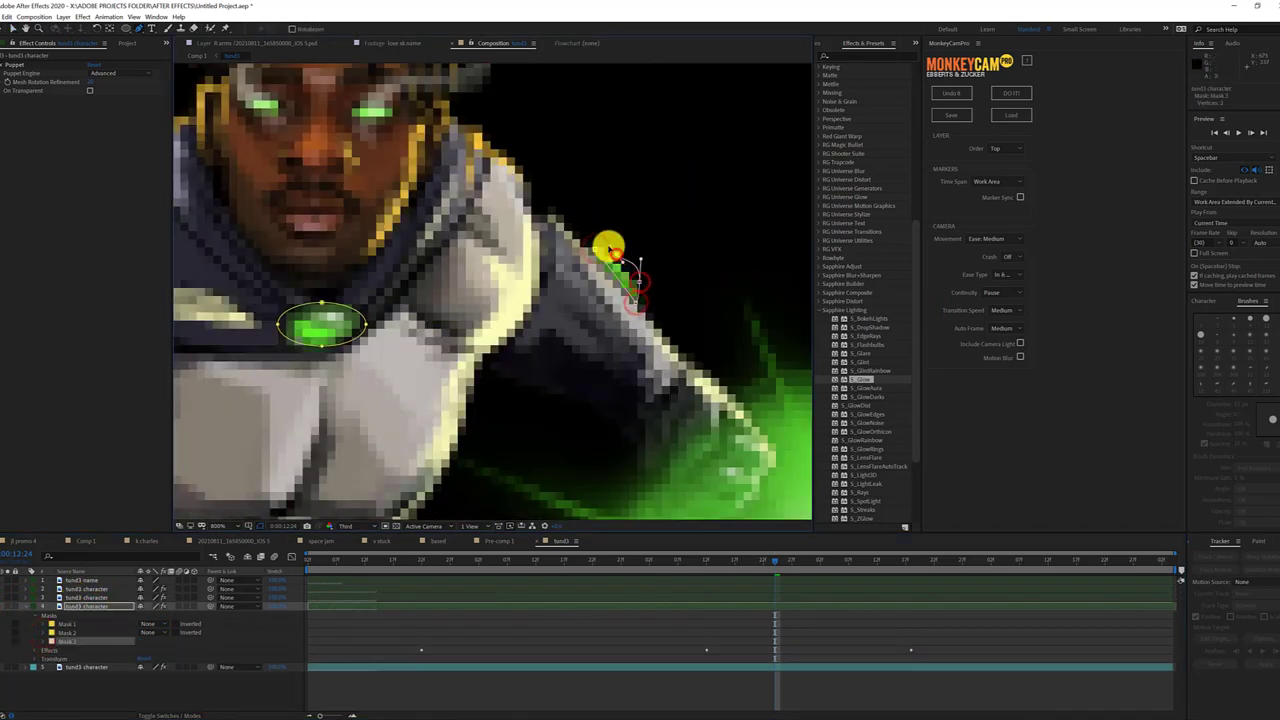
click(595, 249)
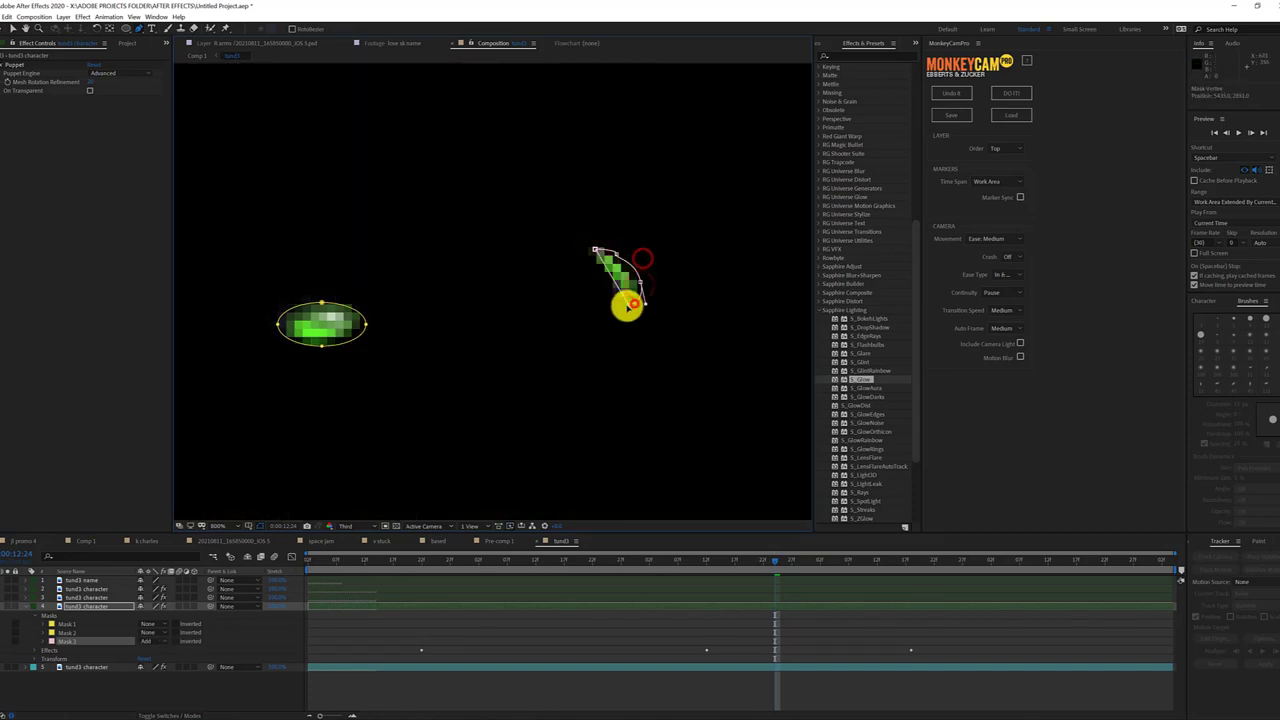
Set Mask 3's mode to Add
click(155, 641)
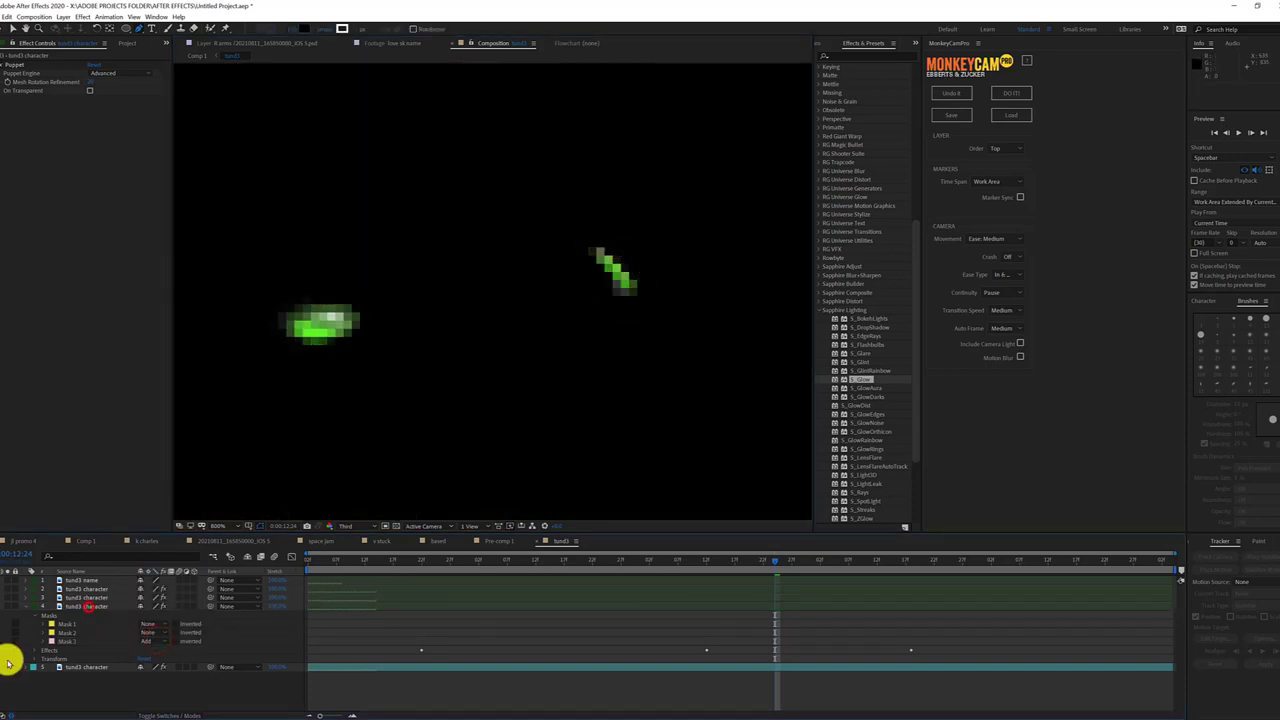
click(159, 567)
key(ctrl+z)
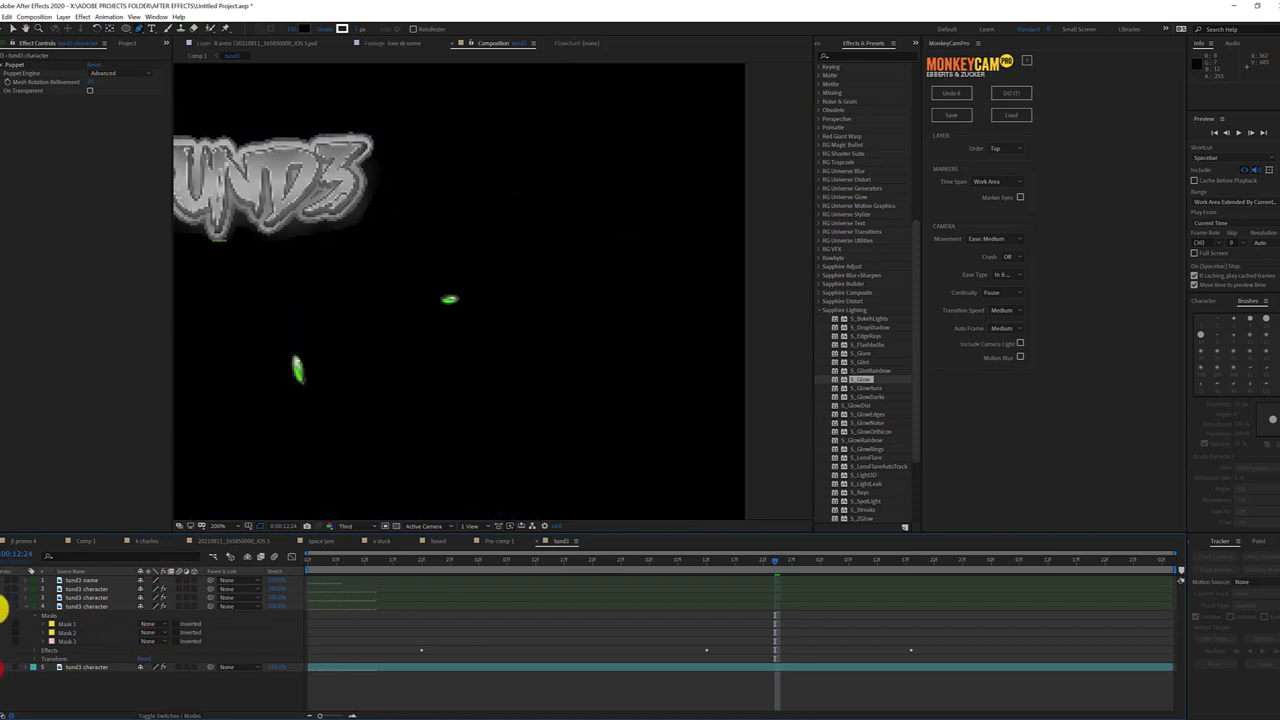
click(155, 641)
click(166, 580)
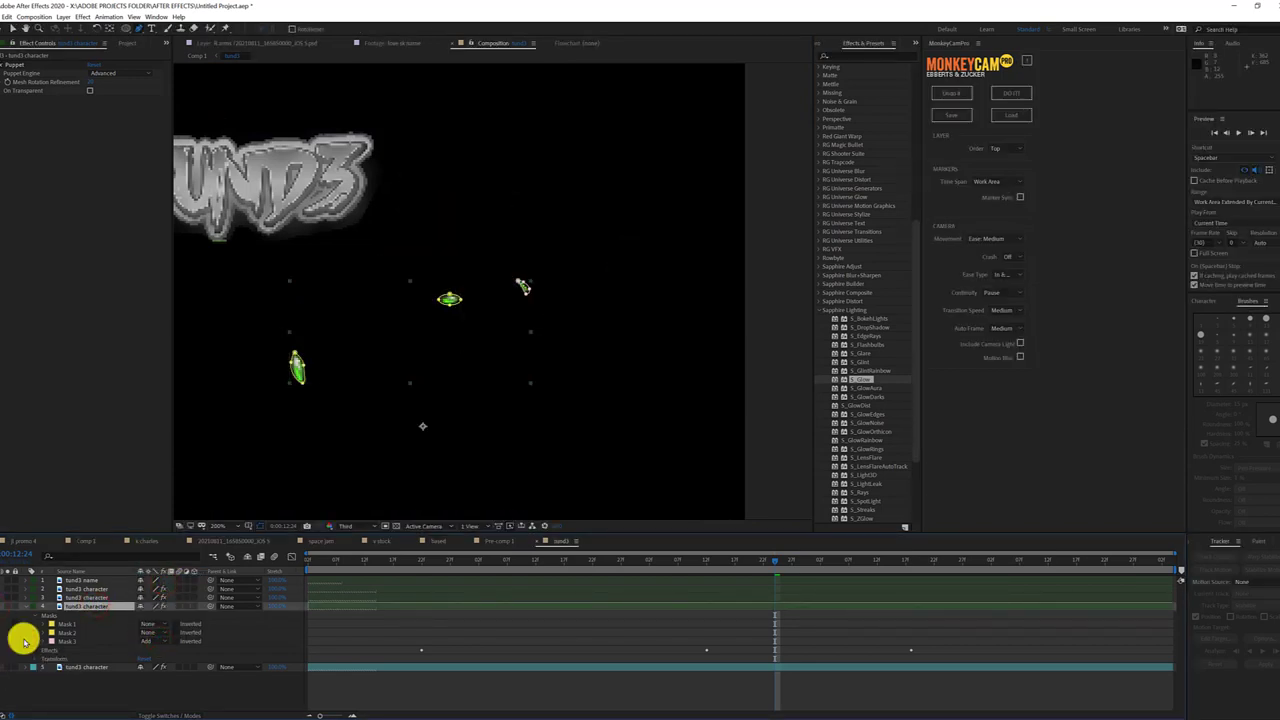
scroll(252, 442, down, 3)
Duplicate the character layer and draw an elliptical mask over the green orb
key(ctrl+d)
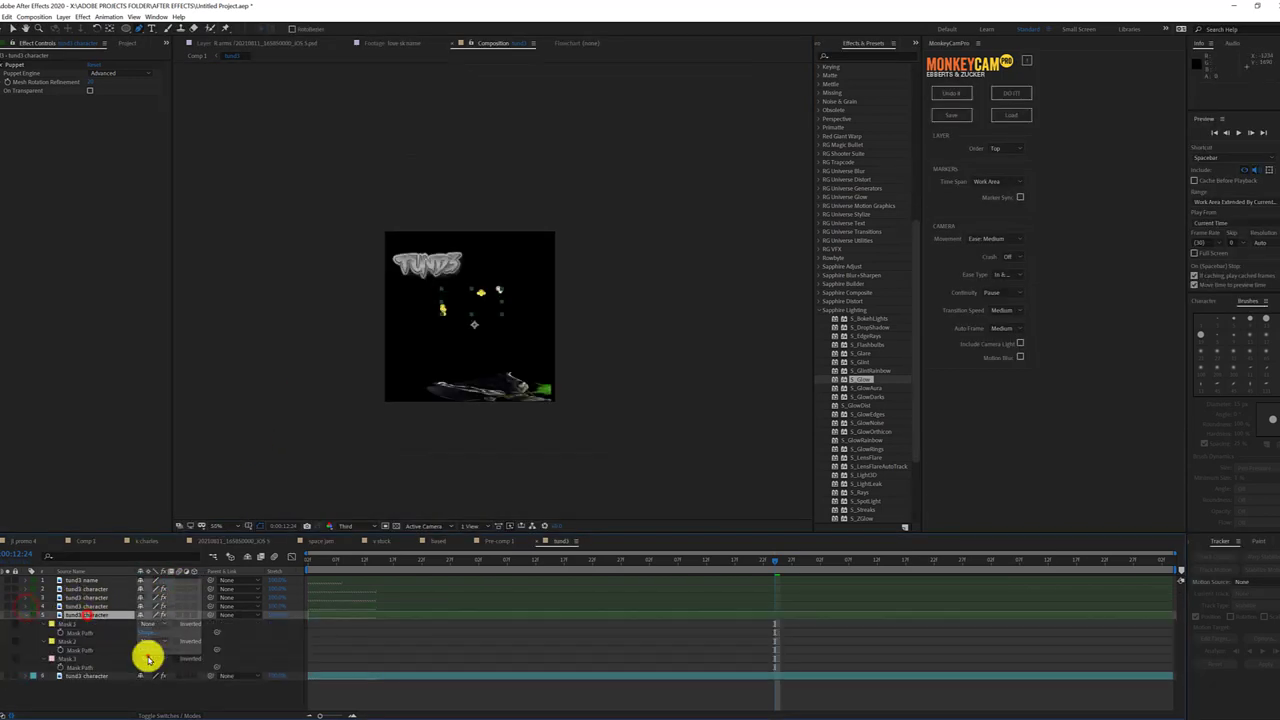
click(147, 658)
scroll(573, 370, up, 4)
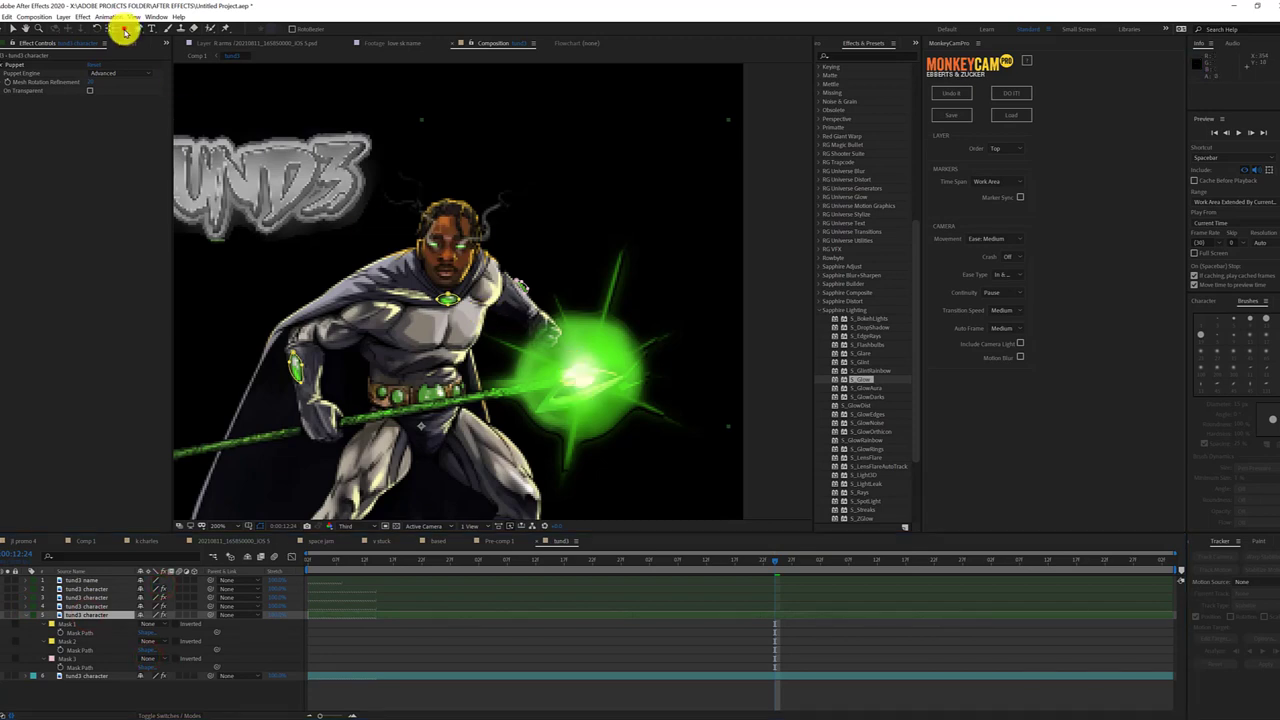
drag(591, 392, 517, 326)
click(590, 328)
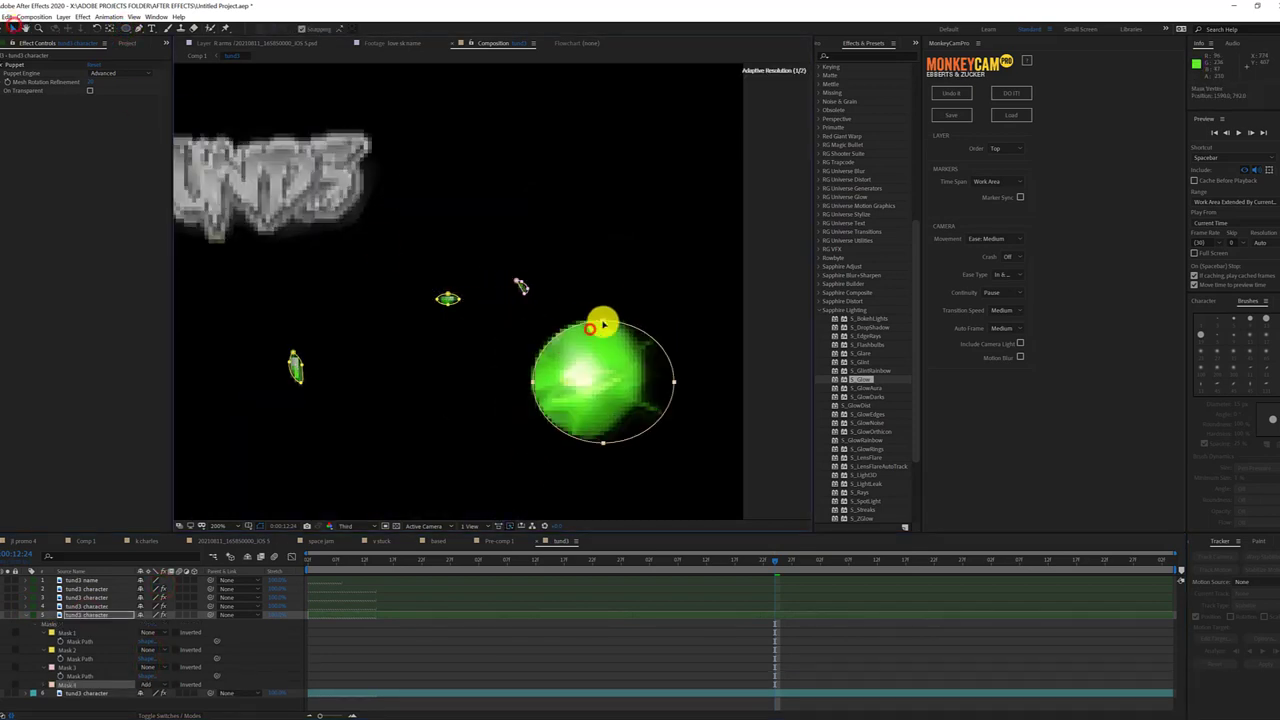
drag(602, 324, 577, 314)
Raise Mask 4's feather and expansion so the orb's edge is soft
click(45, 684)
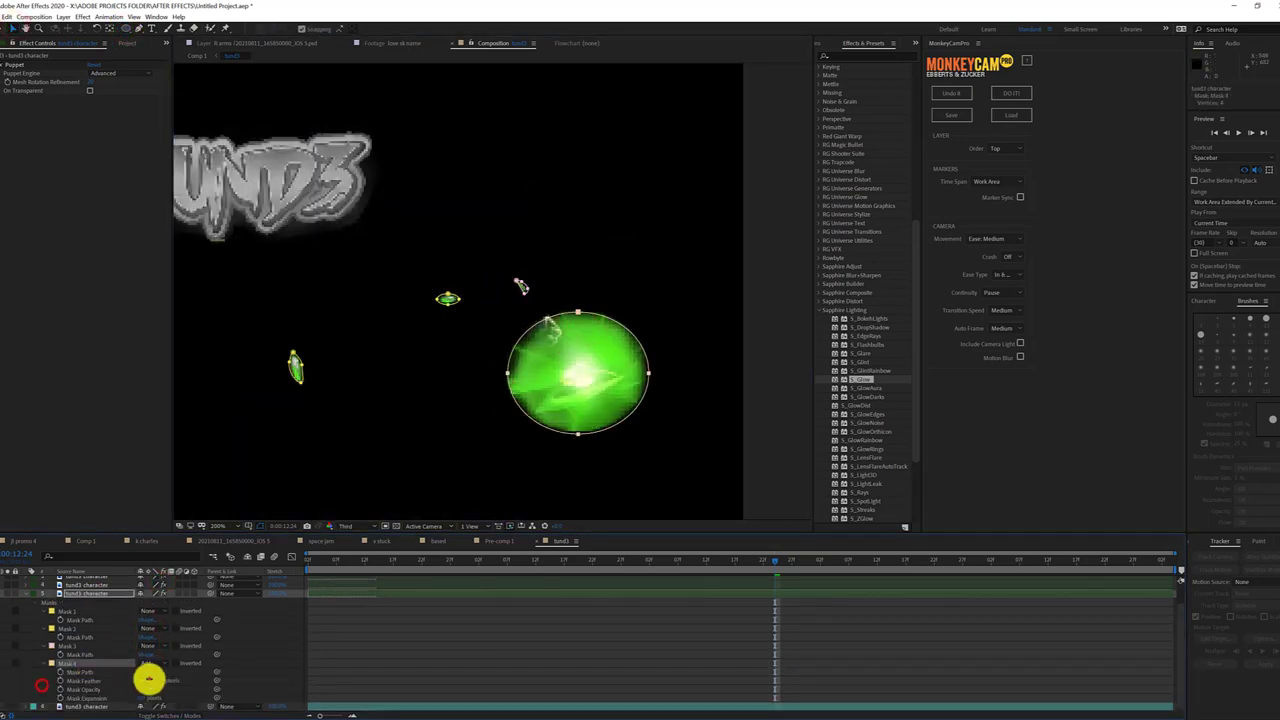
drag(149, 680, 370, 699)
drag(147, 697, 361, 464)
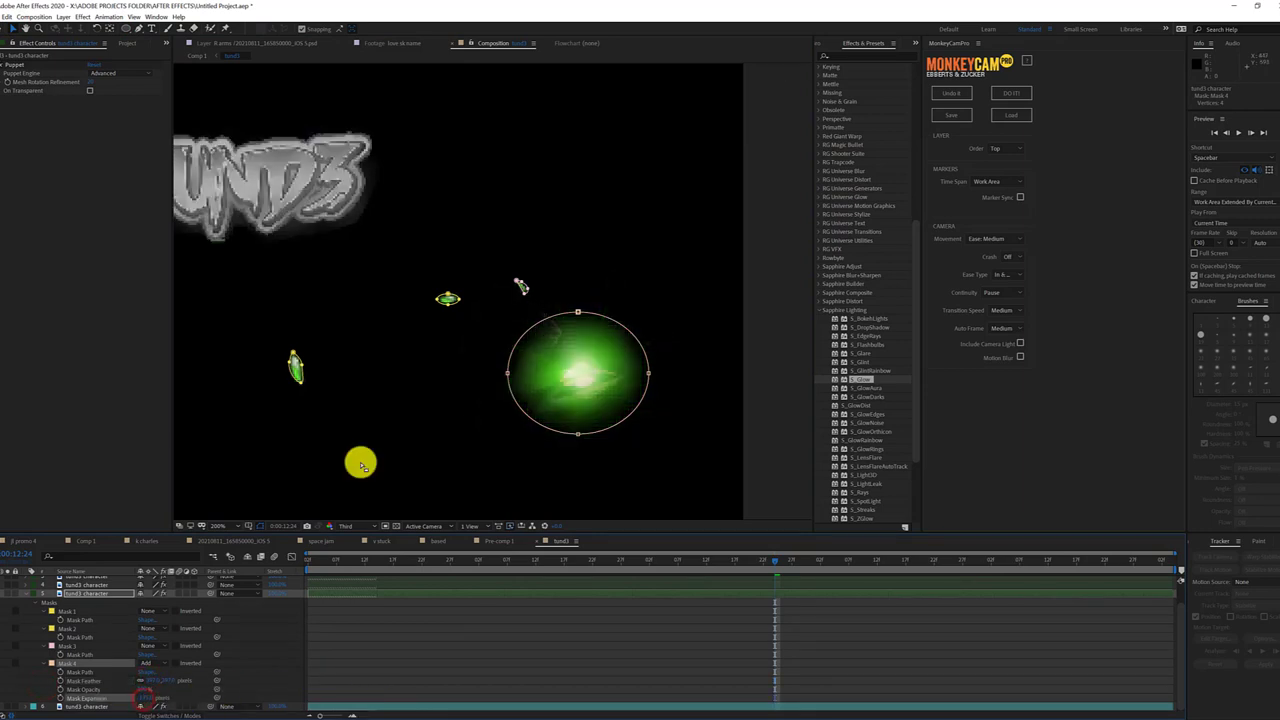
click(86, 614)
click(126, 666)
Label the orb layer green and select character layers 2 through 5
click(23, 617)
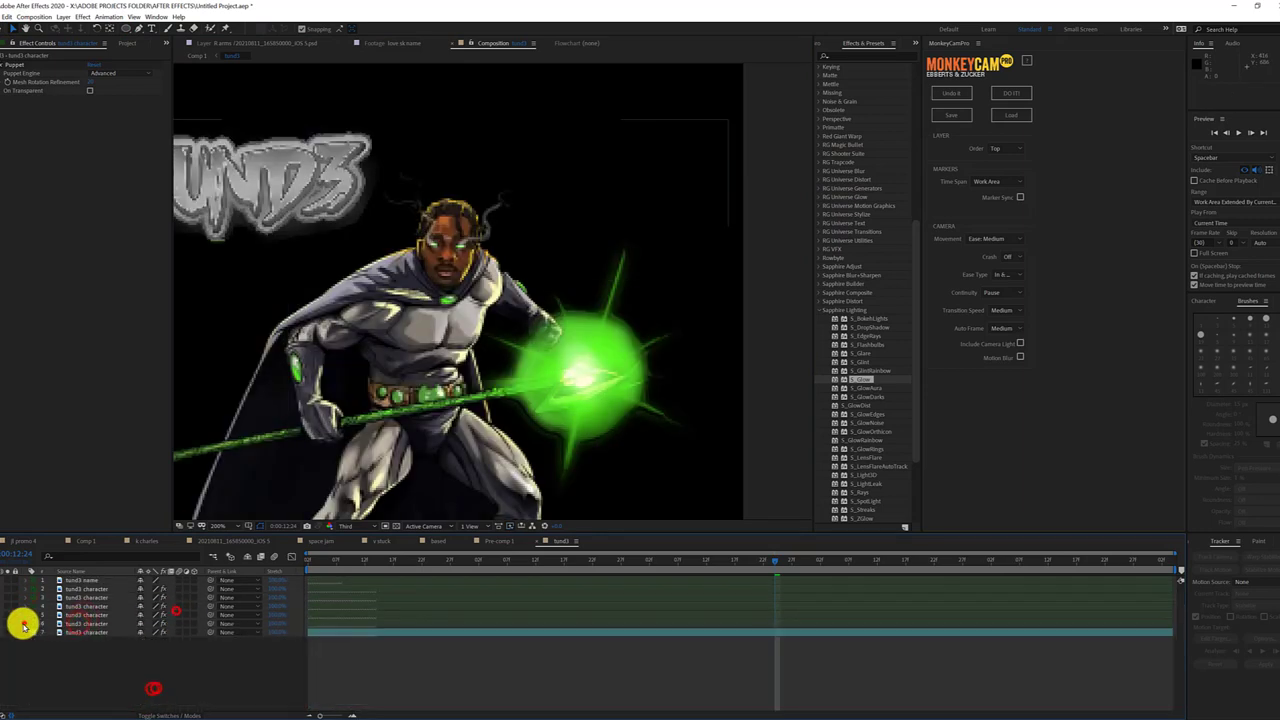
click(32, 622)
click(78, 547)
click(106, 684)
drag(641, 572, 308, 563)
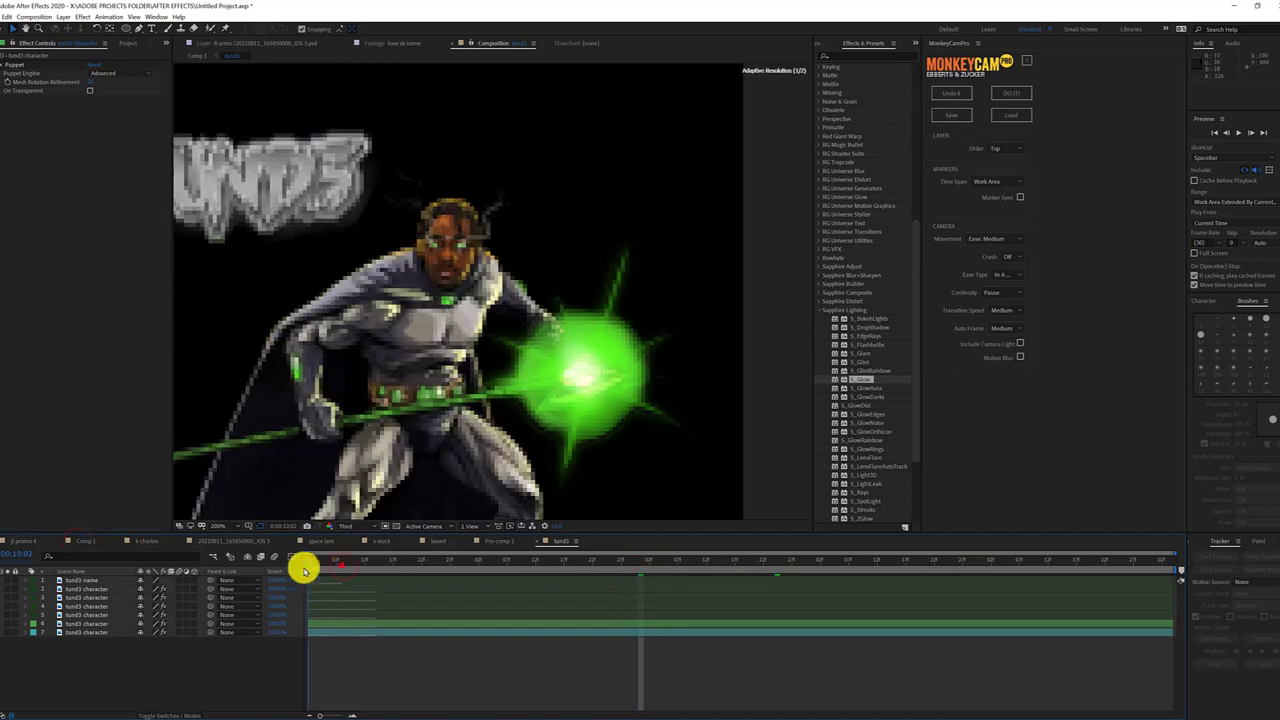
click(97, 606)
shift+click(97, 589)
Pre-compose the selected character layers into a 'gear' comp
right_click(97, 606)
click(90, 531)
click(669, 430)
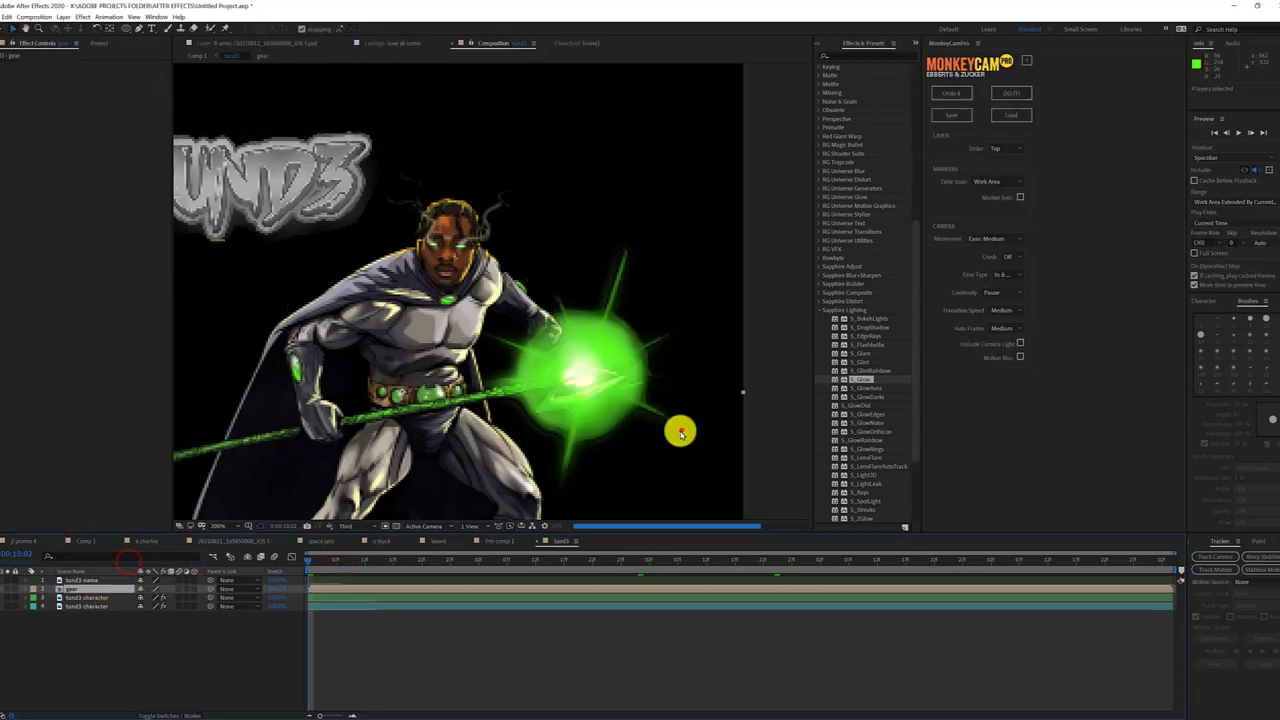
click(649, 597)
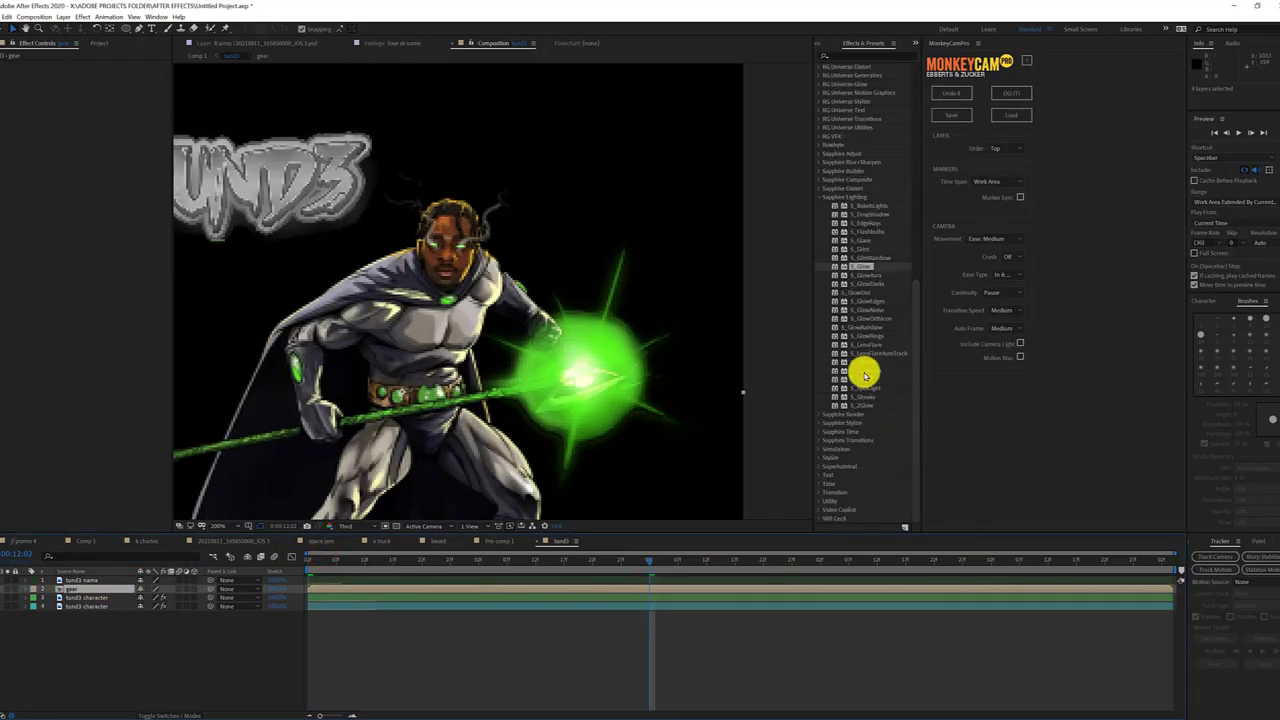
Apply S_Glare to the gear layer and load the Rays 6 preset
scroll(857, 400, down, 3)
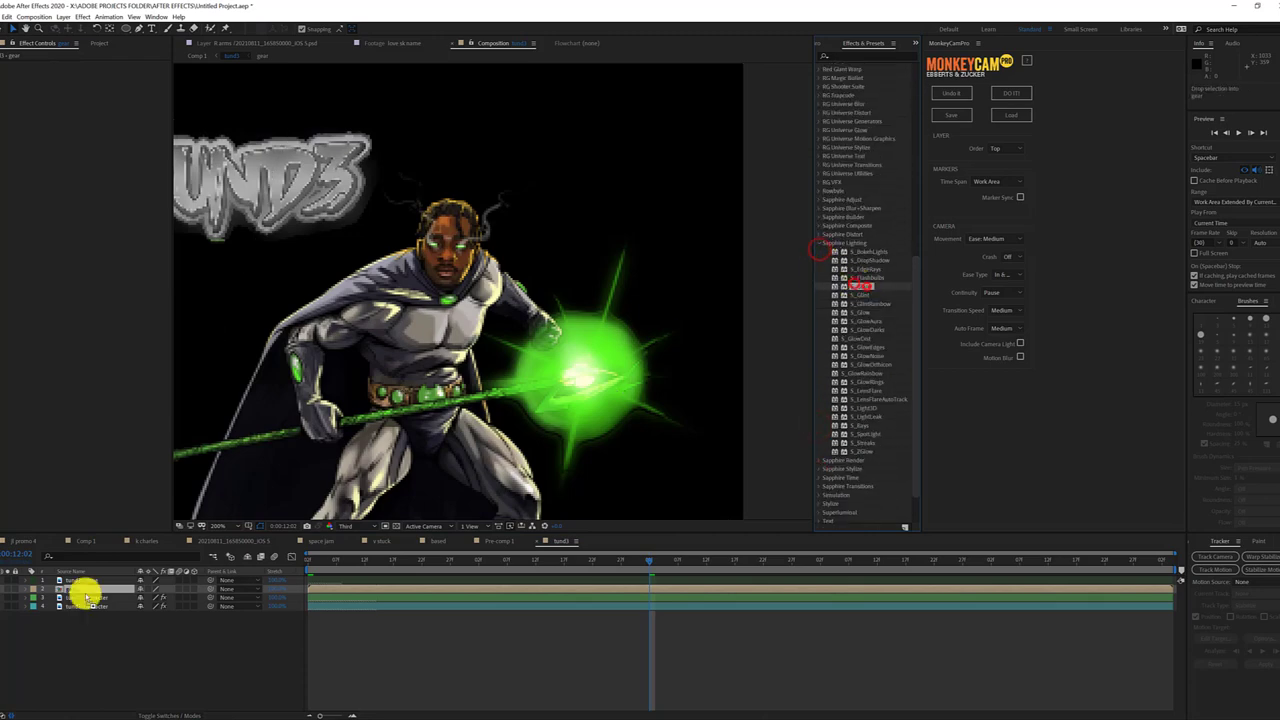
drag(86, 597, 86, 597)
click(93, 72)
click(717, 510)
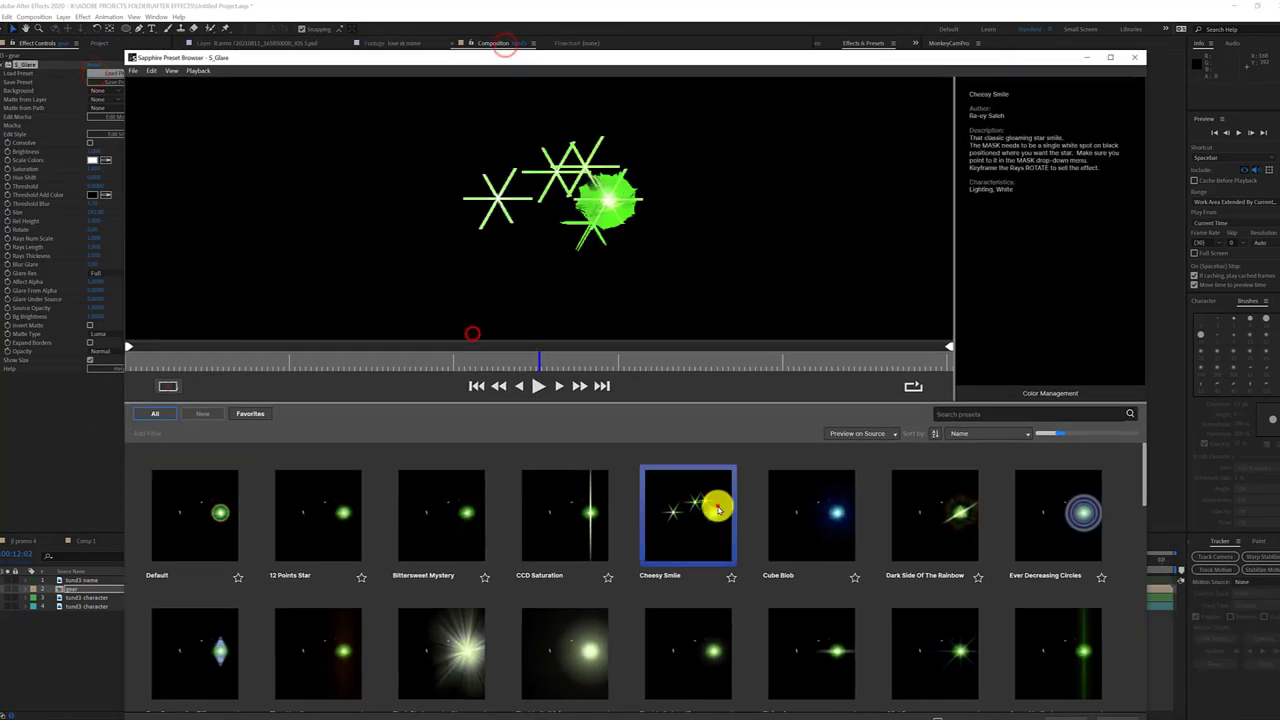
click(590, 651)
scroll(777, 600, down, 5)
scroll(777, 600, down, 5)
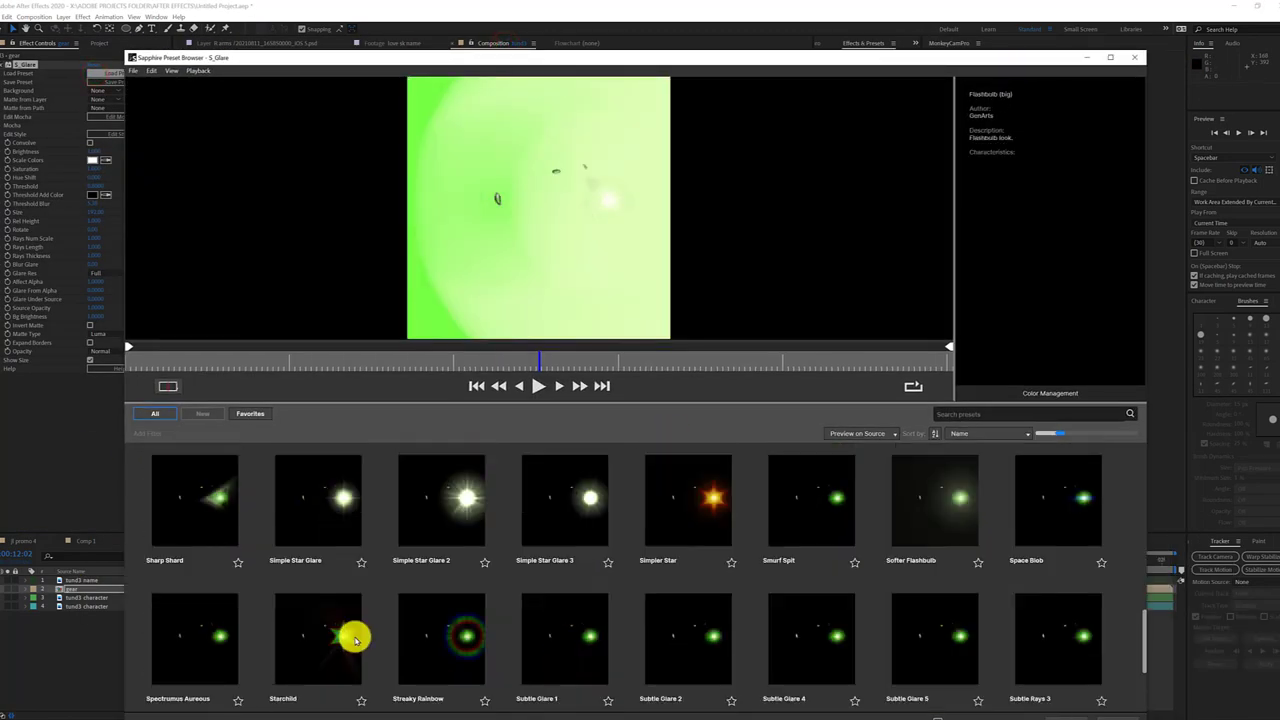
click(332, 632)
click(1066, 690)
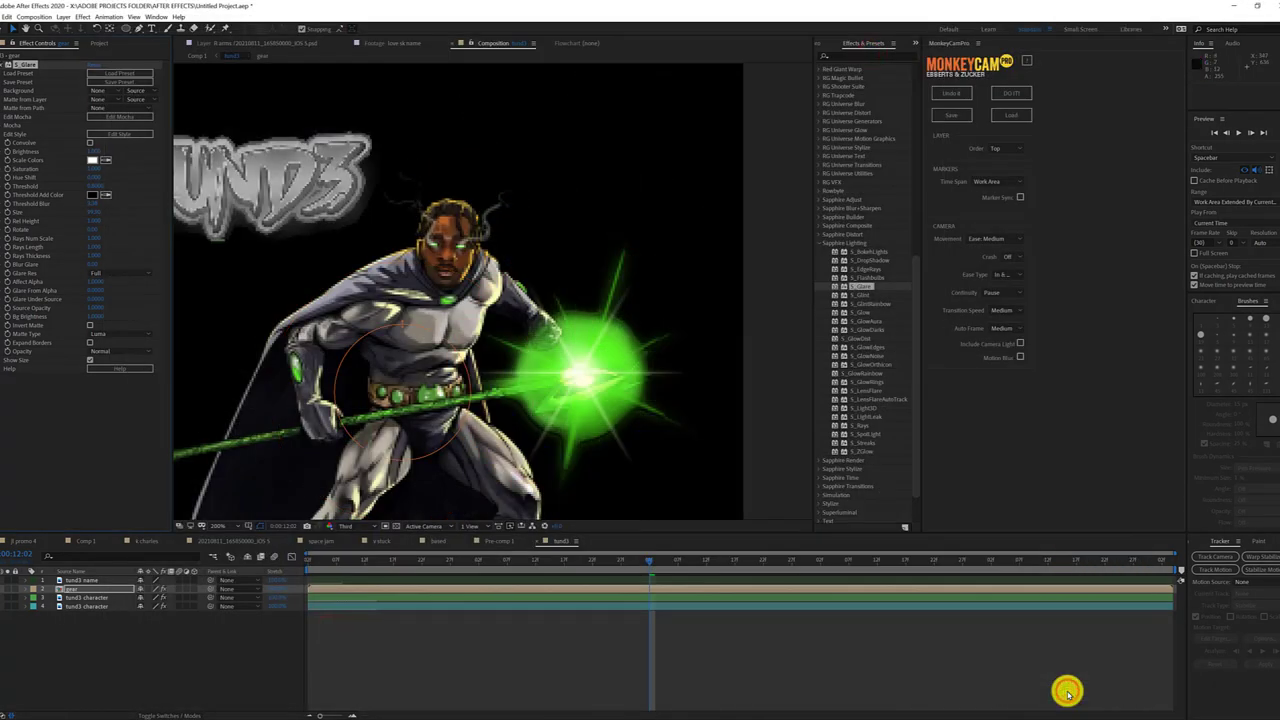
Enable Convolve and add a .wiggle() expression to the S_Glare Size
click(90, 142)
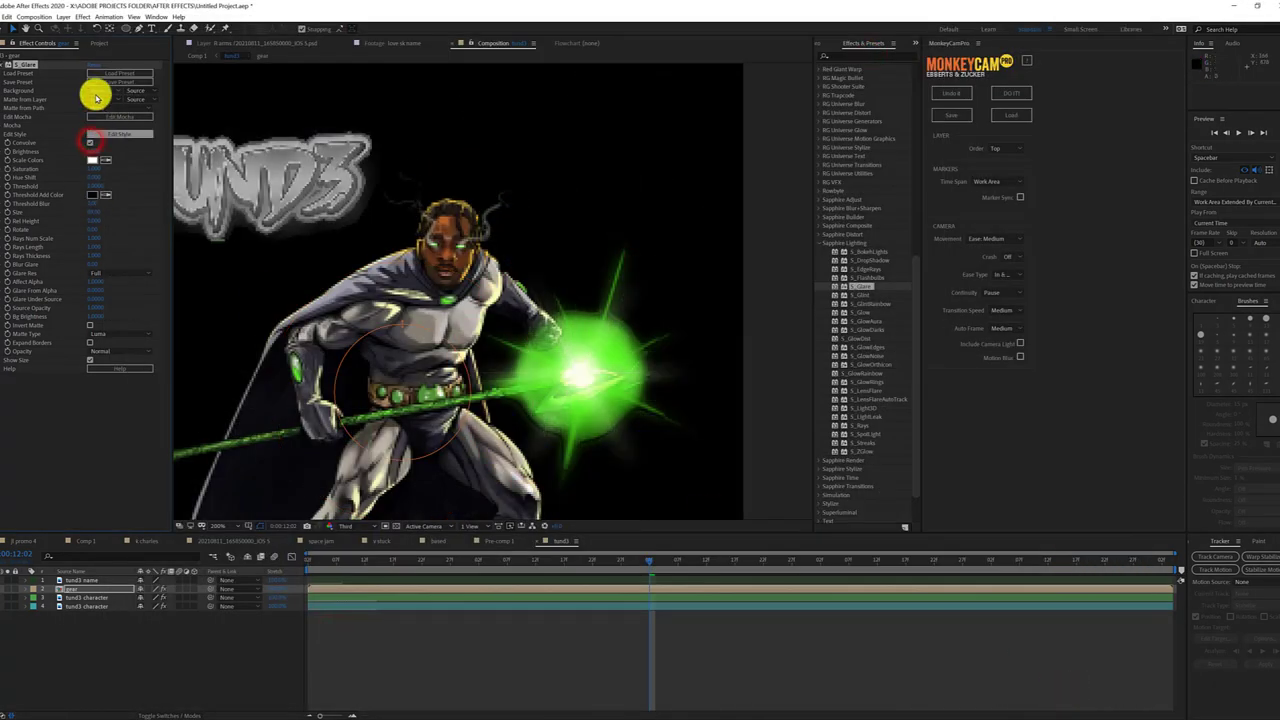
right_click(17, 212)
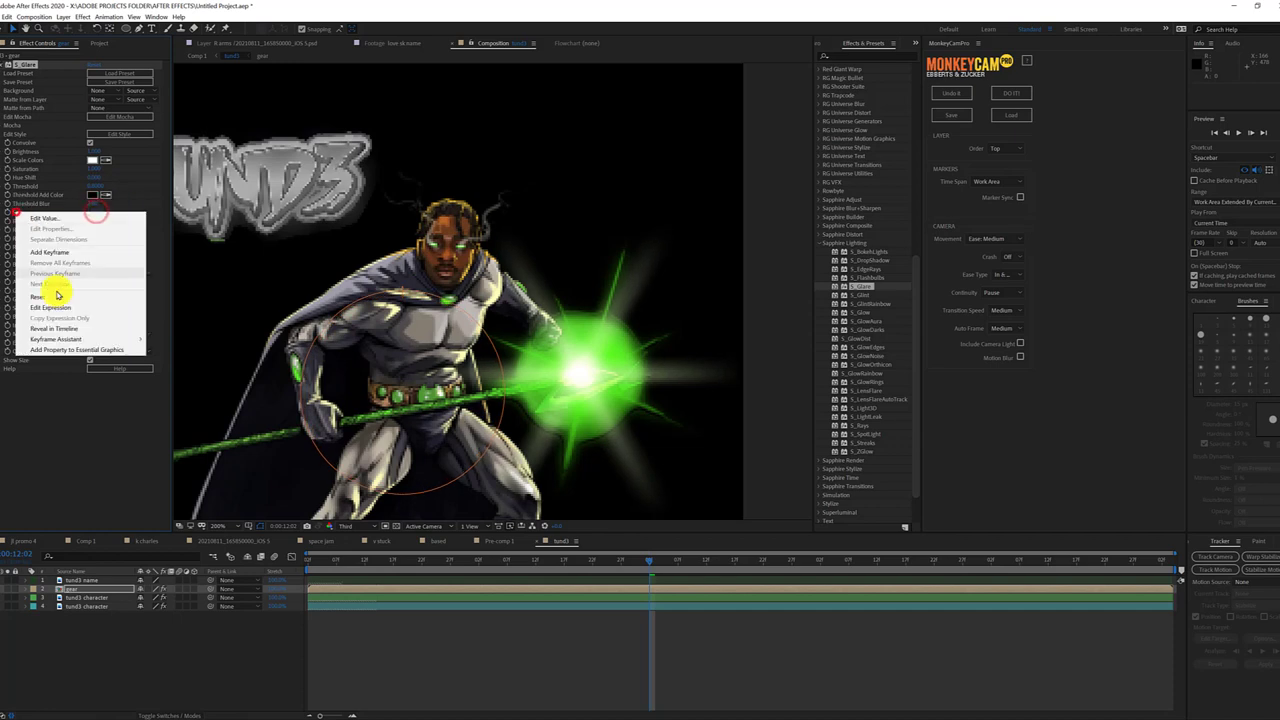
click(66, 311)
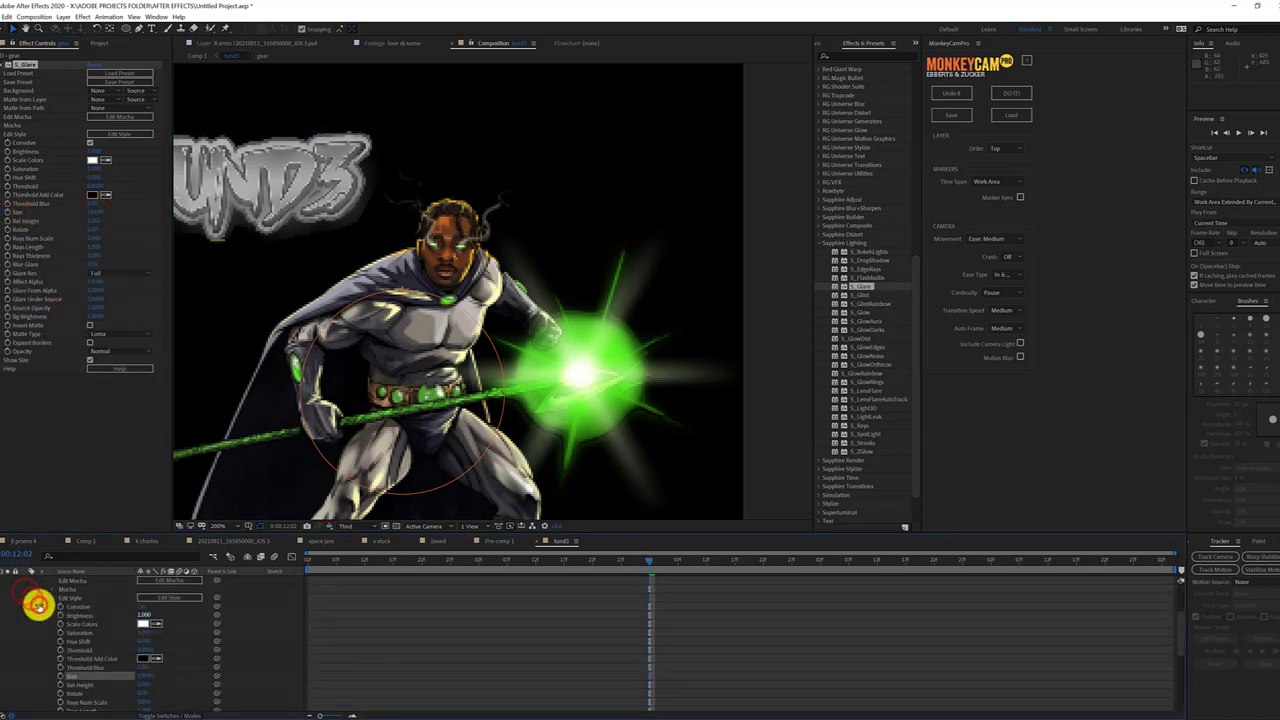
click(515, 630)
text(.wiggle())
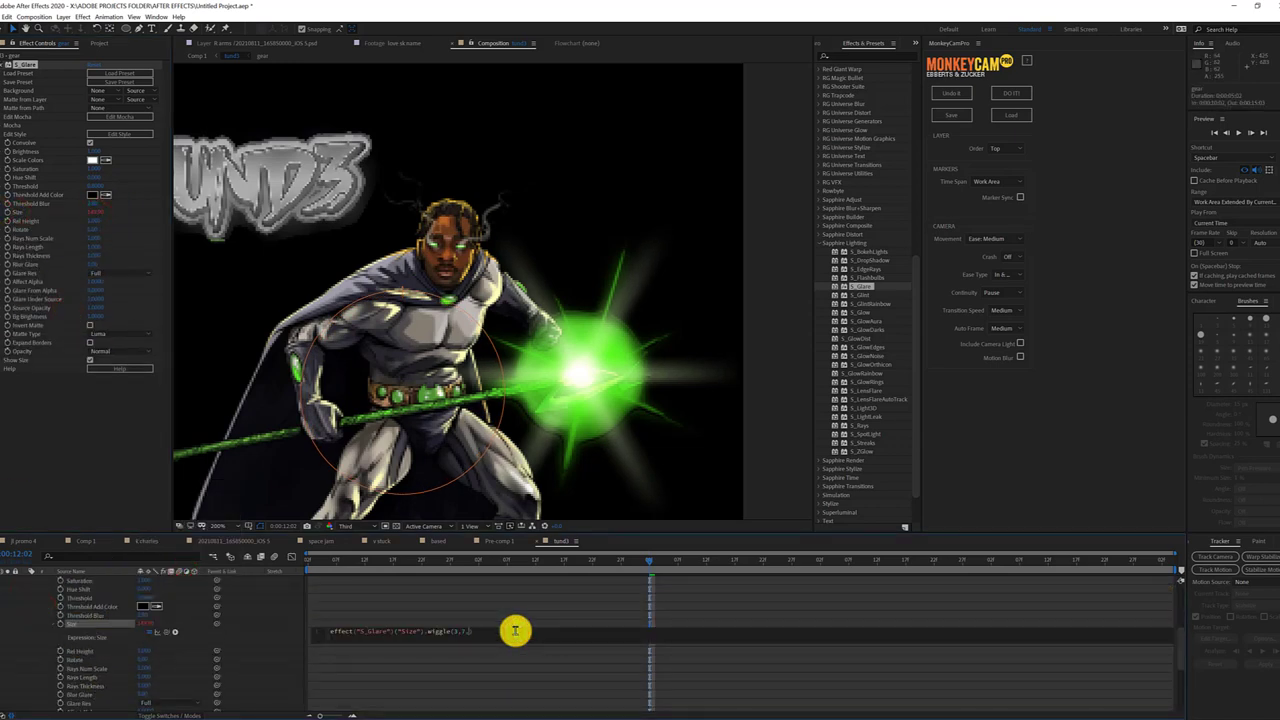
Fill in the wiggle arguments, commit the expression, and scrub to about 11:23
drag(491, 566, 475, 558)
click(455, 630)
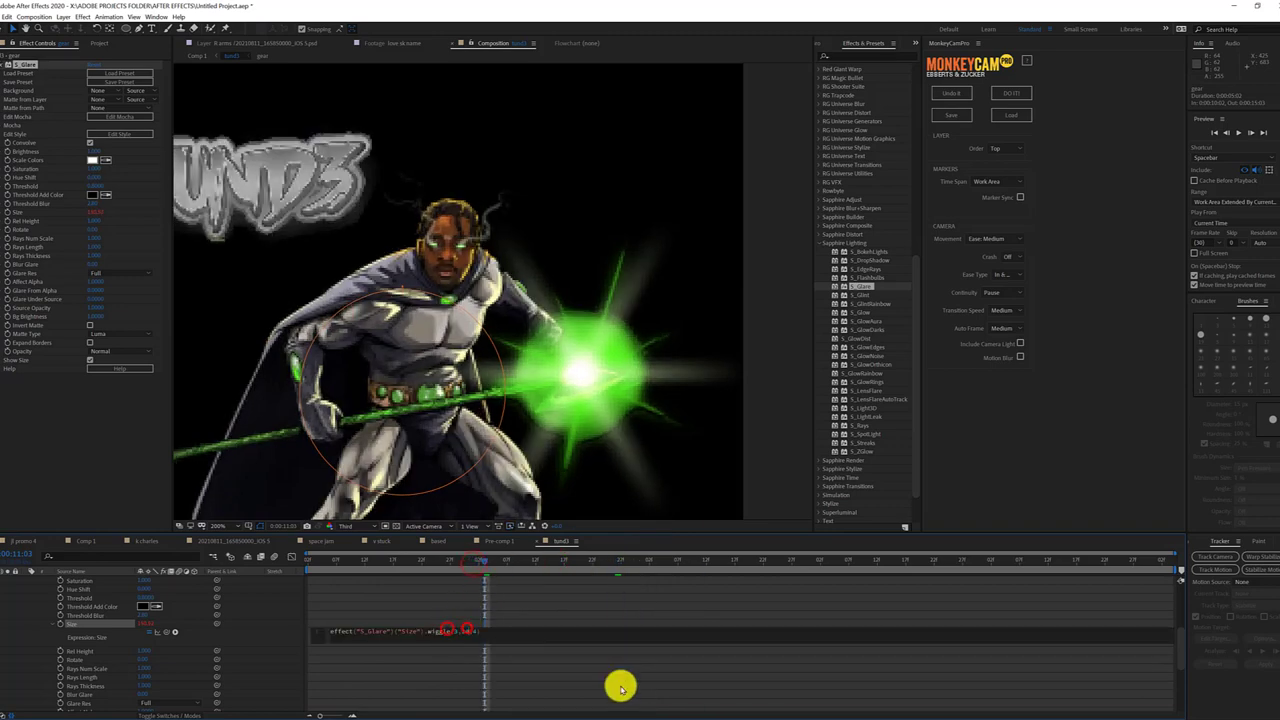
drag(438, 635, 475, 630)
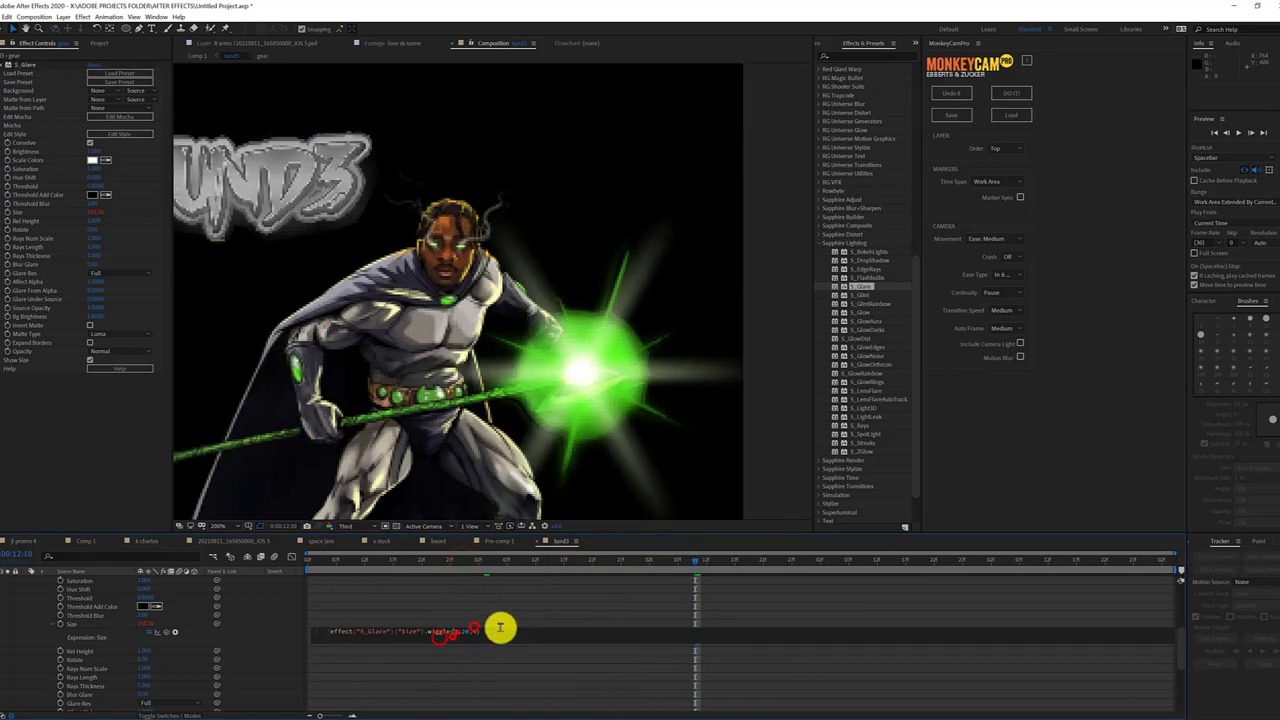
click(312, 561)
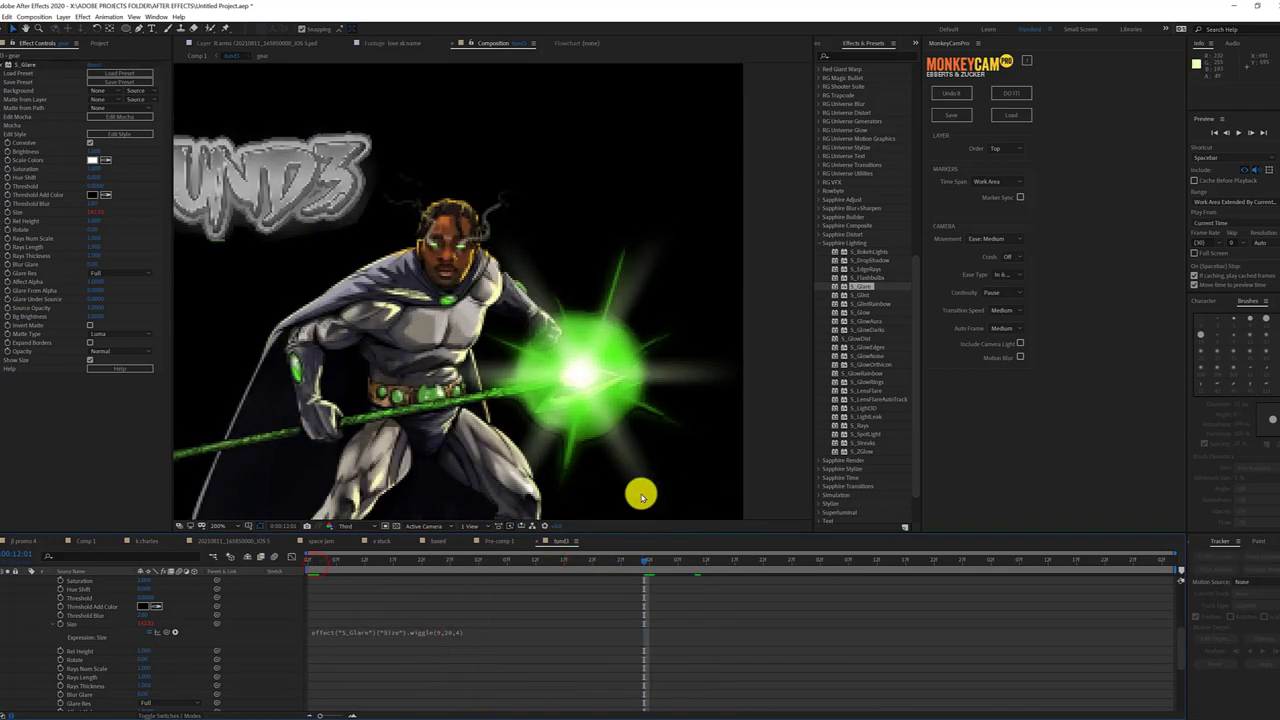
scroll(641, 496, down, 1)
drag(644, 562, 598, 577)
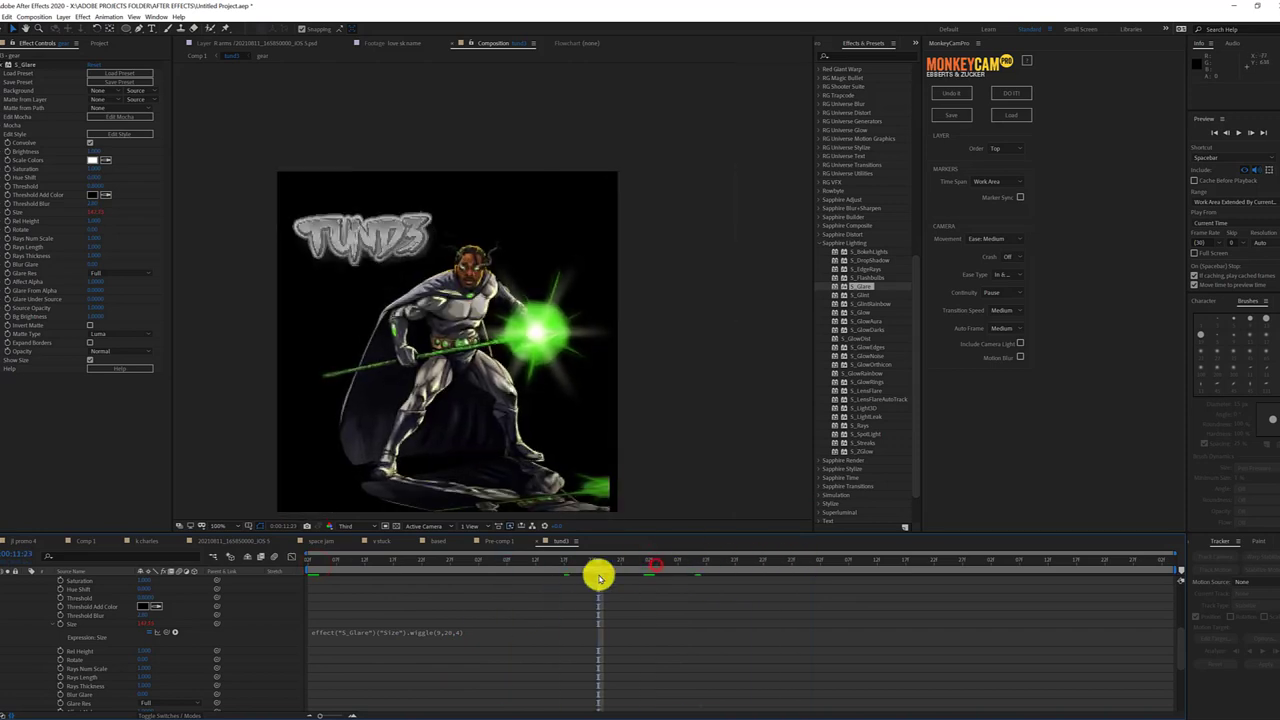
Open the gear pre-comp and apply VFX Supercomp to it
double_click(29, 586)
click(80, 651)
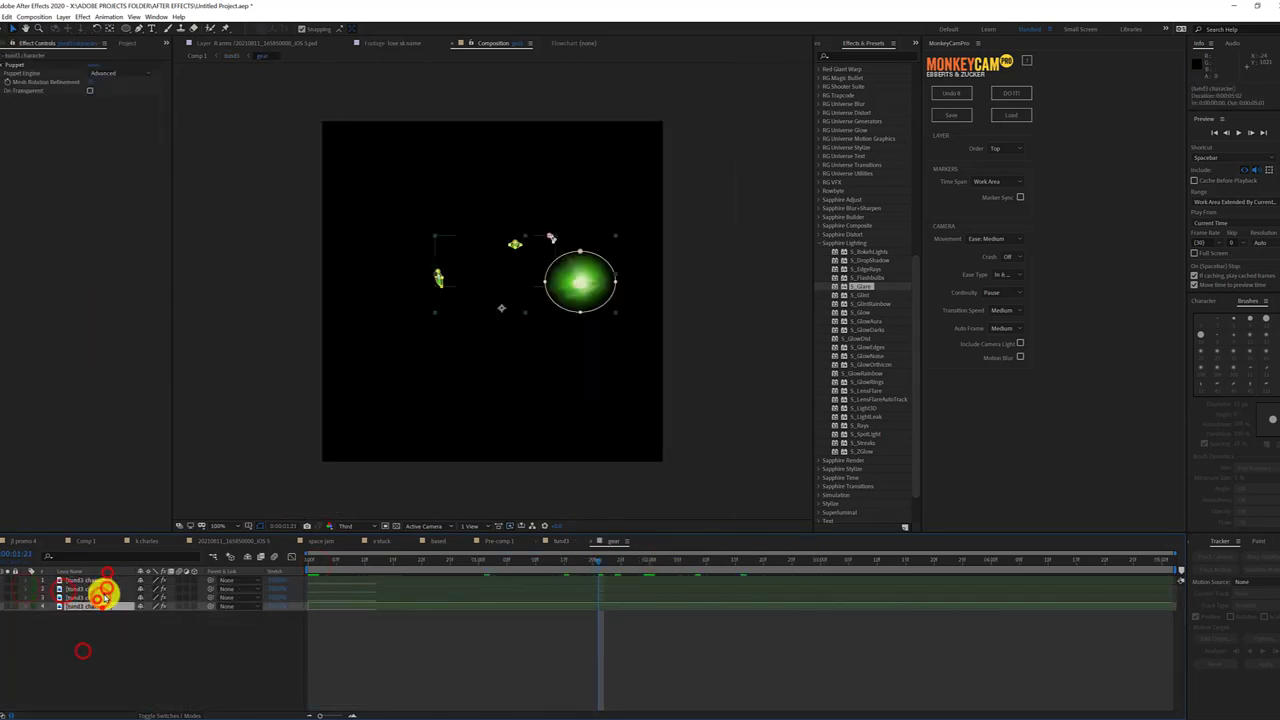
click(105, 585)
scroll(361, 299, up, 1)
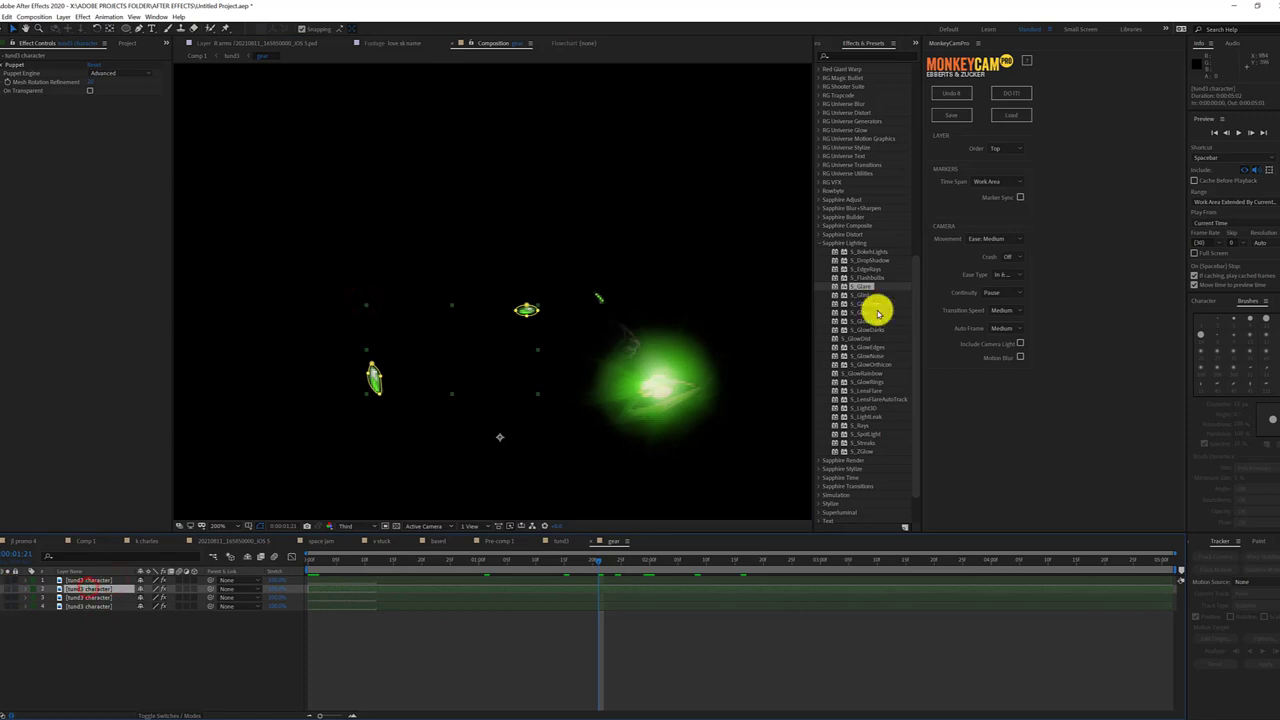
scroll(860, 295, up, 3)
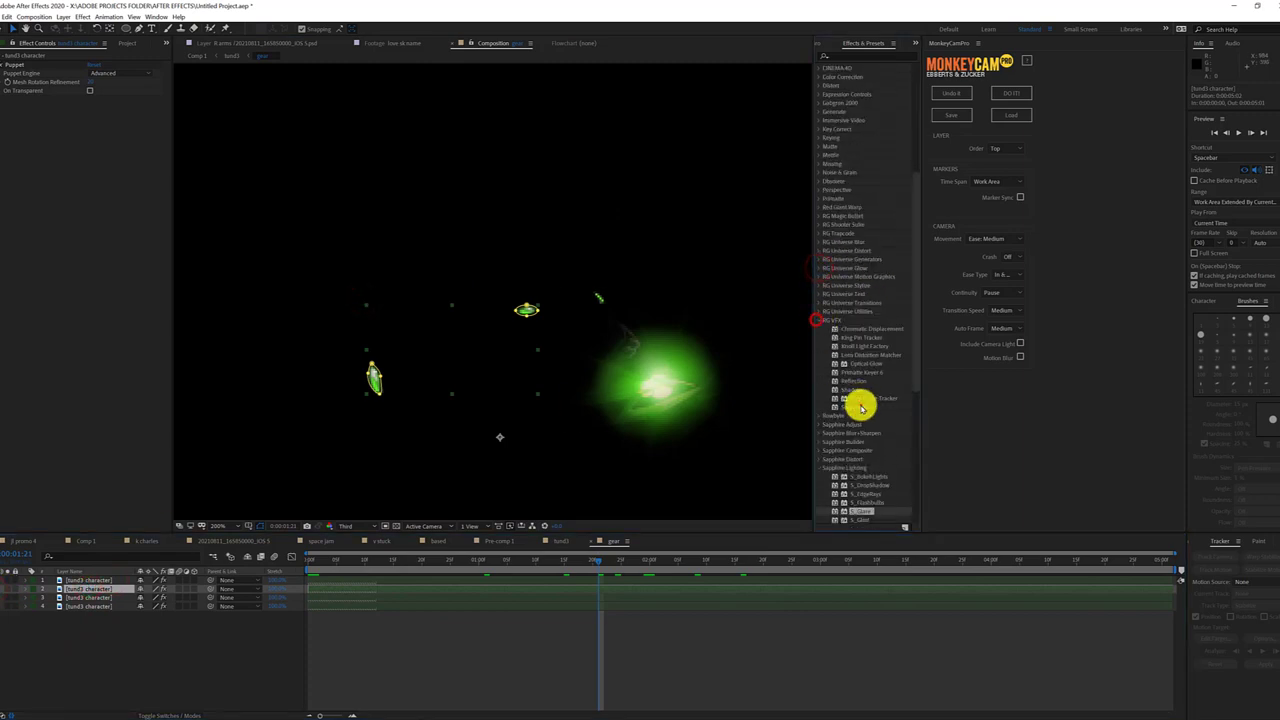
drag(857, 403, 98, 594)
Preview several Supercomp atmosphere presets and choose Title Rays
click(886, 331)
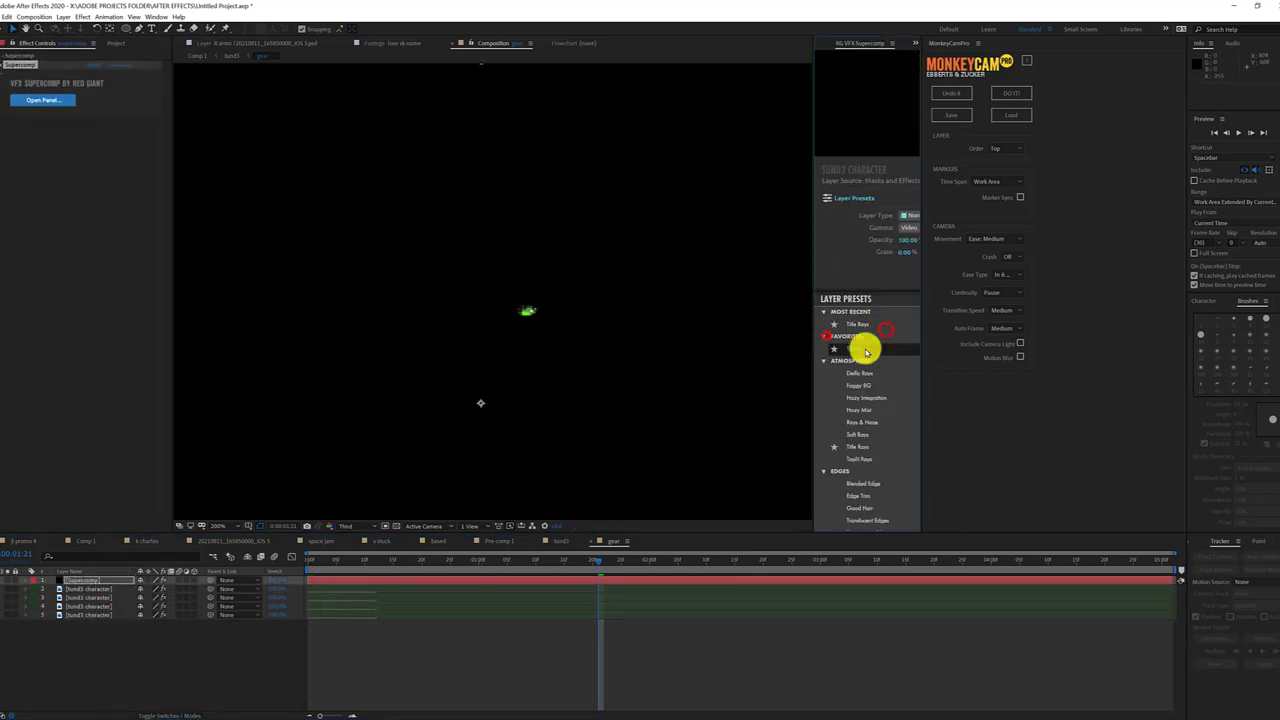
click(866, 360)
click(866, 409)
click(862, 434)
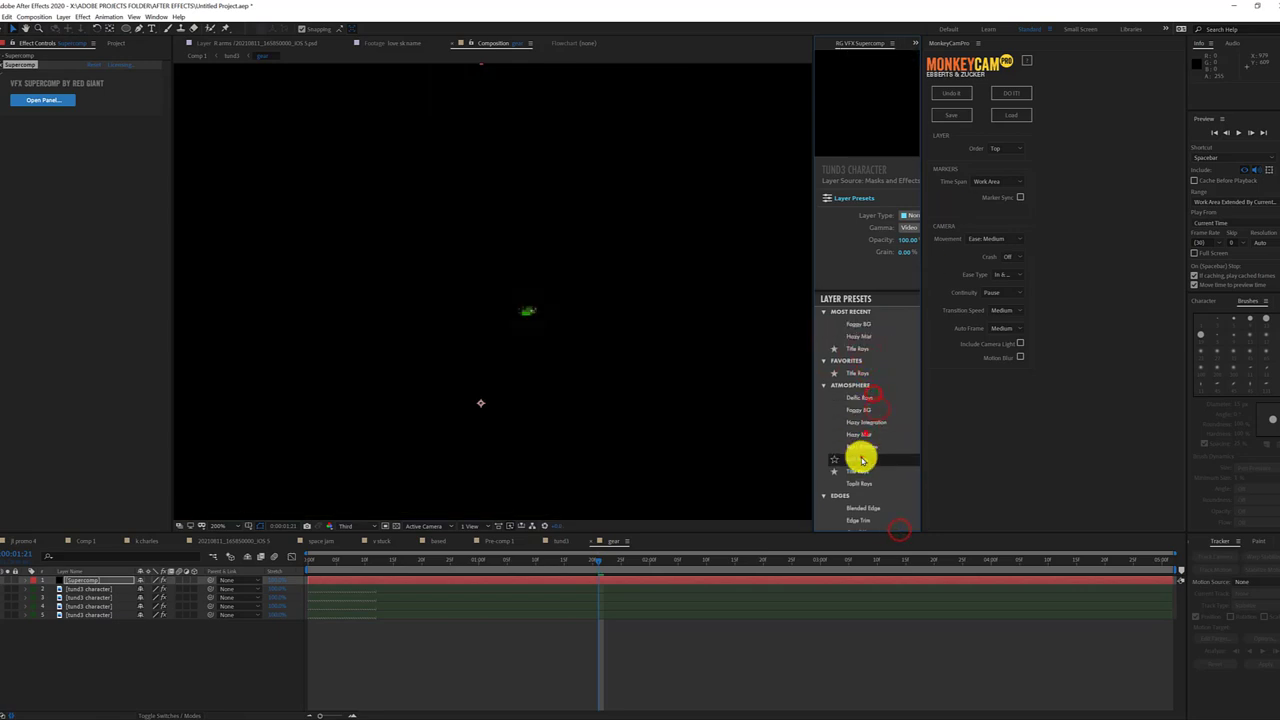
click(862, 458)
scroll(869, 480, down, 3)
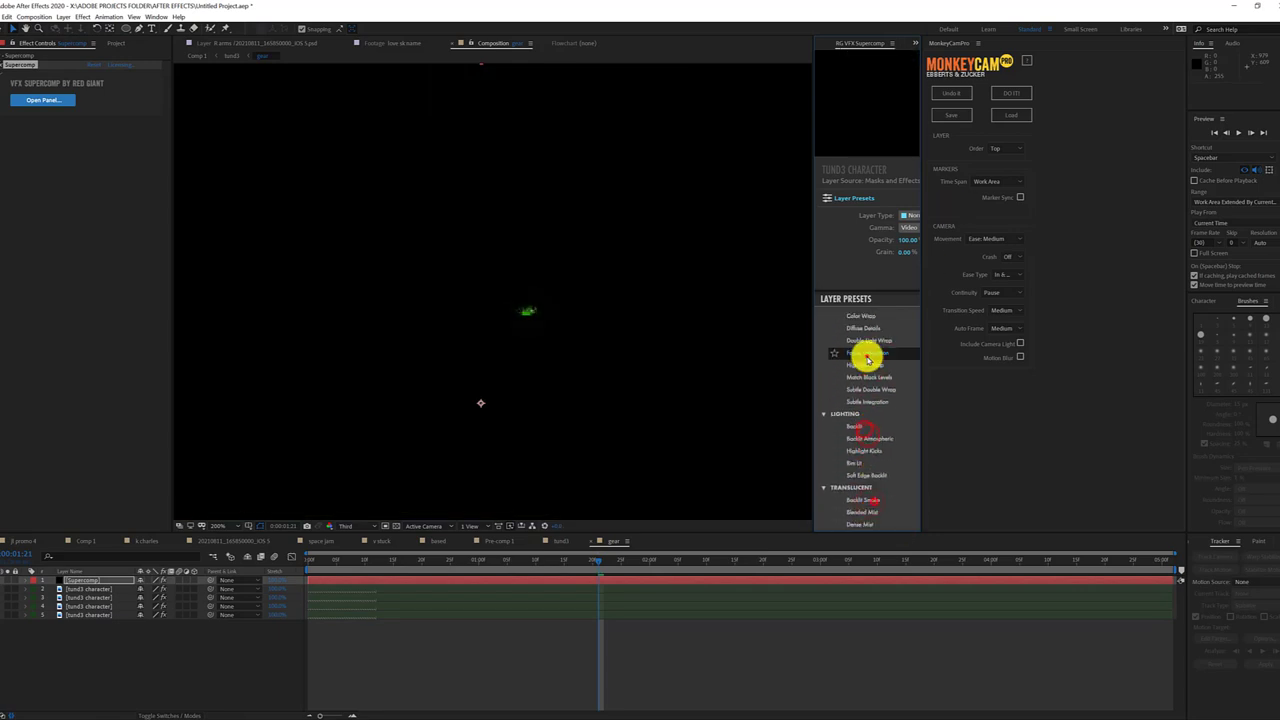
click(863, 350)
Apply S_Glare to the Supercomp layer
click(91, 597)
click(100, 580)
right_click(100, 580)
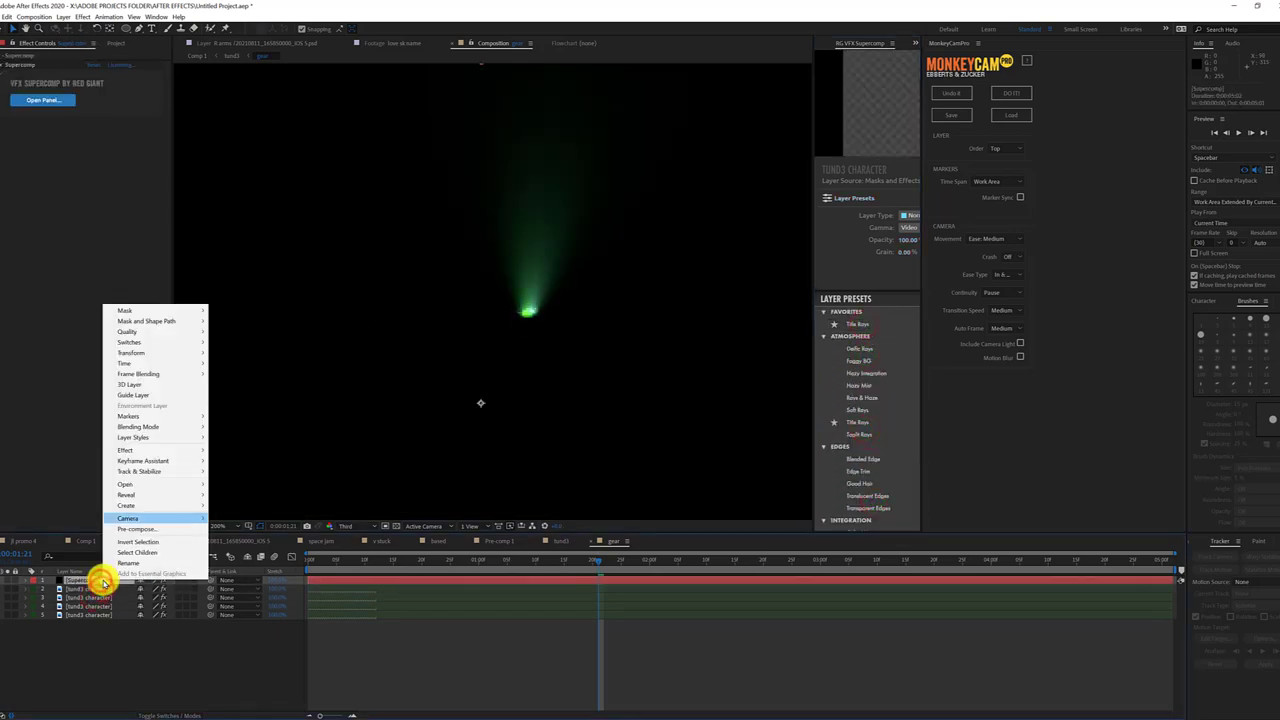
click(150, 517)
click(83, 16)
mouse_move(150, 563)
click(266, 614)
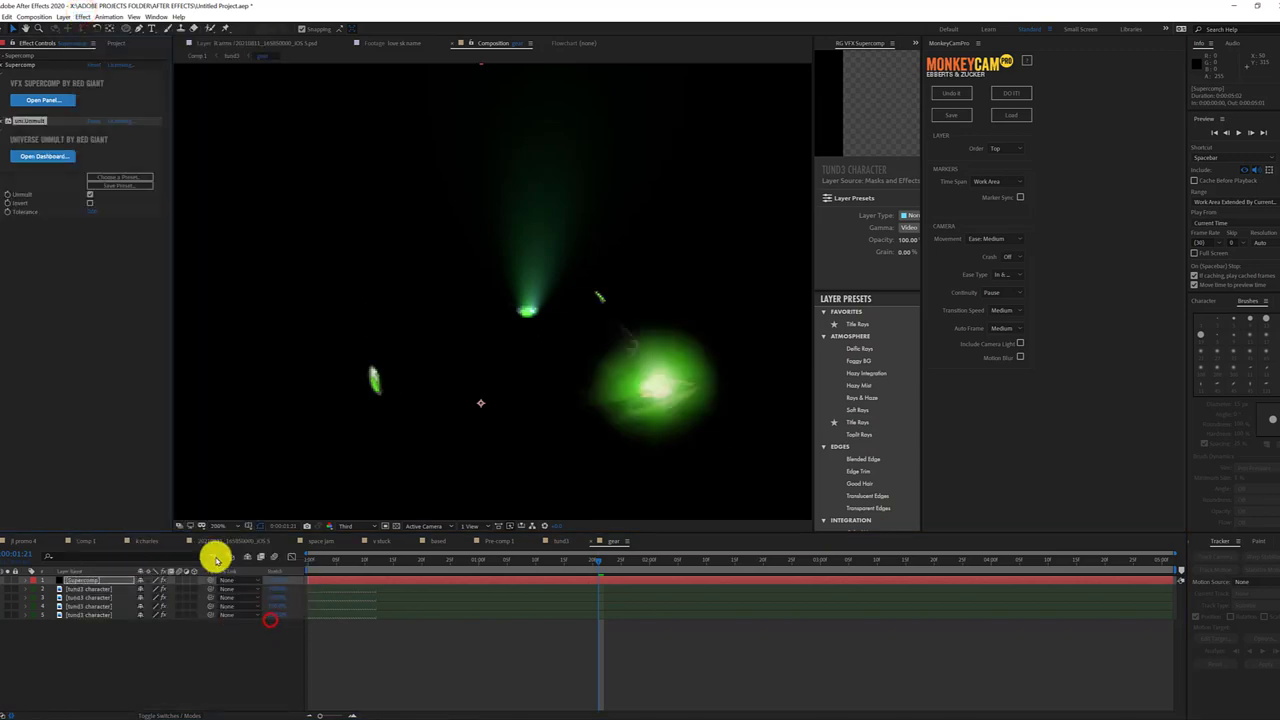
Add the four tund3 character layers as Supercomp source layers and return to tund3
click(565, 541)
drag(597, 563, 630, 540)
click(613, 541)
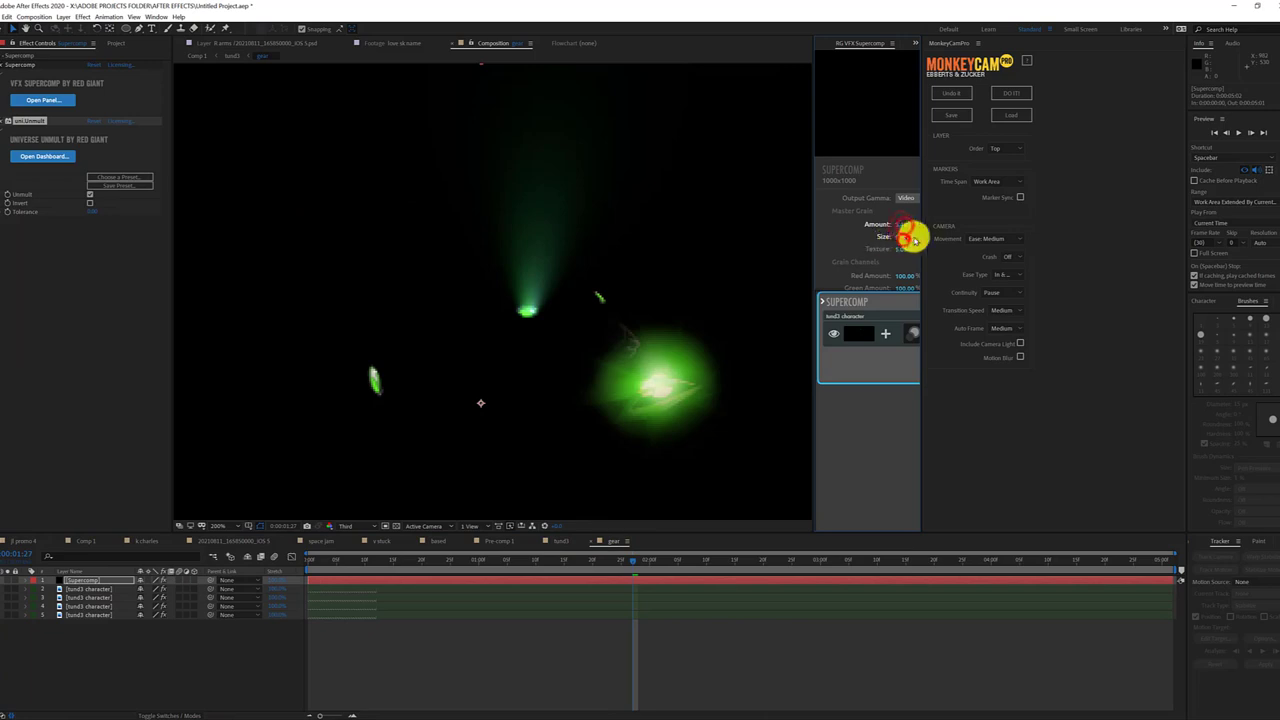
drag(913, 240, 1046, 270)
click(822, 302)
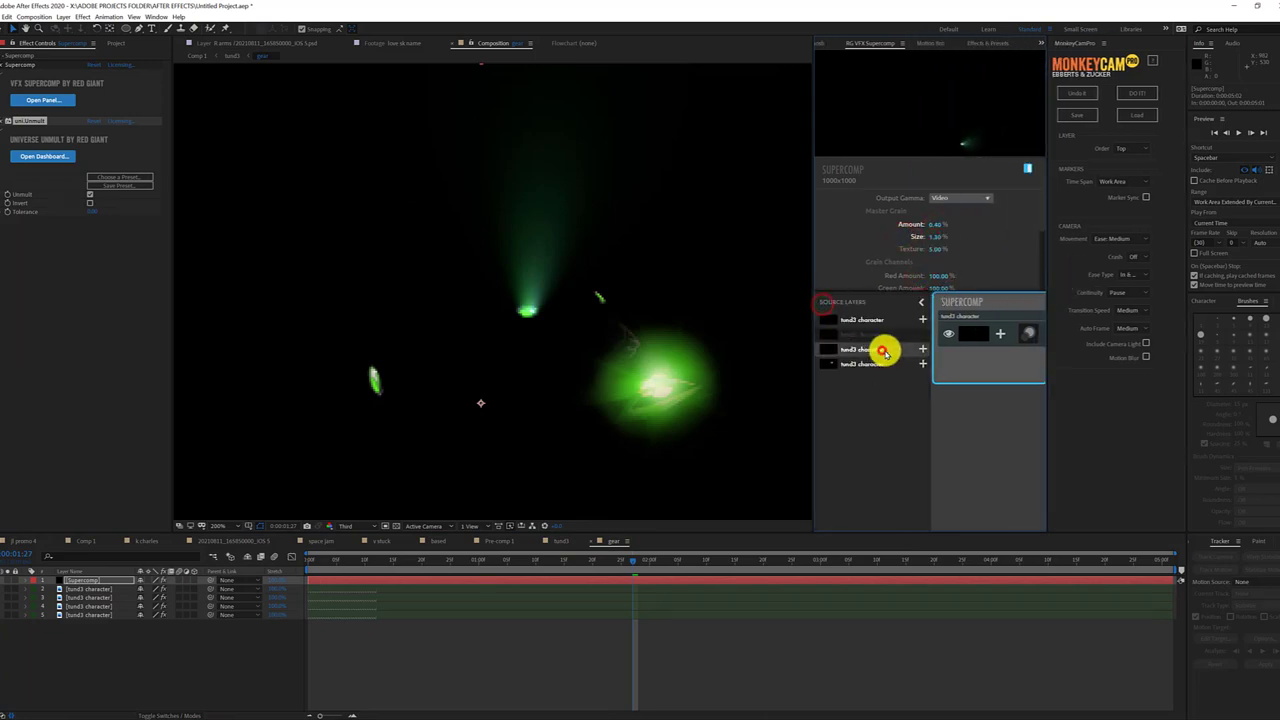
click(922, 349)
click(922, 319)
click(922, 363)
click(1015, 445)
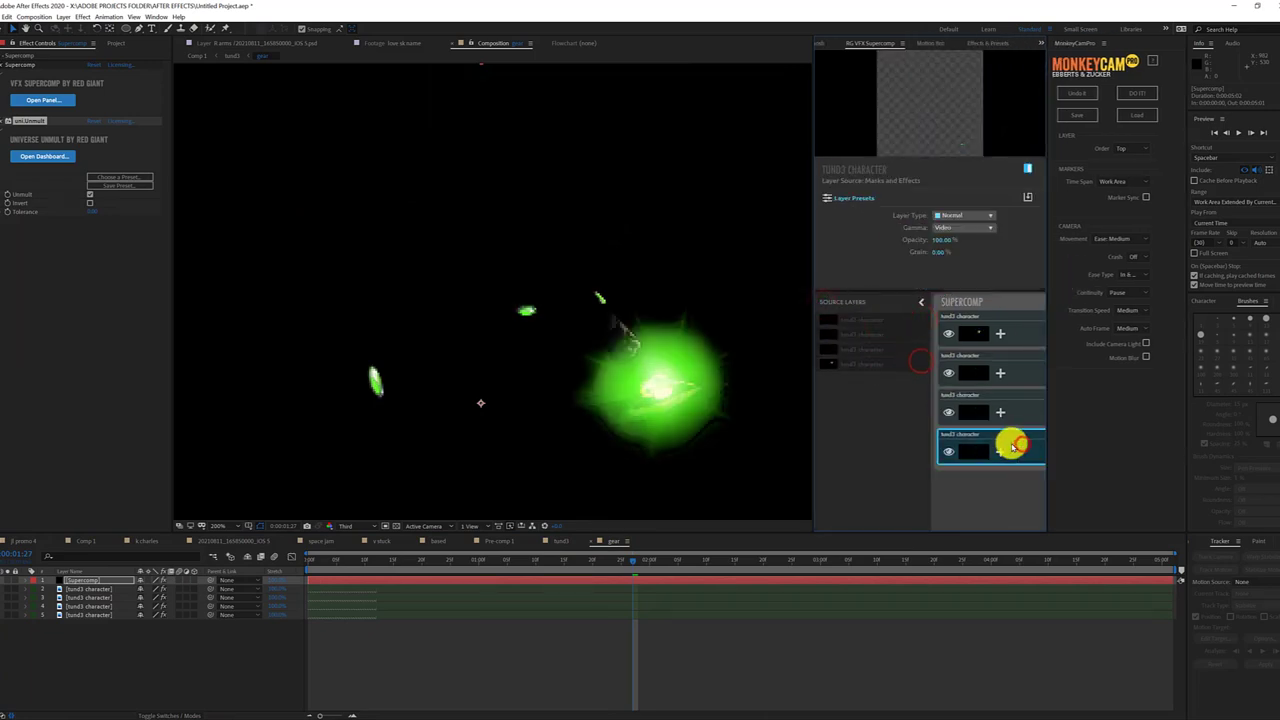
click(561, 541)
Lower the S_Glare Threshold to enlarge the glare rays
click(862, 350)
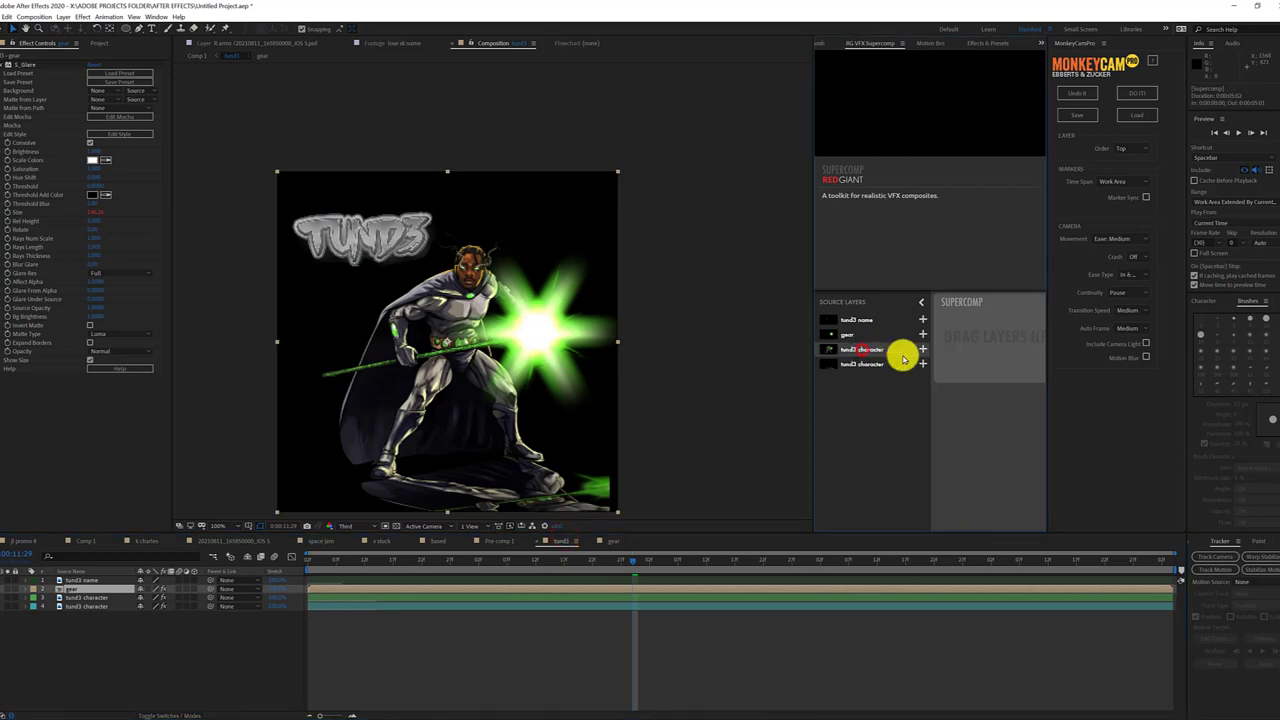
click(512, 562)
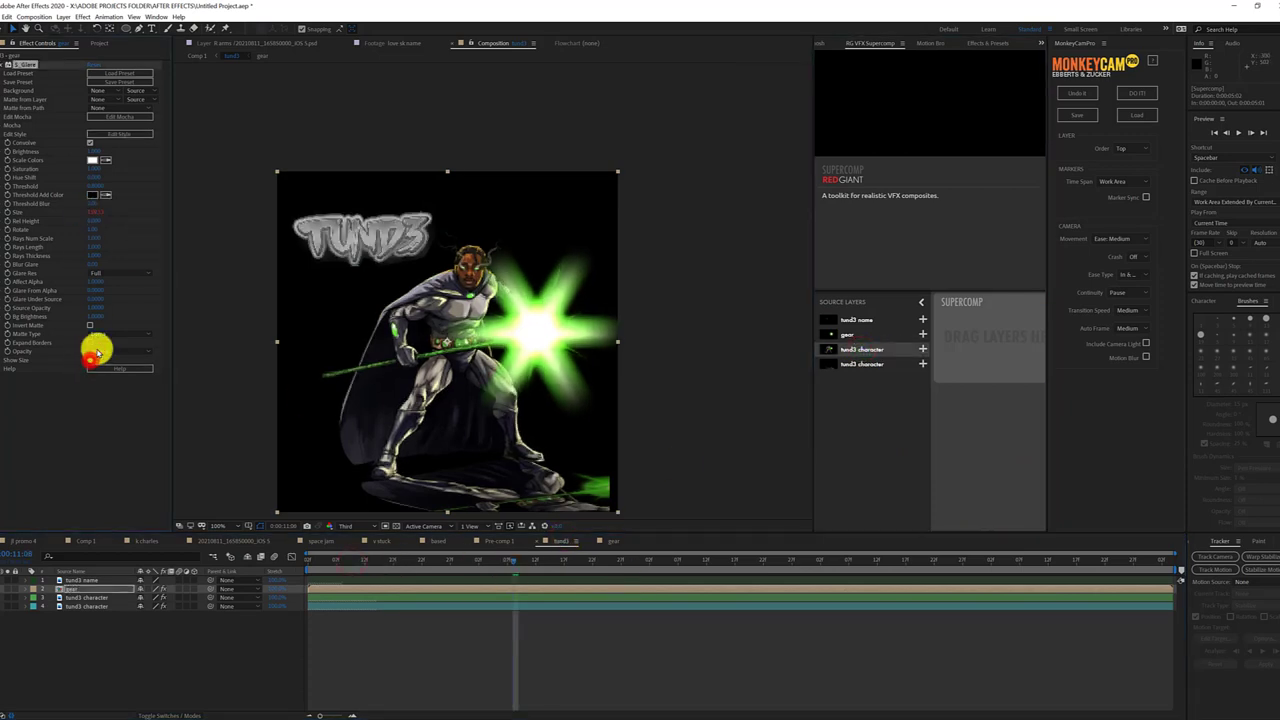
click(67, 406)
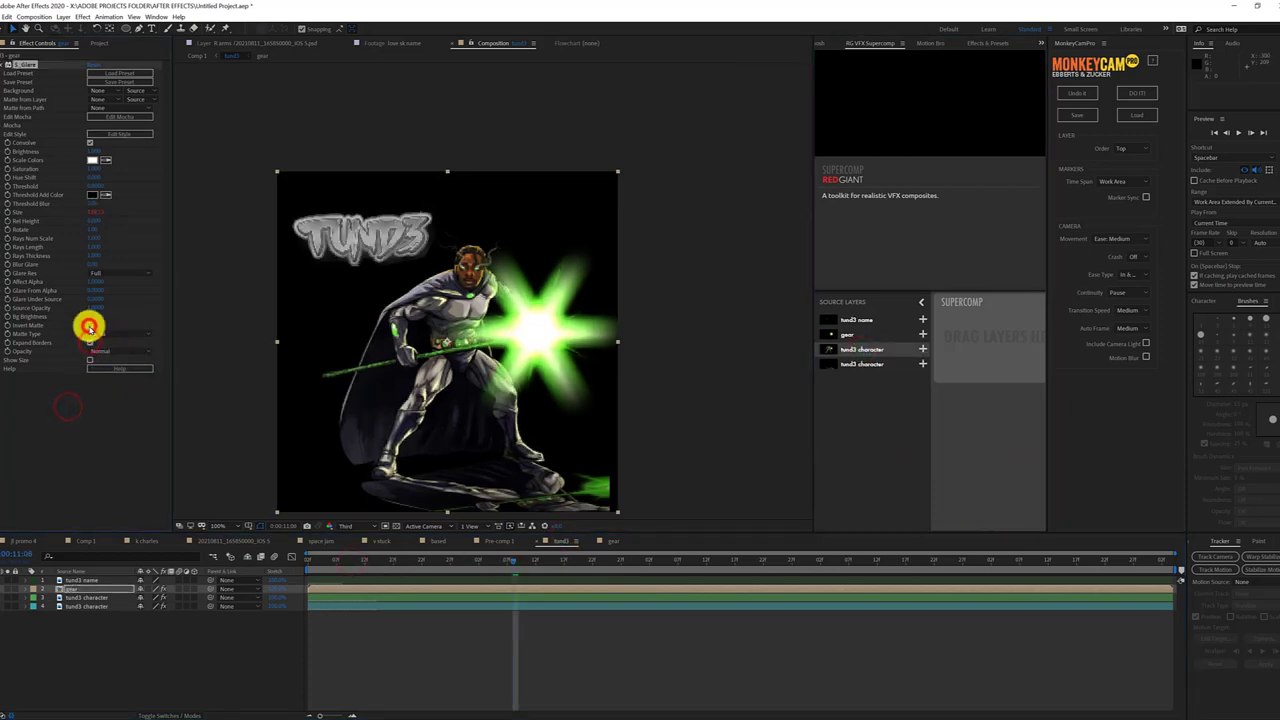
drag(99, 190, 95, 185)
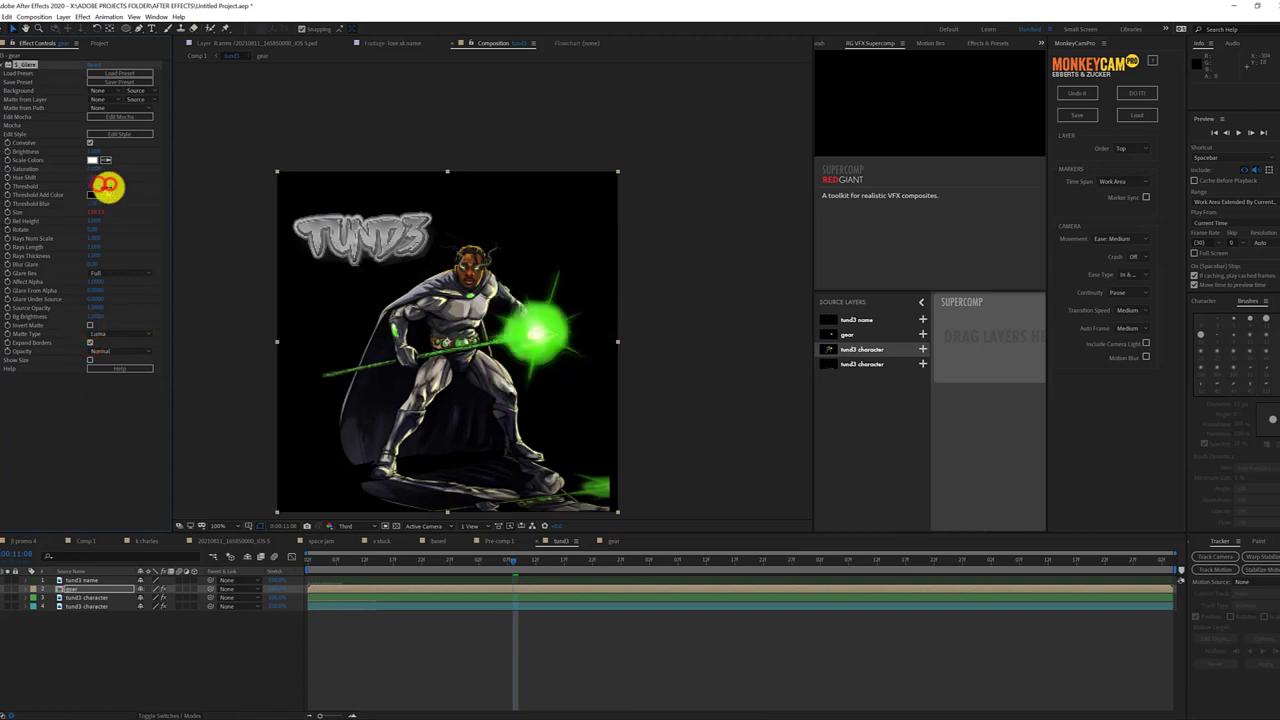
mouse_move(112, 186)
mouse_down()
mouse_move(87, 211)
mouse_move(8, 186)
mouse_up()
Give the S_Glare Threshold a wiggle(3,9) expression
click(23, 586)
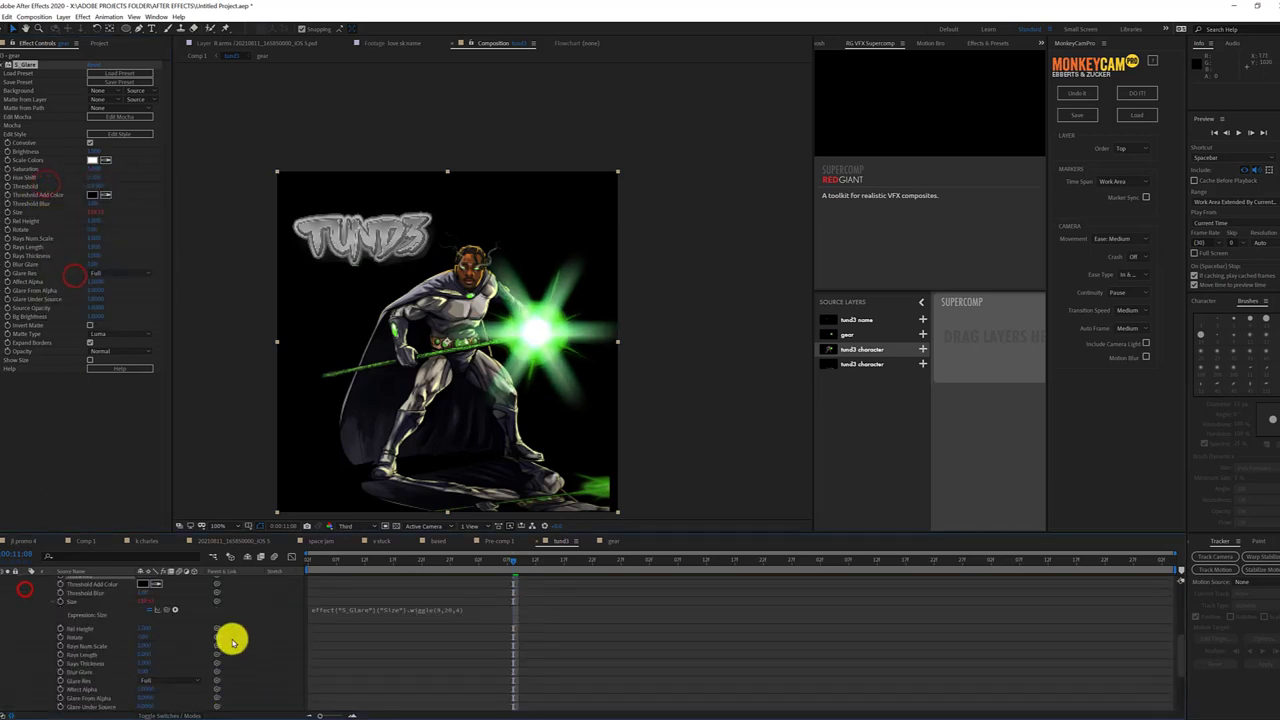
click(175, 636)
key(Escape)
click(445, 635)
text(.wiggle(3,9)
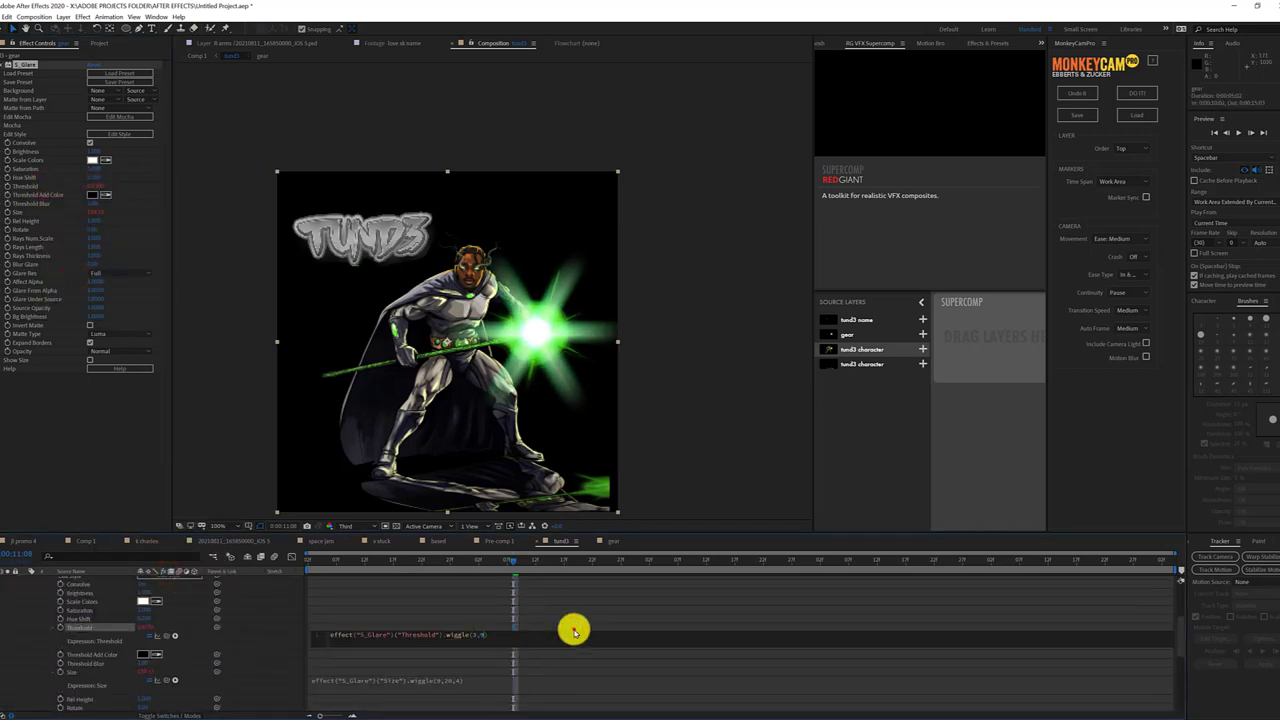
click(574, 631)
Scrub the timeline to preview the flickering green glare
click(556, 558)
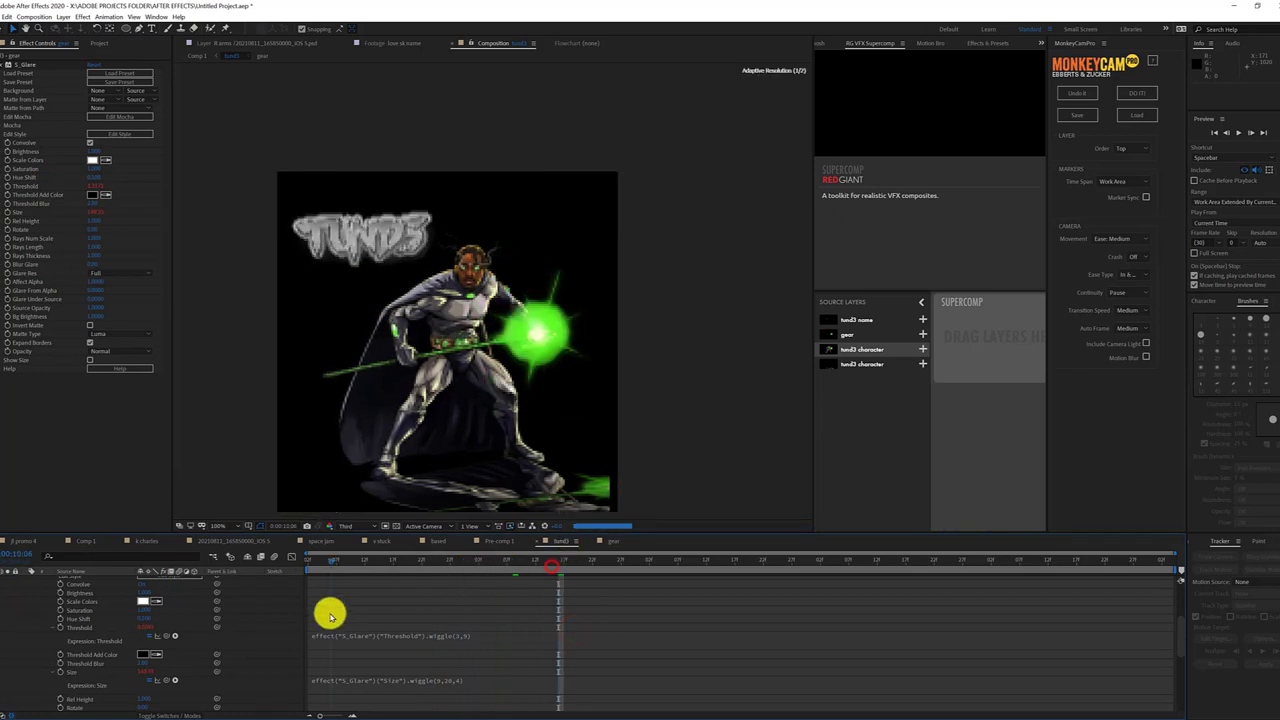
drag(466, 596, 472, 596)
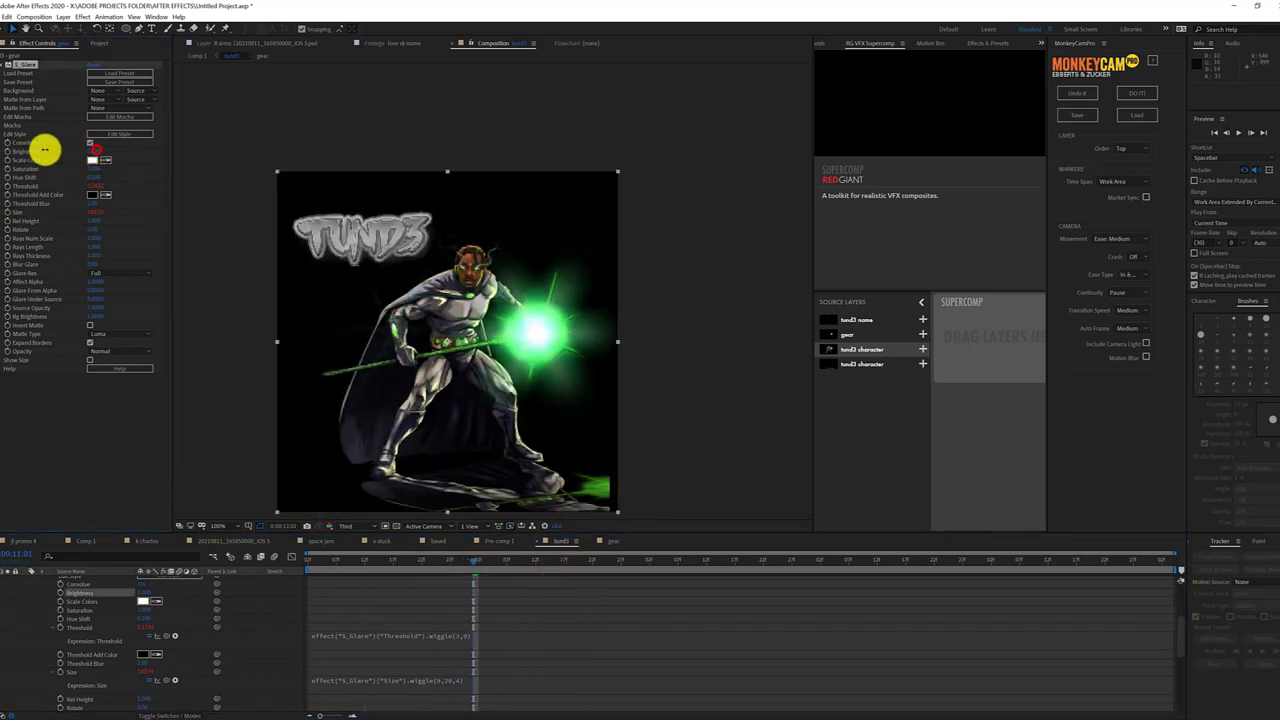
click(44, 150)
drag(314, 557, 494, 557)
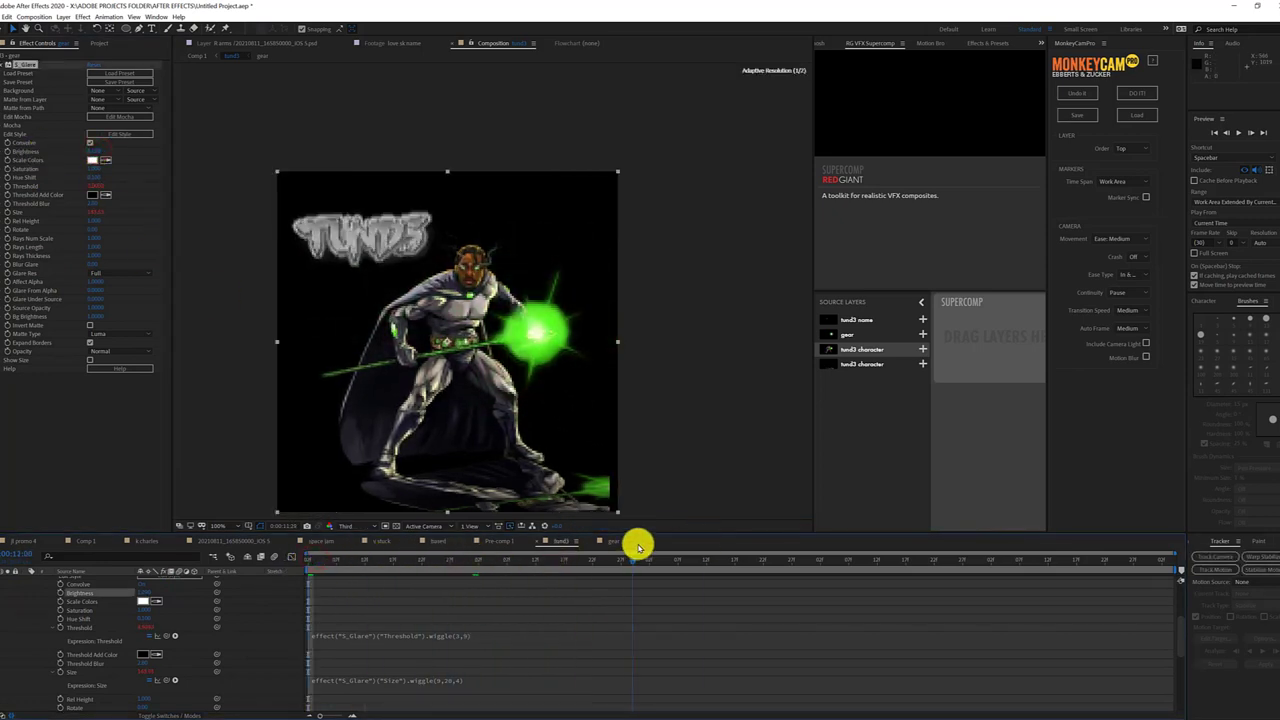
click(763, 560)
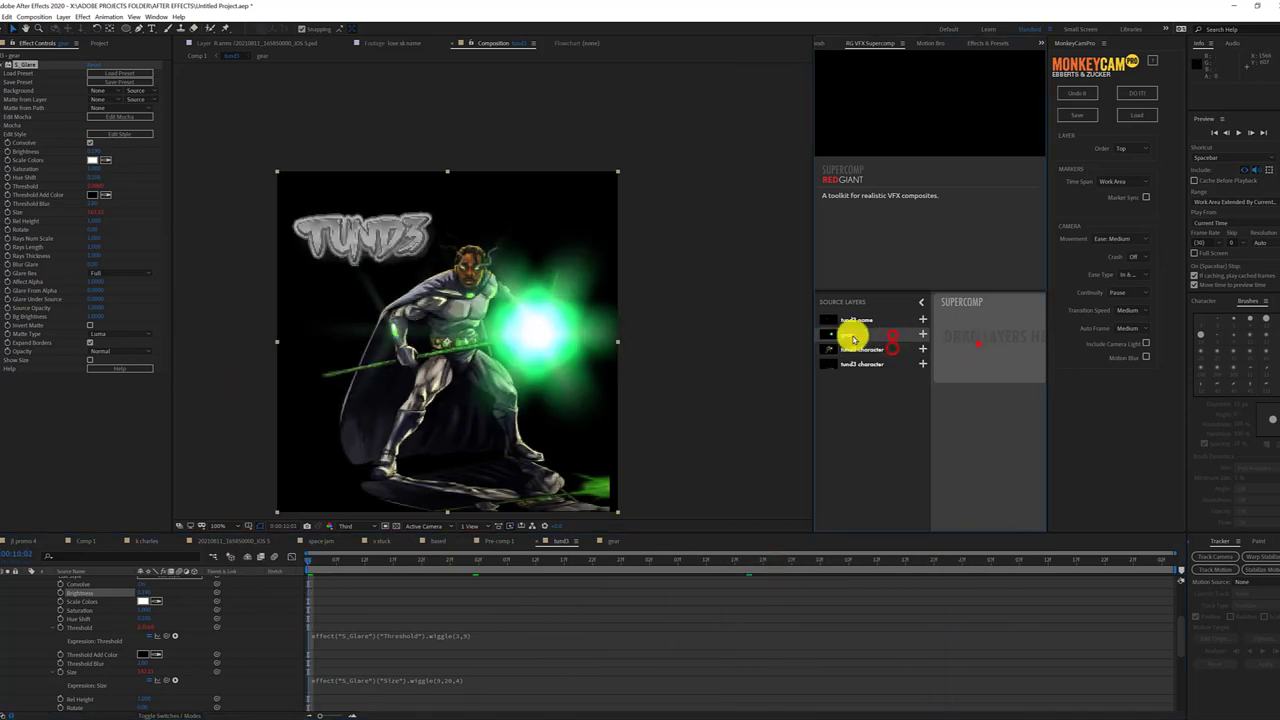
Add the gear layer to the Supercomp sources, then remove it again
drag(850, 335, 975, 338)
click(57, 166)
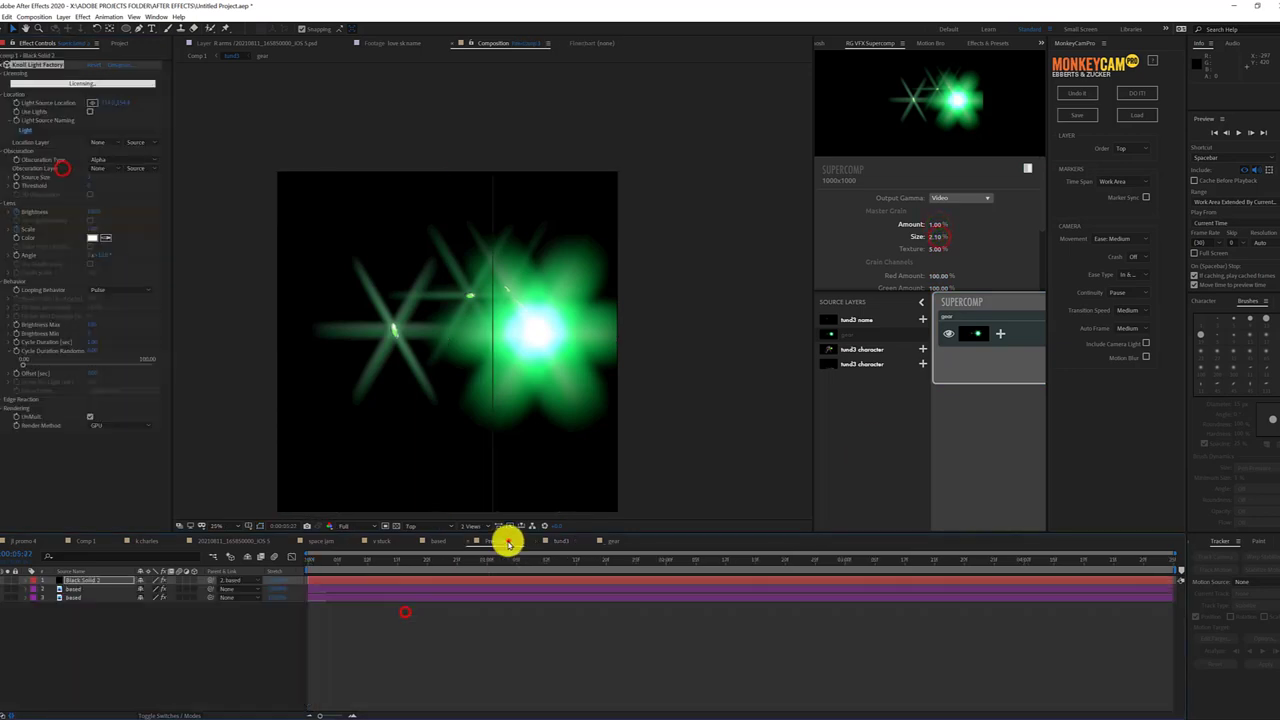
click(560, 535)
click(1008, 323)
click(862, 402)
Create a solid named 'bg optical' and move it to the bottom of the layer stack
click(343, 560)
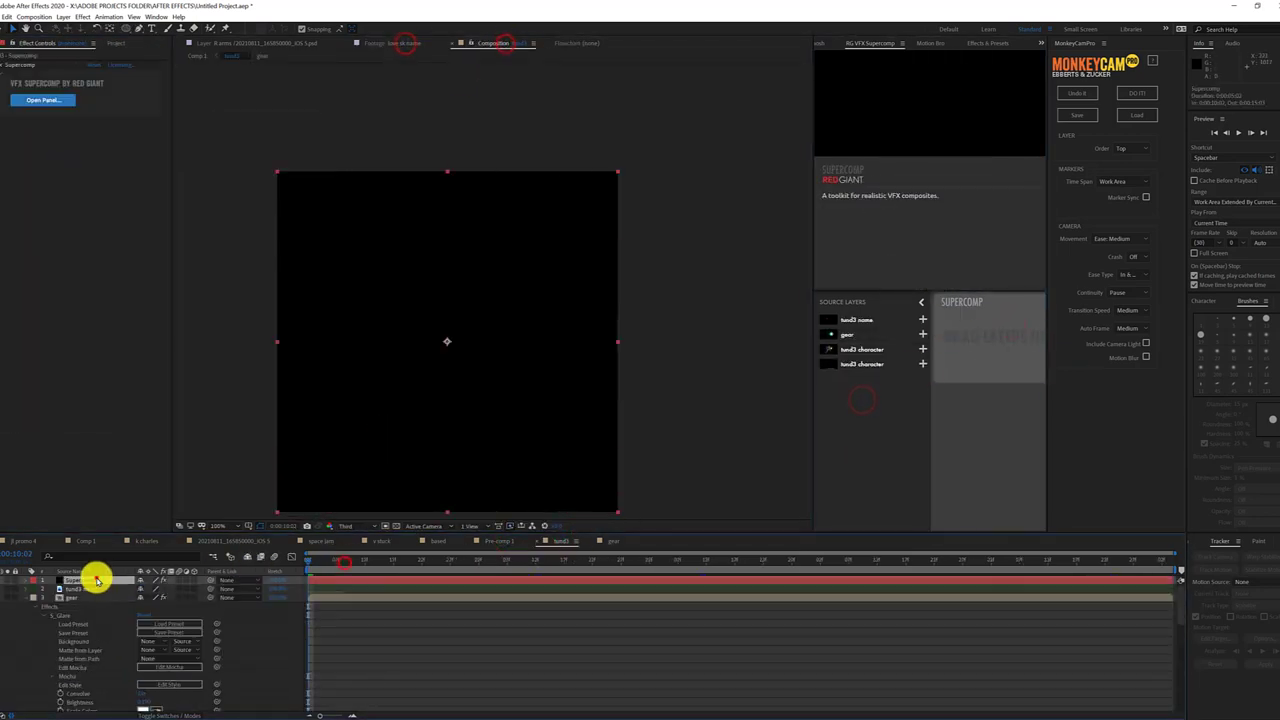
right_click(100, 551)
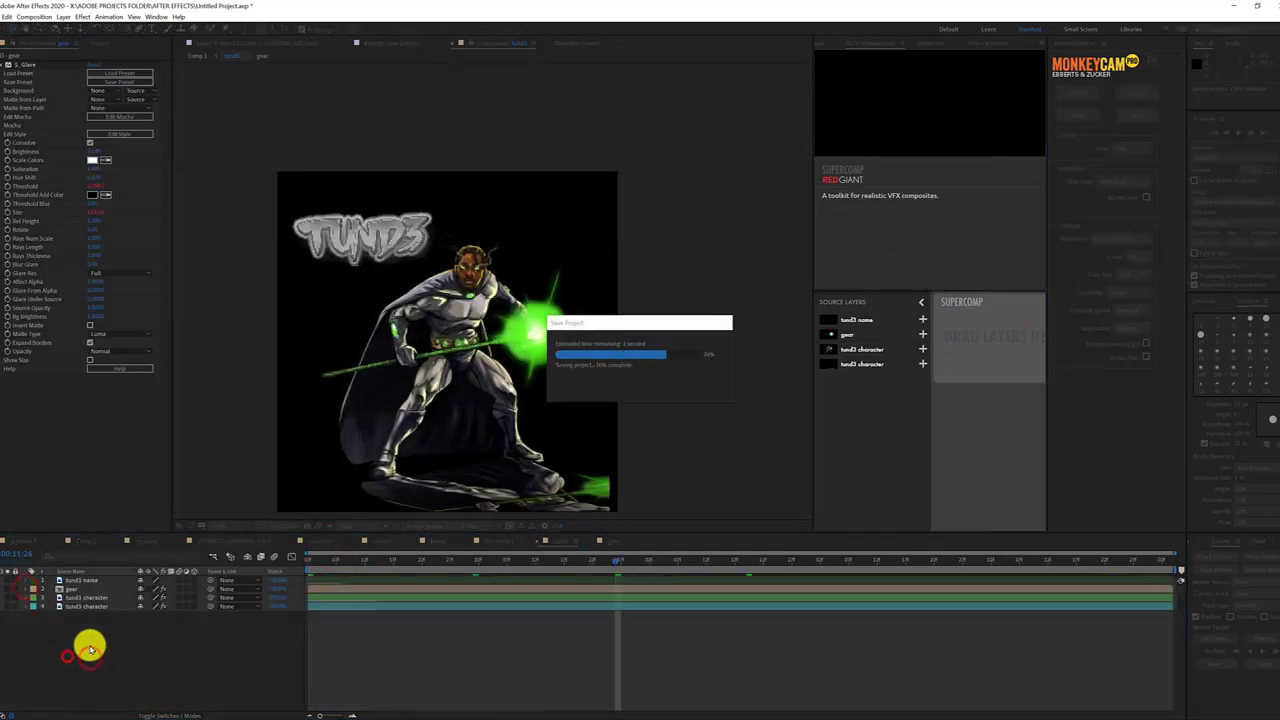
right_click(114, 528)
click(270, 568)
click(503, 471)
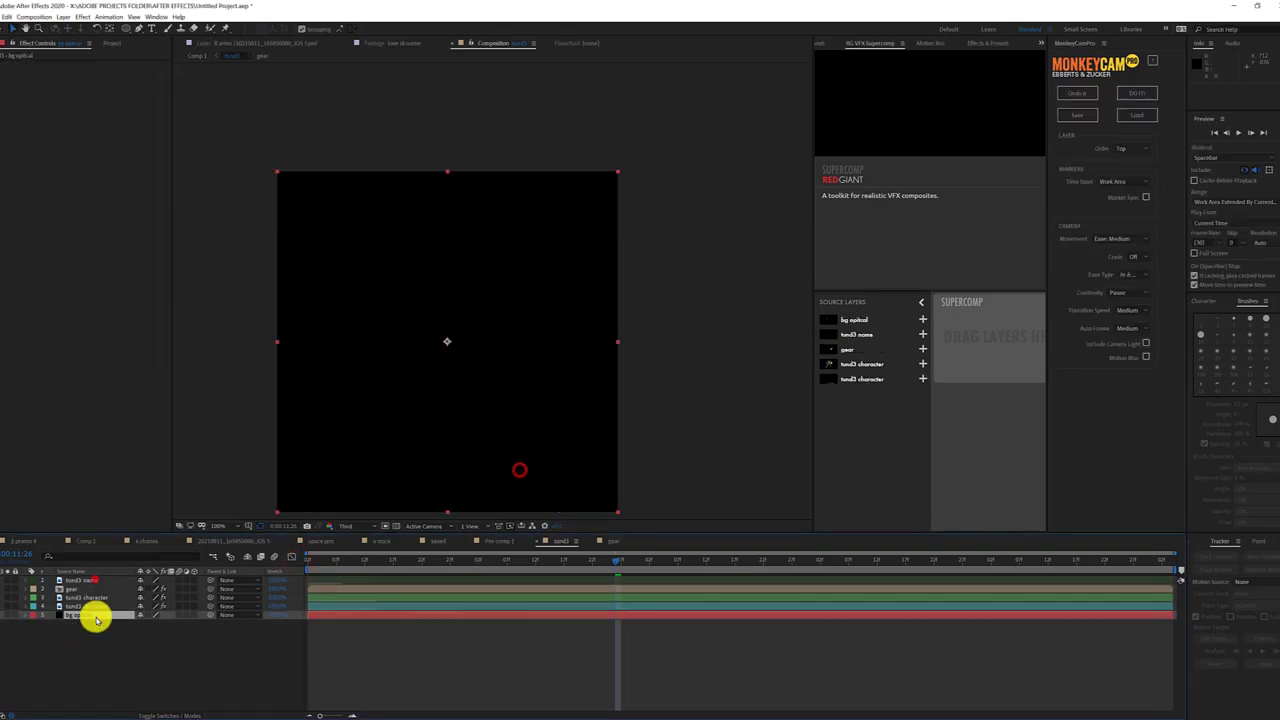
drag(85, 580, 94, 611)
Apply Optical Flares with a lens flare preset and position it behind the TUND3 title
click(82, 17)
click(327, 100)
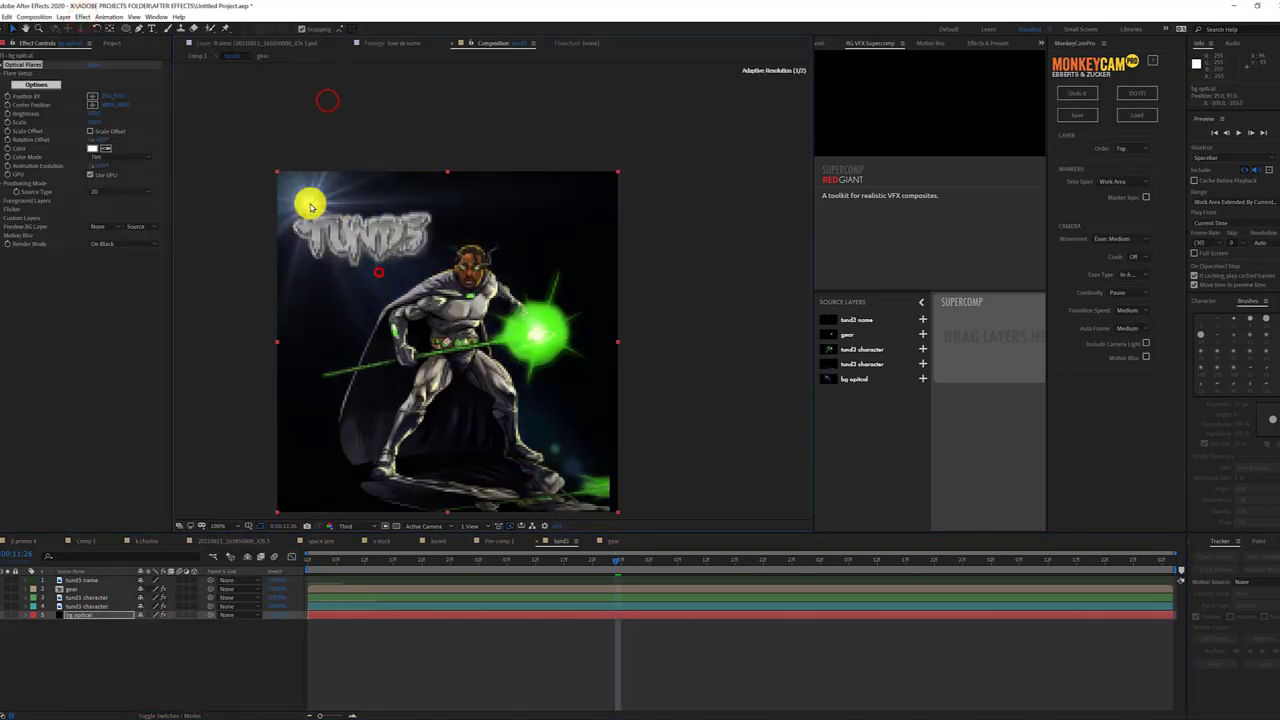
click(36, 84)
click(780, 402)
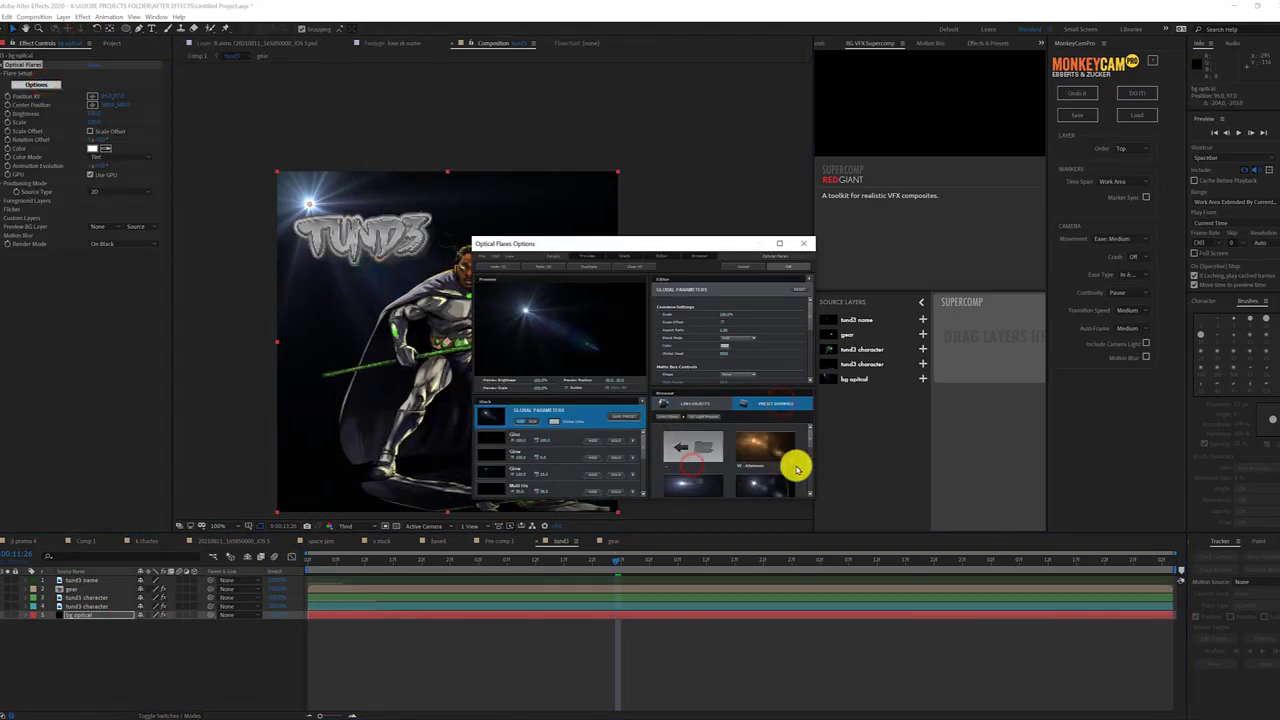
double_click(777, 462)
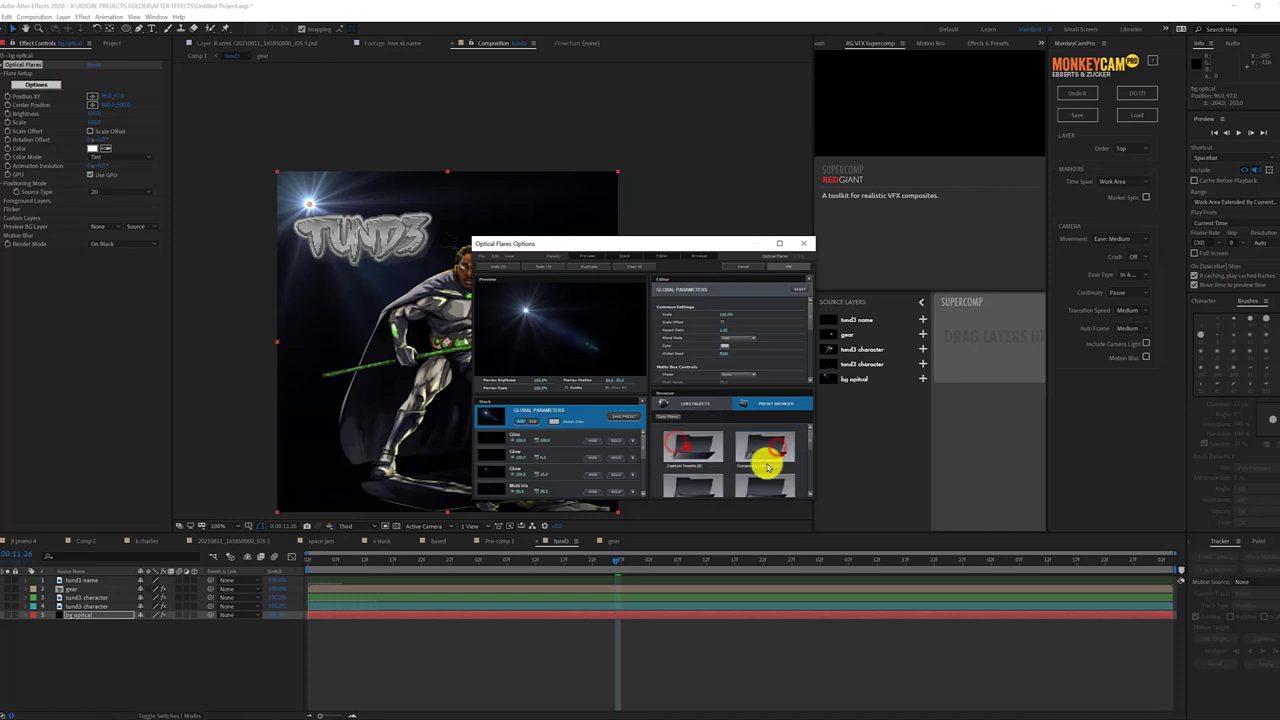
drag(813, 498, 953, 619)
click(766, 583)
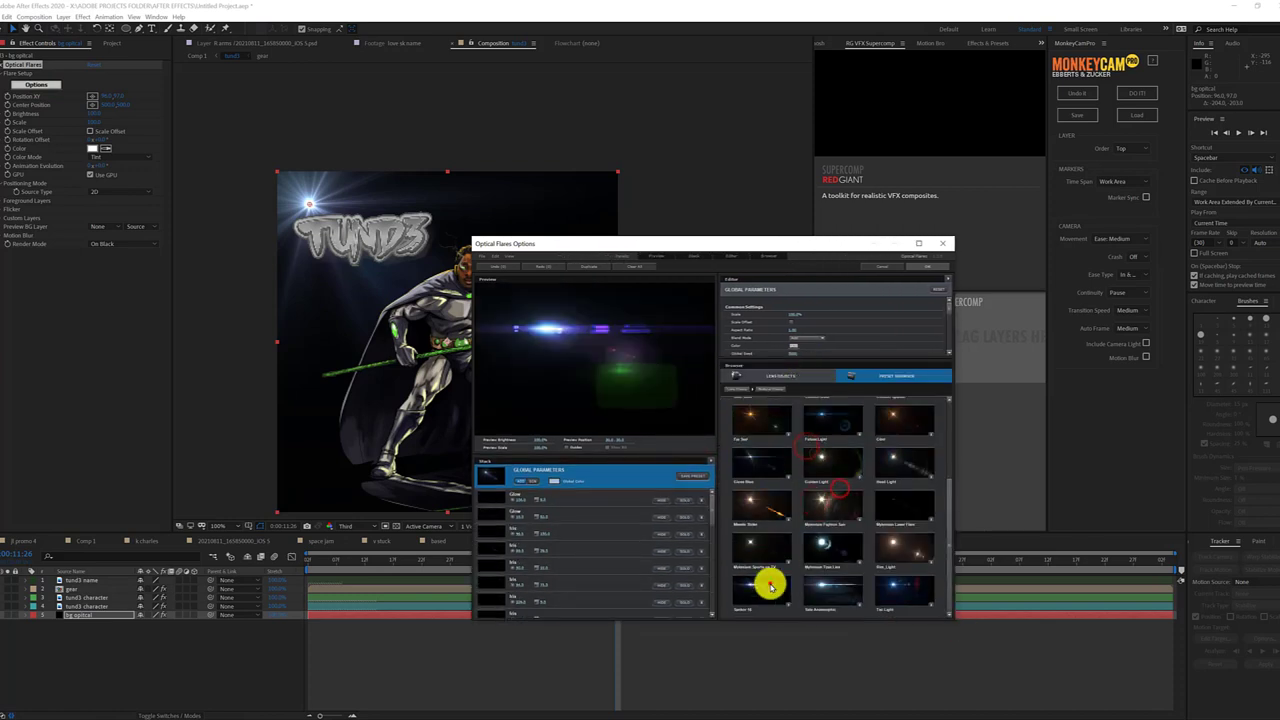
click(928, 268)
drag(383, 222, 420, 210)
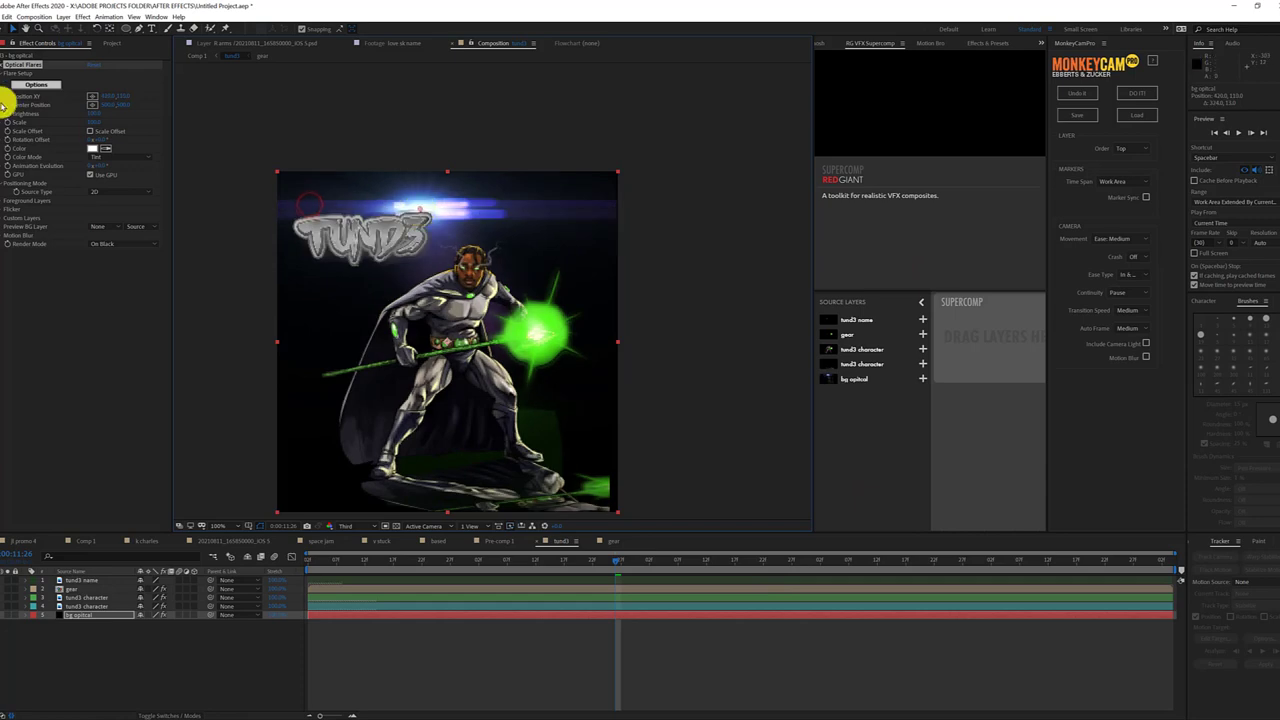
Keyframe the flare's Position XY over time and preview the moving streak
click(320, 563)
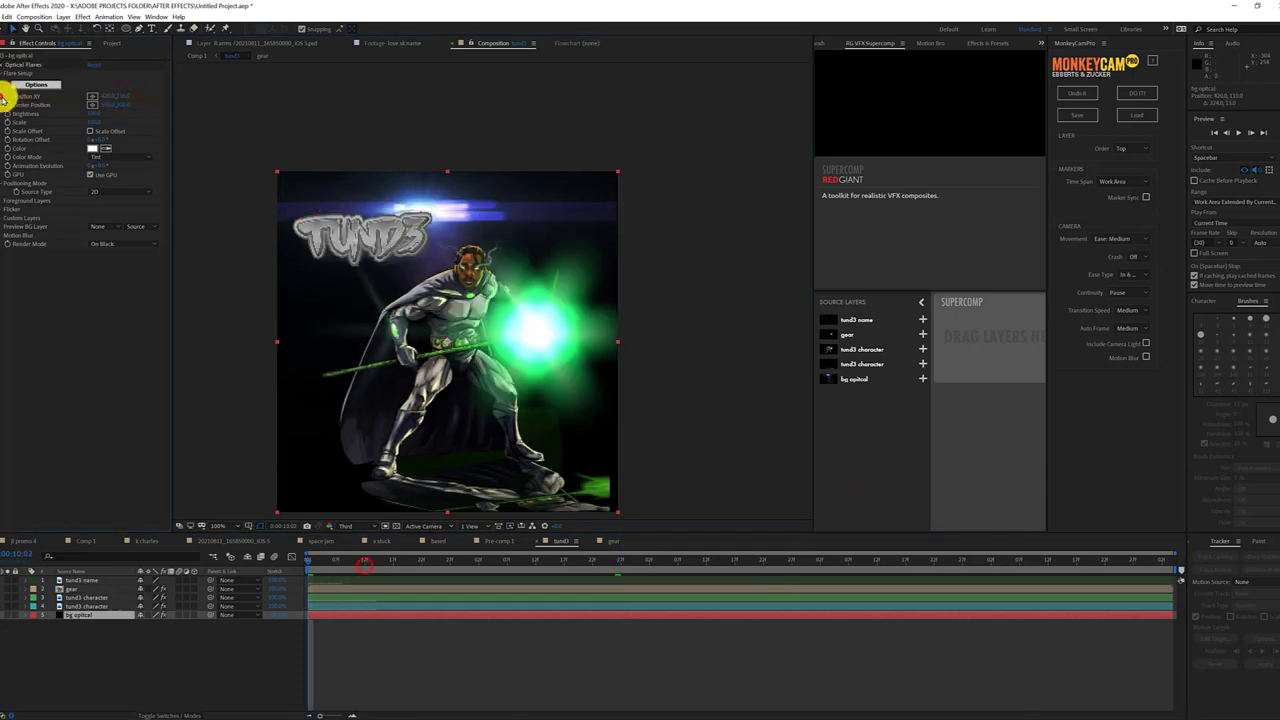
drag(310, 562, 614, 562)
click(120, 96)
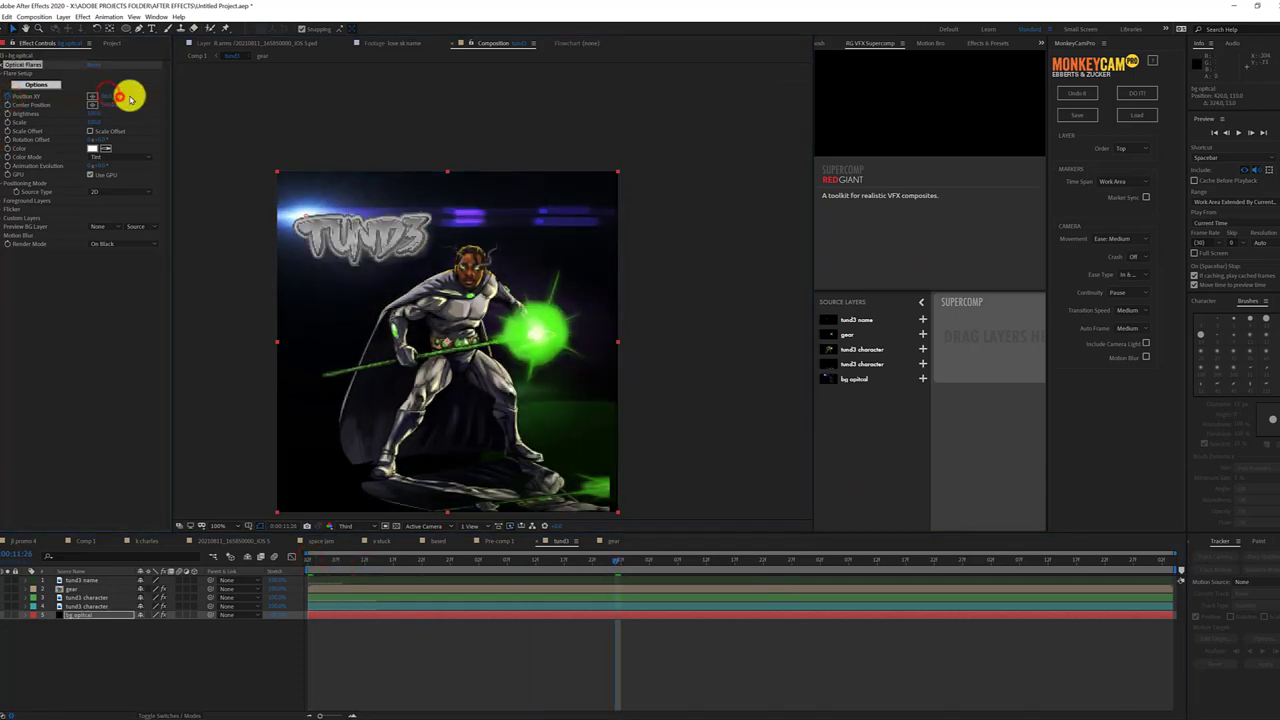
key(space)
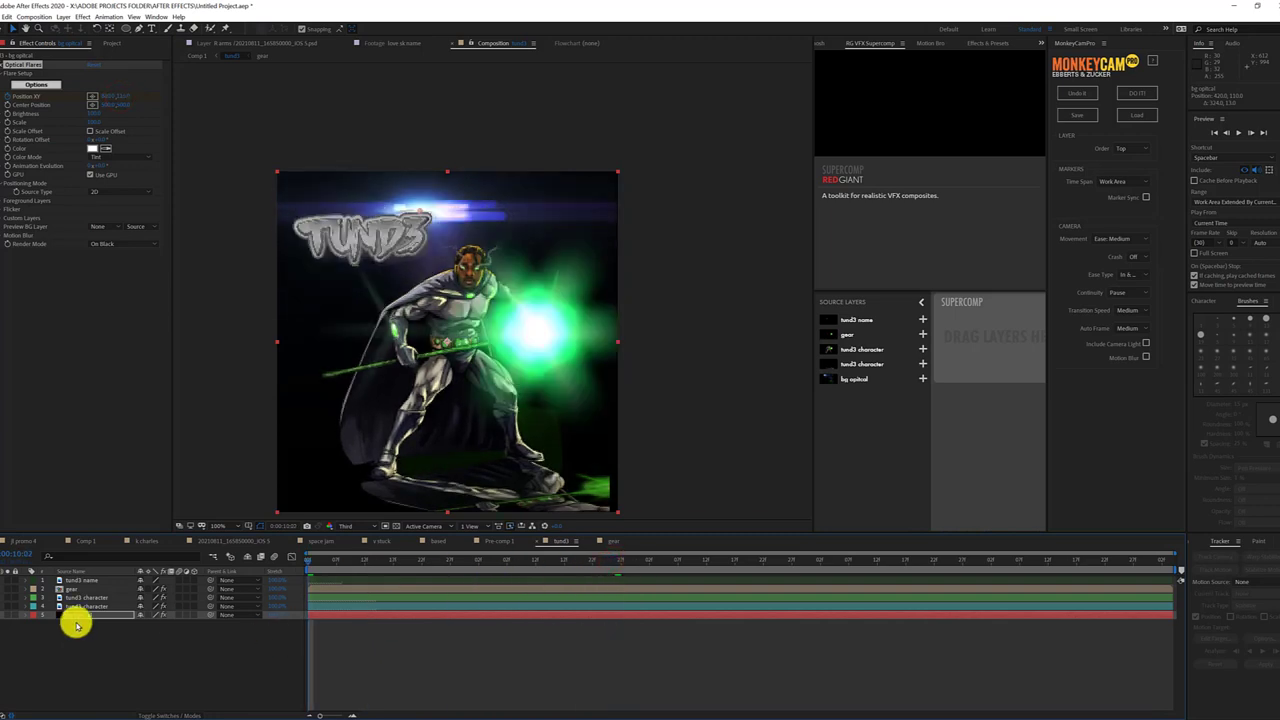
key(u)
drag(417, 563, 1006, 563)
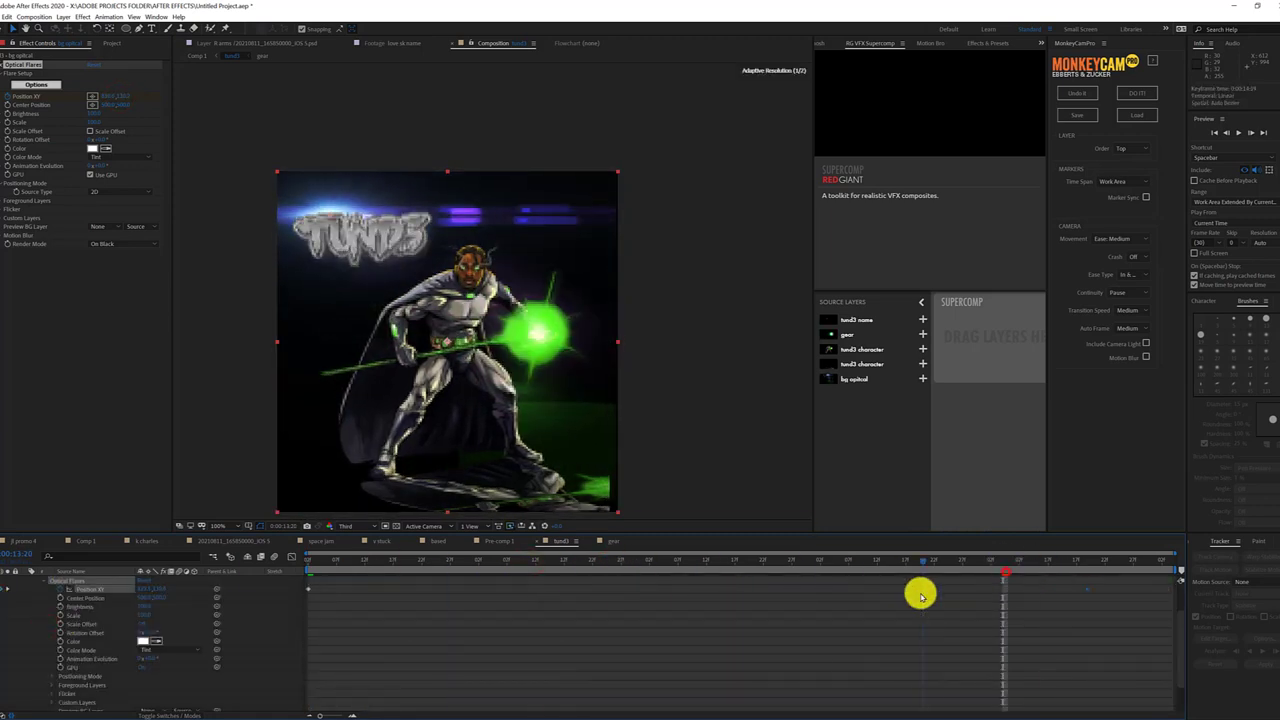
key(space)
Add the Iris element in Optical Flares Options, then bring up Solid Settings for another solid
click(36, 84)
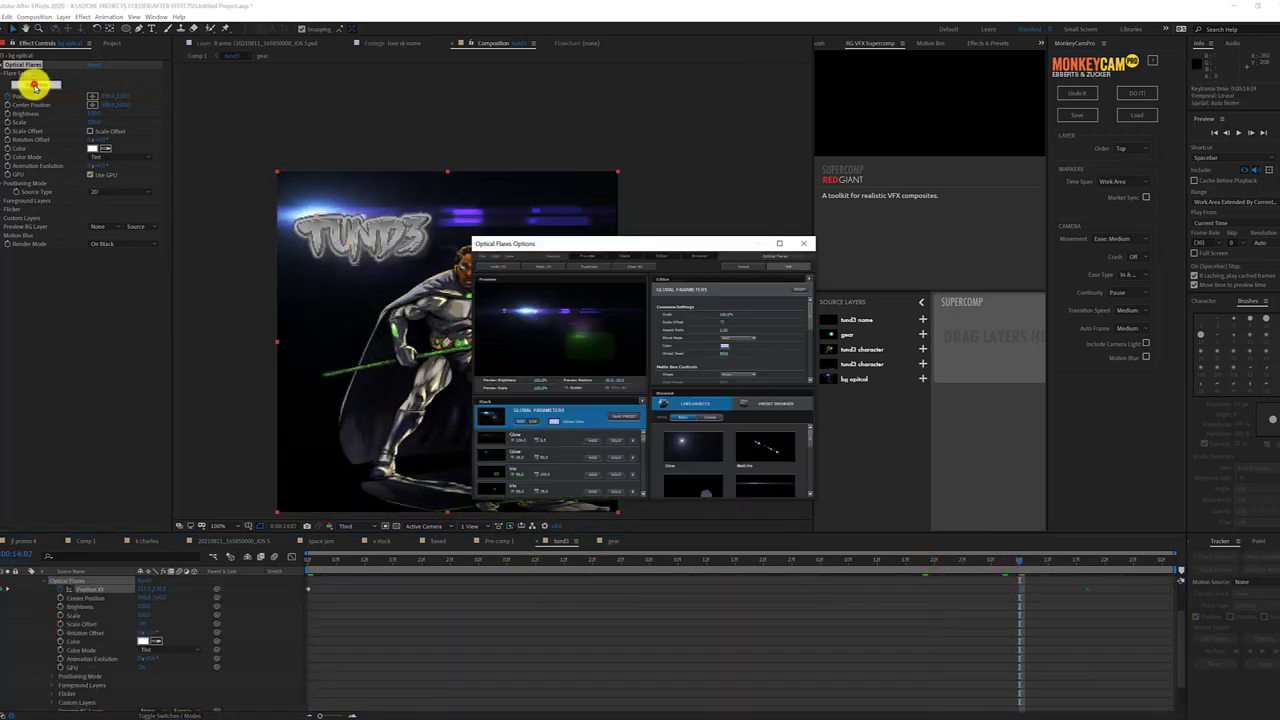
click(564, 476)
click(788, 266)
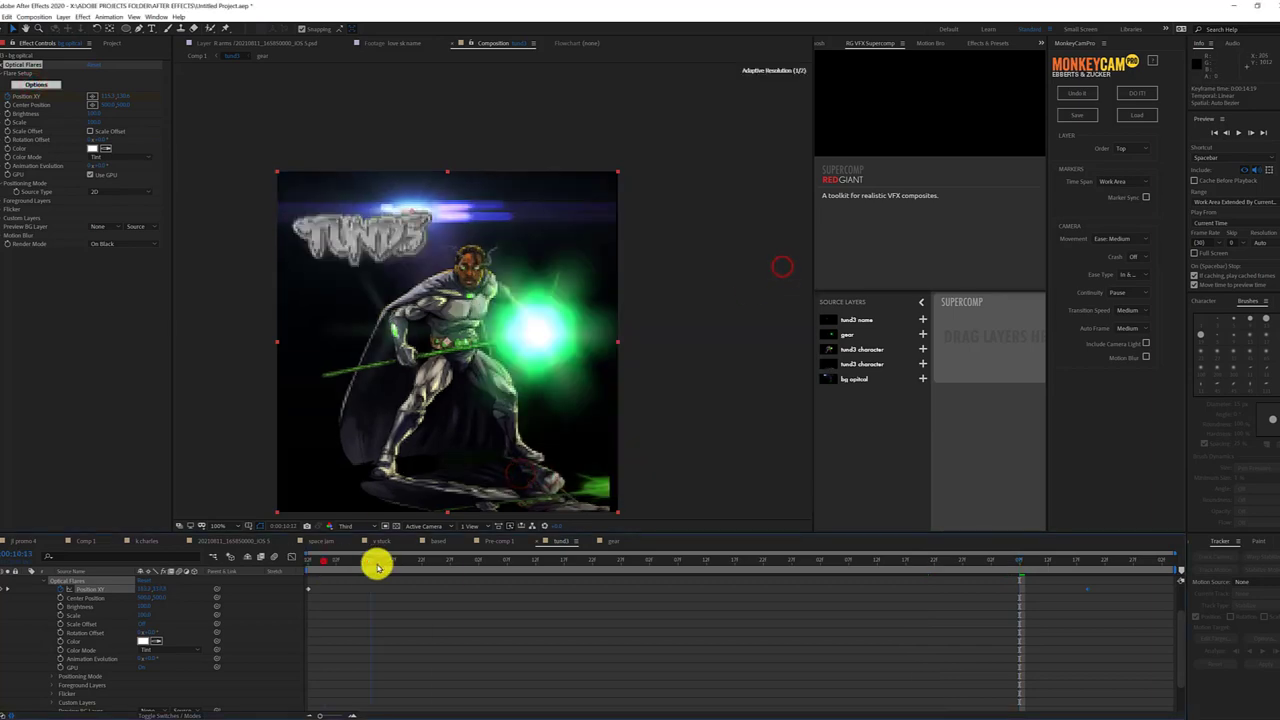
key(u)
click(88, 660)
Create a solid named 'particles' and apply the Stardust effect to it
right_click(77, 663)
click(309, 571)
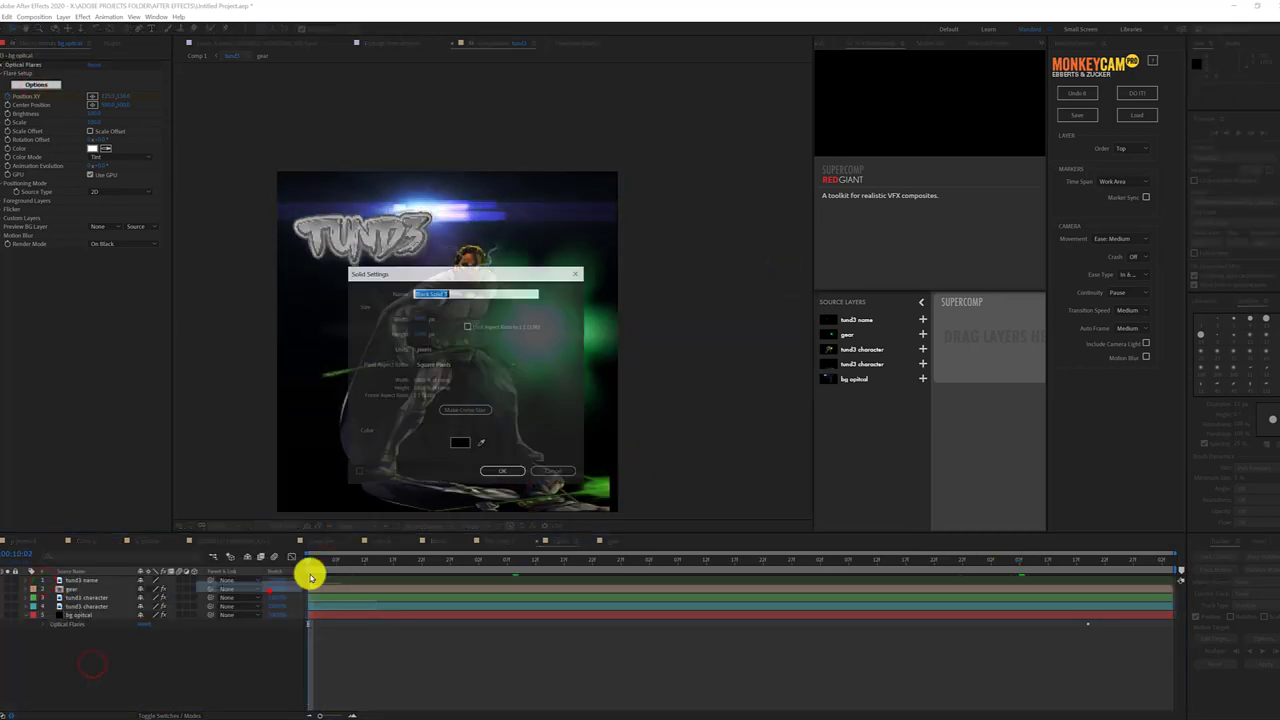
text(particles)
click(534, 474)
click(90, 20)
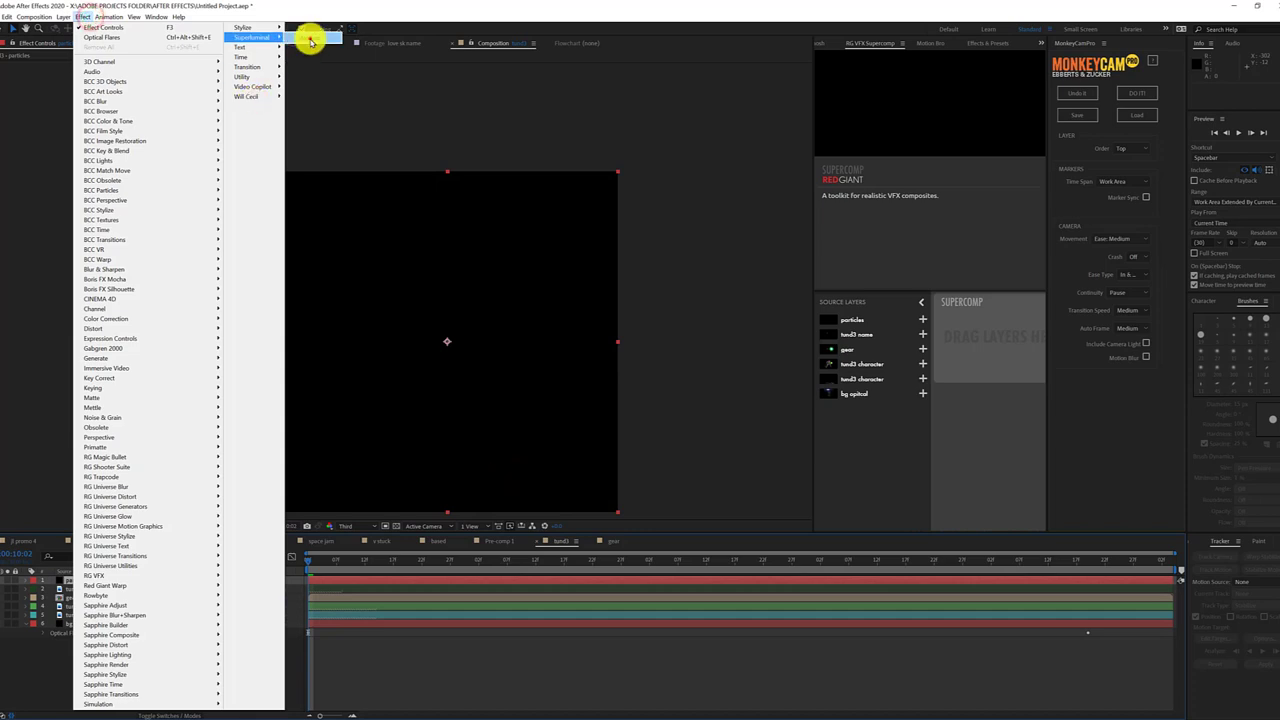
click(306, 37)
Set the Stardust emitter to a Sphere type with Randomize emitting
click(829, 354)
click(449, 556)
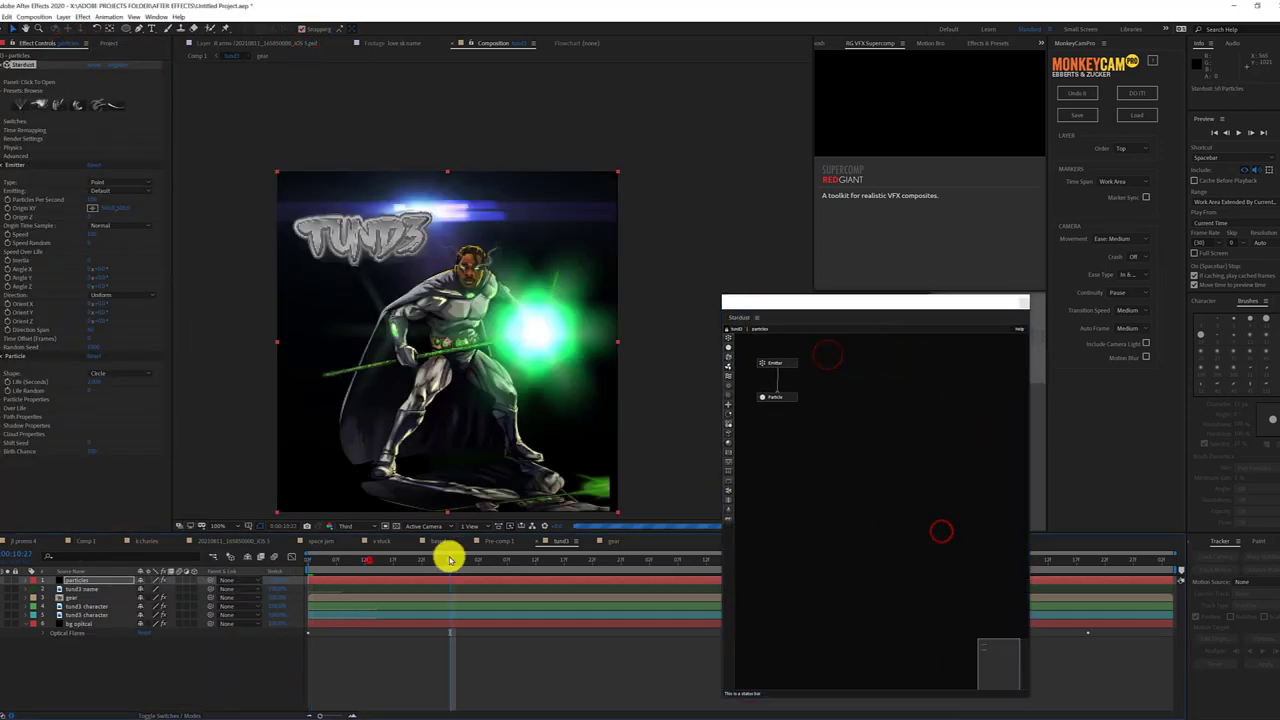
click(754, 337)
click(730, 338)
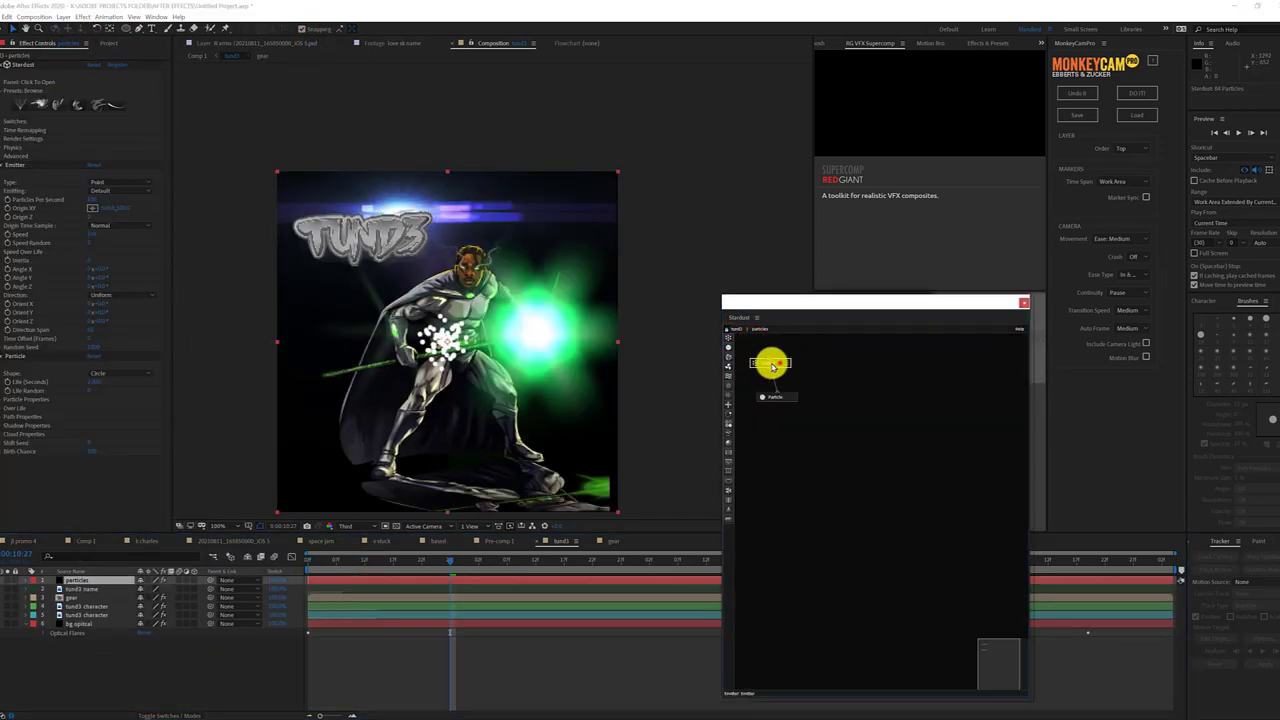
click(786, 360)
click(126, 222)
click(130, 199)
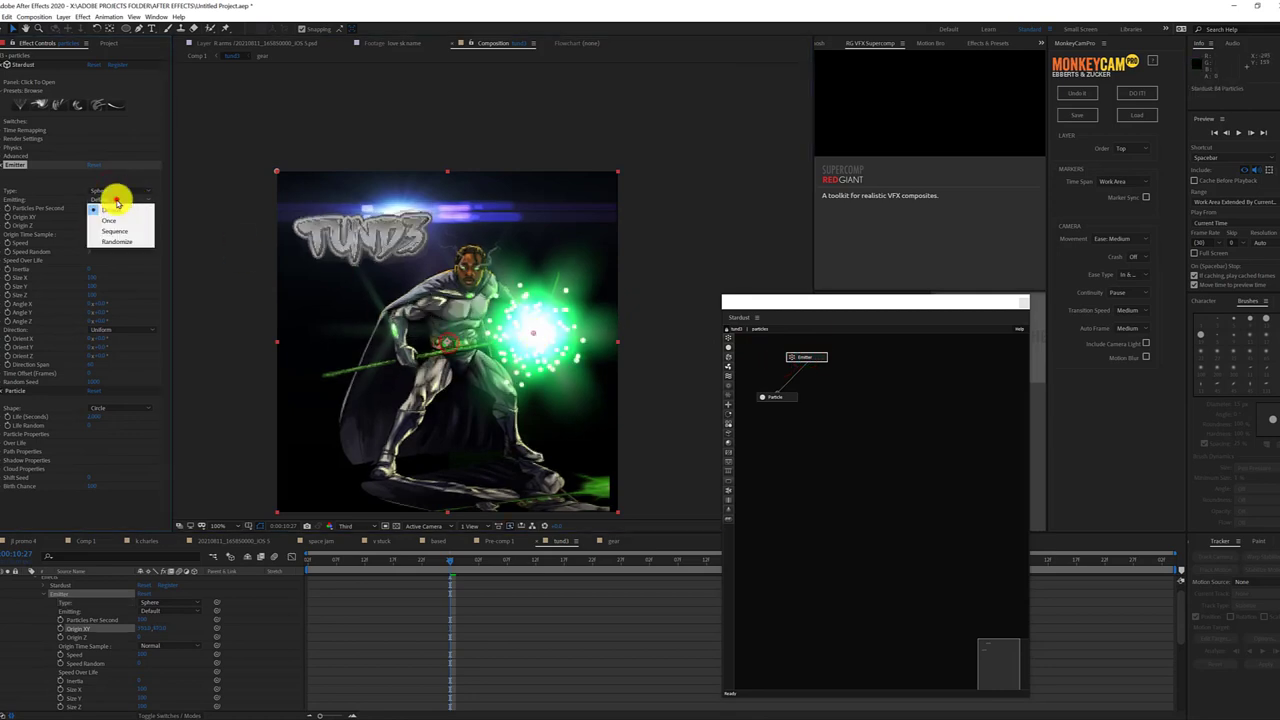
click(137, 238)
mouse_move(440, 558)
mouse_down()
mouse_move(507, 559)
mouse_move(571, 531)
mouse_move(650, 566)
mouse_up()
click(137, 318)
Set the particle colour to a green Solid Color and preview the particles
click(95, 415)
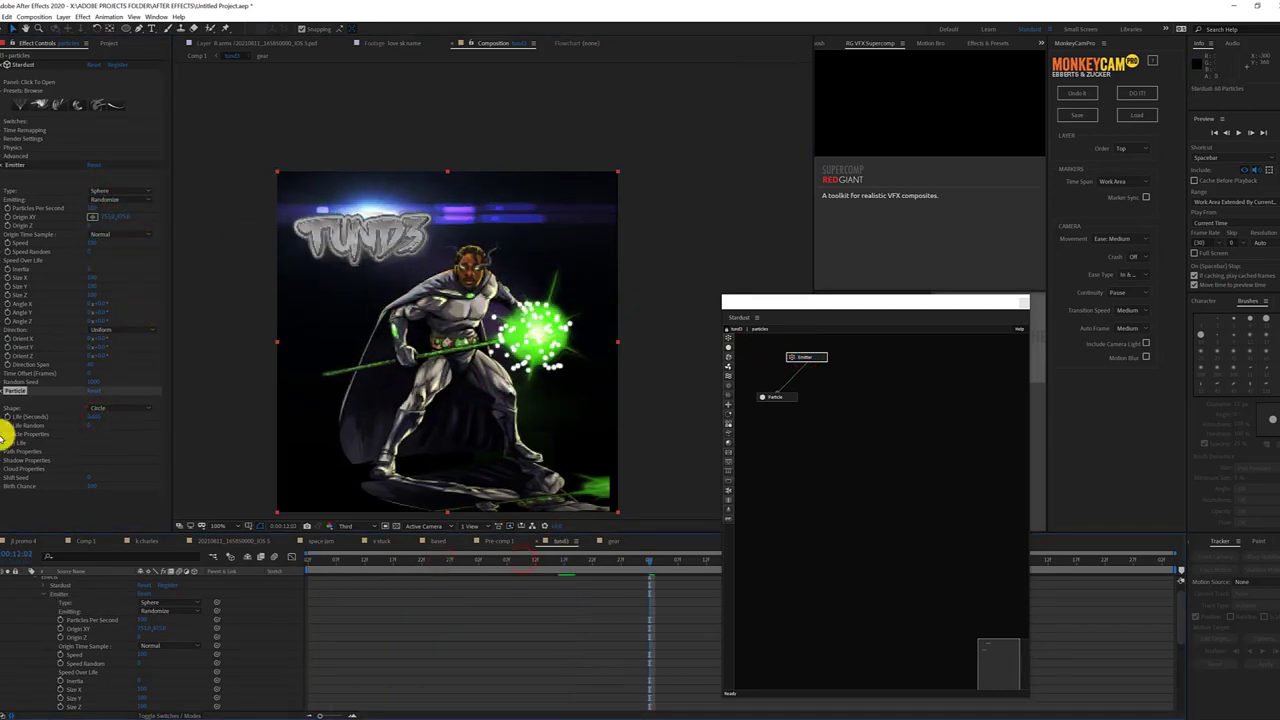
click(5, 434)
click(130, 483)
click(158, 542)
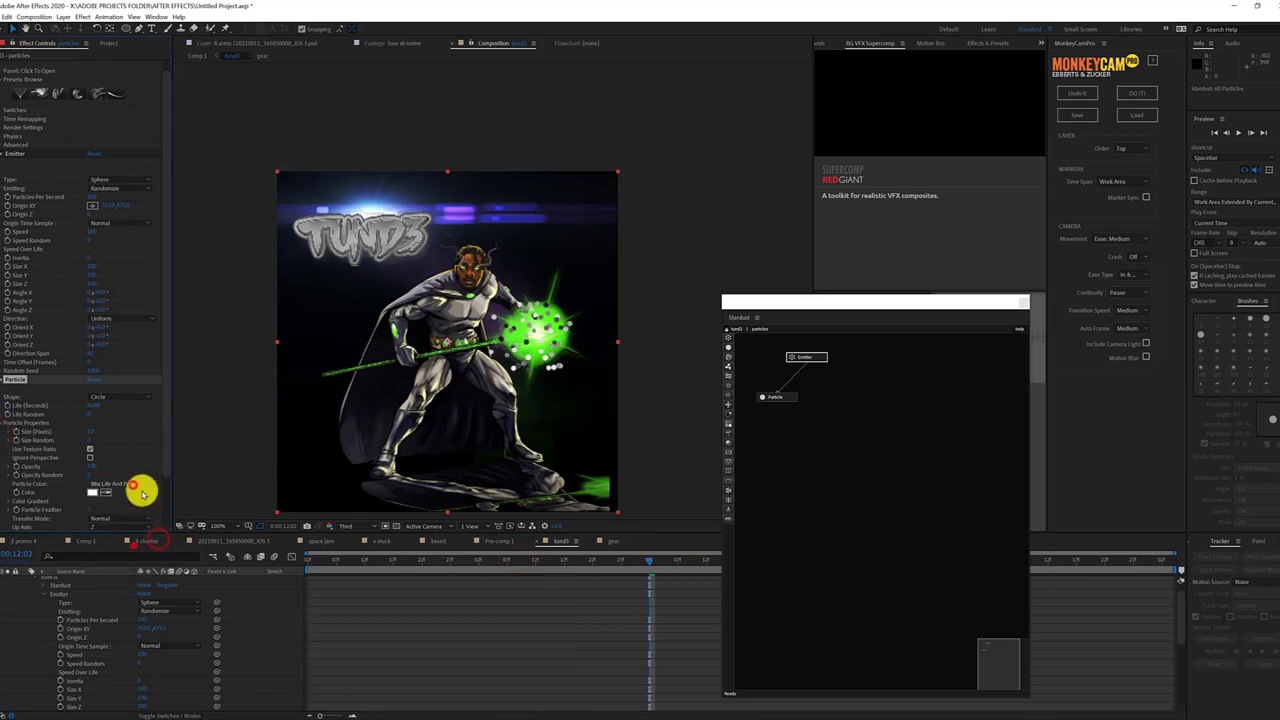
click(89, 511)
click(118, 484)
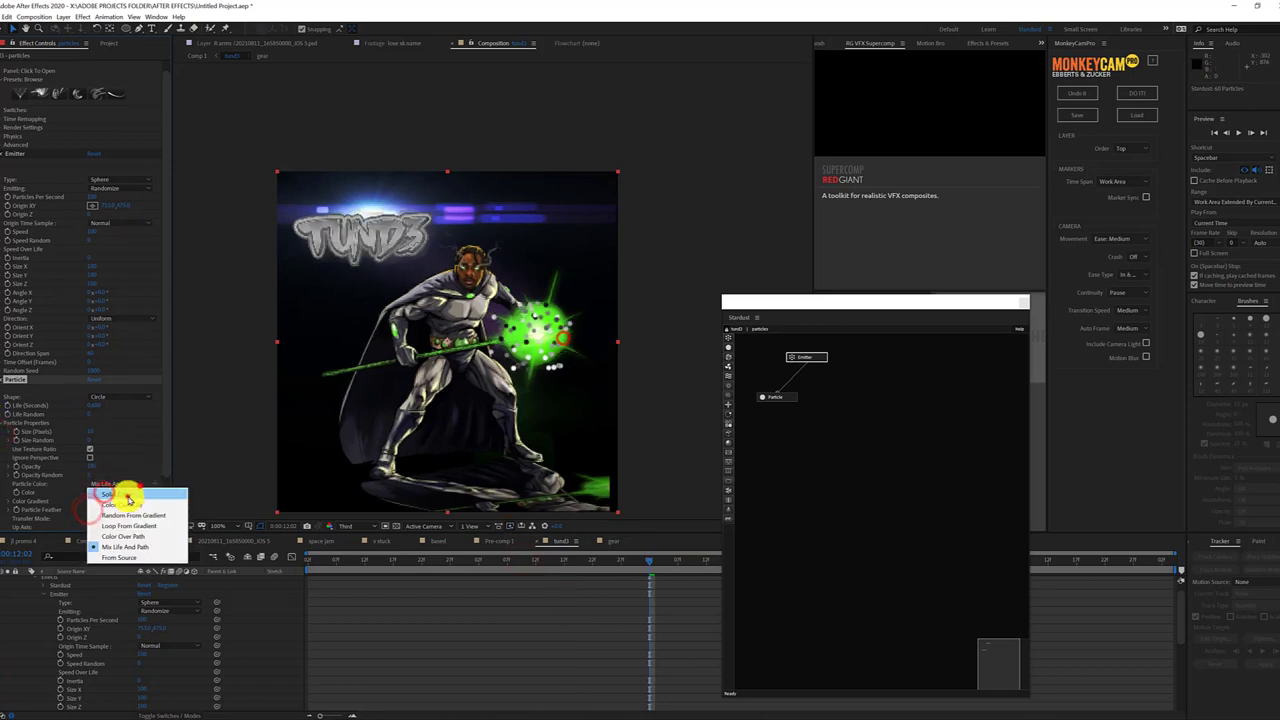
click(128, 527)
click(140, 484)
click(141, 495)
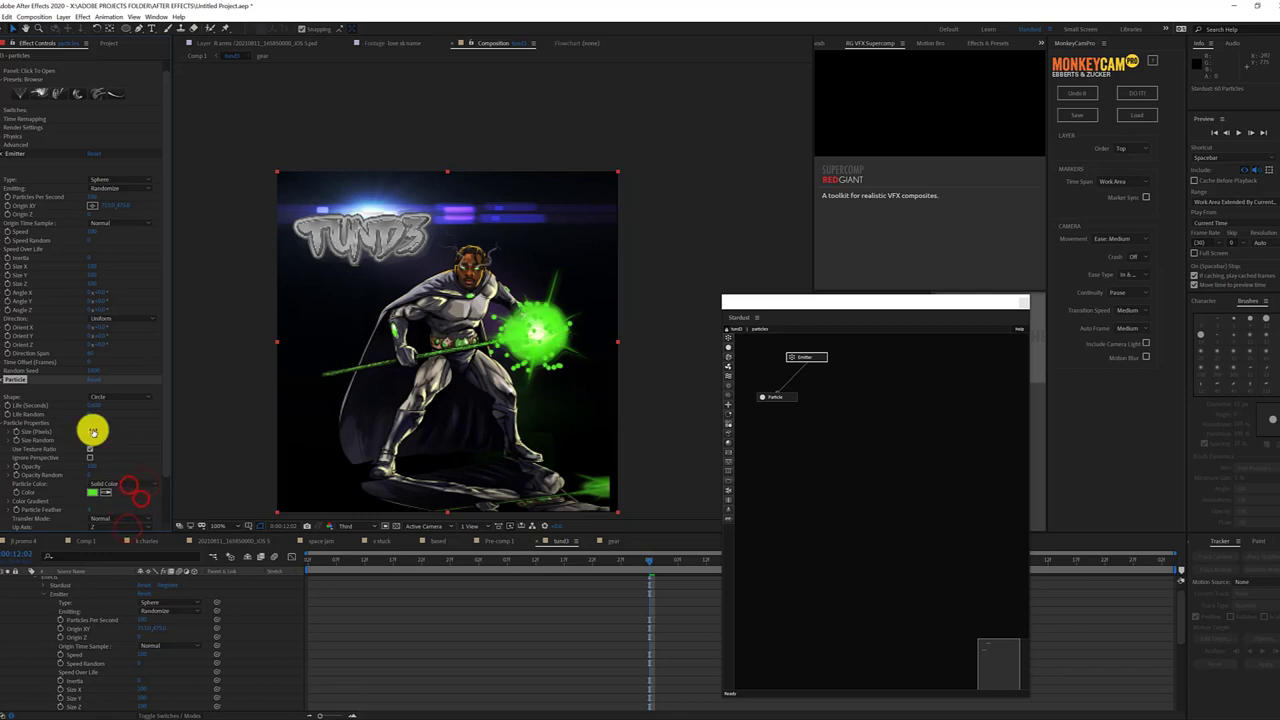
drag(397, 560, 565, 565)
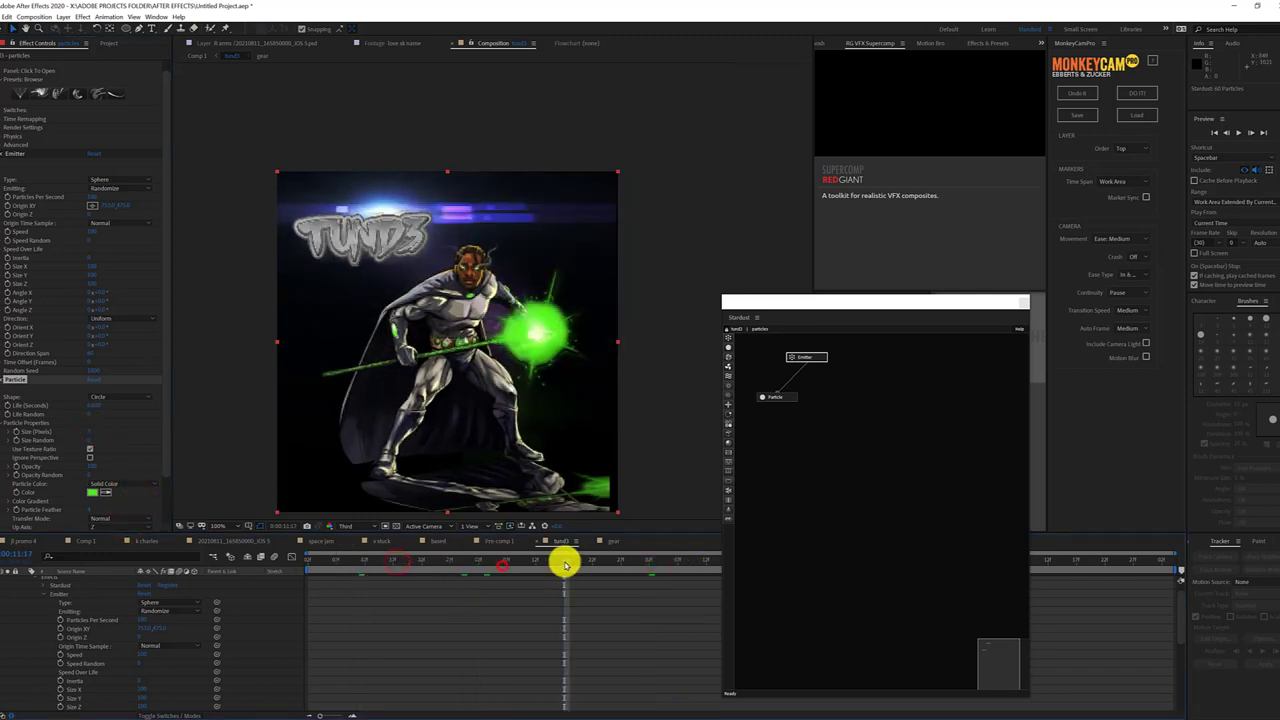
Change the Stardust Particle Shape to Texture
click(118, 397)
click(128, 430)
mouse_move(586, 560)
mouse_down()
mouse_move(425, 565)
mouse_move(593, 560)
mouse_up()
click(125, 405)
click(120, 437)
scroll(155, 343, down, 5)
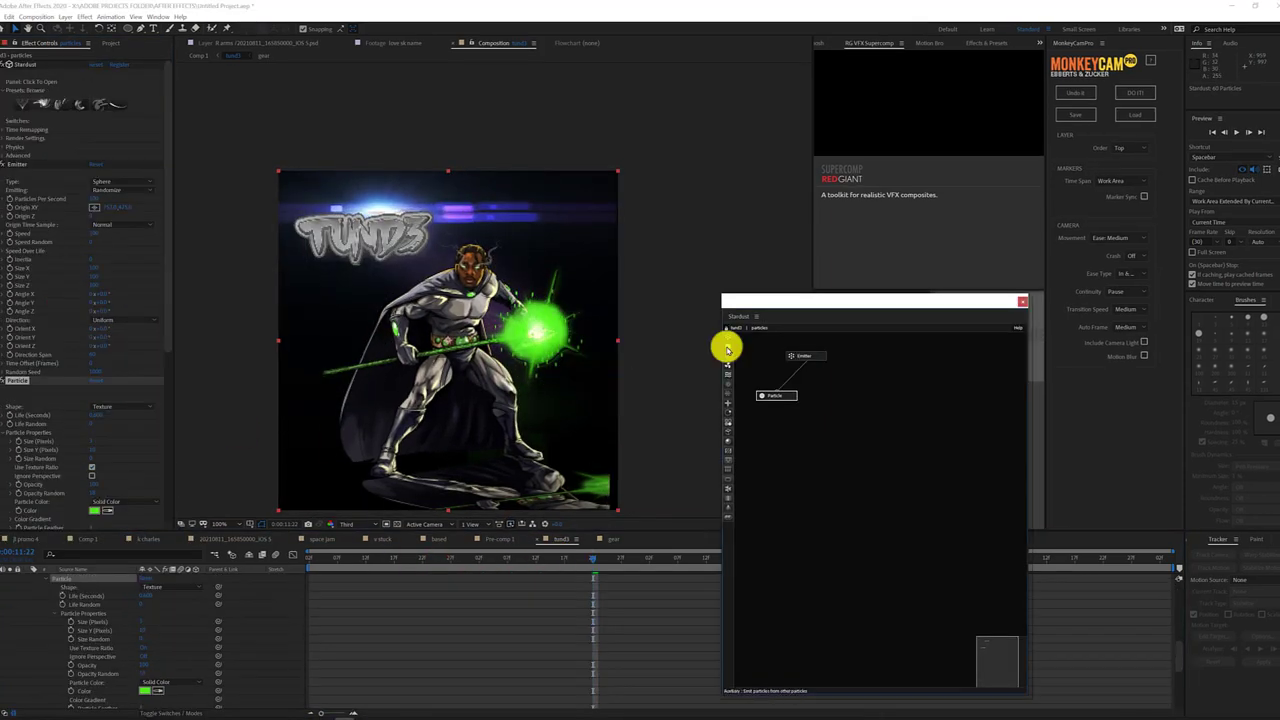
Add an Auxiliary node with more particles per second, then add a Motion node
click(728, 350)
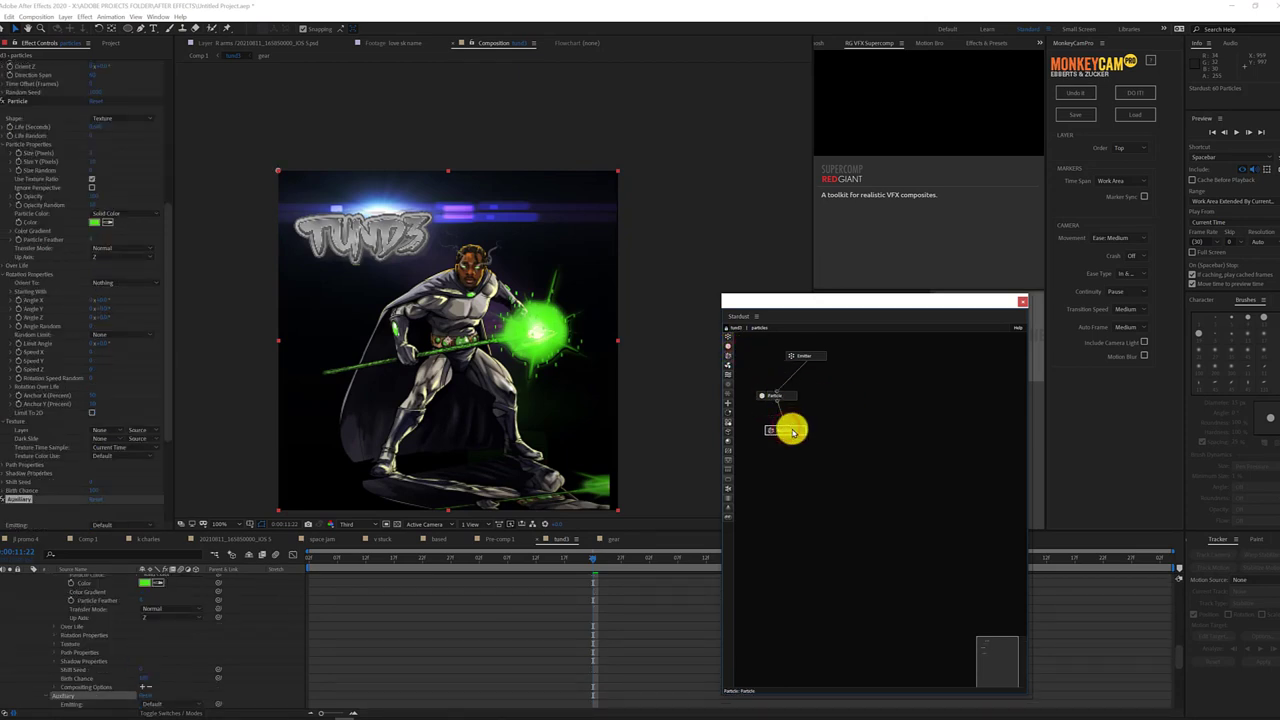
scroll(60, 490, down, 4)
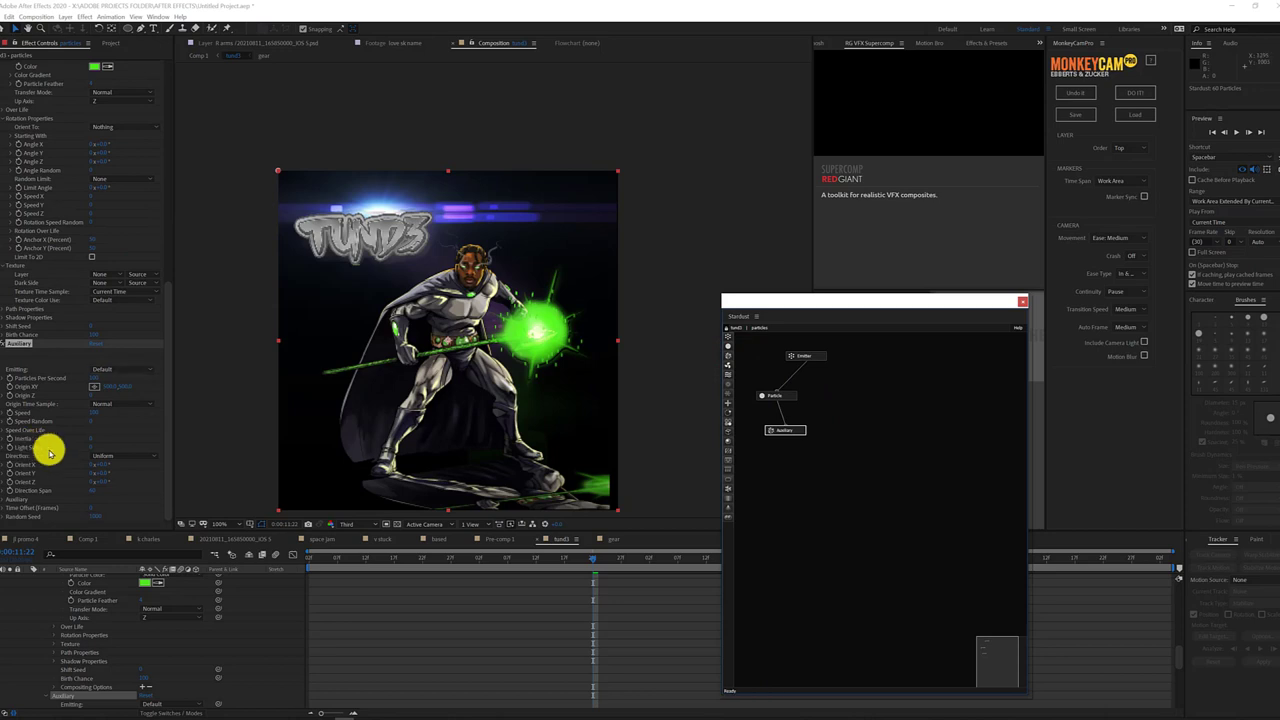
drag(592, 557, 610, 557)
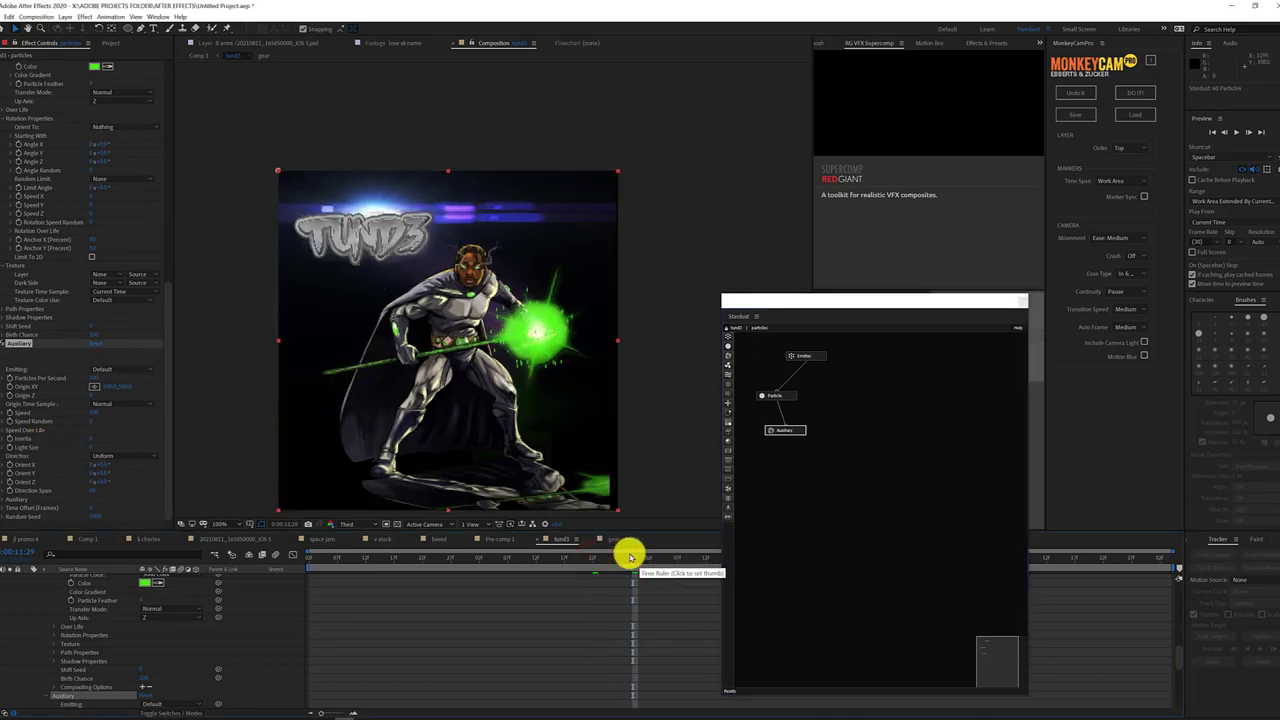
drag(91, 378, 117, 379)
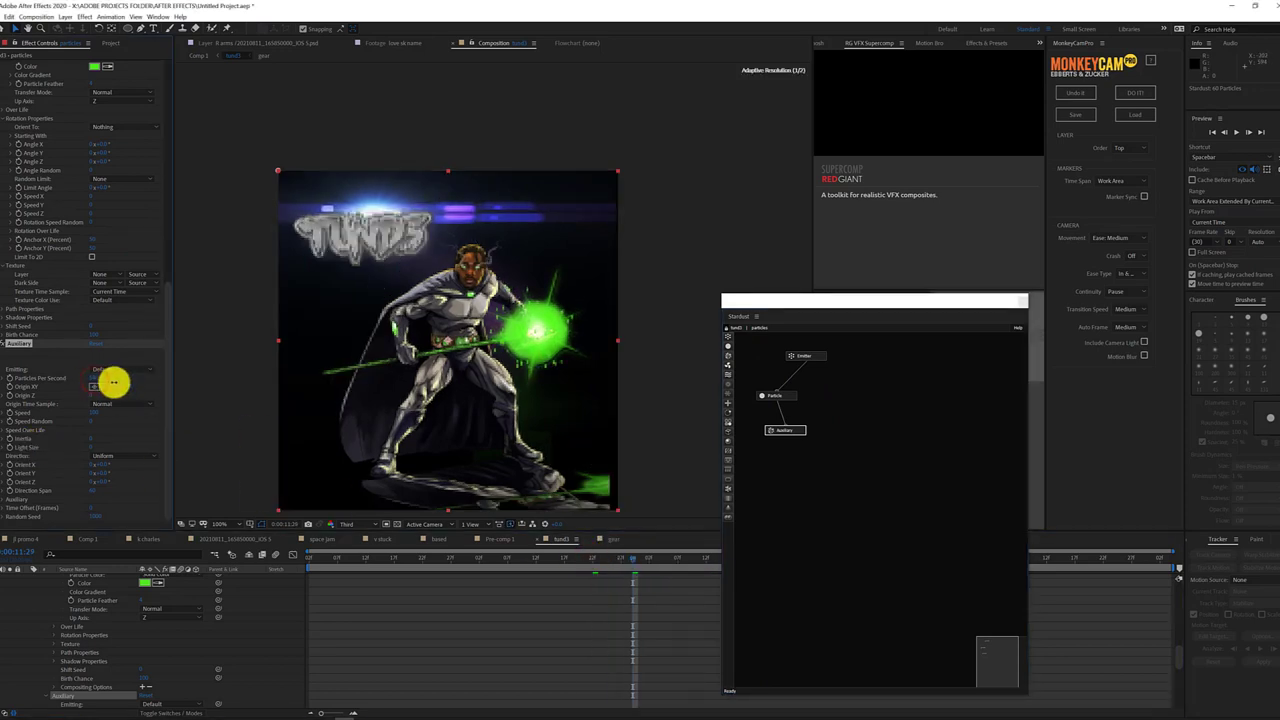
drag(623, 560, 701, 557)
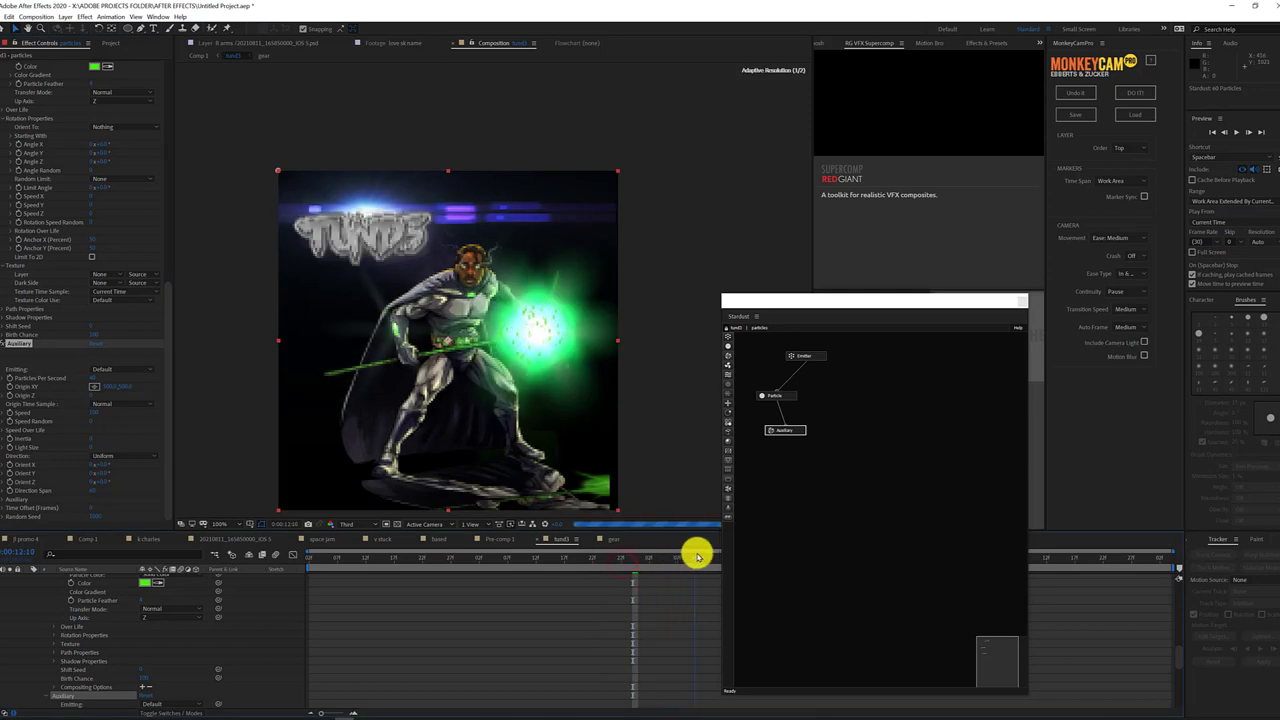
drag(546, 559, 499, 557)
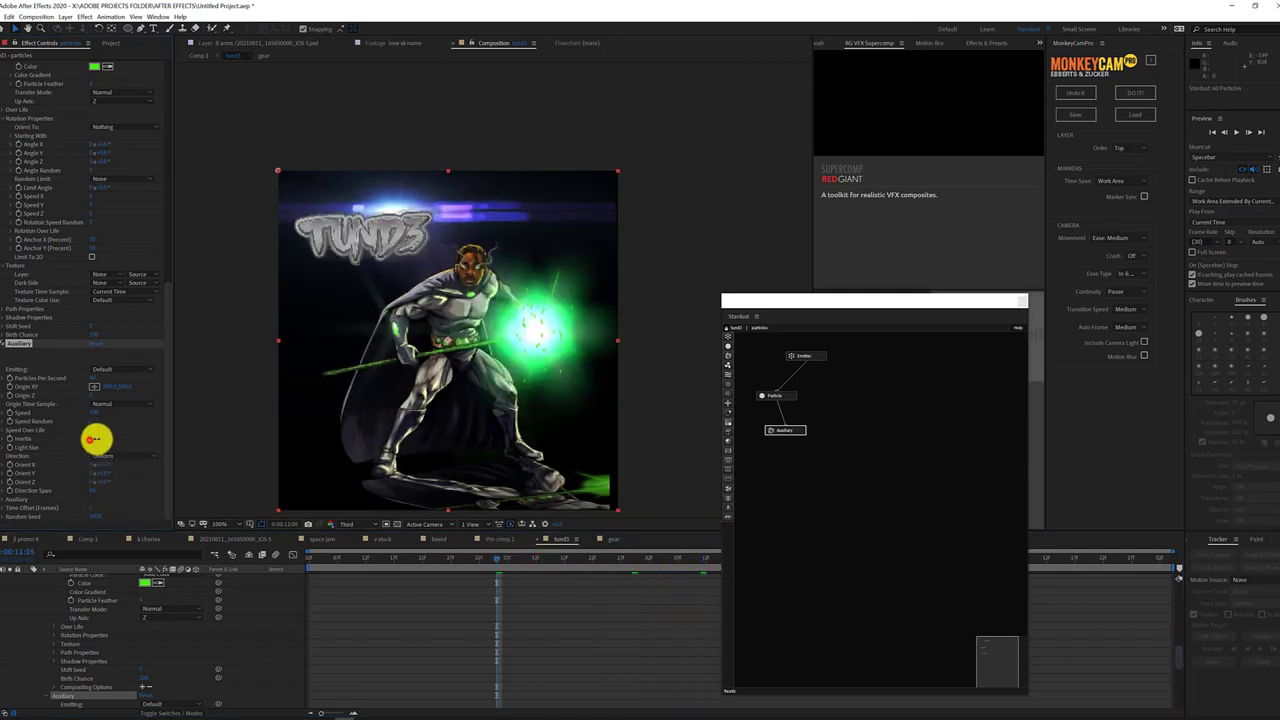
drag(505, 561, 643, 567)
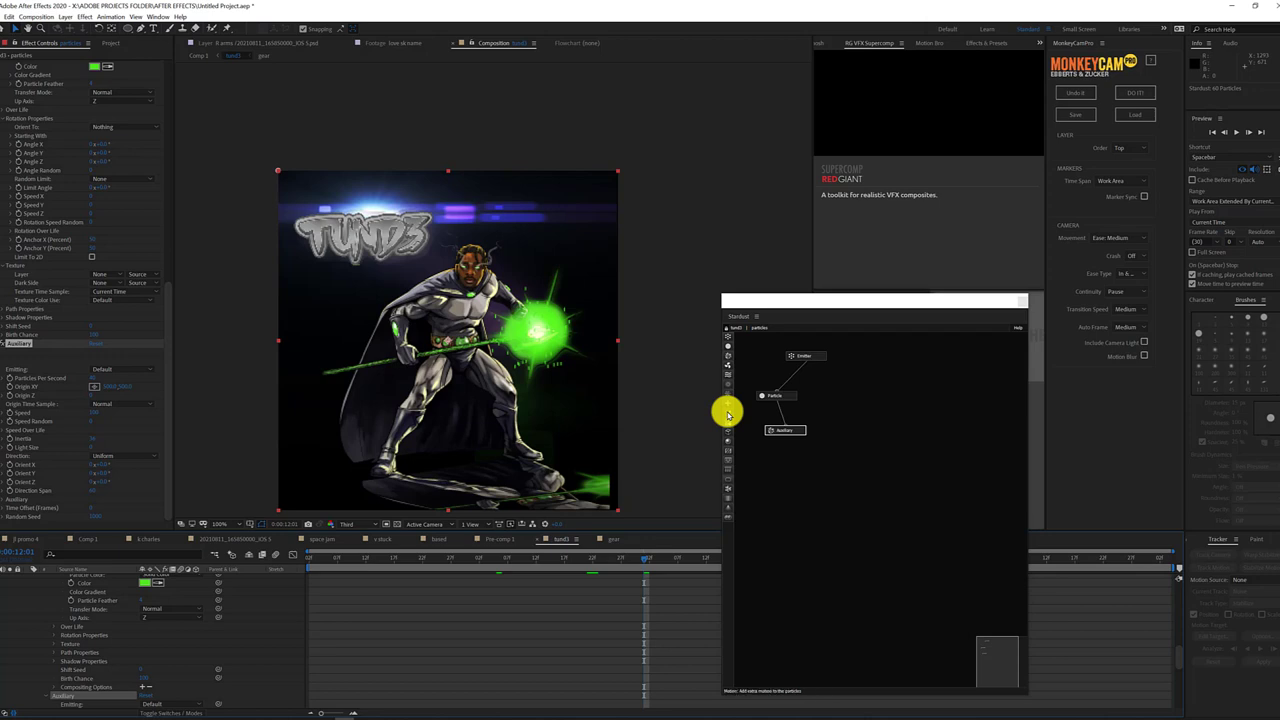
drag(727, 412, 836, 450)
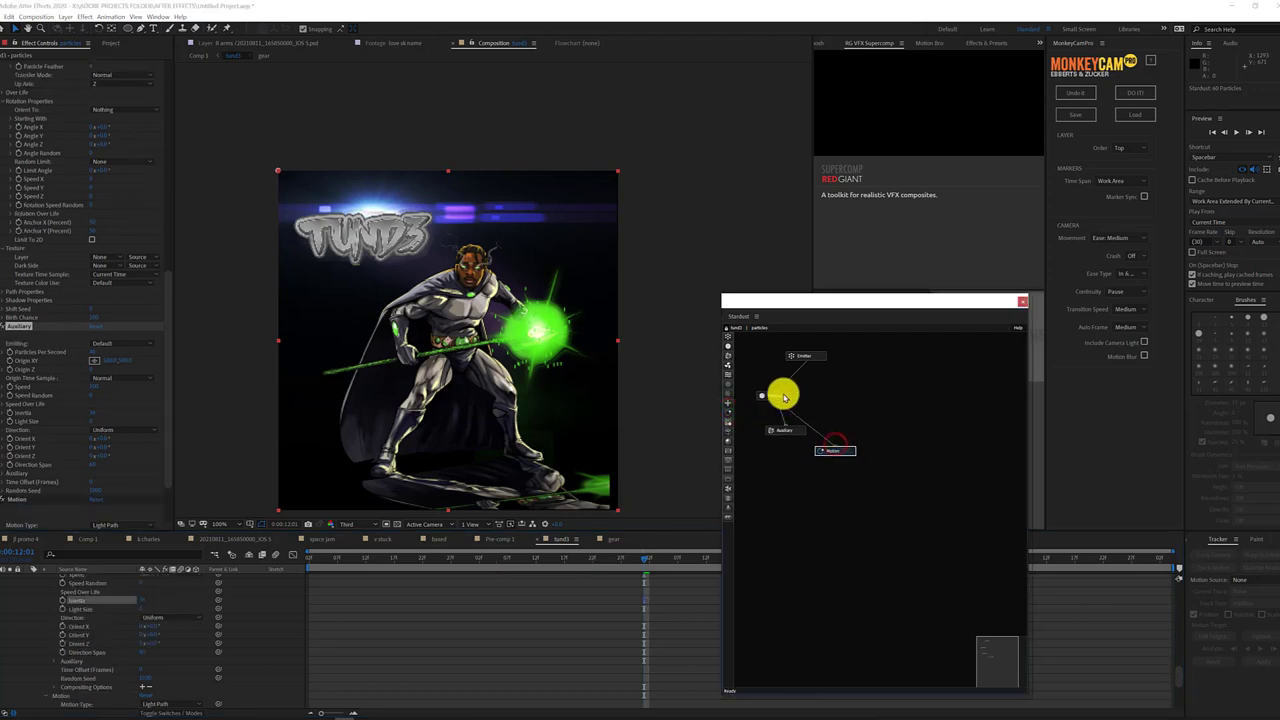
Set the Stardust Motion Type to Bounce, preview it, and collapse the Particle group
click(650, 556)
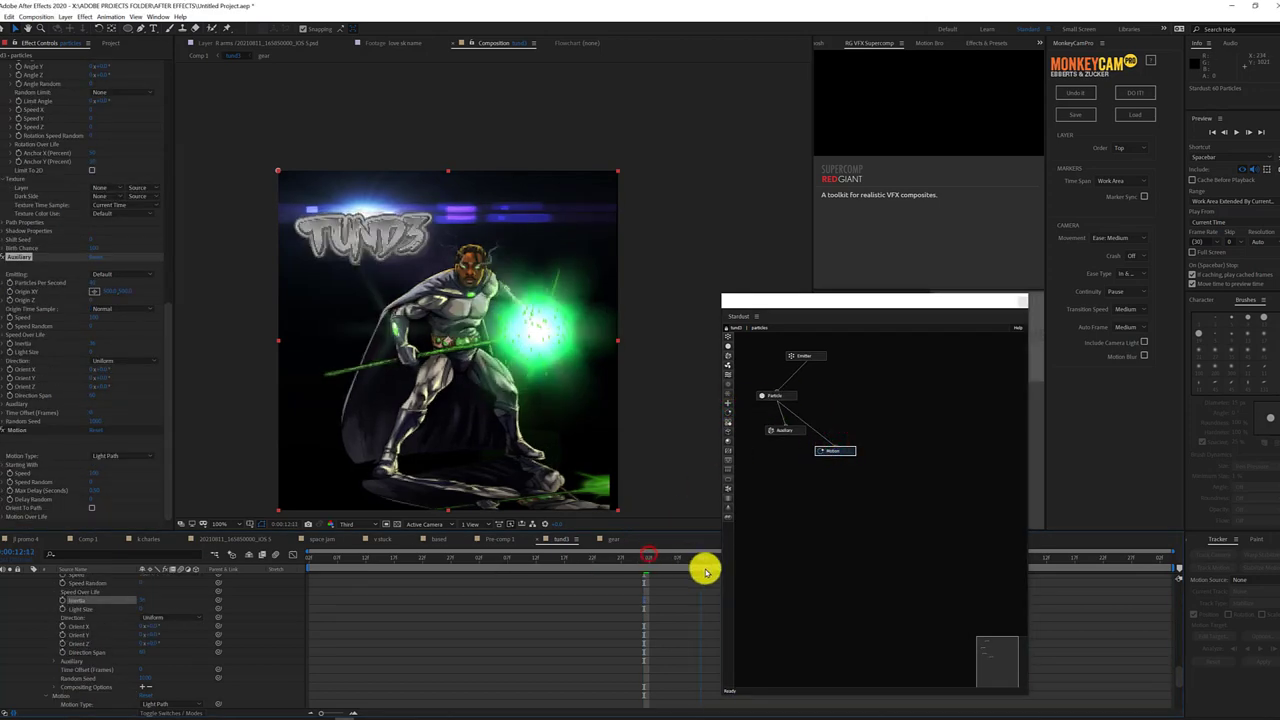
drag(320, 570, 520, 578)
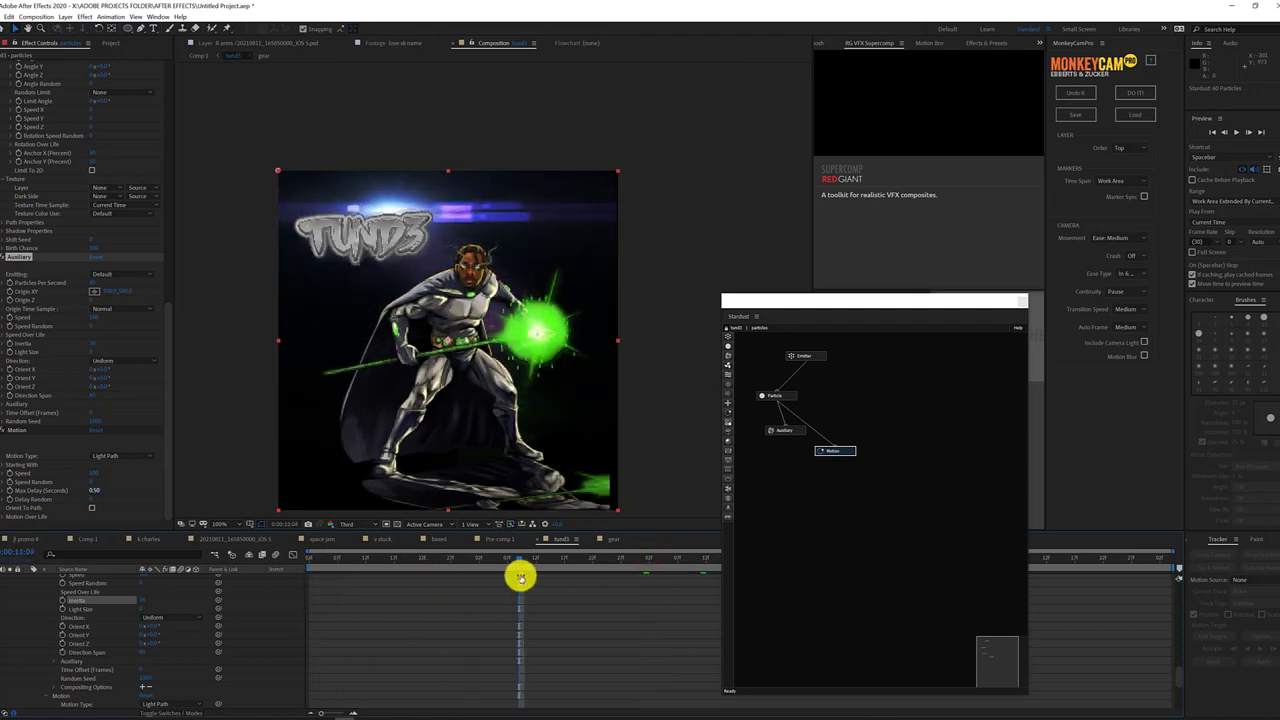
click(97, 484)
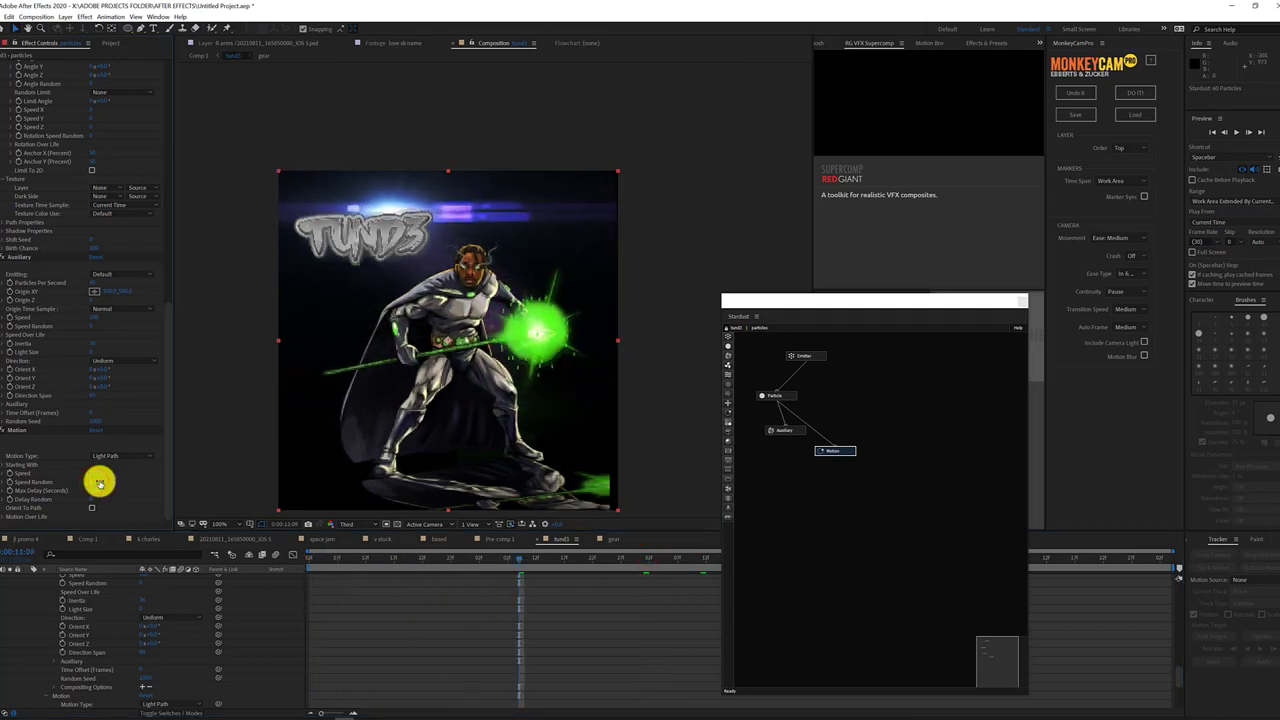
click(145, 455)
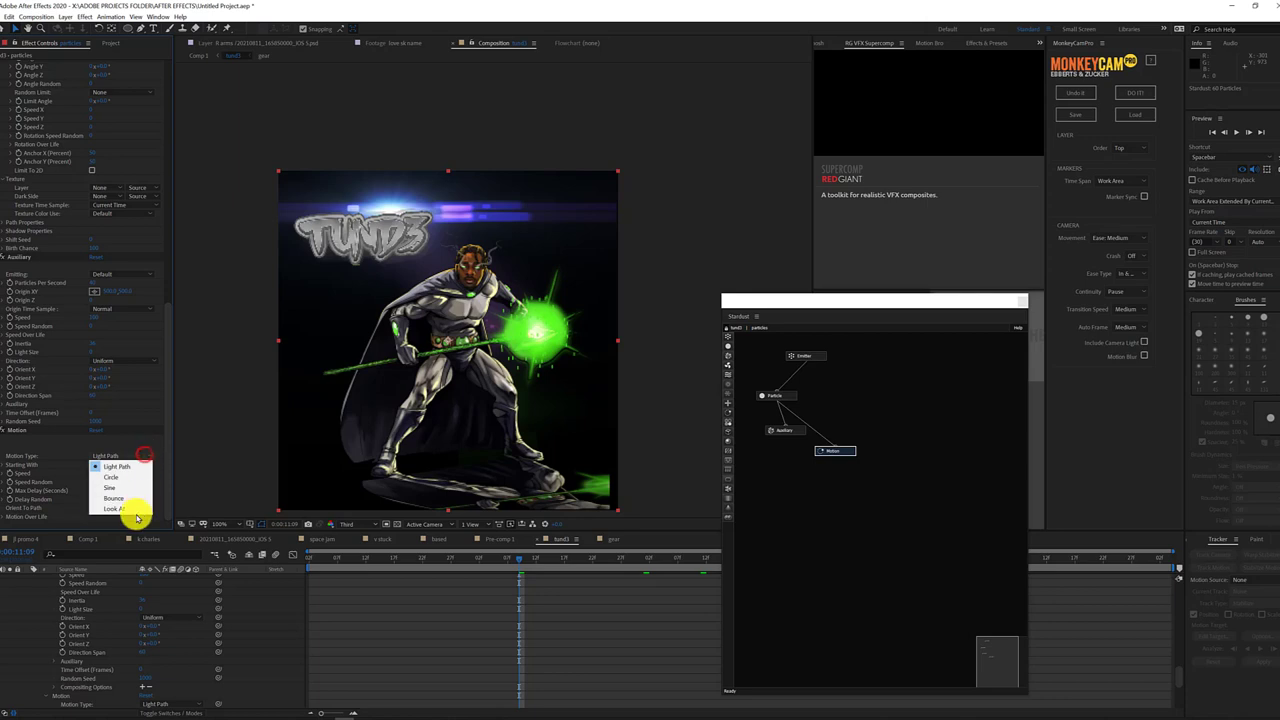
click(136, 501)
mouse_move(517, 557)
mouse_down()
mouse_move(642, 568)
mouse_move(604, 568)
mouse_up()
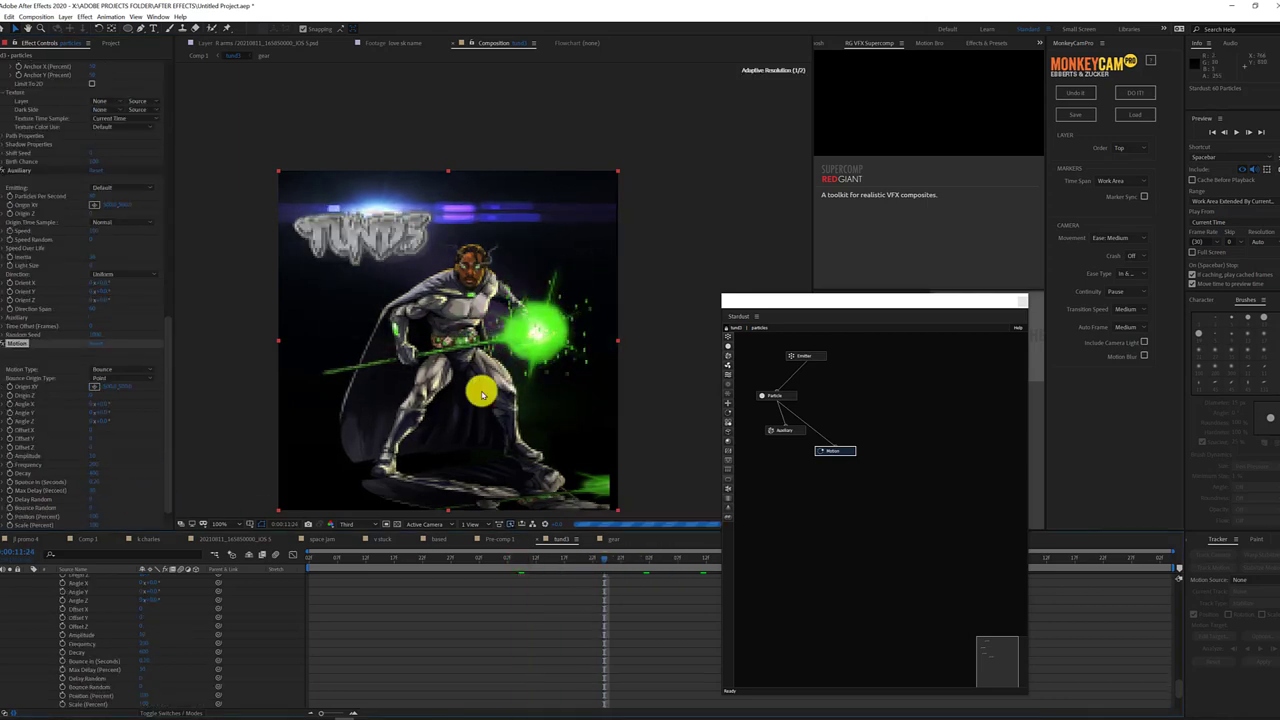
click(445, 340)
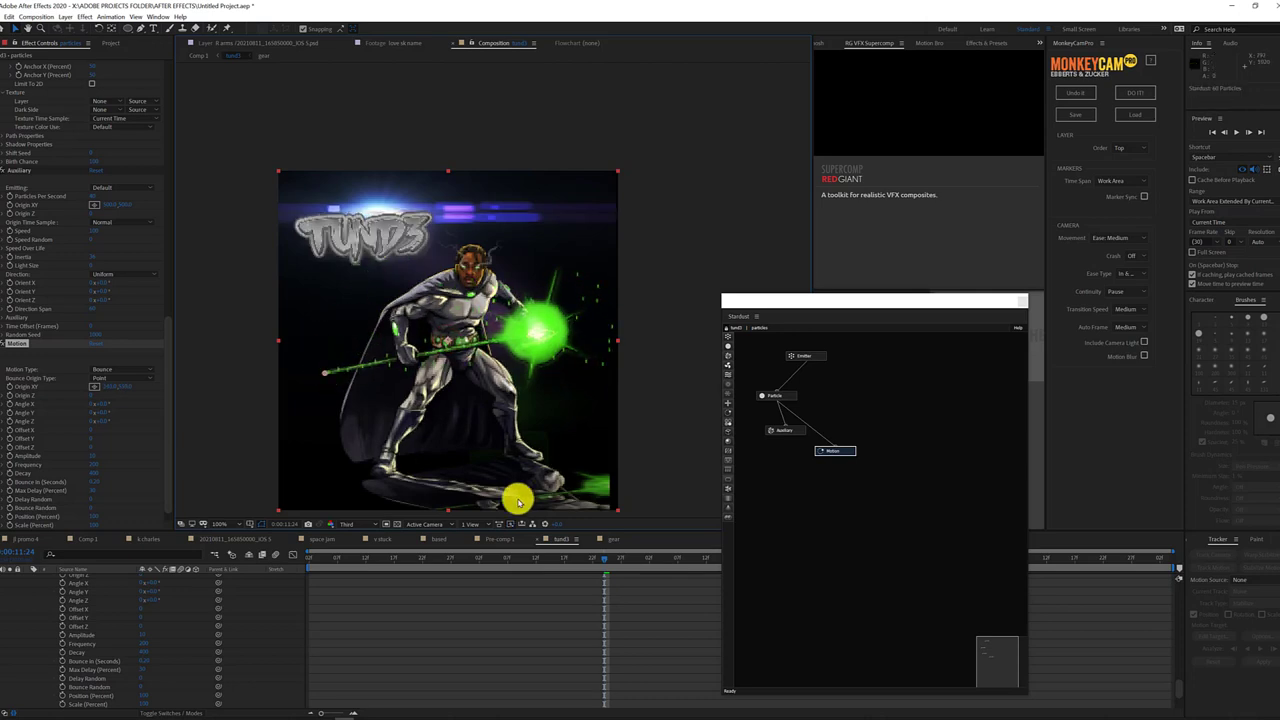
mouse_move(478, 557)
mouse_down()
mouse_move(569, 569)
mouse_move(553, 563)
mouse_up()
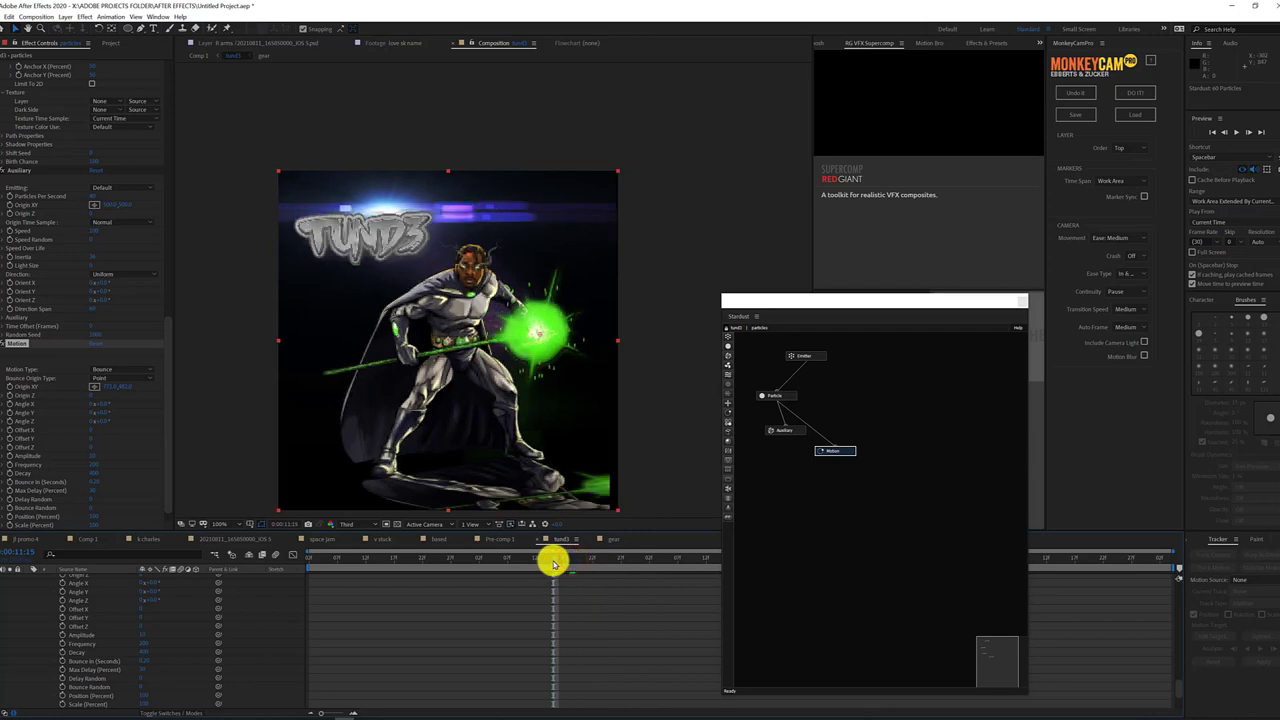
scroll(5, 343, up, 5)
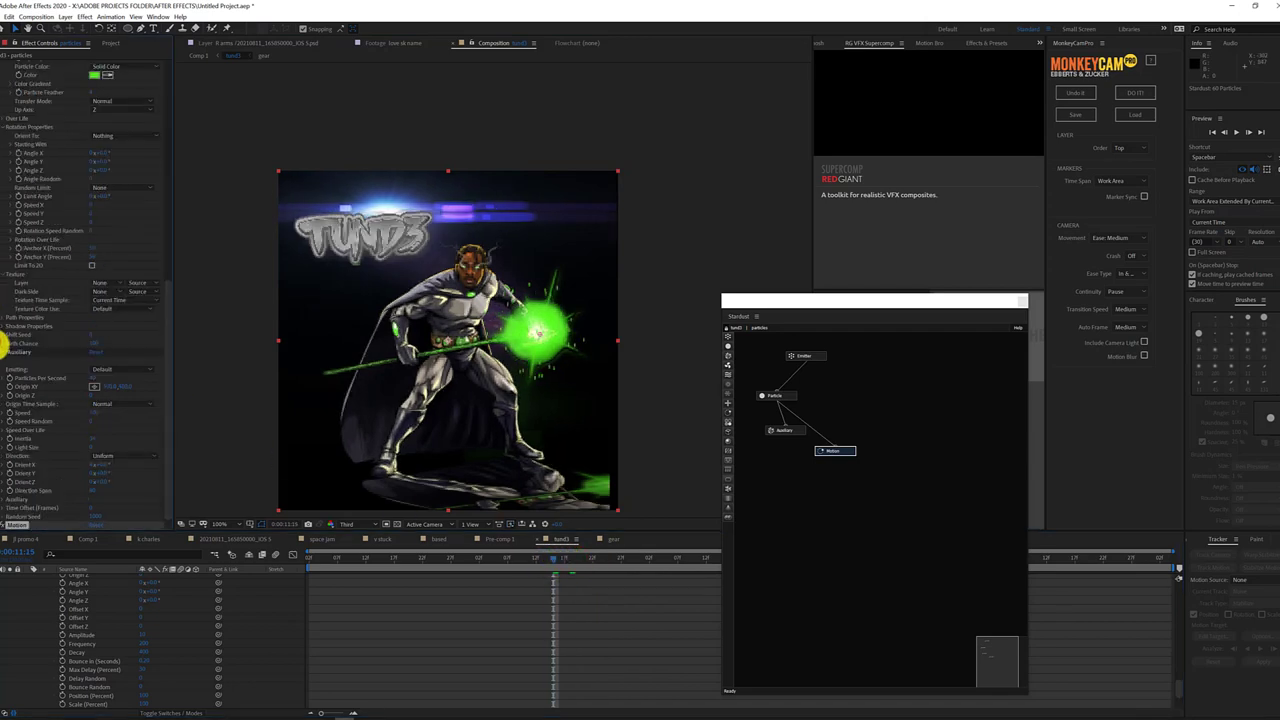
click(3, 118)
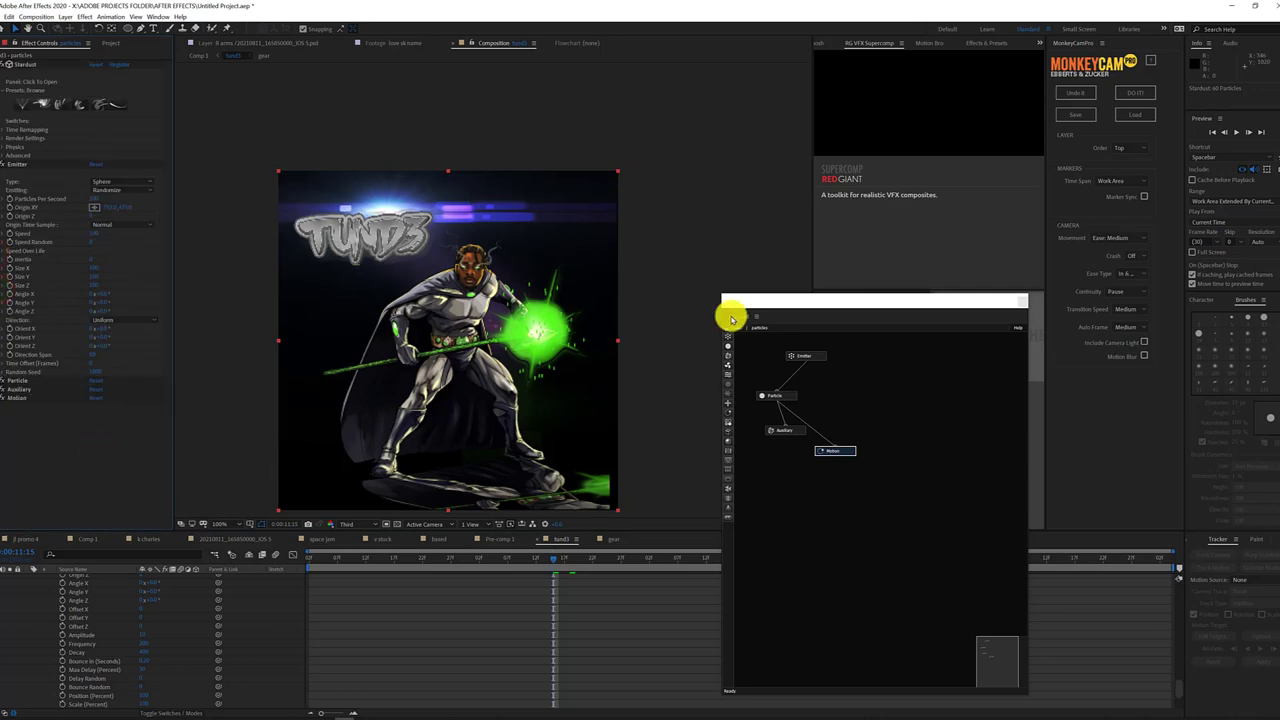
Dock the Stardust node window aside and collapse the particles layer's properties in the timeline
drag(760, 300, 1130, 46)
drag(612, 557, 815, 545)
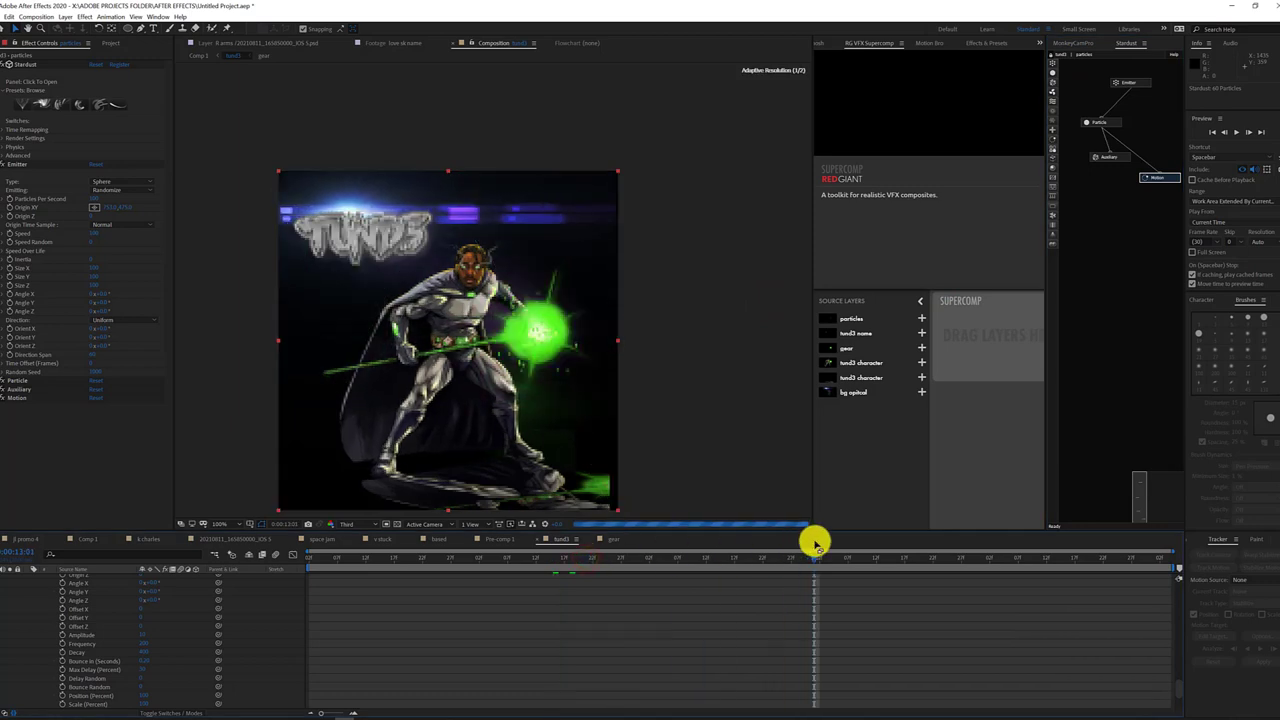
click(668, 425)
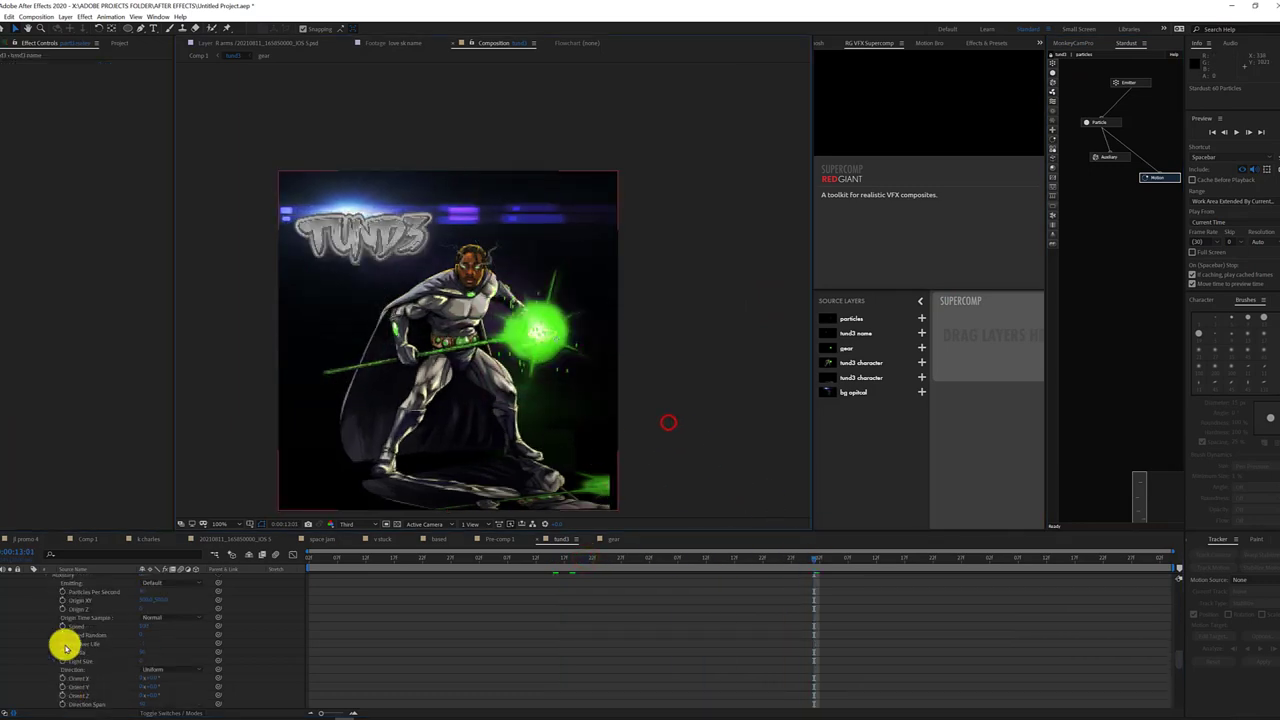
click(29, 576)
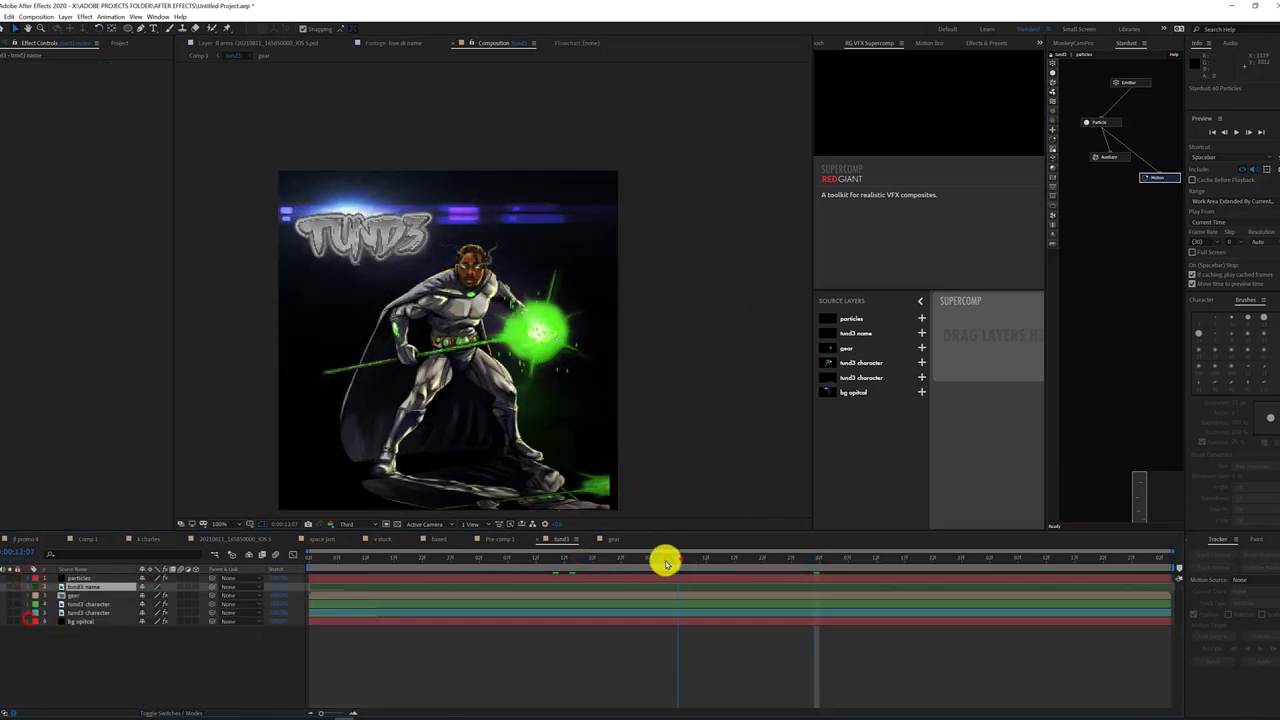
Play a preview of the tund3 composition and scrub to a later frame
key(space)
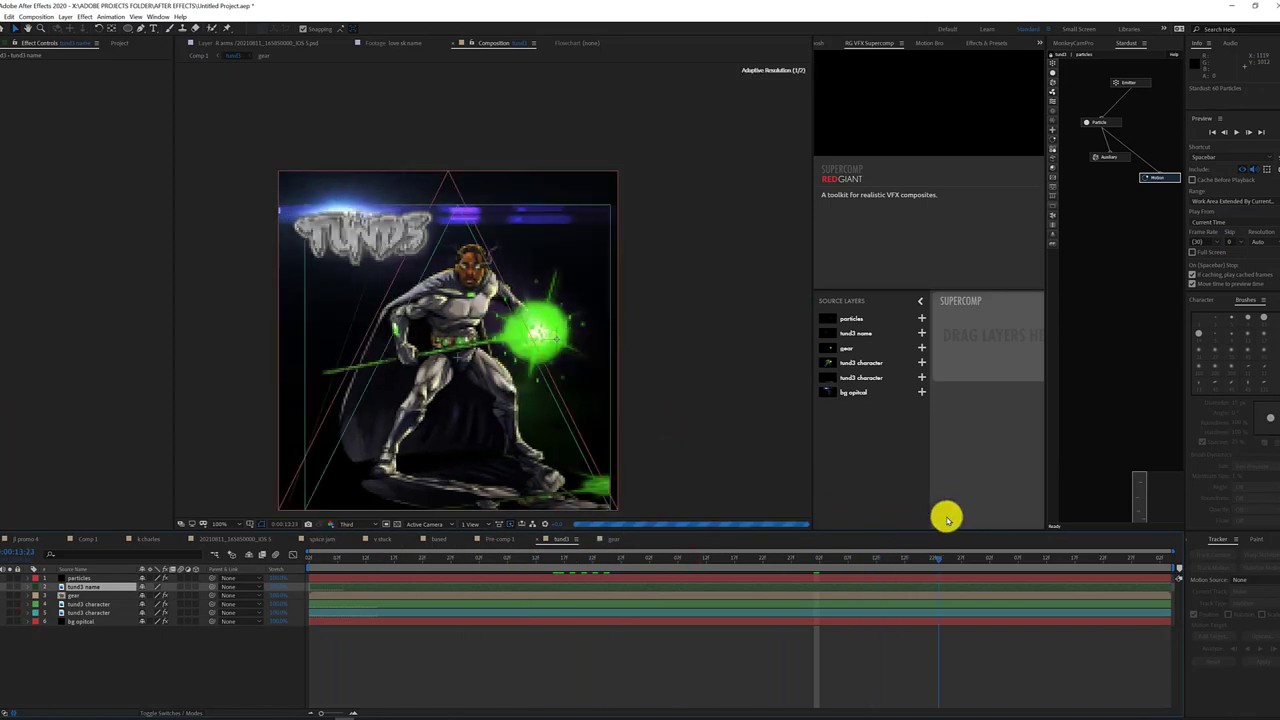
click(536, 557)
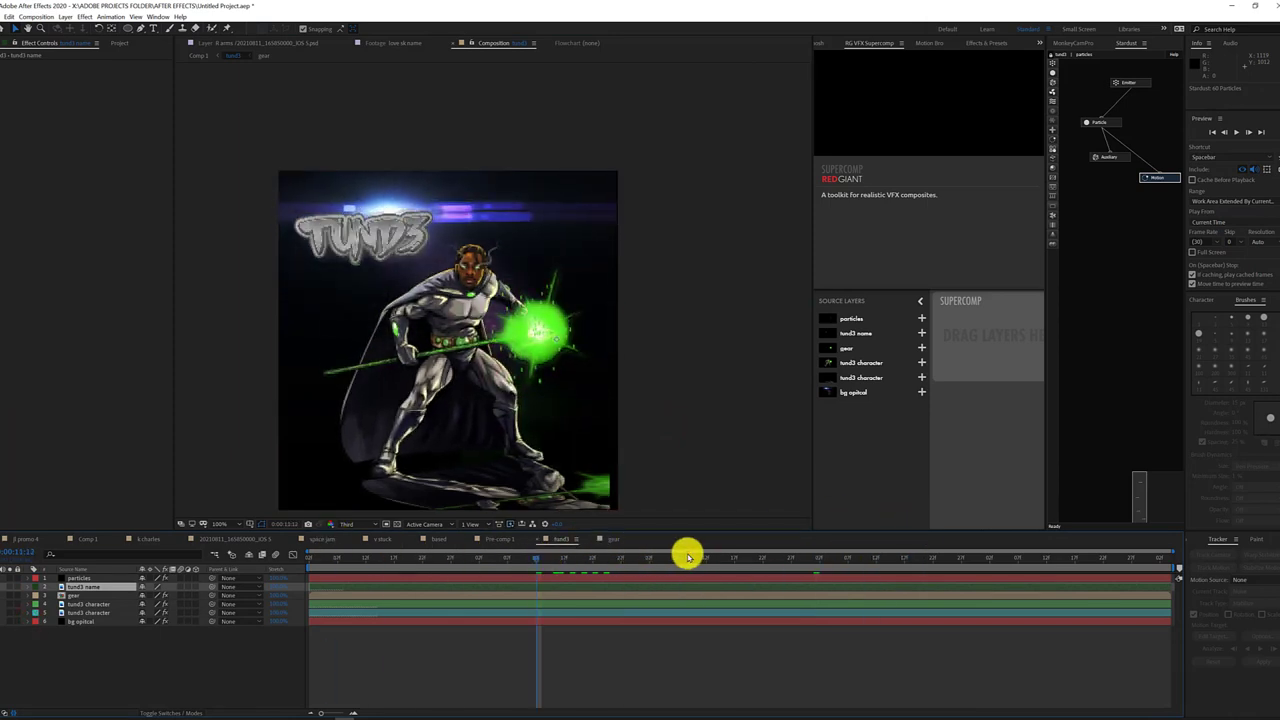
drag(728, 560, 803, 603)
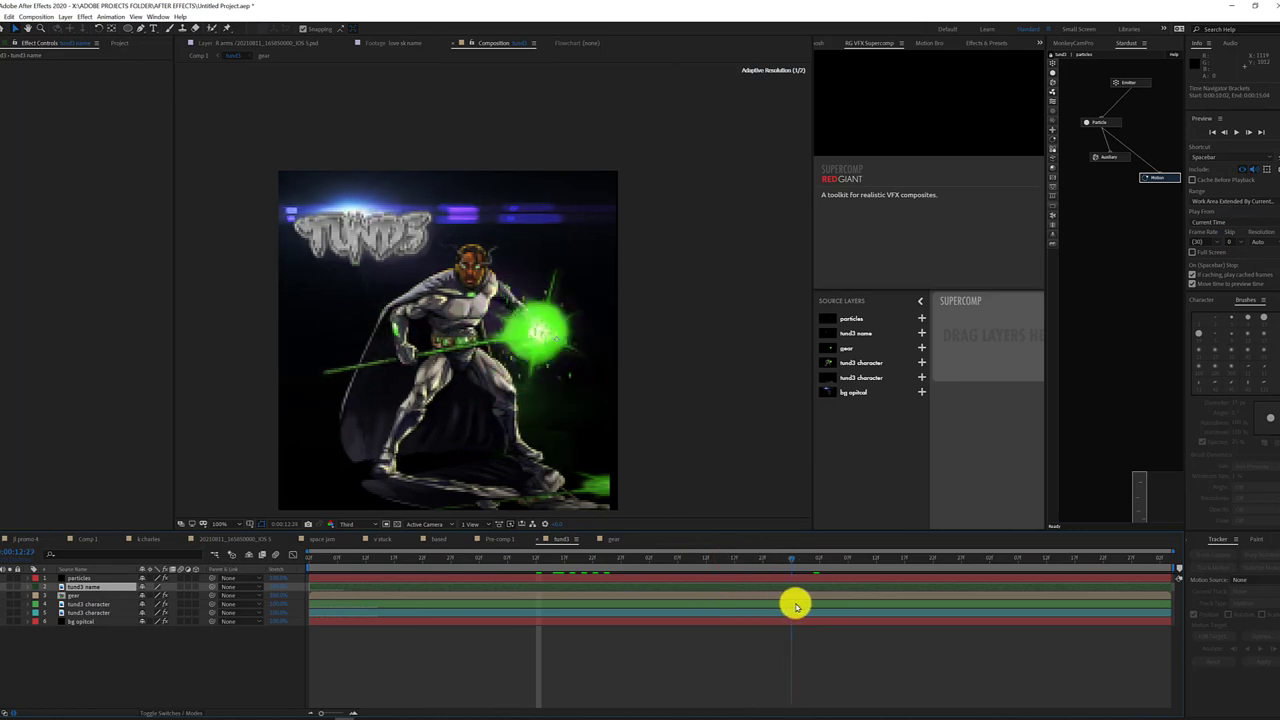
key(comma)
key(period)
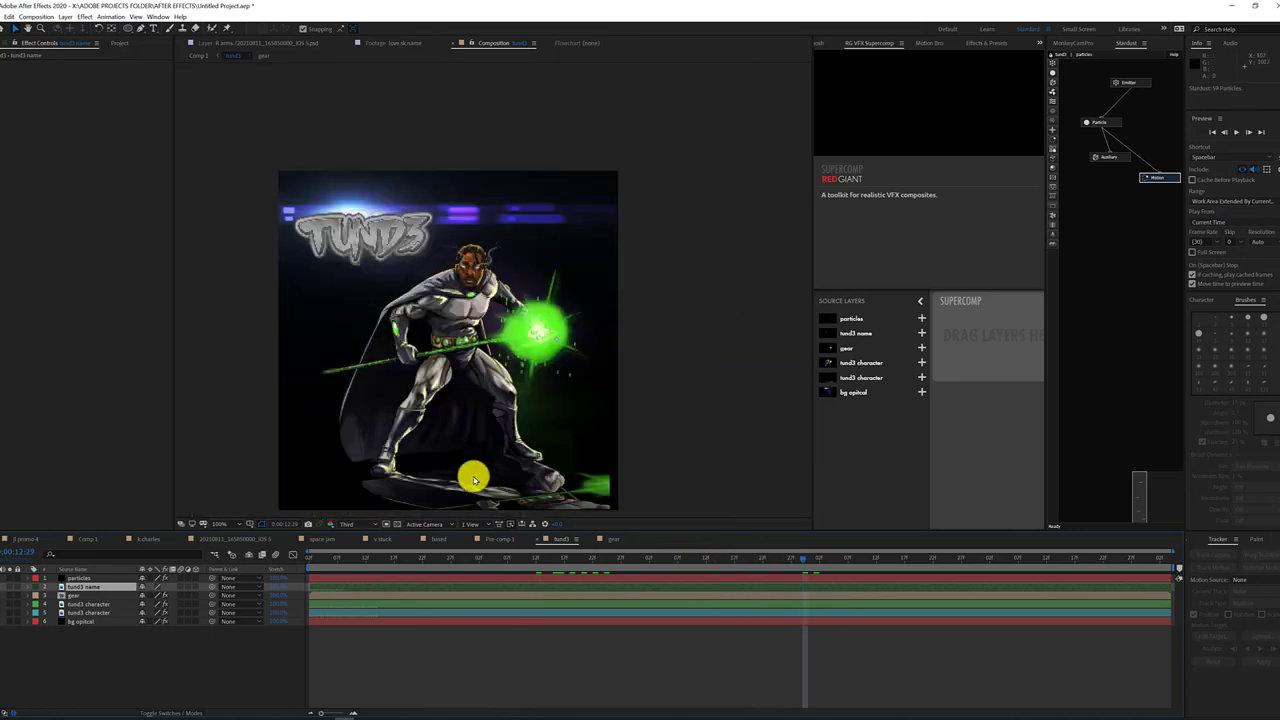
Add a new Camera 1 layer with default camera settings
right_click(103, 659)
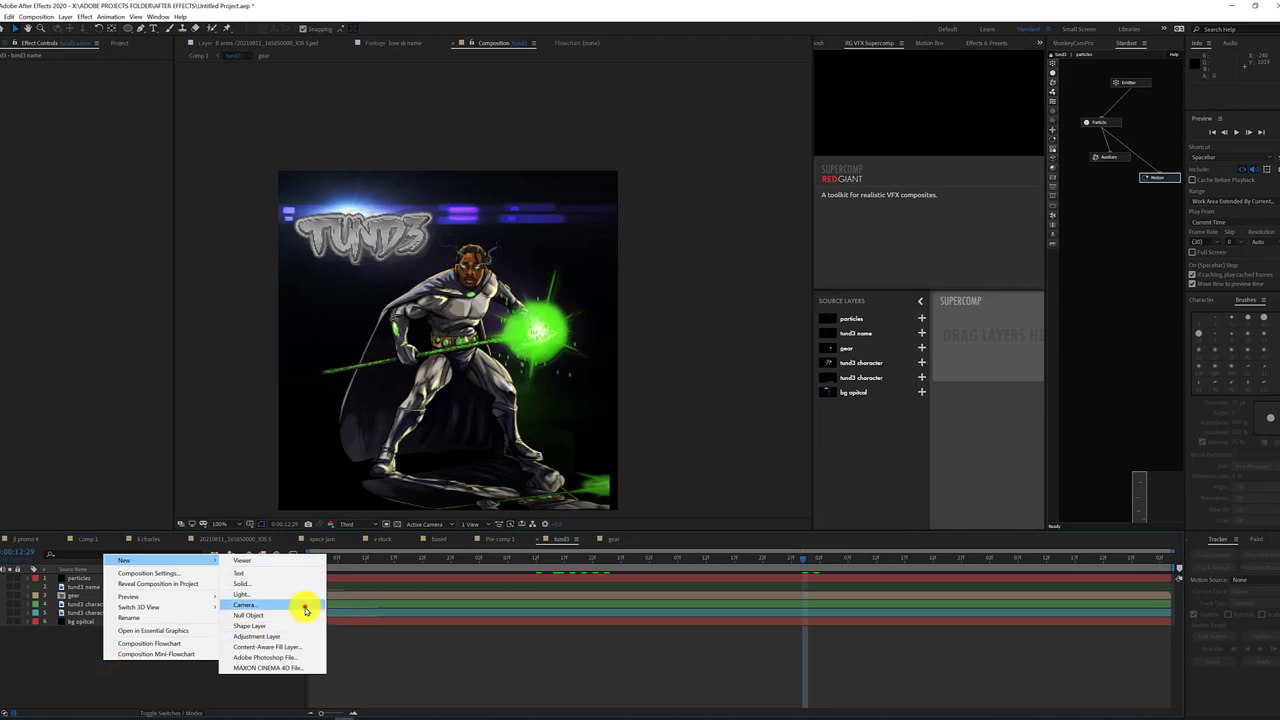
click(305, 609)
click(574, 491)
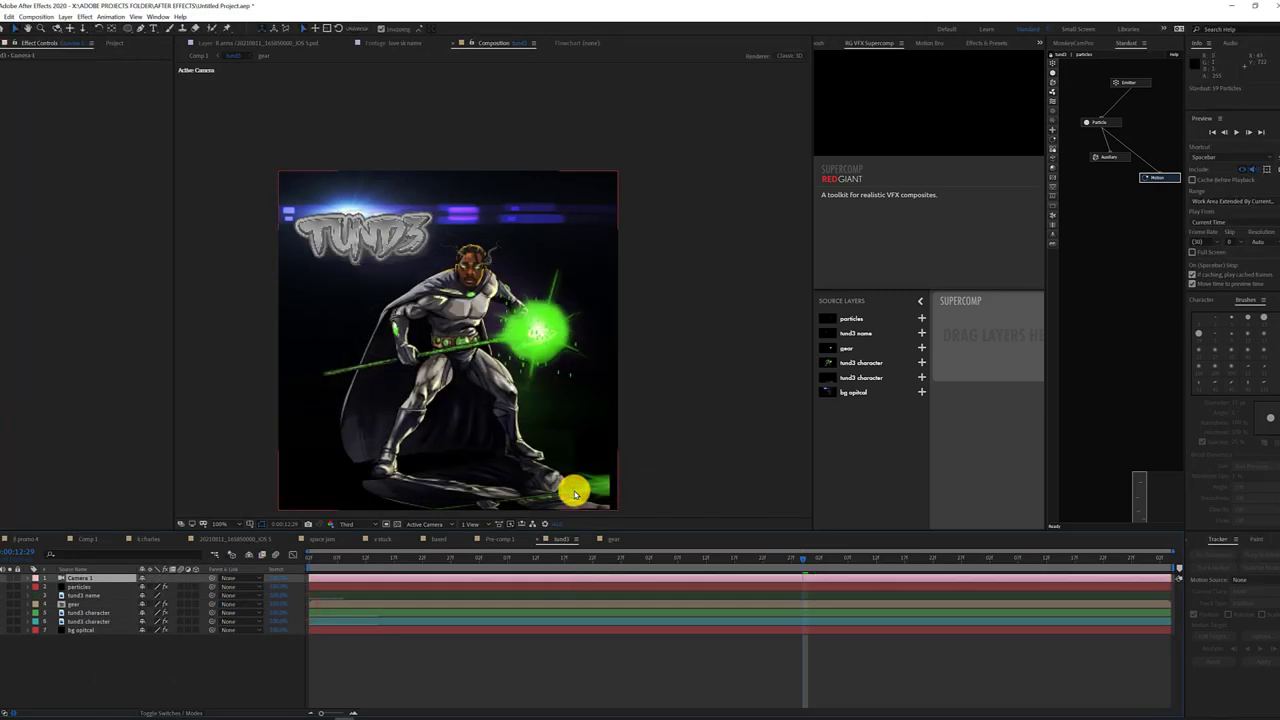
Delete the old reflection copy of the tund3 character layer
click(107, 621)
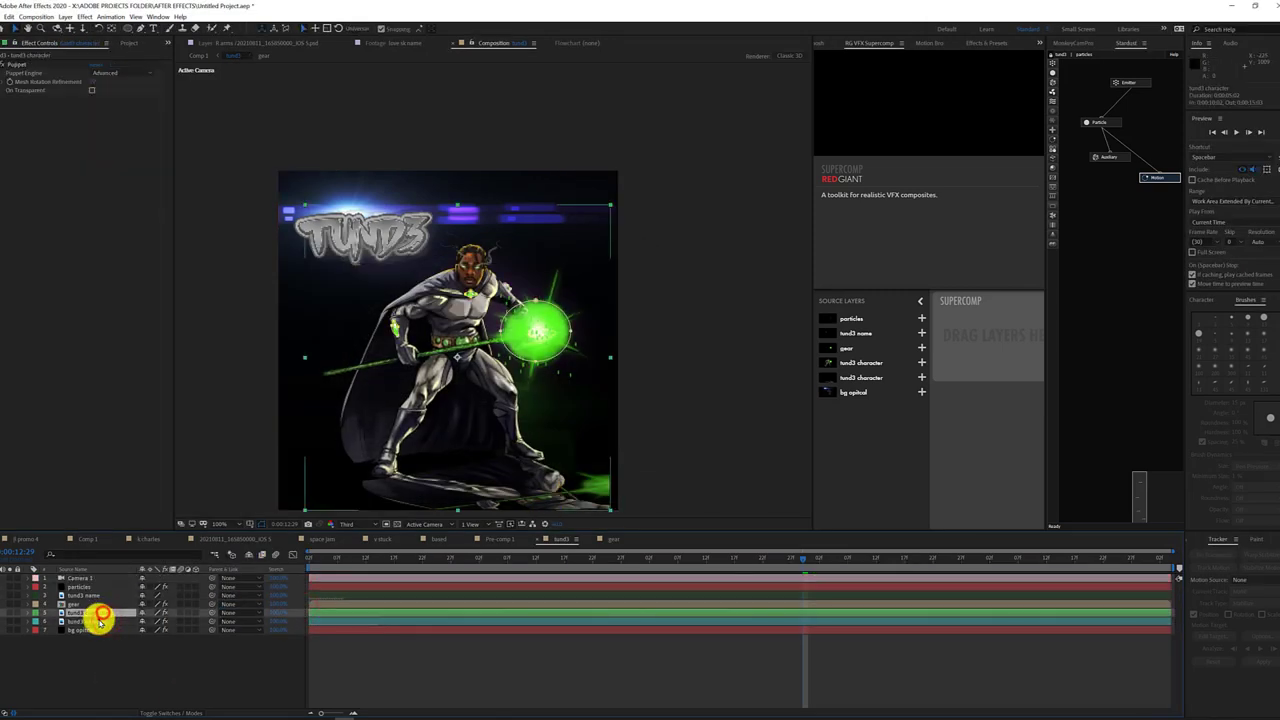
click(15, 64)
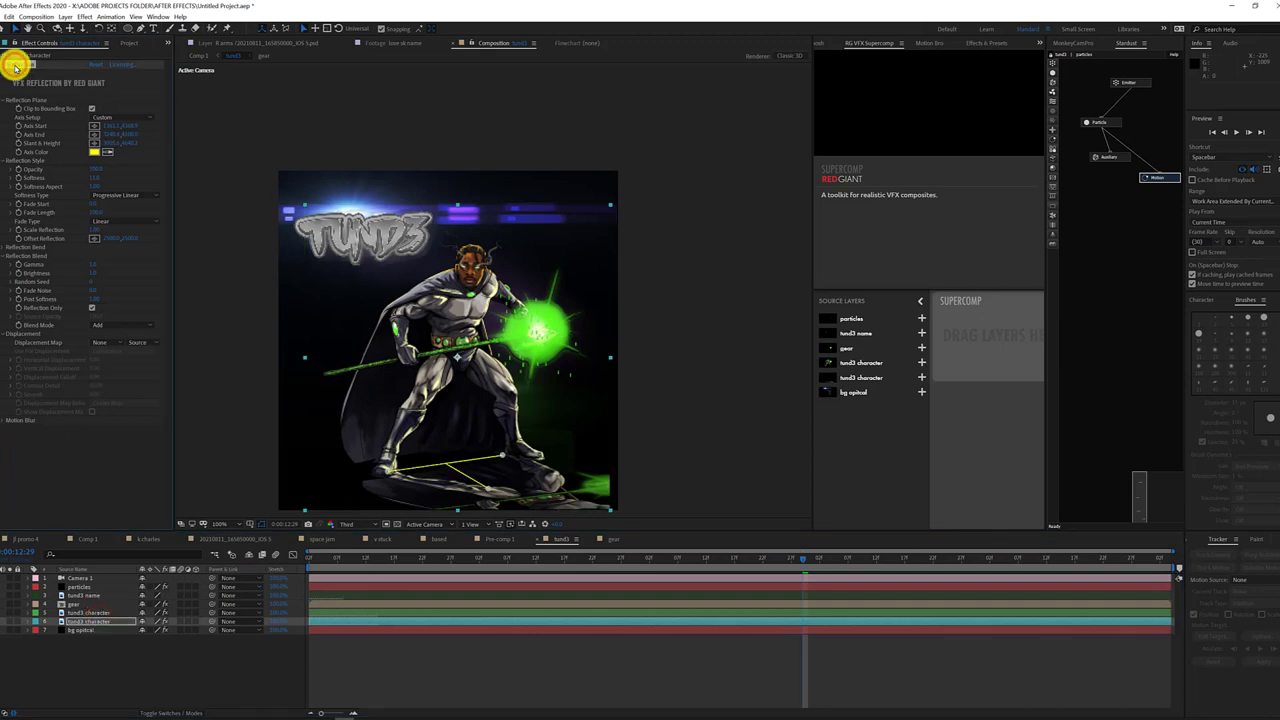
key(Delete)
Duplicate the tund3 character layer and apply VFX Reflection to the copy
click(110, 612)
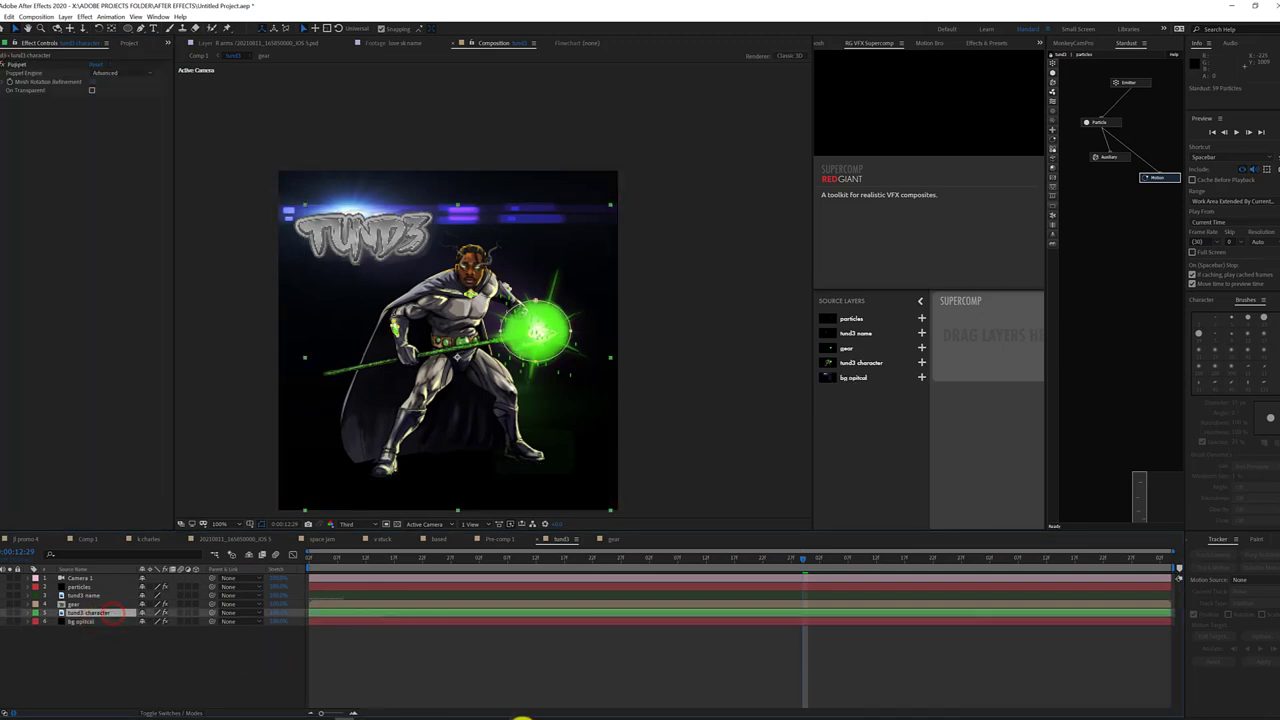
click(177, 680)
click(99, 665)
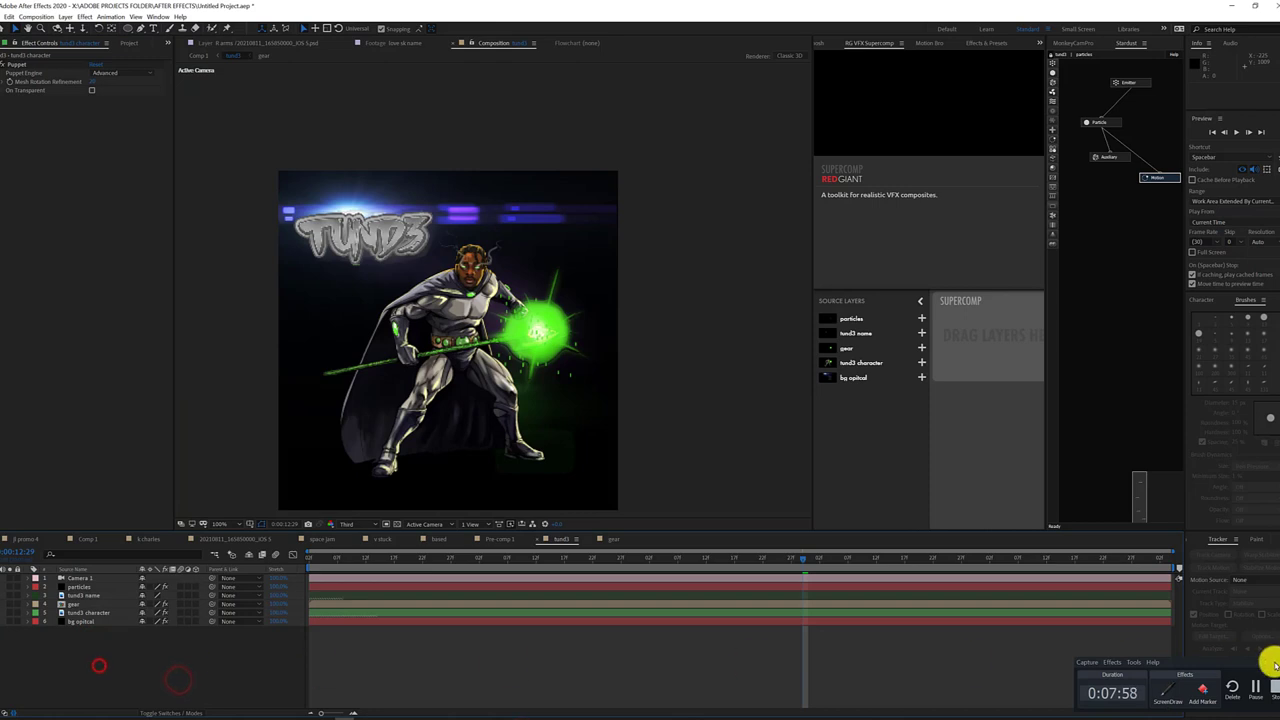
click(1272, 662)
click(80, 613)
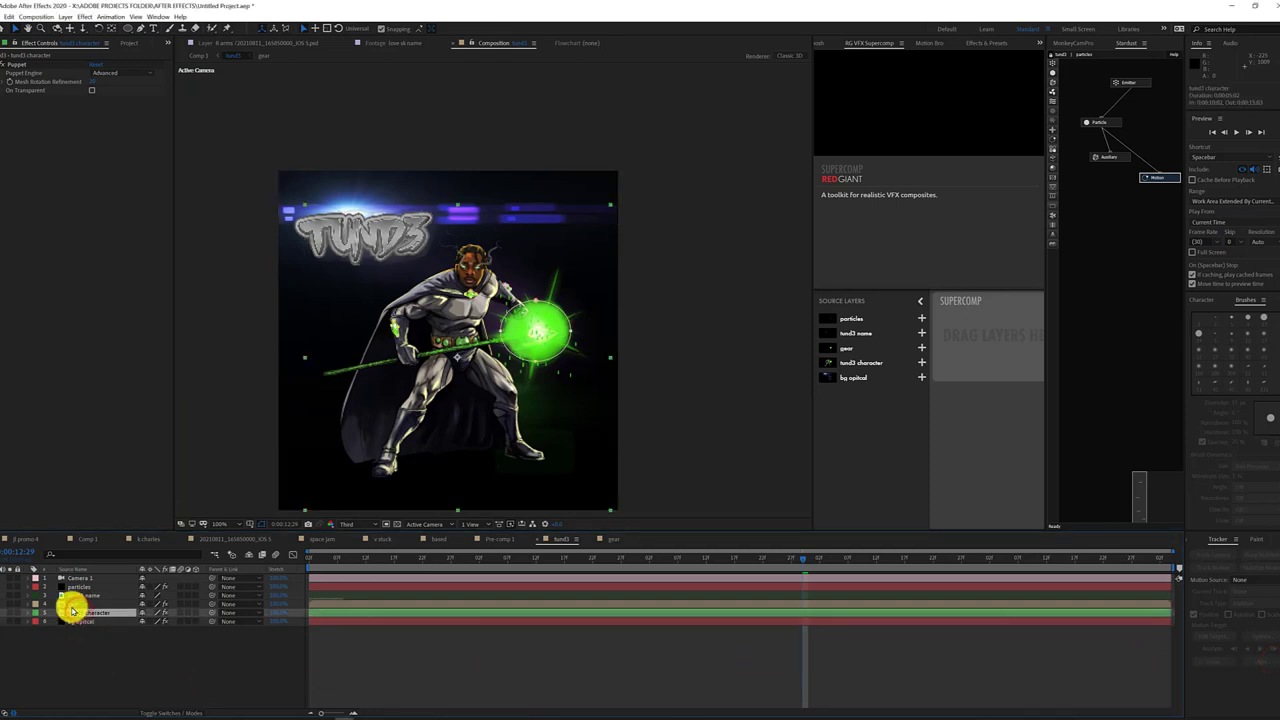
key(ctrl+d)
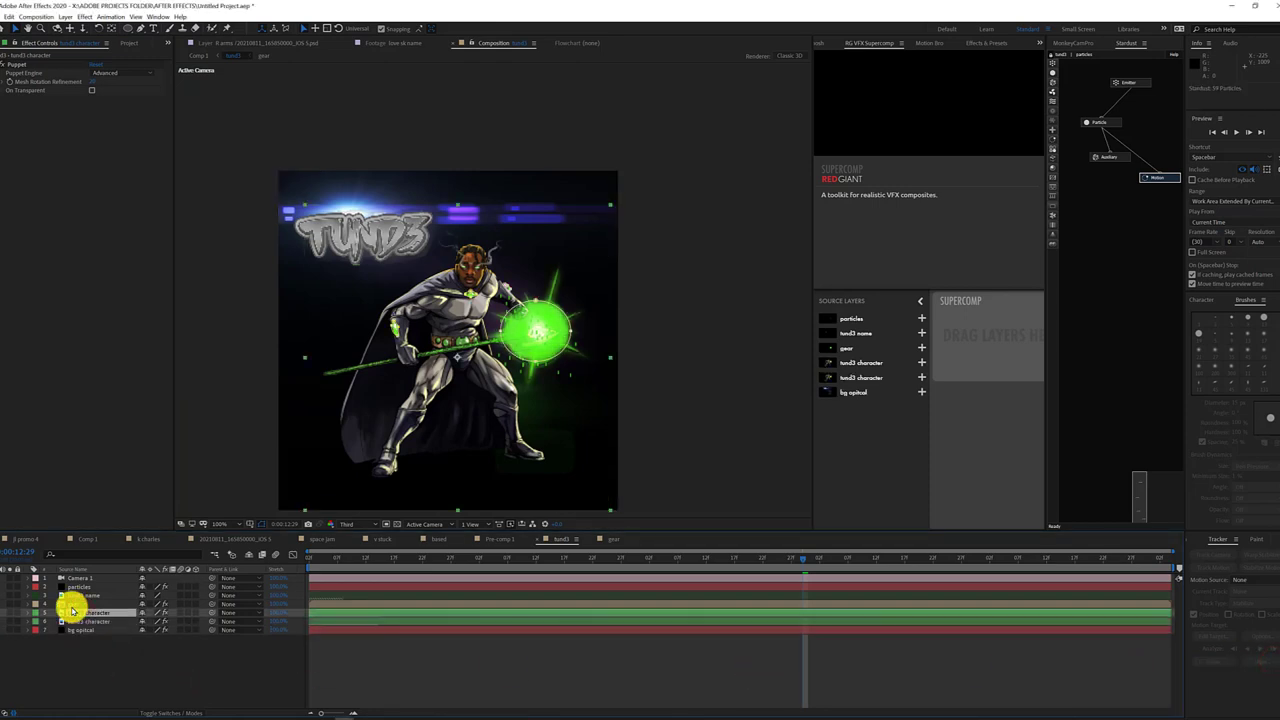
key(ctrl+alt+shift+e)
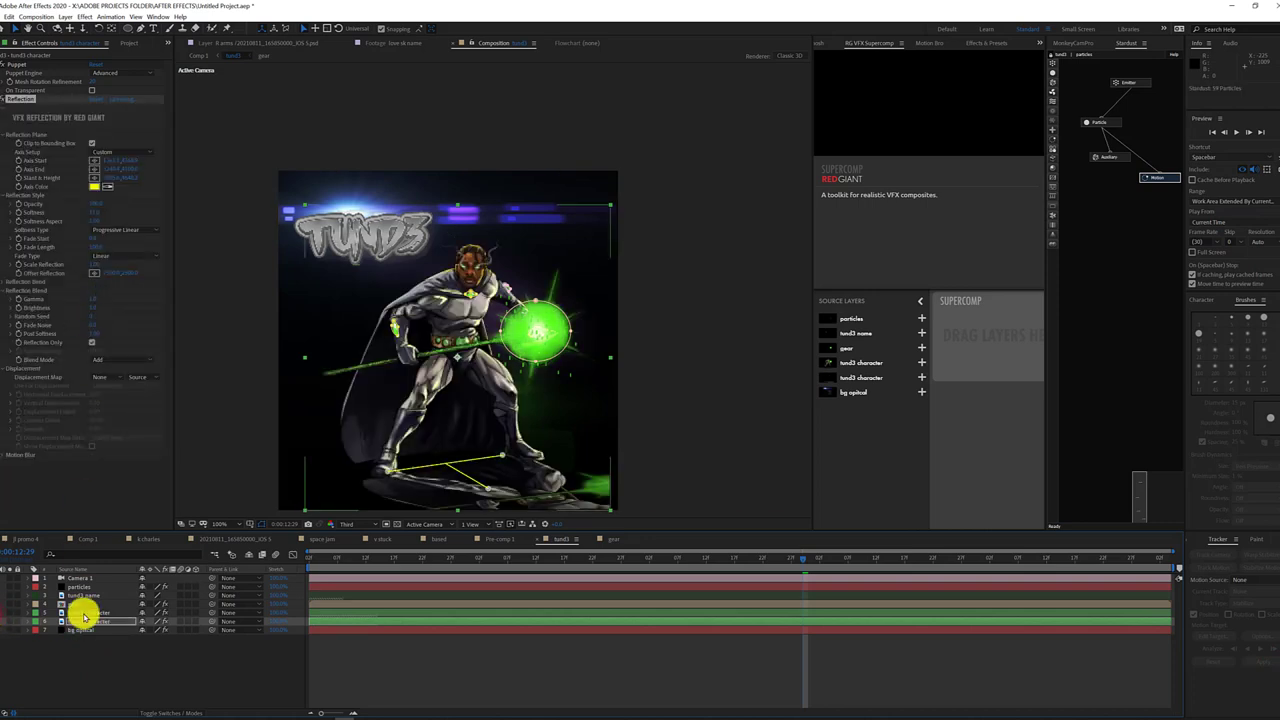
drag(511, 556, 668, 573)
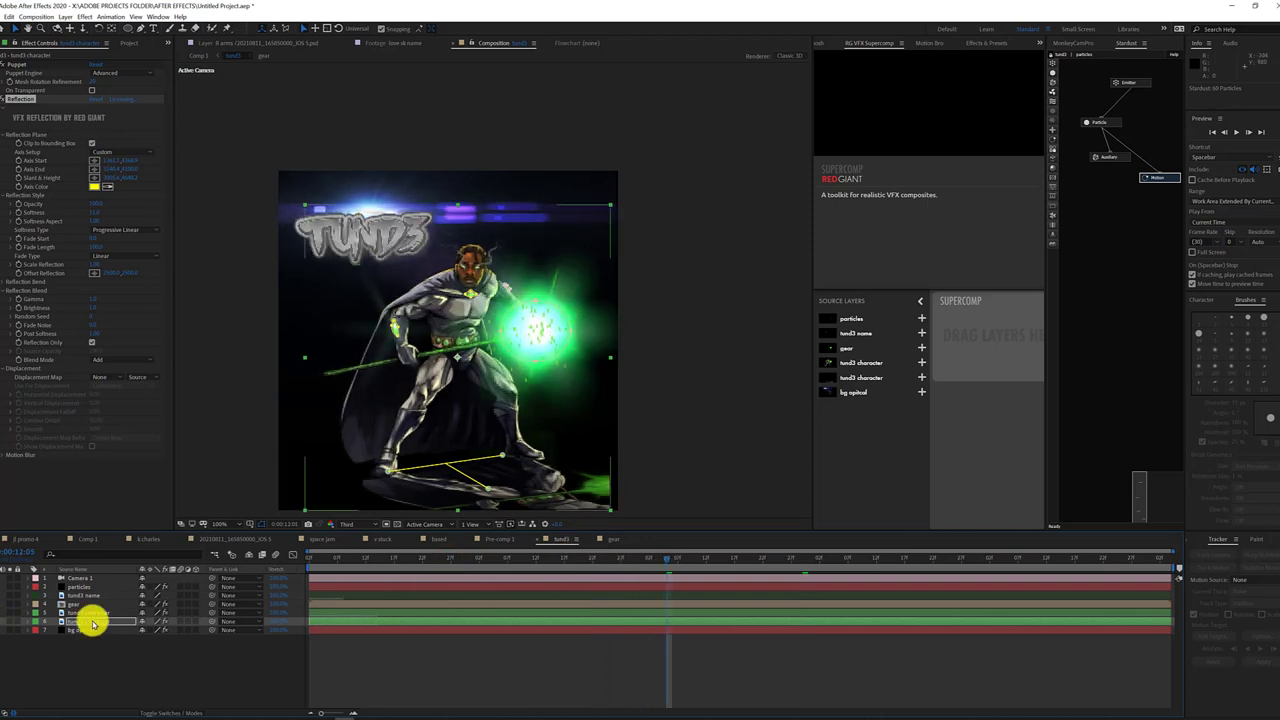
click(74, 659)
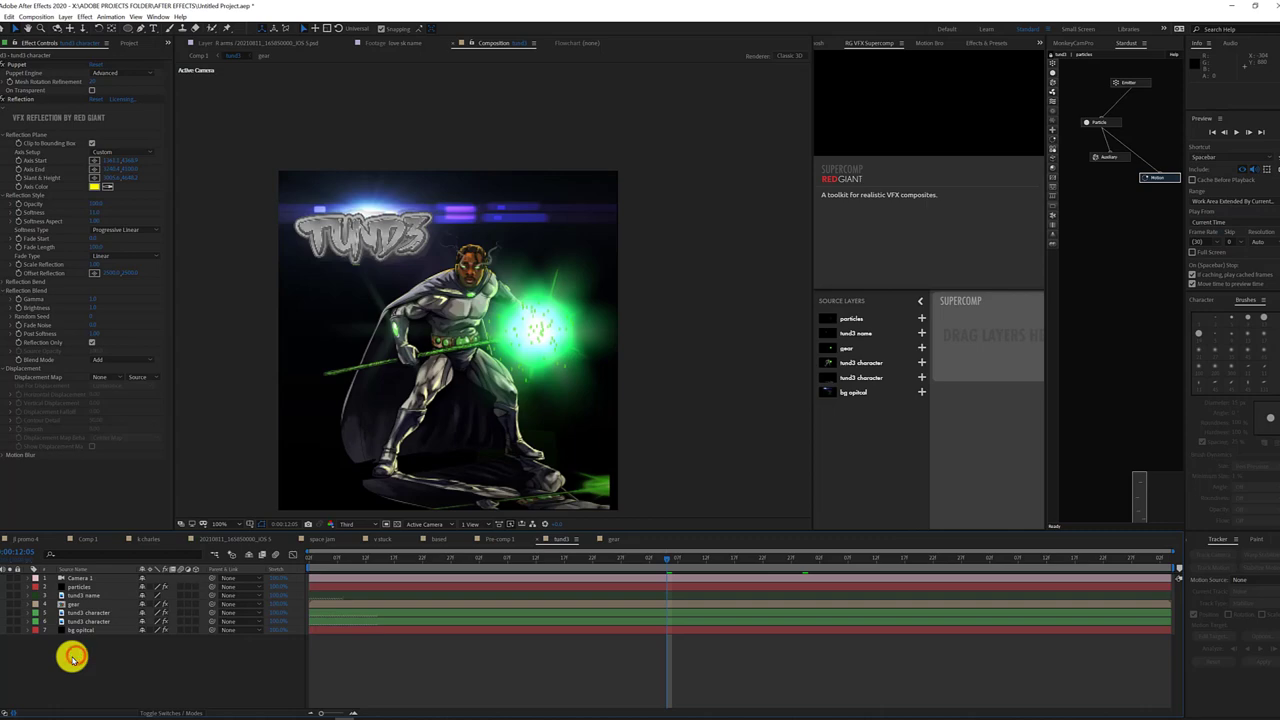
Add a new black solid layer and save the project
right_click(104, 658)
mouse_move(150, 553)
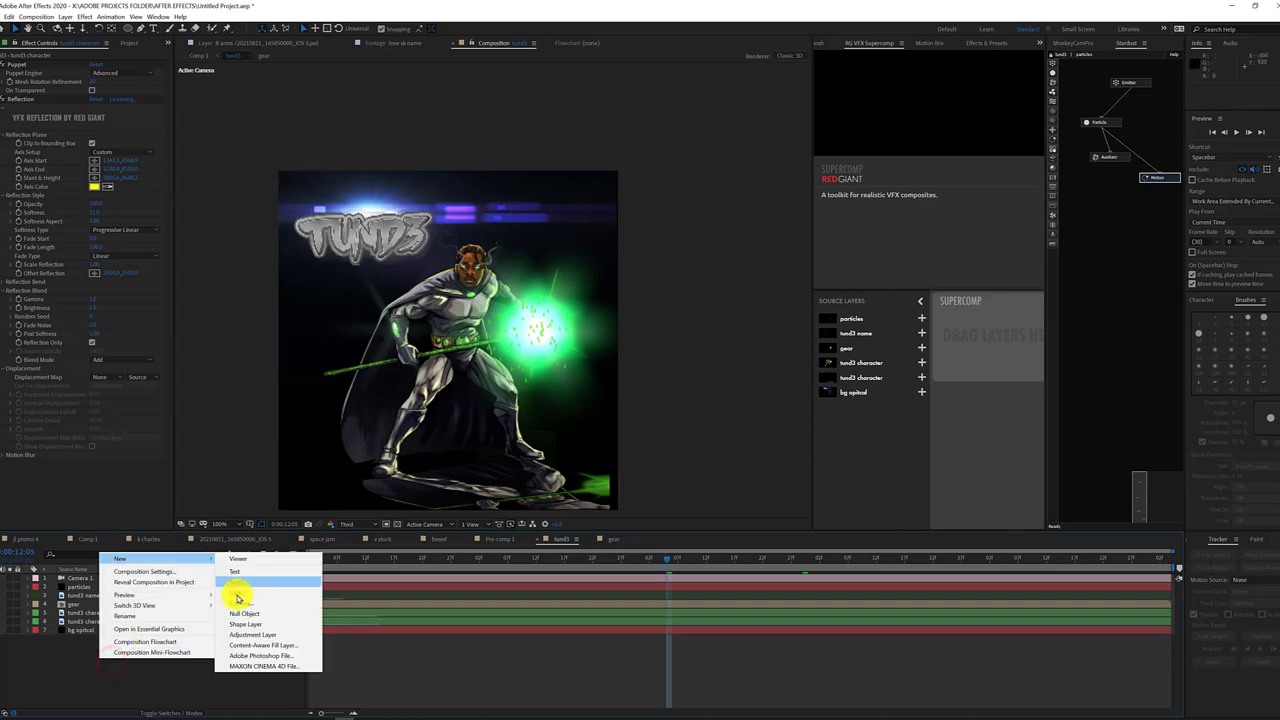
click(236, 572)
click(503, 470)
click(155, 16)
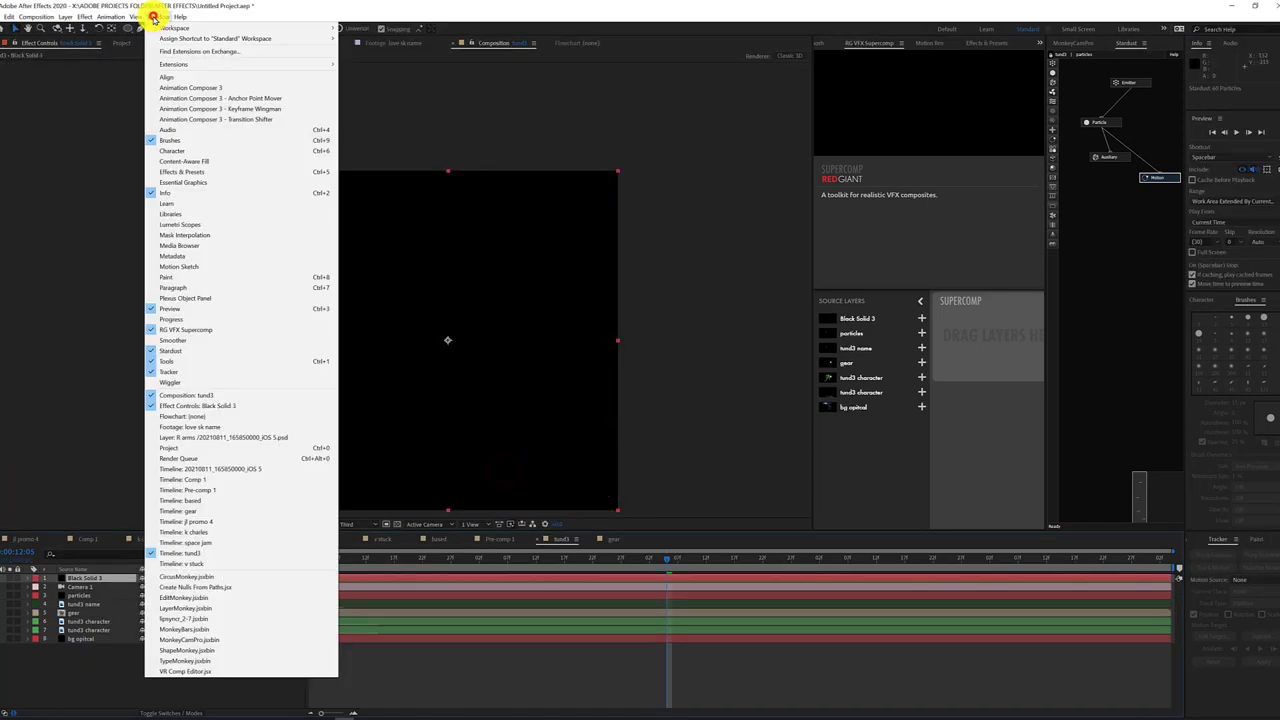
click(50, 106)
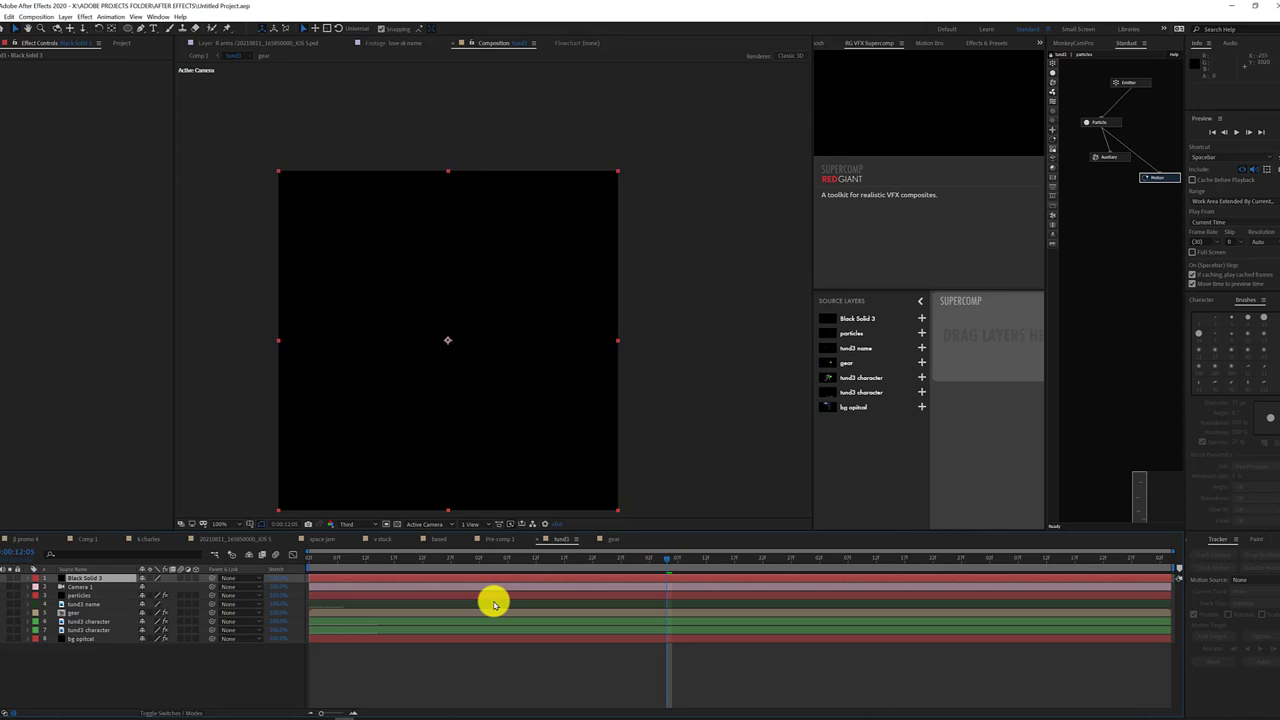
Apply Trapcode Particular to the solid and centre the Particular Designer window
click(84, 17)
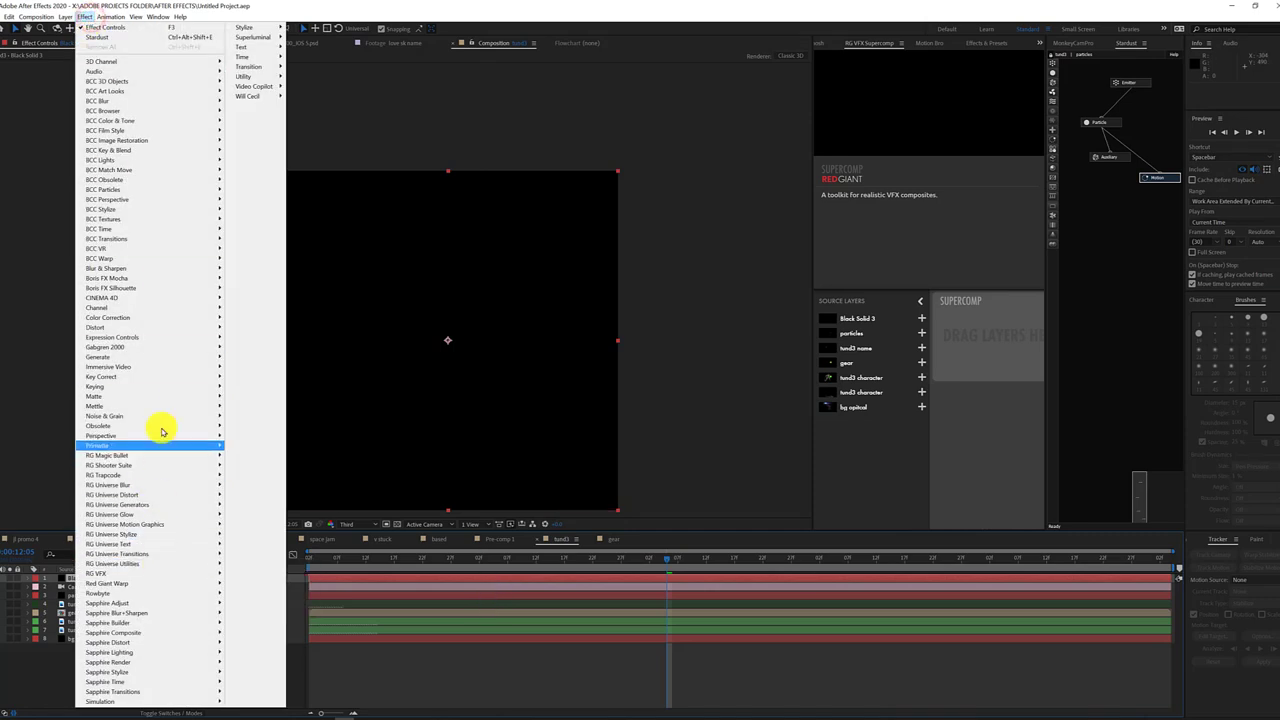
mouse_move(110, 465)
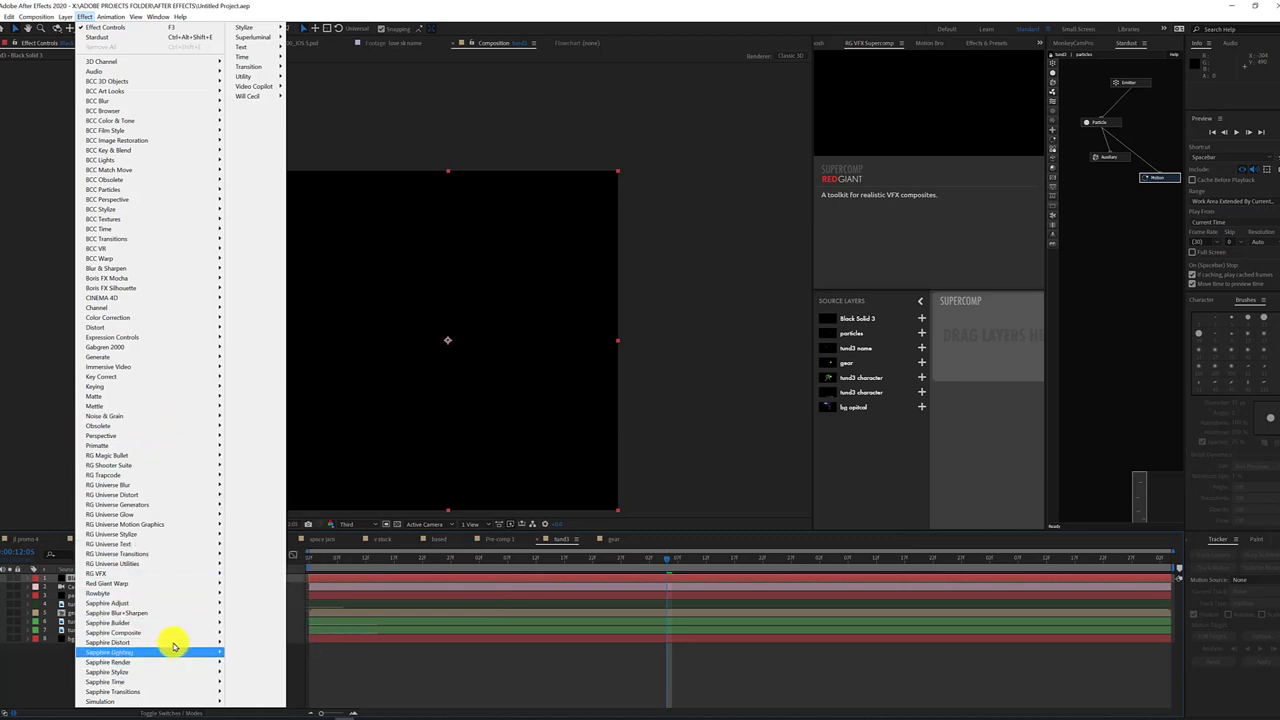
mouse_move(152, 588)
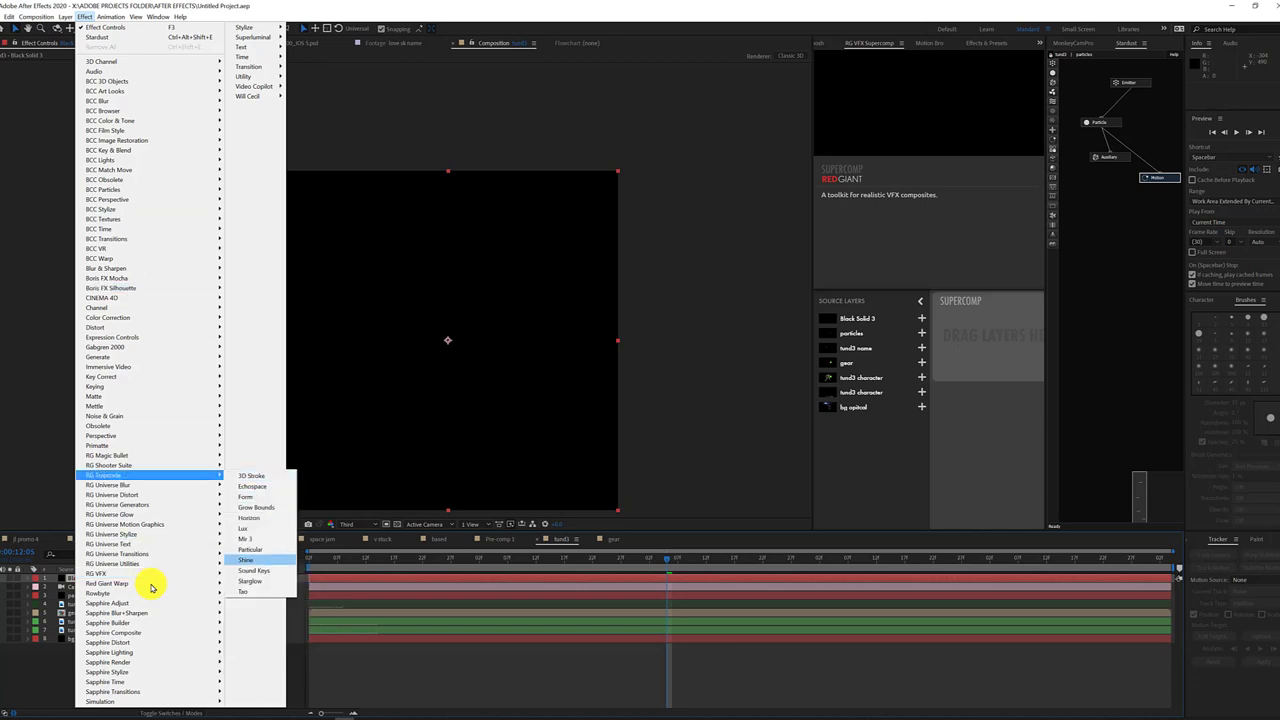
click(277, 553)
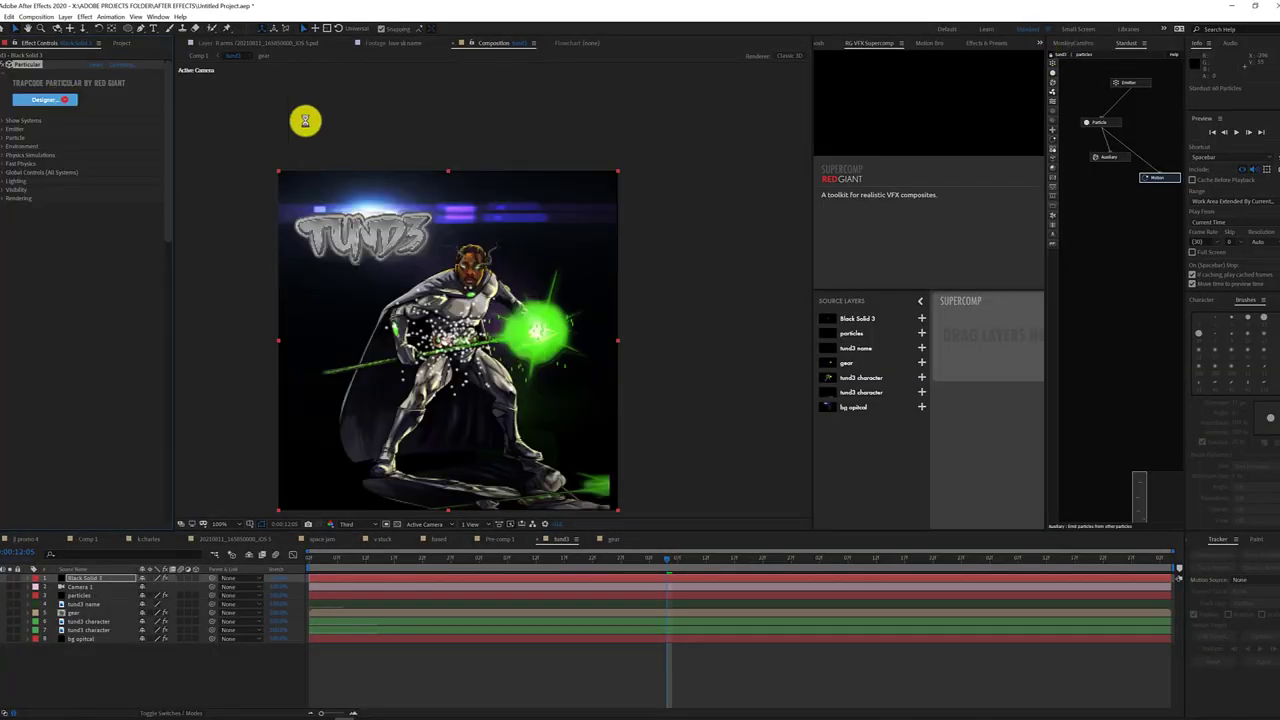
mouse_move(495, 8)
mouse_down()
mouse_move(960, 228)
mouse_move(988, 263)
mouse_up()
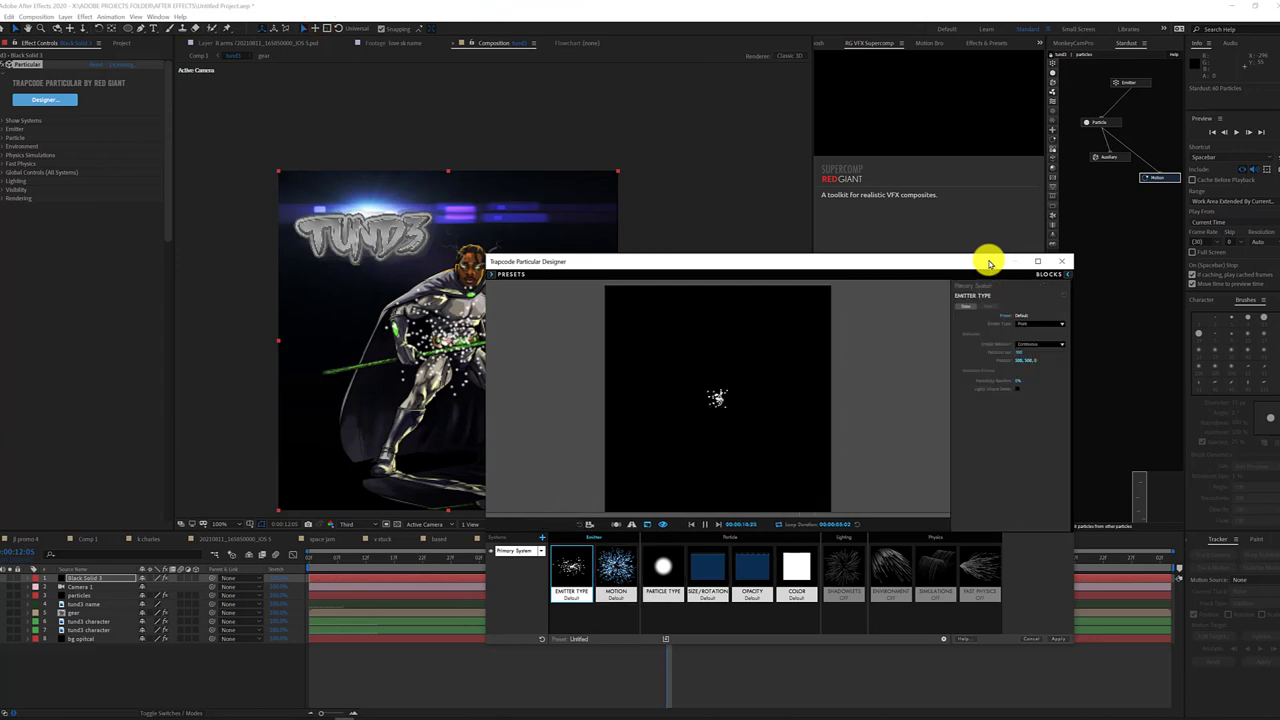
Browse the Particular presets, previewing Blood Drips from the Motion Graphics category
click(491, 273)
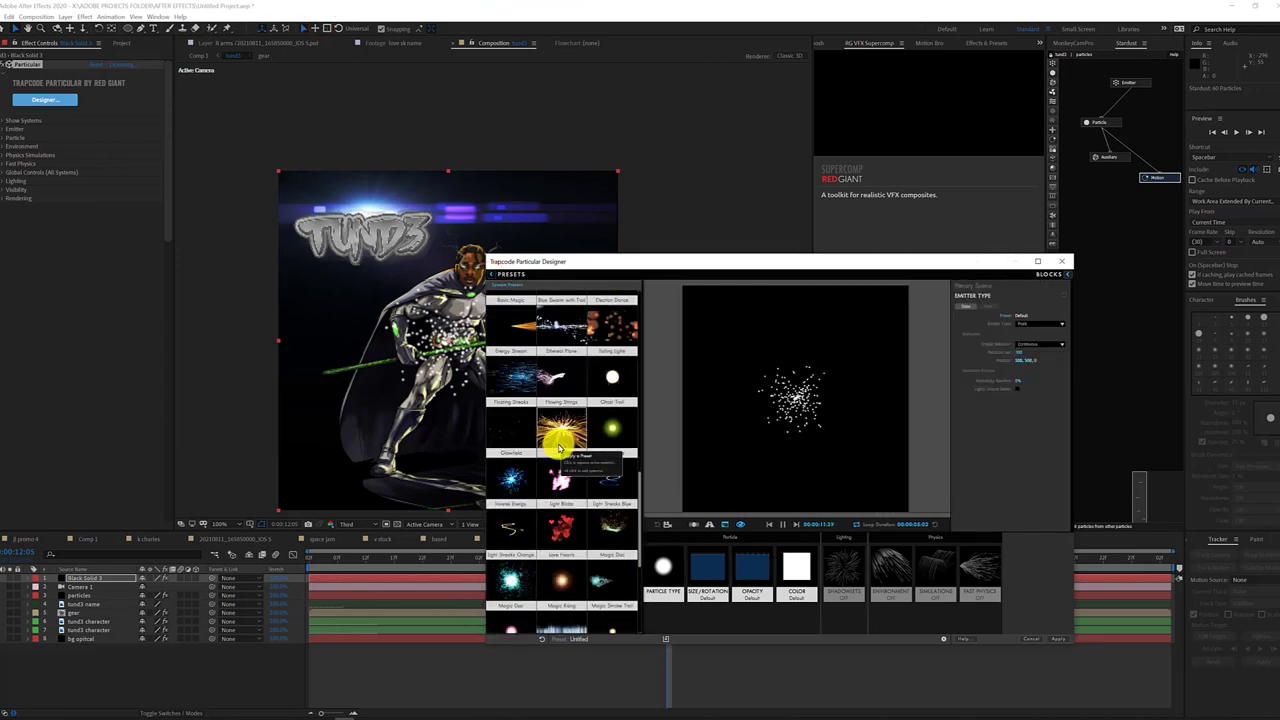
scroll(515, 570, down, 5)
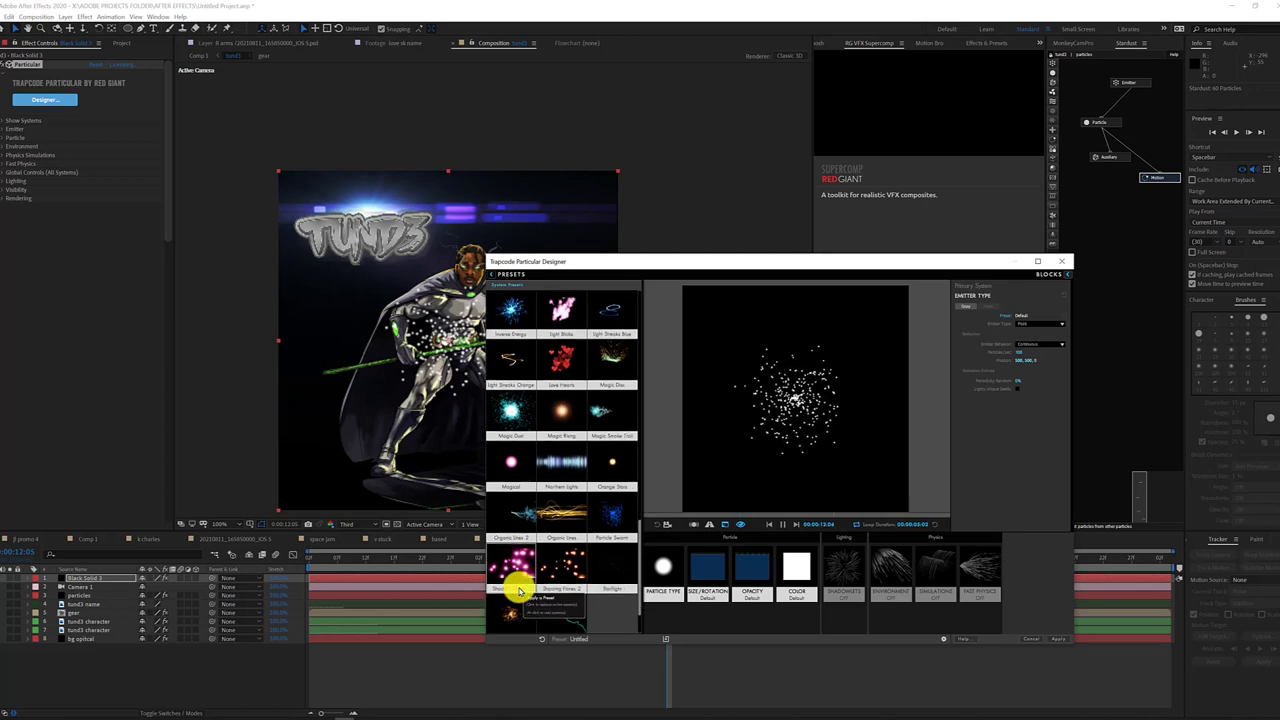
scroll(518, 590, down, 2)
click(491, 594)
scroll(548, 577, down, 3)
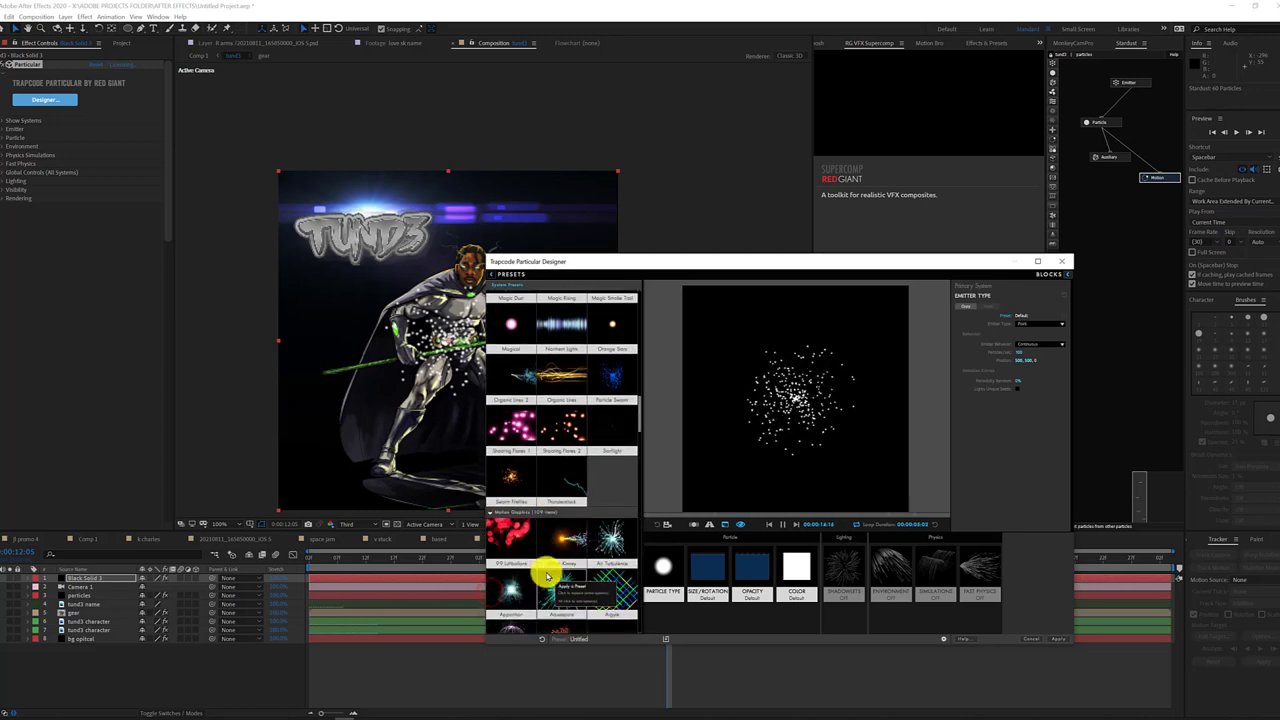
scroll(547, 577, down, 3)
click(614, 530)
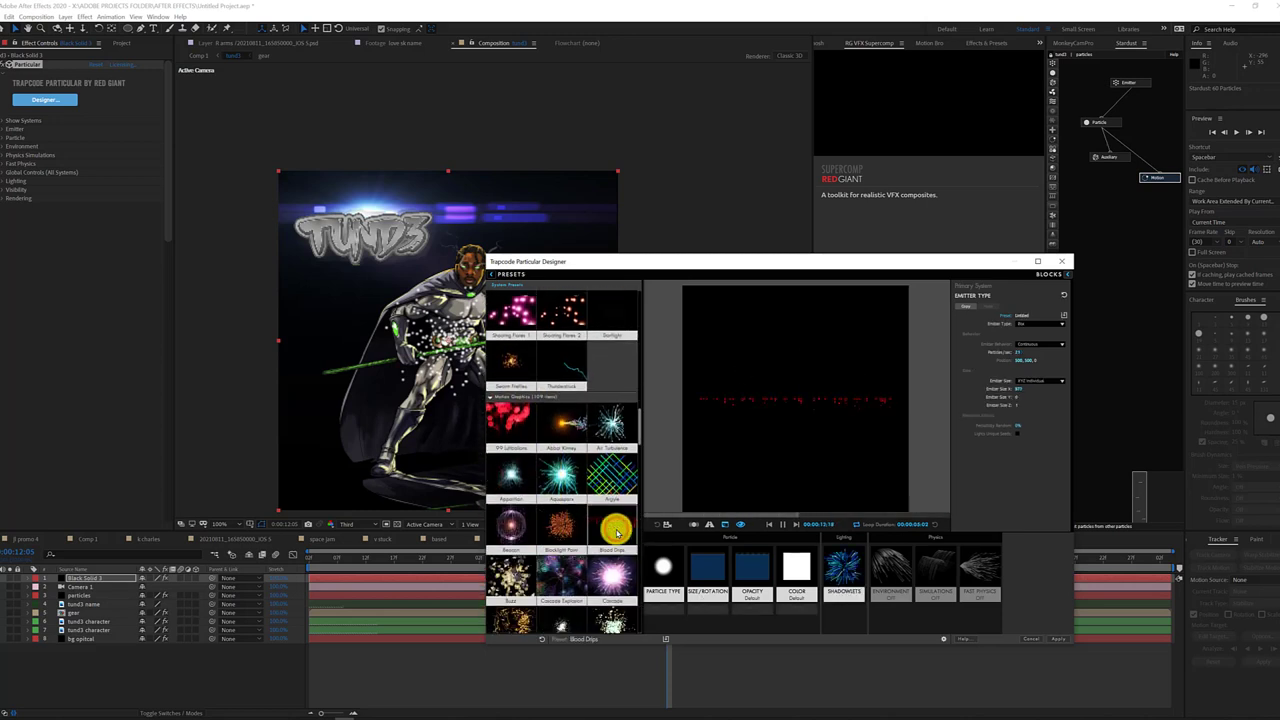
scroll(556, 599, down, 3)
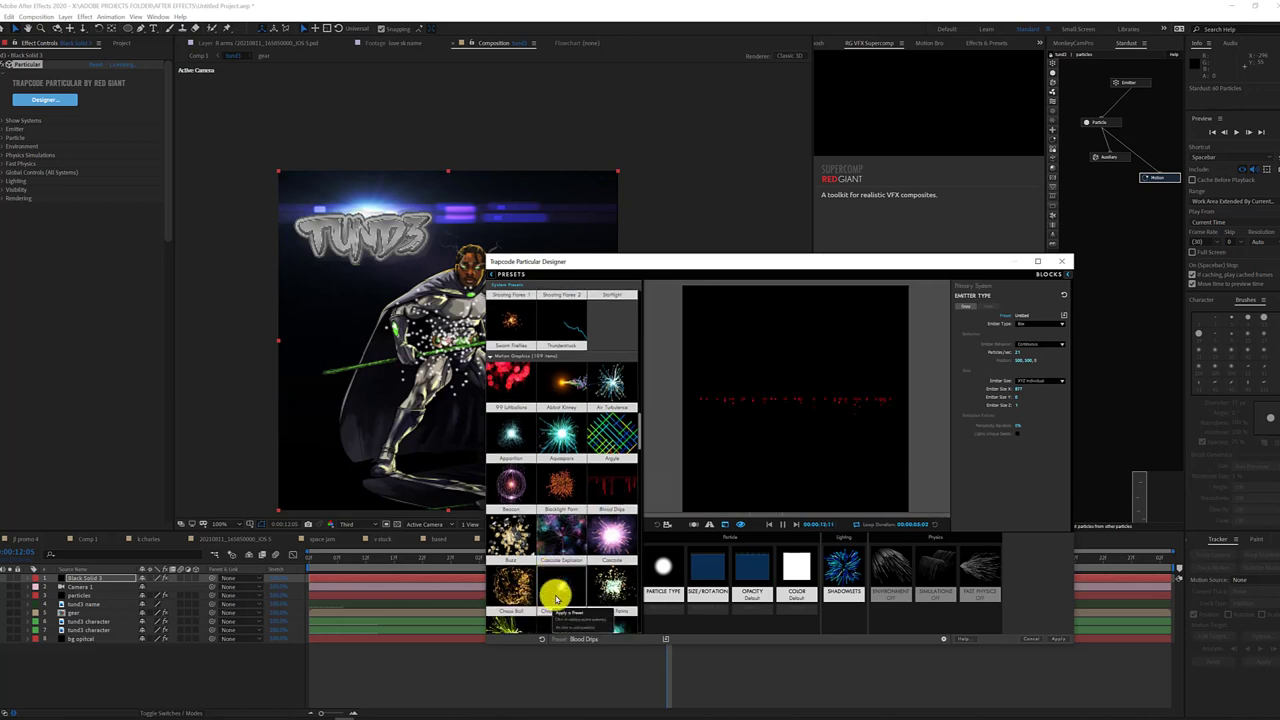
scroll(556, 599, down, 3)
scroll(556, 599, down, 3)
scroll(556, 599, down, 2)
scroll(556, 599, down, 3)
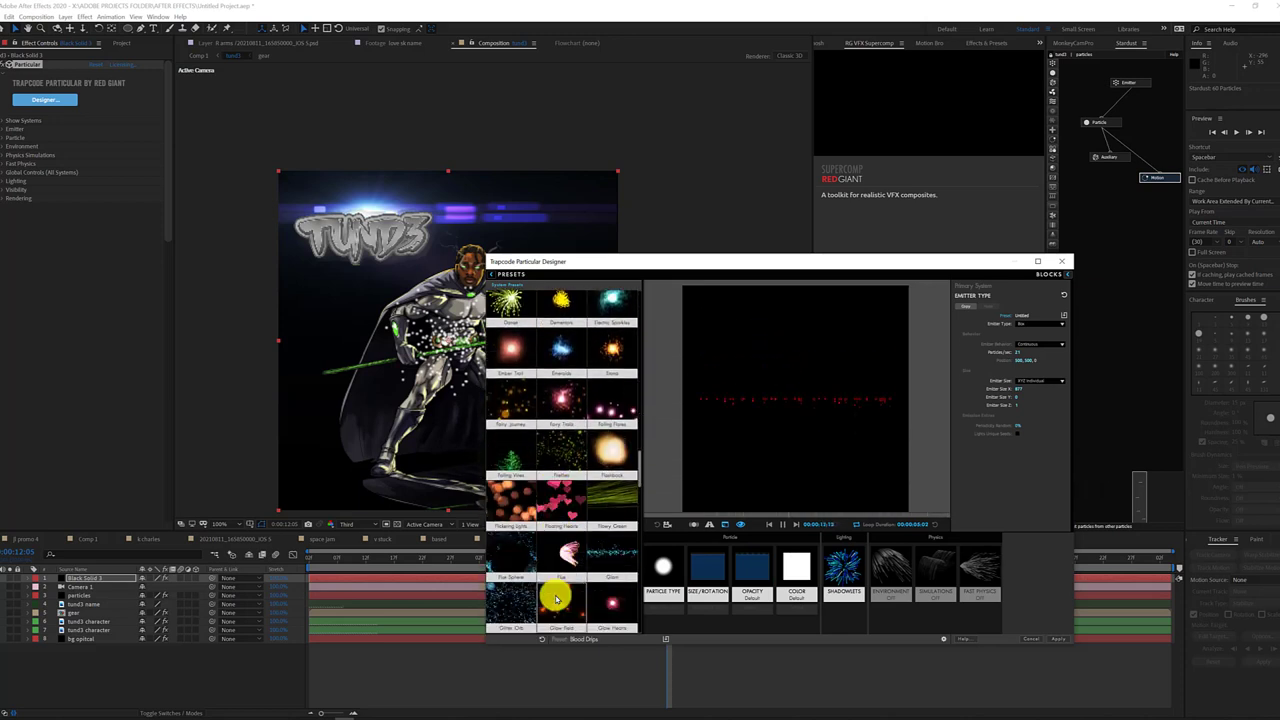
scroll(556, 599, down, 3)
scroll(556, 599, down, 3)
drag(640, 482, 634, 272)
Explore the Smoke and Fire presets, trying Cup of Tea and Horizontal Smoke 1
click(494, 318)
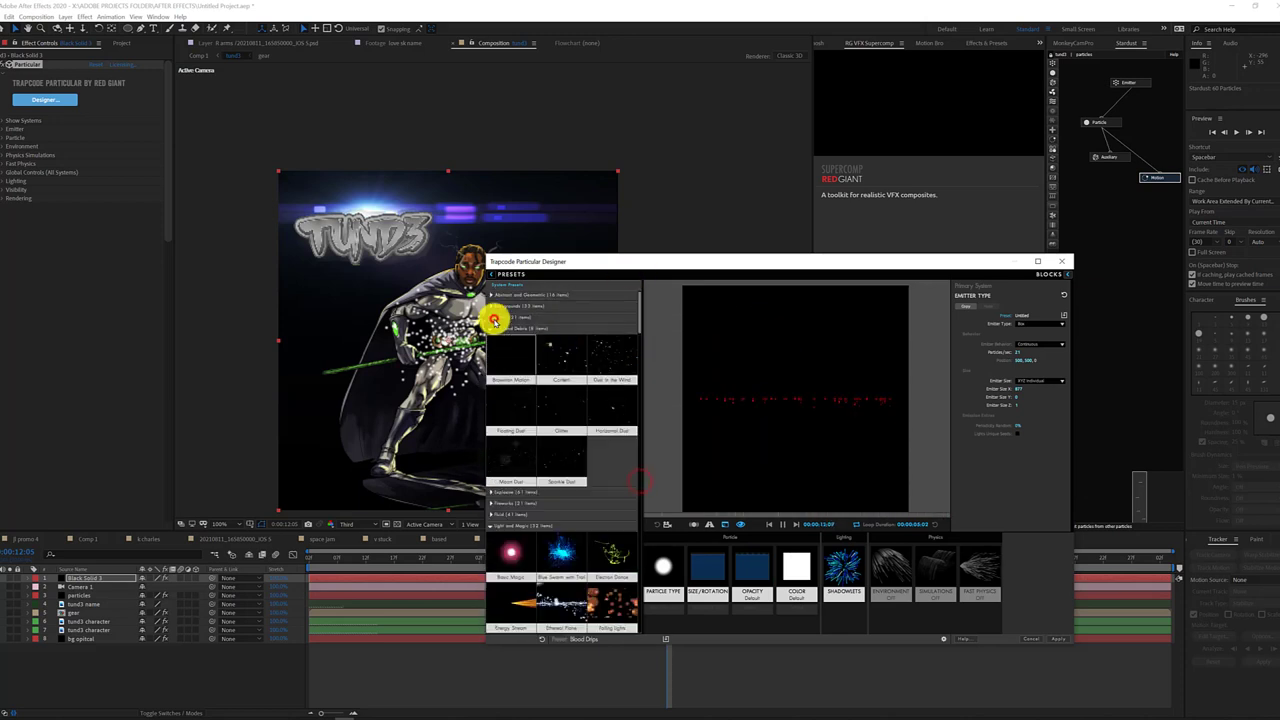
click(494, 330)
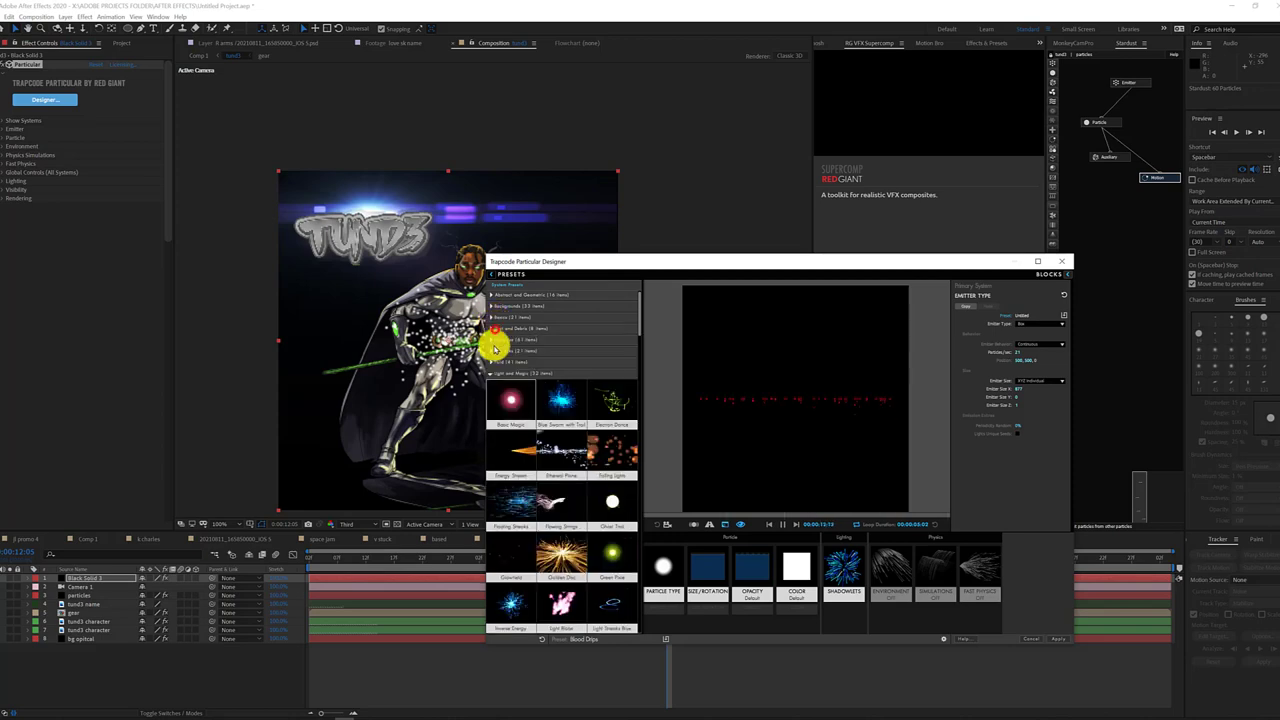
scroll(571, 603, down, 2)
drag(640, 326, 636, 582)
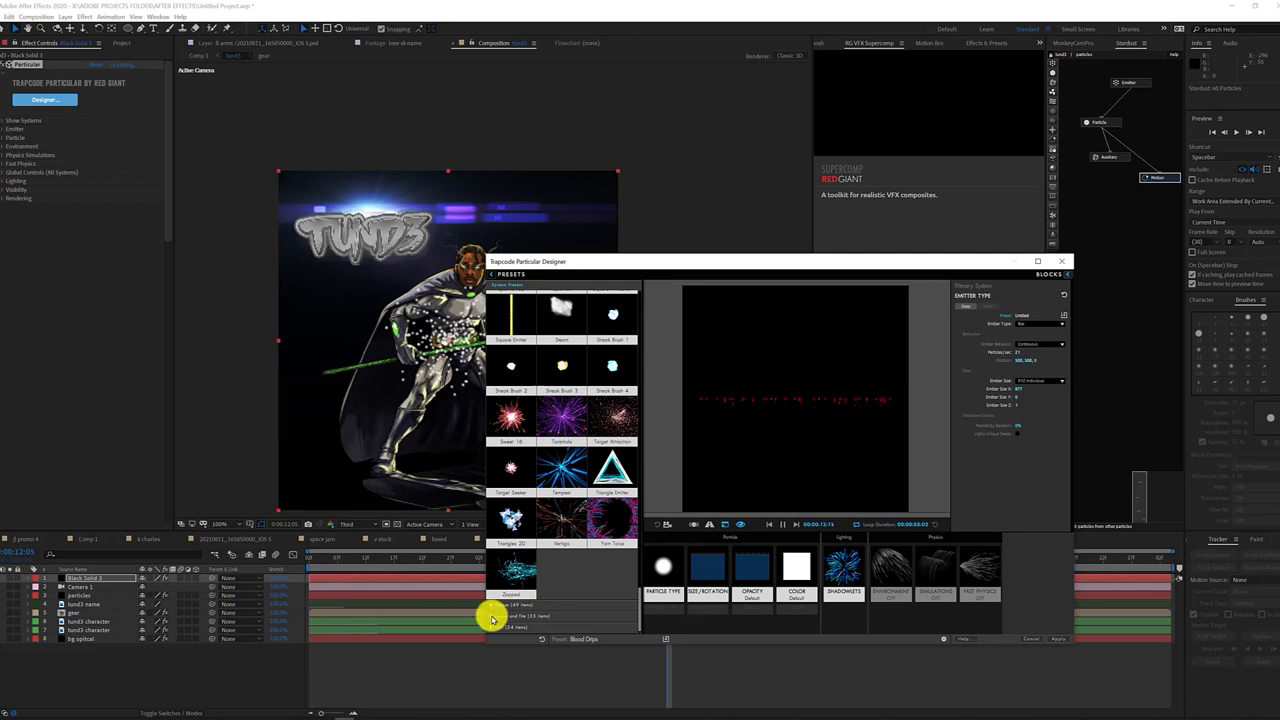
click(491, 619)
scroll(600, 580, down, 5)
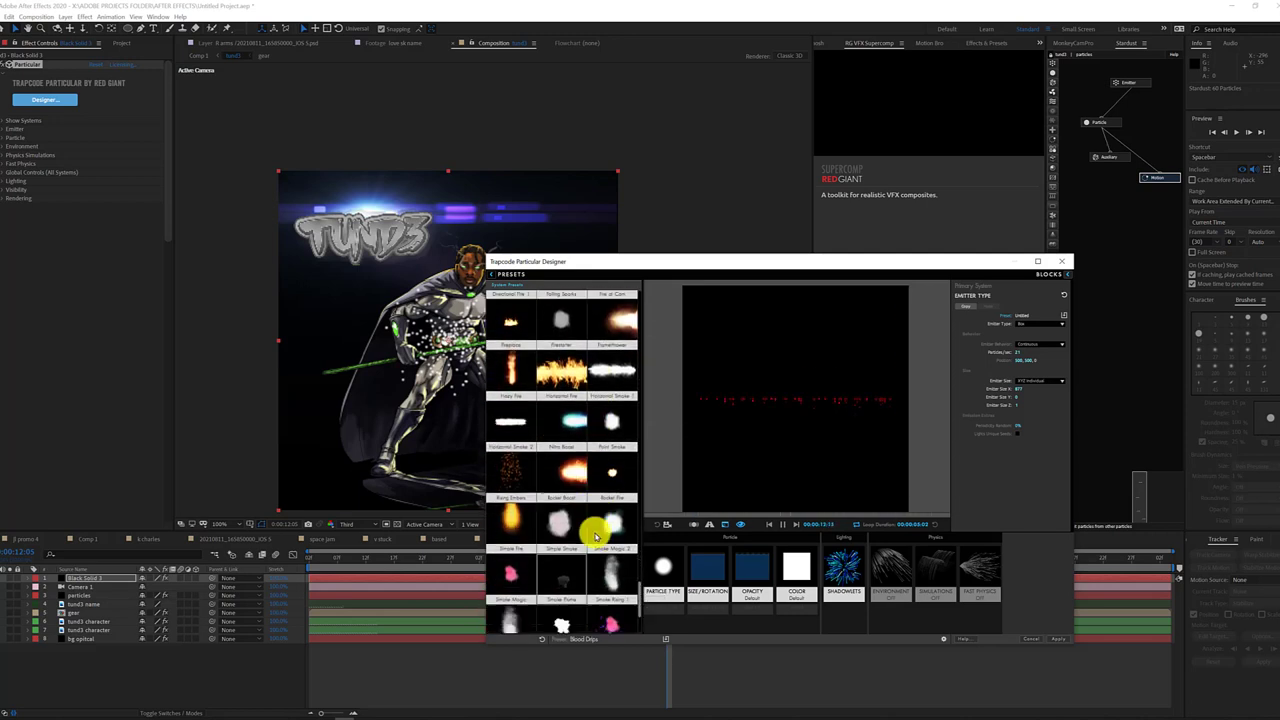
scroll(609, 586, down, 3)
scroll(606, 560, up, 2)
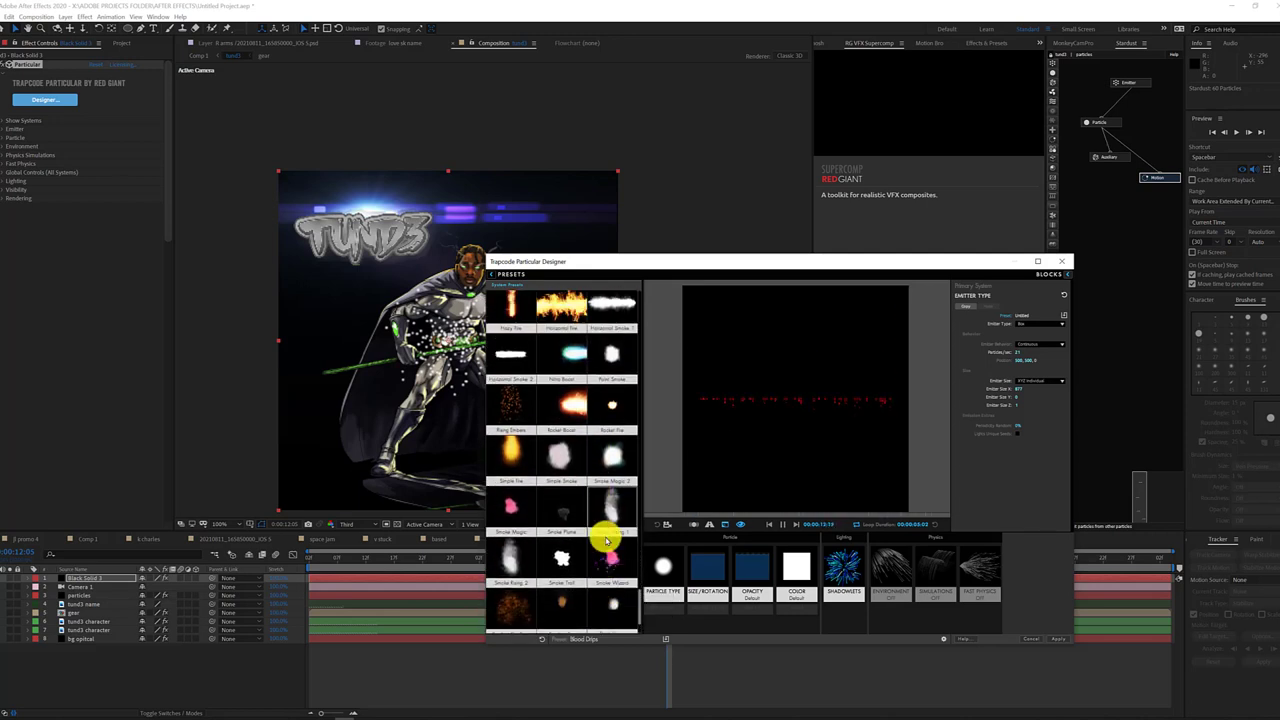
scroll(606, 540, up, 2)
scroll(606, 560, up, 1)
scroll(595, 545, up, 1)
scroll(590, 537, up, 2)
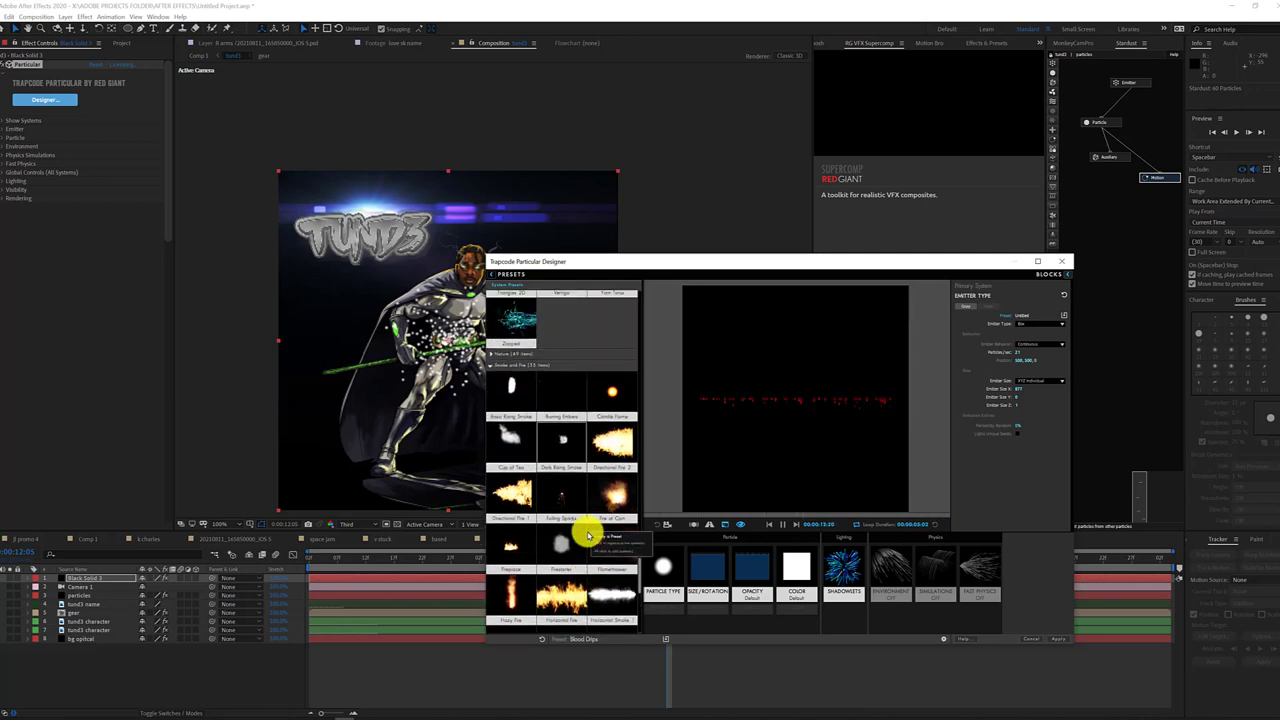
click(509, 451)
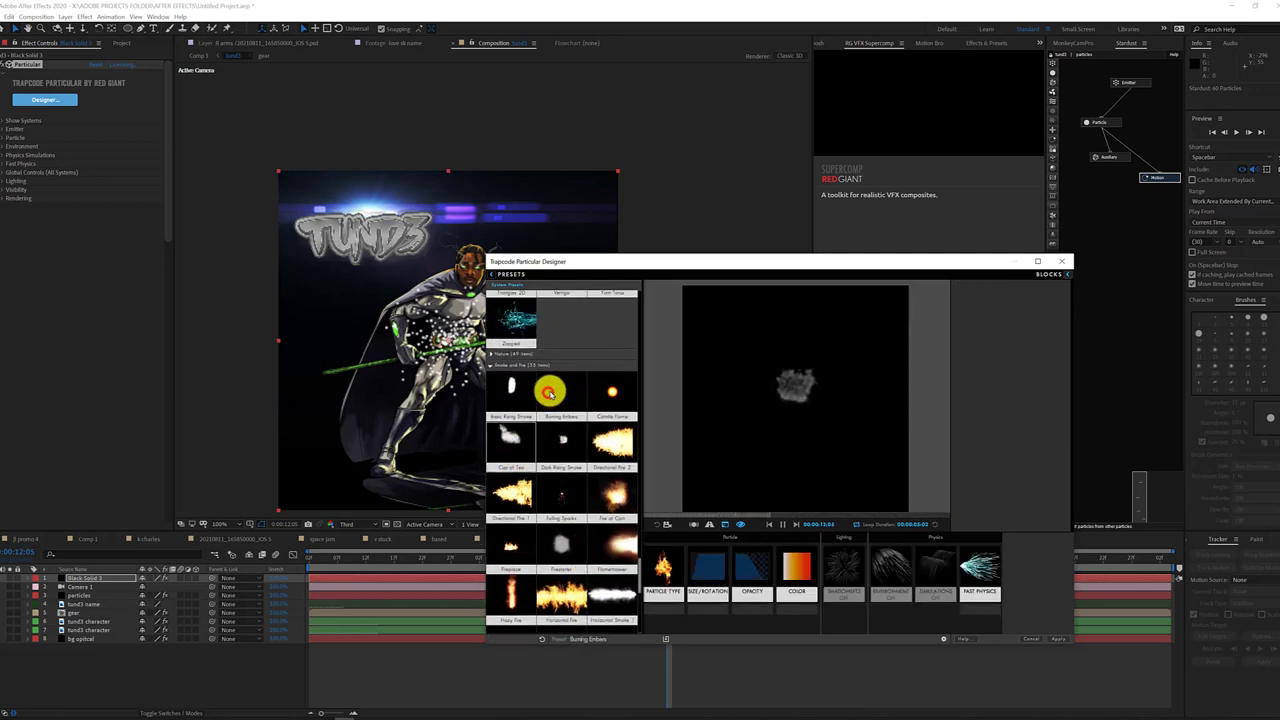
click(509, 436)
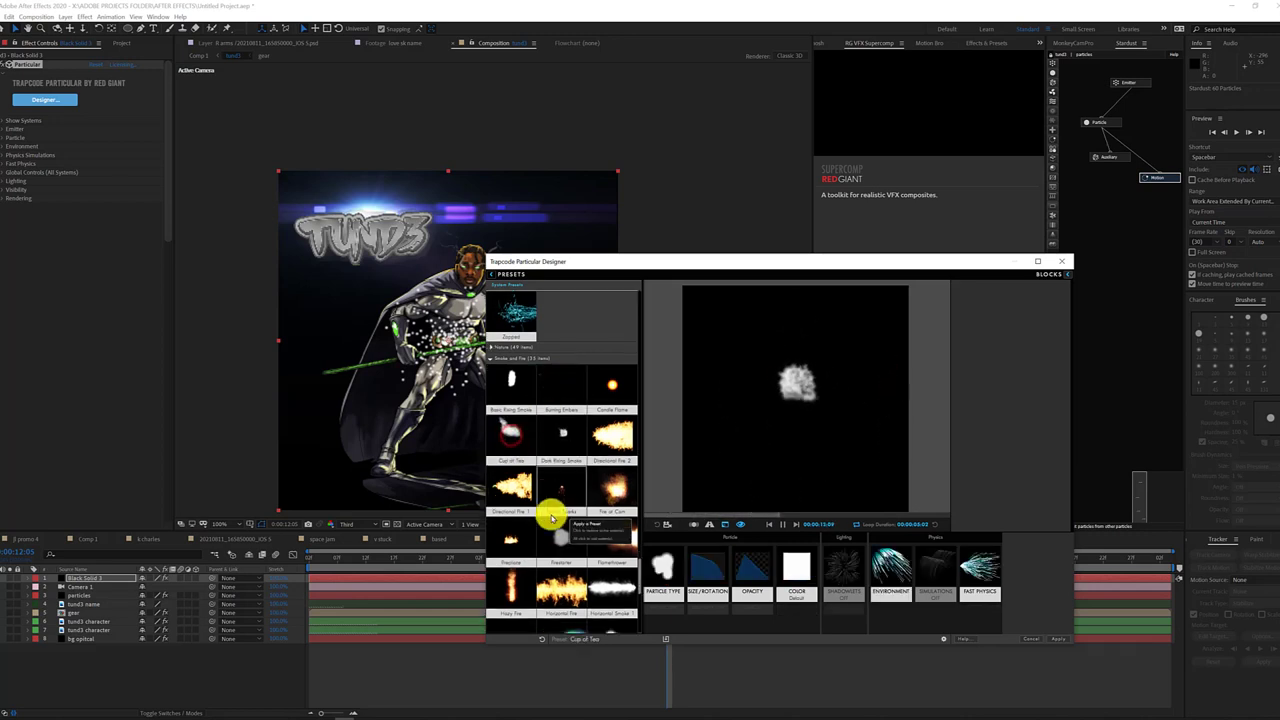
click(612, 585)
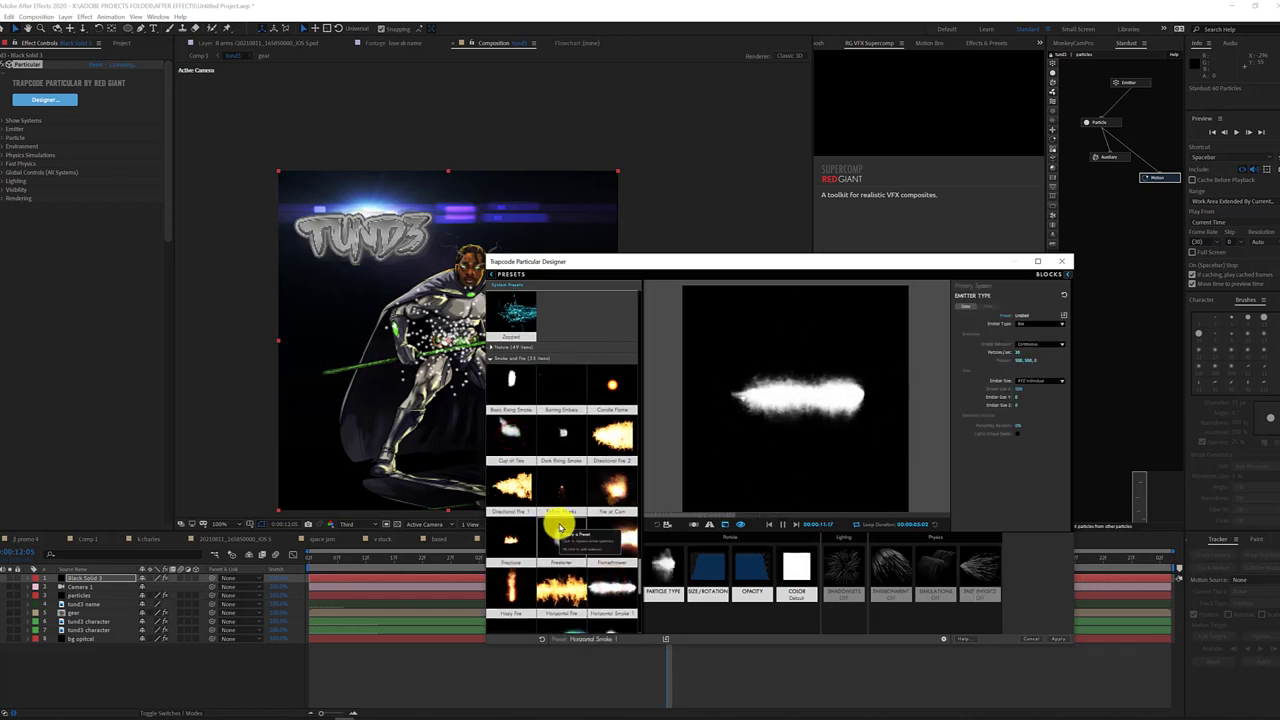
scroll(558, 525, down, 2)
scroll(540, 490, up, 4)
Load Basic Rising Smoke and set a Sphere emitter with continuous emission
click(511, 408)
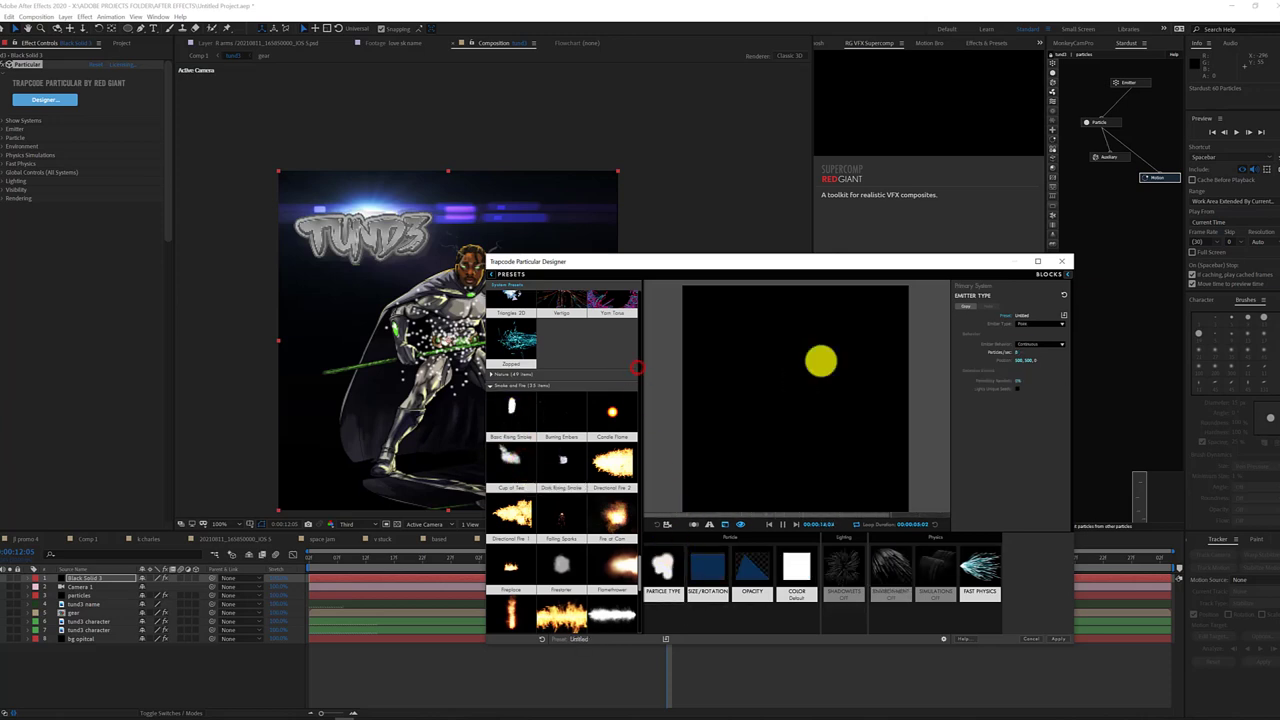
click(1020, 353)
click(1019, 381)
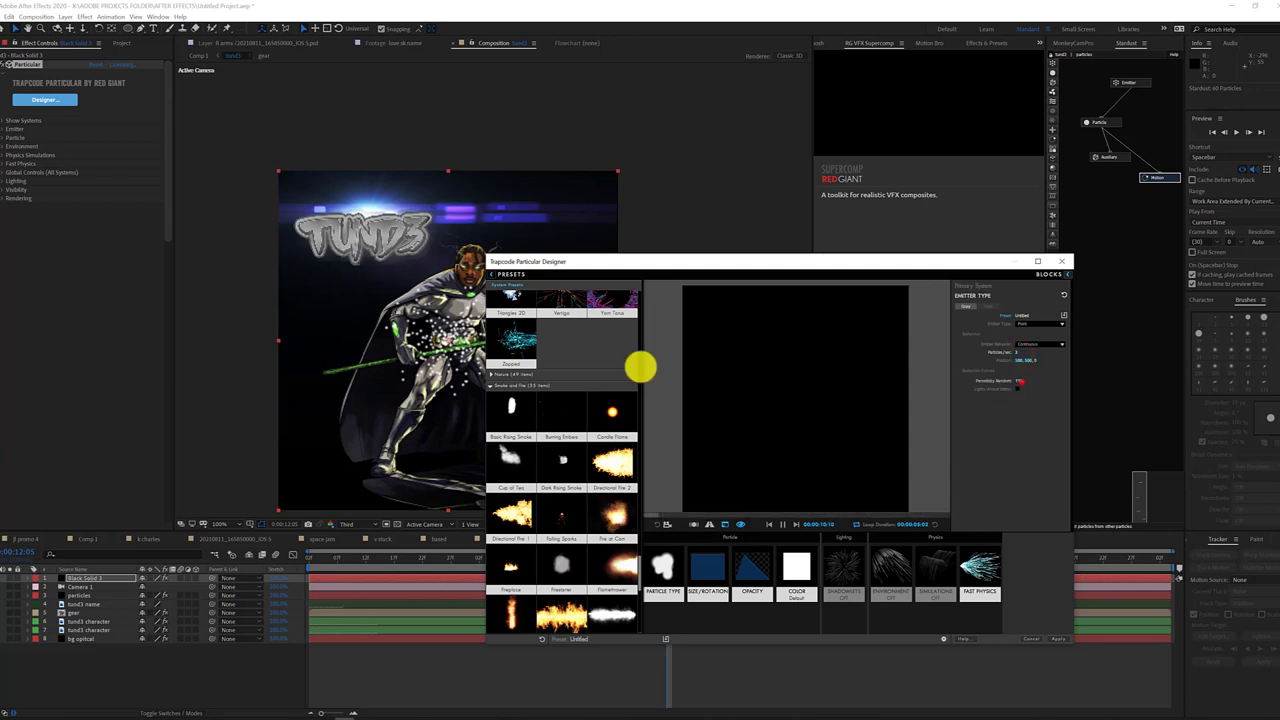
click(1060, 324)
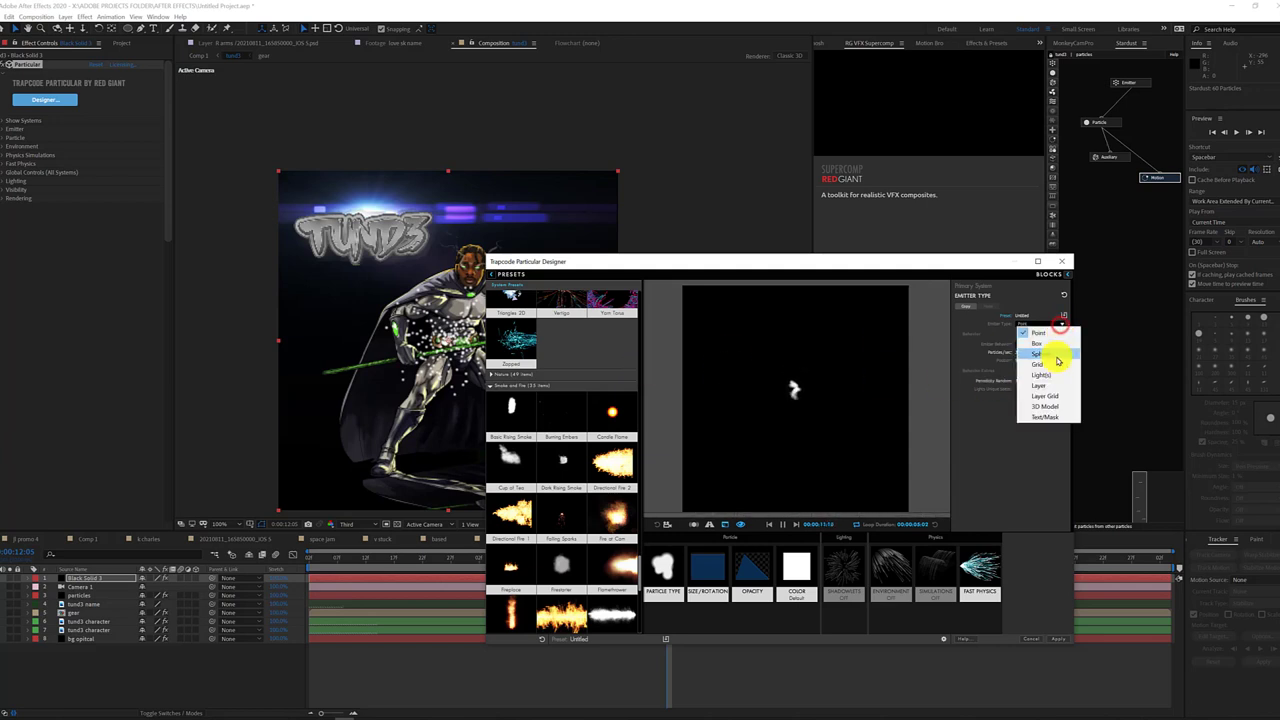
click(1040, 354)
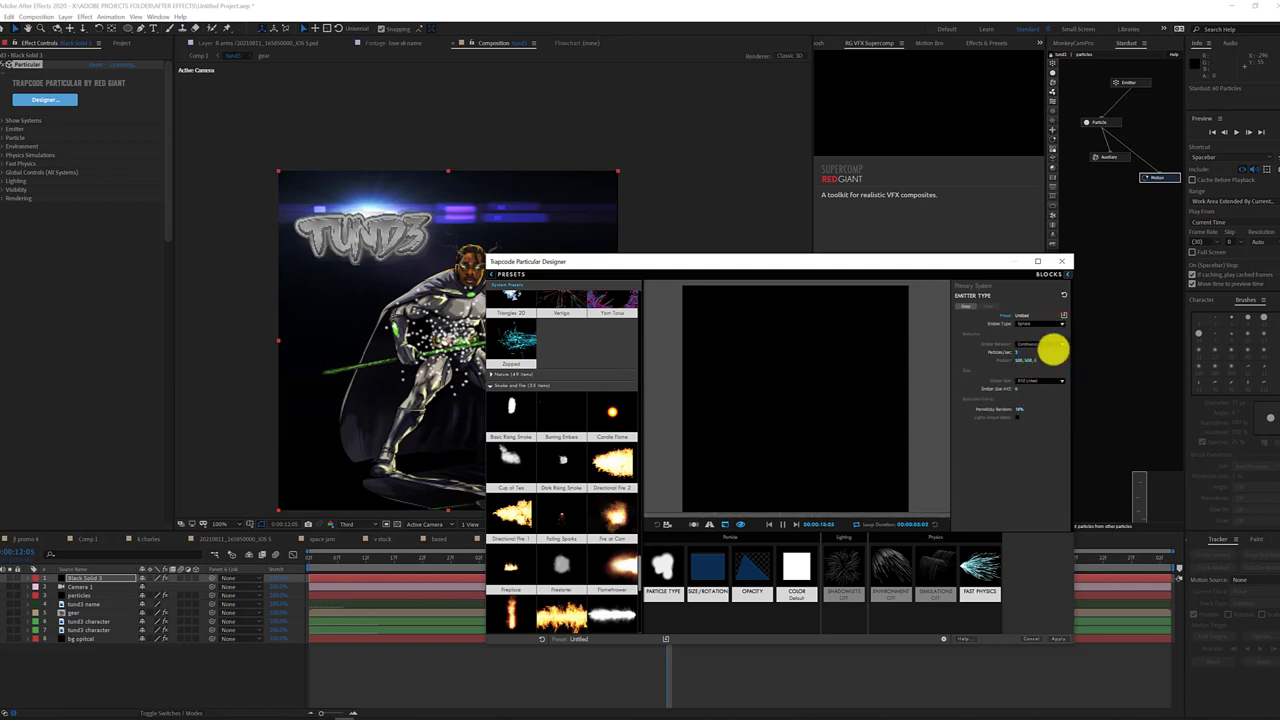
click(1060, 344)
click(1061, 337)
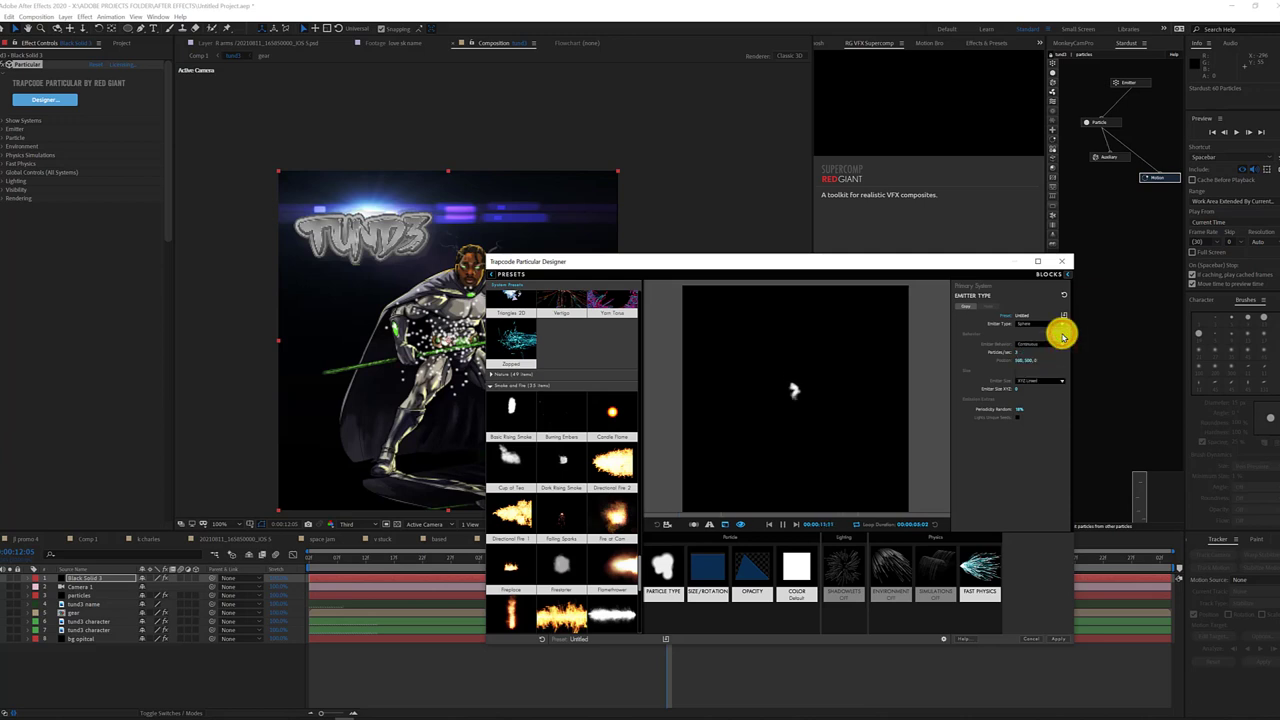
Make the particles grey and apply the smoke settings to the layer
click(797, 570)
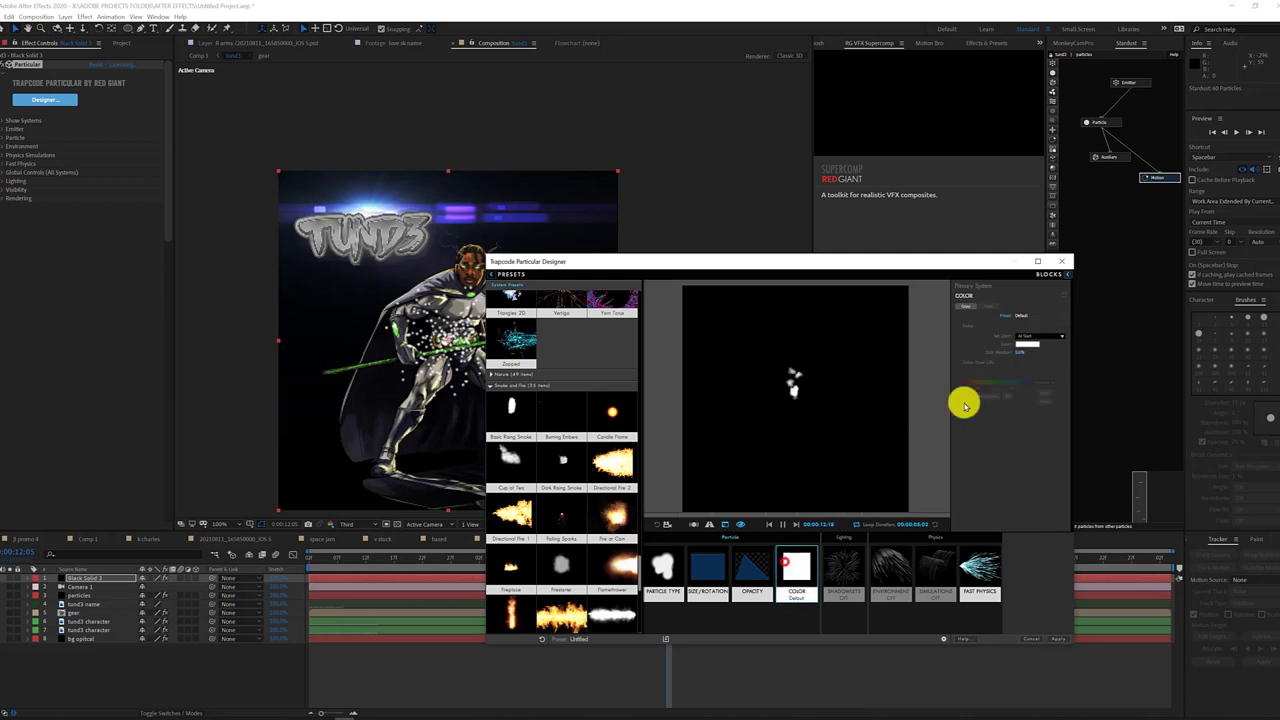
click(1030, 344)
click(710, 451)
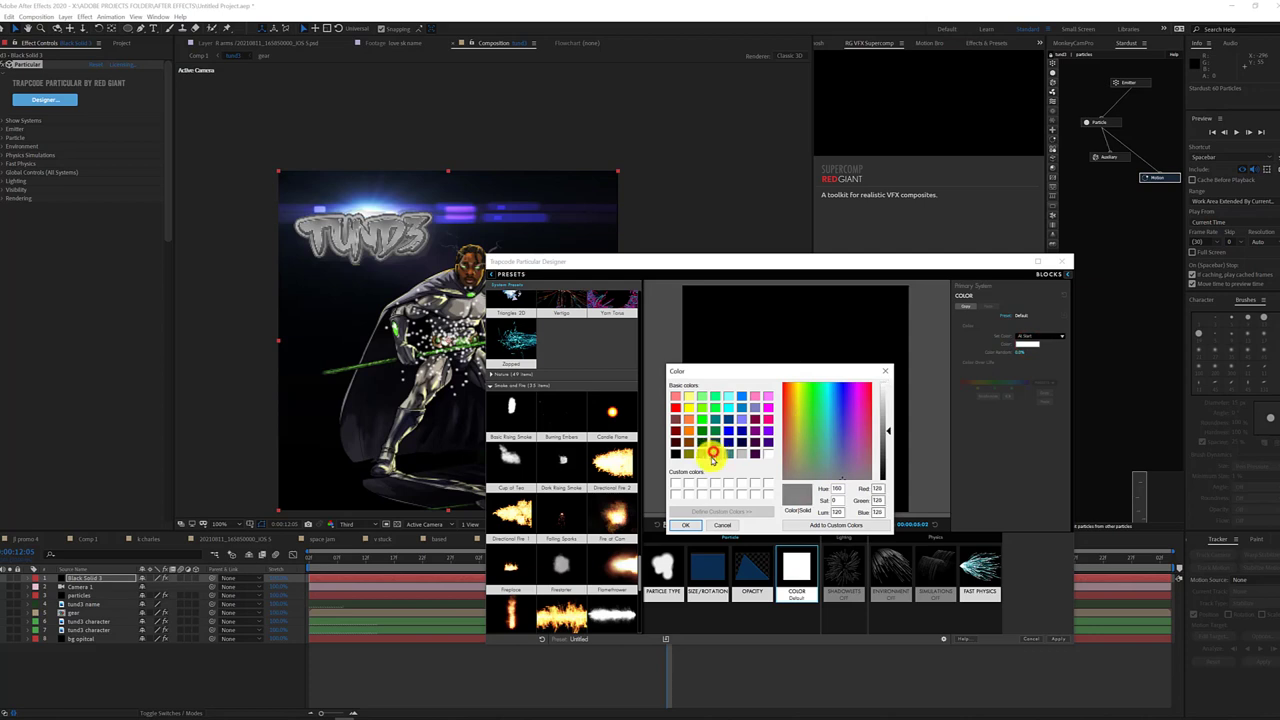
click(685, 525)
click(1067, 273)
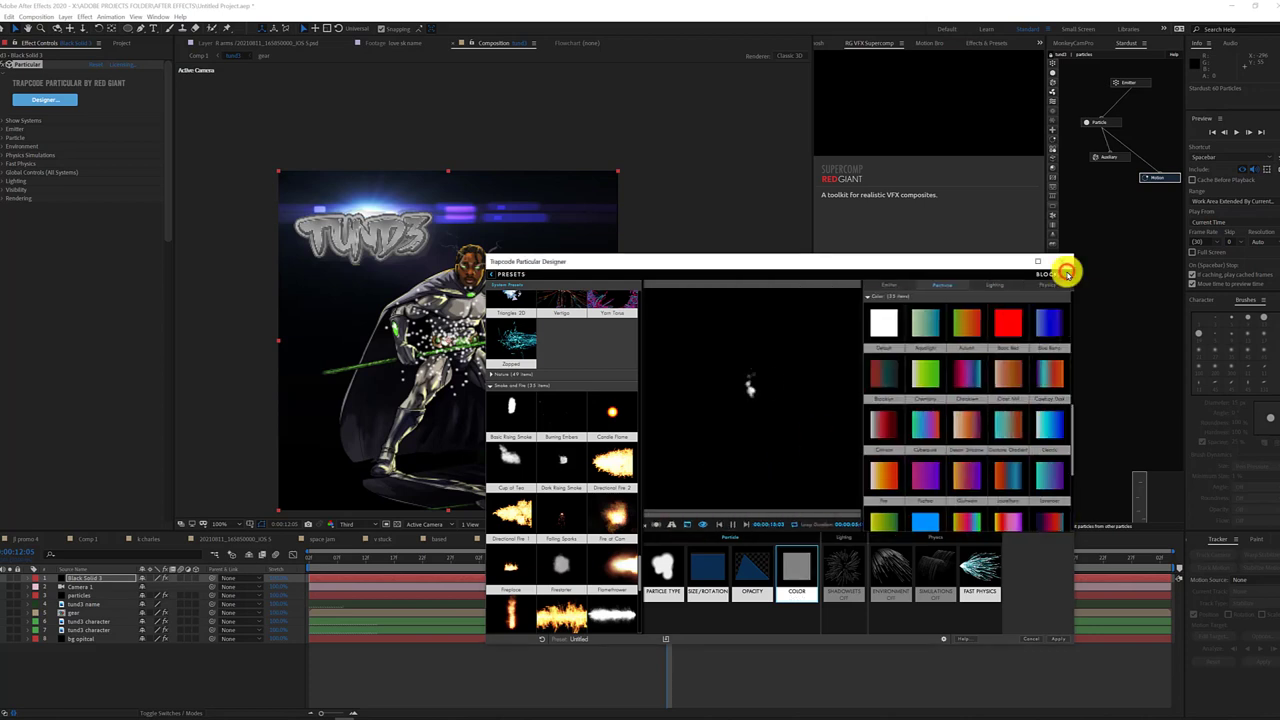
click(1067, 275)
click(1058, 638)
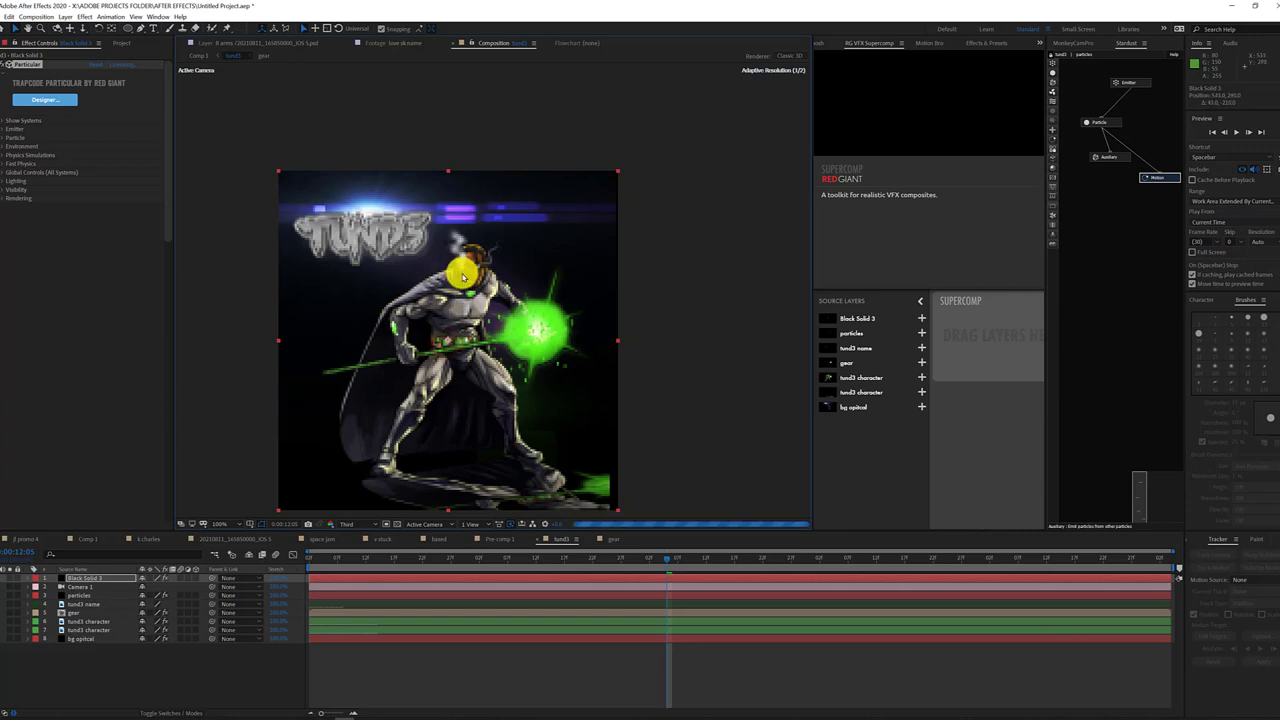
Rename the Black Solid 3 particle layer to 'eye smoke'
scroll(474, 281, down, 2)
scroll(474, 281, up, 6)
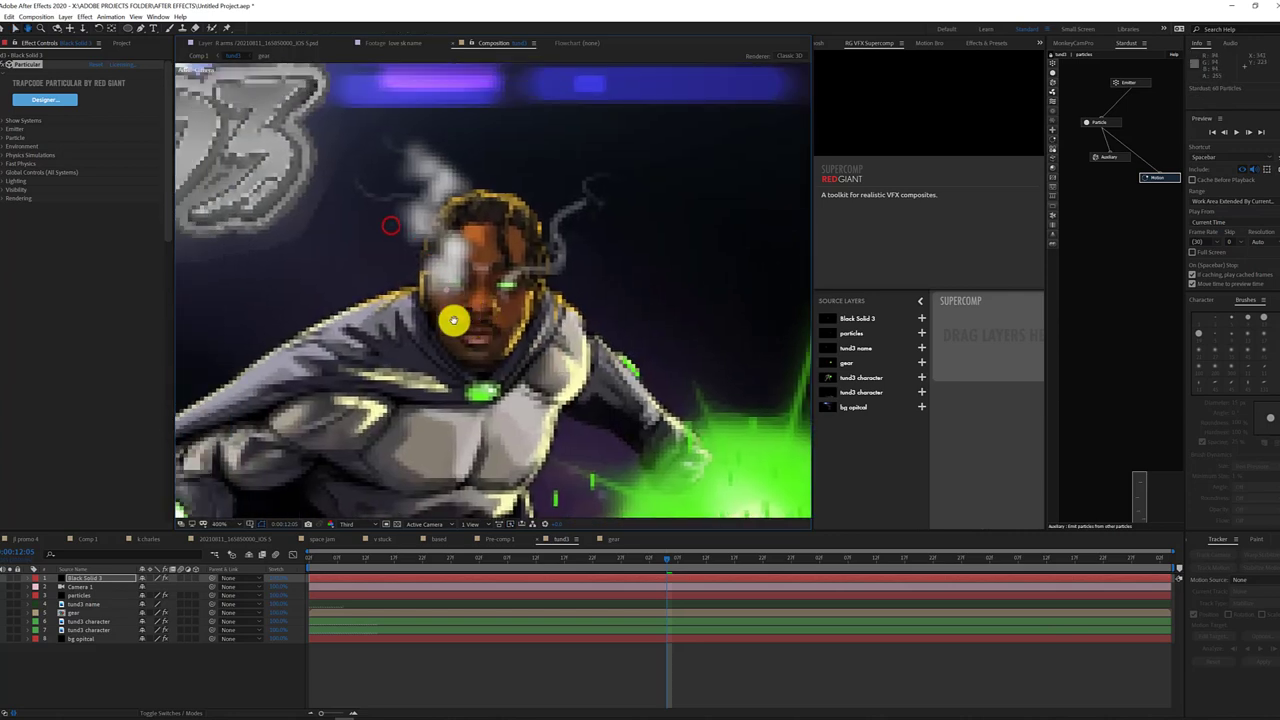
click(105, 578)
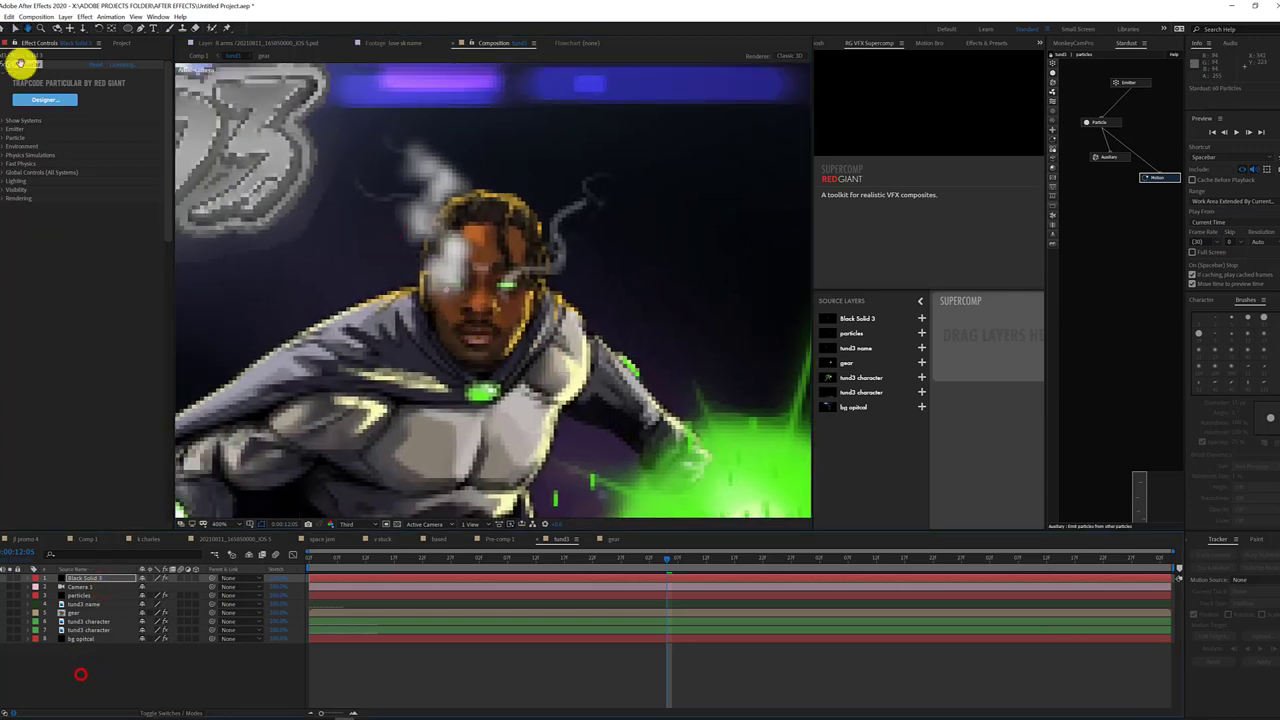
click(108, 578)
text(eye smoke)
key(Return)
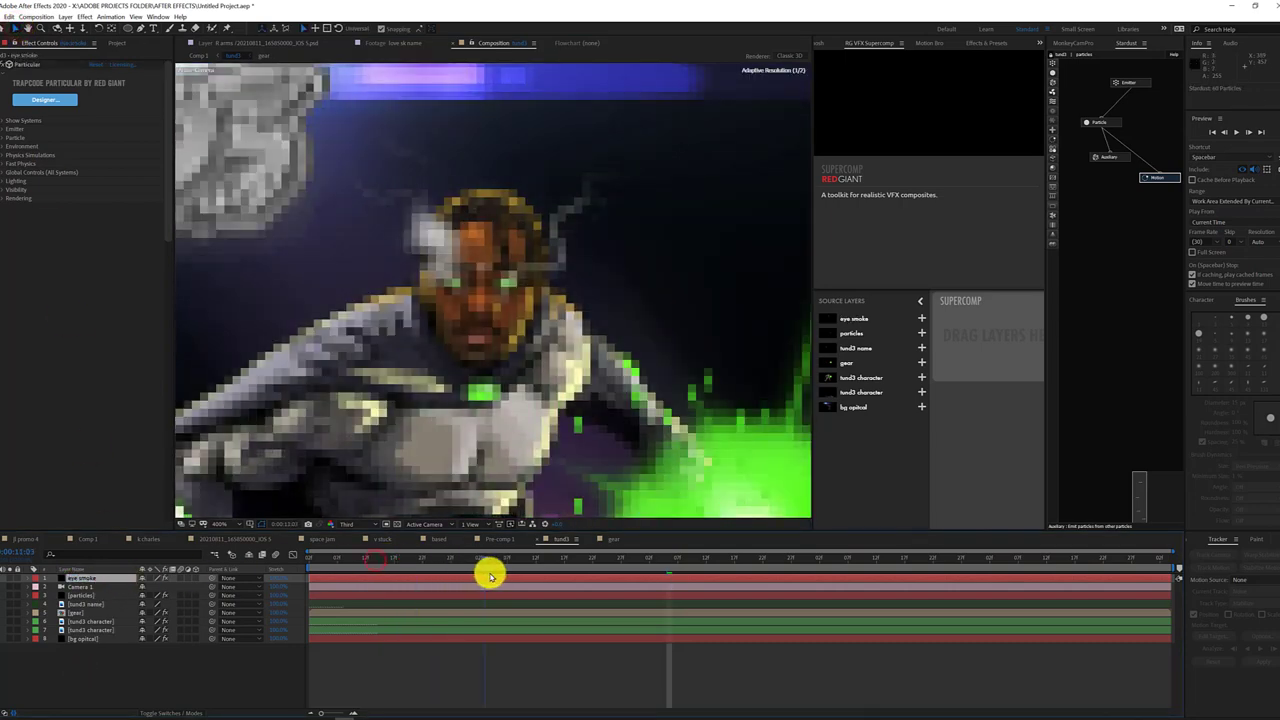
At a later frame, draw an elliptical mask over the left eye and set it to Intersect
drag(617, 560, 914, 569)
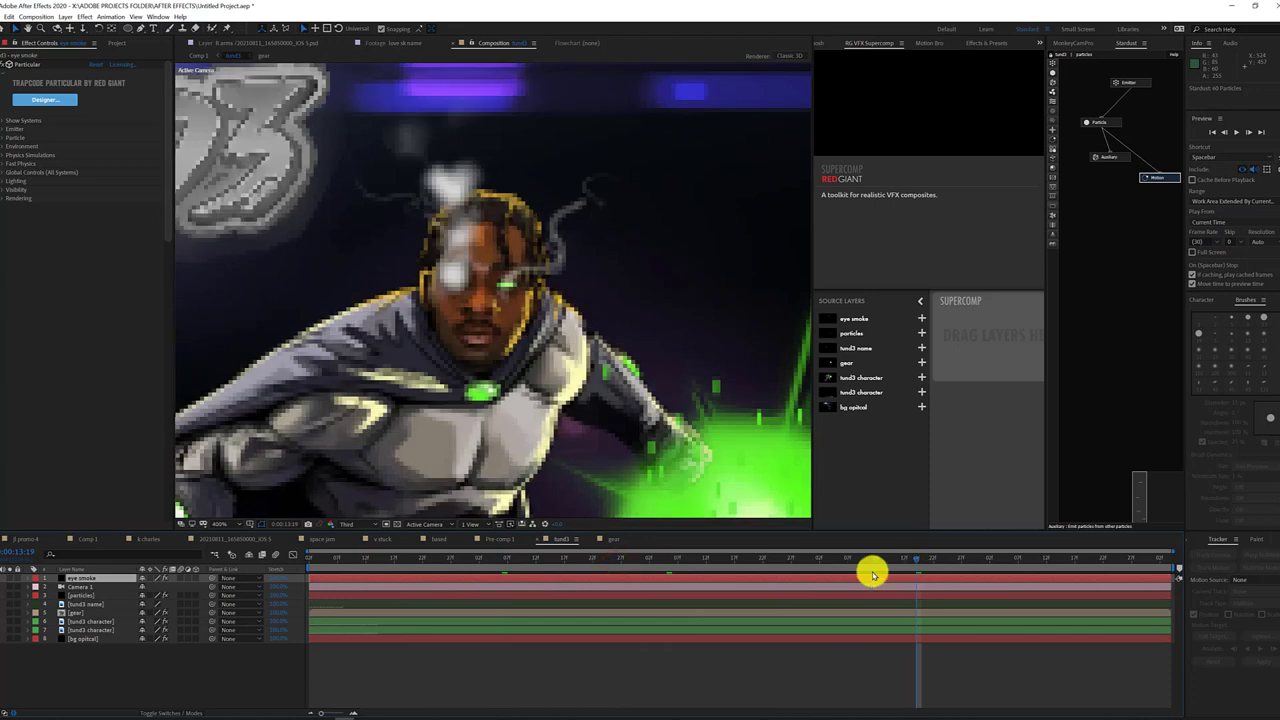
click(88, 580)
click(128, 27)
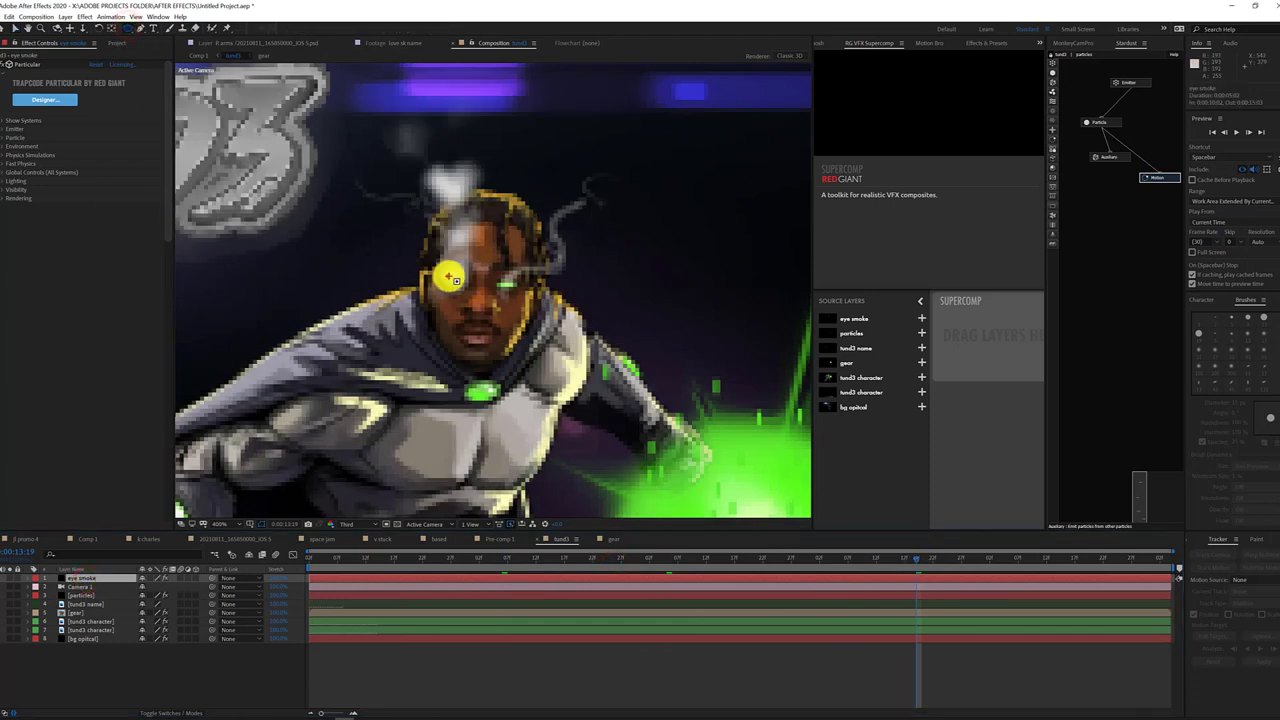
click(468, 287)
click(150, 595)
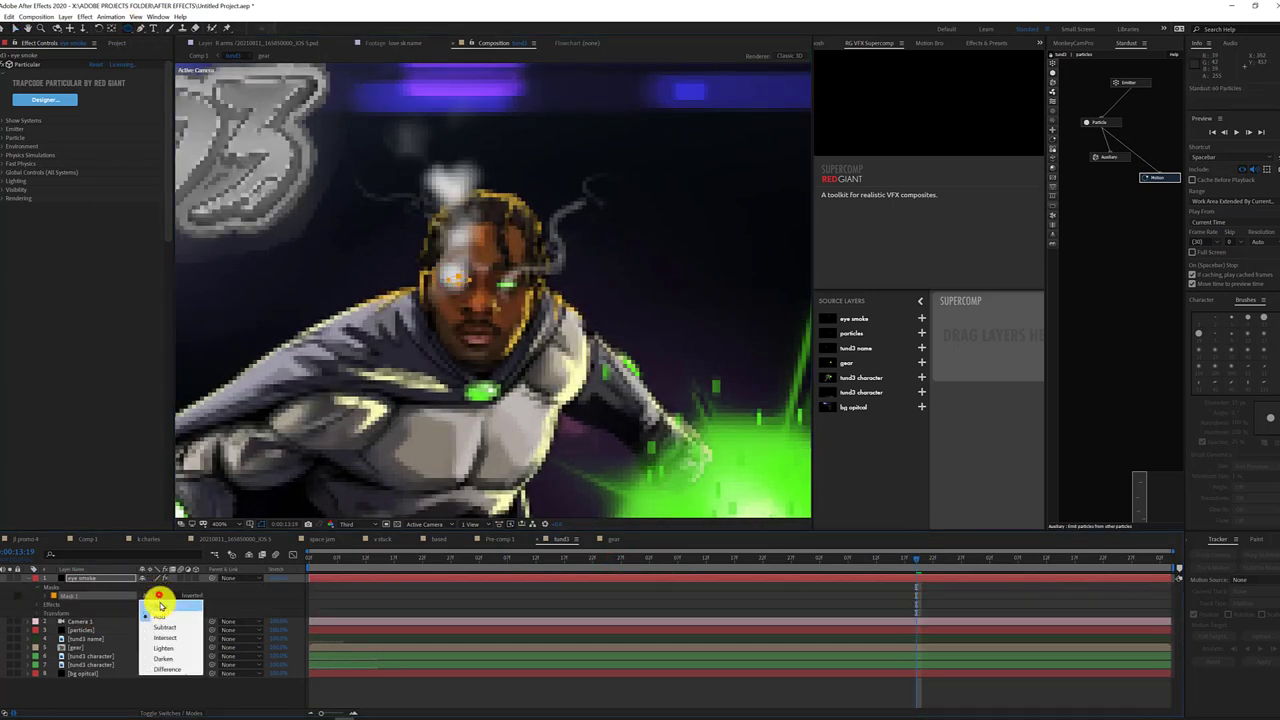
click(160, 611)
scroll(455, 278, up, 3)
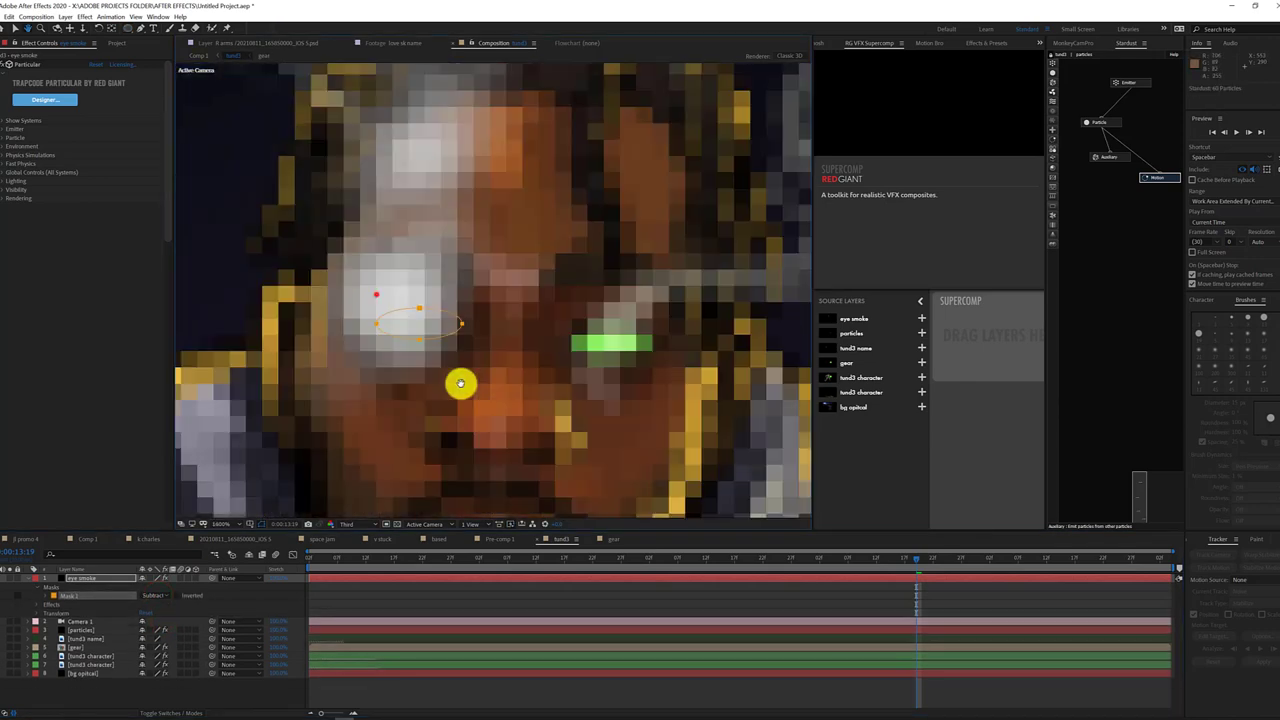
scroll(460, 383, up, 2)
click(166, 596)
click(176, 638)
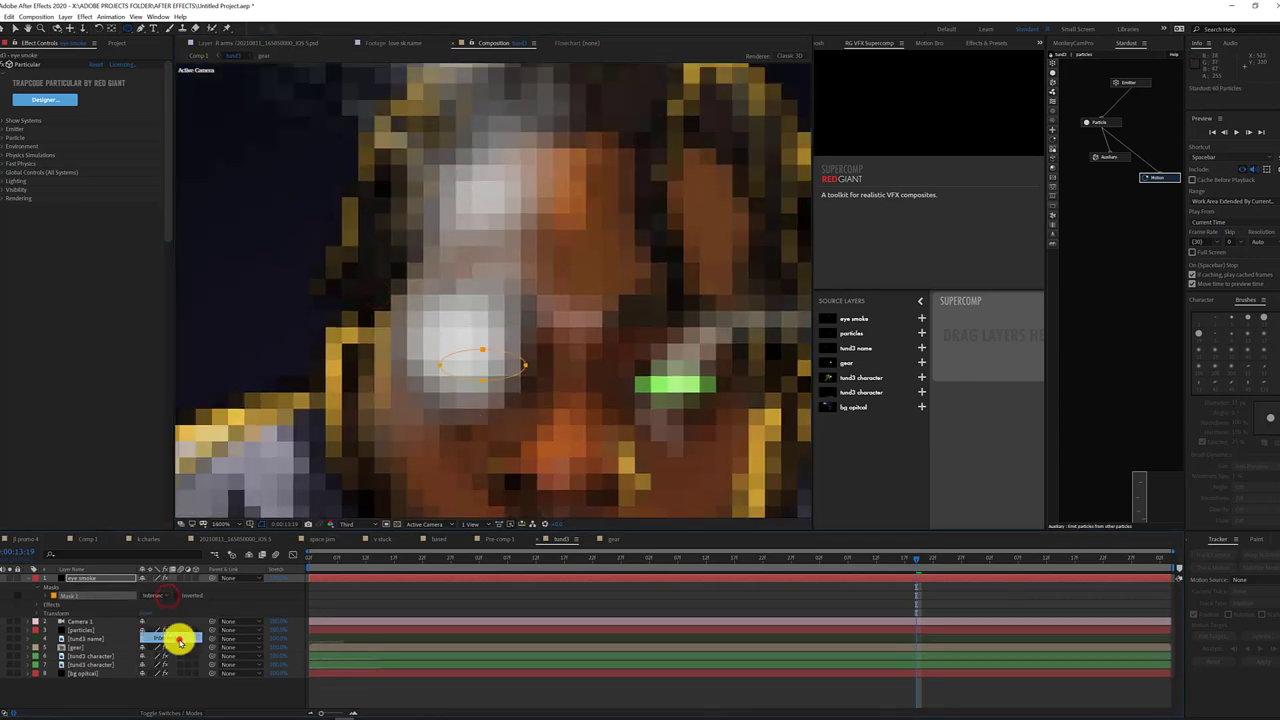
click(166, 595)
click(177, 597)
Delete Mask 1 from eye smoke and scrub to preview the unmasked smoke
click(98, 580)
click(91, 596)
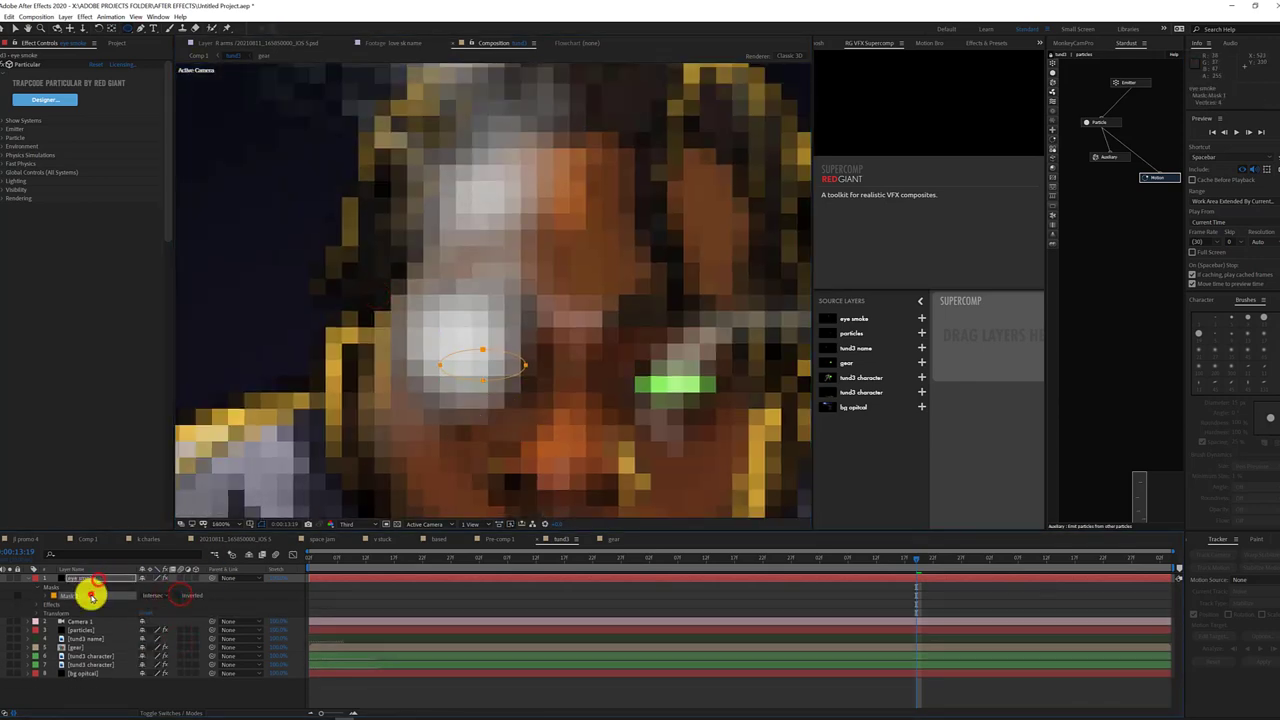
key(Delete)
scroll(482, 371, down, 2)
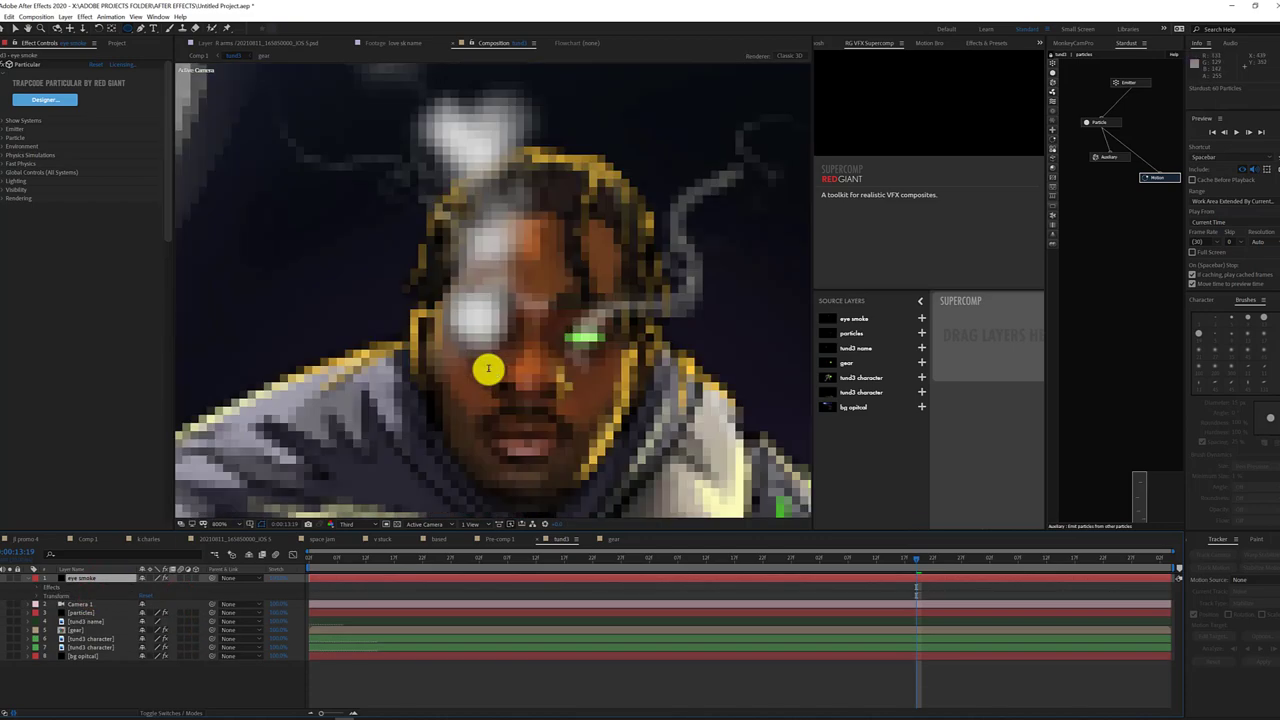
scroll(471, 294, up, 2)
scroll(571, 403, up, 1)
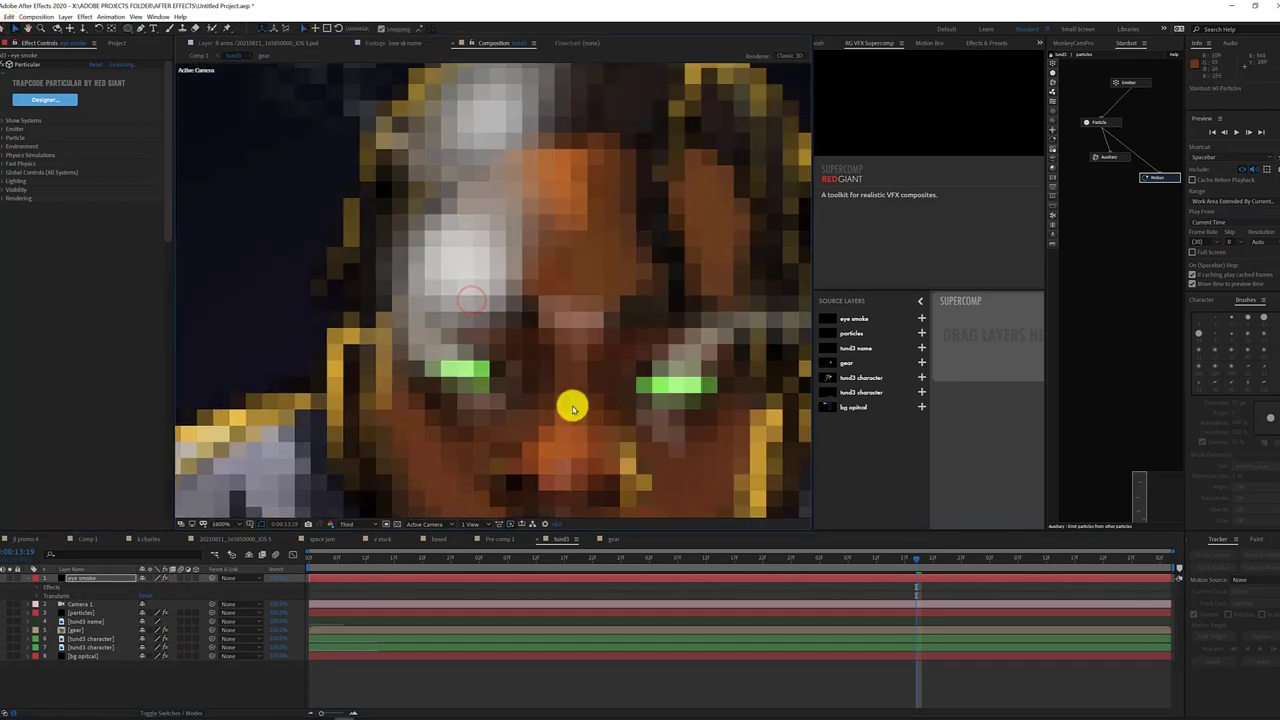
scroll(520, 443, down, 5)
drag(314, 557, 593, 547)
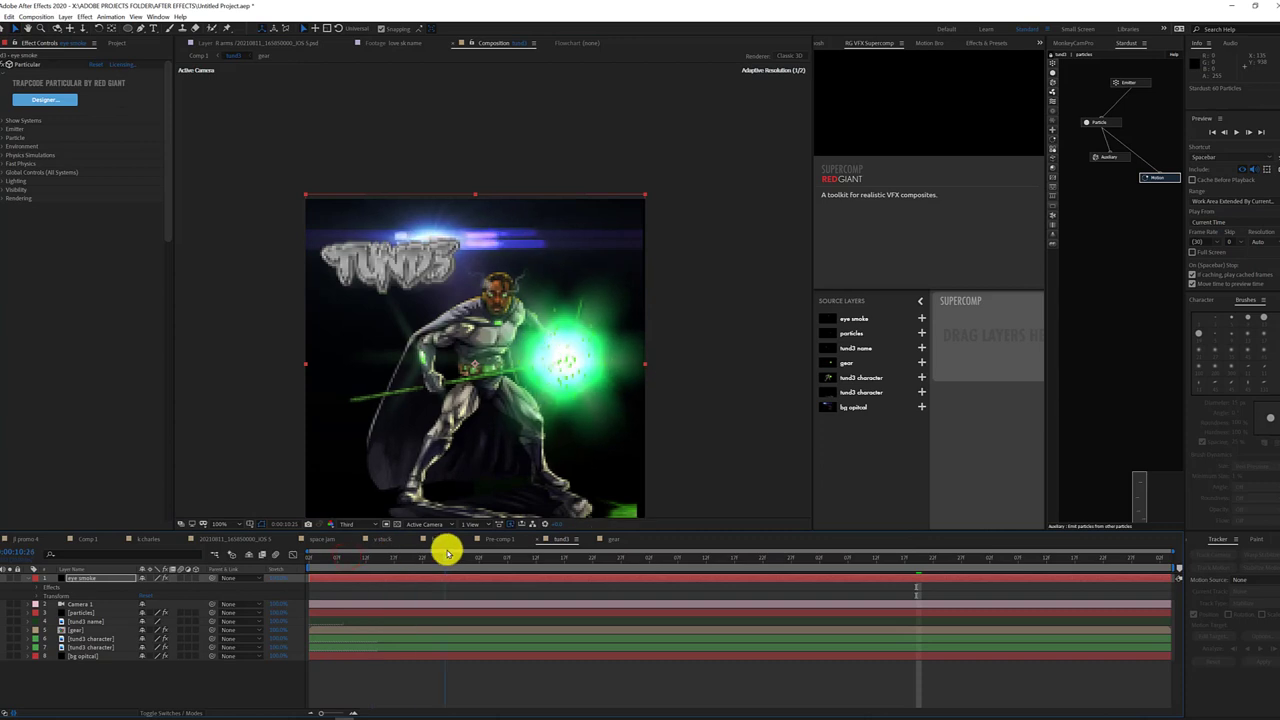
Duplicate eye smoke, shift the copy right and rotate it clockwise over the other eye
click(655, 549)
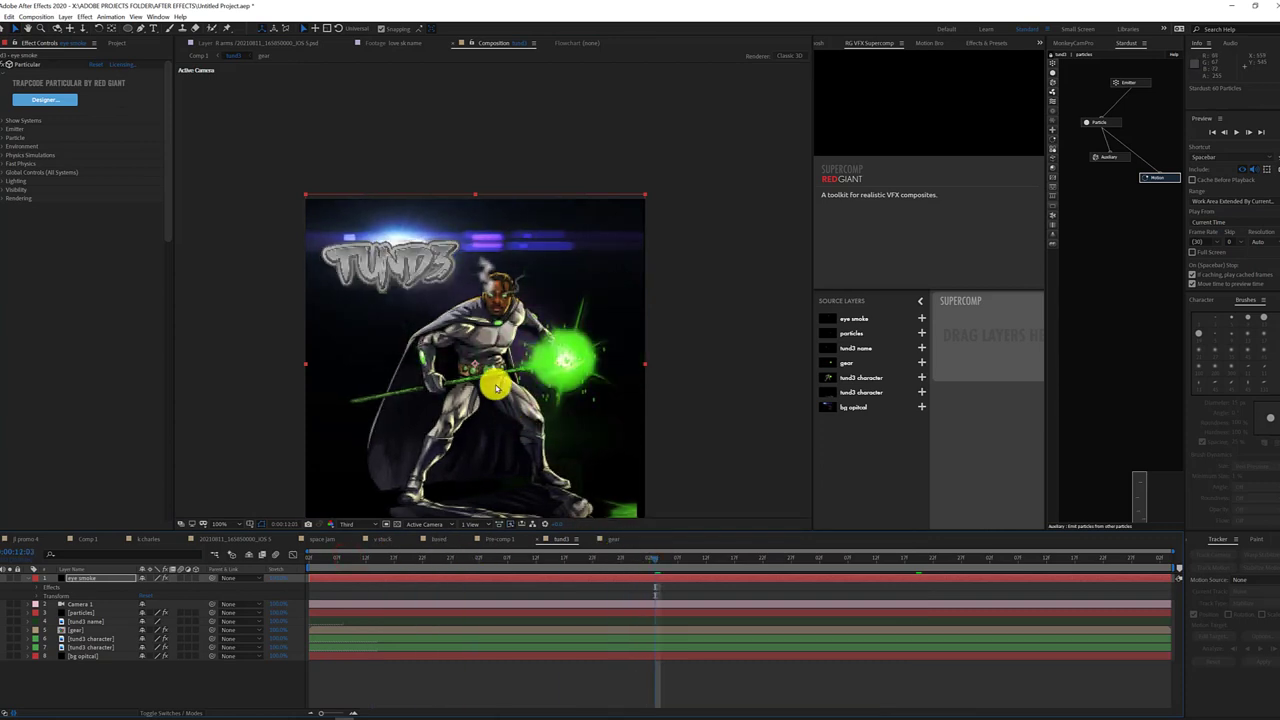
key(ctrl+d)
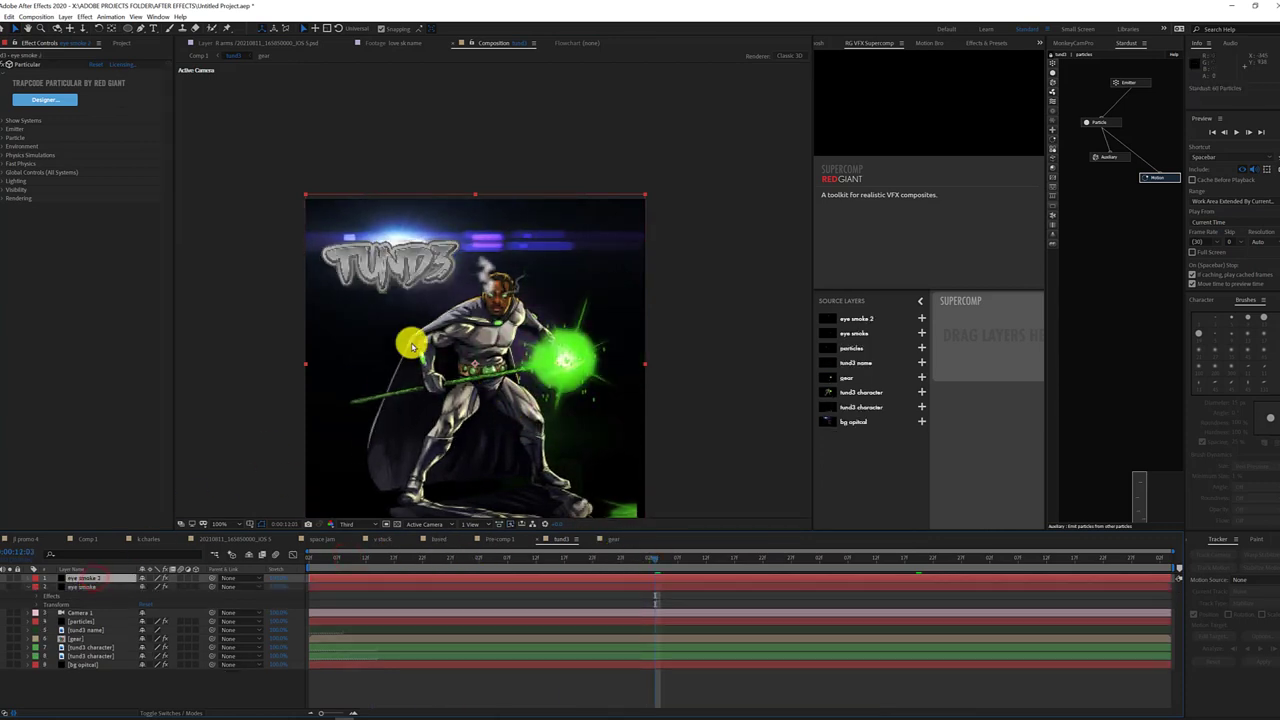
drag(486, 289, 511, 289)
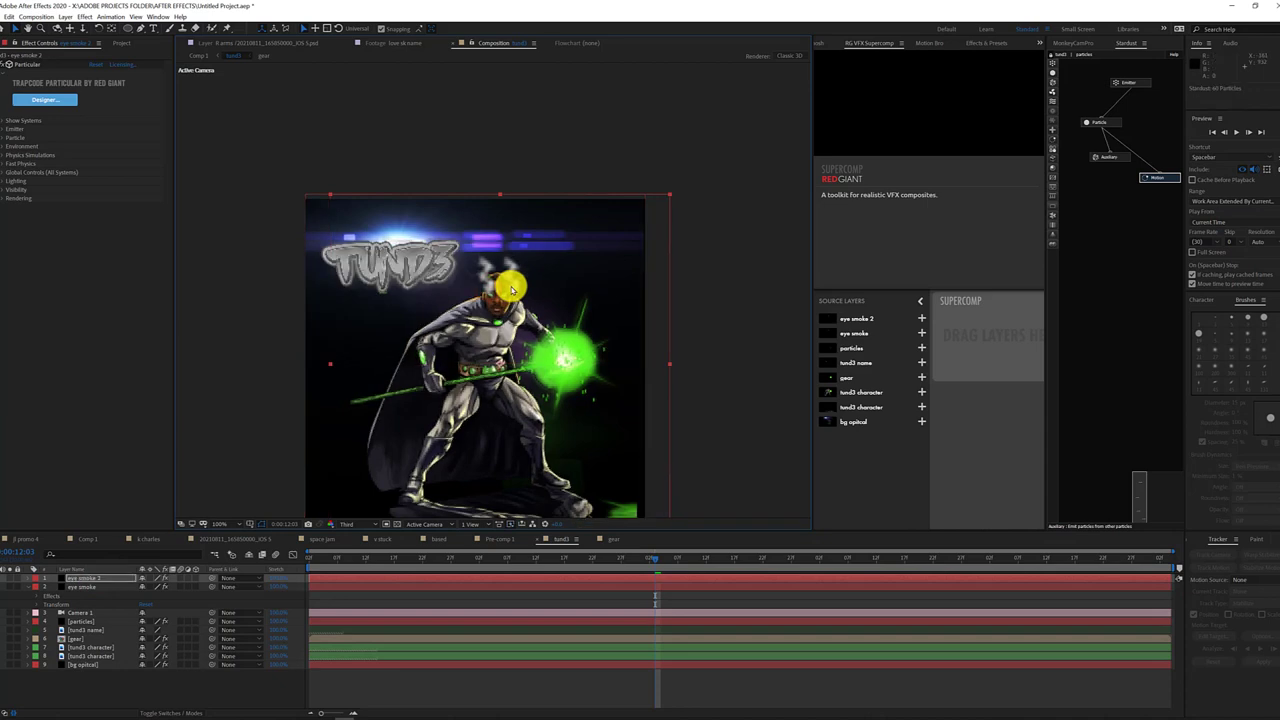
key(r)
drag(480, 440, 583, 395)
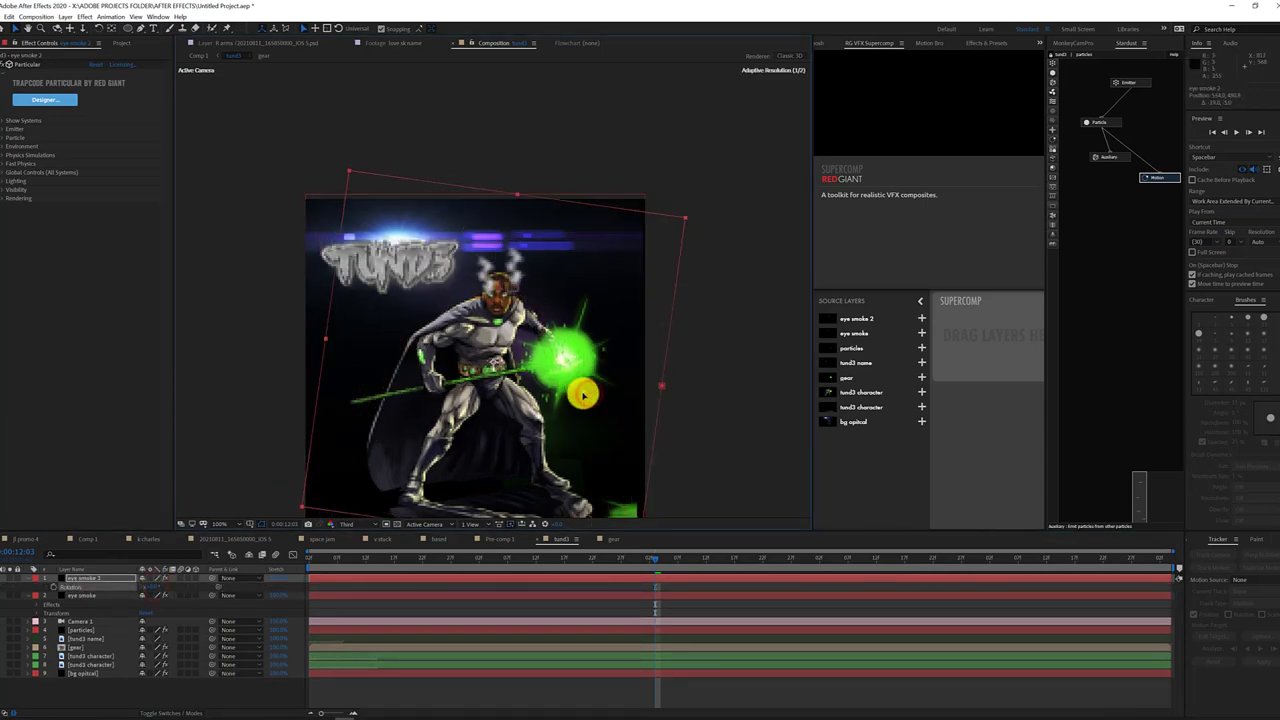
Scrub from 0:00:13:02 to 0:00:14:05 to check both smoke plumes
click(503, 557)
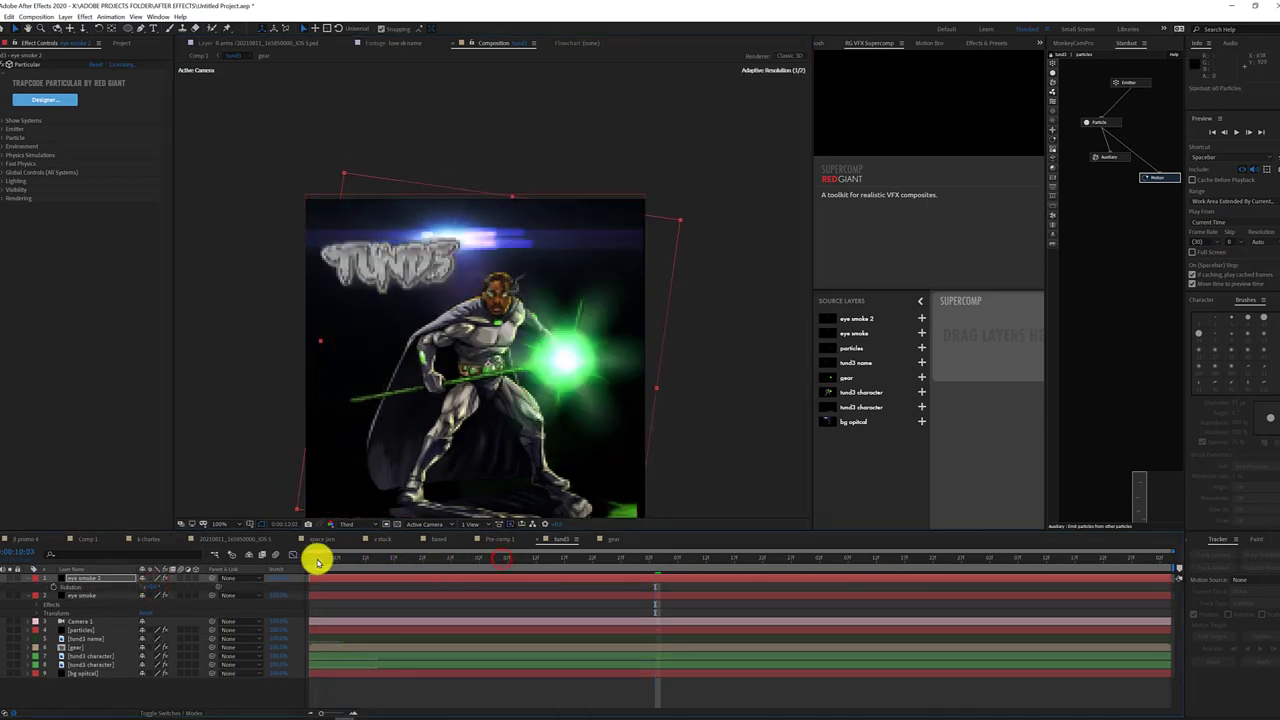
drag(317, 562, 837, 562)
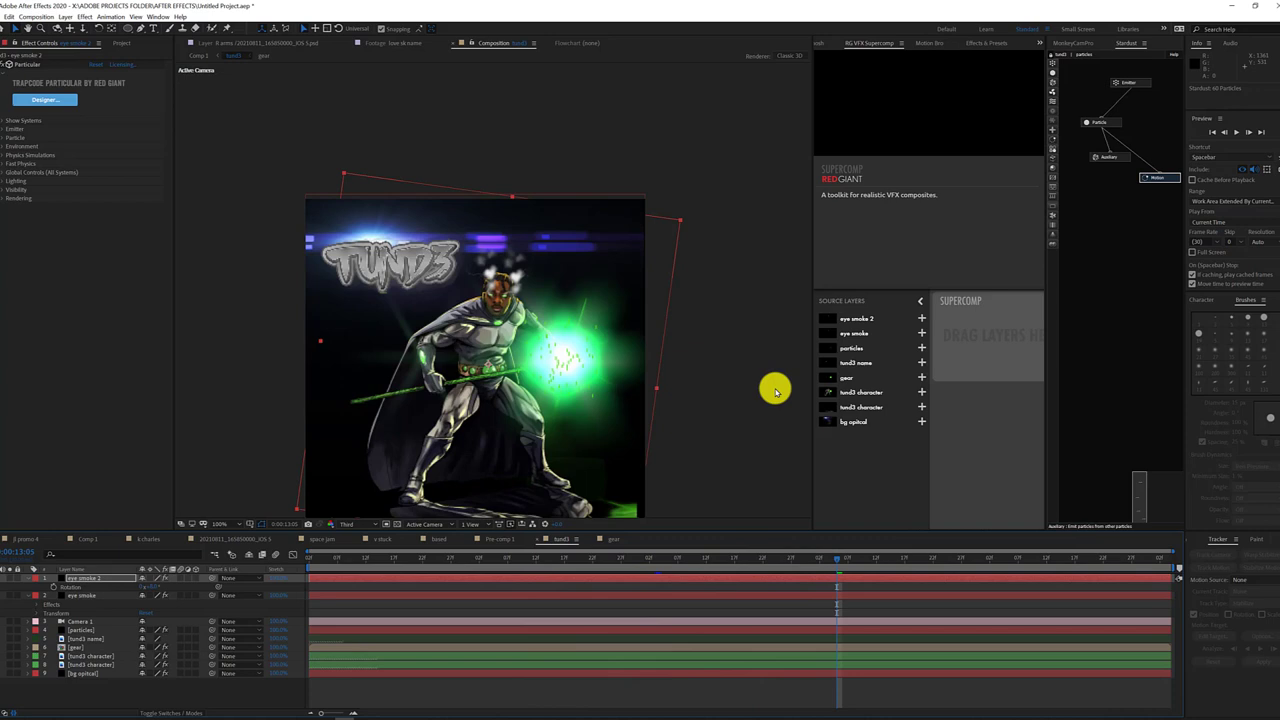
drag(838, 560, 1007, 557)
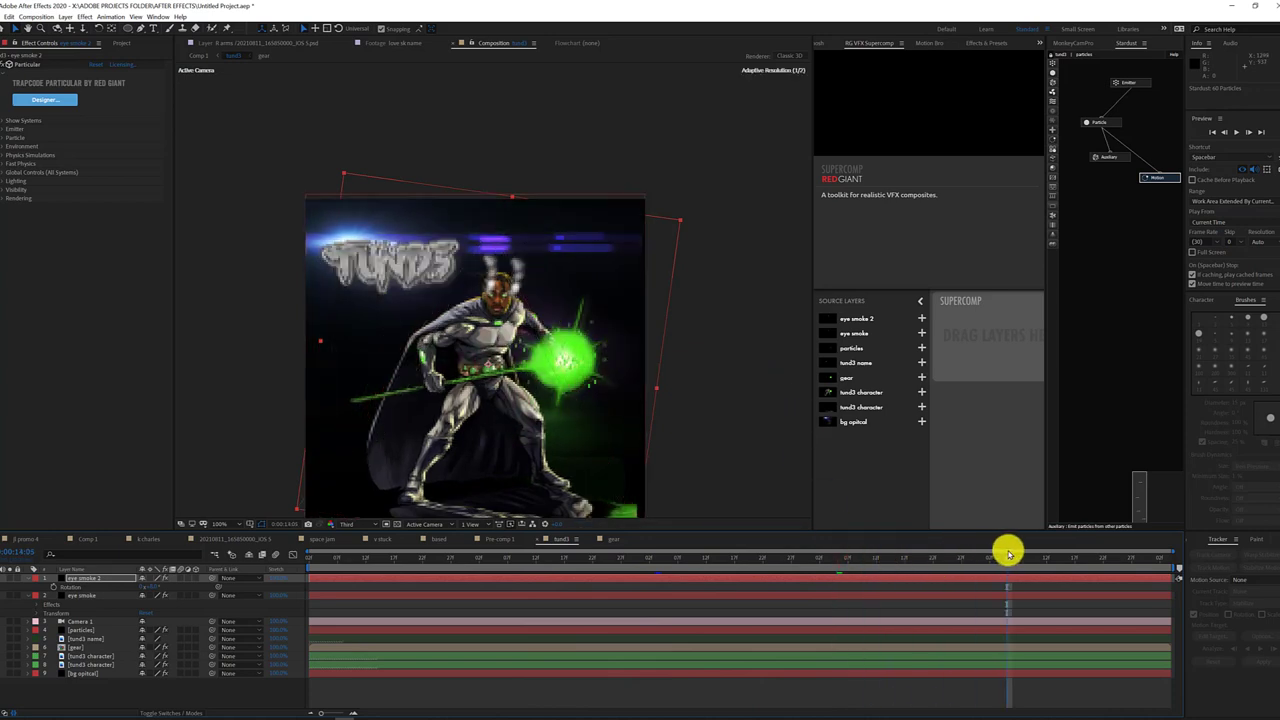
scroll(495, 340, up, 2)
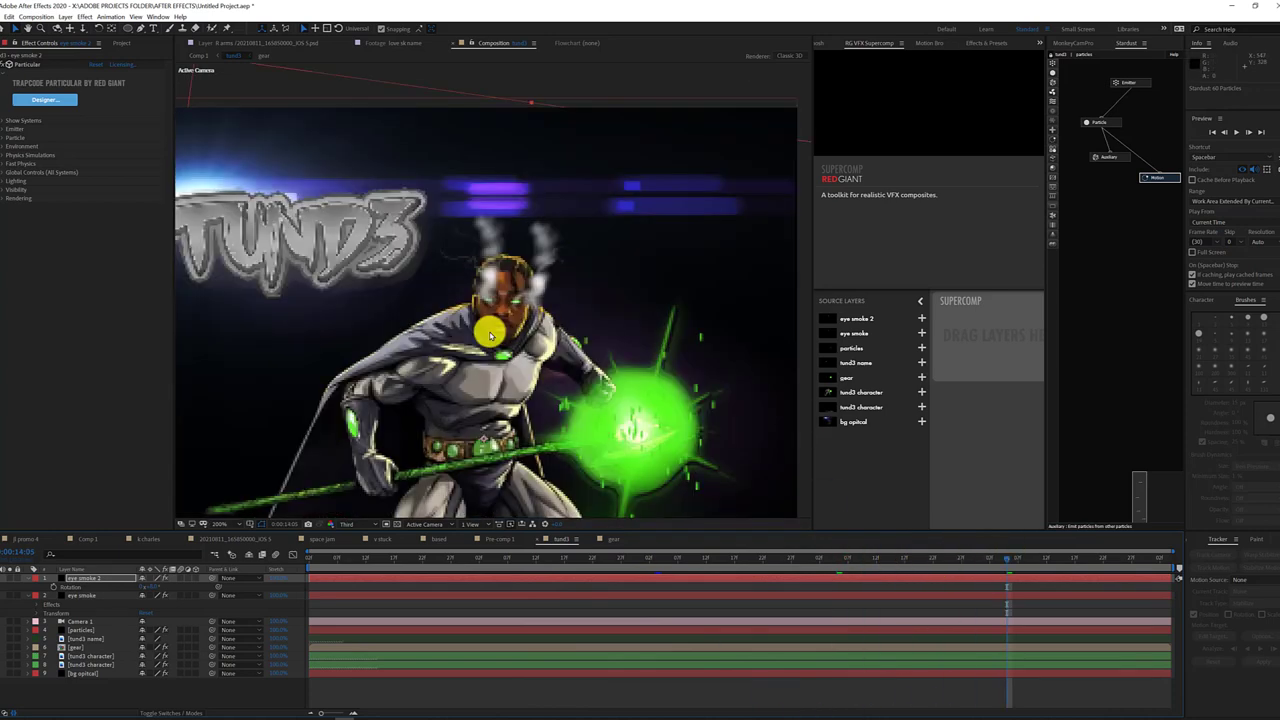
scroll(489, 333, up, 2)
Pre-compose the eye smoke 2 and eye smoke layers
right_click(97, 581)
click(143, 523)
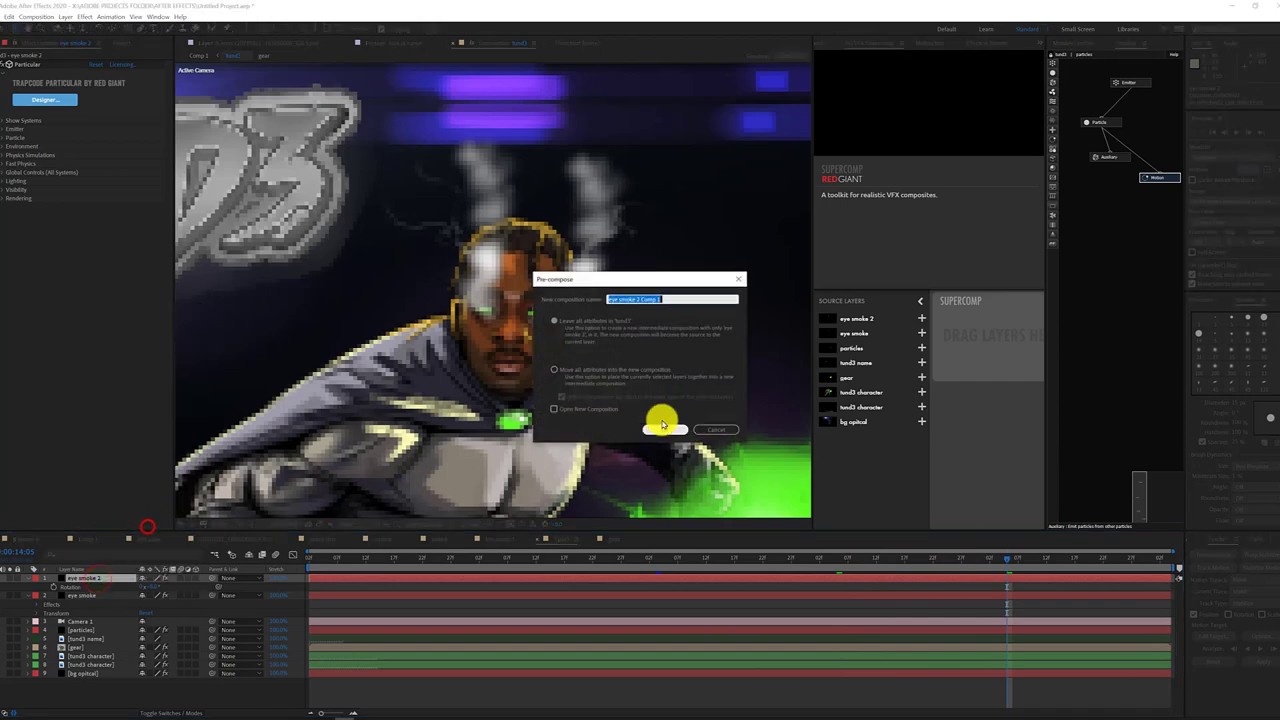
click(661, 424)
right_click(102, 583)
click(162, 529)
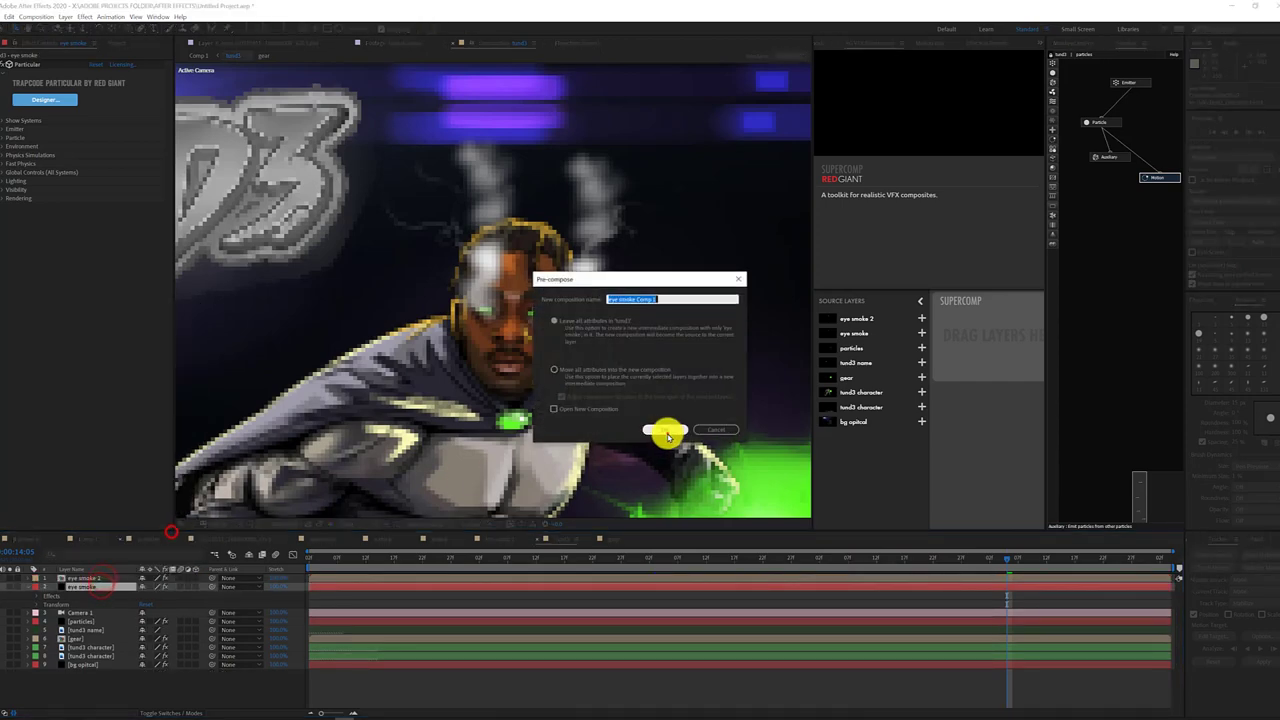
click(666, 432)
Draw ellipse masks around the left and right eyes, setting Mask 1 to Subtract
scroll(490, 314, up, 2)
click(125, 29)
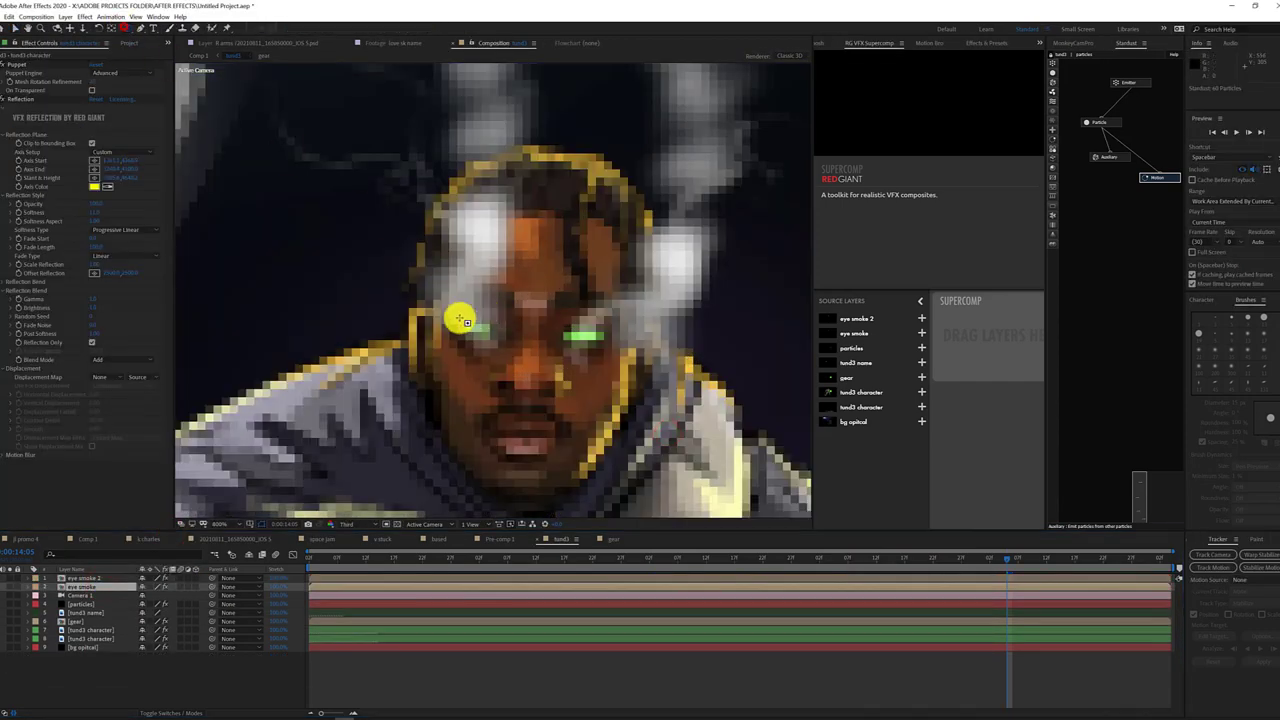
drag(470, 323, 494, 350)
drag(562, 325, 616, 349)
click(148, 604)
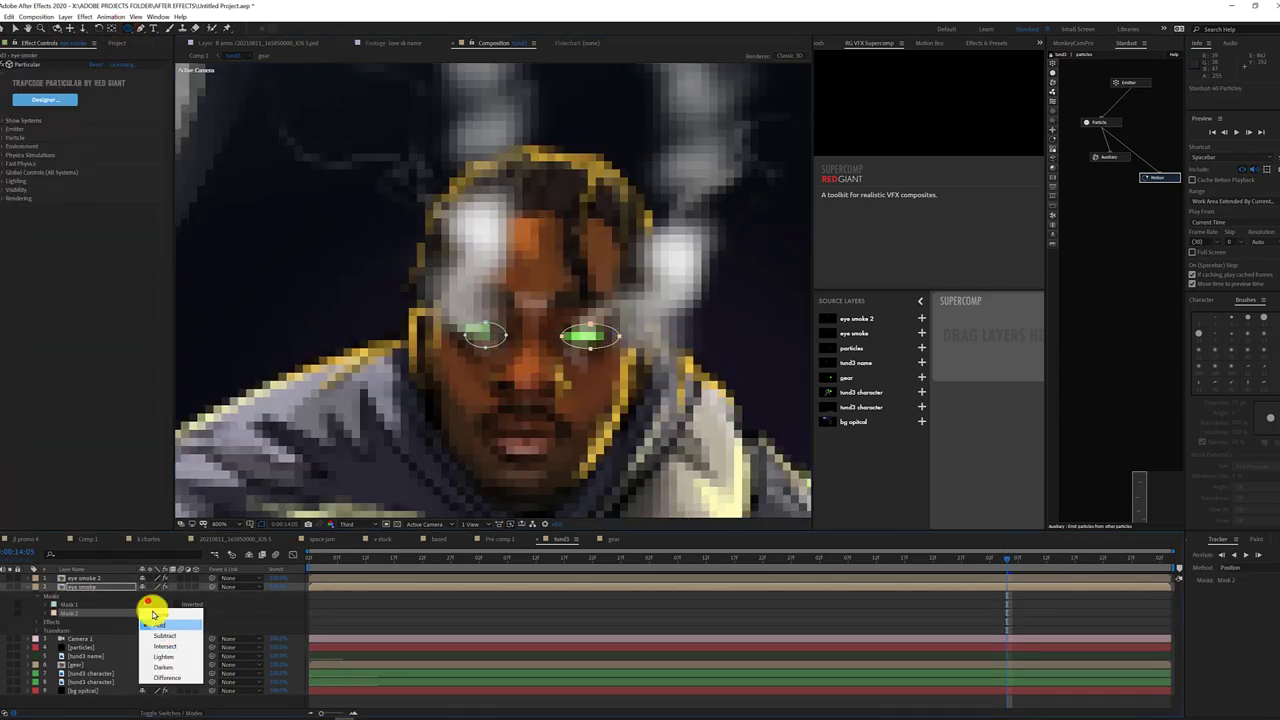
click(160, 632)
click(224, 26)
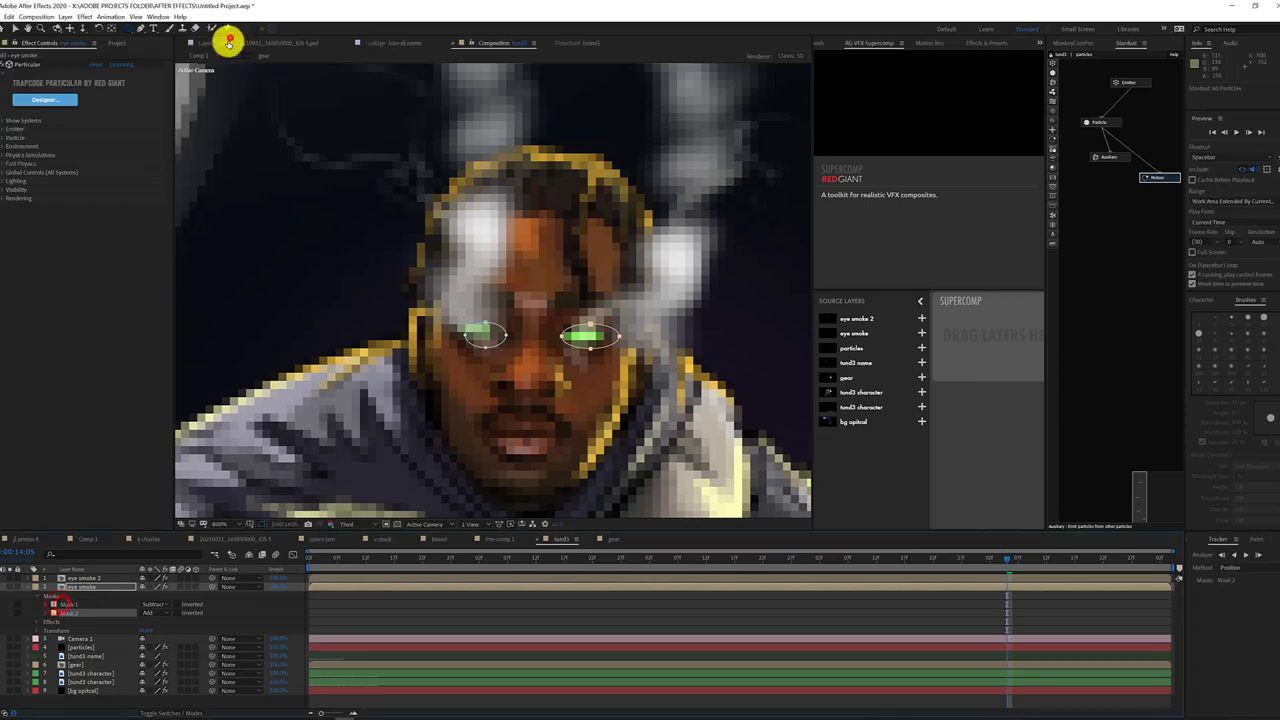
click(88, 605)
key(Delete)
Set eye smoke to Lighten and eye smoke 2 to Add, after trying Soft Light and Overlay
scroll(463, 405, down, 2)
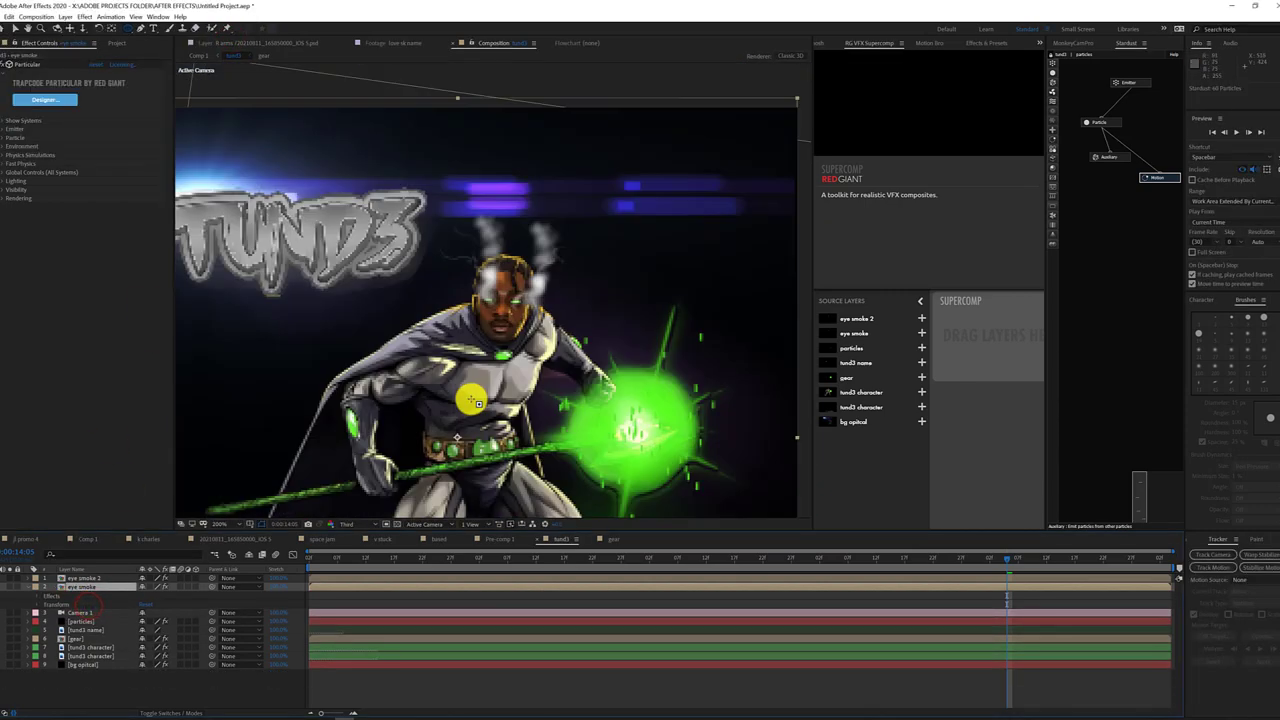
scroll(468, 400, up, 1)
key(t)
click(187, 712)
click(152, 587)
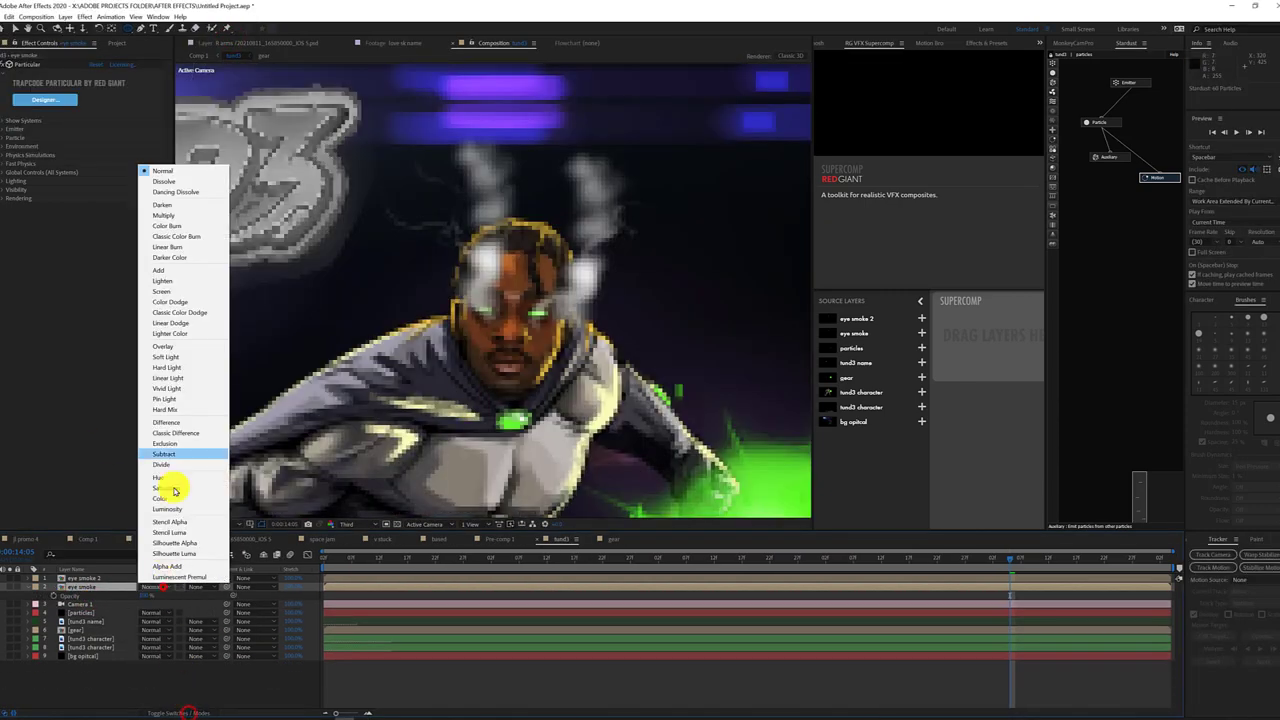
click(194, 285)
click(152, 578)
click(170, 348)
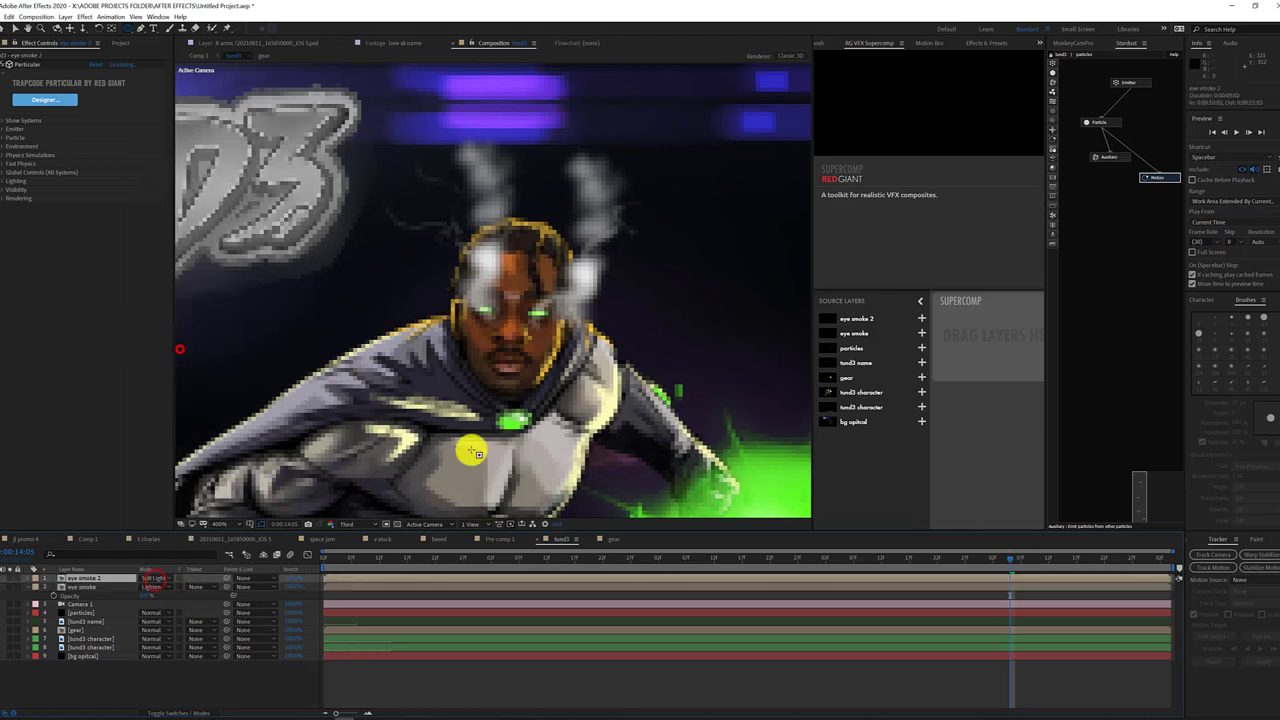
click(152, 578)
click(185, 366)
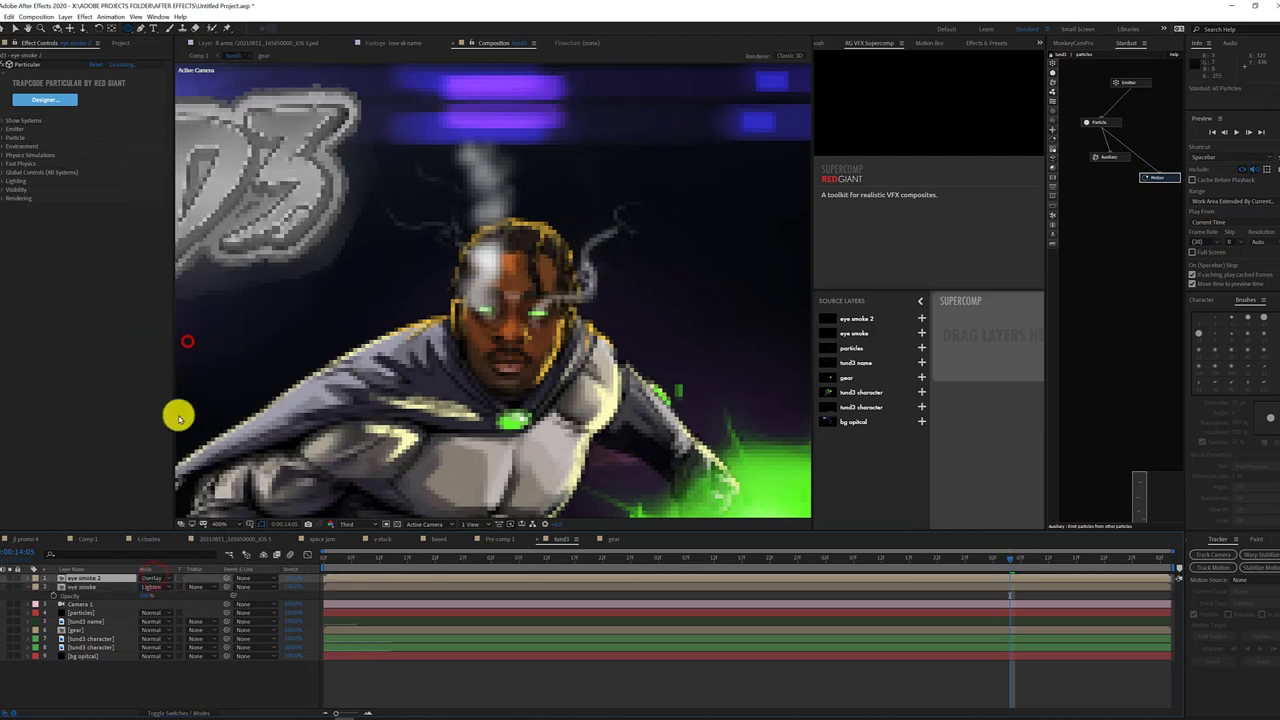
click(152, 578)
click(185, 261)
Preview the smoke at full resolution from 0:00:10:25 to 0:00:11:04, then deselect all layers
click(448, 556)
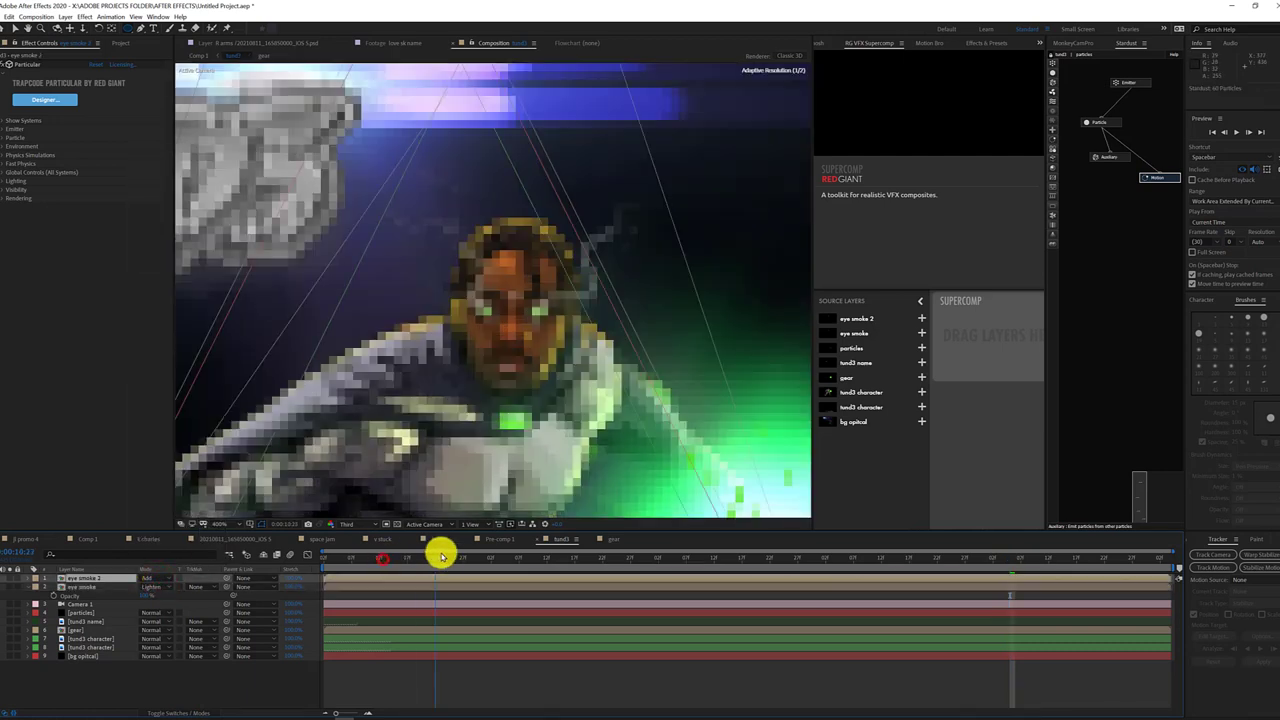
scroll(523, 446, down, 4)
click(358, 524)
click(365, 549)
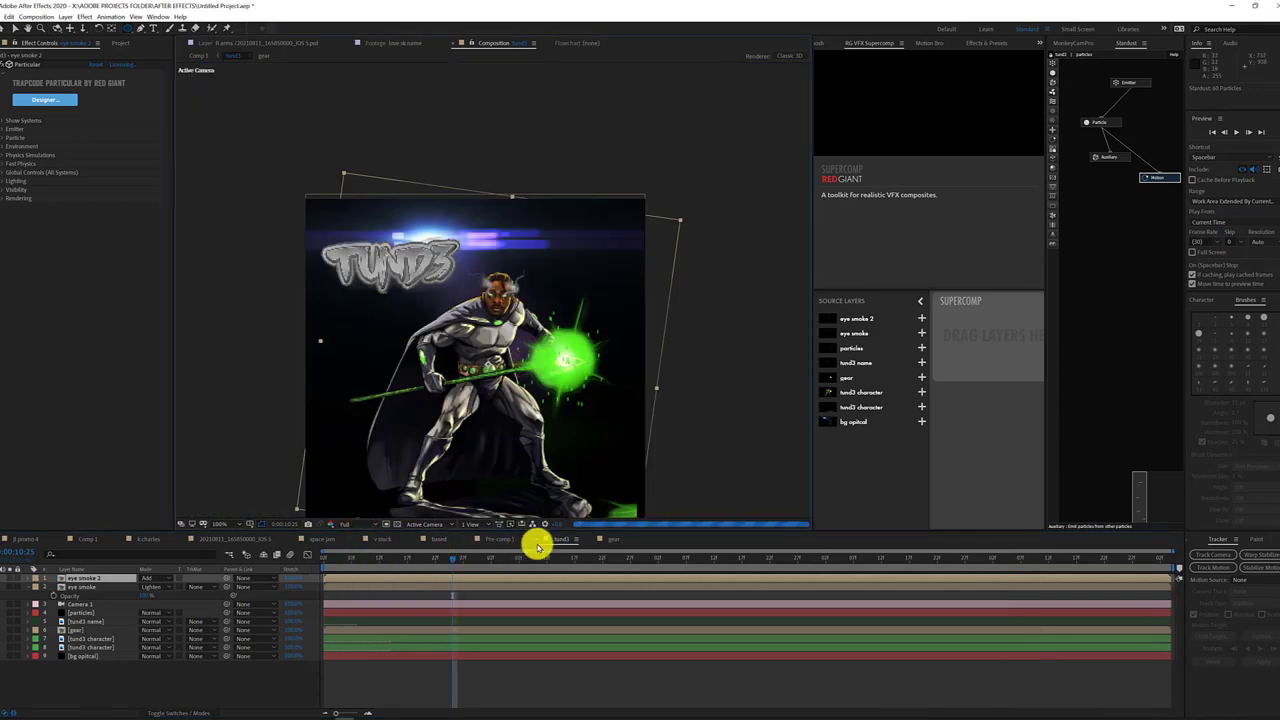
mouse_move(452, 559)
mouse_down()
mouse_move(502, 562)
mouse_move(574, 600)
mouse_up()
click(130, 693)
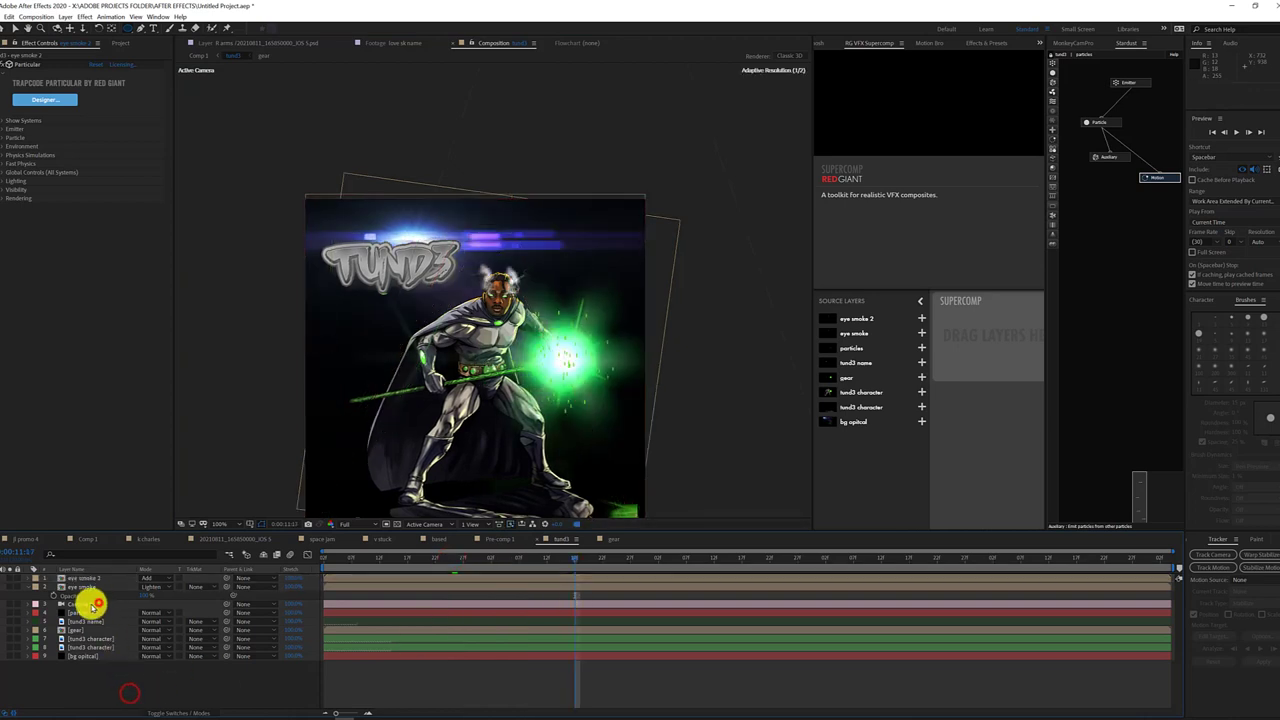
Drag Camera 1 to the top of the layer stack
click(92, 603)
click(57, 690)
click(65, 600)
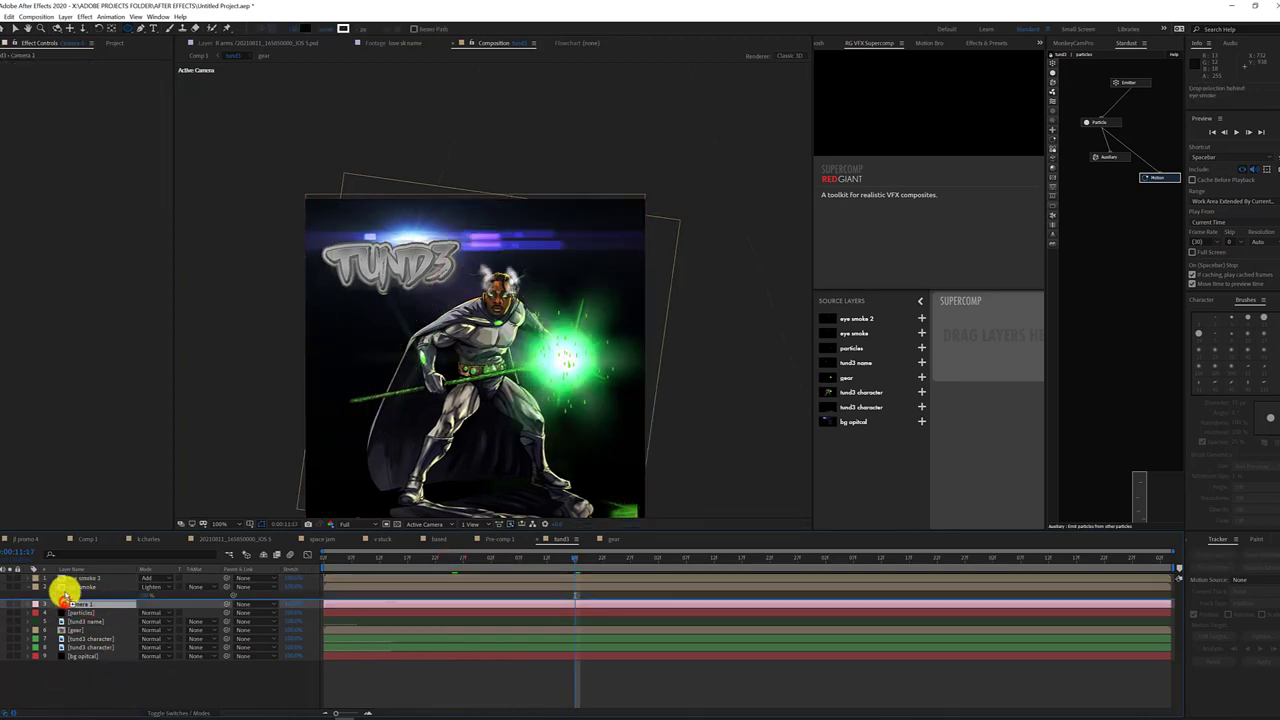
drag(65, 600, 65, 577)
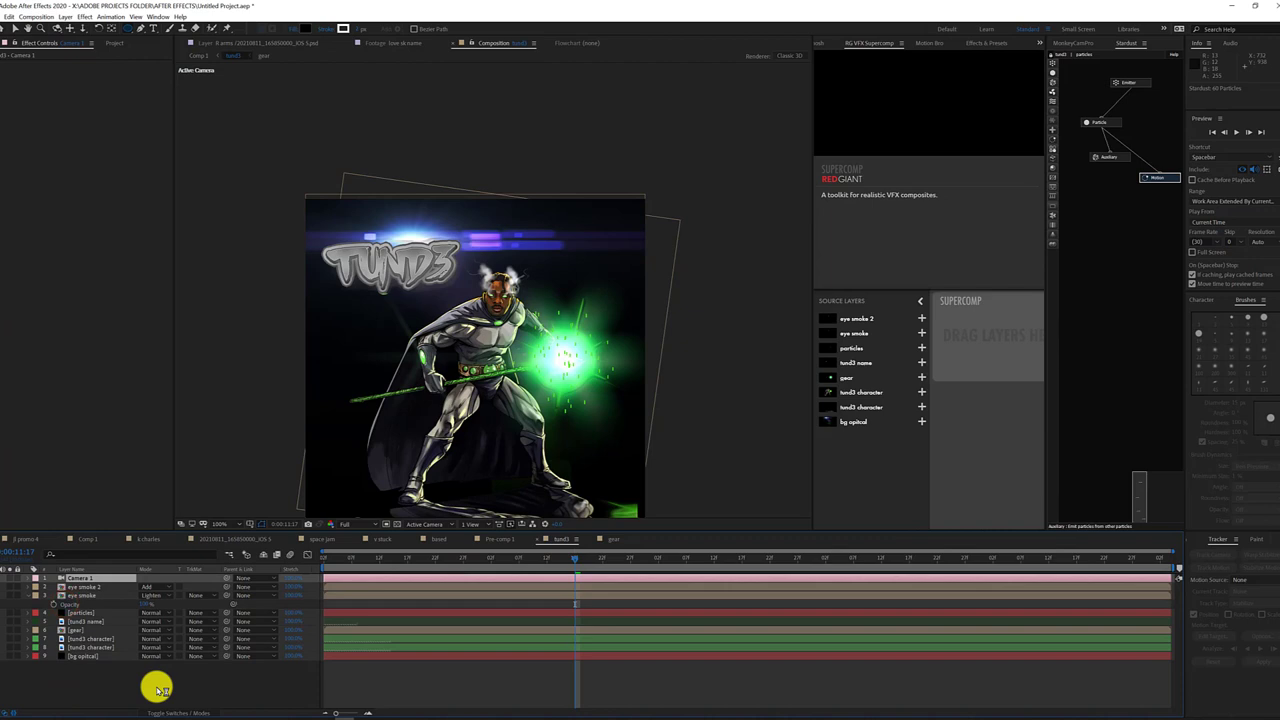
Lower the preview to Third resolution and show Top and Active Camera in a 2 Views layout
click(343, 524)
click(361, 560)
drag(350, 557, 371, 562)
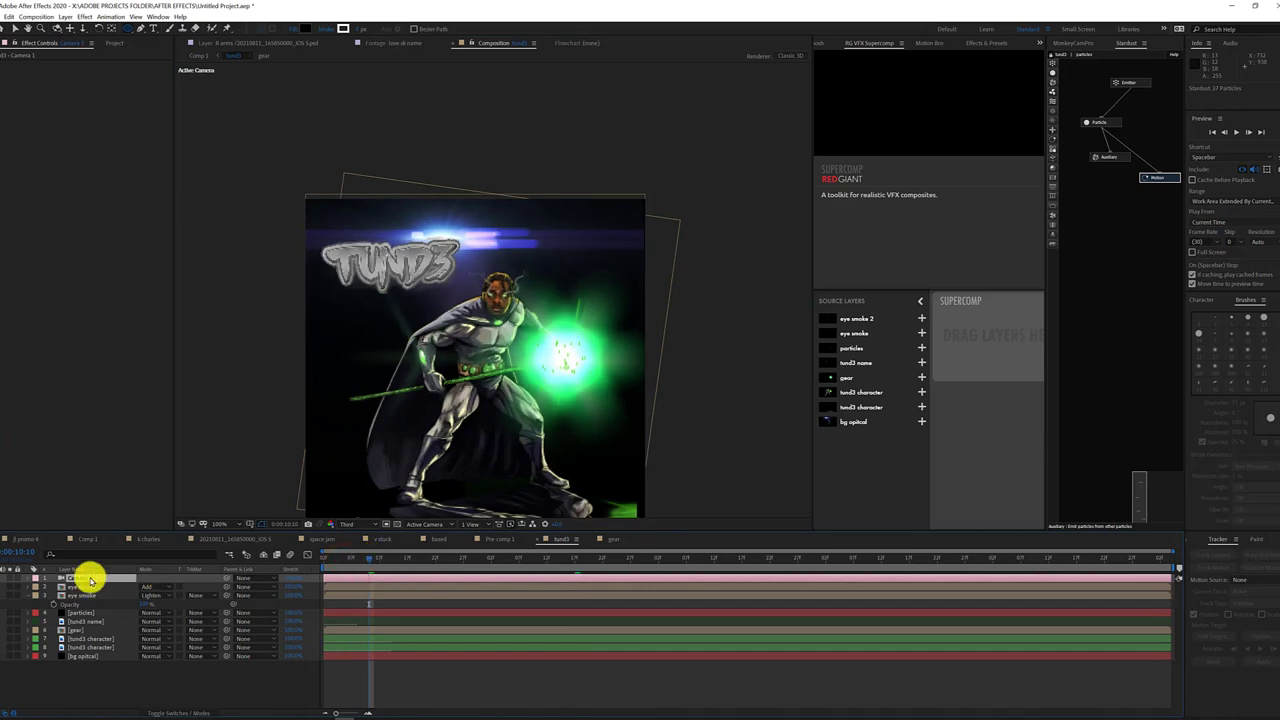
click(482, 523)
click(504, 555)
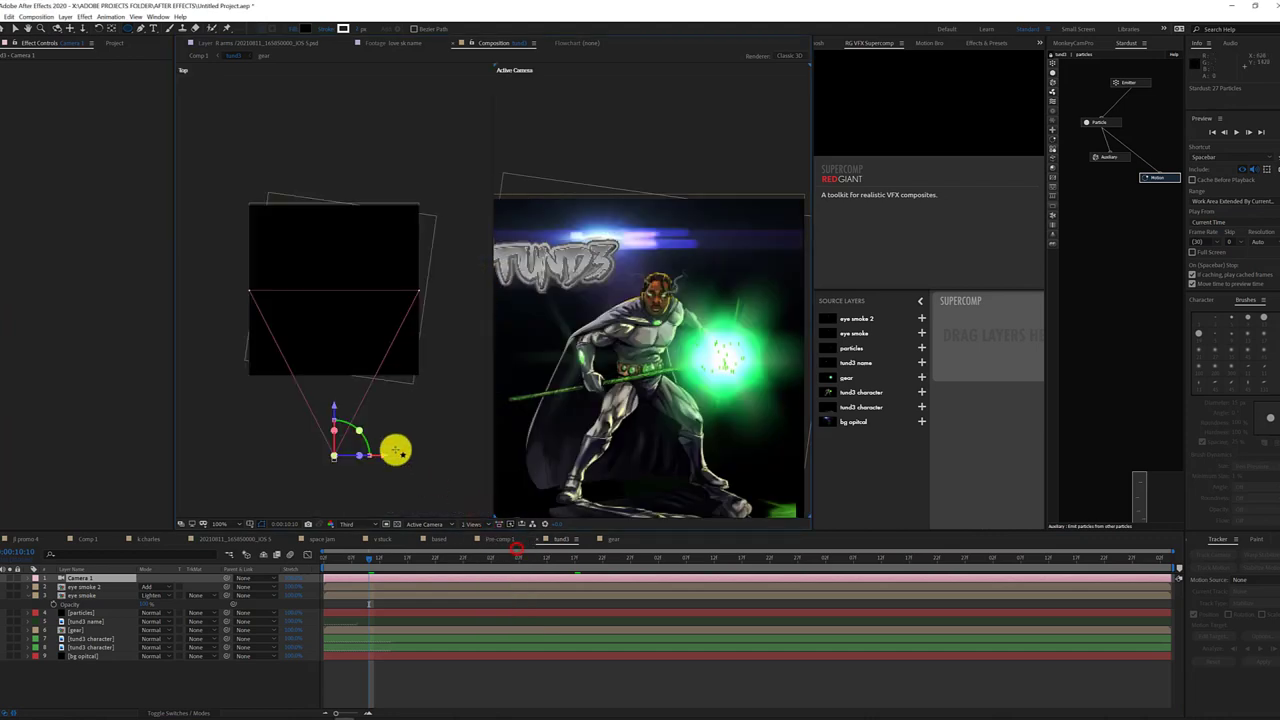
click(15, 28)
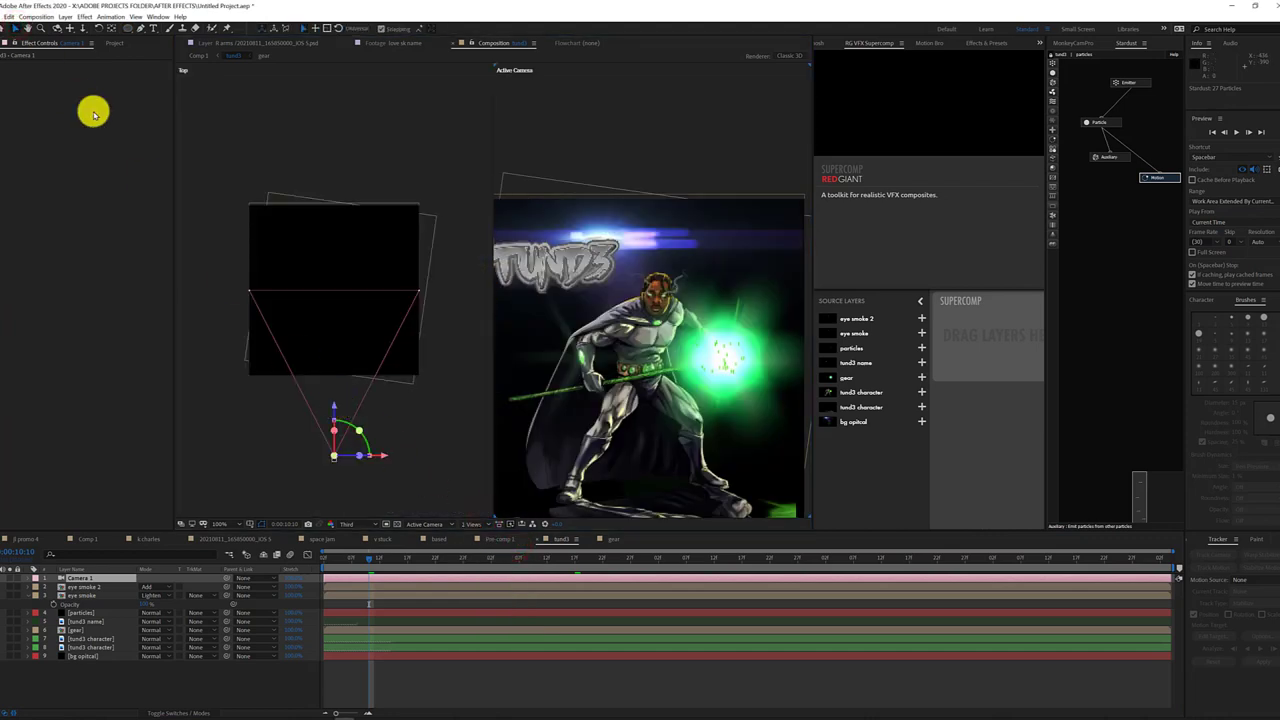
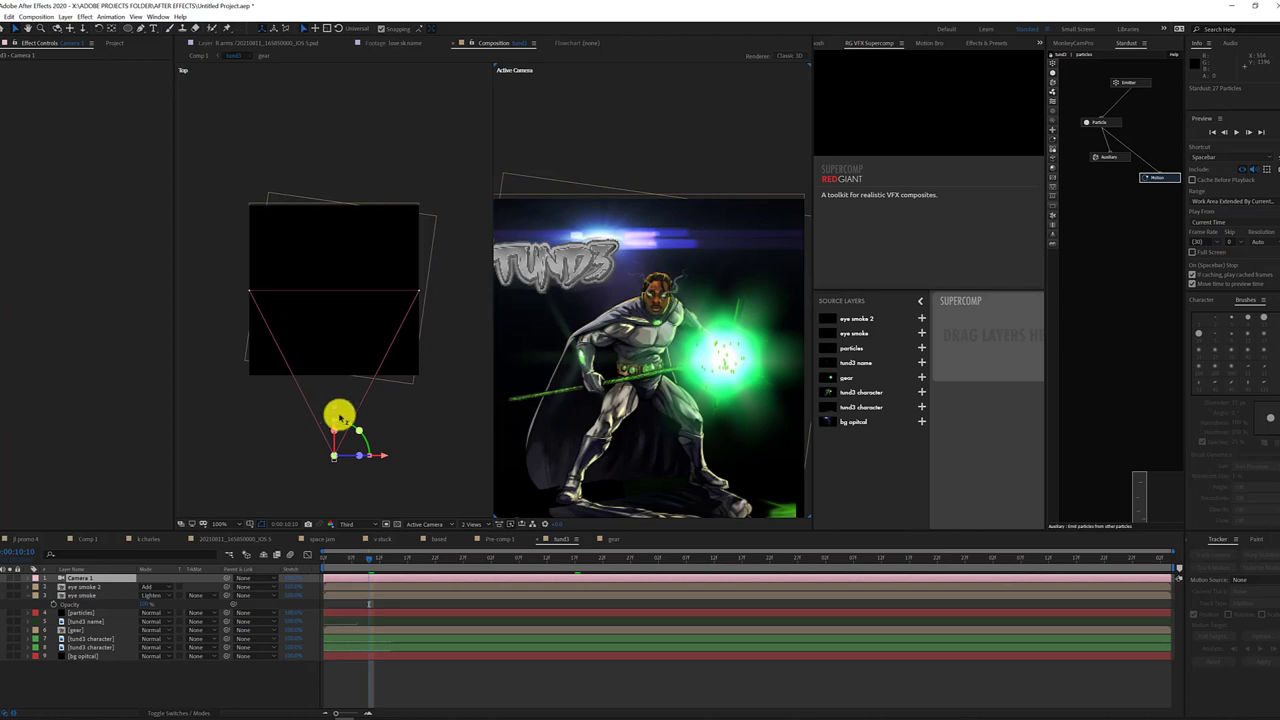
Rotate Camera 1 in the Top view to re-aim the shot
click(334, 457)
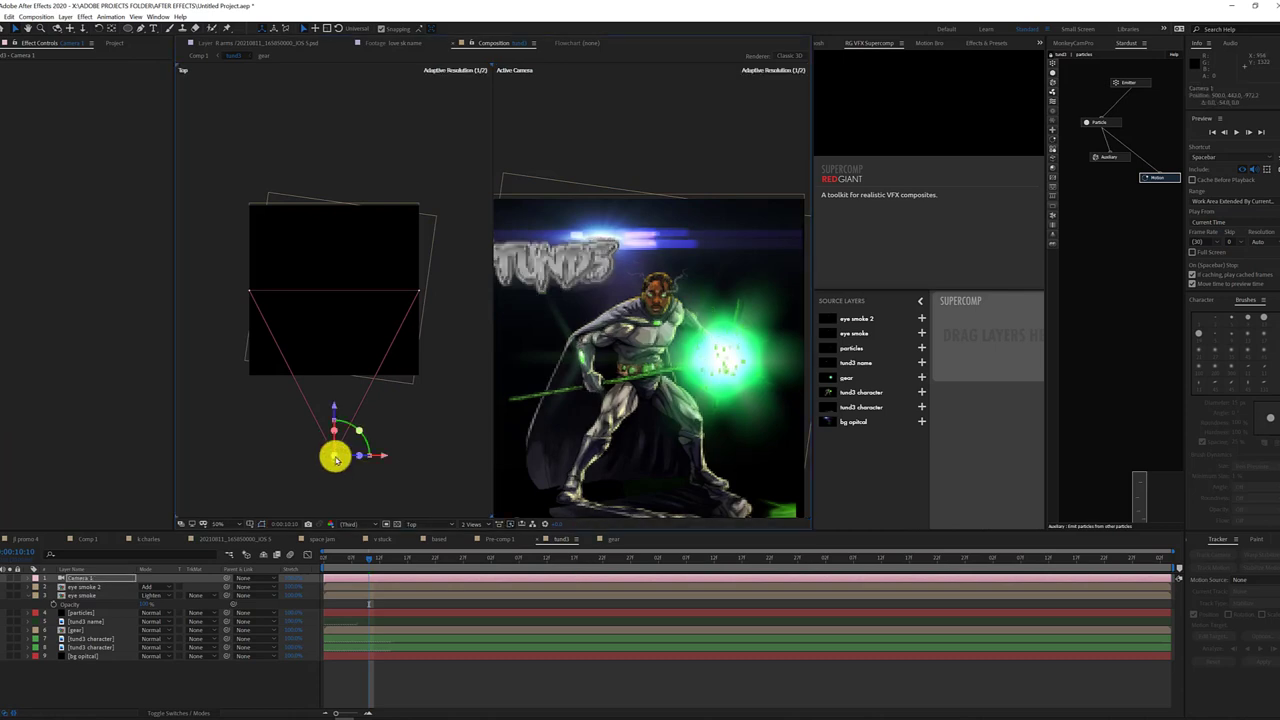
click(82, 577)
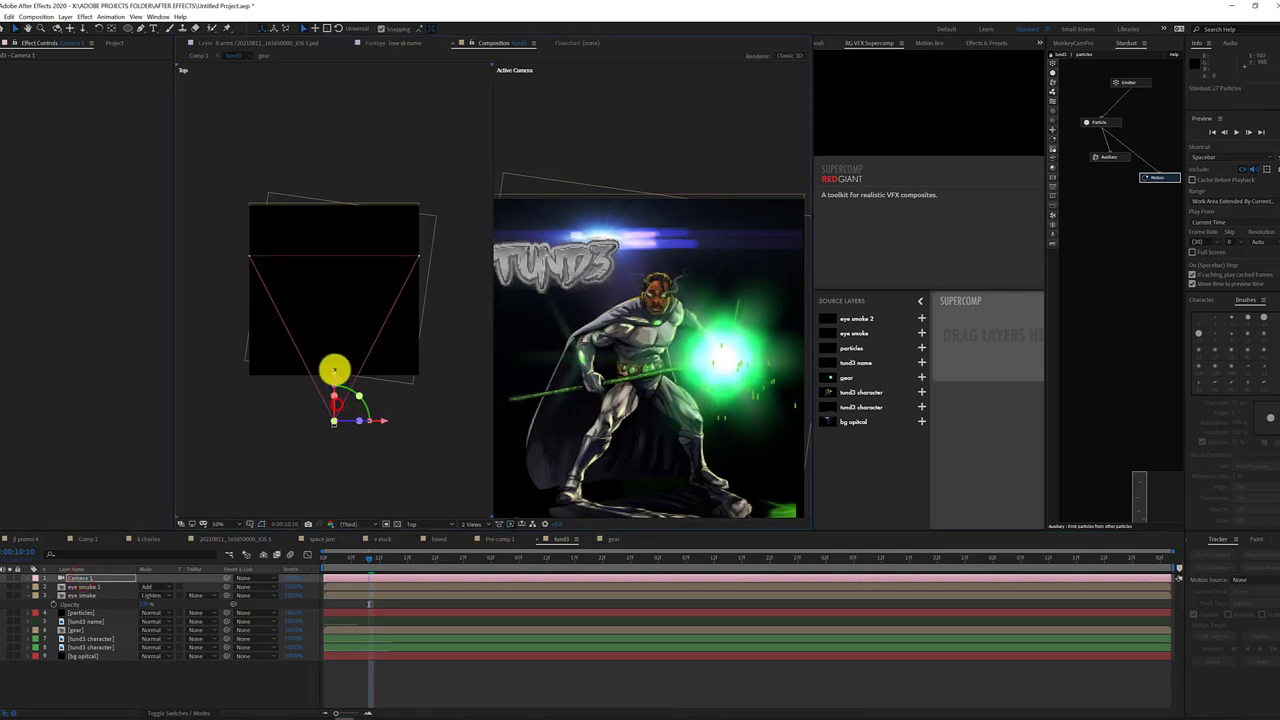
click(543, 107)
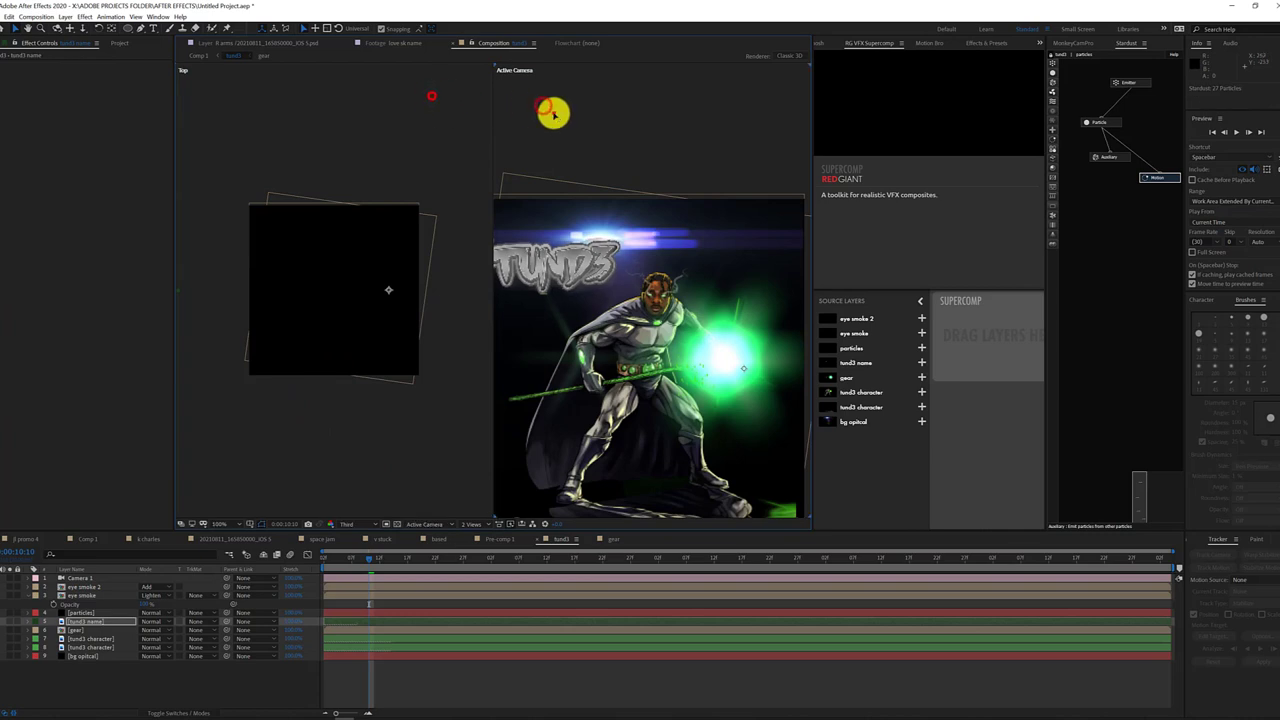
click(435, 102)
click(358, 556)
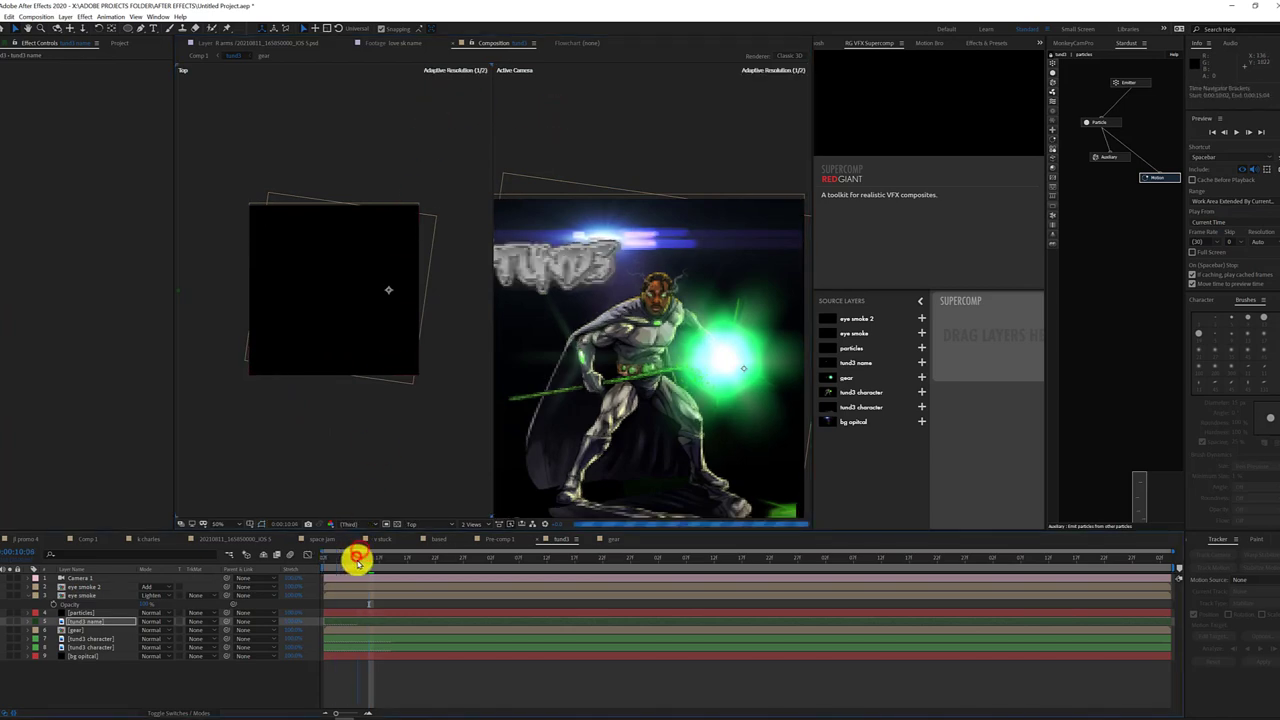
scroll(363, 369, down, 2)
click(72, 578)
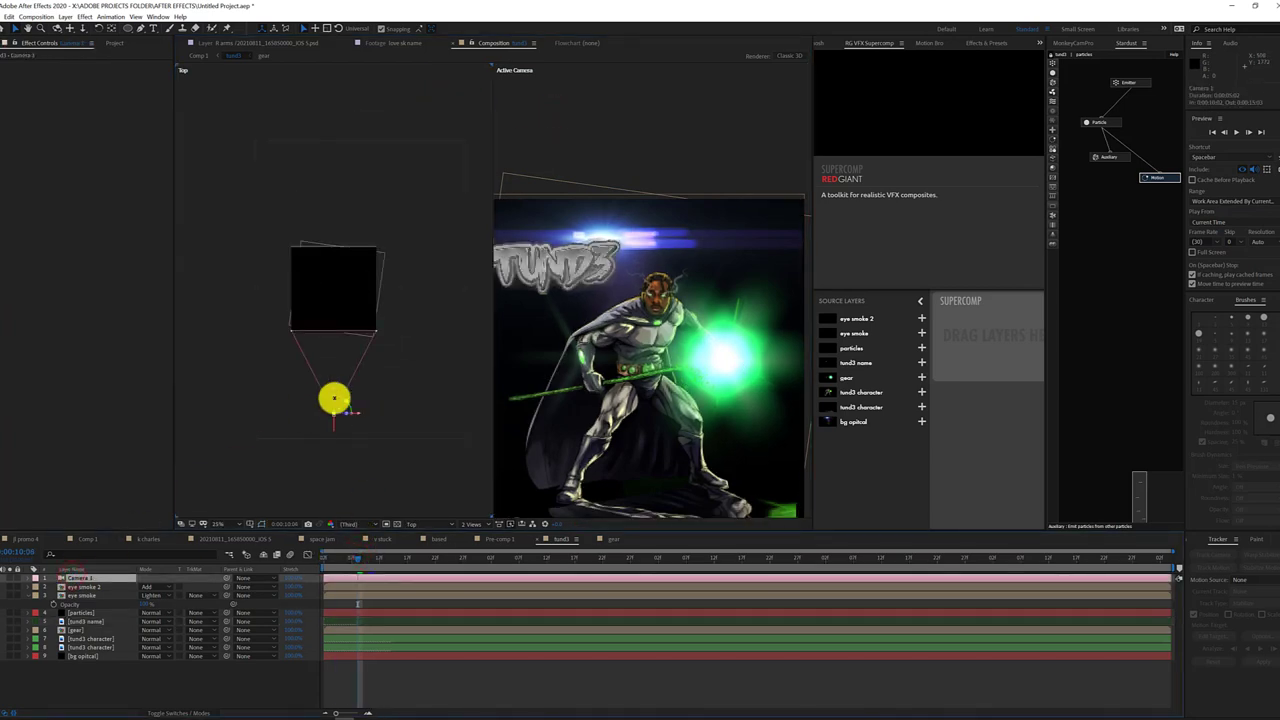
mouse_move(334, 398)
mouse_down()
mouse_move(369, 476)
mouse_move(414, 469)
mouse_up()
Check Camera 1's Orientation under Transform and move the playhead to about 11 seconds
click(31, 580)
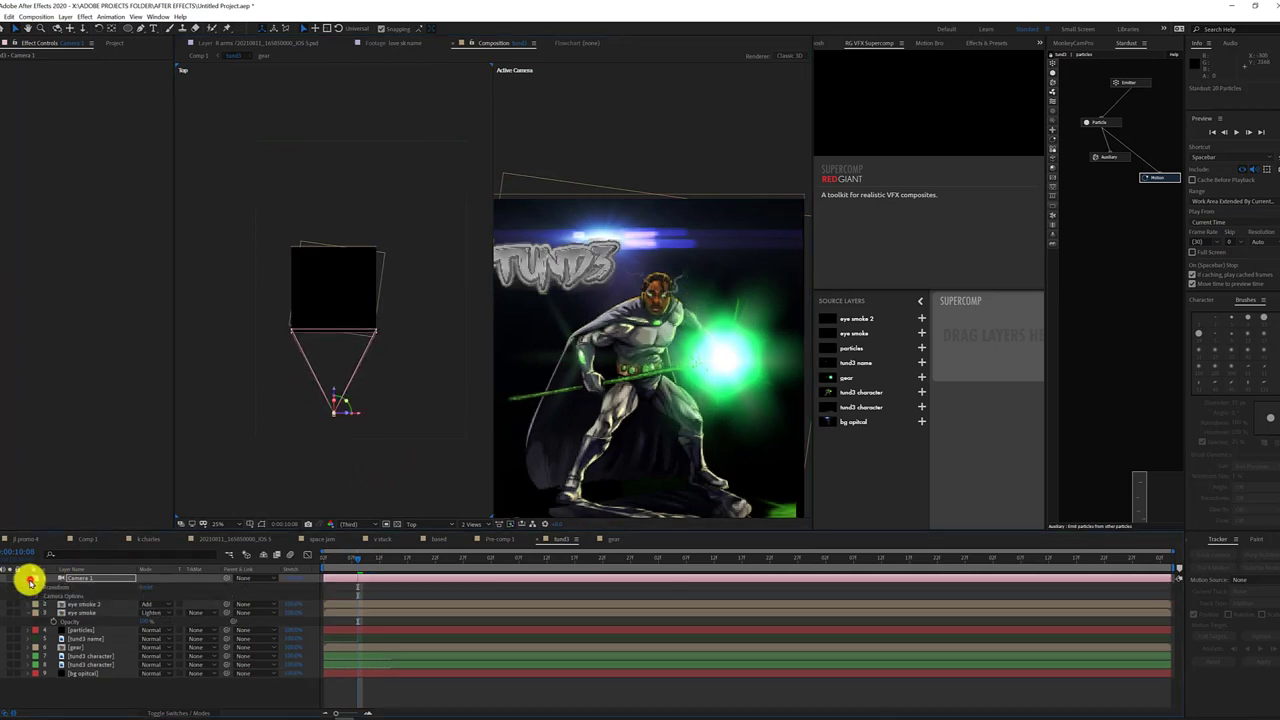
click(38, 587)
click(150, 604)
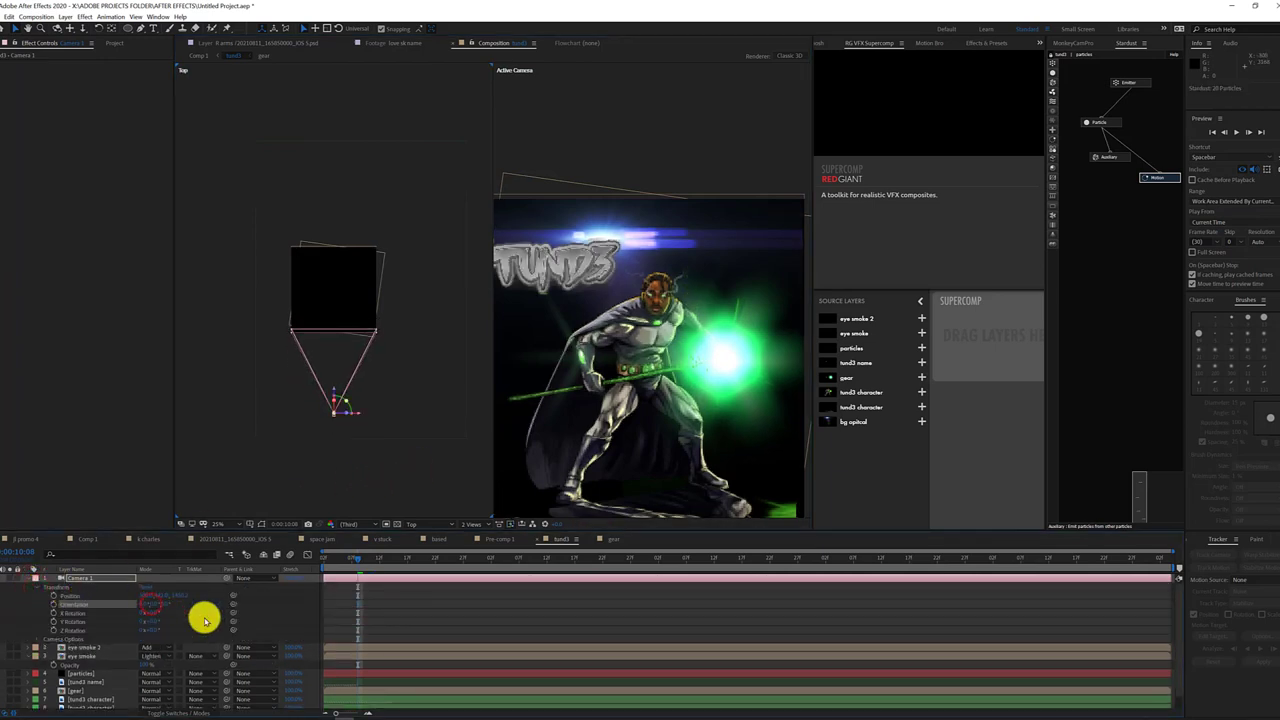
drag(464, 560, 556, 575)
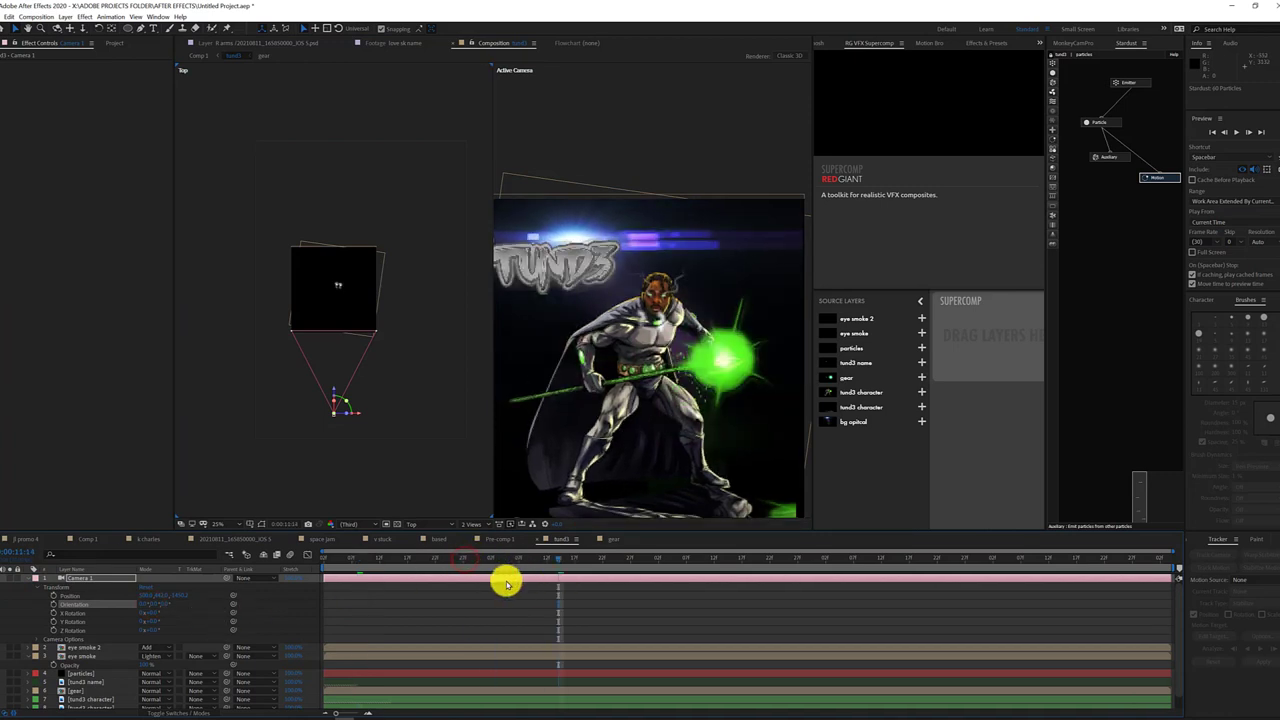
click(33, 590)
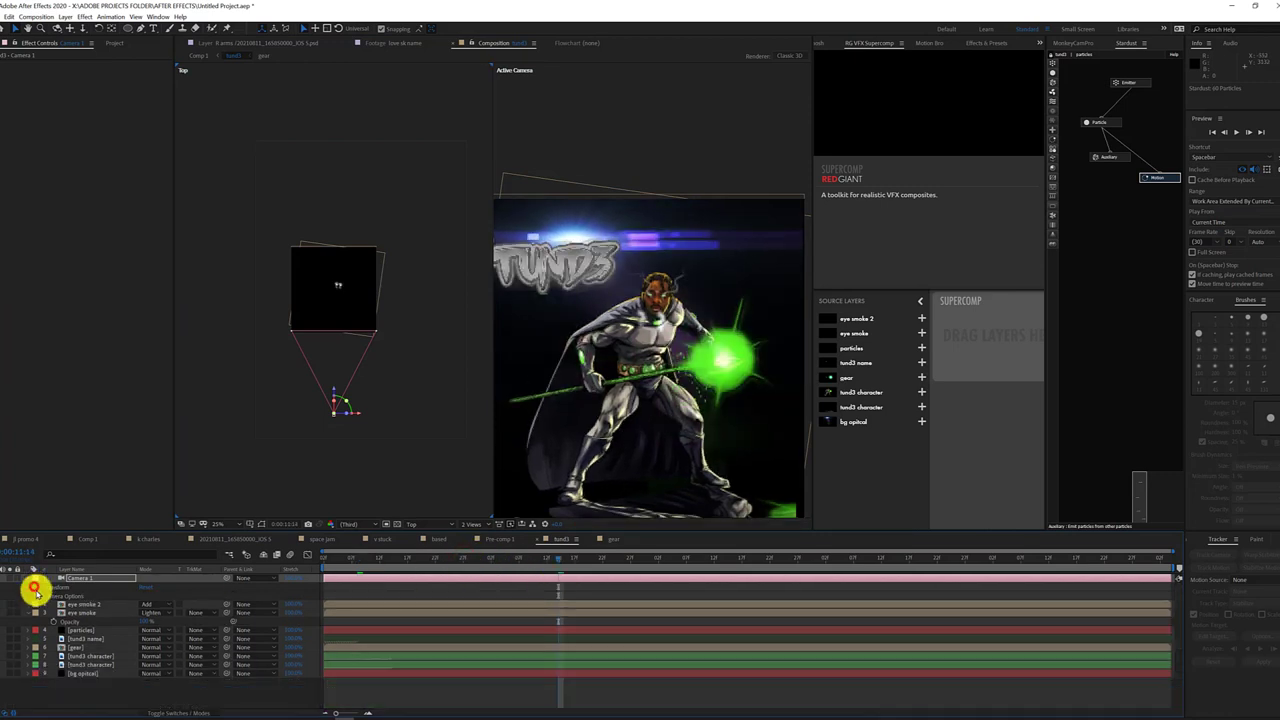
click(106, 664)
Pre-compose the eye smoke, particles, gear and tund3 character layers into Pre-comp 2
shift+click(100, 604)
right_click(104, 602)
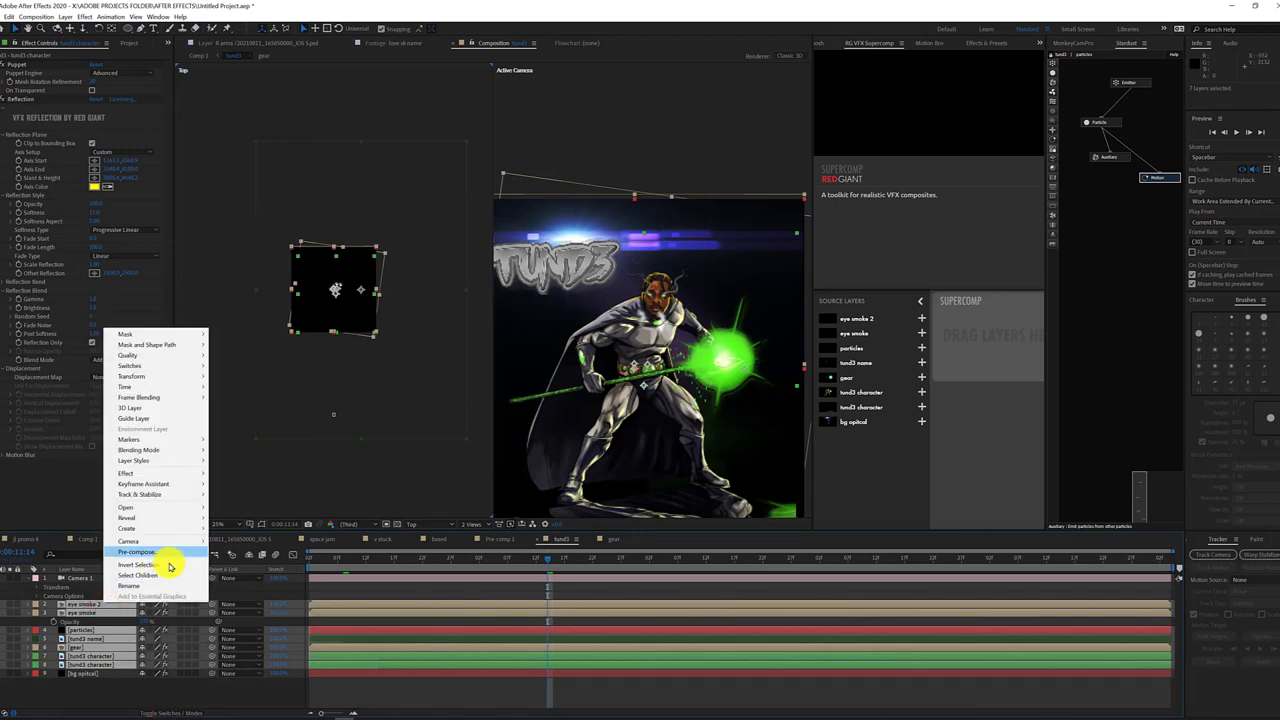
click(94, 666)
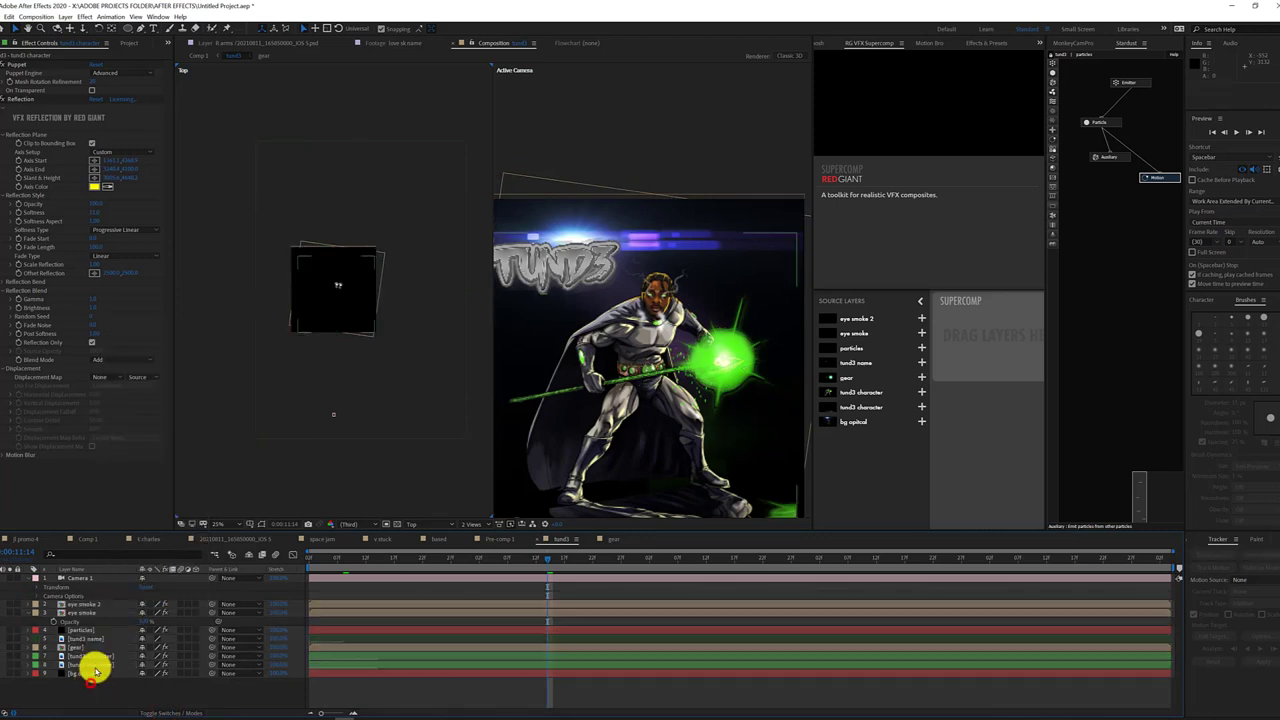
ctrl+click(100, 650)
click(101, 630)
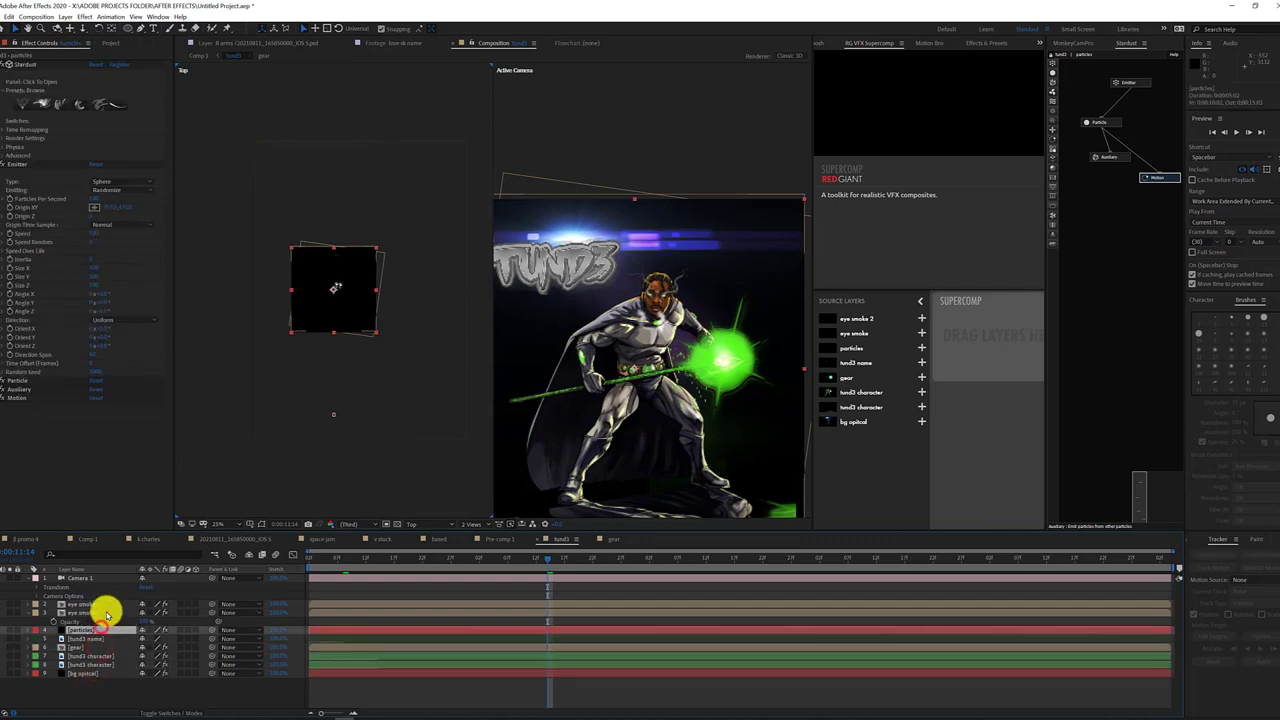
shift+click(107, 606)
ctrl+click(100, 647)
ctrl+click(97, 656)
ctrl+click(95, 664)
right_click(95, 664)
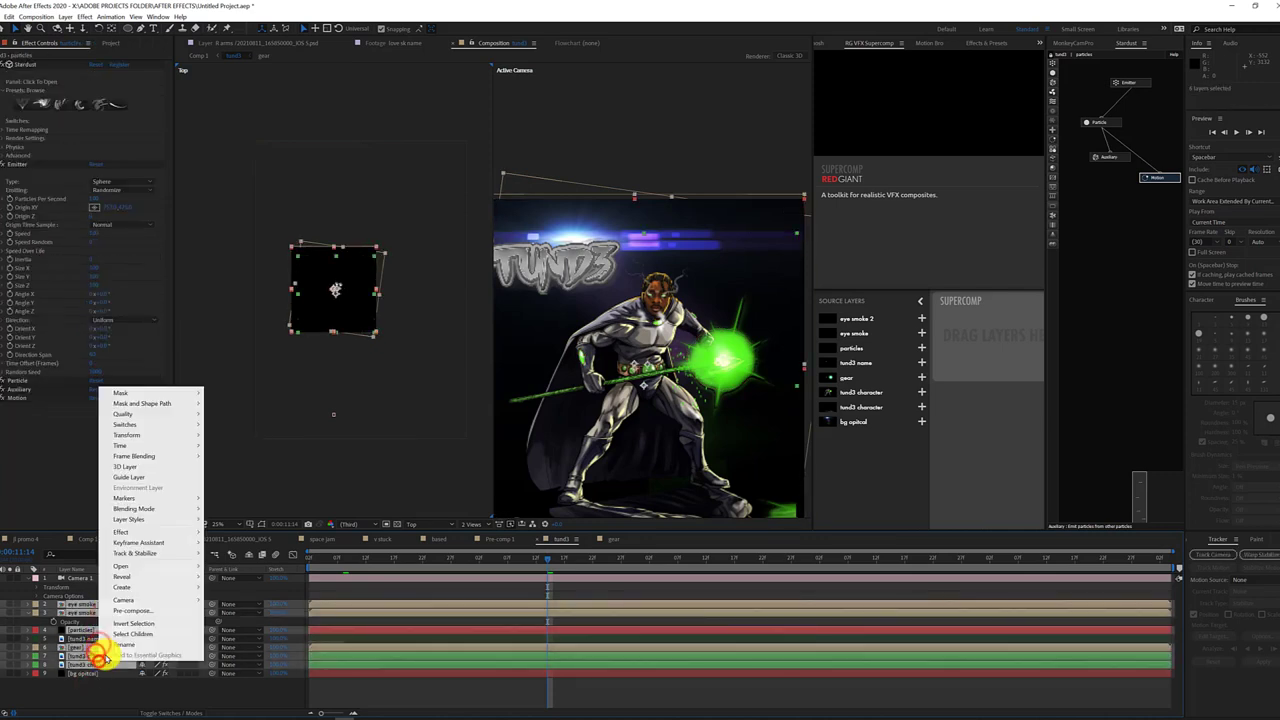
click(143, 606)
click(670, 435)
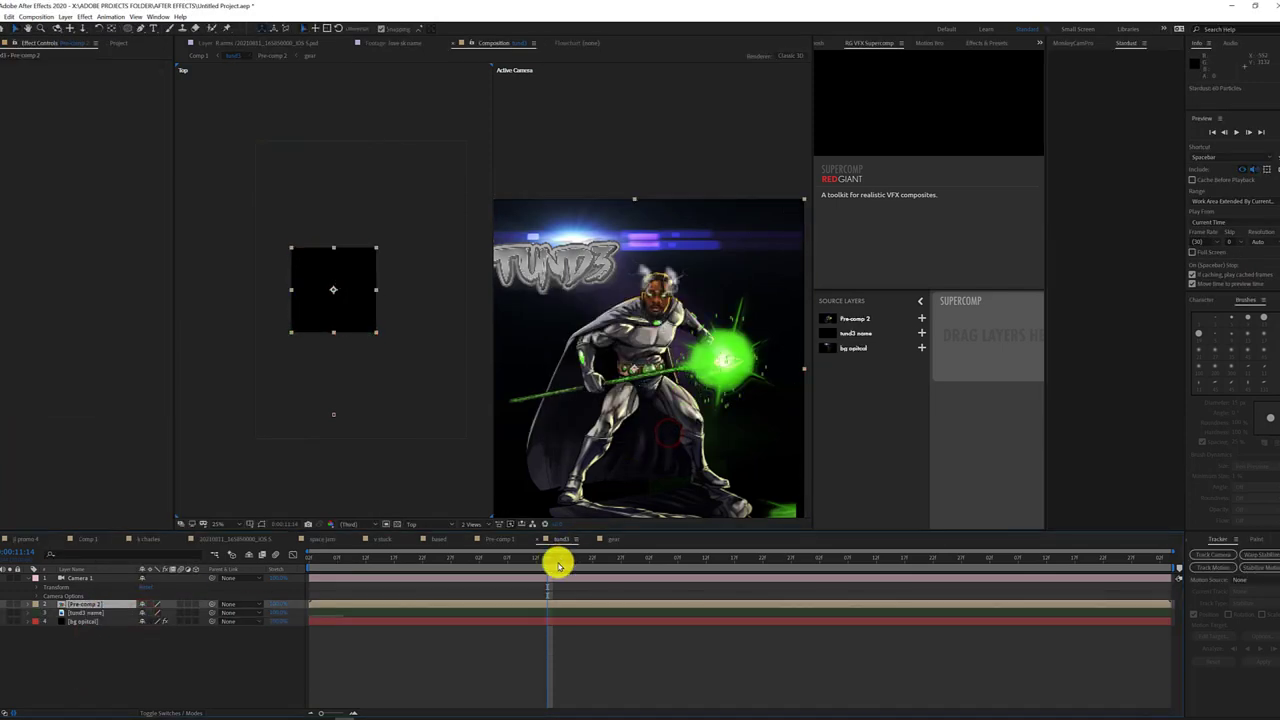
drag(586, 563, 604, 560)
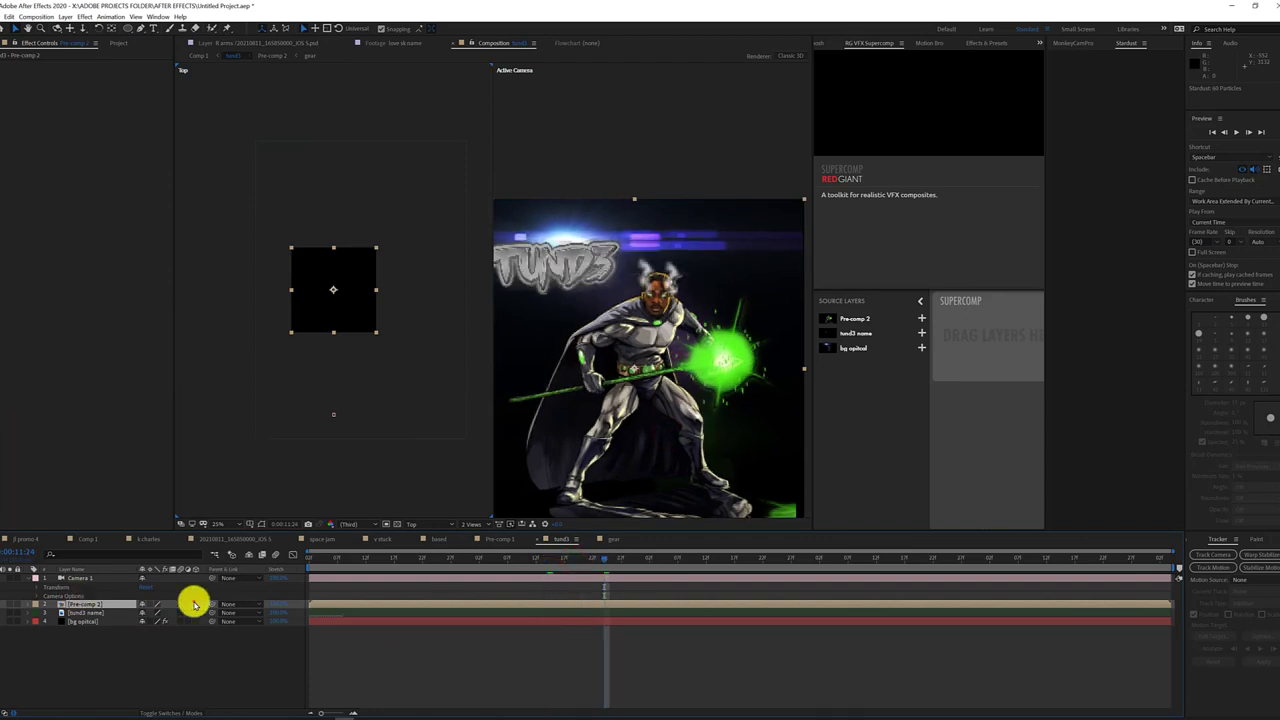
Make Pre-comp 2 a 3D layer, leaving the tund3 name layer 2D
click(194, 604)
click(323, 557)
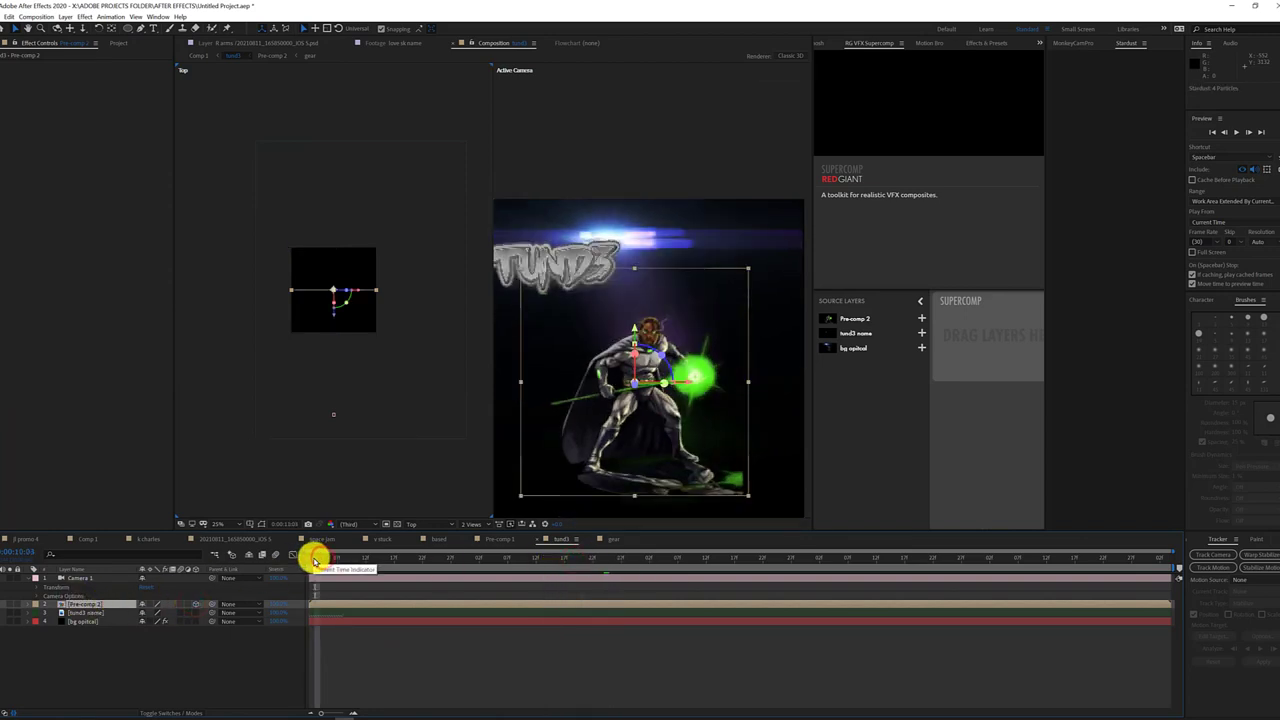
click(91, 612)
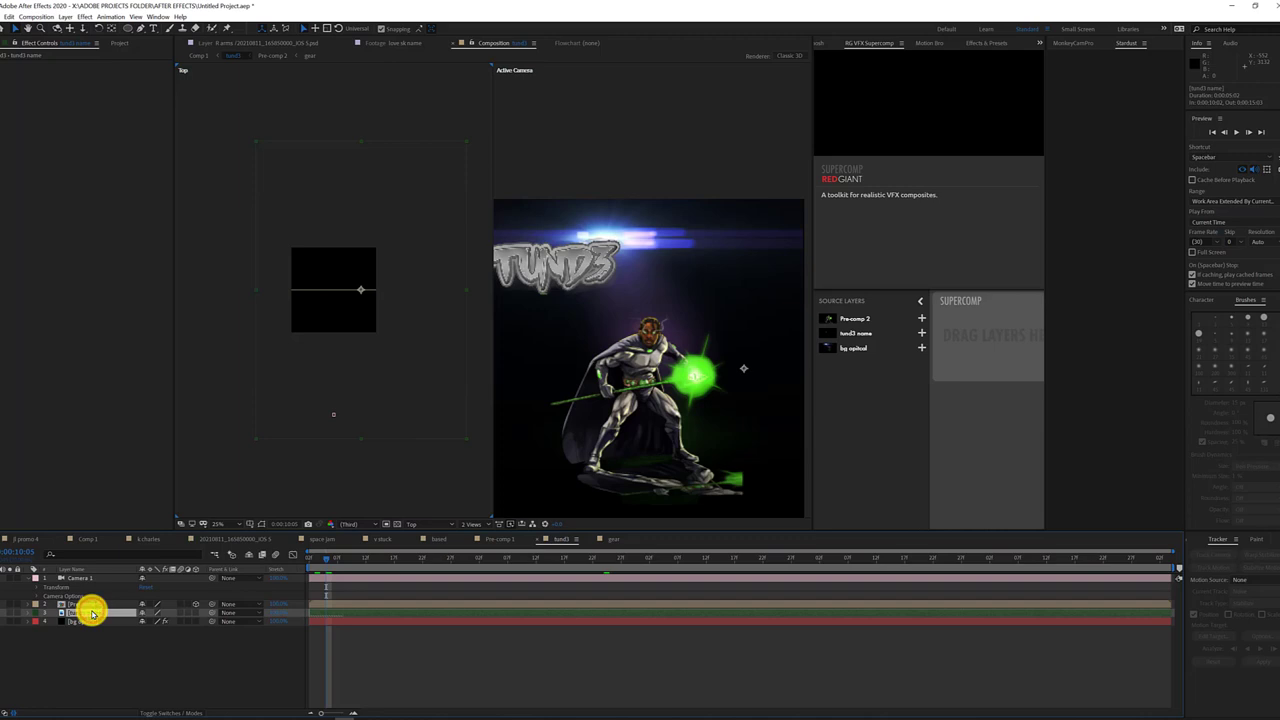
click(194, 613)
click(105, 622)
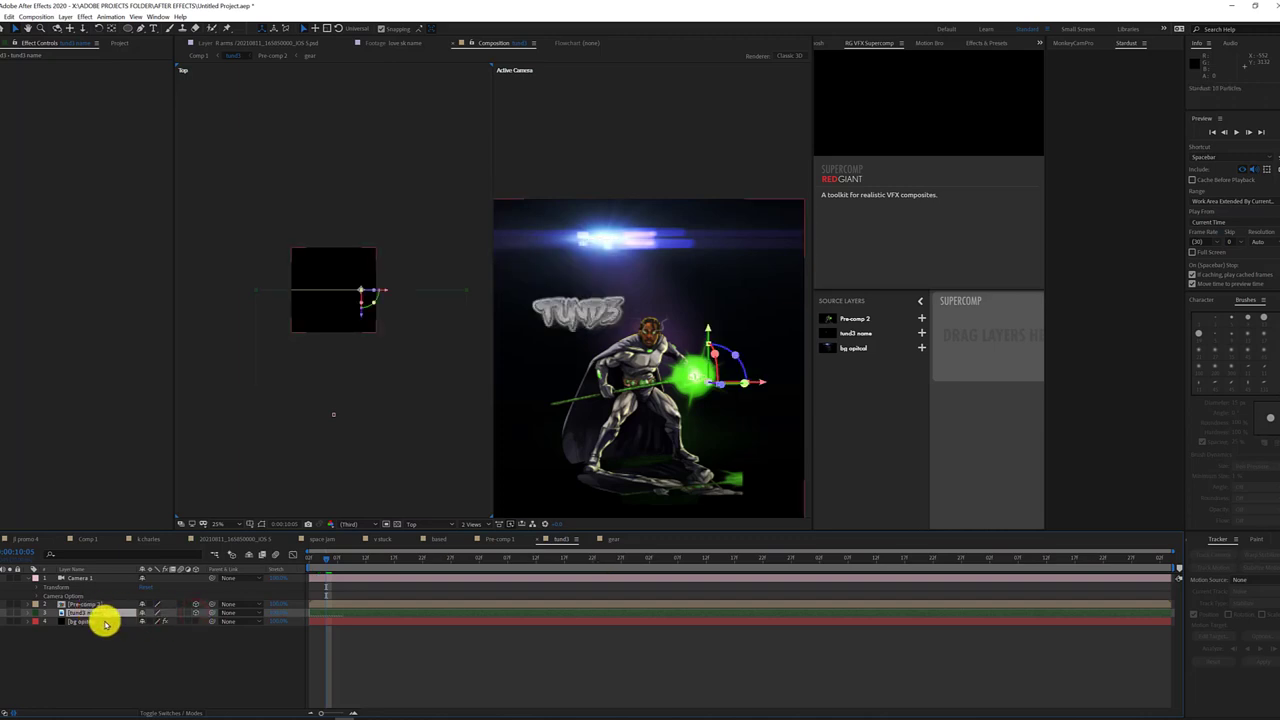
click(194, 614)
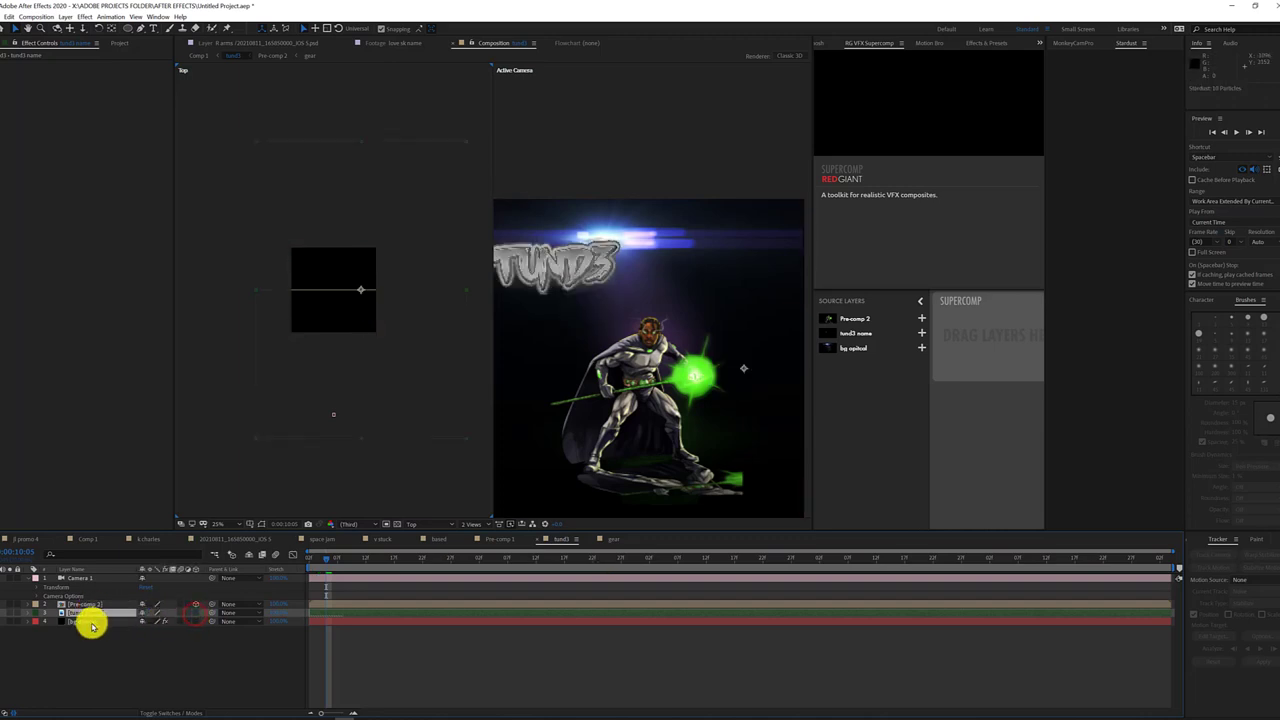
Scrub the tund3 name layer's Position to shift the TUND3 title in the frame
key(p)
drag(163, 620, 170, 626)
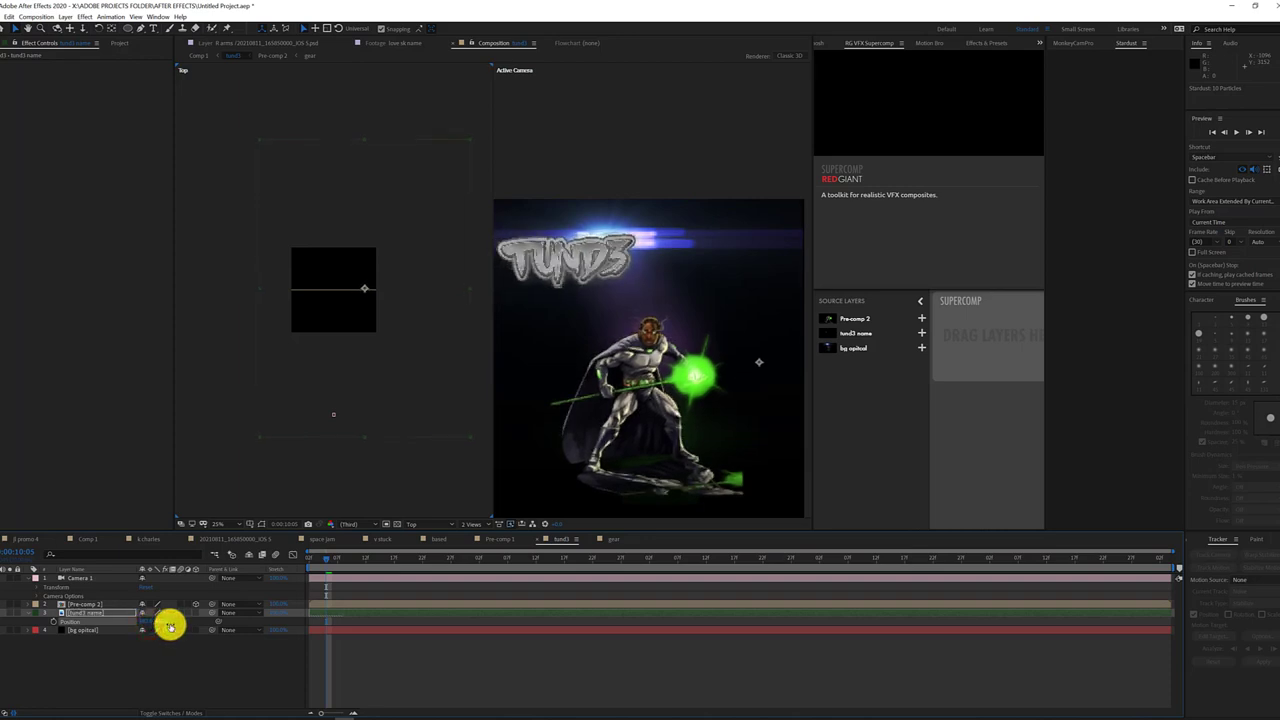
click(93, 577)
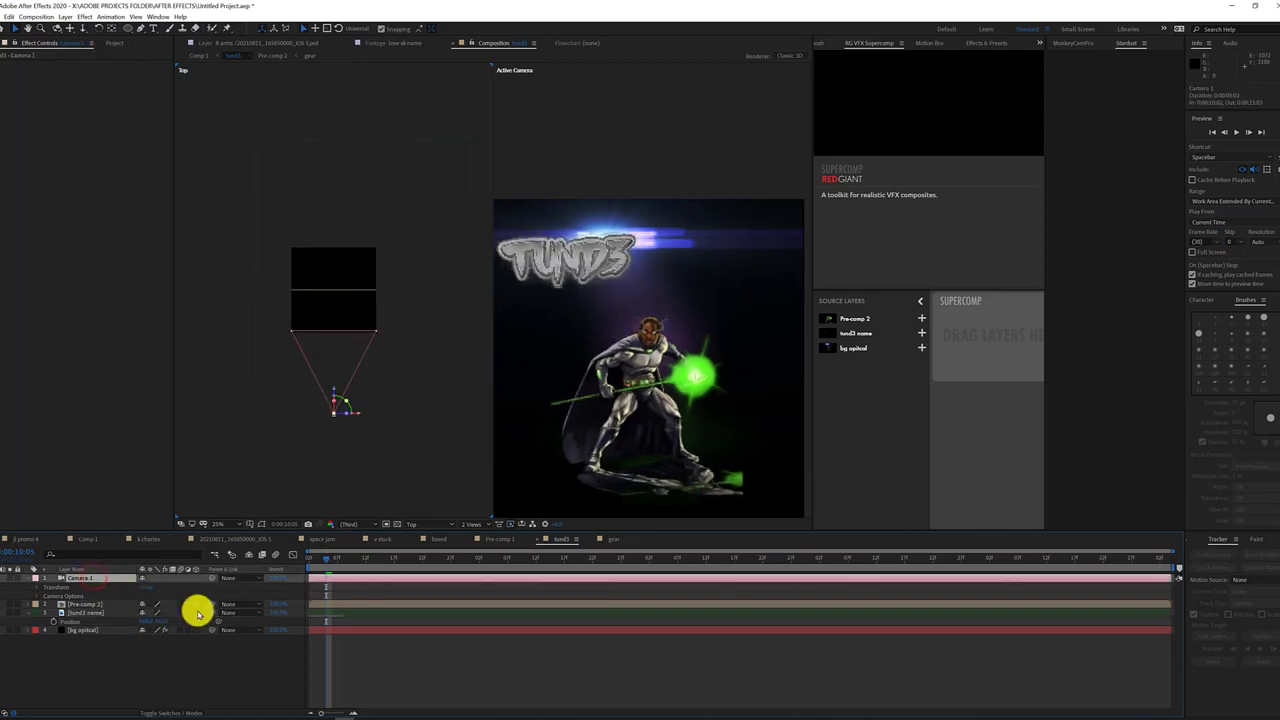
Make tund3 name and bg optical 3D, then move Camera 1 closer for a close-up
click(197, 612)
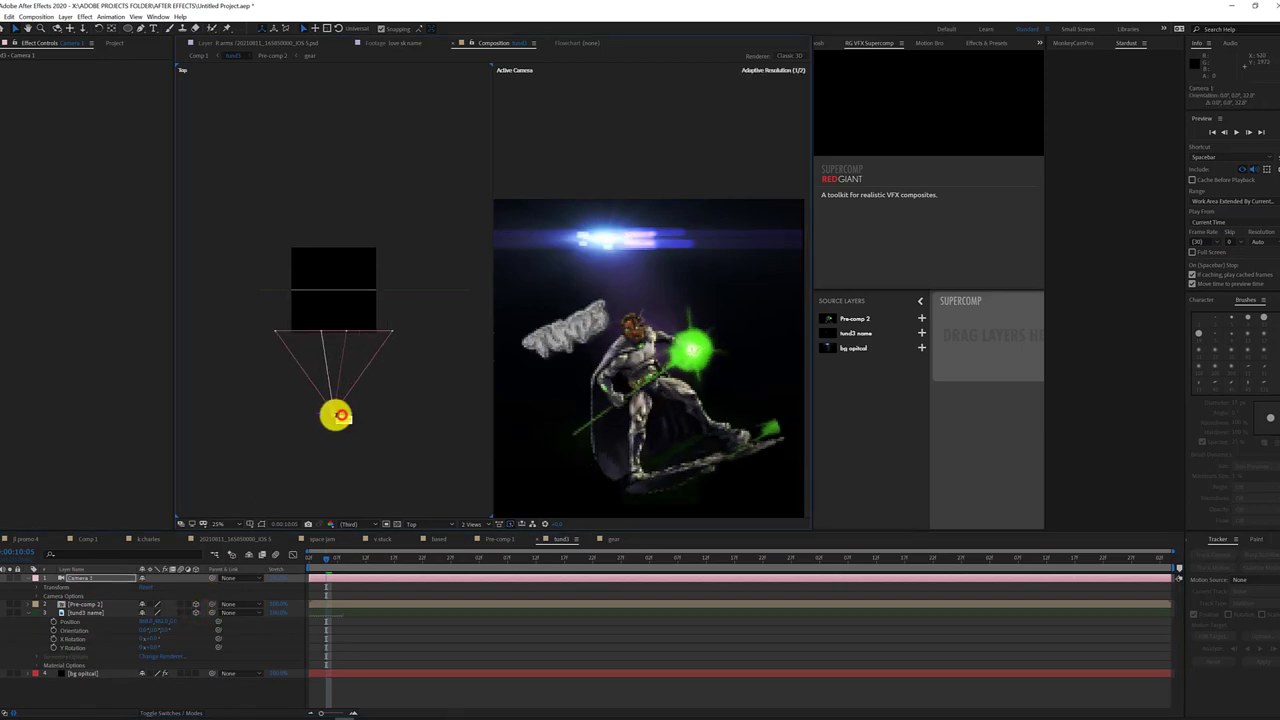
click(37, 586)
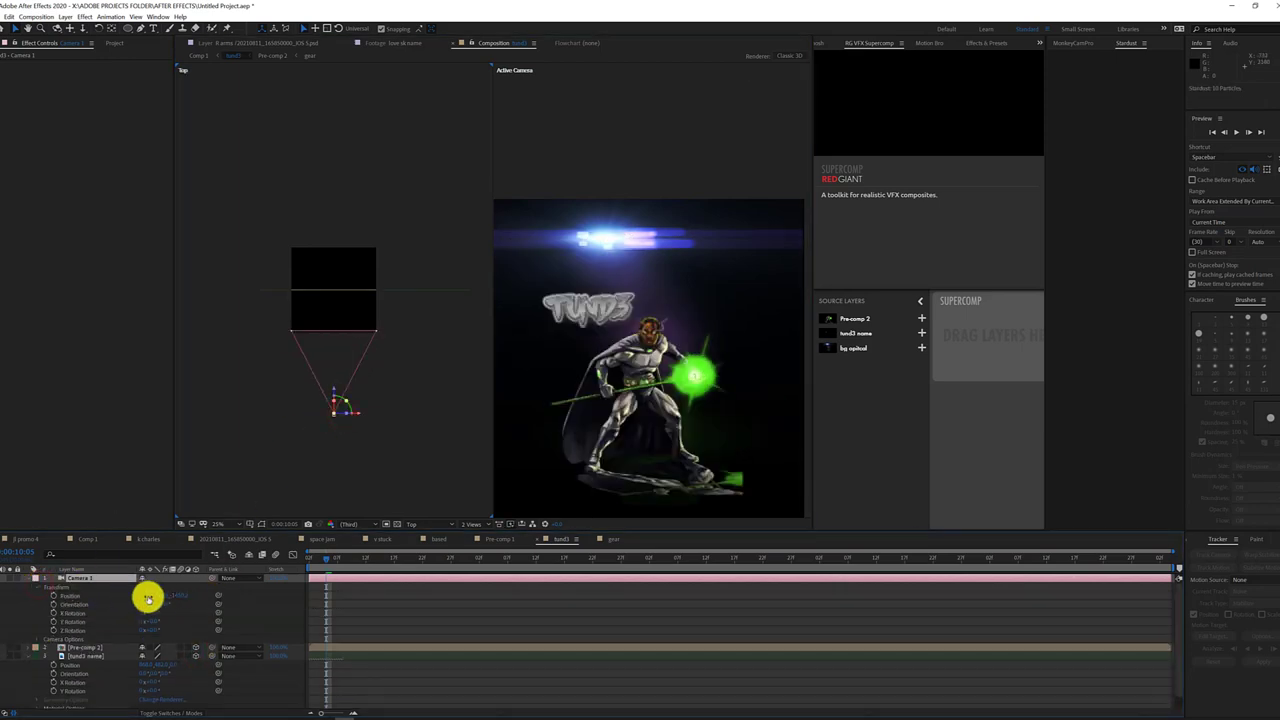
mouse_move(148, 597)
mouse_down()
mouse_move(277, 599)
mouse_move(220, 606)
mouse_move(389, 583)
mouse_move(268, 601)
mouse_up()
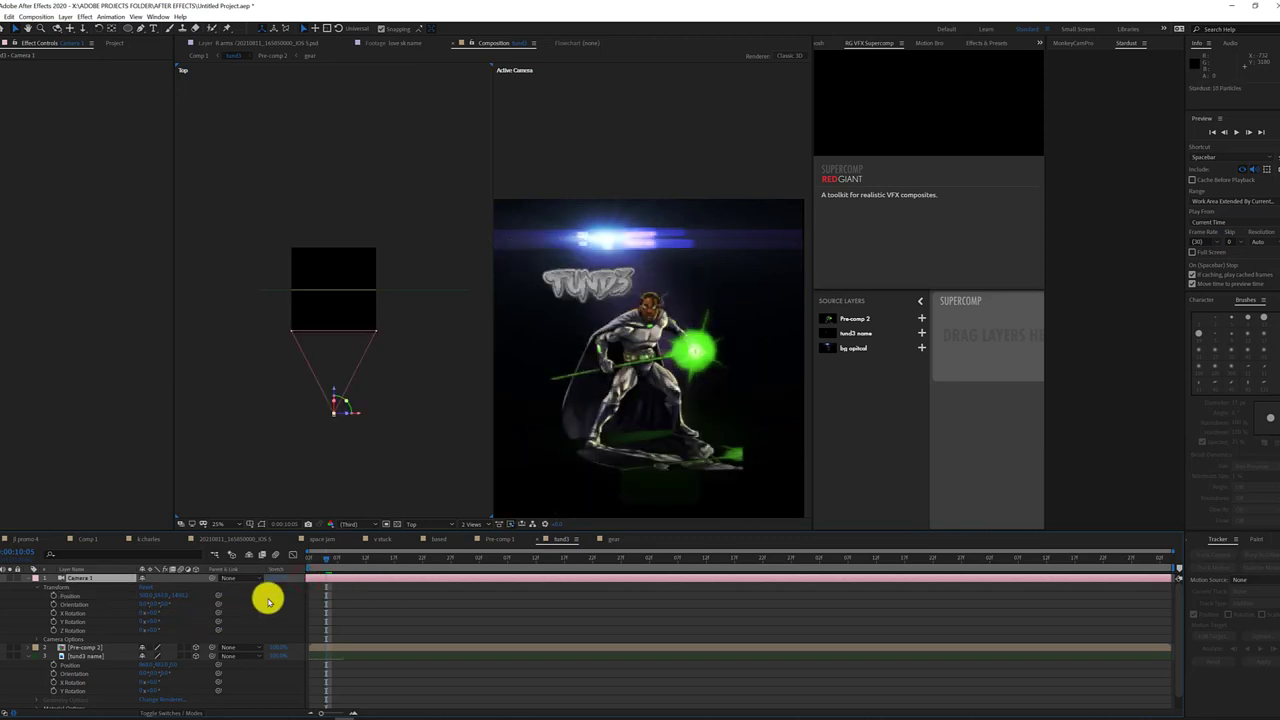
scroll(190, 700, down, 1)
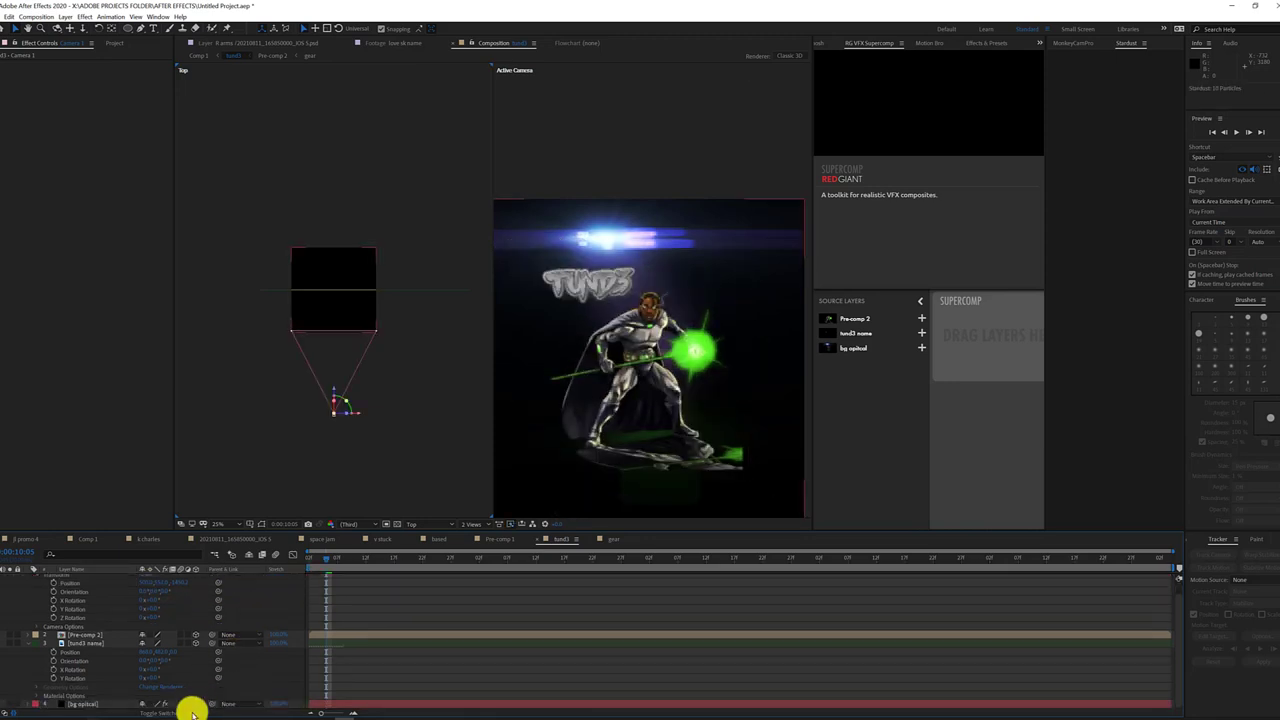
click(195, 706)
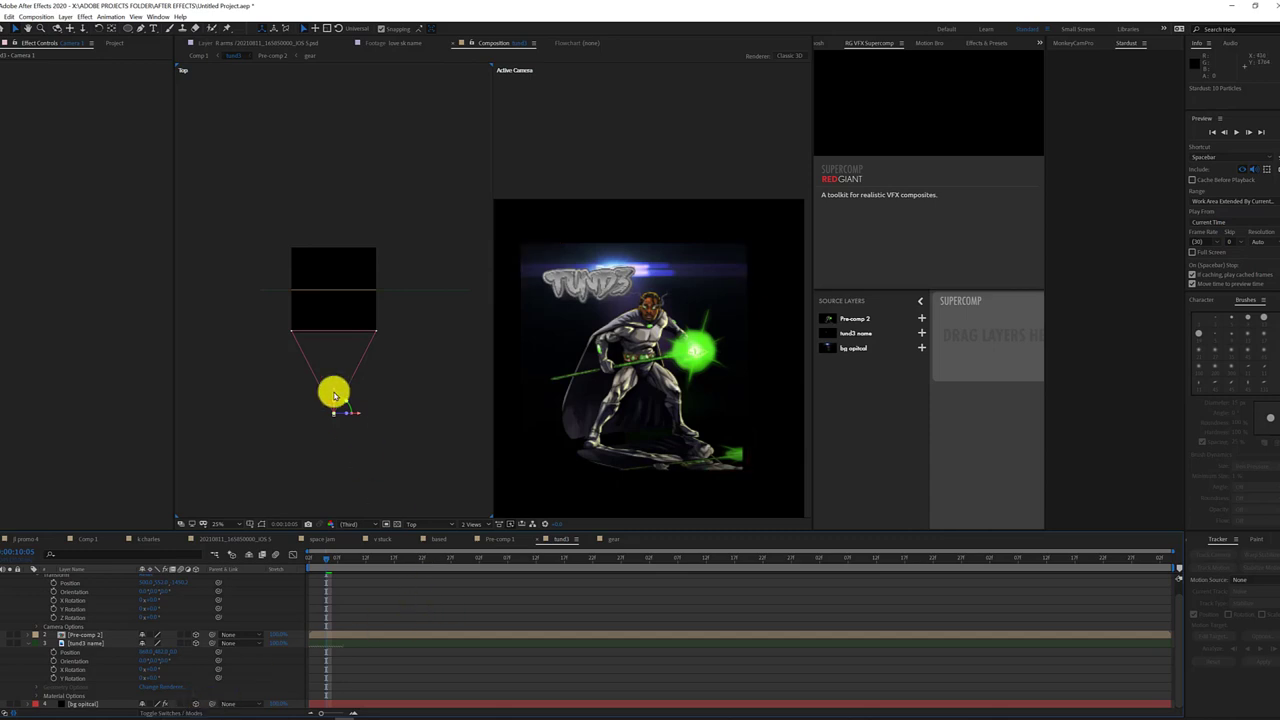
drag(335, 396, 545, 345)
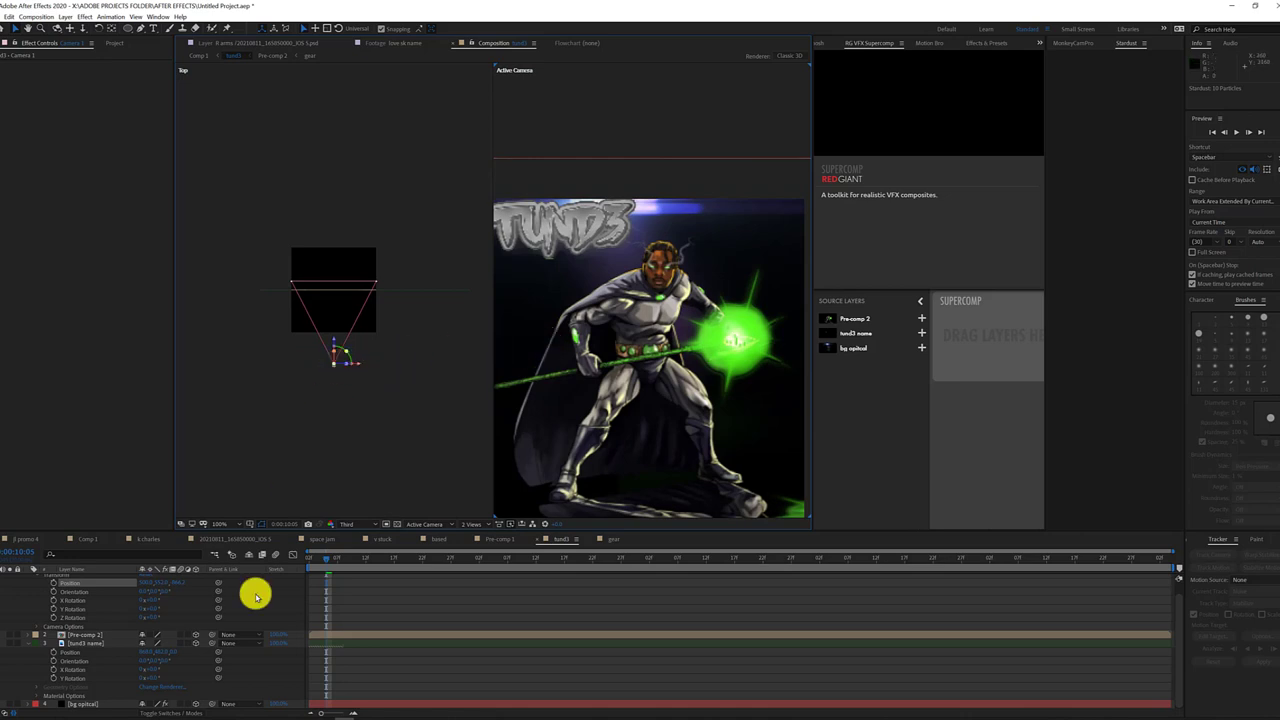
scroll(256, 597, up, 1)
click(52, 22)
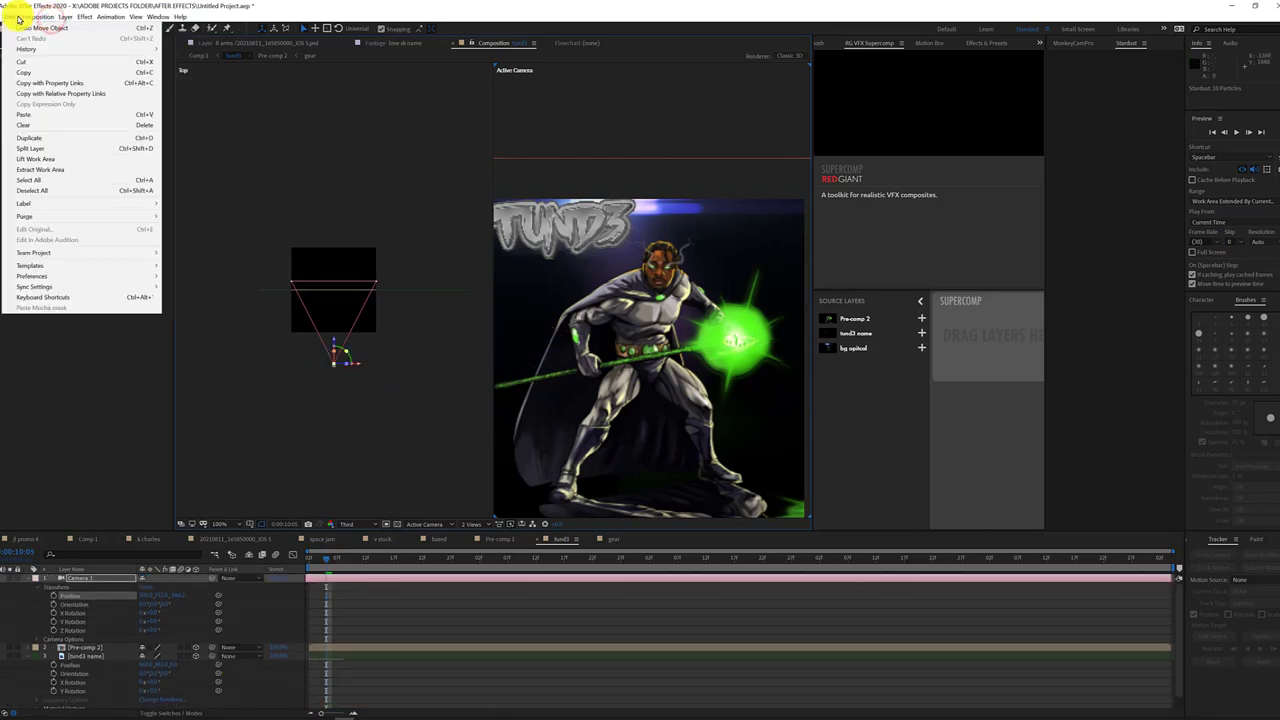
Duplicate Camera 1 into a new Camera 2
click(41, 145)
drag(345, 573, 300, 565)
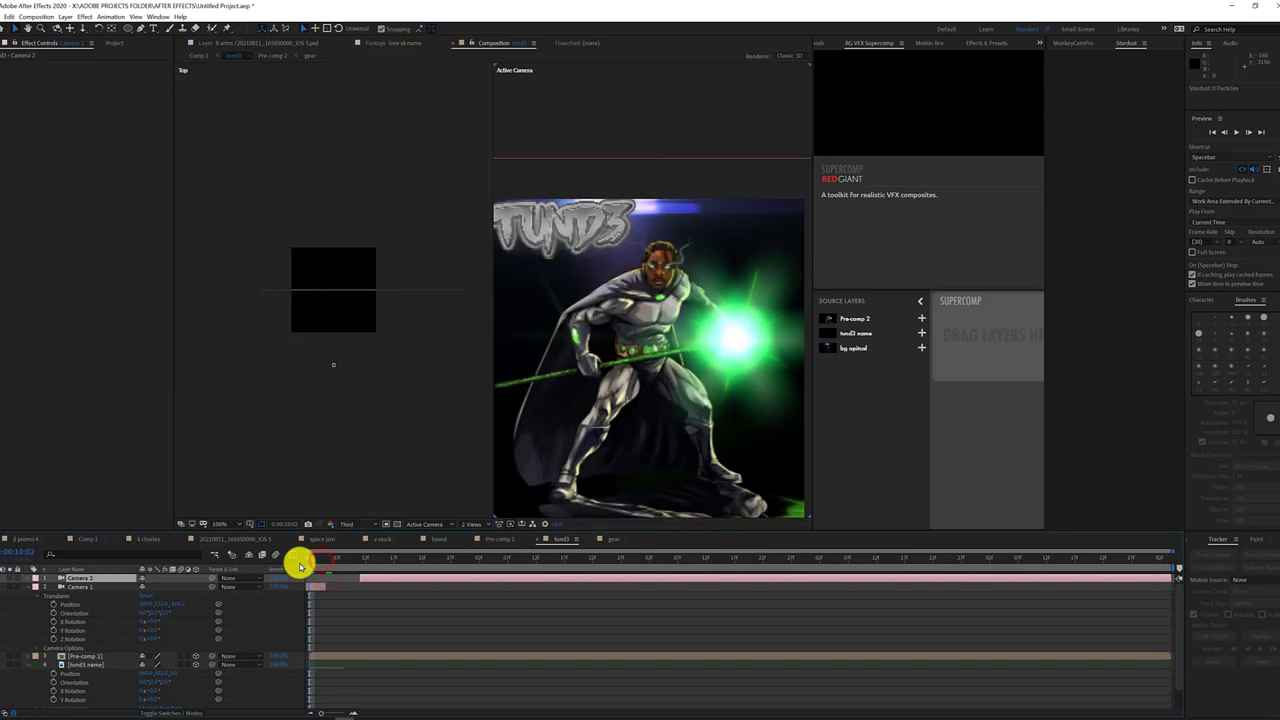
click(315, 587)
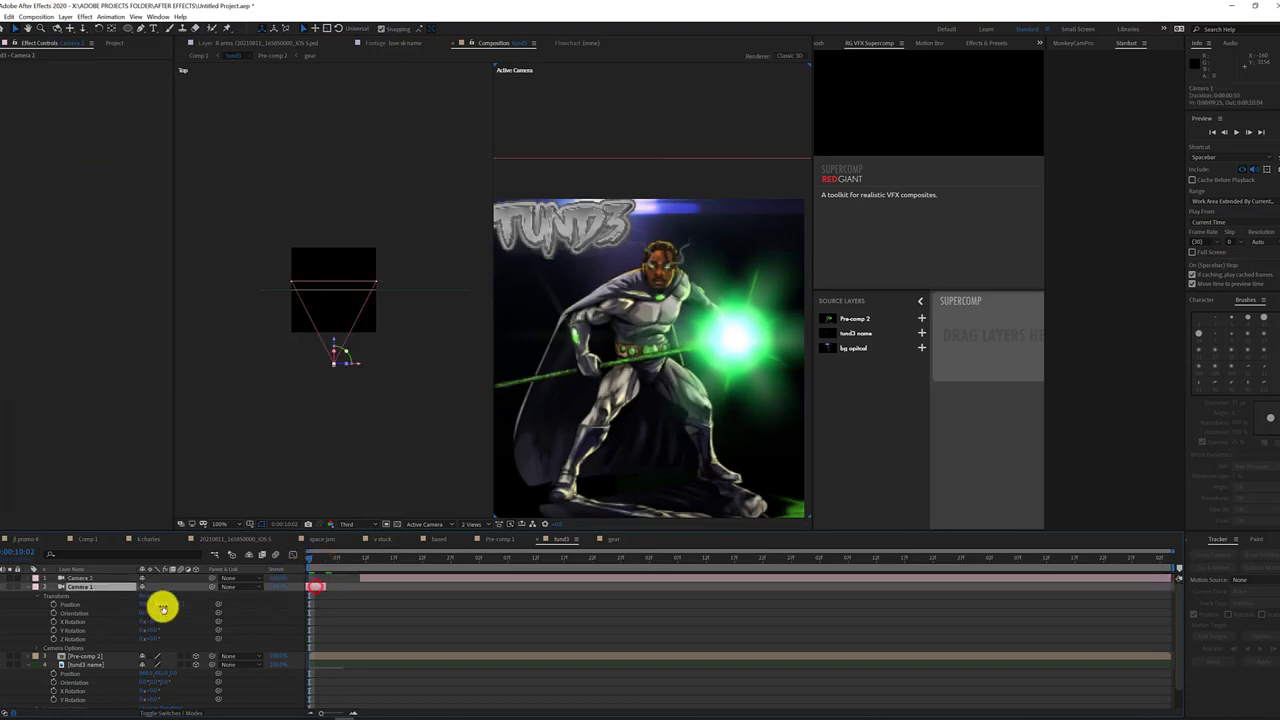
Nudge the tund3 name logo's Position and give Camera 1 a pink label
click(86, 665)
mouse_move(171, 674)
mouse_down()
mouse_move(155, 676)
mouse_move(179, 678)
mouse_up()
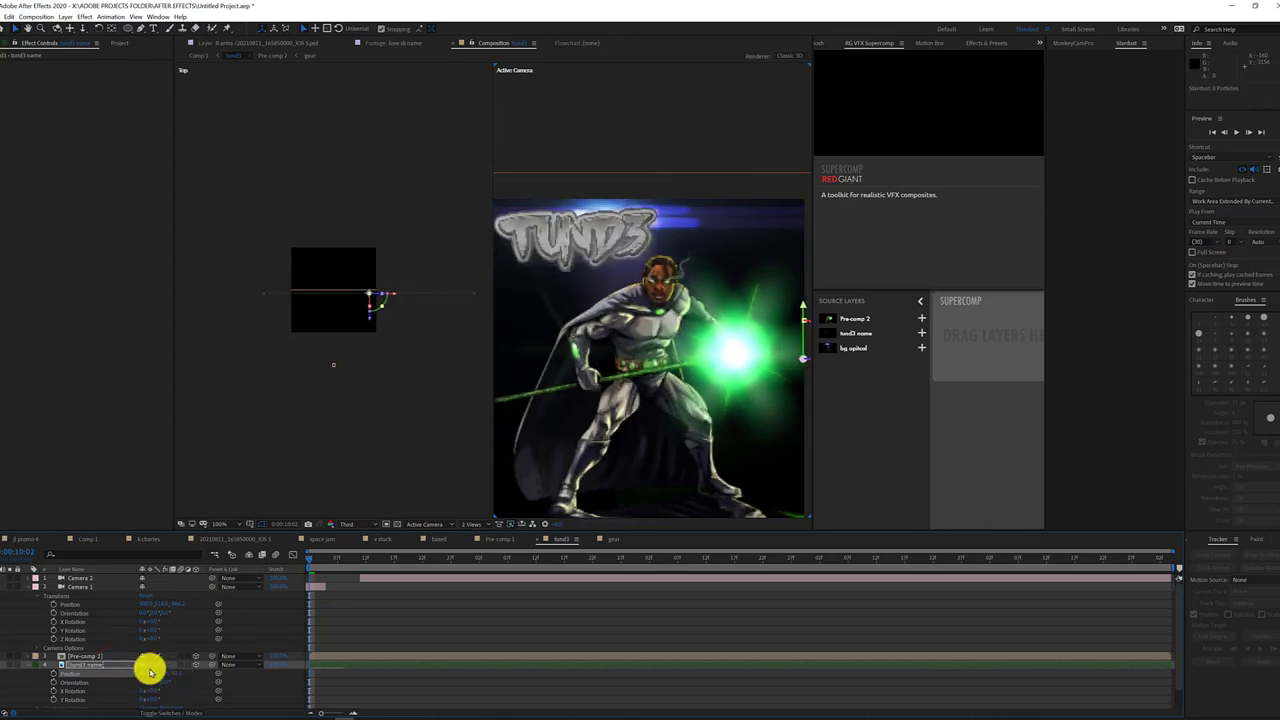
click(98, 587)
click(34, 590)
click(73, 549)
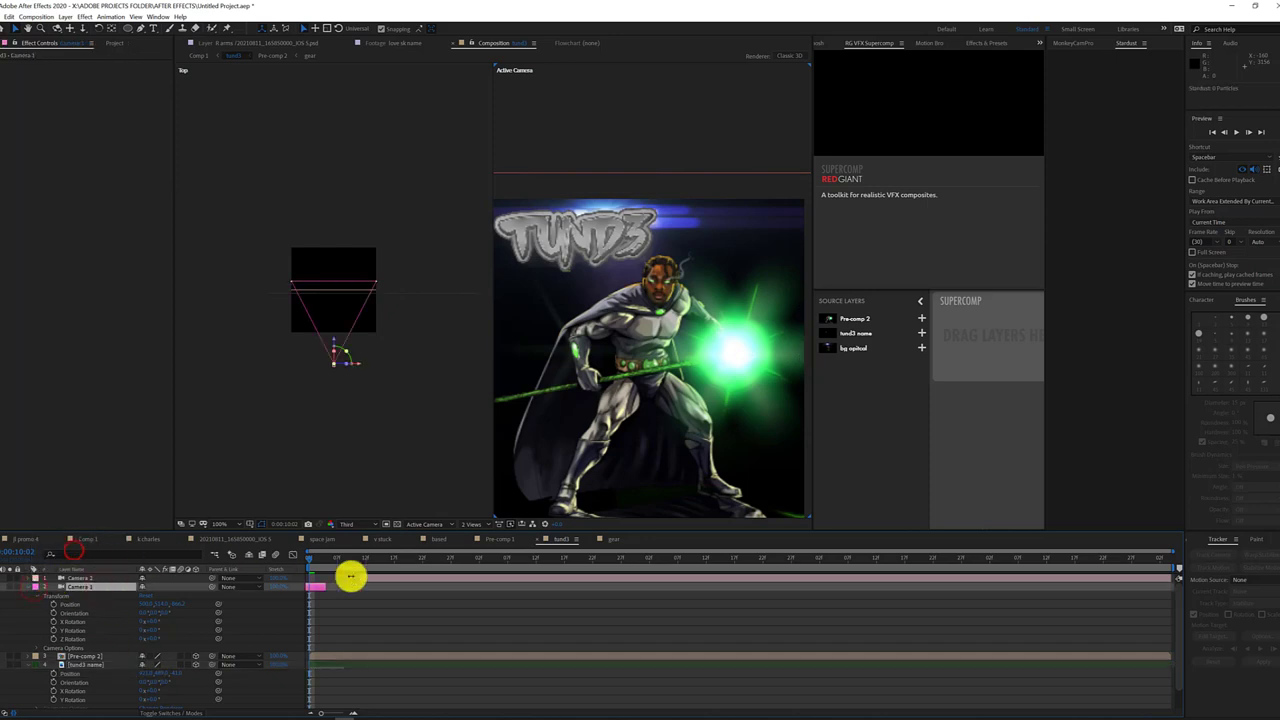
Push Camera 1 in toward the character at the start of its shot
click(394, 561)
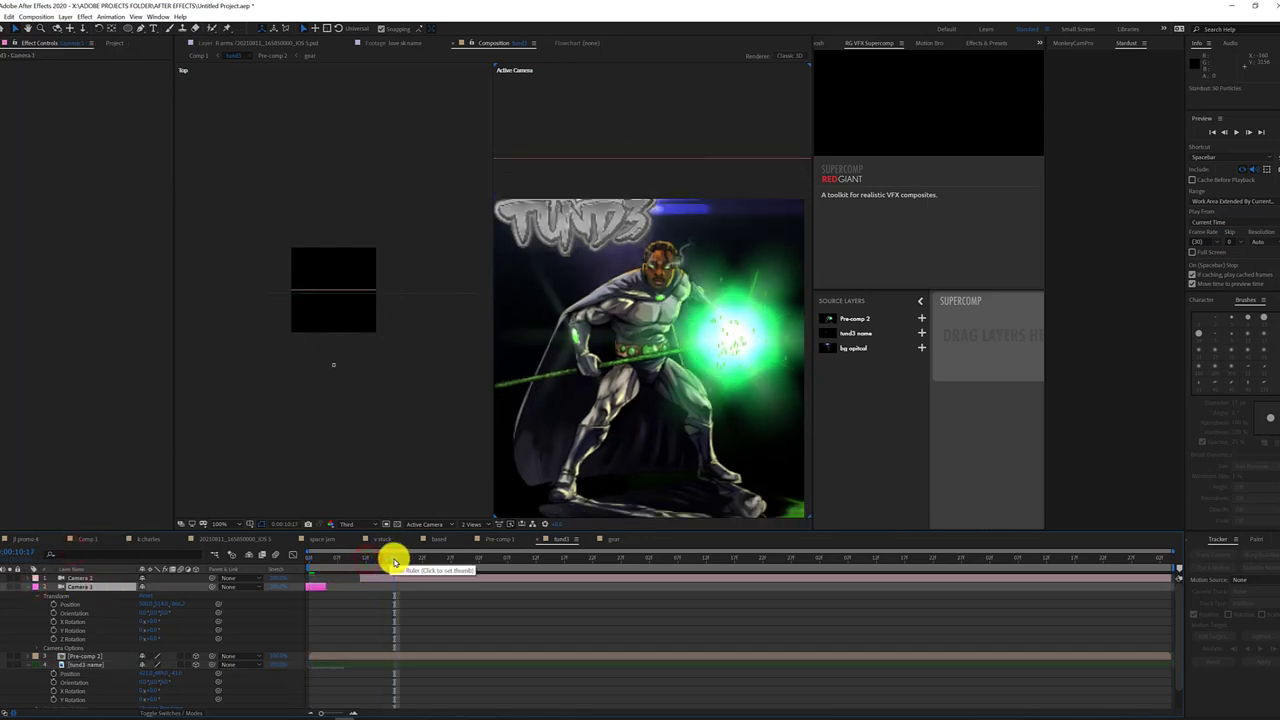
mouse_move(394, 561)
mouse_down()
mouse_move(300, 563)
mouse_move(352, 588)
mouse_up()
mouse_move(176, 604)
mouse_down()
mouse_move(161, 604)
mouse_move(281, 603)
mouse_move(4, 626)
mouse_move(116, 616)
mouse_up()
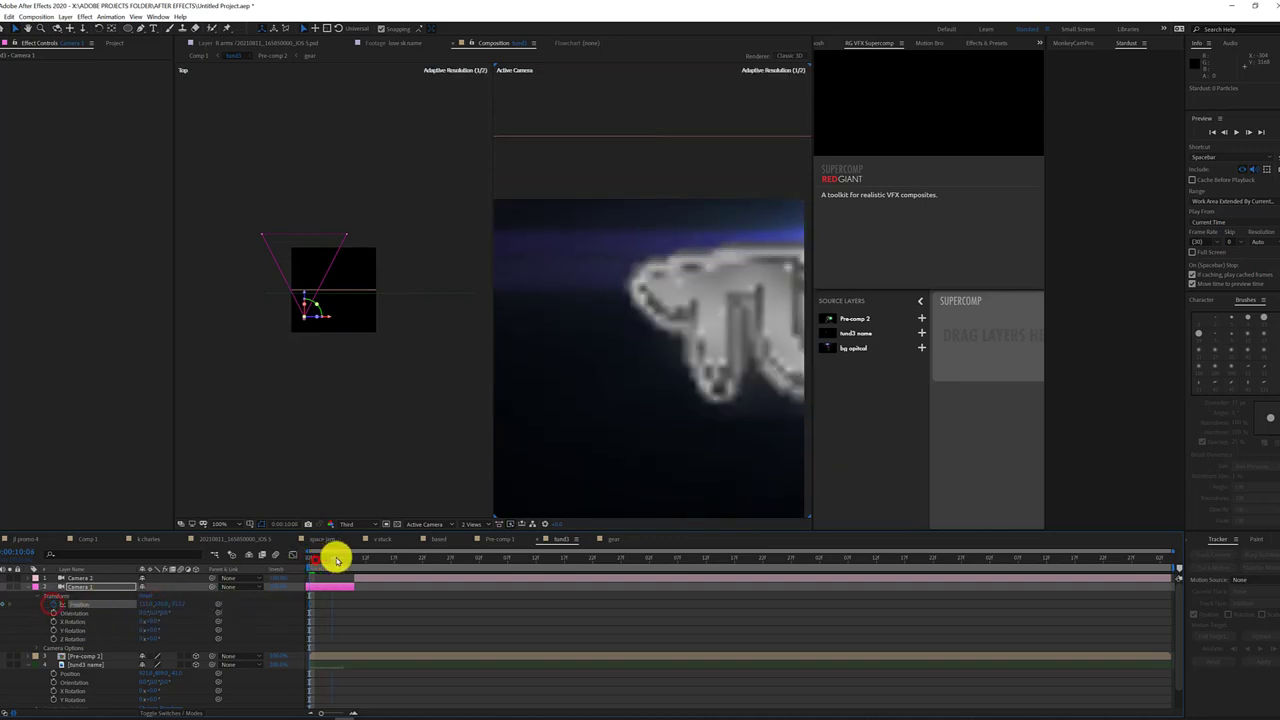
Keyframe Camera 1's Position at 0:00:10:08, panning toward the TUND3 logo and hero's face
drag(312, 557, 344, 557)
click(160, 606)
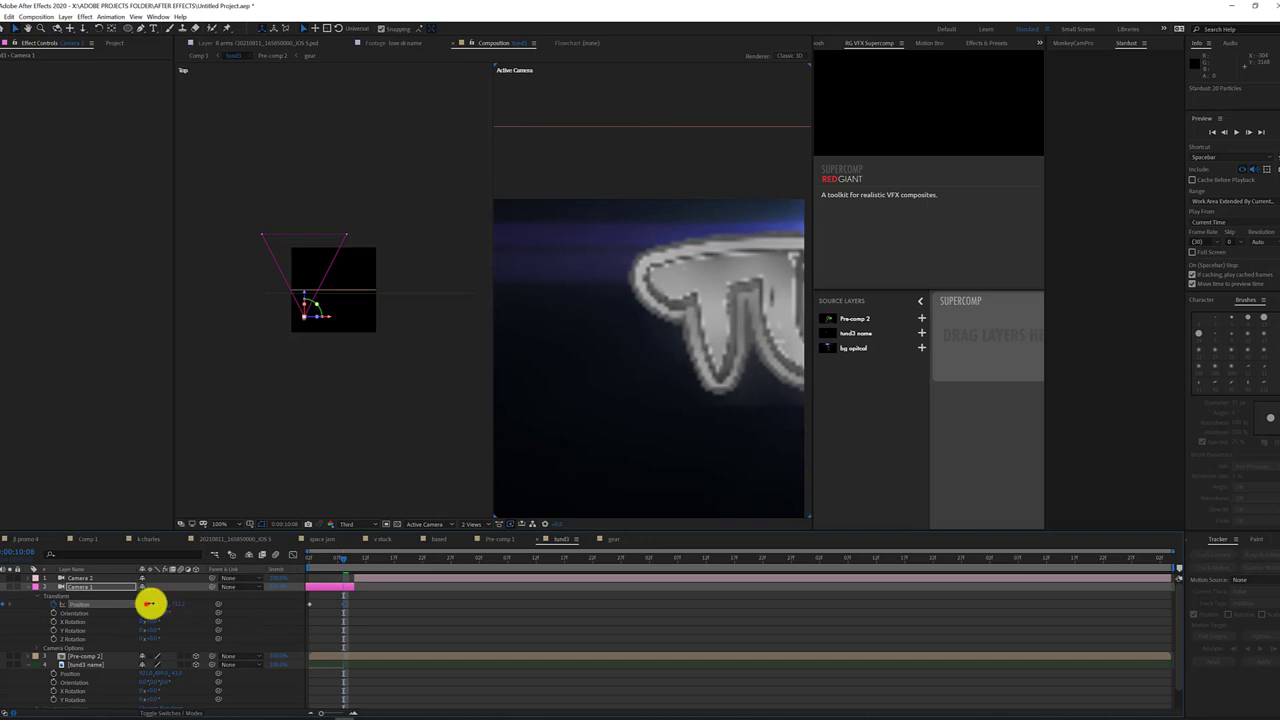
drag(148, 603, 303, 634)
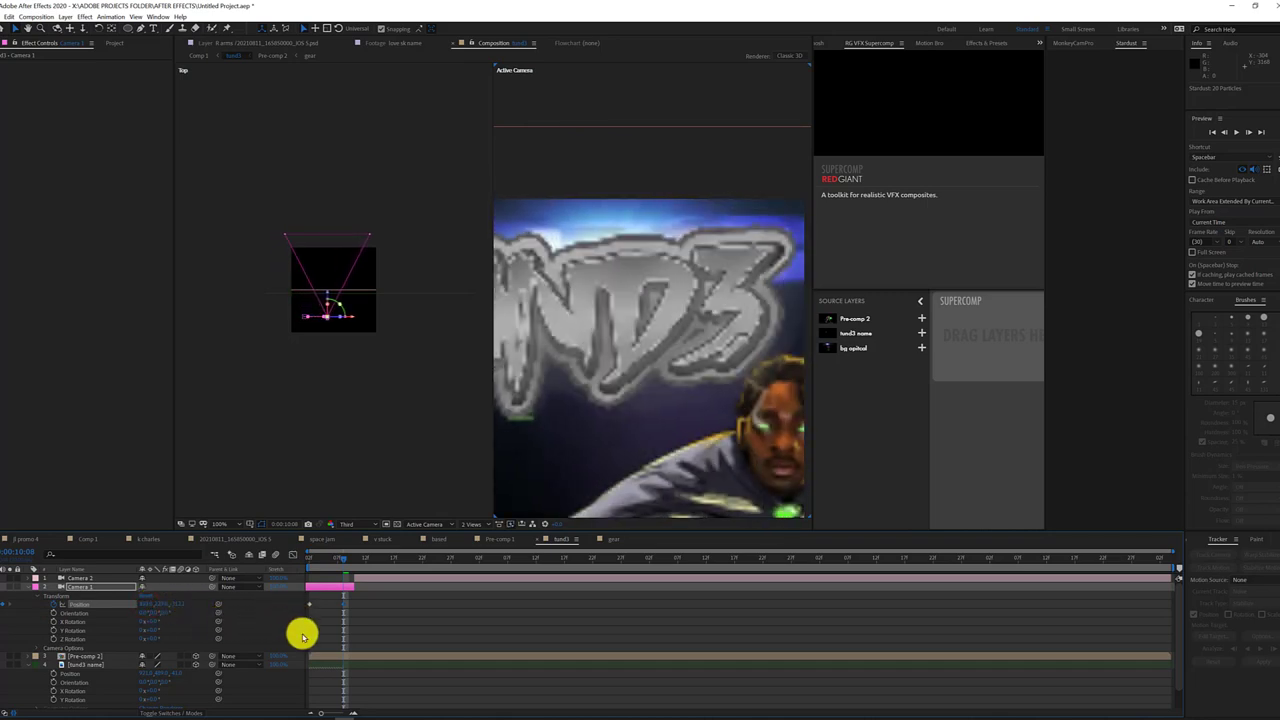
drag(175, 608, 207, 600)
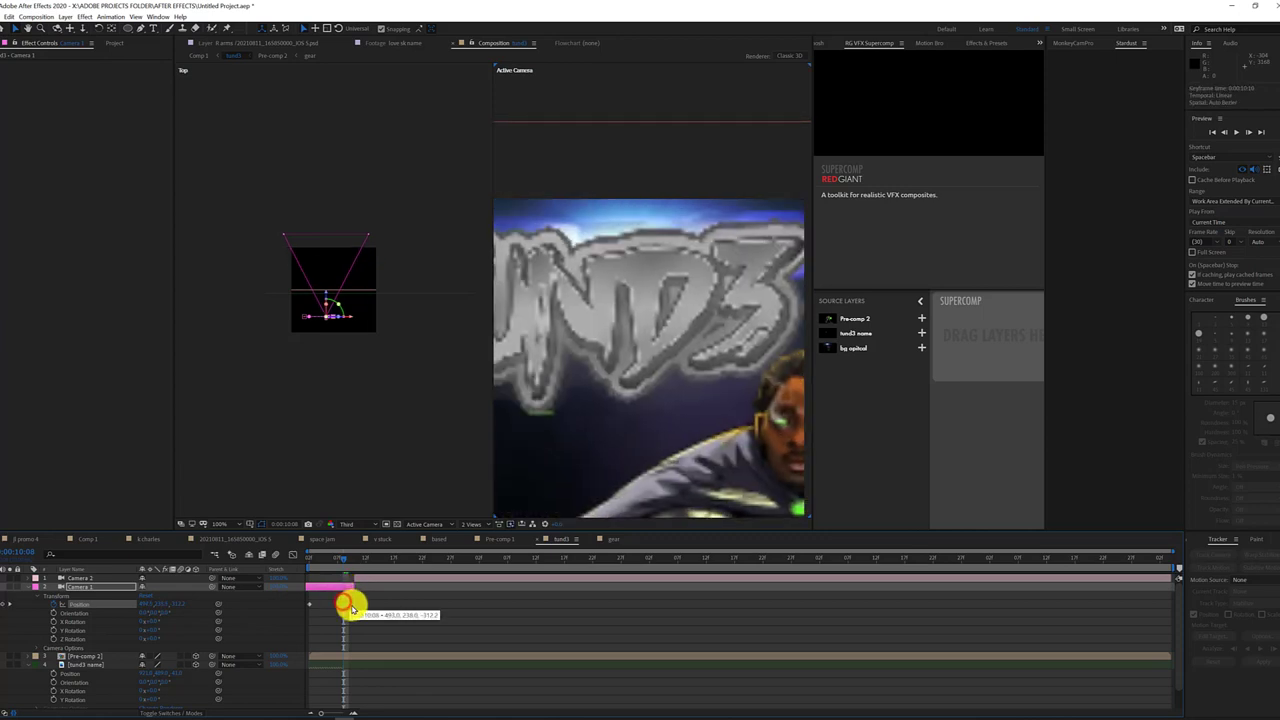
drag(346, 558, 370, 558)
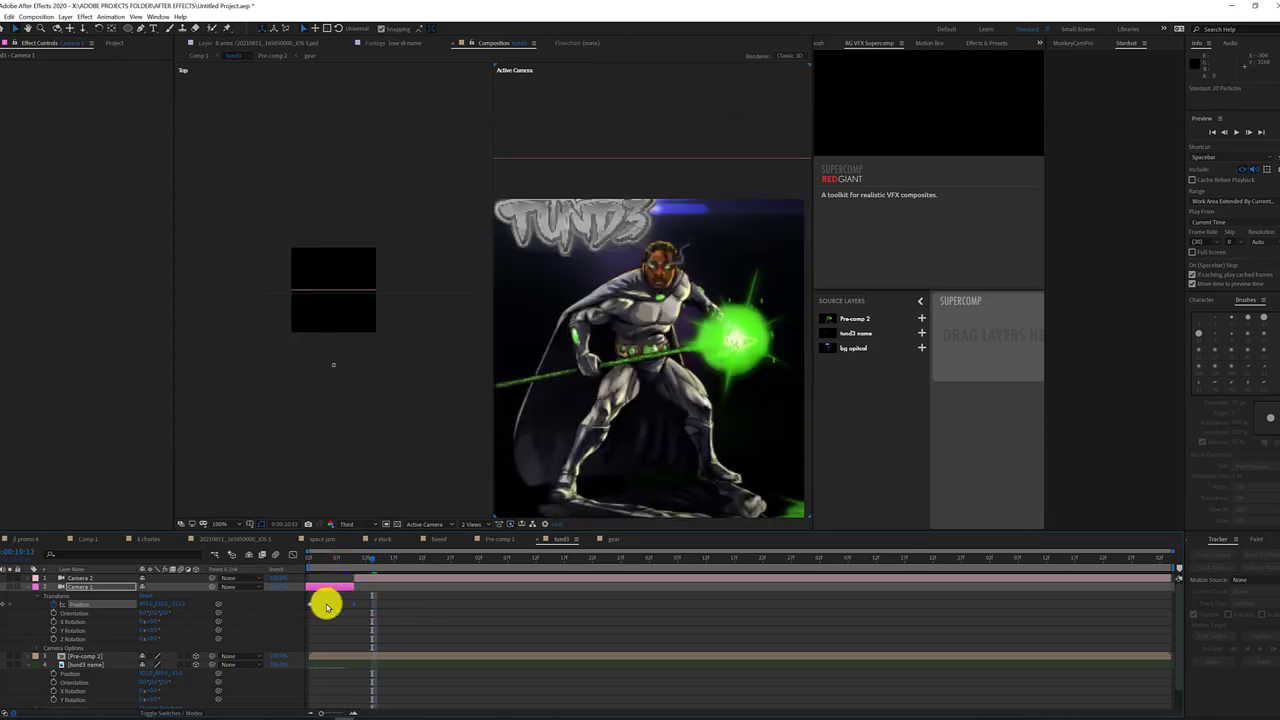
Select Camera 2 with the playhead at 0:00:10:15
click(367, 578)
drag(352, 558, 398, 558)
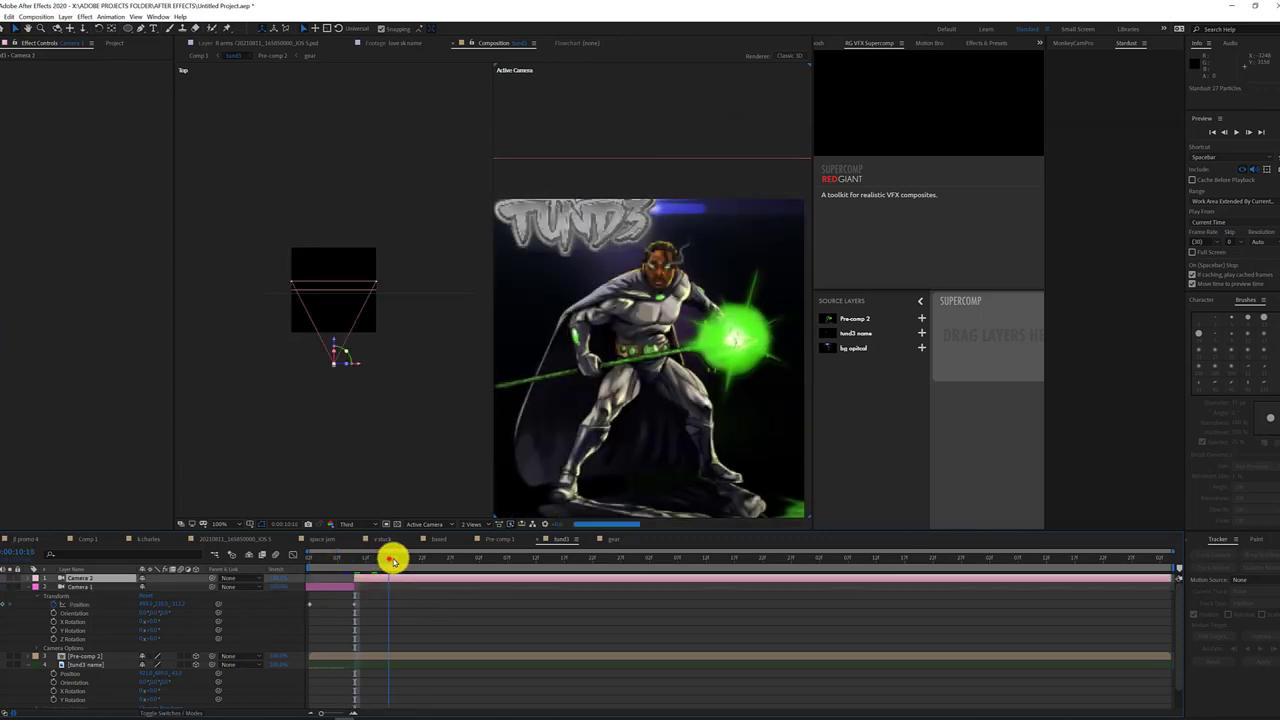
click(36, 17)
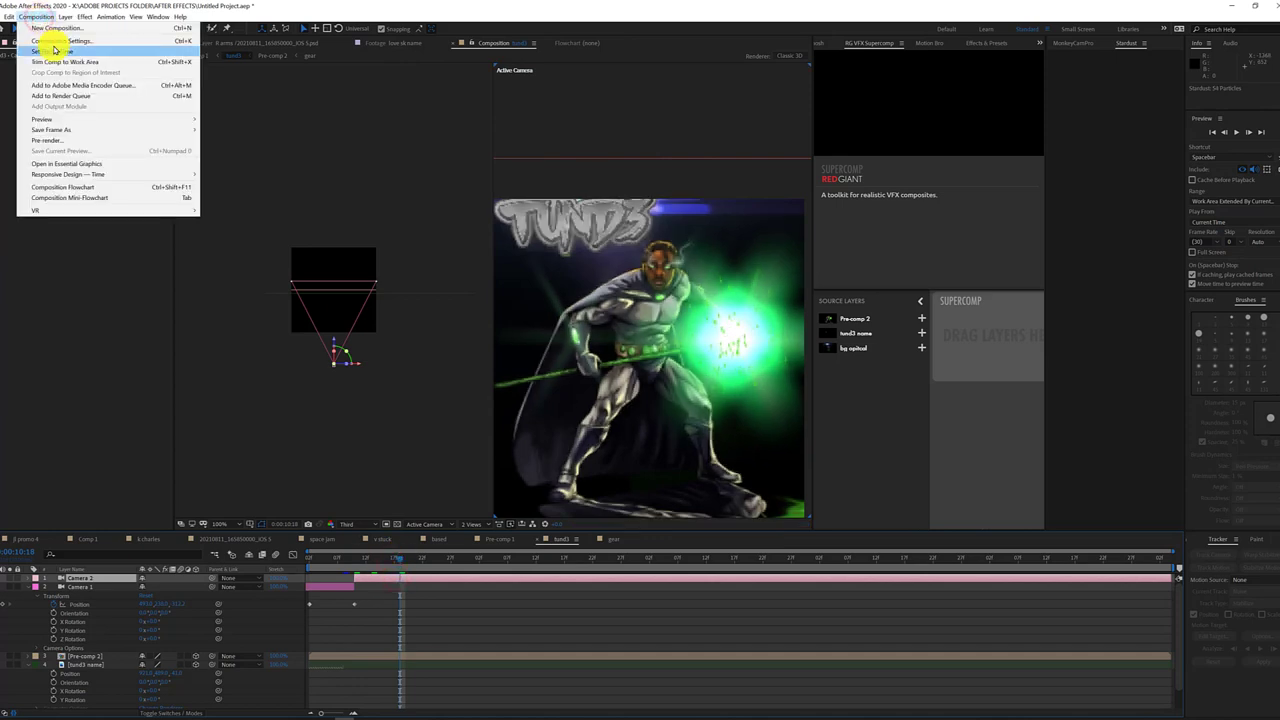
Duplicate Camera 2 into a new Camera 3
mouse_move(9, 17)
click(49, 150)
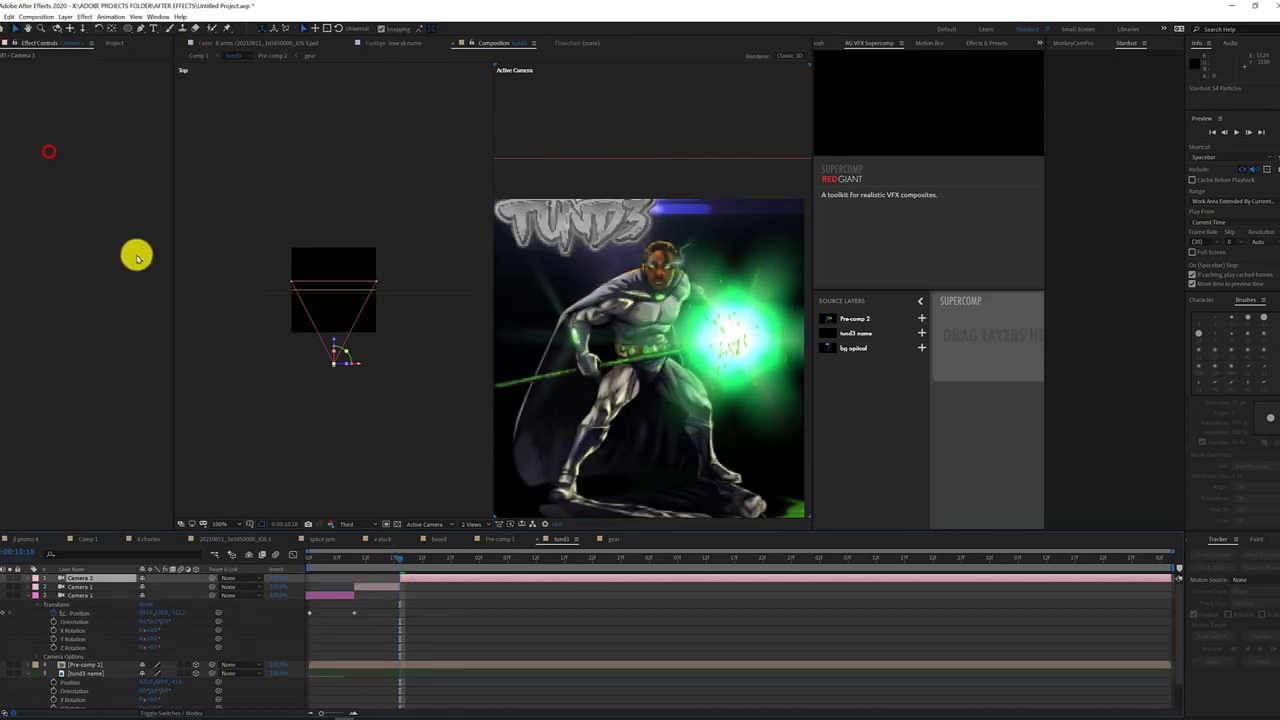
mouse_move(294, 571)
mouse_down()
mouse_move(362, 580)
mouse_move(323, 592)
mouse_up()
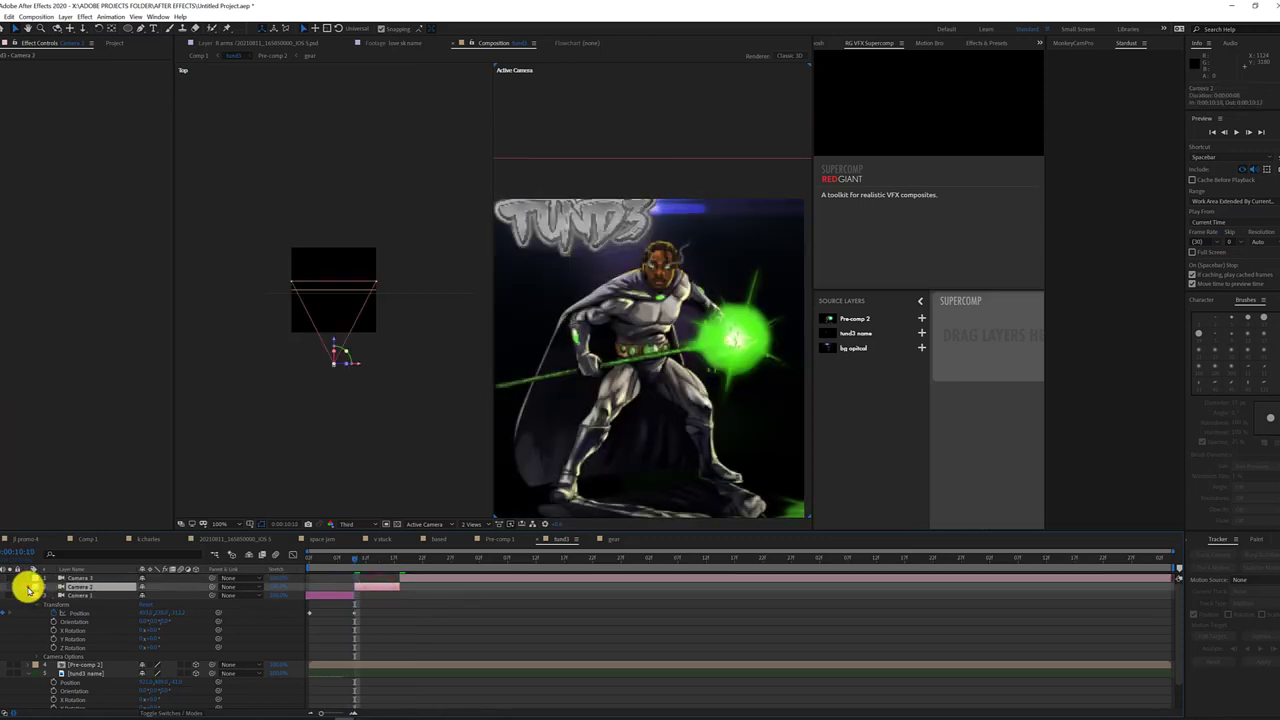
Increase Camera 2's Zoom and pan it from the belt up to the hero's face
click(37, 593)
click(35, 647)
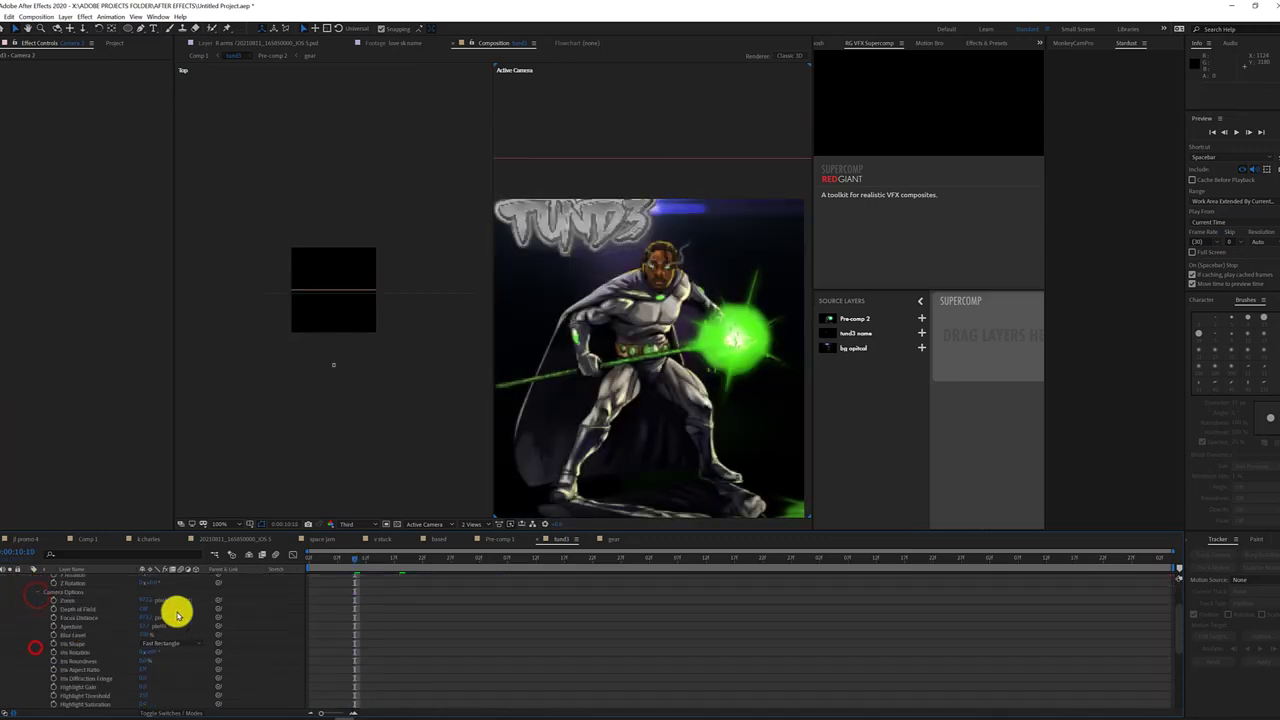
drag(144, 600, 470, 573)
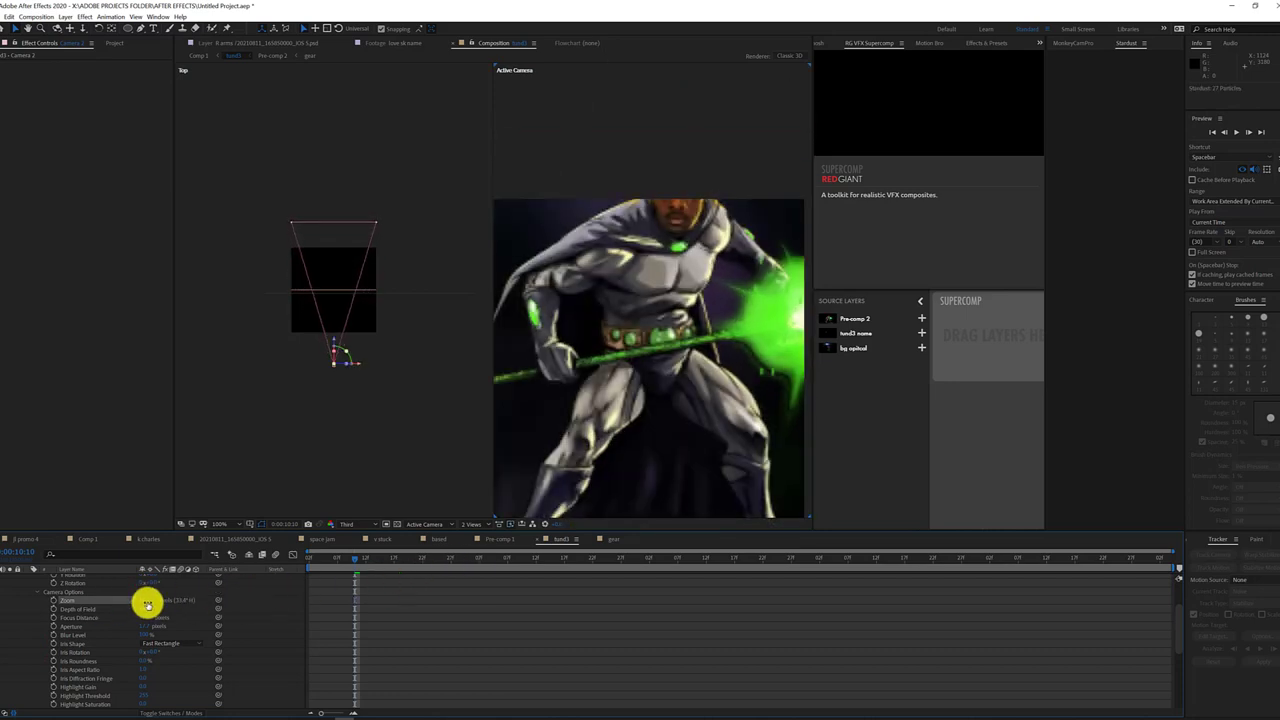
mouse_move(147, 603)
mouse_down()
mouse_move(380, 600)
mouse_move(823, 634)
mouse_up()
scroll(119, 621, up, 2)
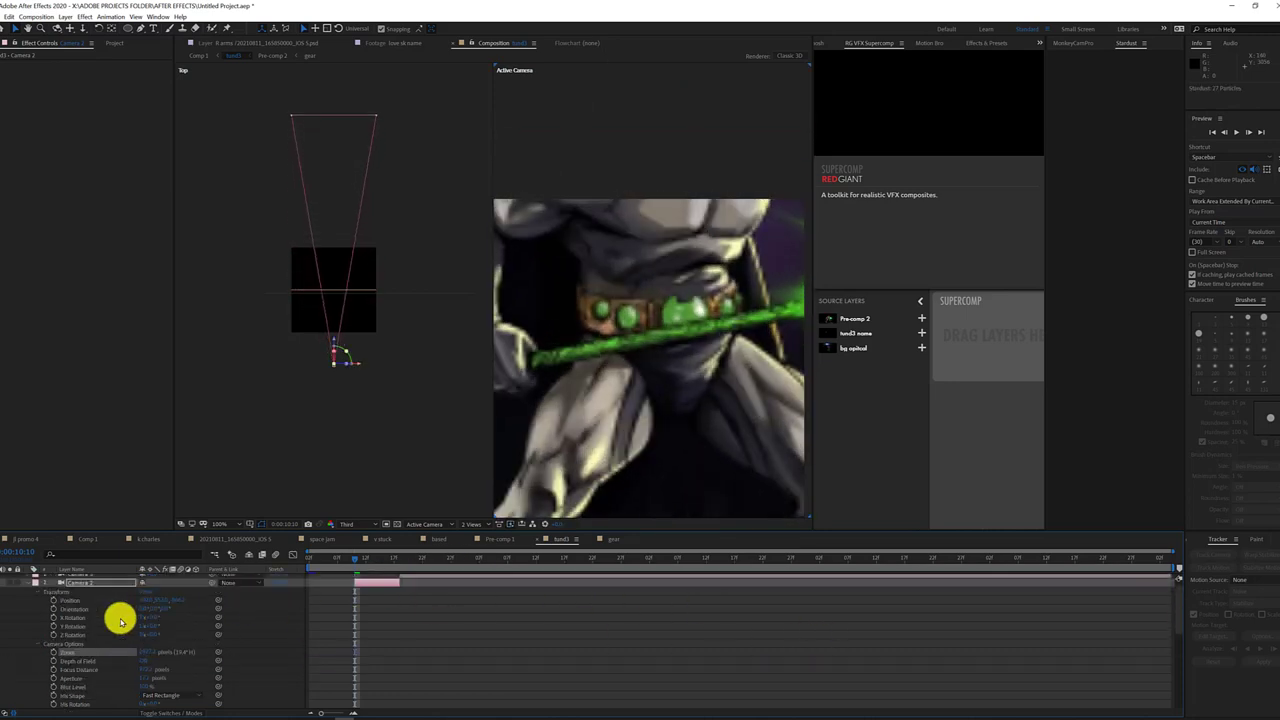
drag(163, 600, 35, 649)
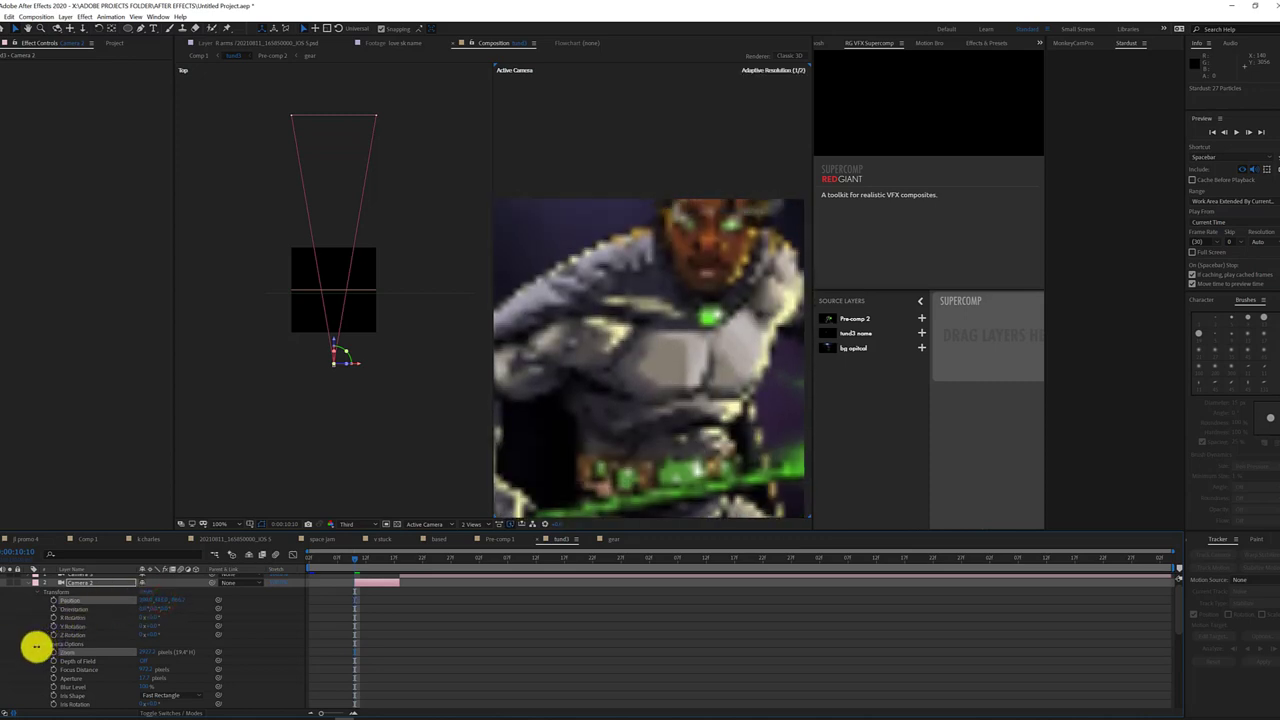
mouse_move(144, 600)
mouse_down()
mouse_move(163, 604)
mouse_move(123, 610)
mouse_up()
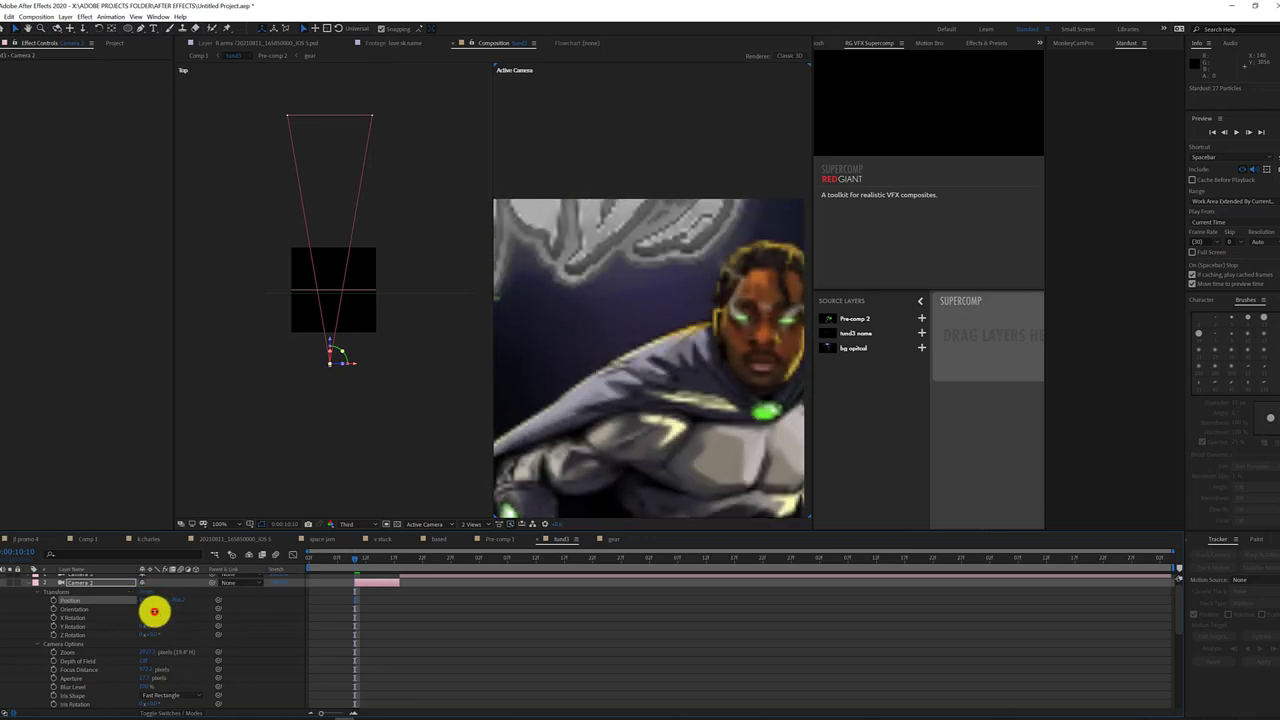
mouse_move(154, 611)
mouse_down()
mouse_move(143, 620)
mouse_move(166, 616)
mouse_up()
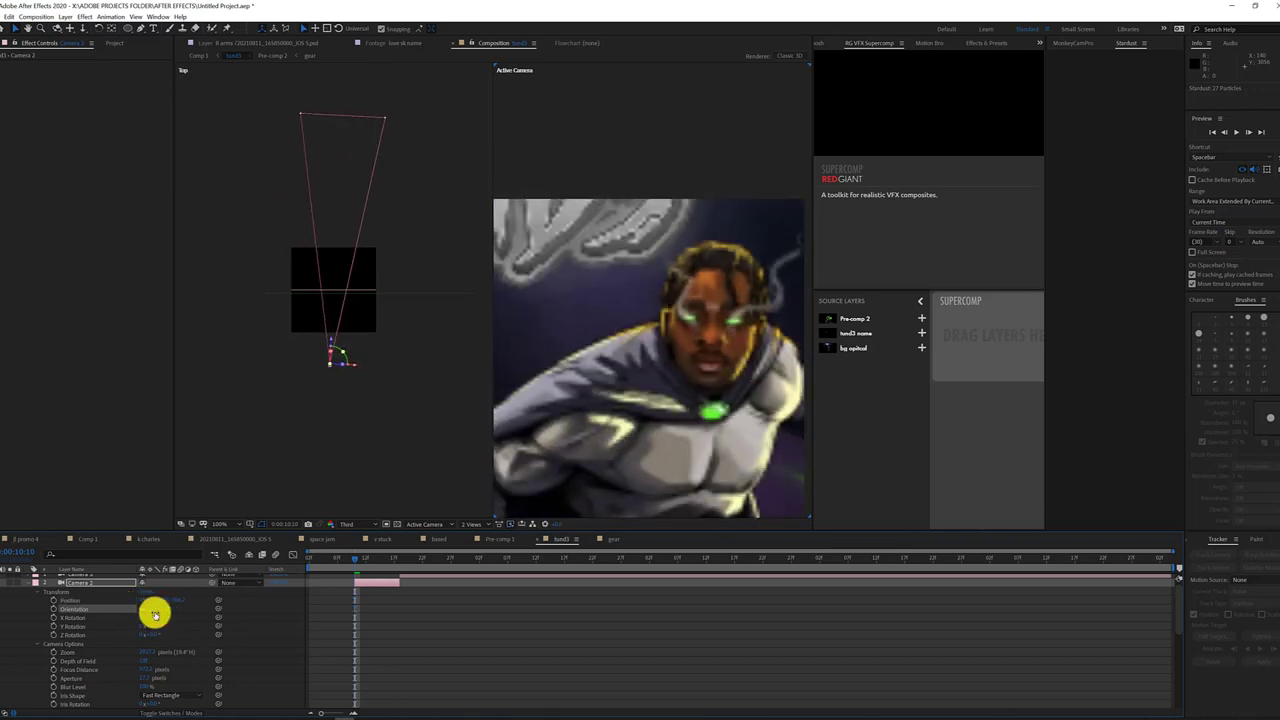
Scrub through time to preview Camera 2's move from close-up to wide shot
click(389, 557)
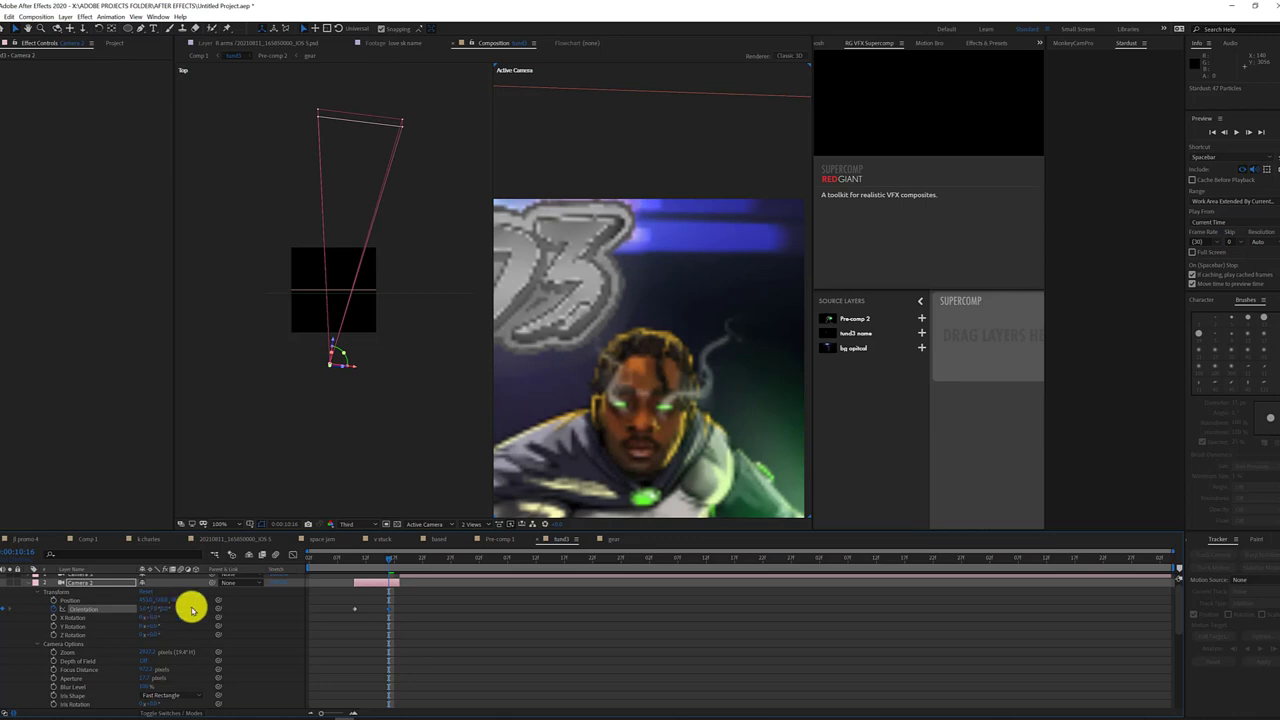
drag(389, 558, 391, 562)
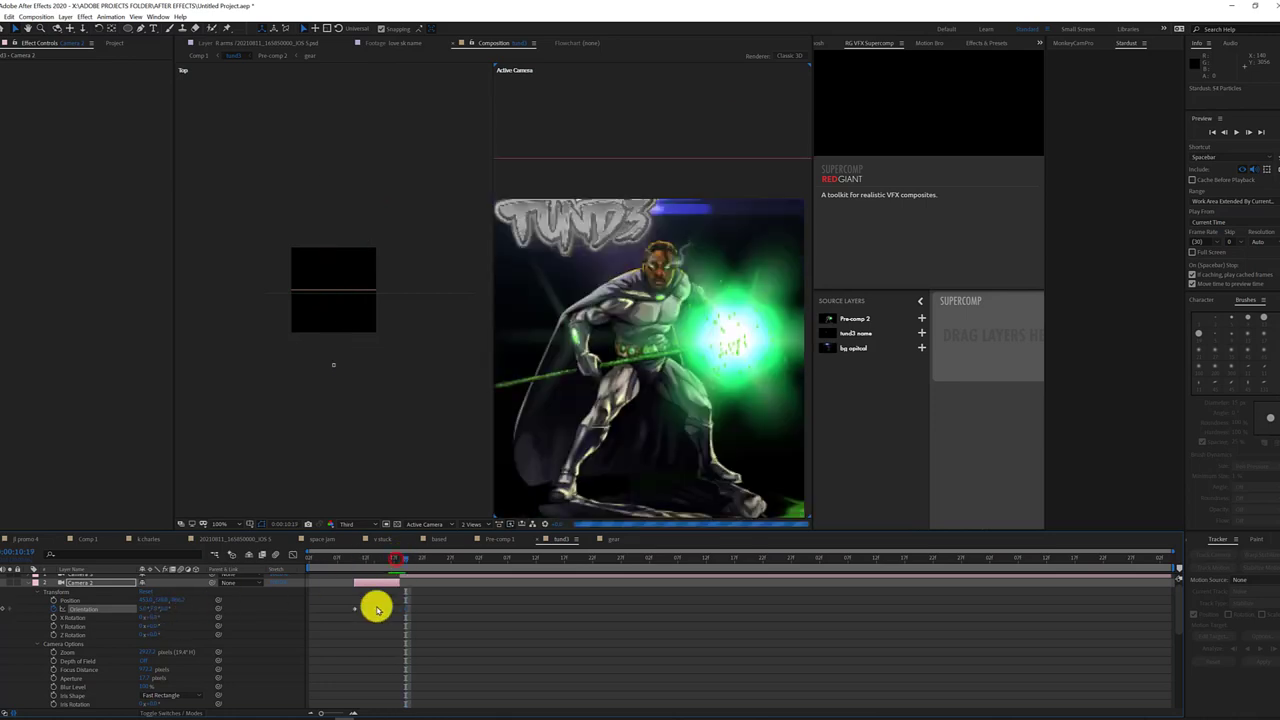
click(400, 566)
drag(302, 567, 385, 568)
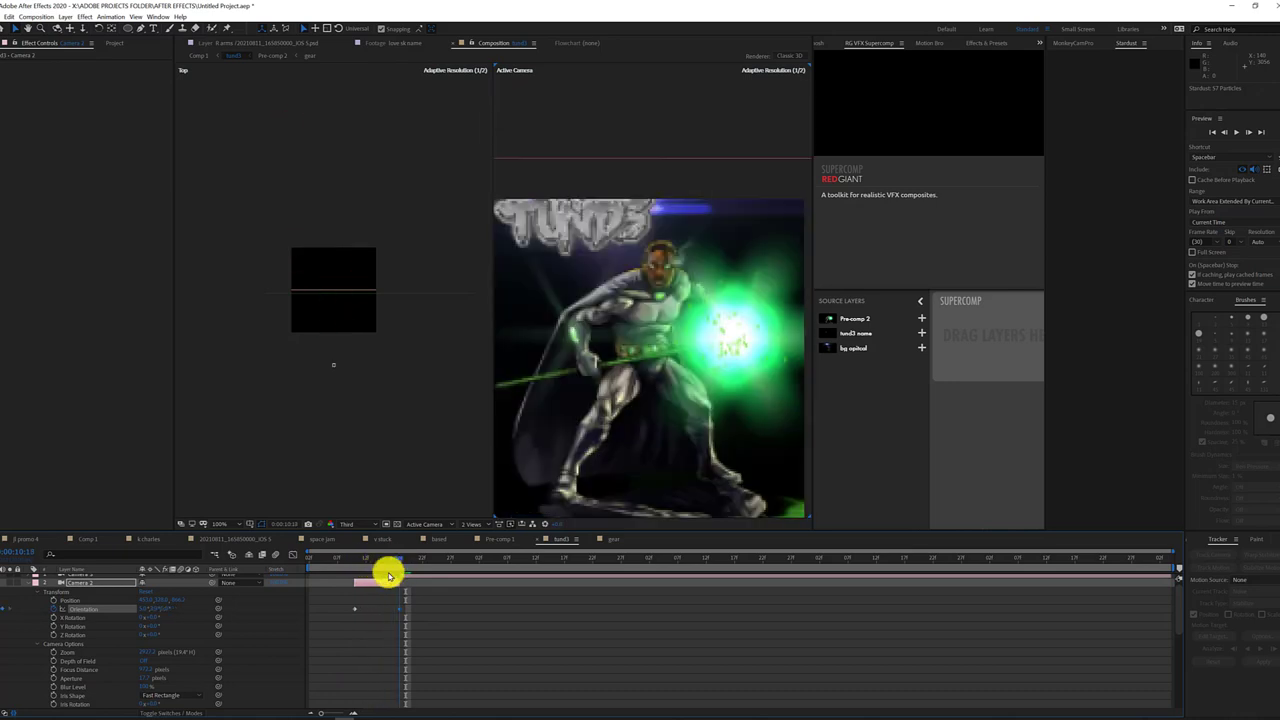
drag(385, 568, 315, 608)
Slide Camera 2 to start earlier and preview its close-up
scroll(129, 623, down, 5)
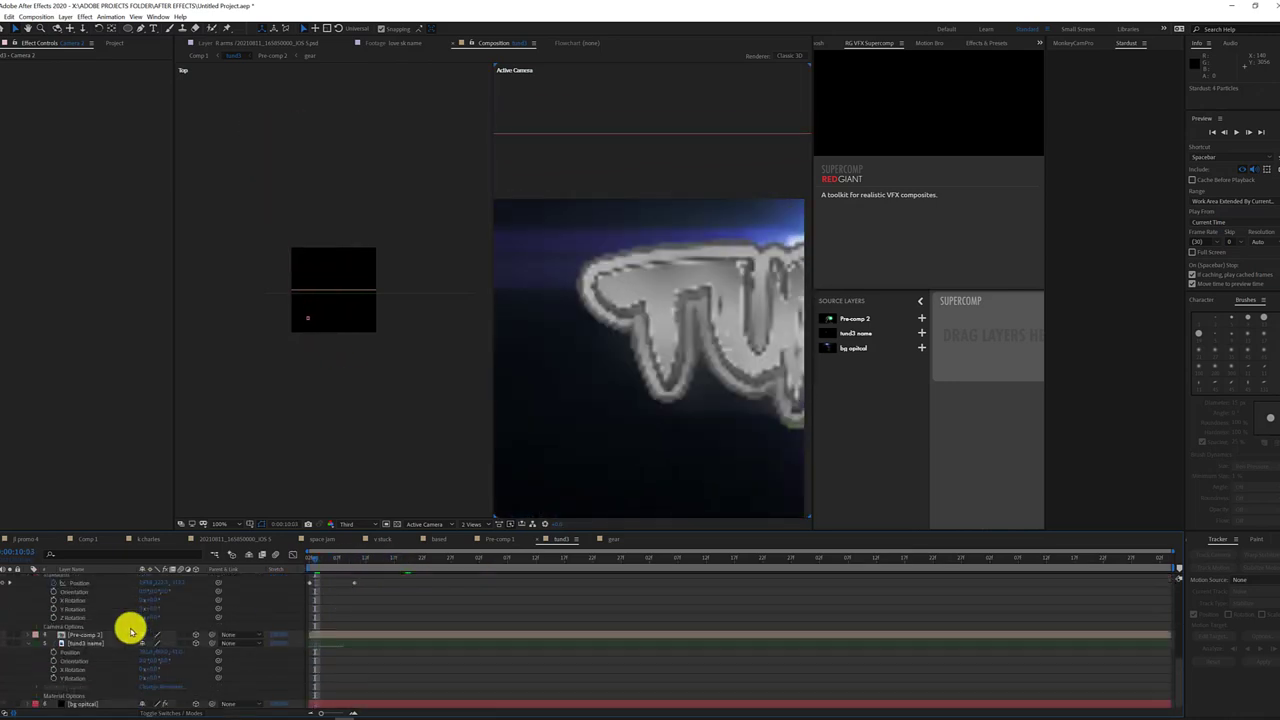
click(343, 670)
scroll(340, 636, up, 5)
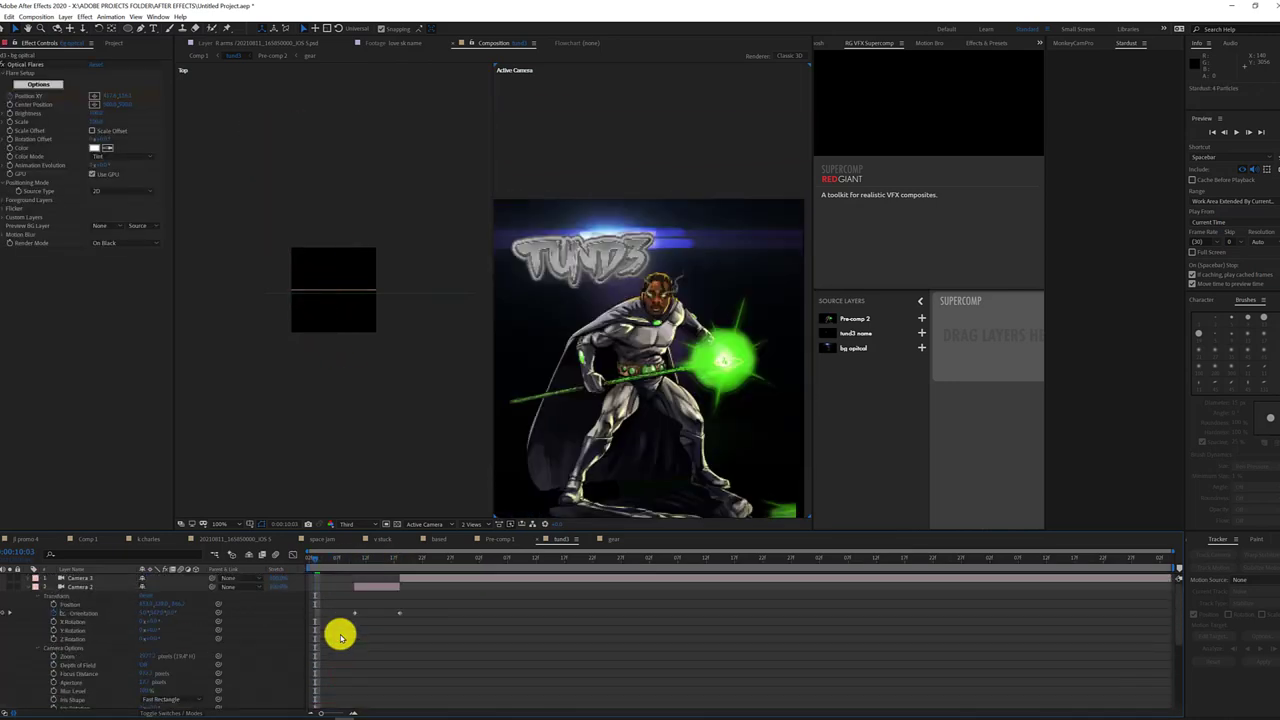
mouse_move(386, 590)
mouse_down()
mouse_move(340, 590)
mouse_move(380, 608)
mouse_up()
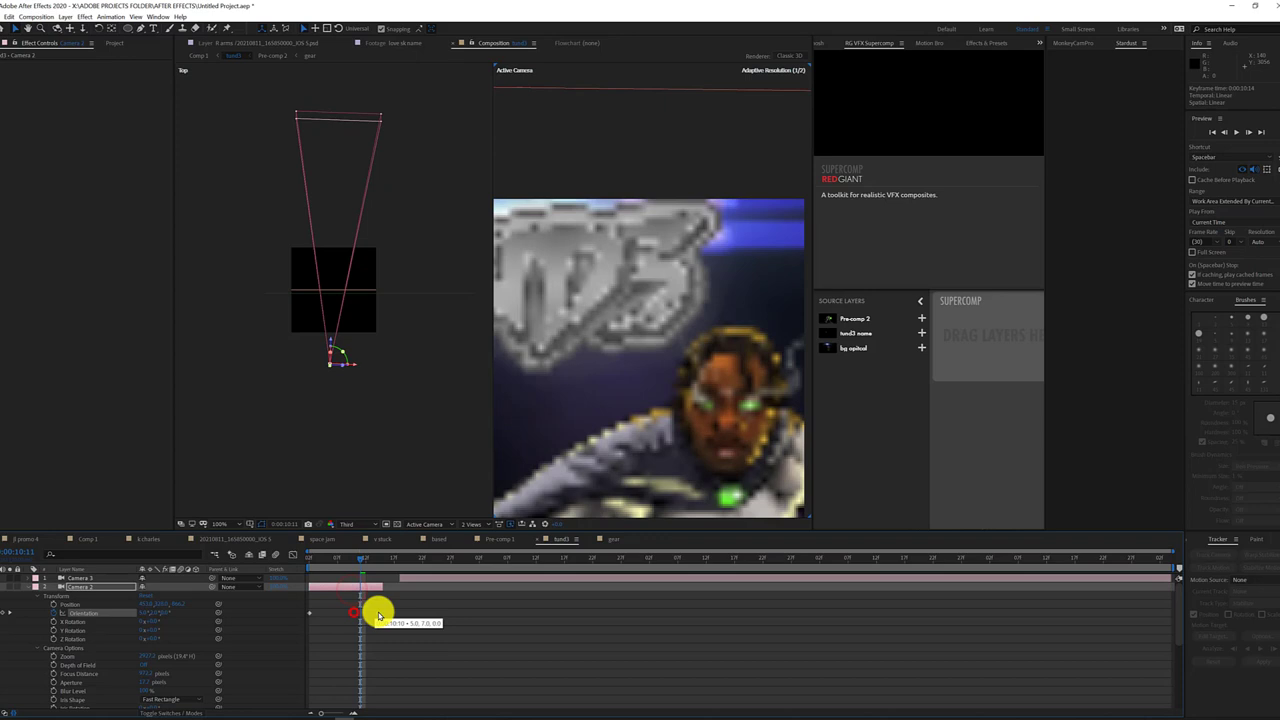
click(357, 562)
drag(357, 562, 377, 567)
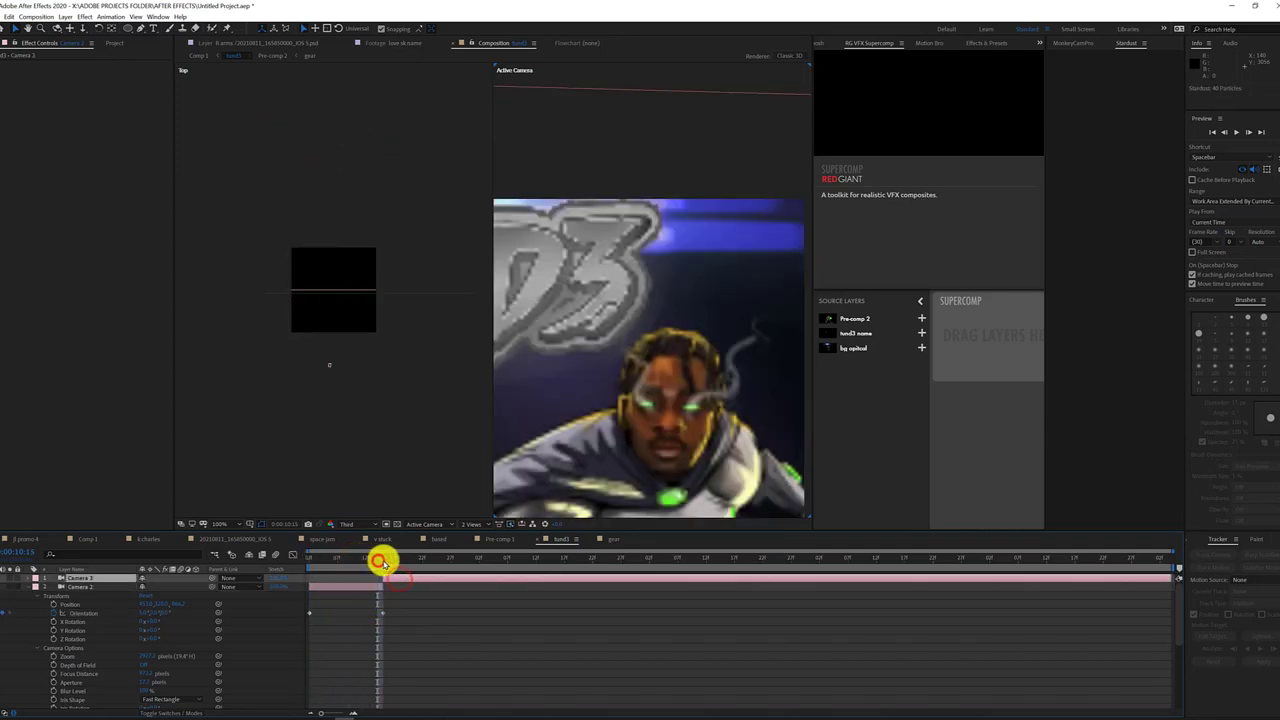
Duplicate Camera 2 with Ctrl+D and make the new camera start later
click(85, 587)
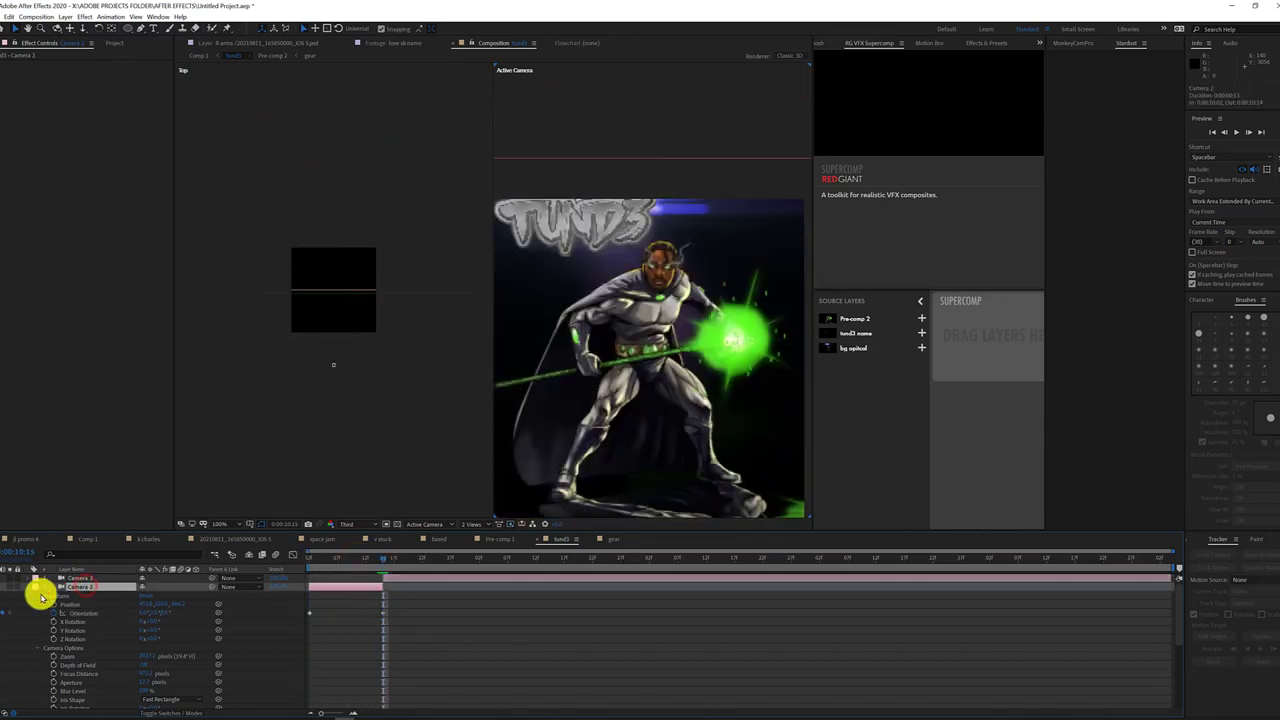
key(ctrl+d)
mouse_move(380, 582)
mouse_down()
mouse_move(428, 582)
mouse_move(310, 589)
mouse_move(380, 586)
mouse_up()
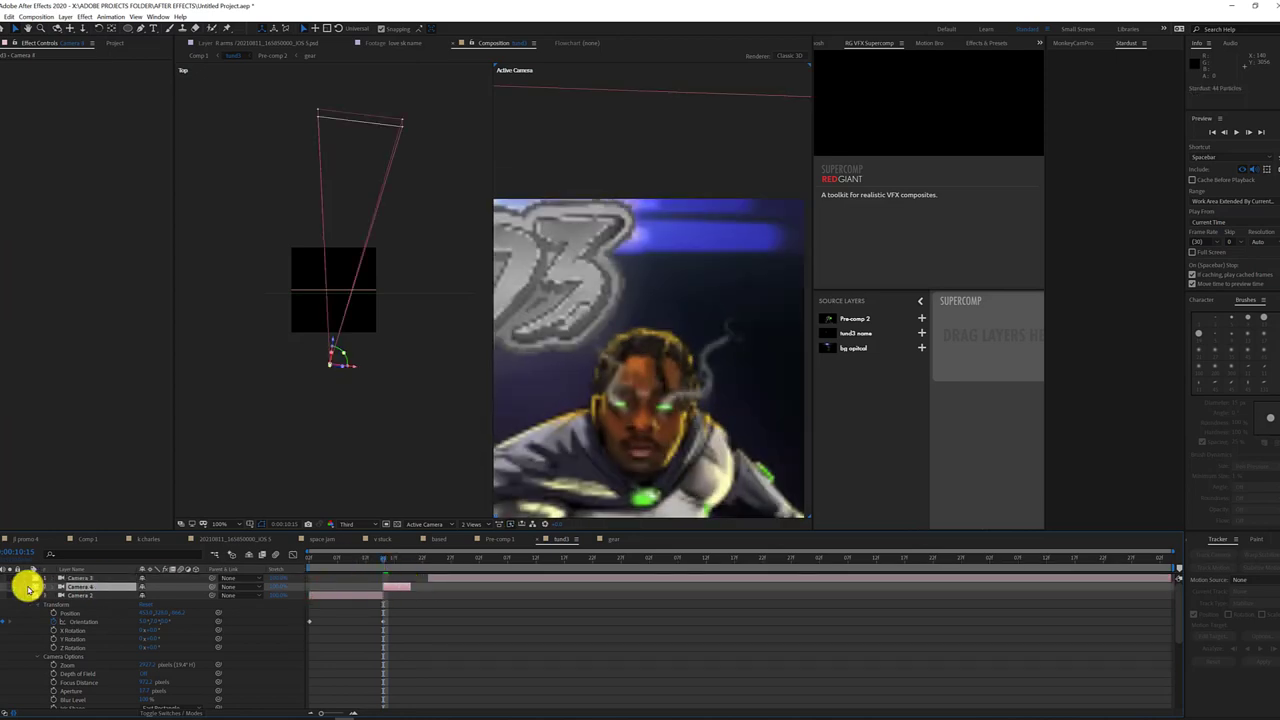
Reset and re-aim Camera 4's transform, then delete the extra Camera 4 layer
click(34, 587)
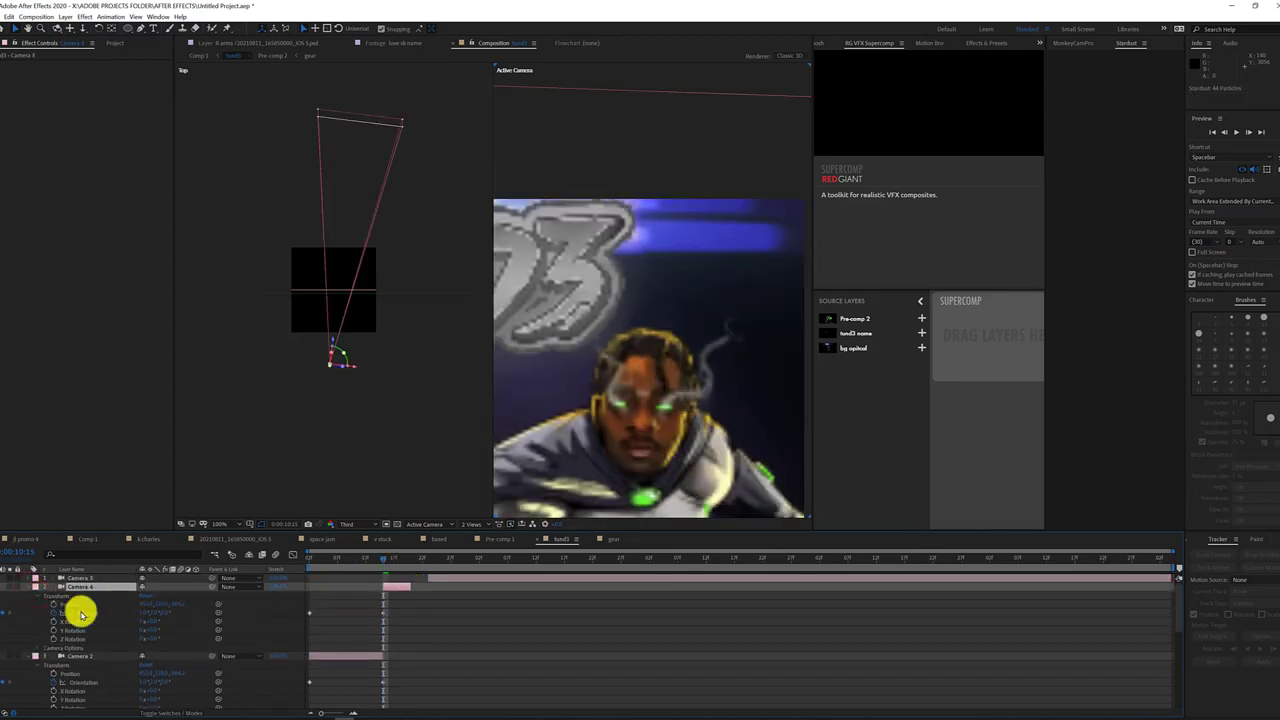
click(400, 554)
right_click(88, 604)
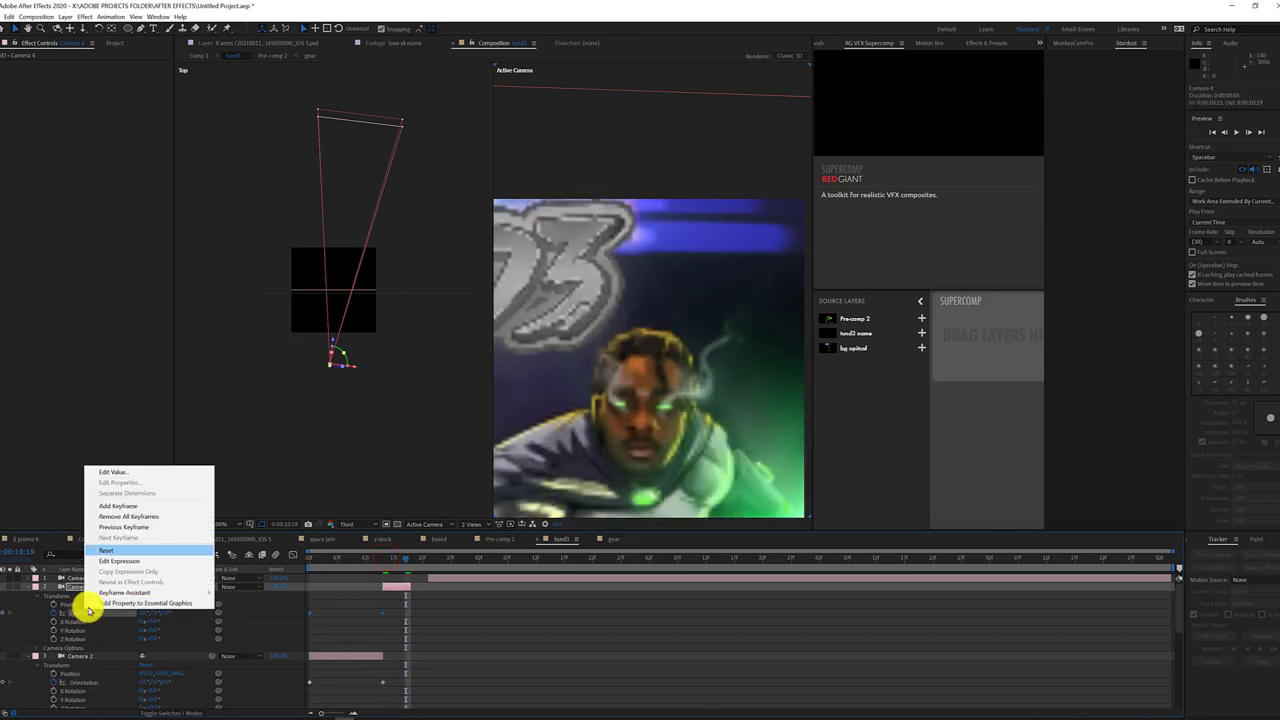
click(155, 553)
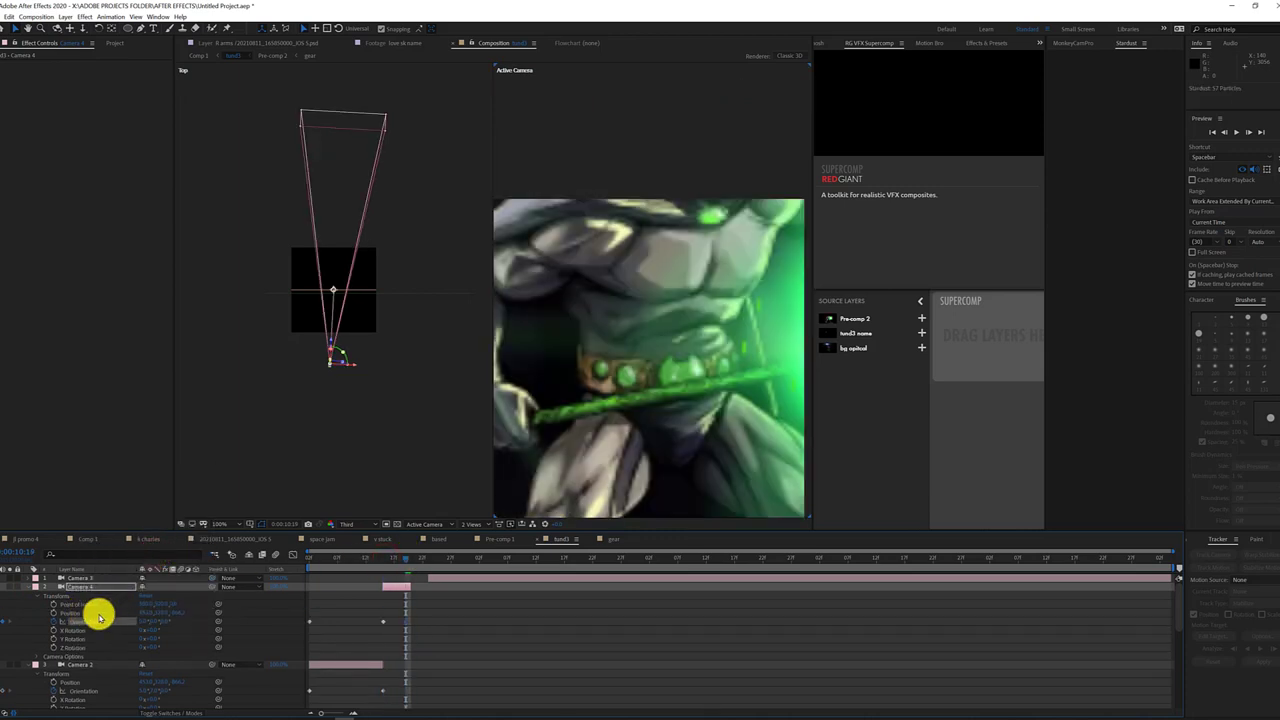
right_click(80, 617)
click(128, 554)
mouse_move(394, 560)
mouse_down()
mouse_move(372, 558)
mouse_move(383, 605)
mouse_up()
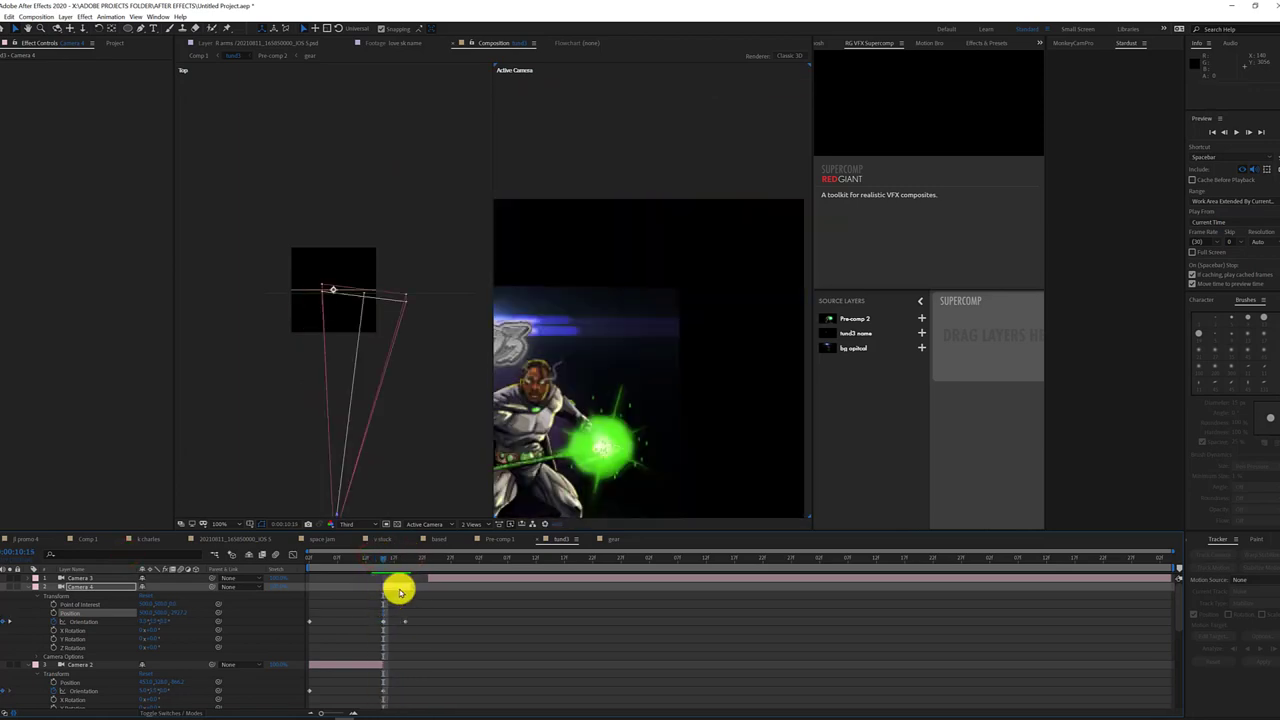
key(Delete)
Split the Camera 3 layer at the later playhead position with Split Layer
click(428, 577)
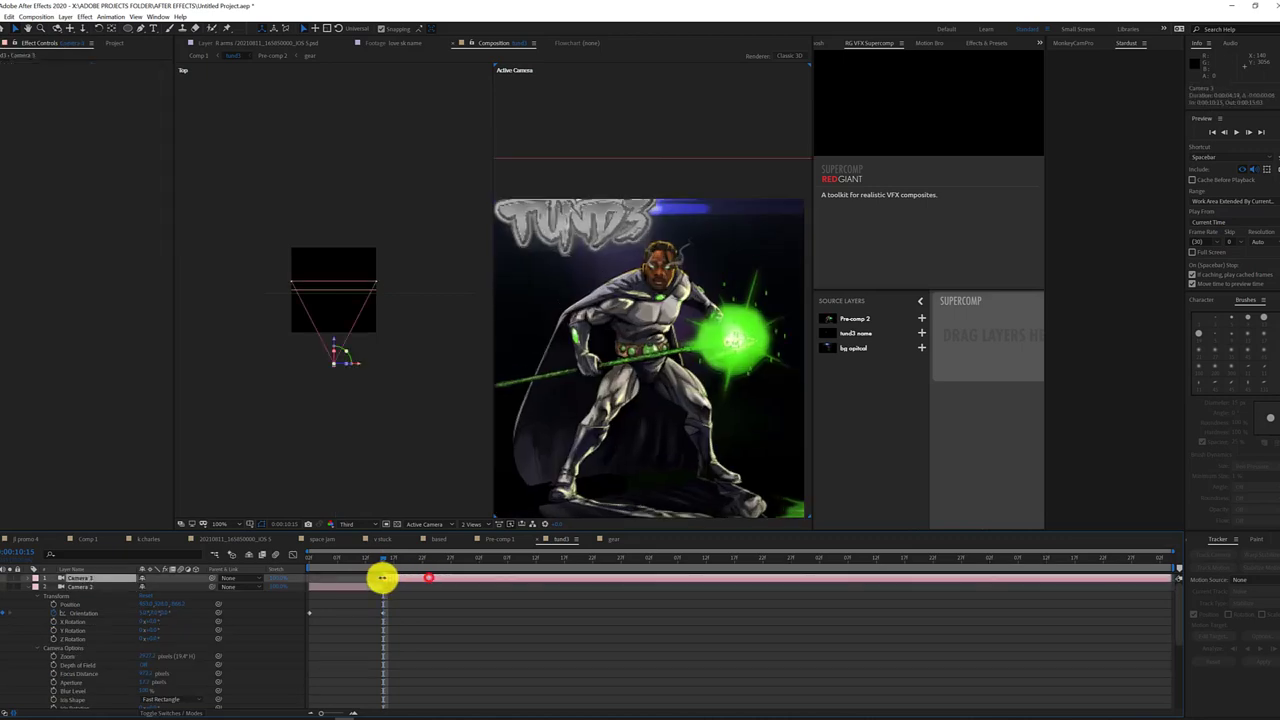
drag(375, 562, 461, 573)
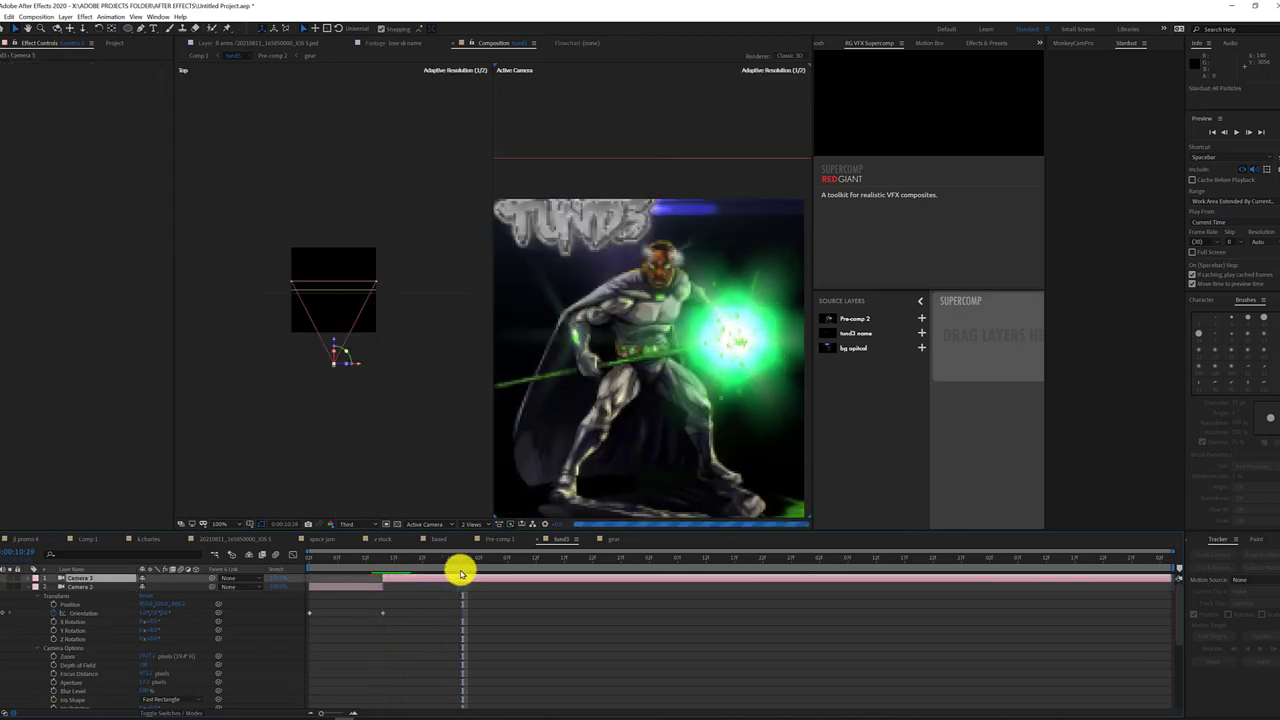
click(9, 17)
click(63, 143)
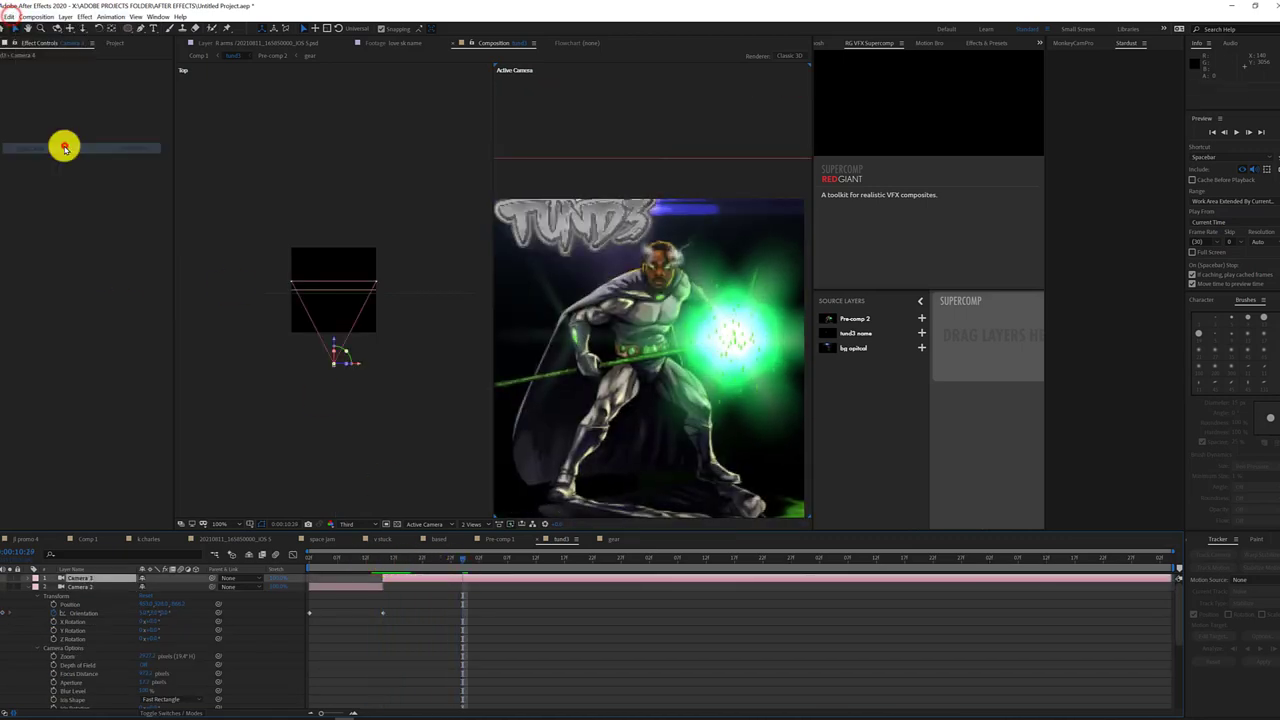
Adjust Camera 3's Zoom in Camera Options and preview its shot
click(430, 588)
click(422, 558)
click(28, 587)
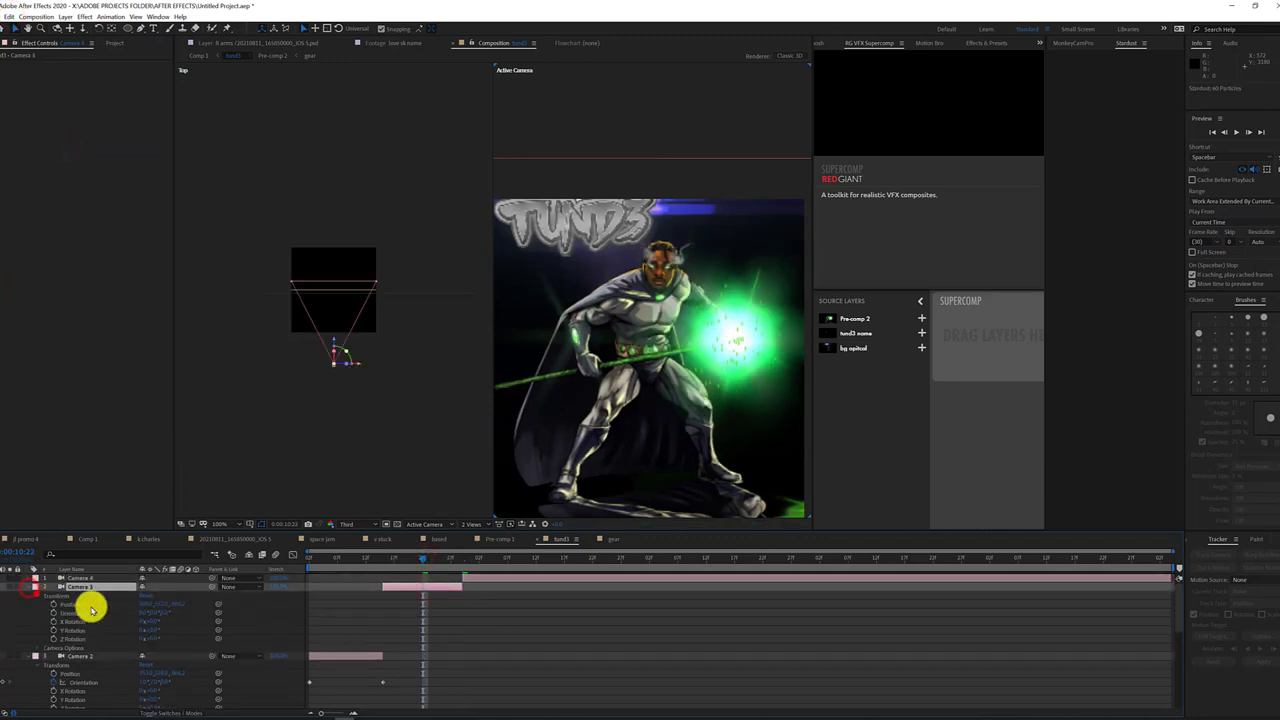
click(35, 648)
drag(143, 597, 140, 620)
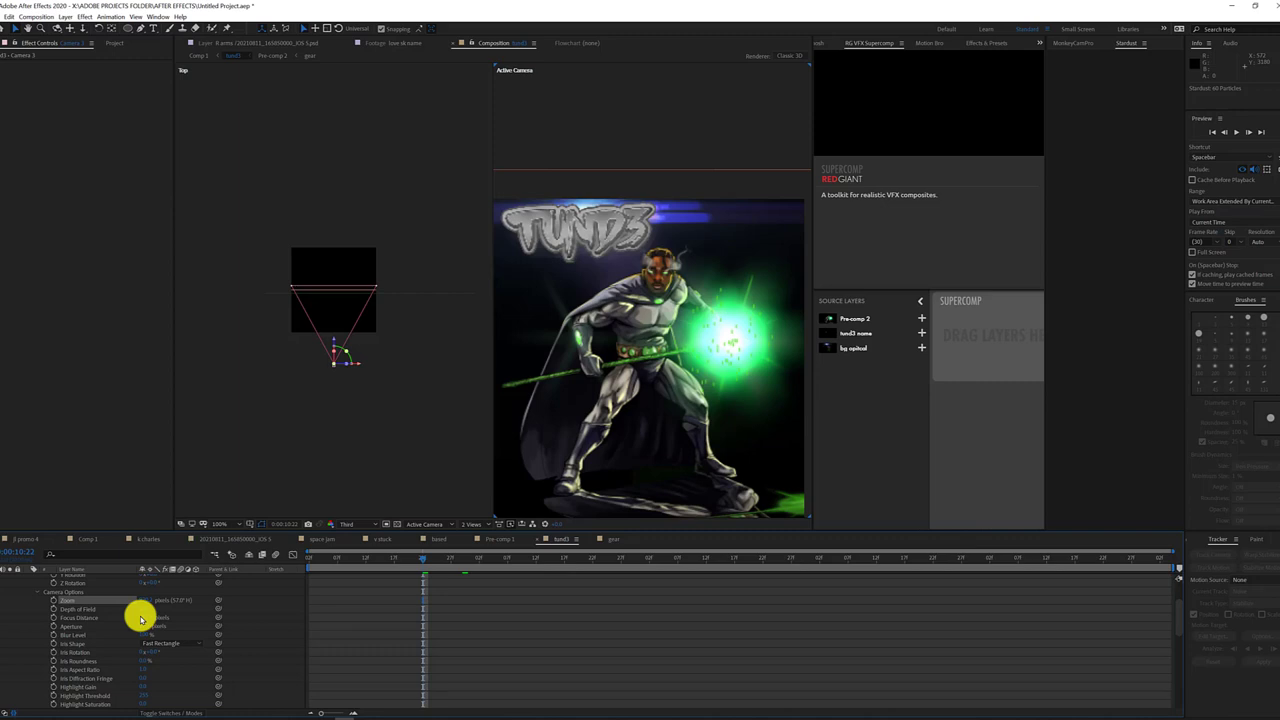
scroll(95, 663, up, 3)
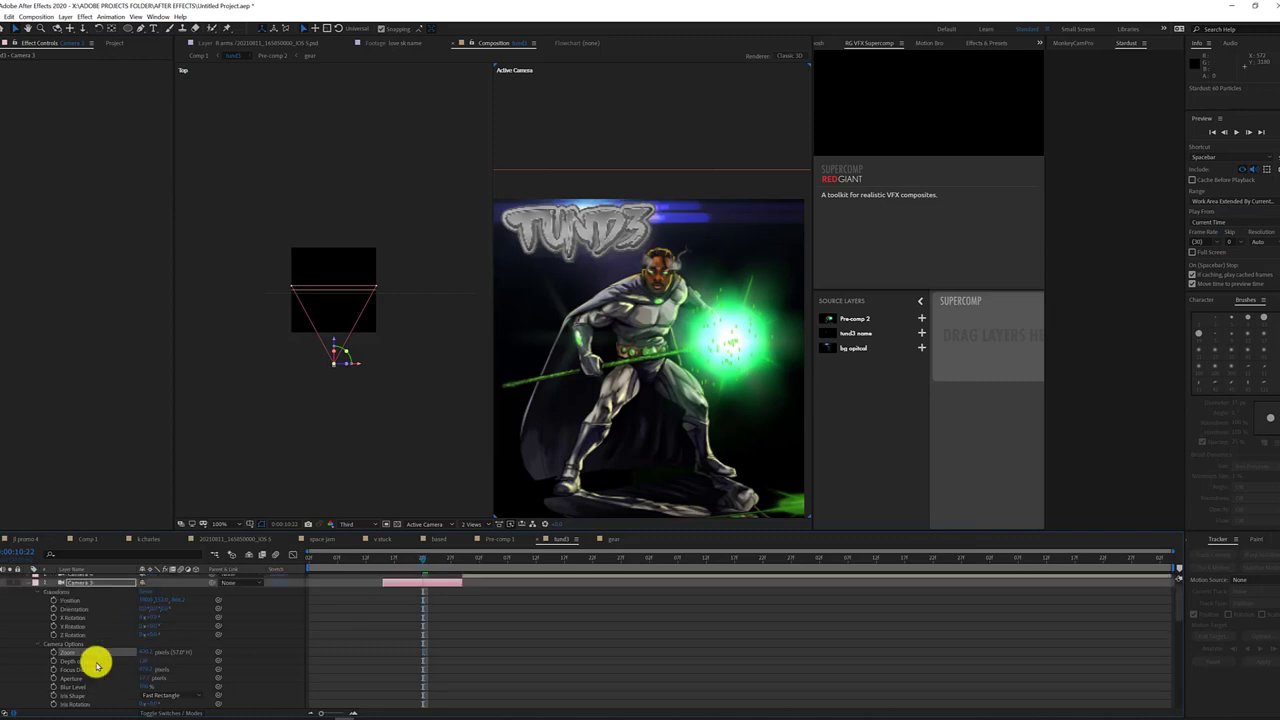
click(77, 672)
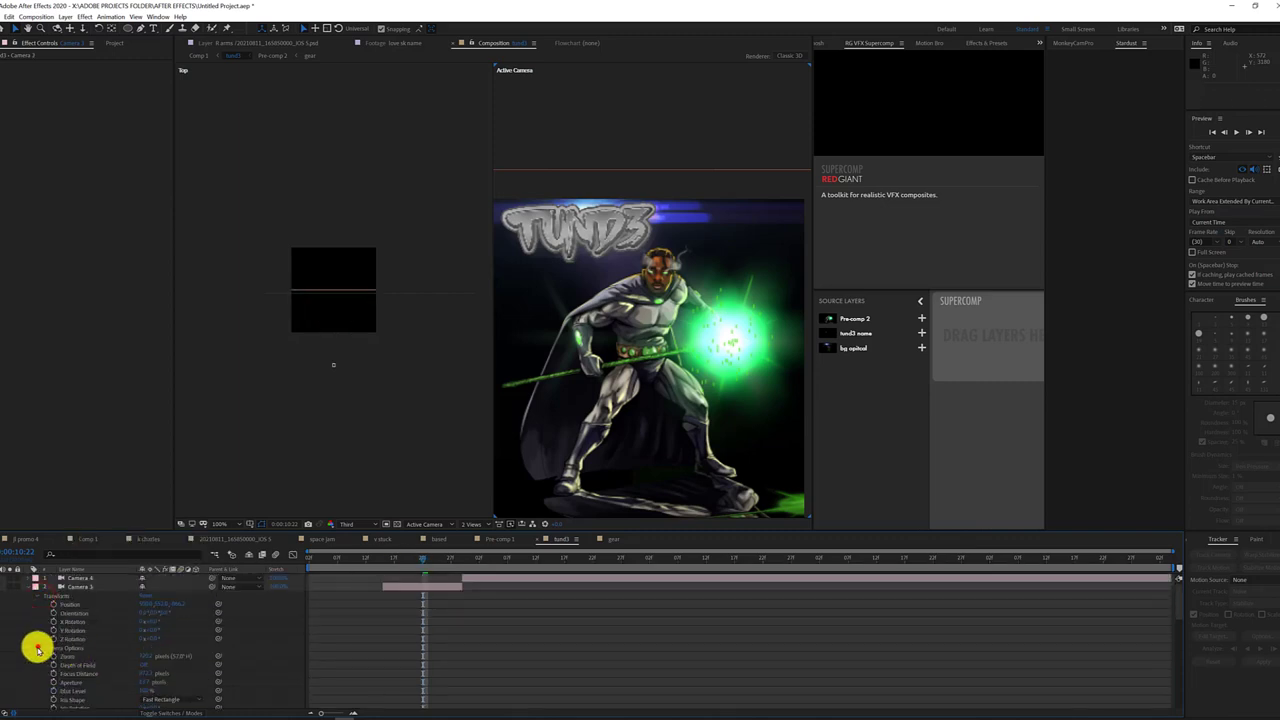
mouse_move(423, 559)
mouse_down()
mouse_move(348, 586)
mouse_move(413, 712)
mouse_move(481, 718)
mouse_move(466, 563)
mouse_up()
Split Camera 4 further along the timeline to create Camera 5
click(490, 580)
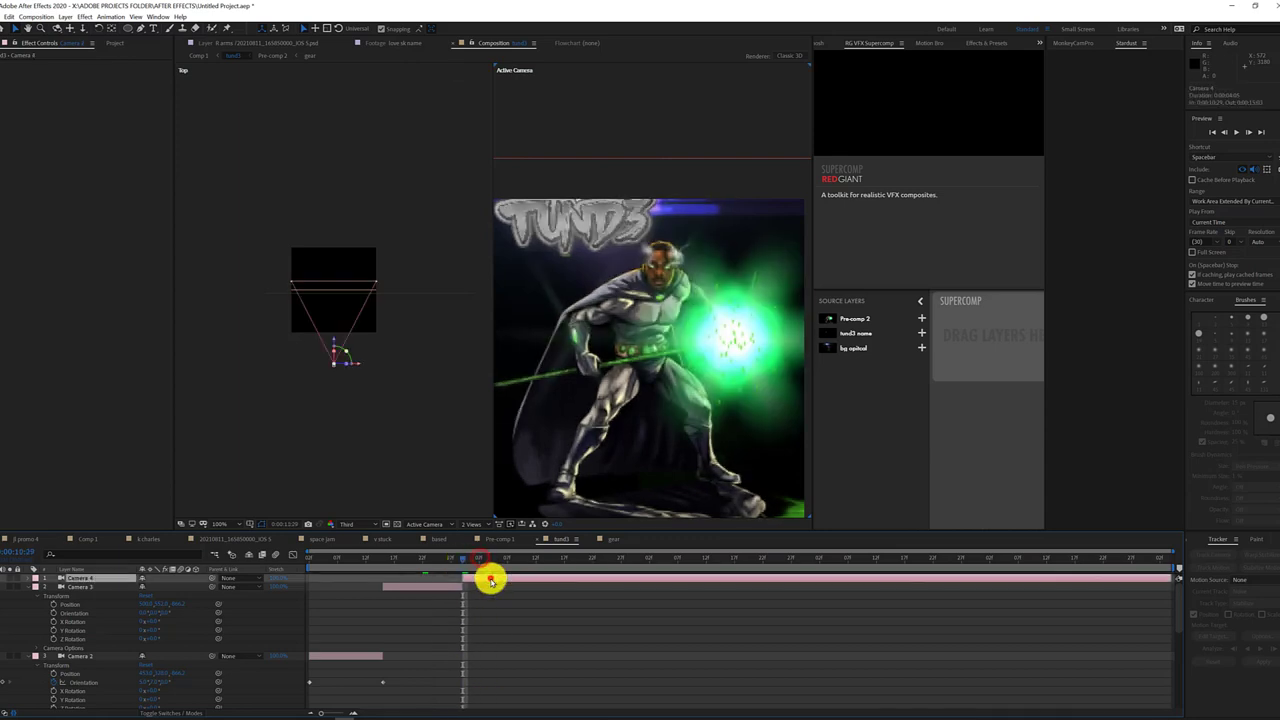
click(559, 557)
click(10, 16)
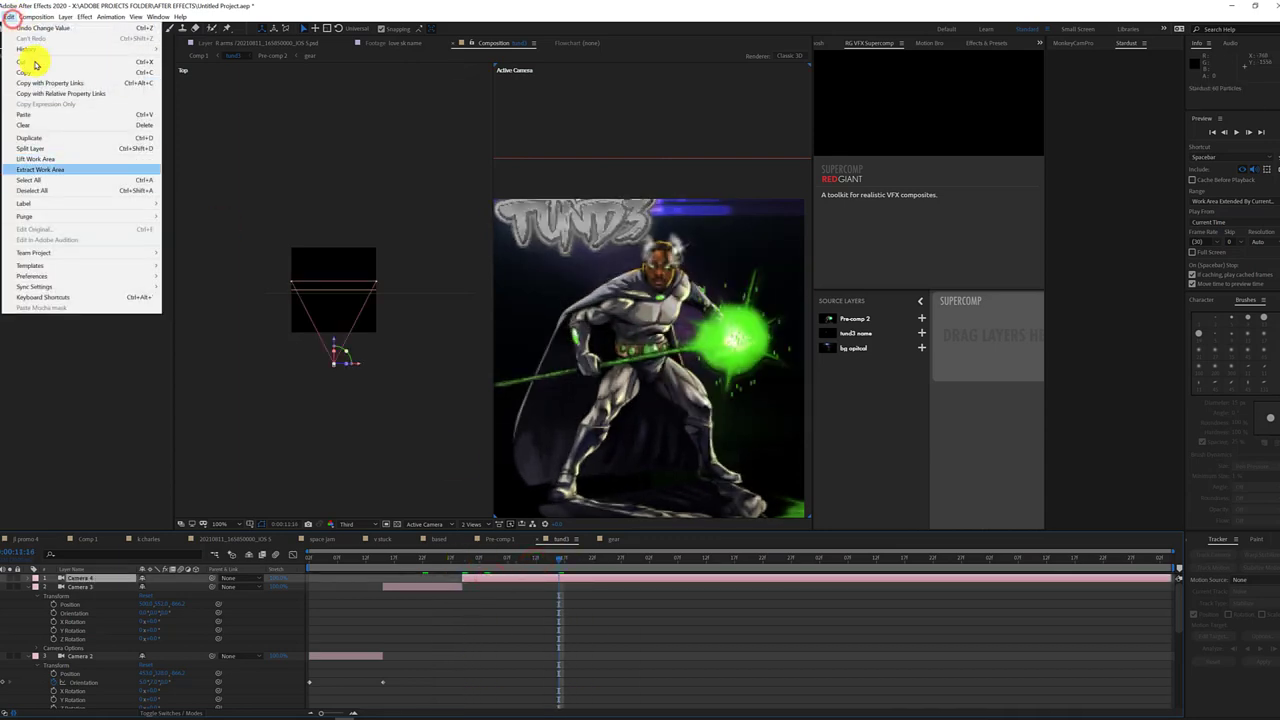
click(79, 144)
Scrub Camera 4's Position to move in and frame the hero's face
click(490, 557)
click(481, 585)
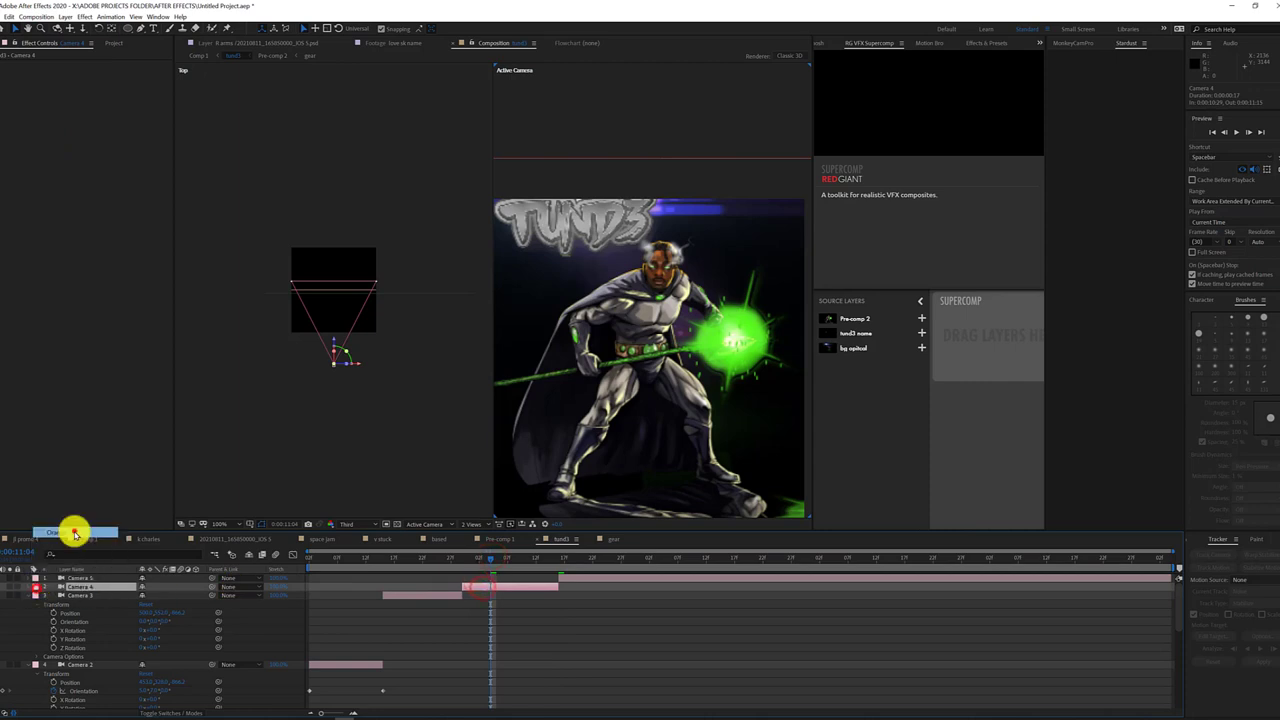
click(27, 587)
click(35, 596)
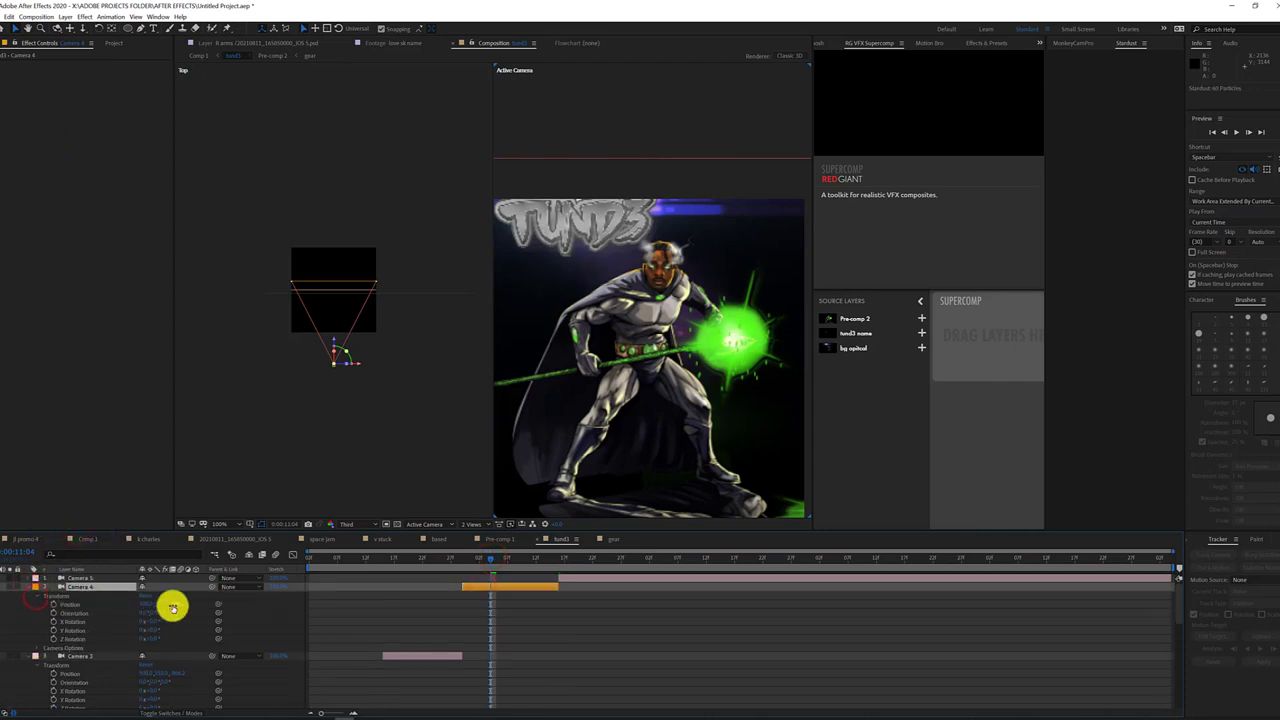
drag(172, 607, 347, 597)
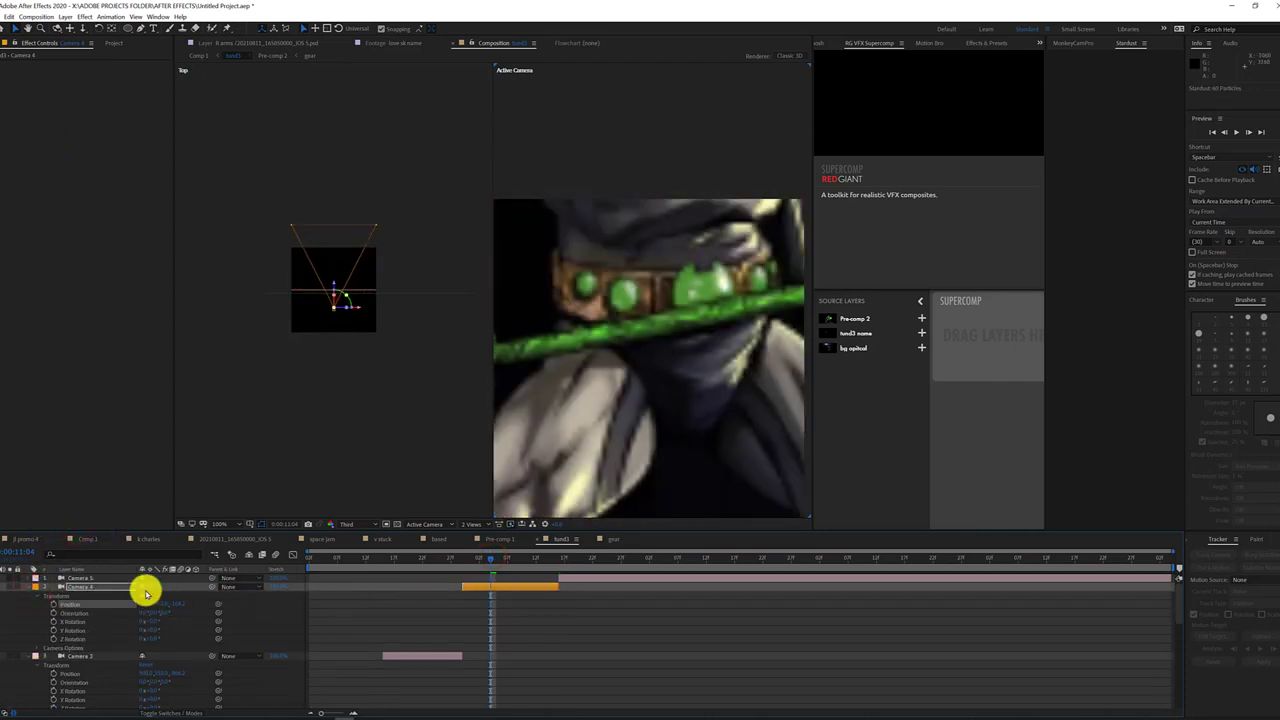
mouse_move(145, 593)
mouse_down()
mouse_move(167, 608)
mouse_move(10, 633)
mouse_up()
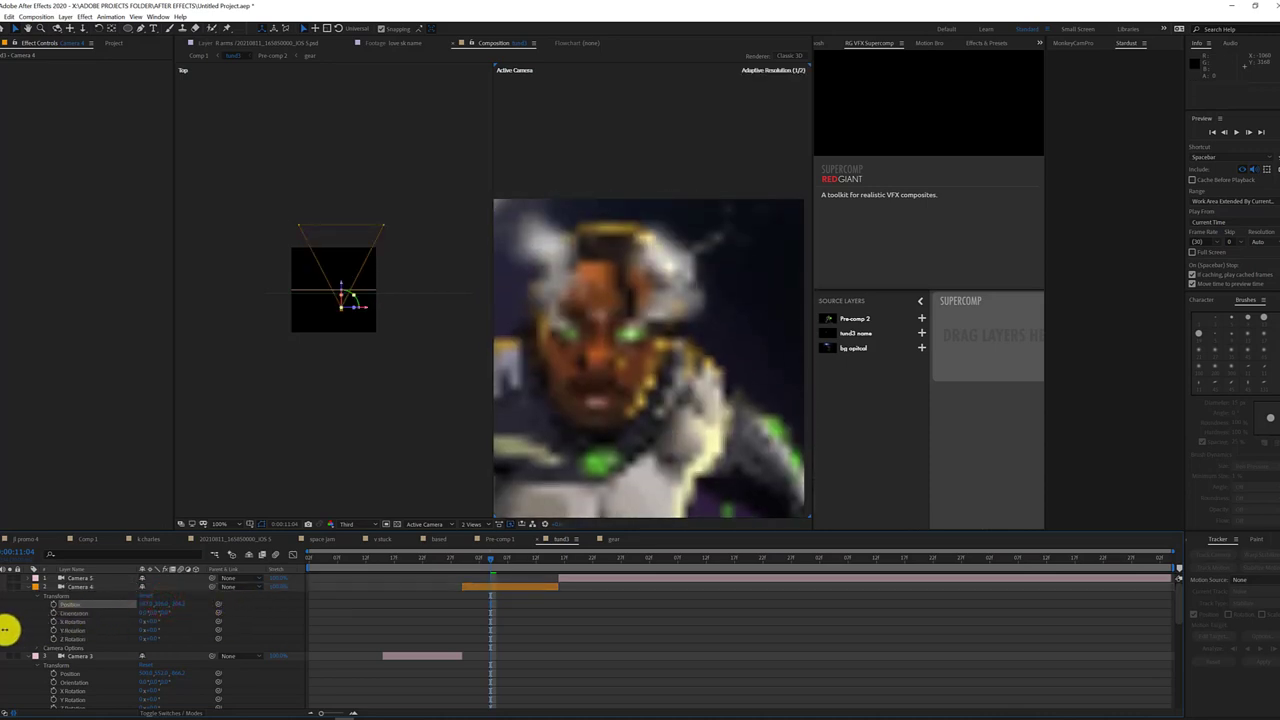
click(457, 560)
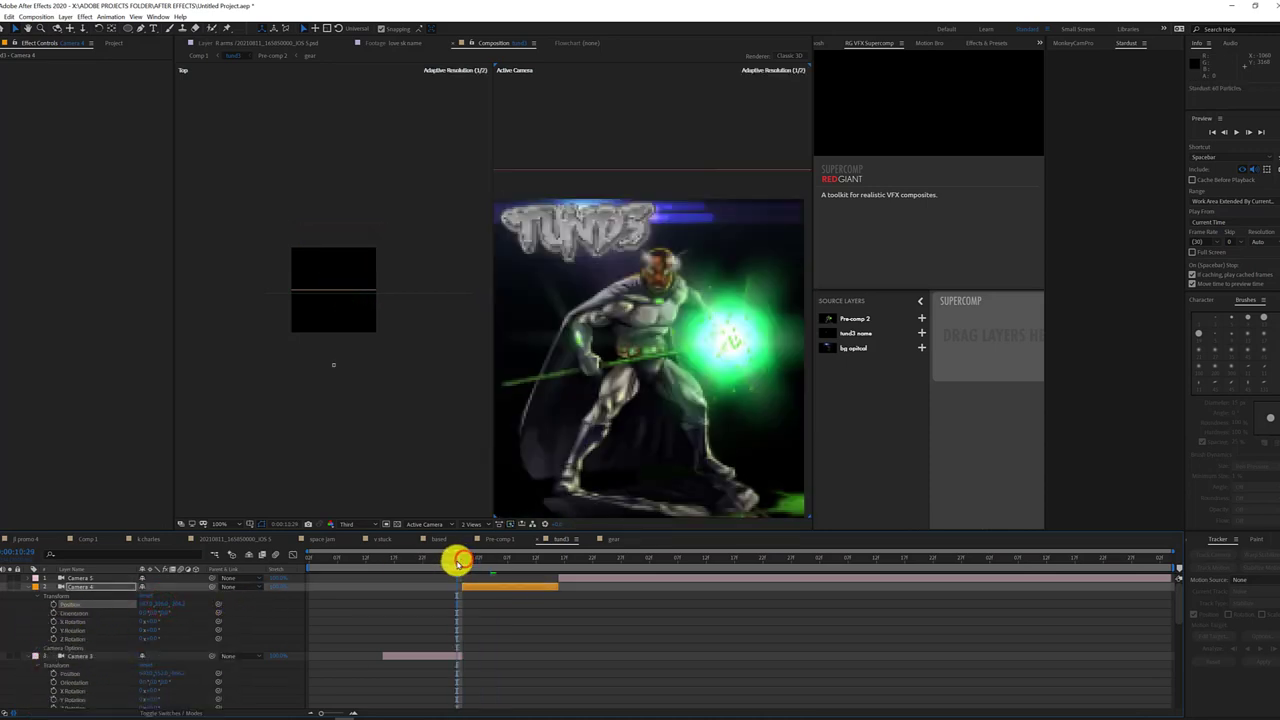
Keyframe Camera 4's Orientation at the shot start and tilt it by changing X Rotation
drag(475, 564, 463, 568)
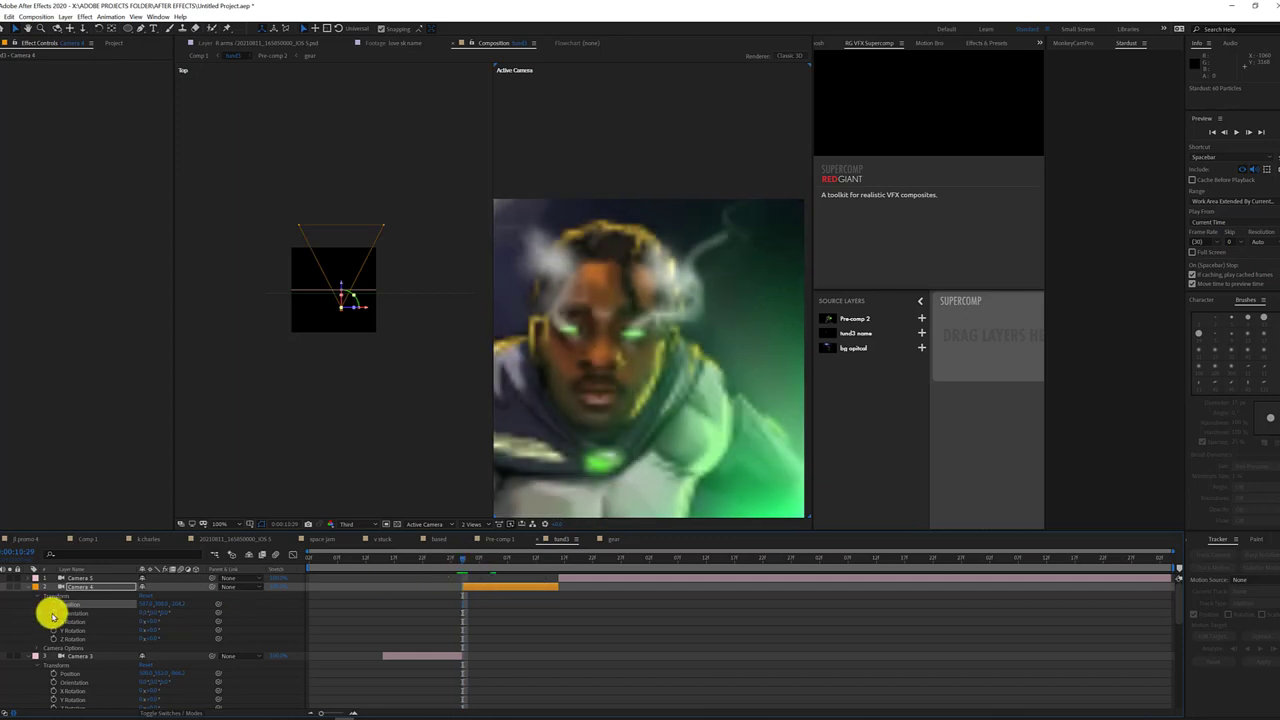
click(51, 613)
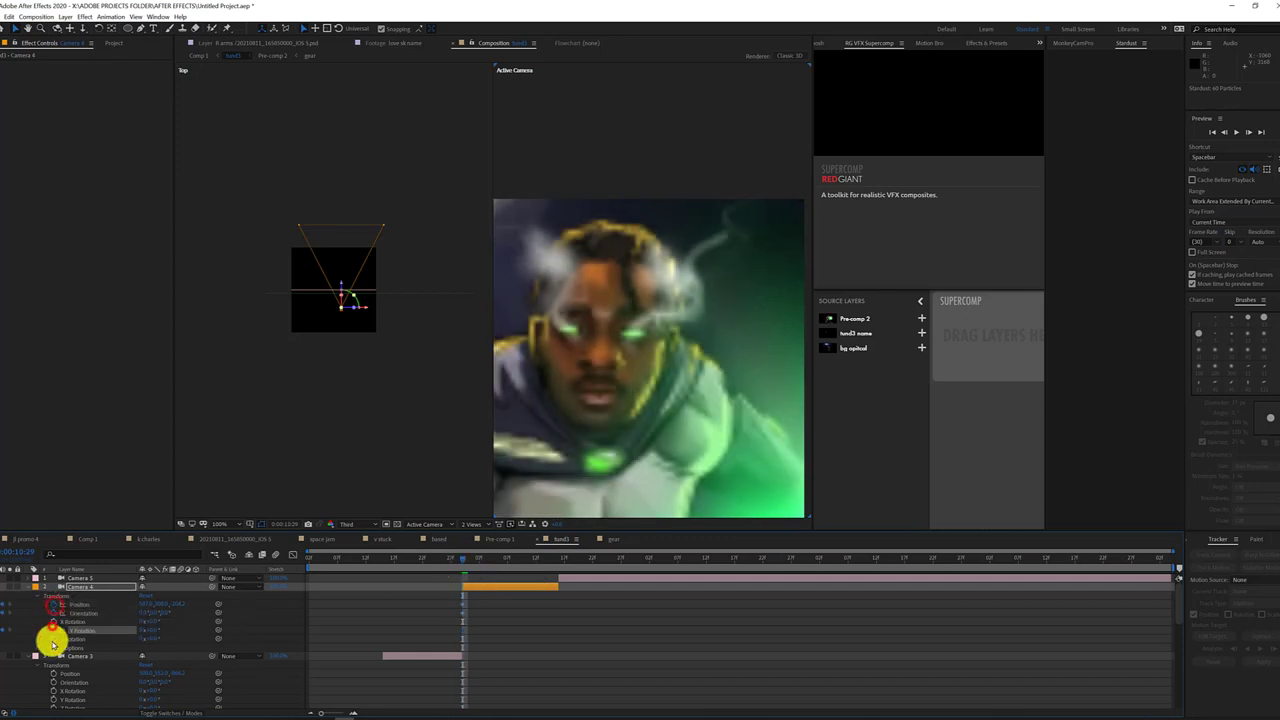
click(523, 568)
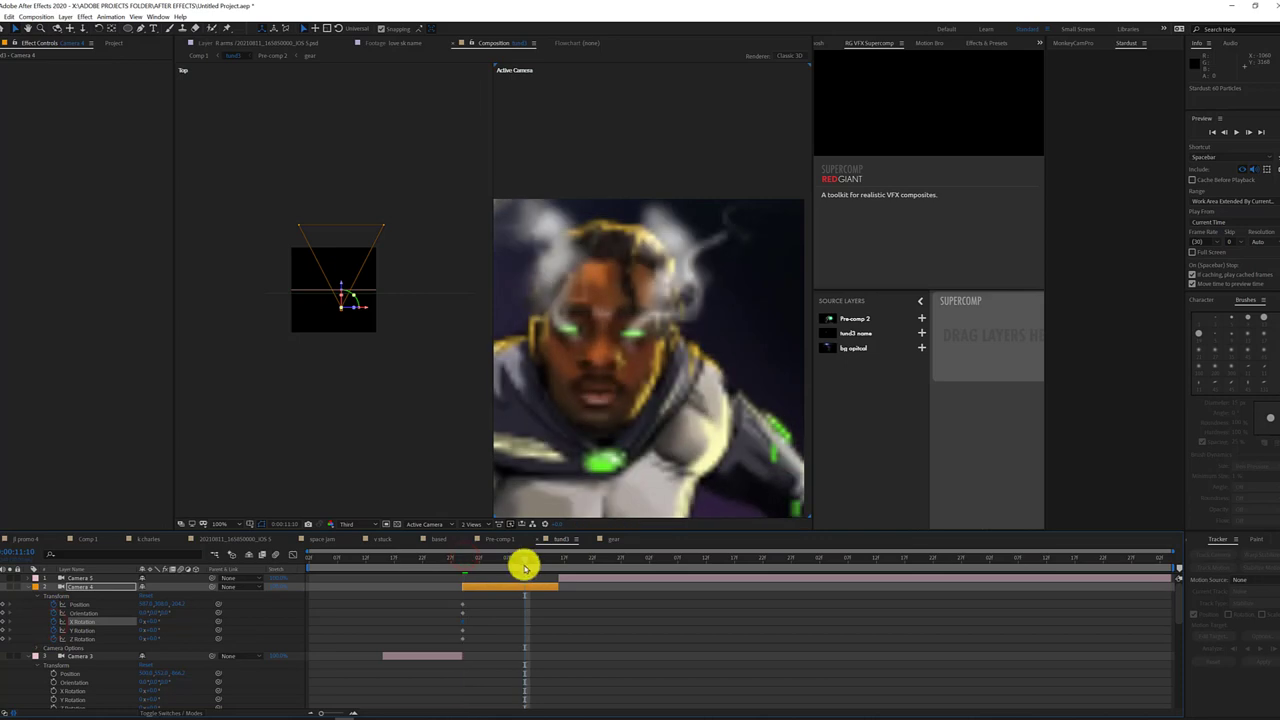
drag(523, 568, 464, 582)
drag(150, 623, 247, 630)
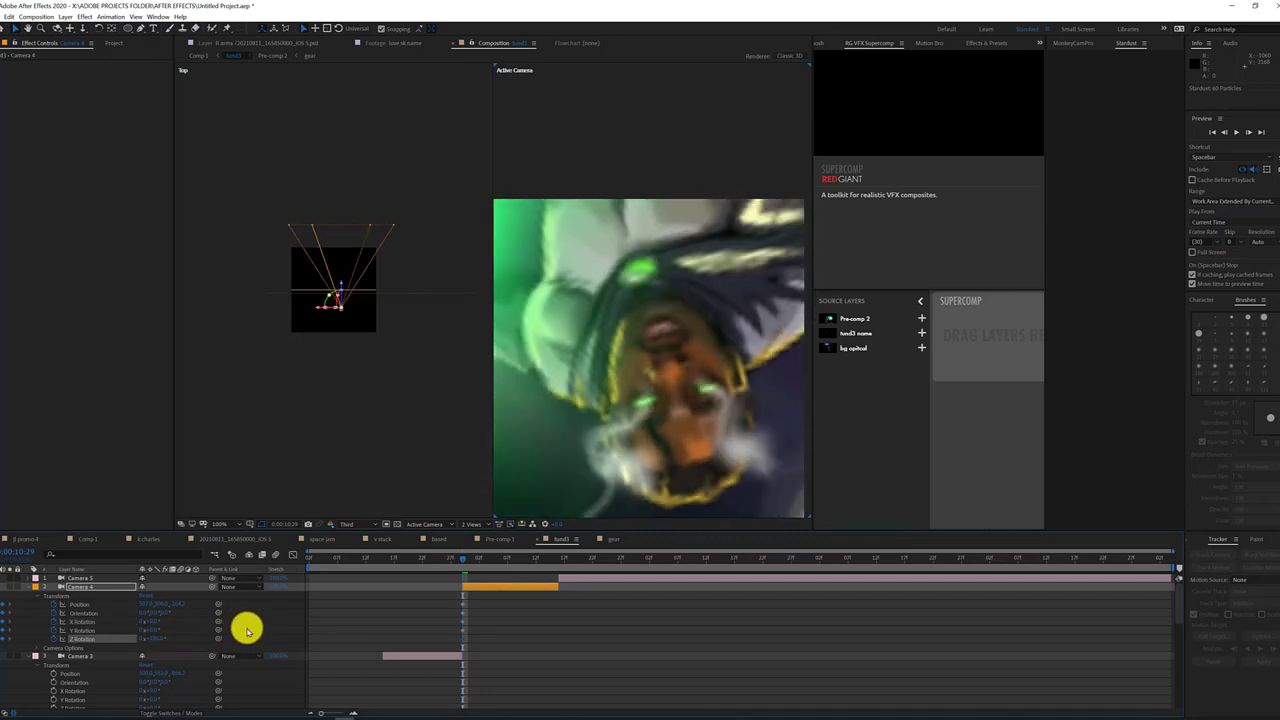
drag(463, 563, 514, 557)
Reset two of Camera 4's properties back to their defaults and preview the move
right_click(62, 652)
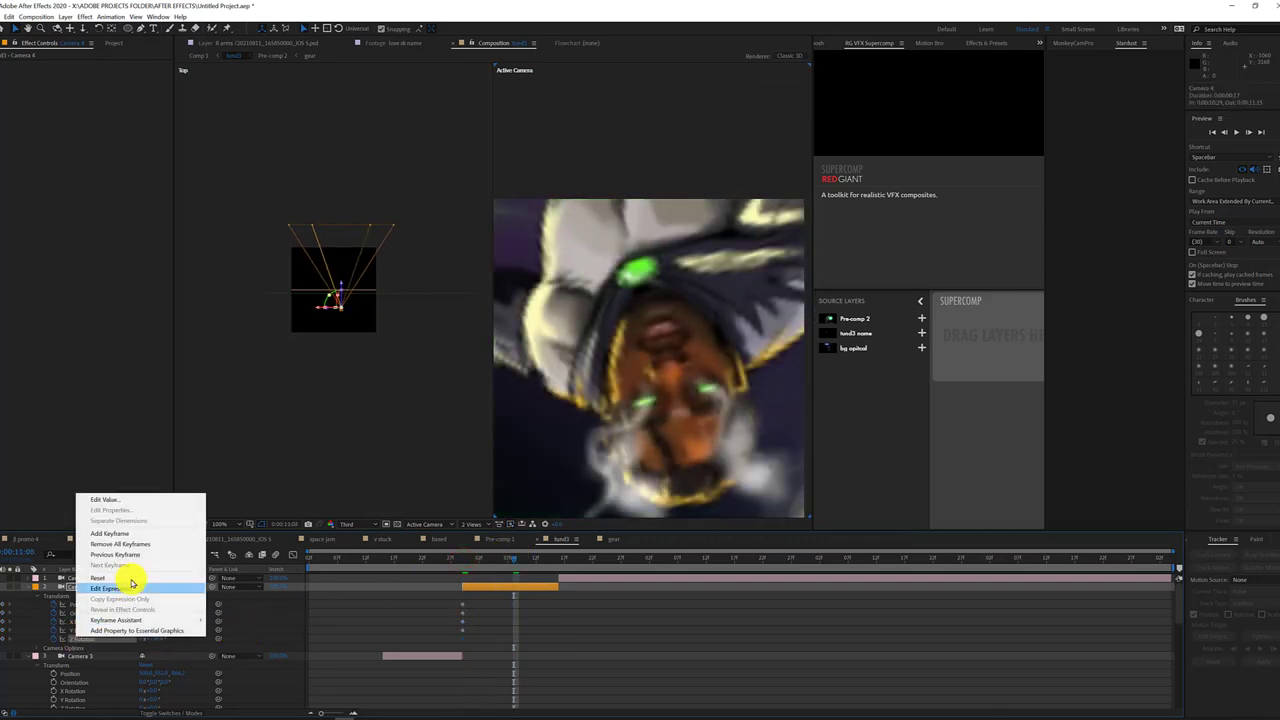
click(131, 579)
right_click(91, 611)
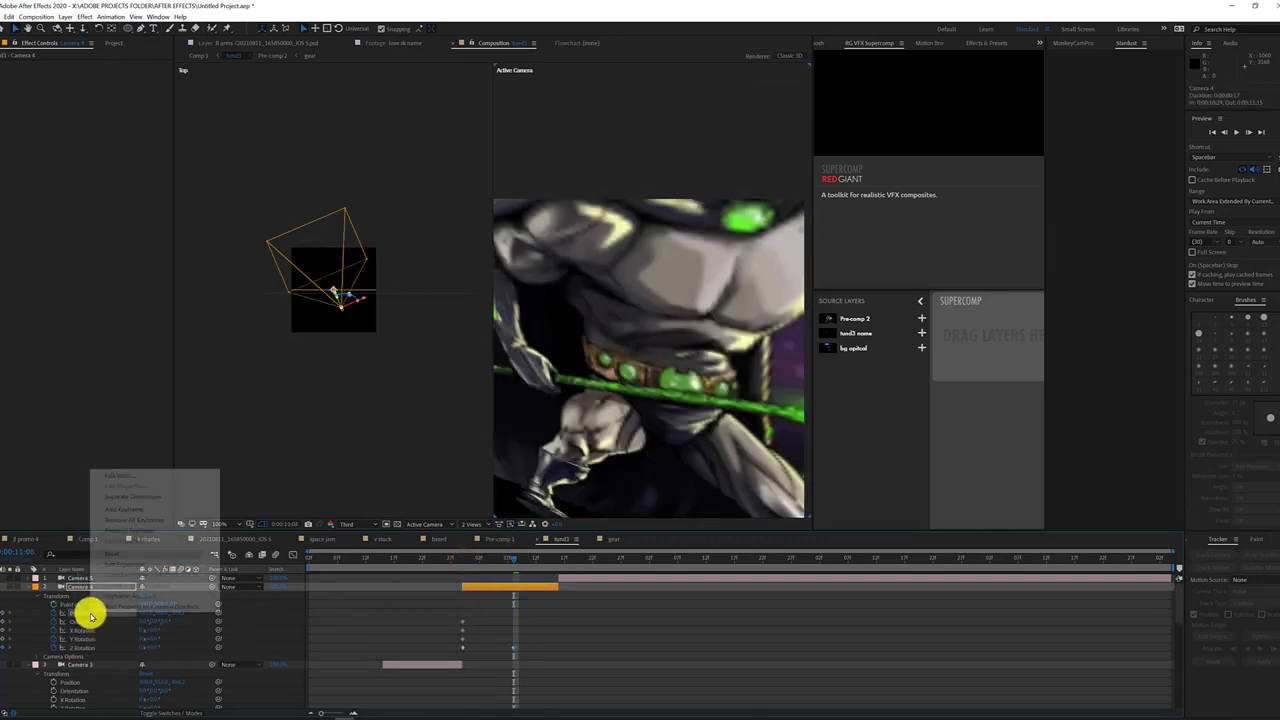
click(138, 555)
mouse_move(503, 567)
mouse_down()
mouse_move(465, 599)
mouse_move(509, 569)
mouse_up()
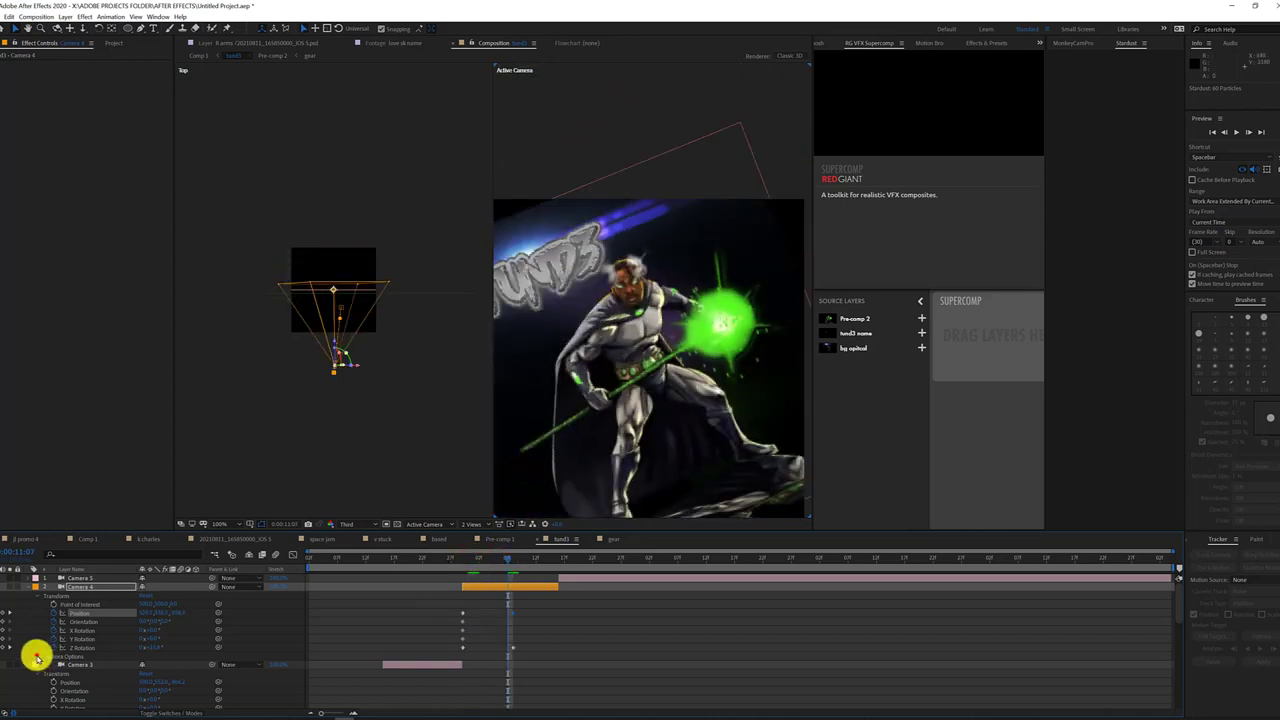
Raise Camera 4's Zoom so the close-up sits tighter on the hero
click(36, 657)
scroll(57, 651, down, 2)
mouse_move(169, 599)
mouse_down()
mouse_move(303, 578)
mouse_move(480, 600)
mouse_move(466, 606)
mouse_up()
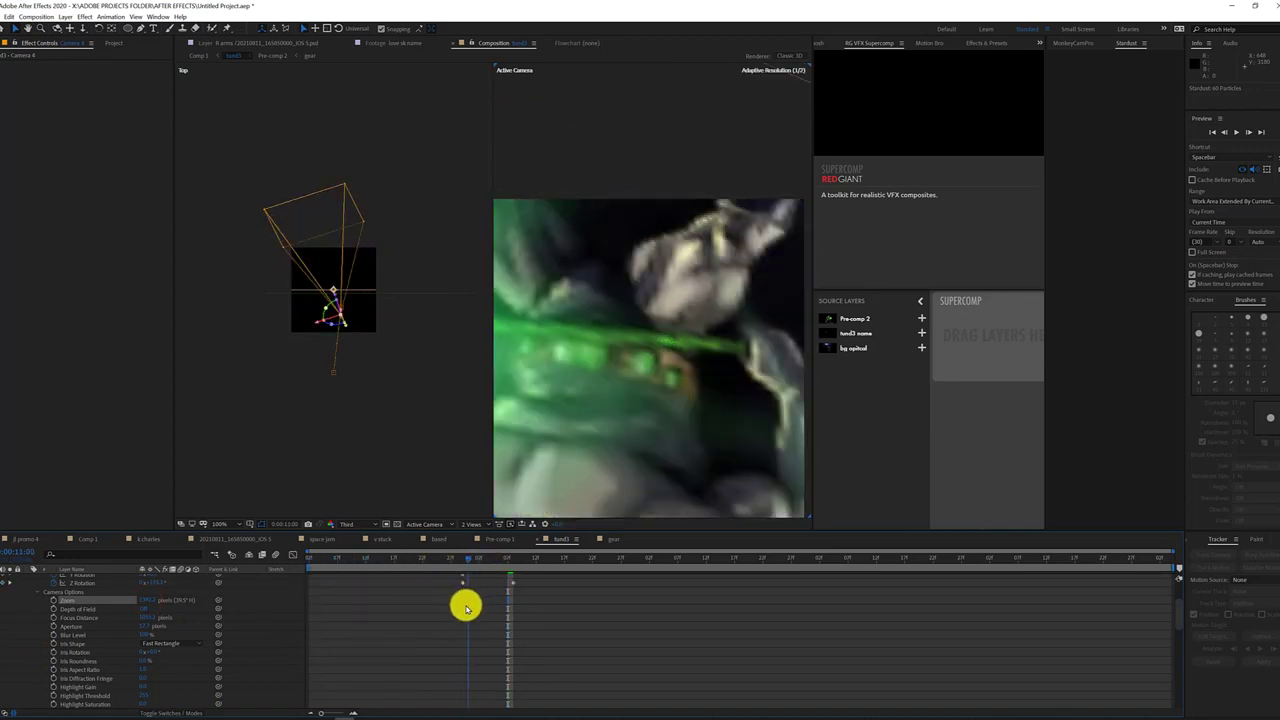
Straighten Camera 4's framing and preview the camera move through the shot
scroll(120, 633, up, 3)
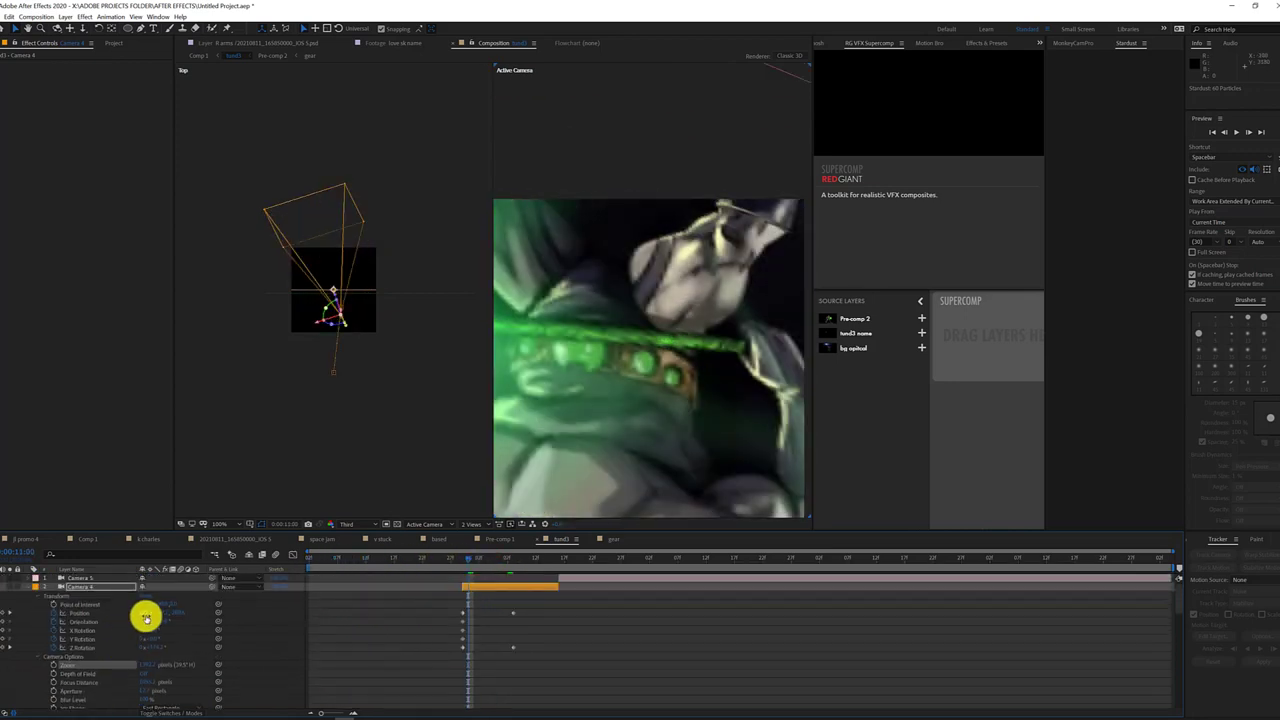
mouse_move(145, 617)
mouse_down()
mouse_move(106, 620)
mouse_move(183, 612)
mouse_move(106, 606)
mouse_up()
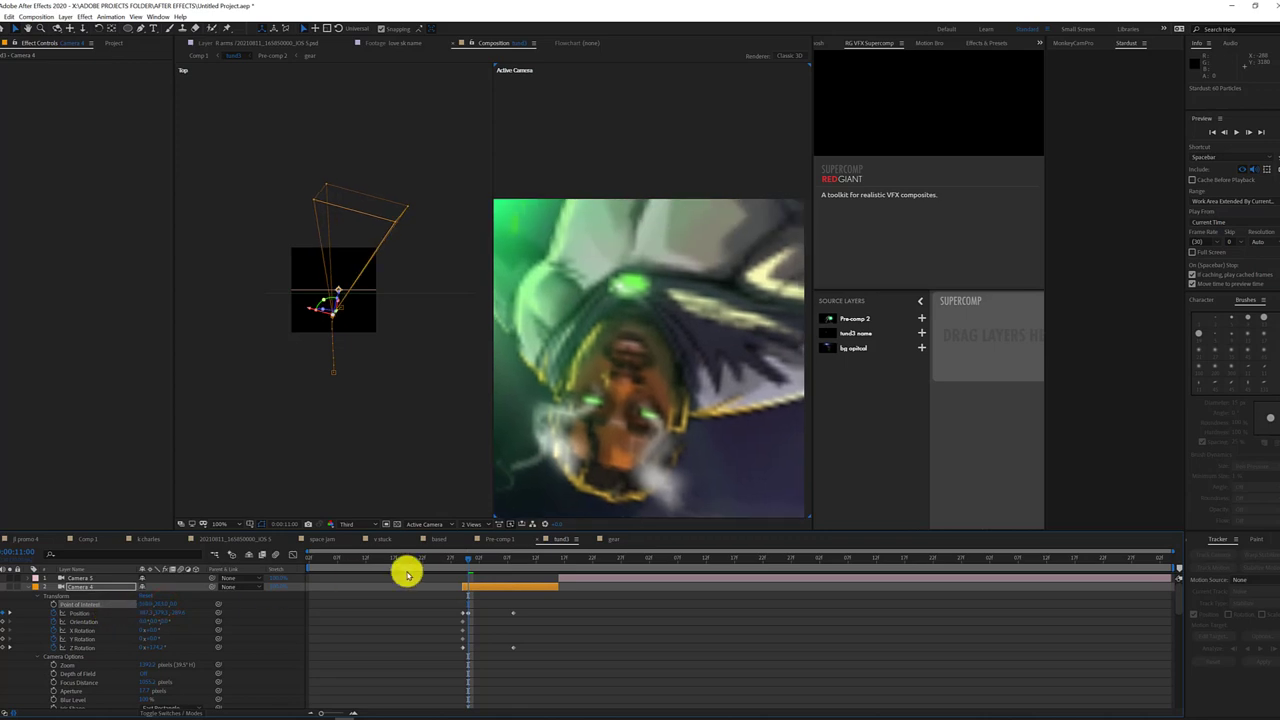
click(463, 565)
mouse_move(463, 565)
mouse_down()
mouse_move(508, 586)
mouse_move(476, 575)
mouse_up()
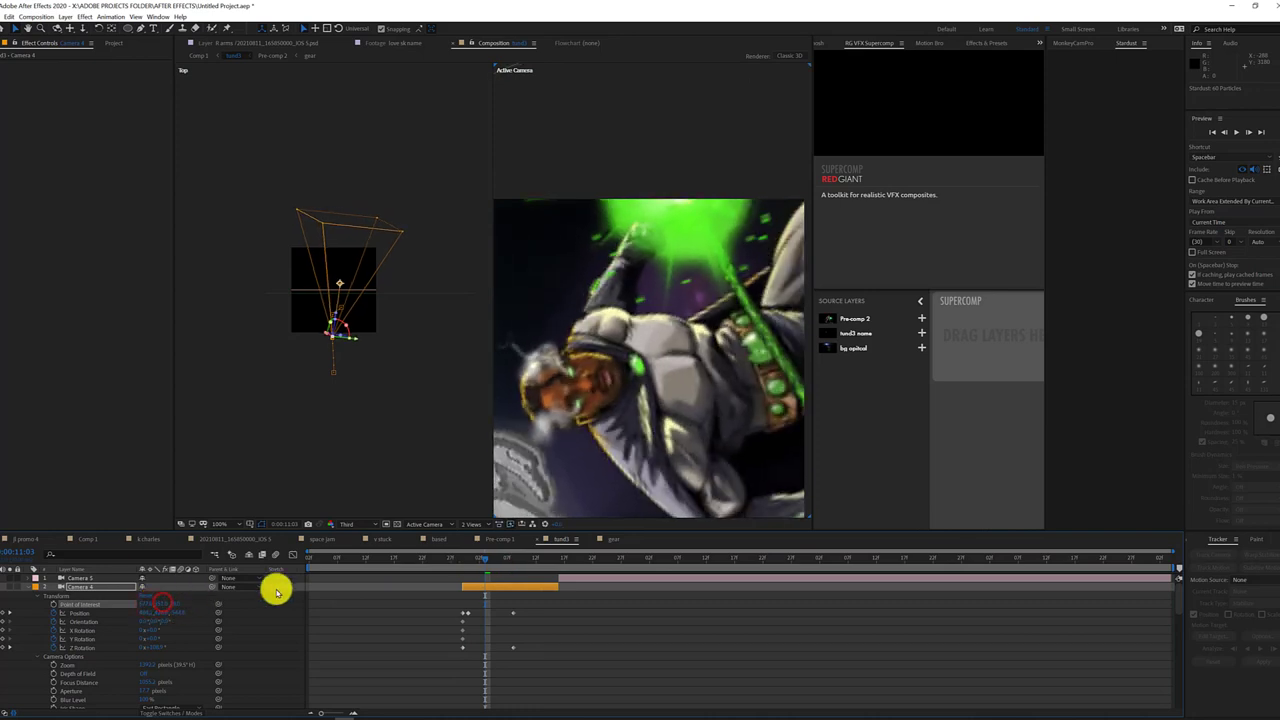
drag(466, 563, 493, 566)
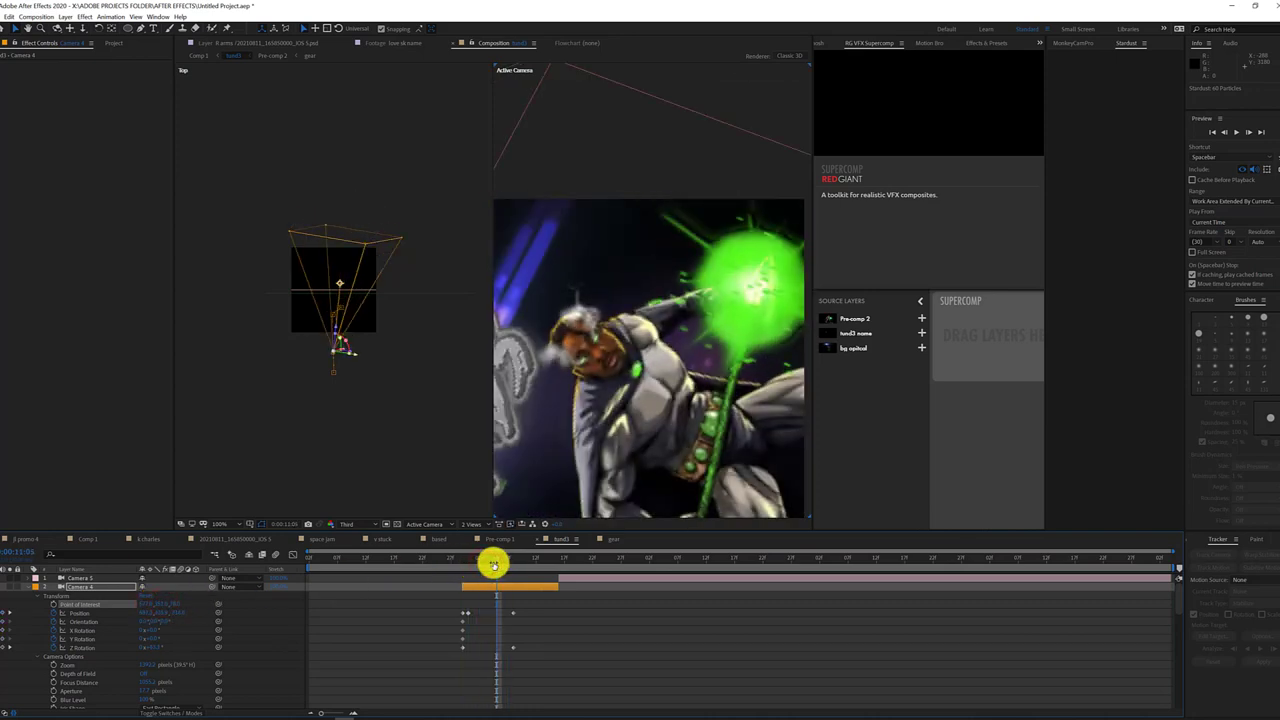
click(464, 562)
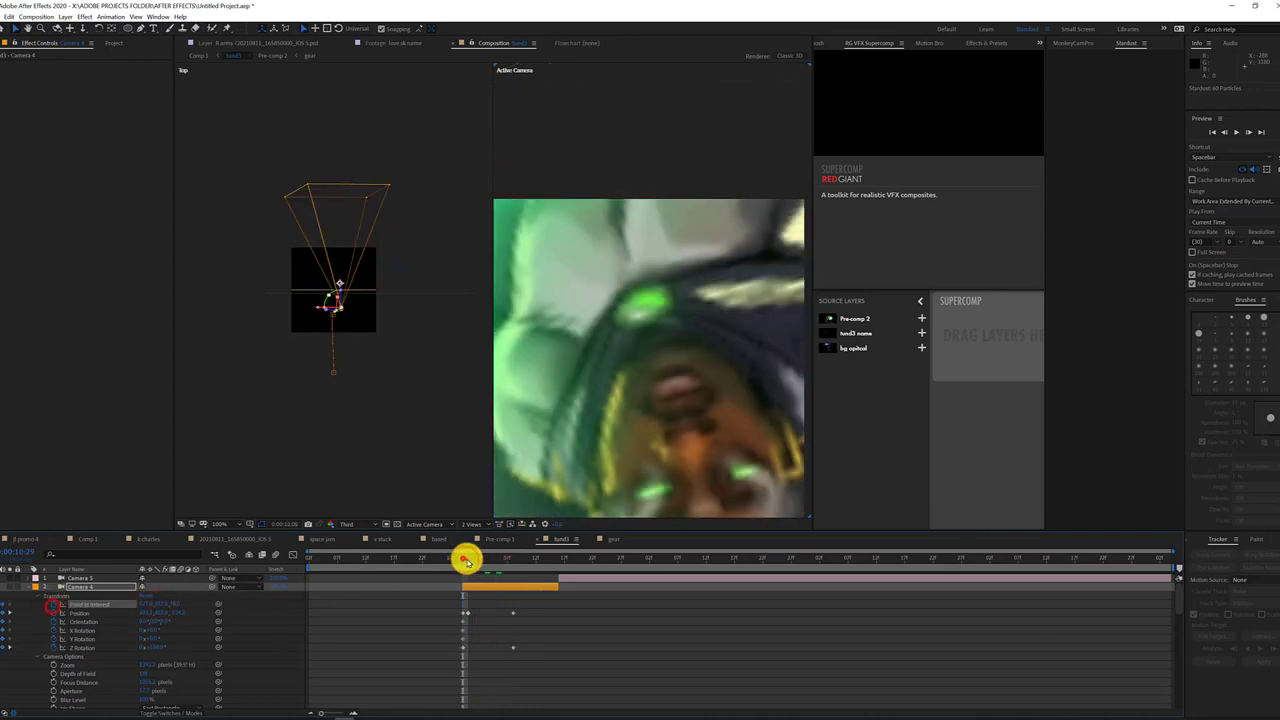
Keyframe Camera 4's Point of Interest so the shot sweeps toward the glowing energy orb
mouse_move(137, 606)
mouse_down()
mouse_move(123, 608)
mouse_move(185, 600)
mouse_up()
click(487, 560)
click(466, 560)
click(491, 560)
click(482, 563)
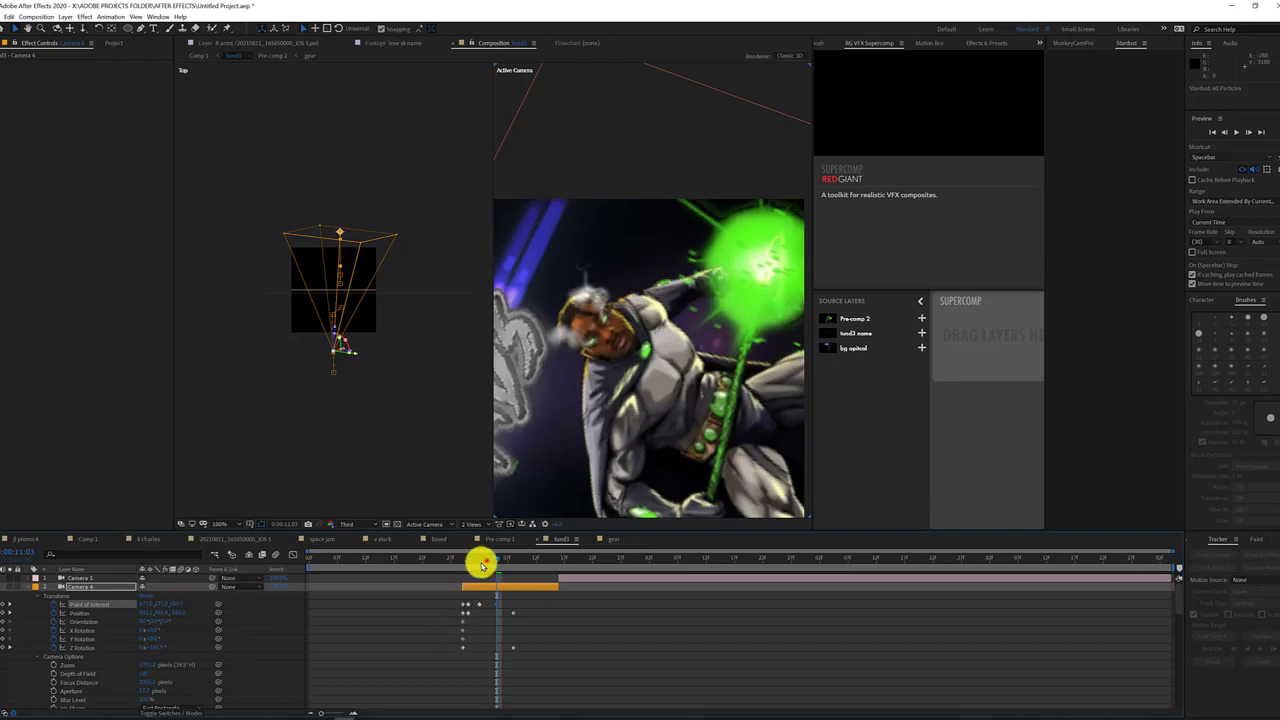
drag(480, 563, 501, 568)
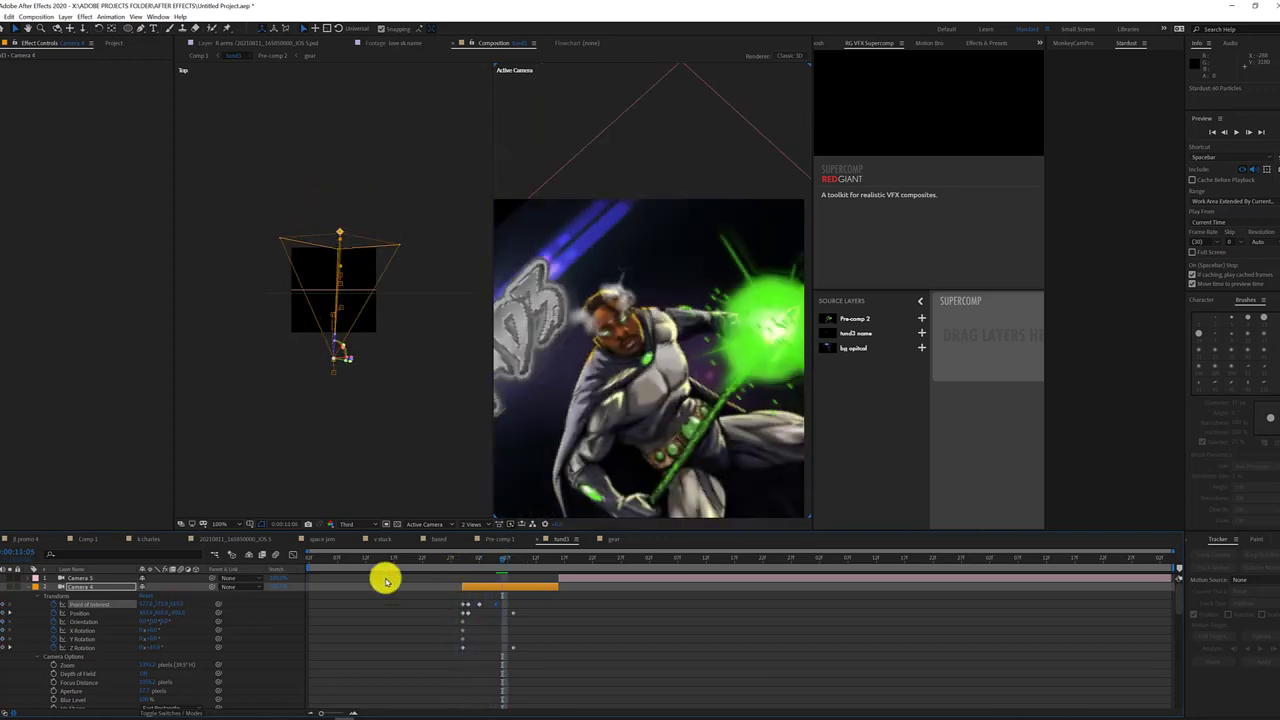
drag(194, 600, 260, 600)
Aim Camera 4 higher, shift its Position and retime its keyframes to show the full hero and TUND3 logo
drag(506, 563, 516, 567)
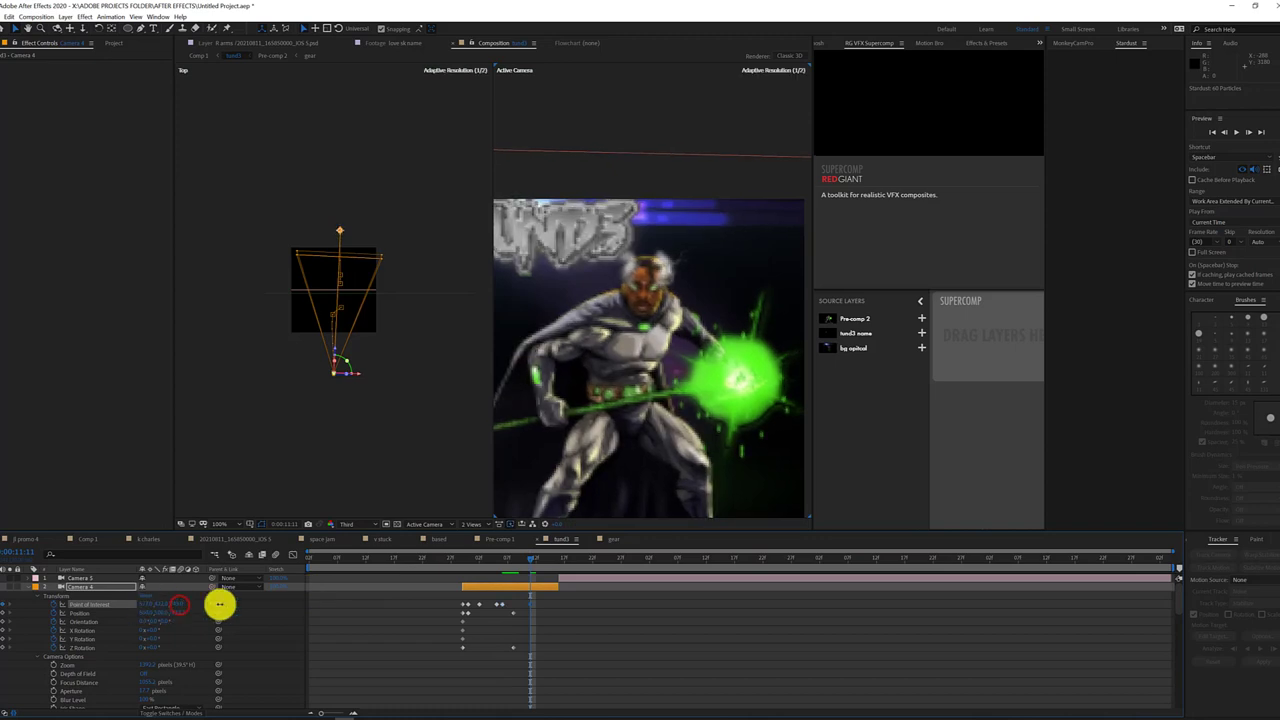
drag(219, 604, 268, 622)
mouse_move(175, 611)
mouse_down()
mouse_move(136, 619)
mouse_move(231, 606)
mouse_up()
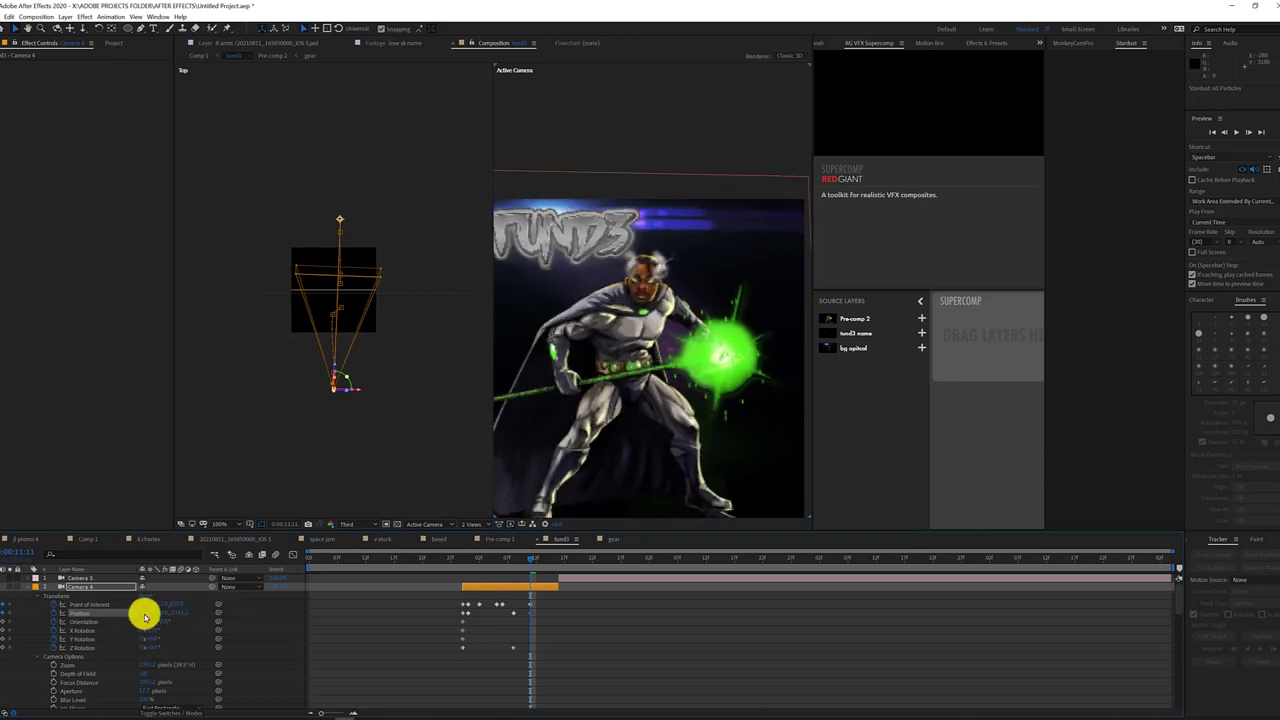
drag(144, 616, 43, 651)
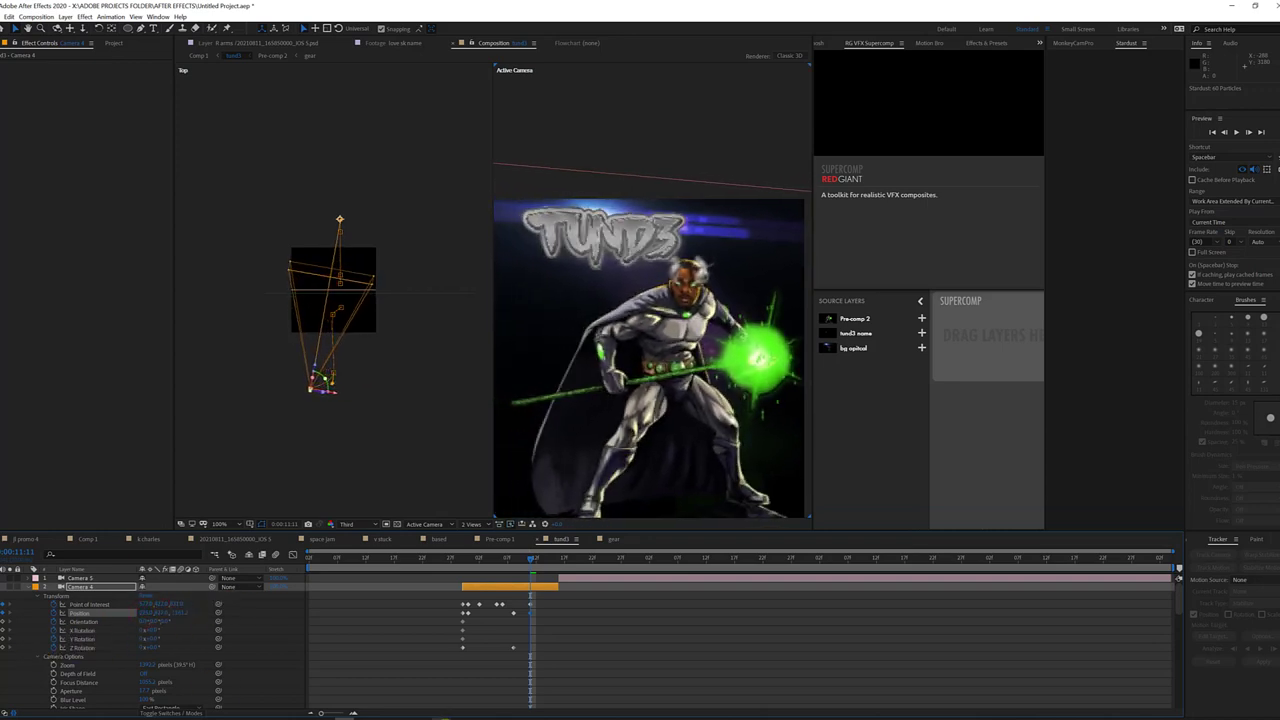
mouse_move(506, 601)
mouse_down()
mouse_move(563, 577)
mouse_move(555, 597)
mouse_up()
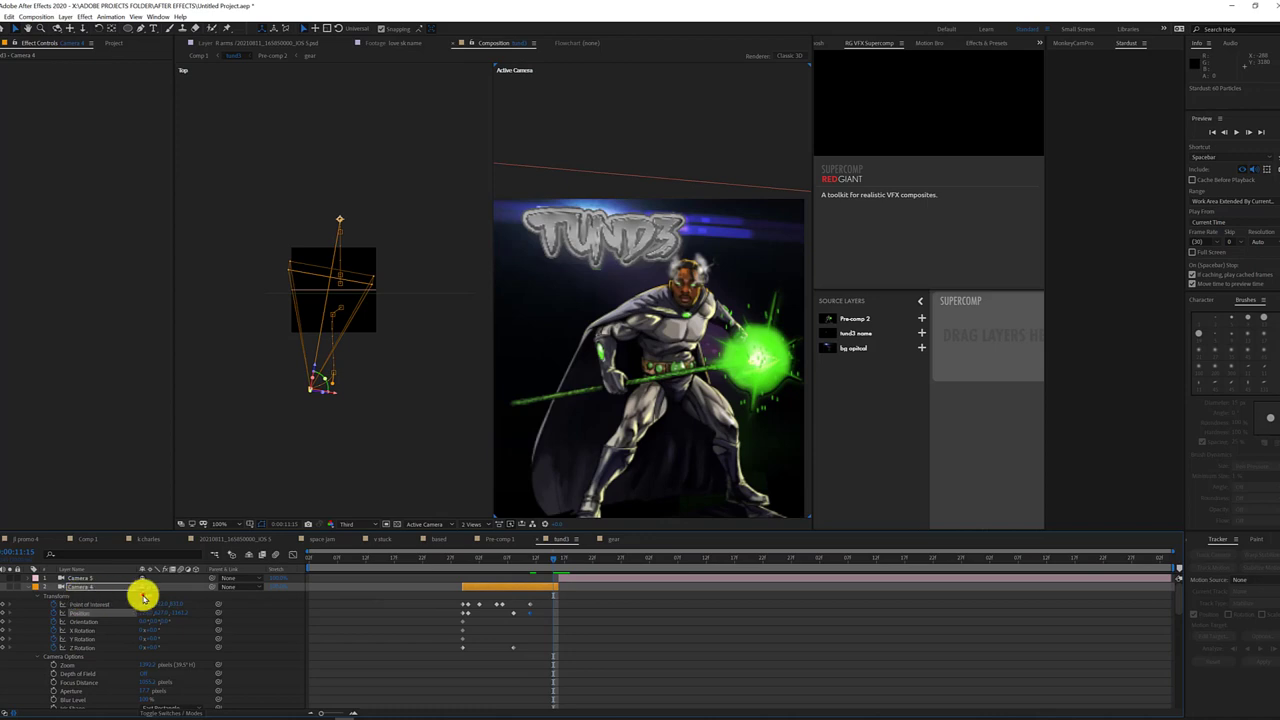
drag(551, 557, 585, 570)
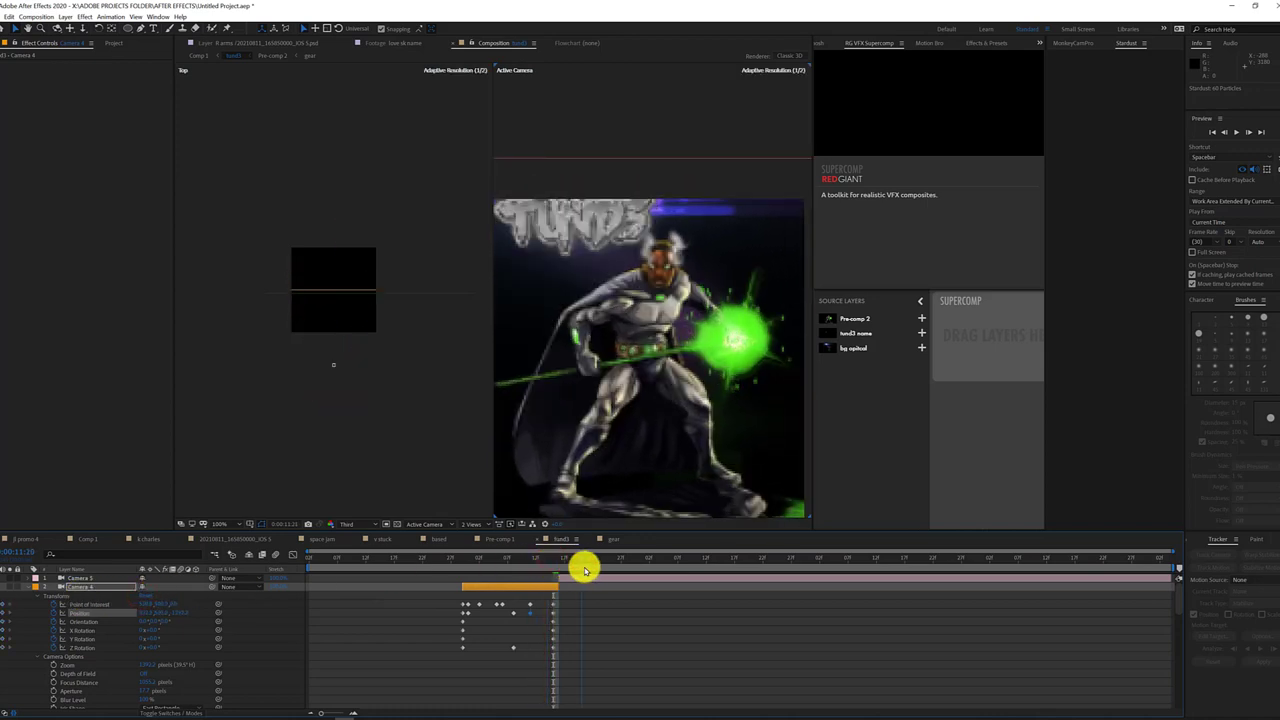
Select Camera 5, play back its animation, and put the current time at the cut just after 11 seconds
click(574, 579)
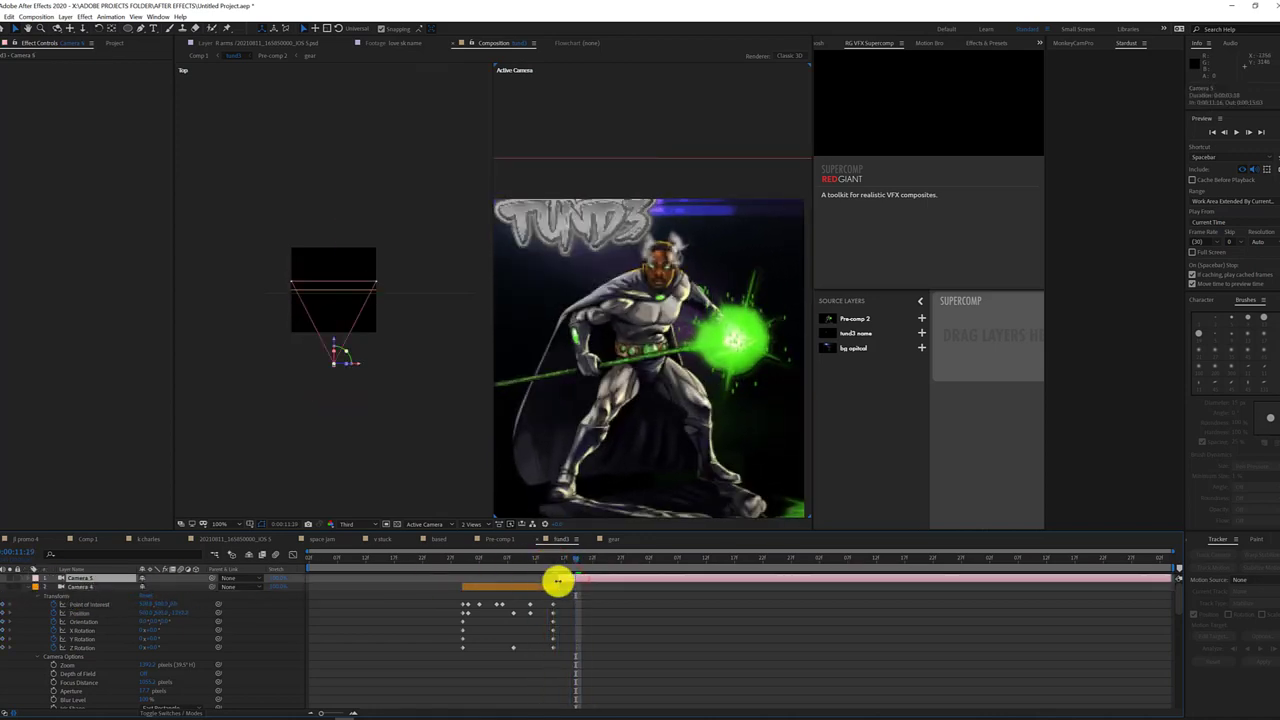
click(563, 557)
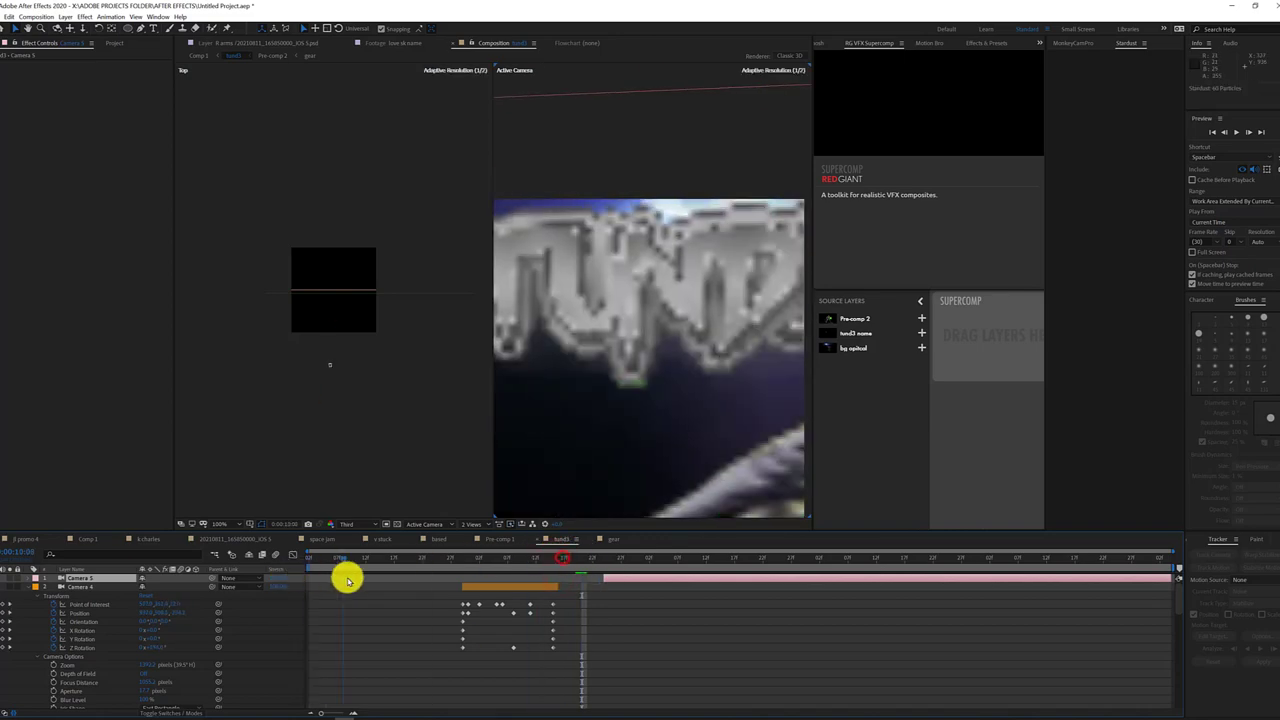
key(space)
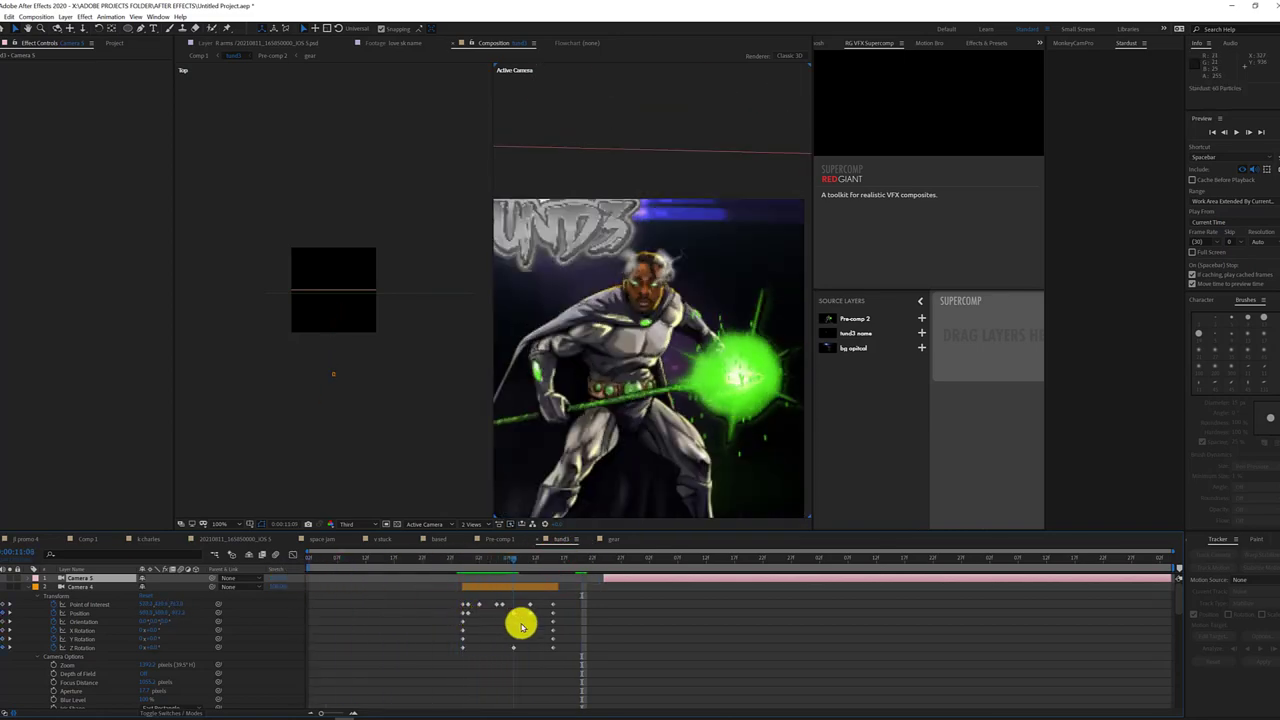
drag(521, 626, 723, 647)
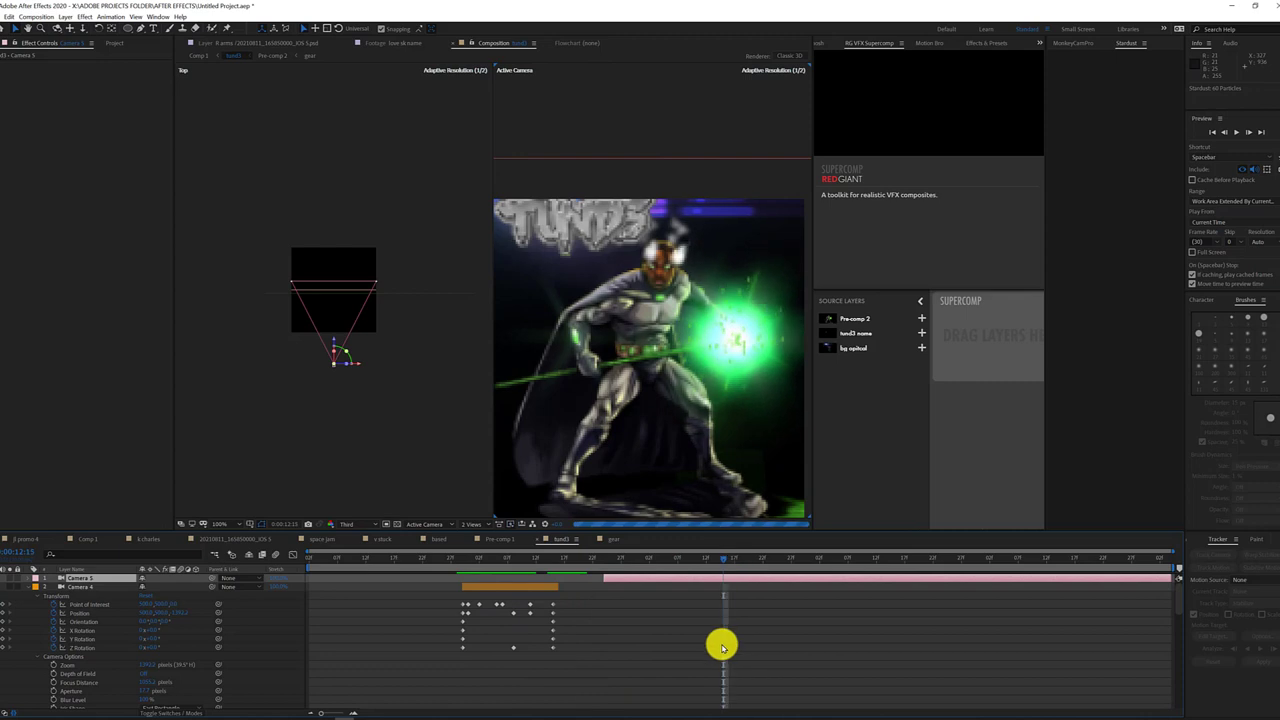
click(606, 579)
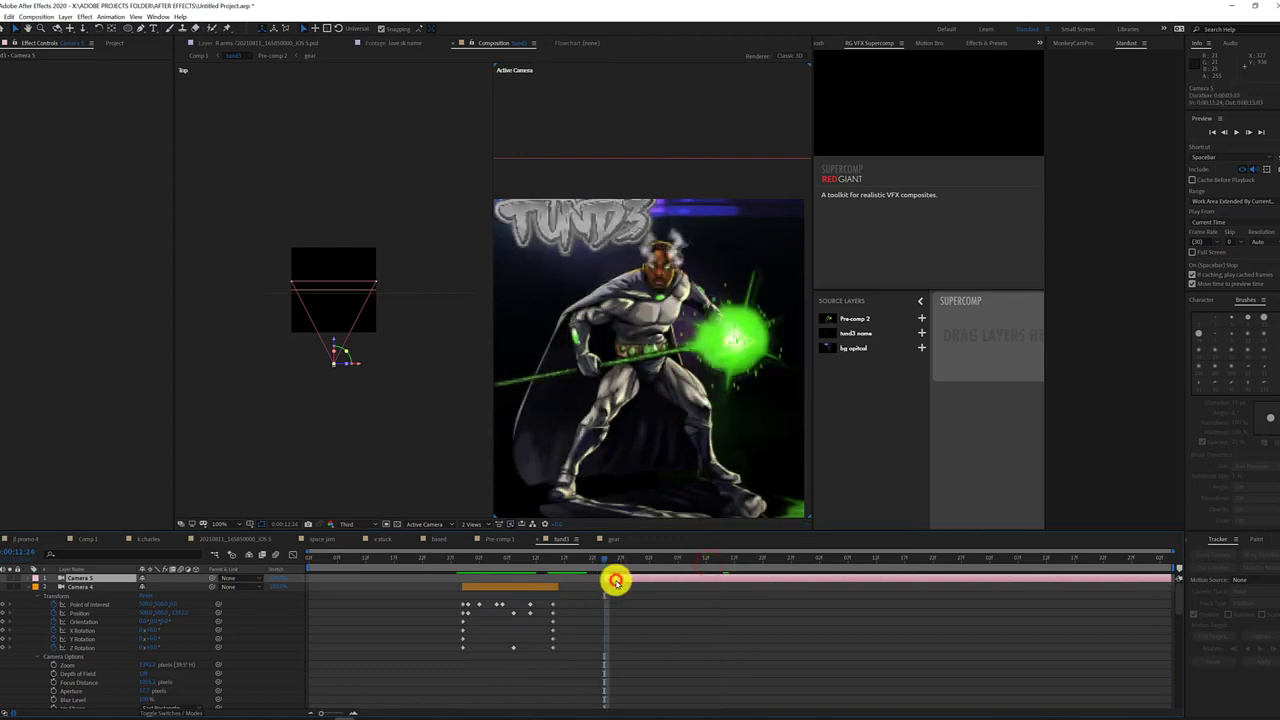
drag(631, 562, 670, 561)
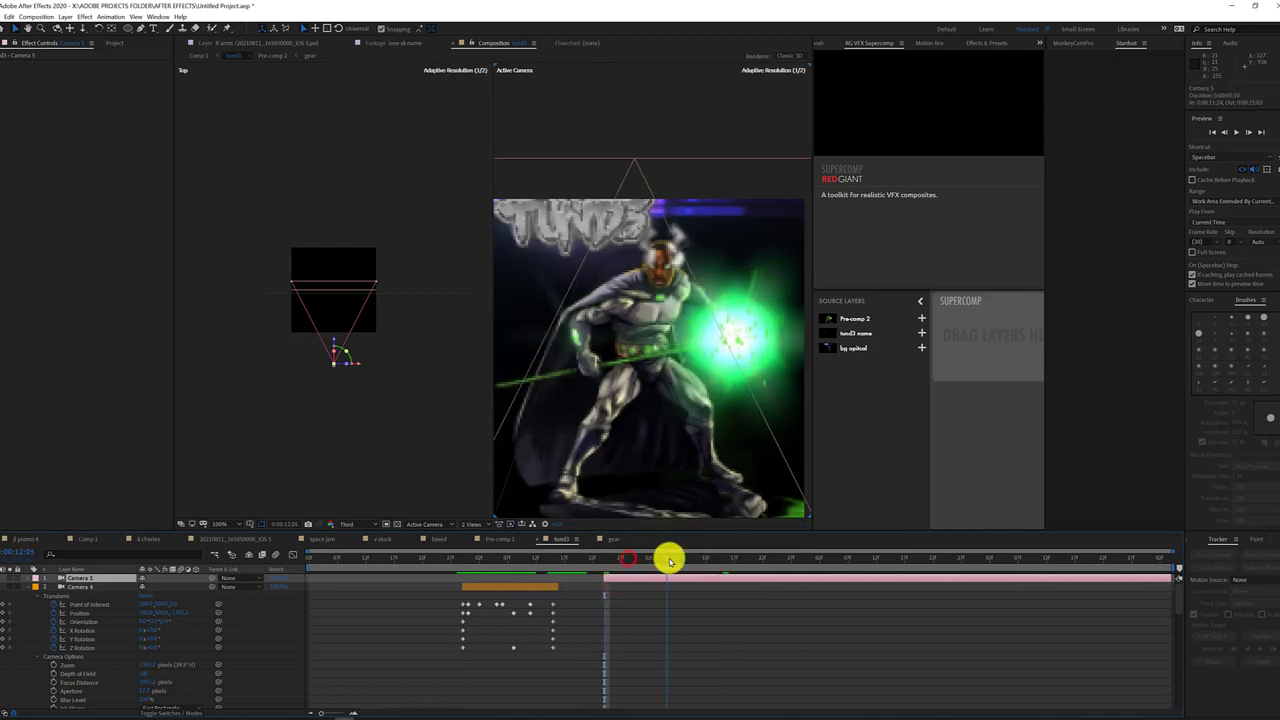
click(12, 18)
click(109, 147)
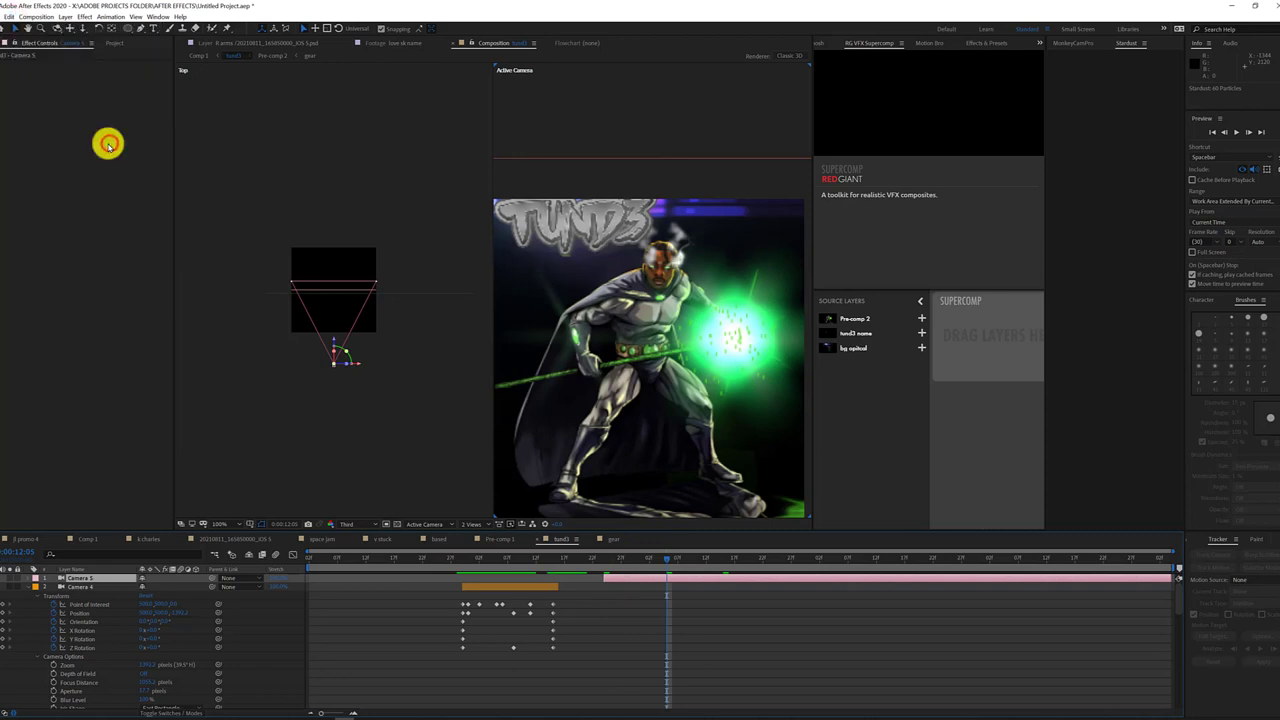
drag(651, 560, 603, 566)
click(627, 587)
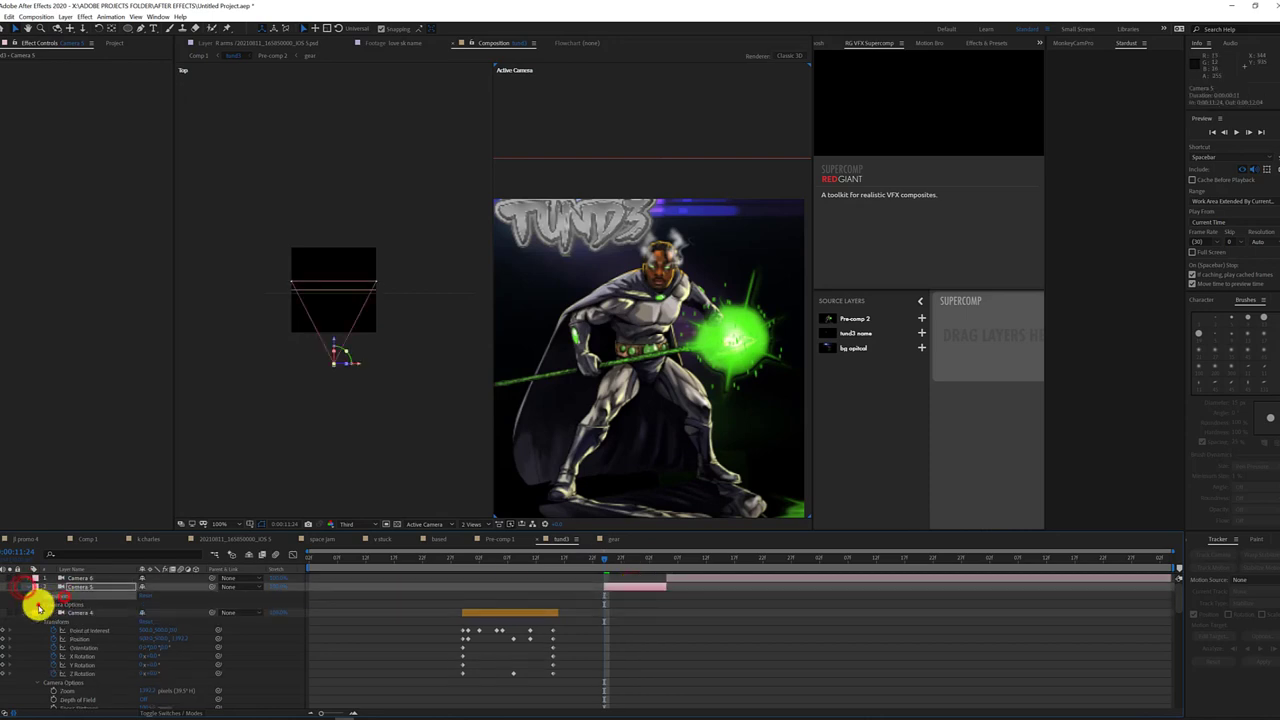
Try Camera 5 close-ups: zoom onto the belt, then pan from the glow to the face
click(38, 604)
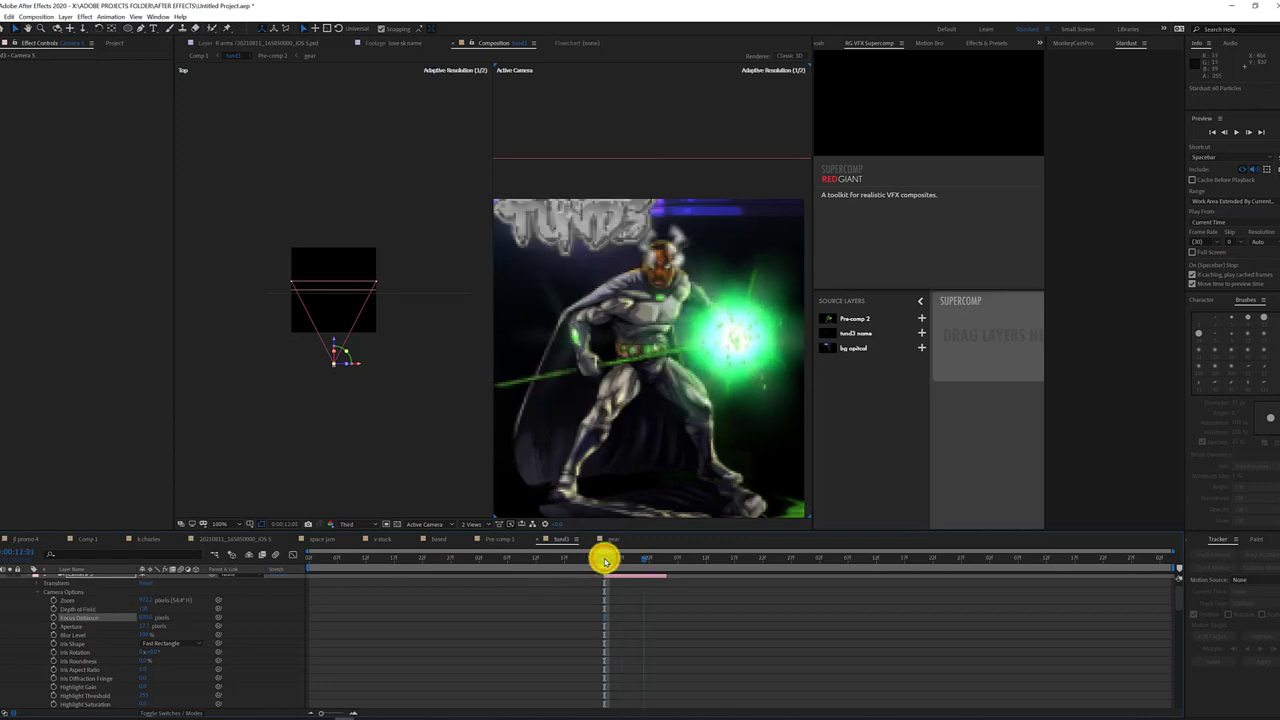
click(643, 561)
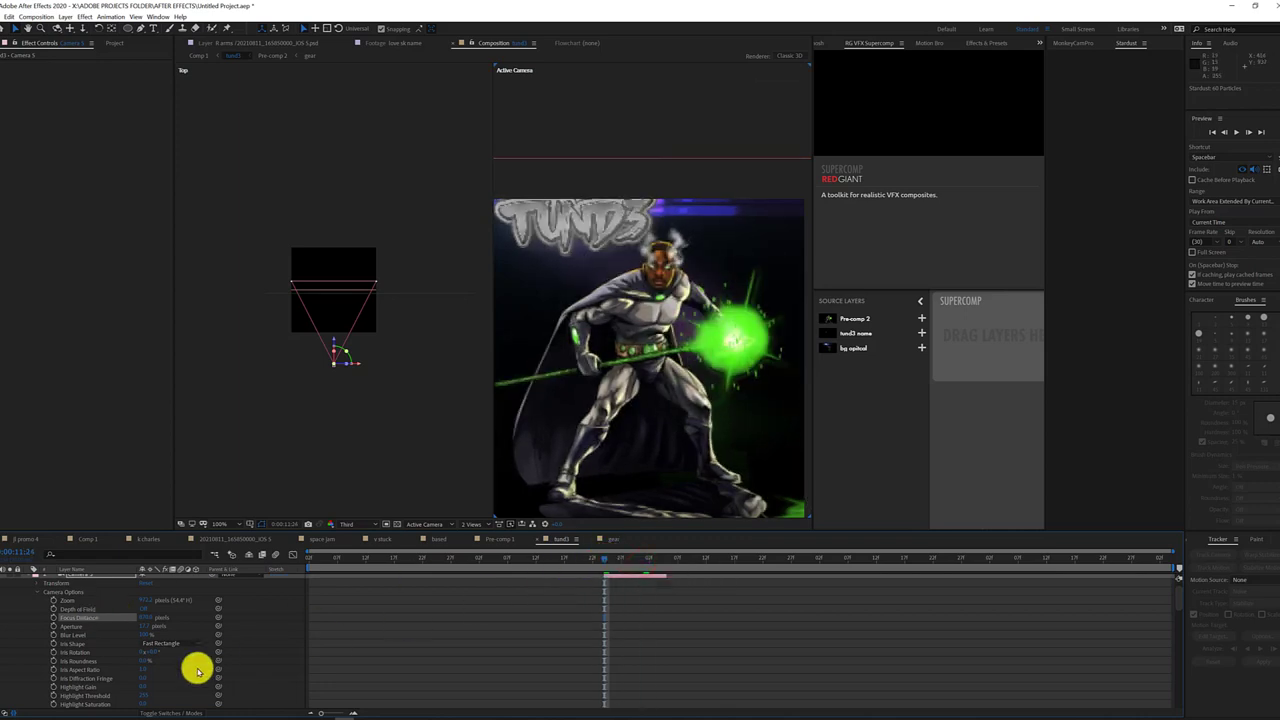
scroll(197, 672, down, 2)
scroll(197, 672, up, 2)
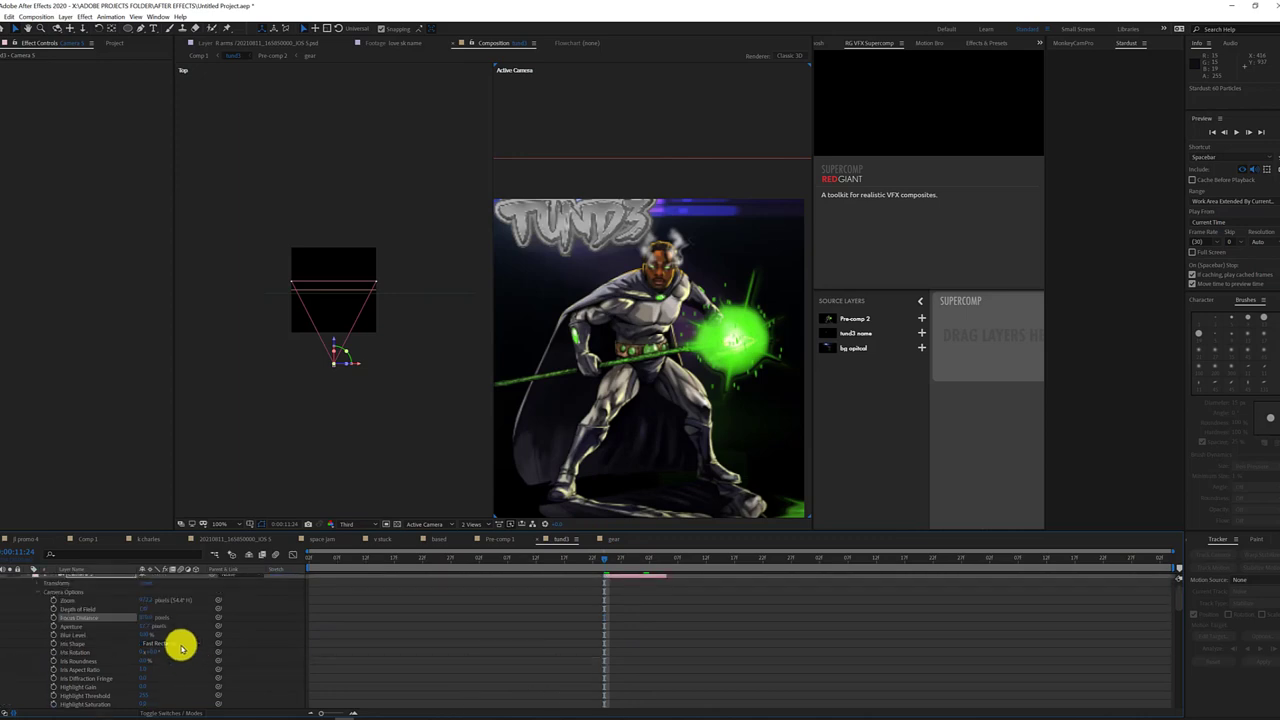
drag(149, 598, 322, 602)
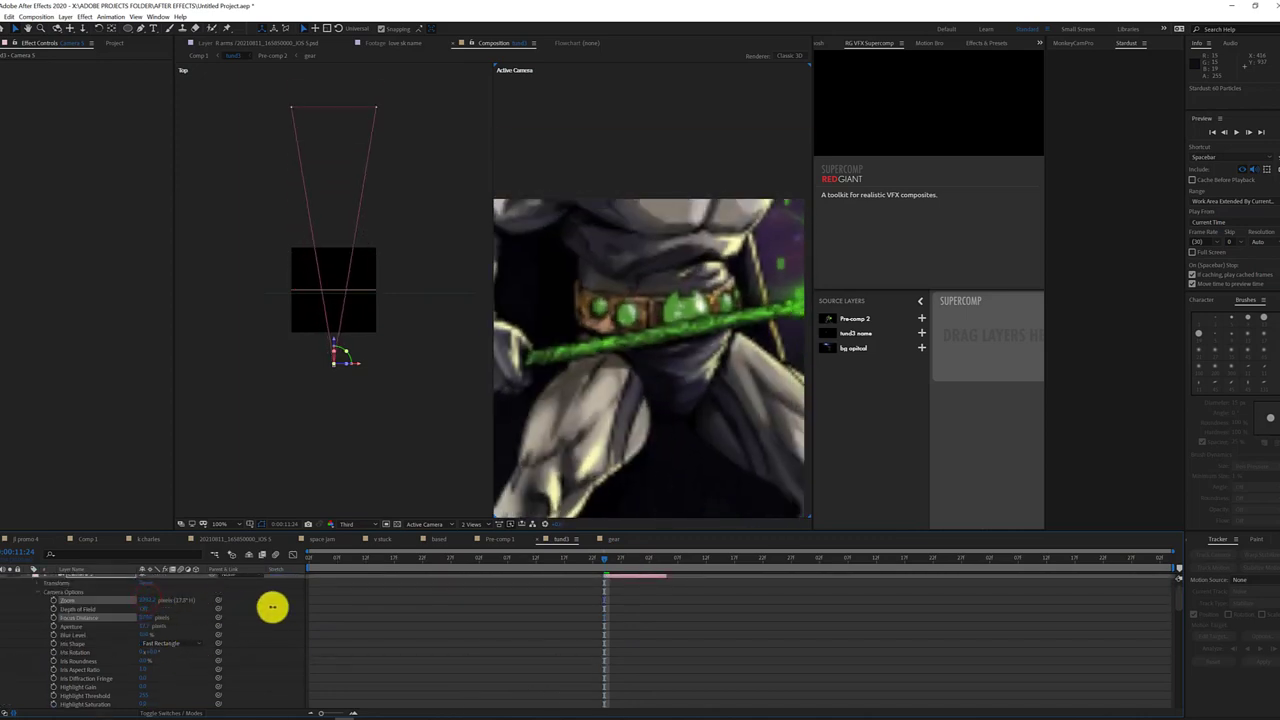
scroll(106, 609, up, 2)
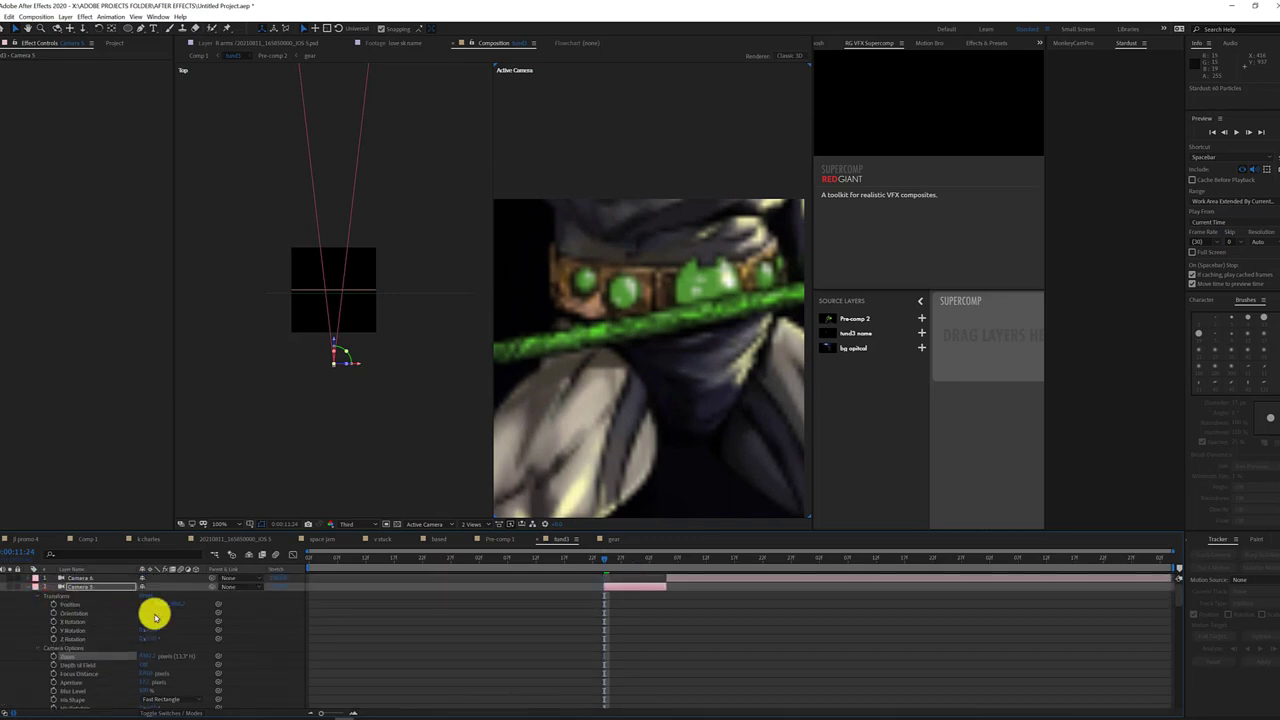
mouse_move(175, 606)
mouse_down()
mouse_move(109, 607)
mouse_move(298, 629)
mouse_move(245, 613)
mouse_up()
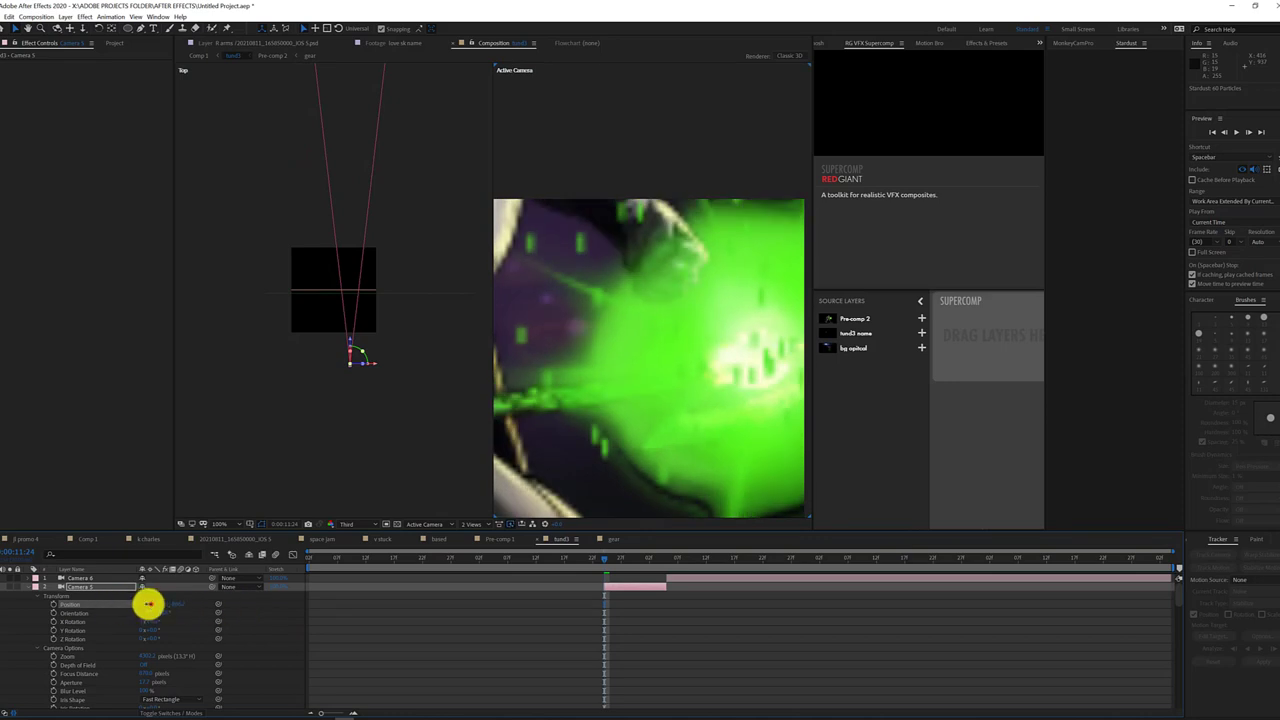
drag(148, 604, 71, 594)
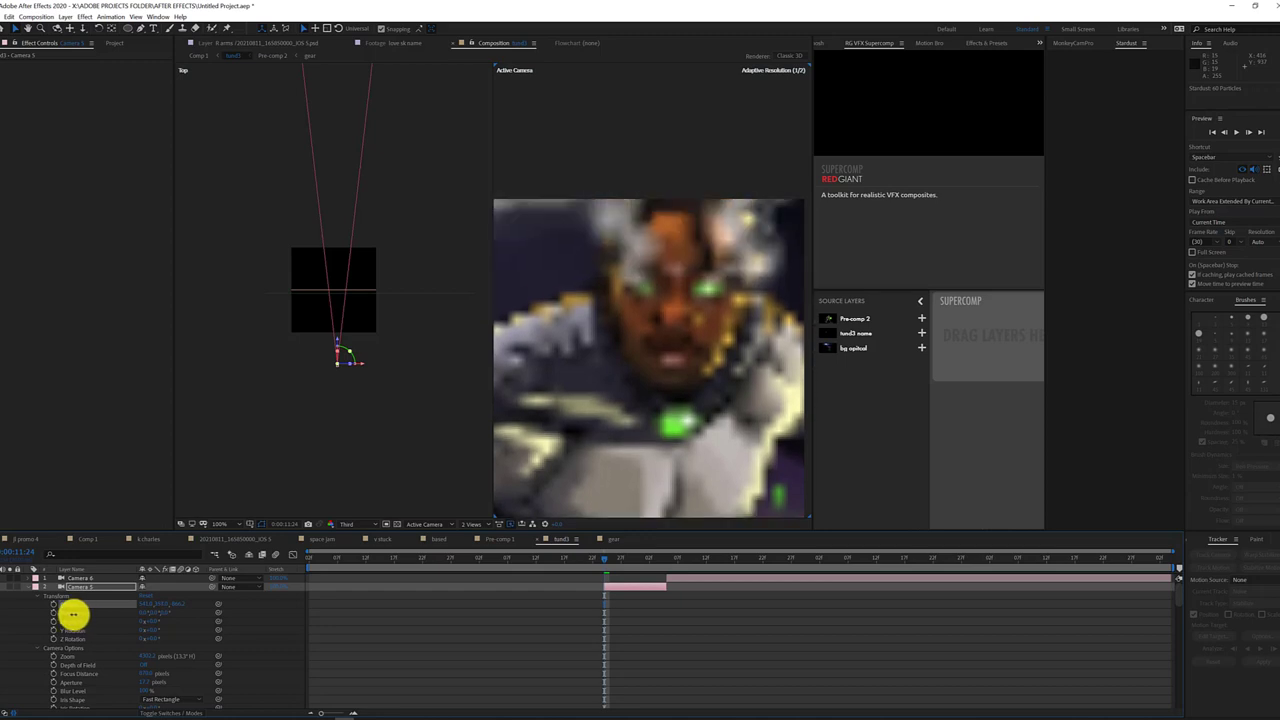
Reset Camera 5's transform and adjust Zoom so the full TUND3 character fills the frame
mouse_move(166, 603)
mouse_down()
mouse_move(2, 614)
mouse_move(12, 715)
mouse_up()
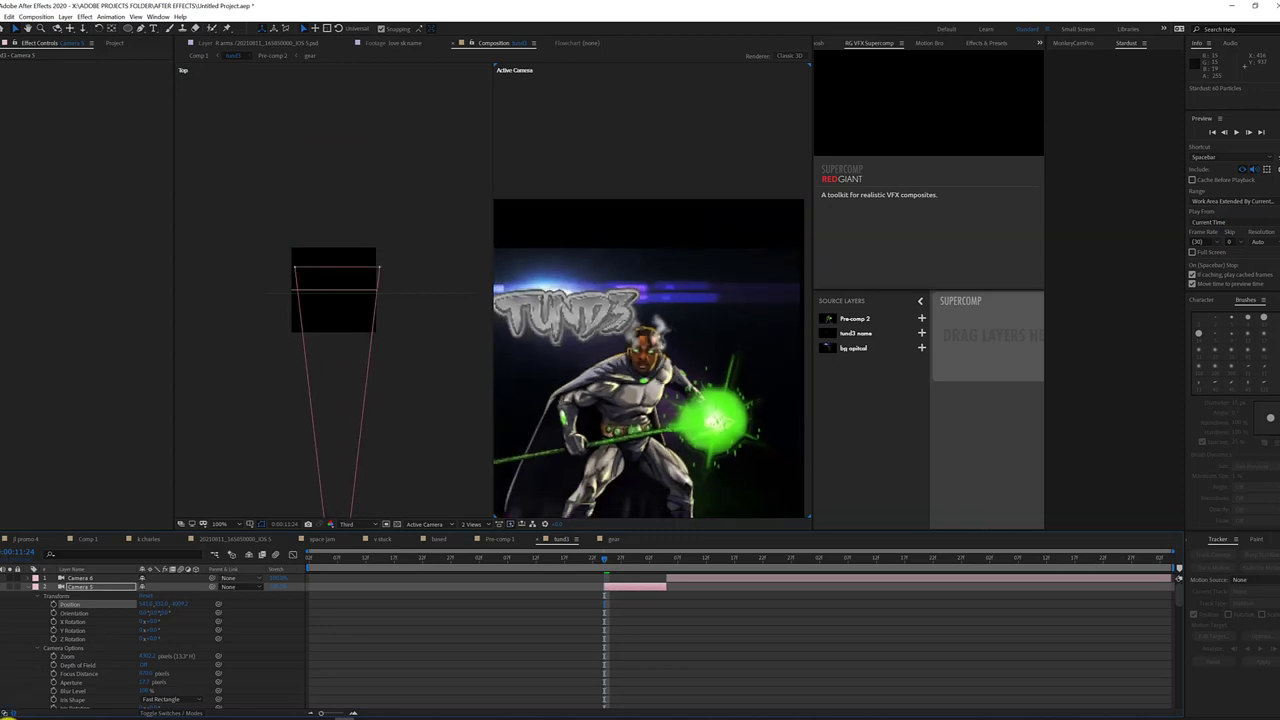
drag(262, 490, 275, 474)
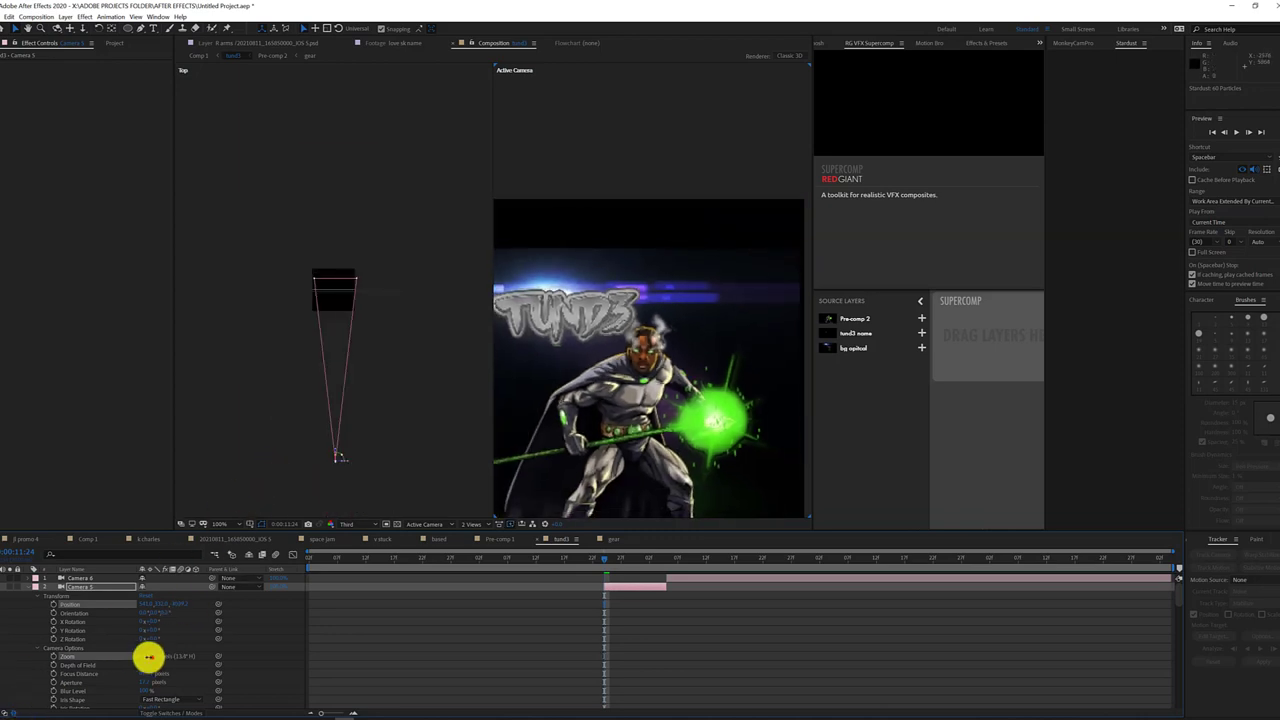
mouse_move(148, 657)
mouse_down()
mouse_move(143, 692)
mouse_move(44, 700)
mouse_up()
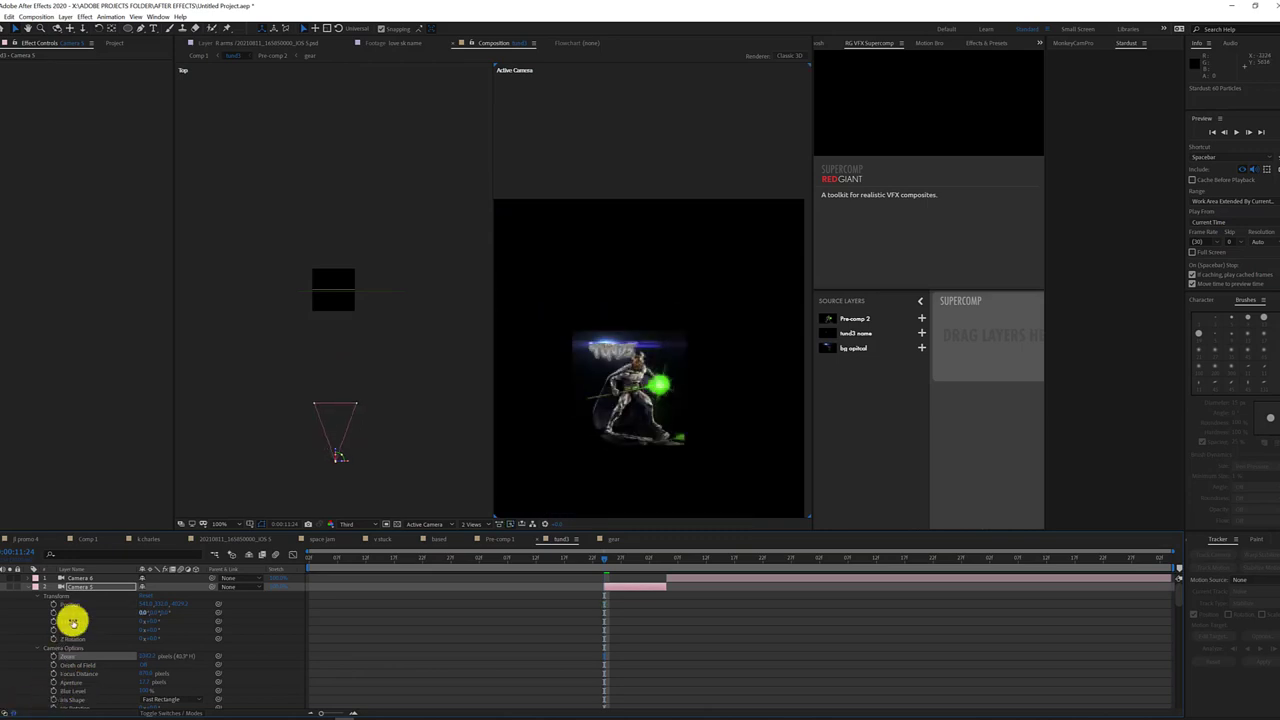
right_click(76, 604)
click(131, 546)
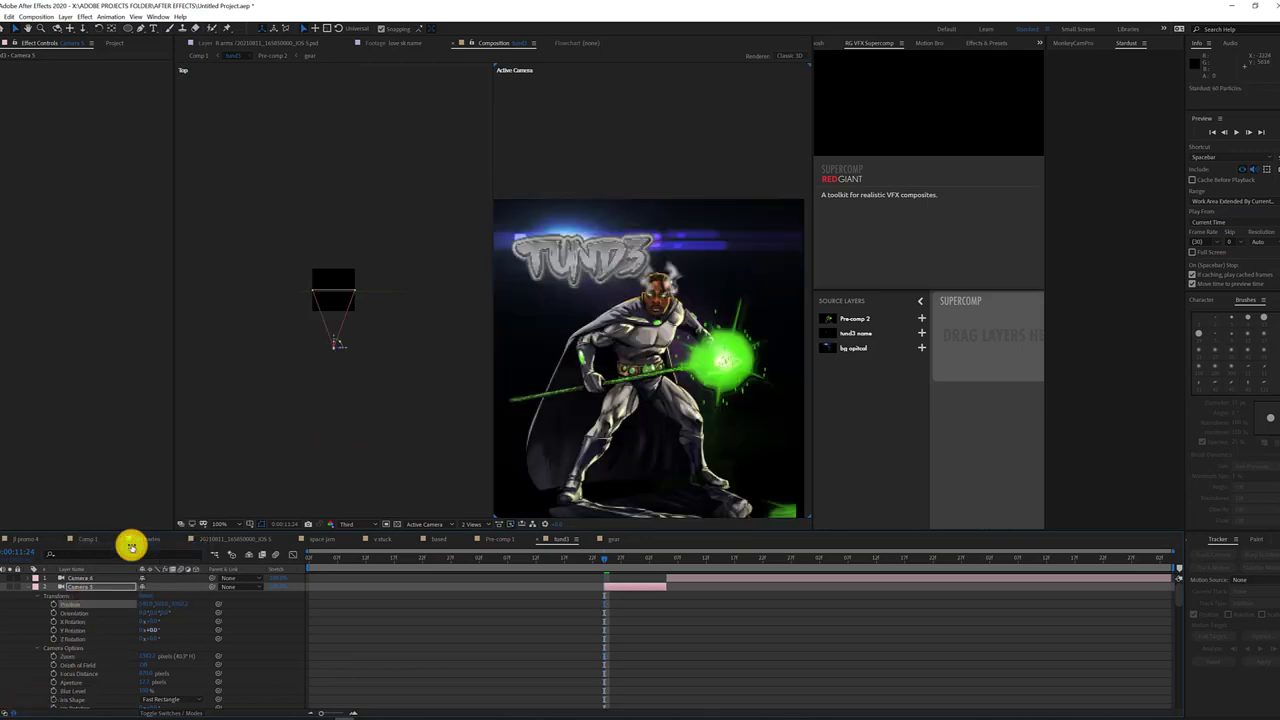
drag(143, 655, 152, 655)
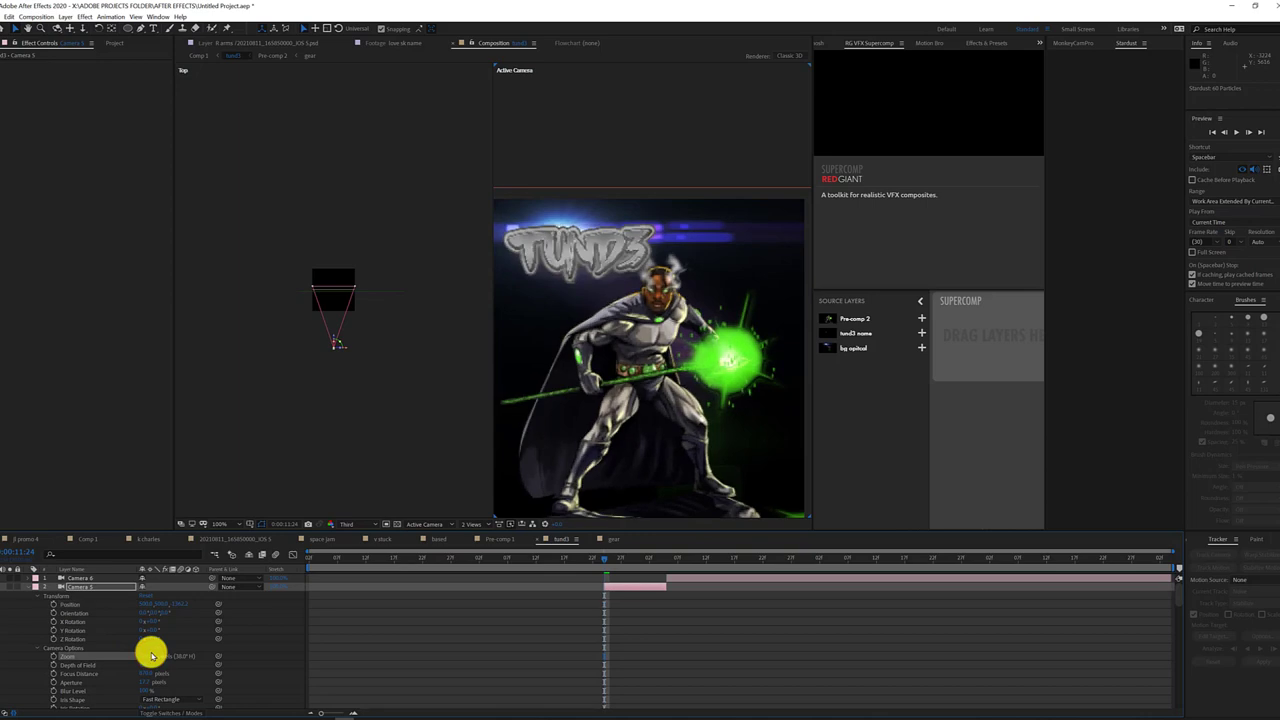
scroll(100, 640, down, 5)
scroll(100, 640, up, 2)
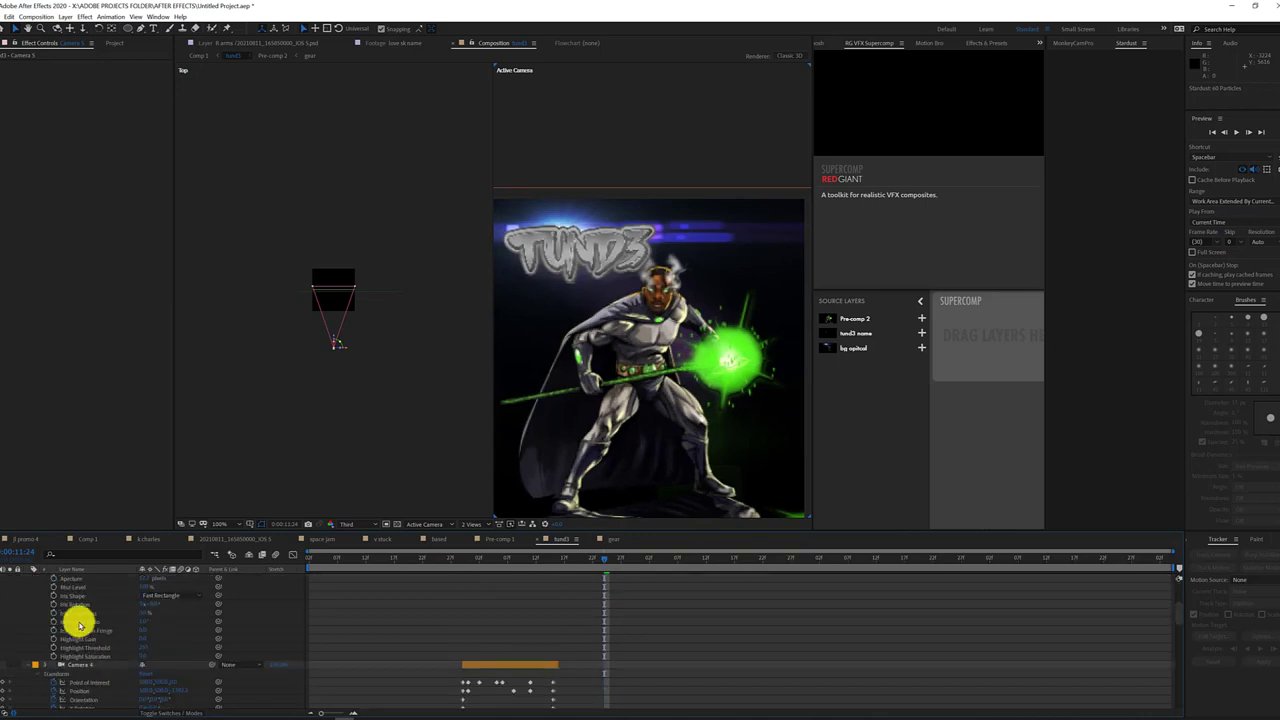
scroll(80, 625, up, 3)
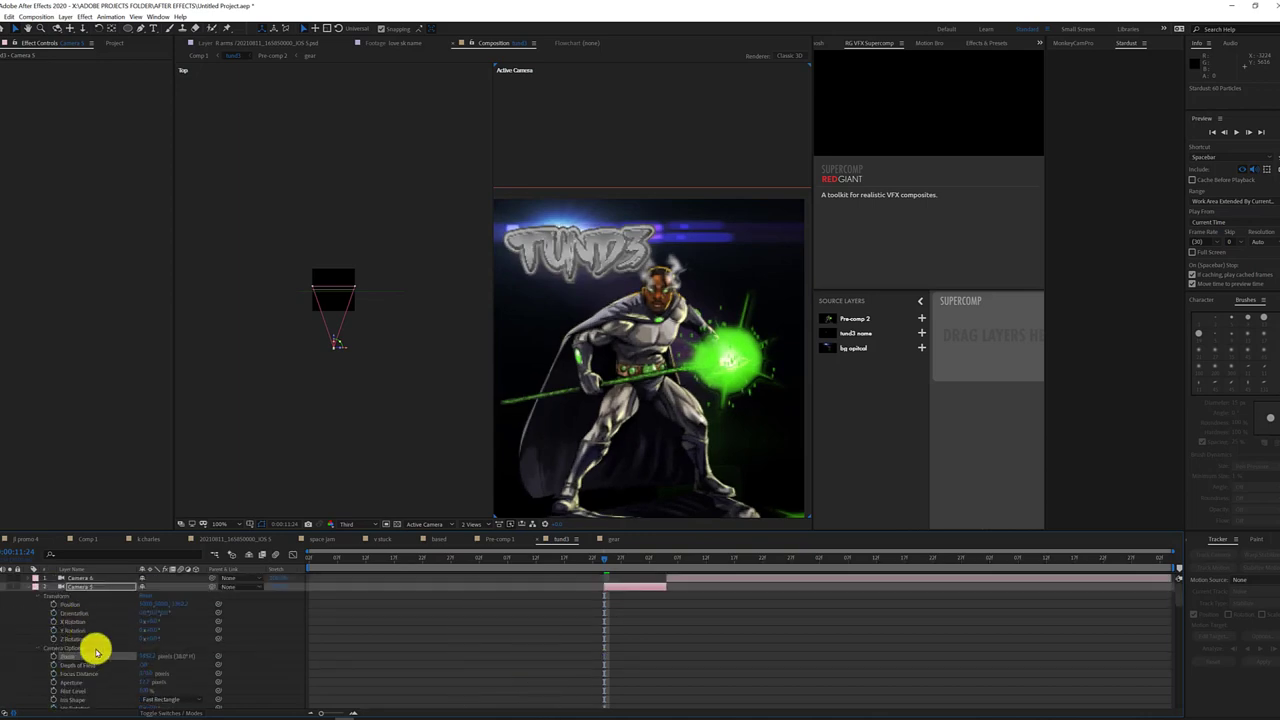
scroll(97, 652, down, 4)
scroll(101, 659, down, 4)
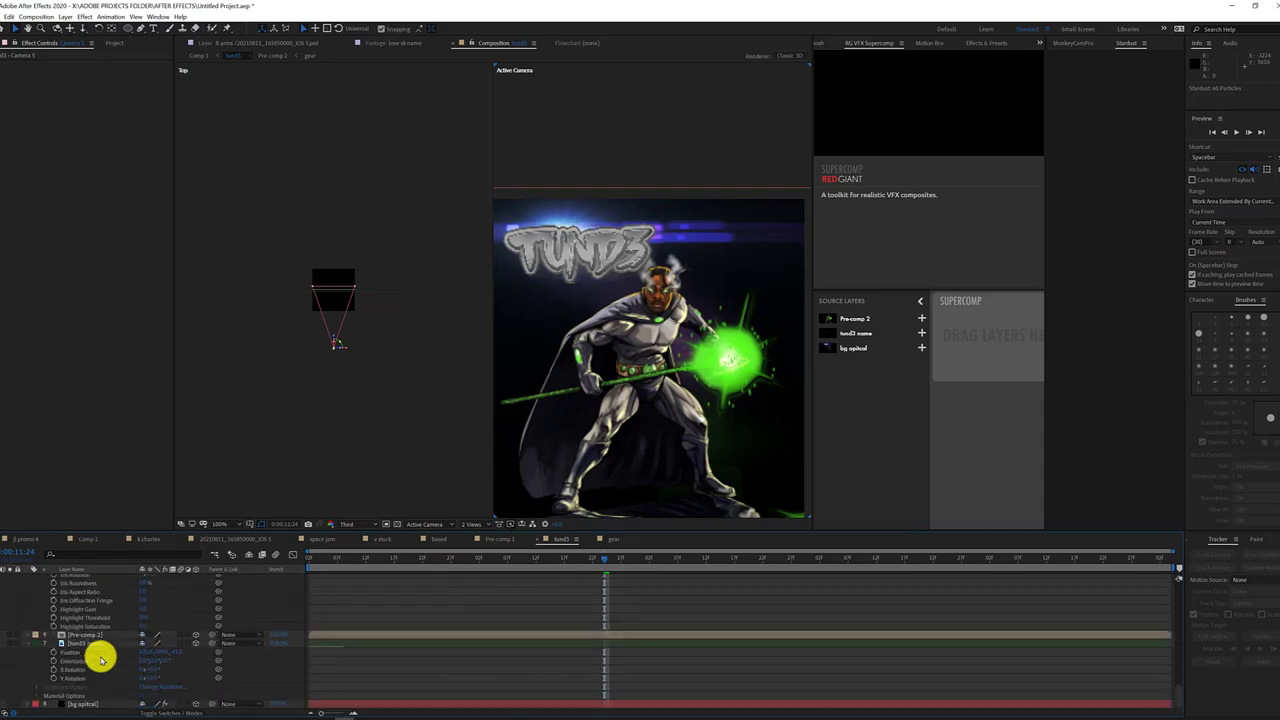
click(604, 636)
click(48, 17)
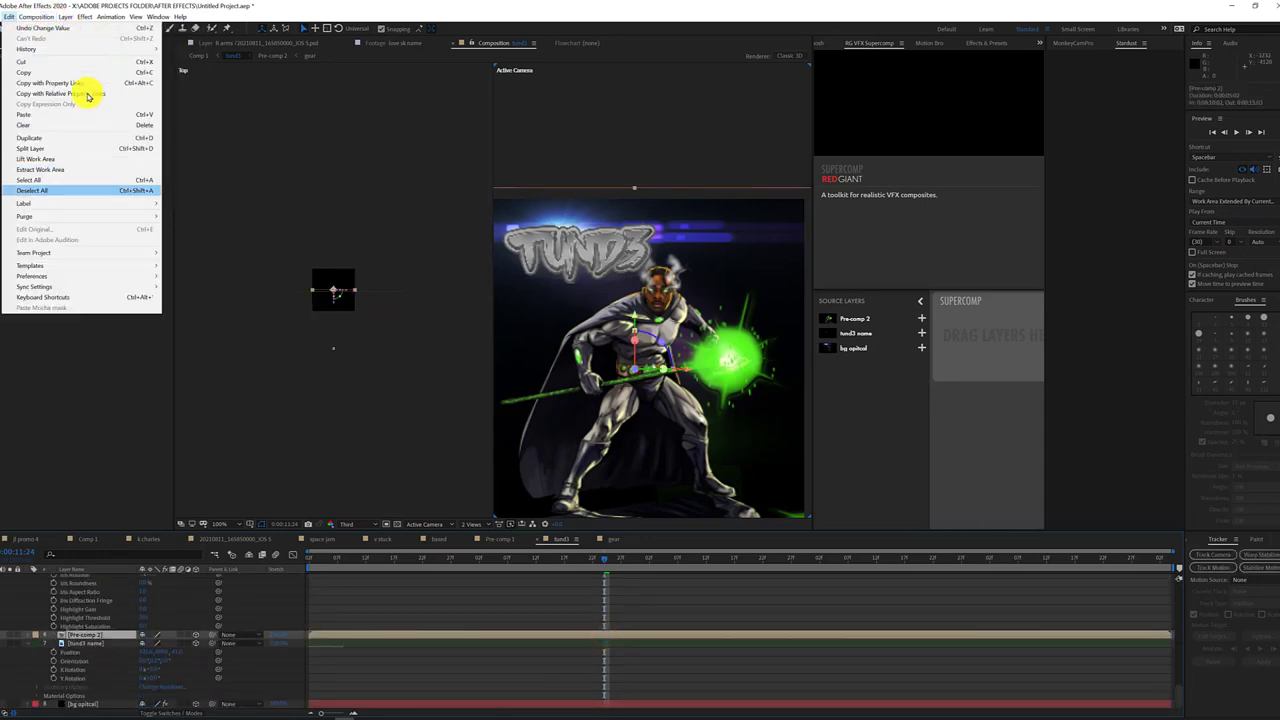
click(57, 148)
mouse_move(620, 565)
mouse_down()
mouse_move(600, 575)
mouse_move(610, 562)
mouse_up()
right_click(30, 643)
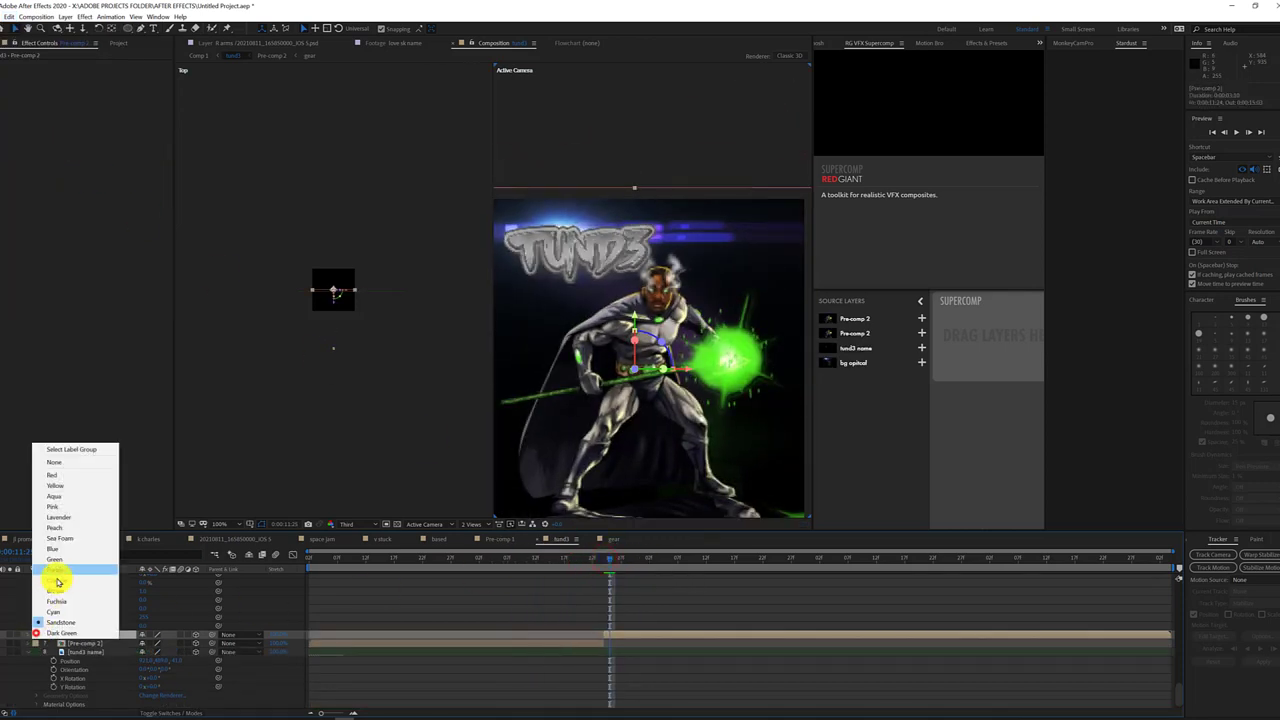
click(84, 505)
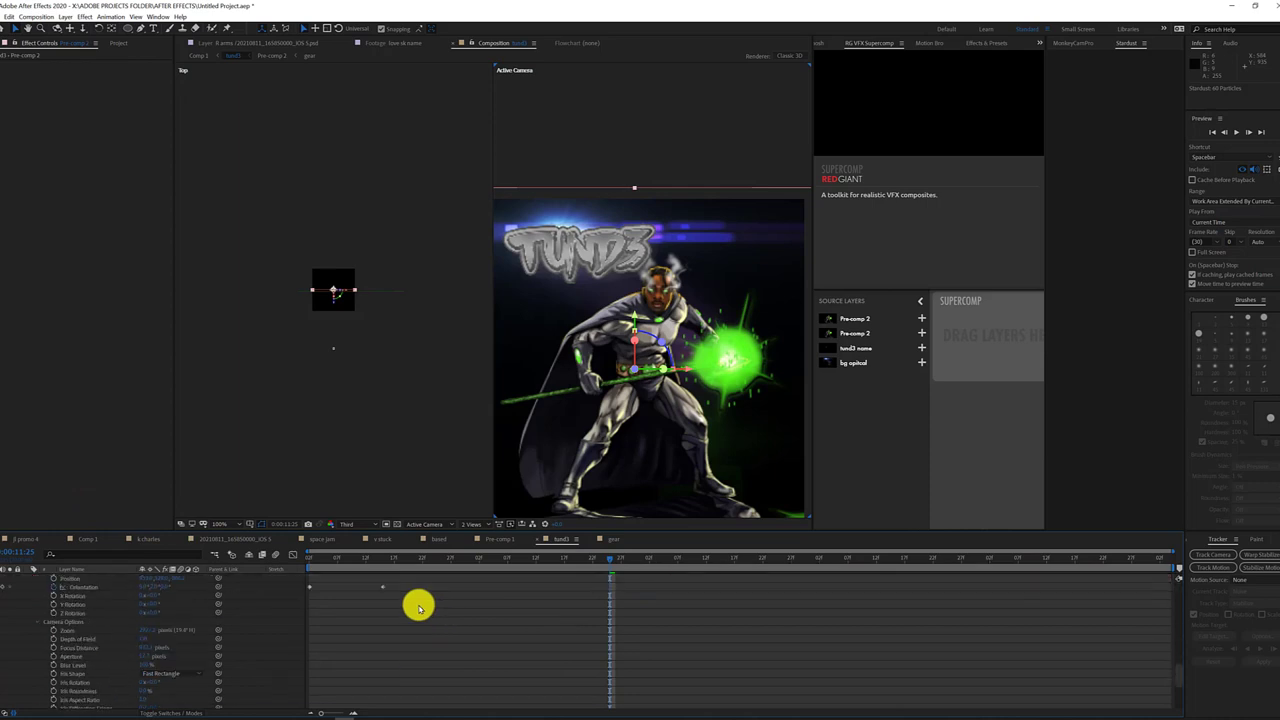
scroll(417, 603, down, 5)
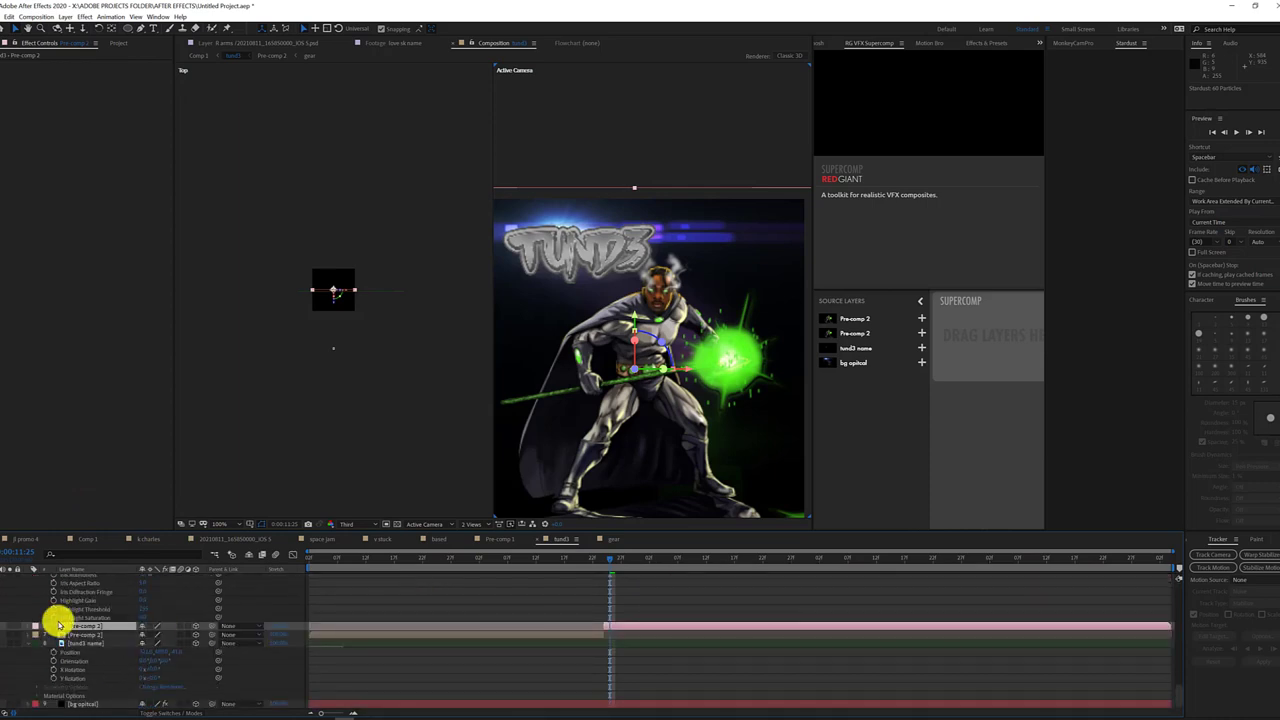
double_click(62, 627)
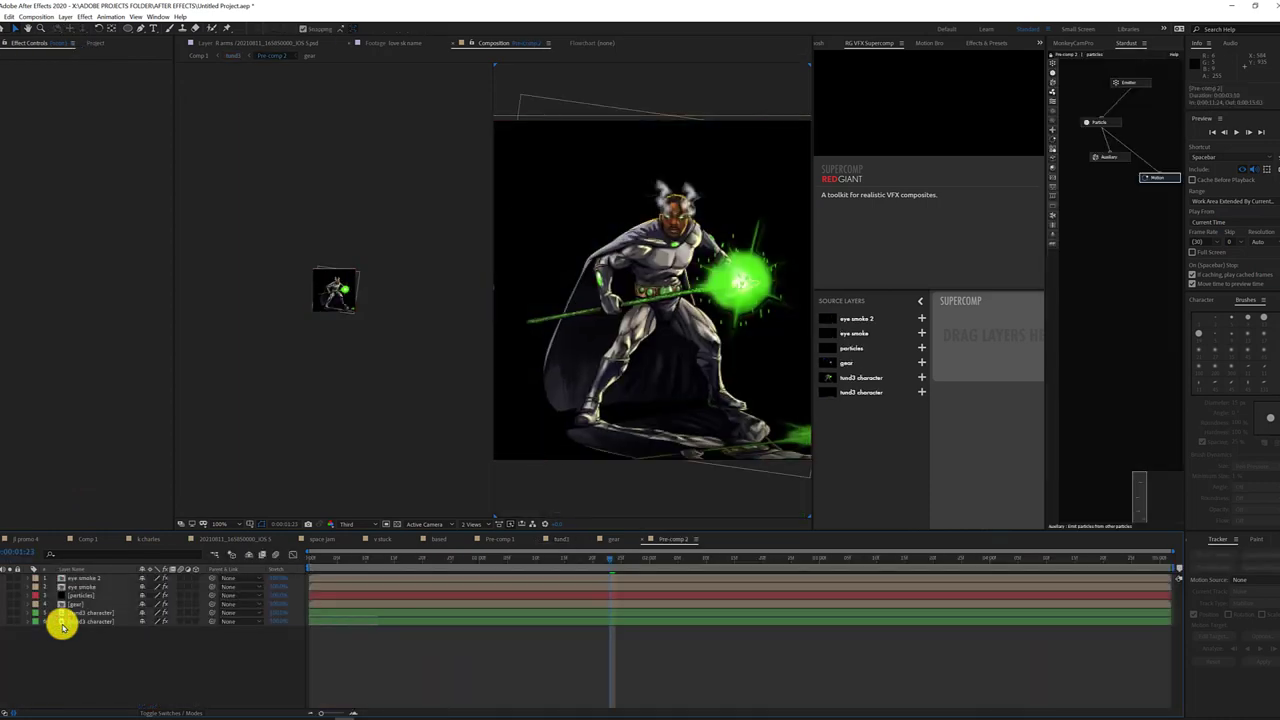
click(235, 56)
click(580, 556)
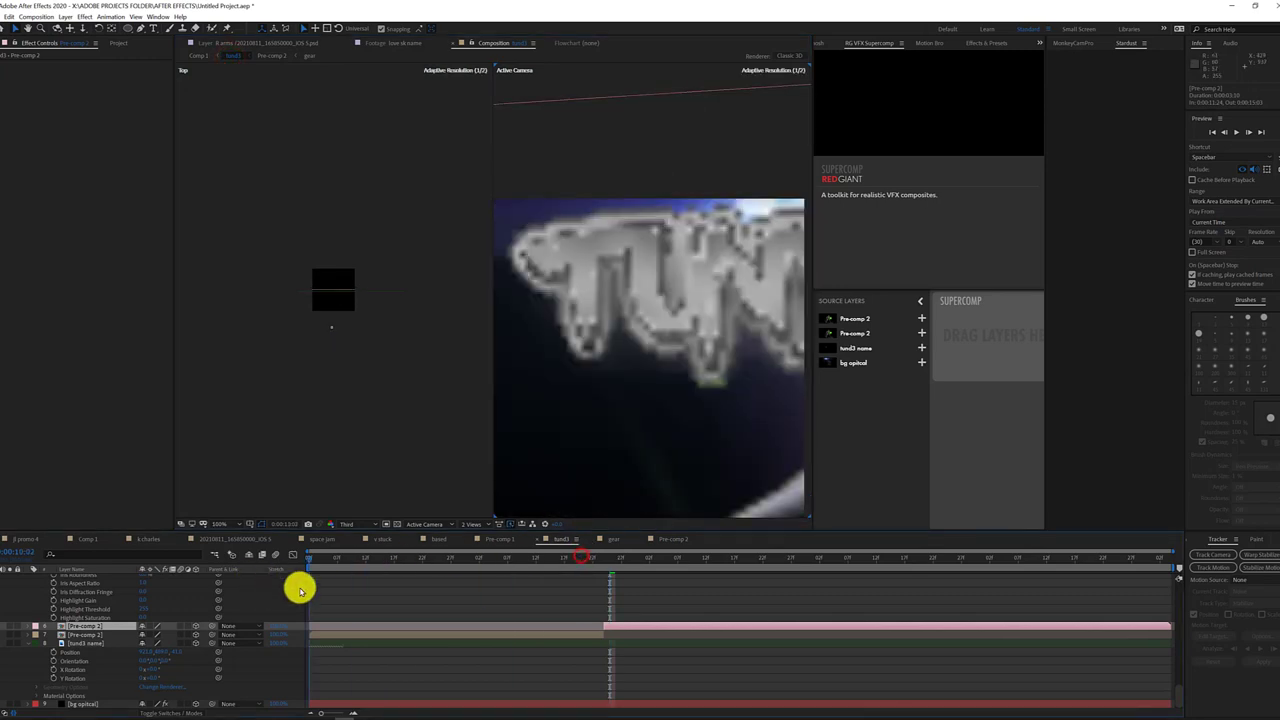
mouse_move(299, 590)
mouse_down()
mouse_move(515, 601)
mouse_move(755, 573)
mouse_up()
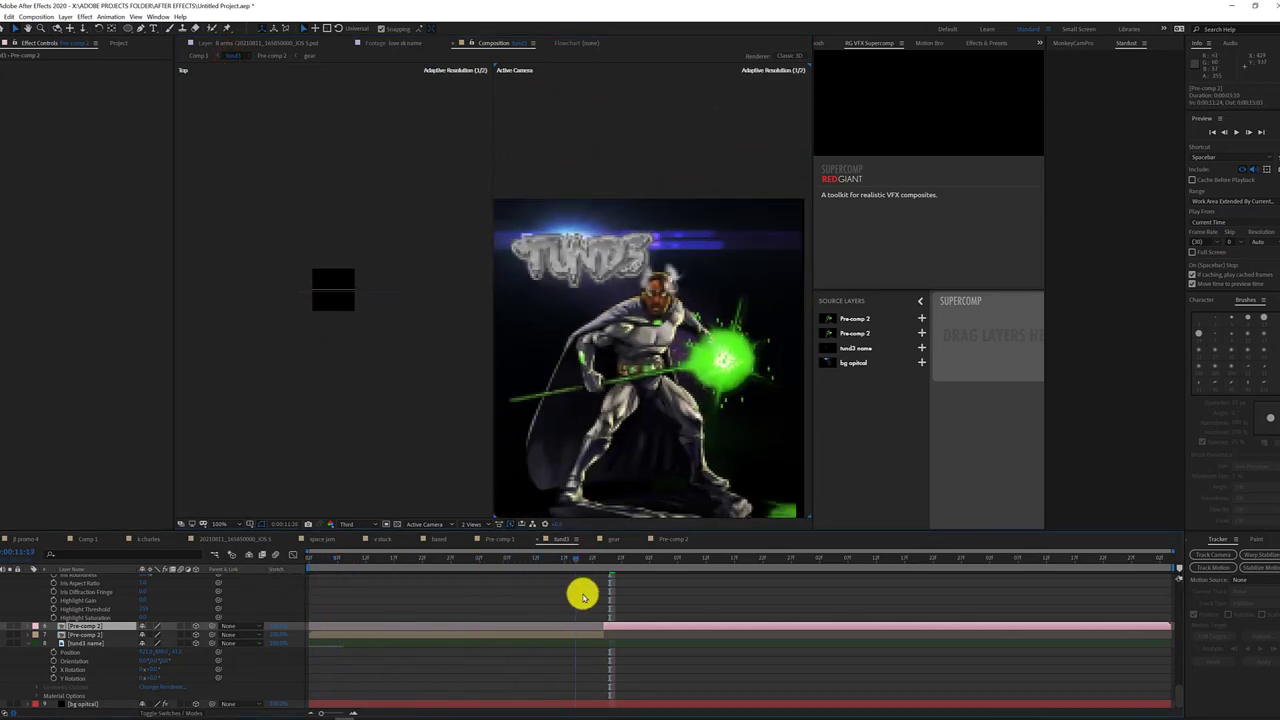
click(755, 573)
drag(615, 562, 626, 594)
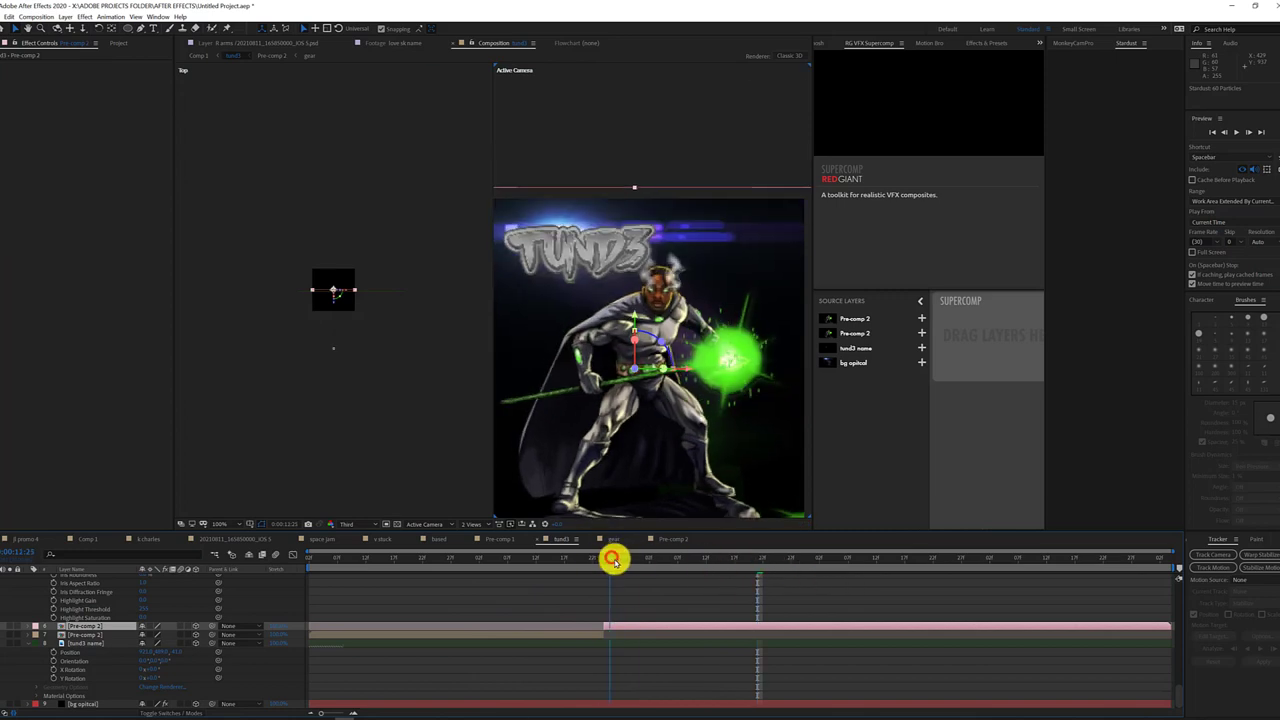
scroll(632, 635, up, 4)
scroll(632, 635, up, 2)
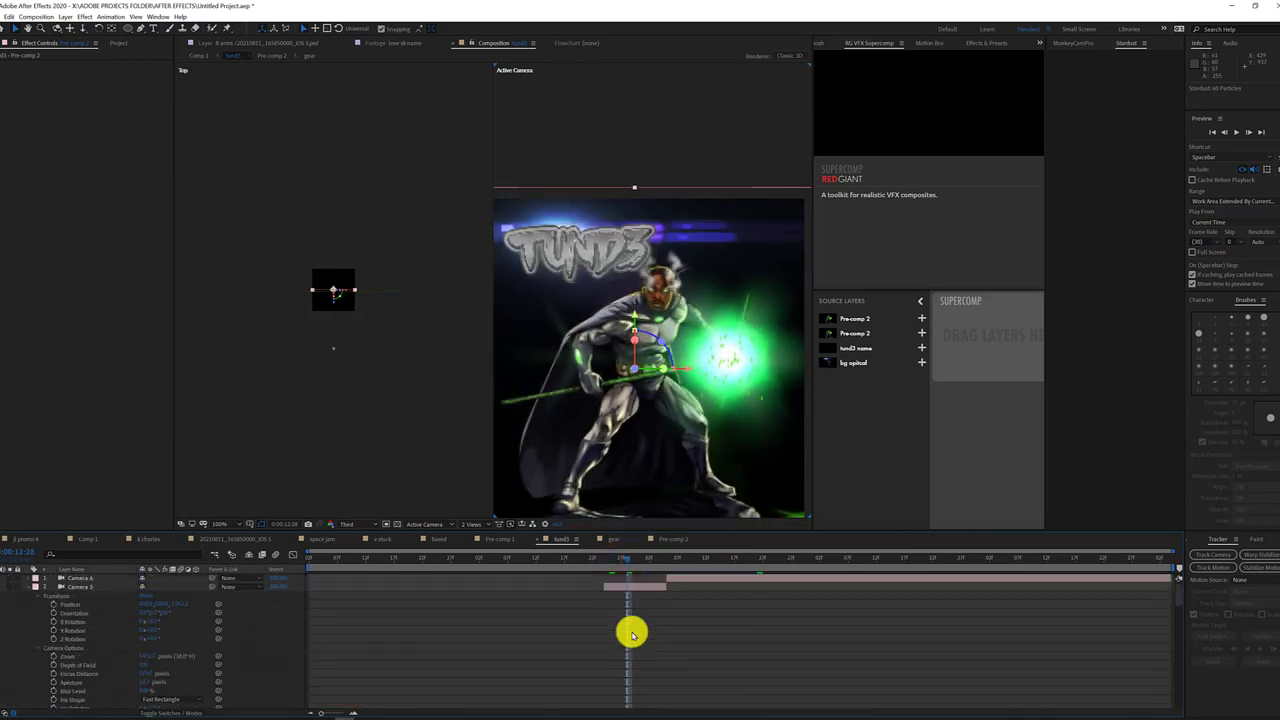
drag(626, 558, 668, 607)
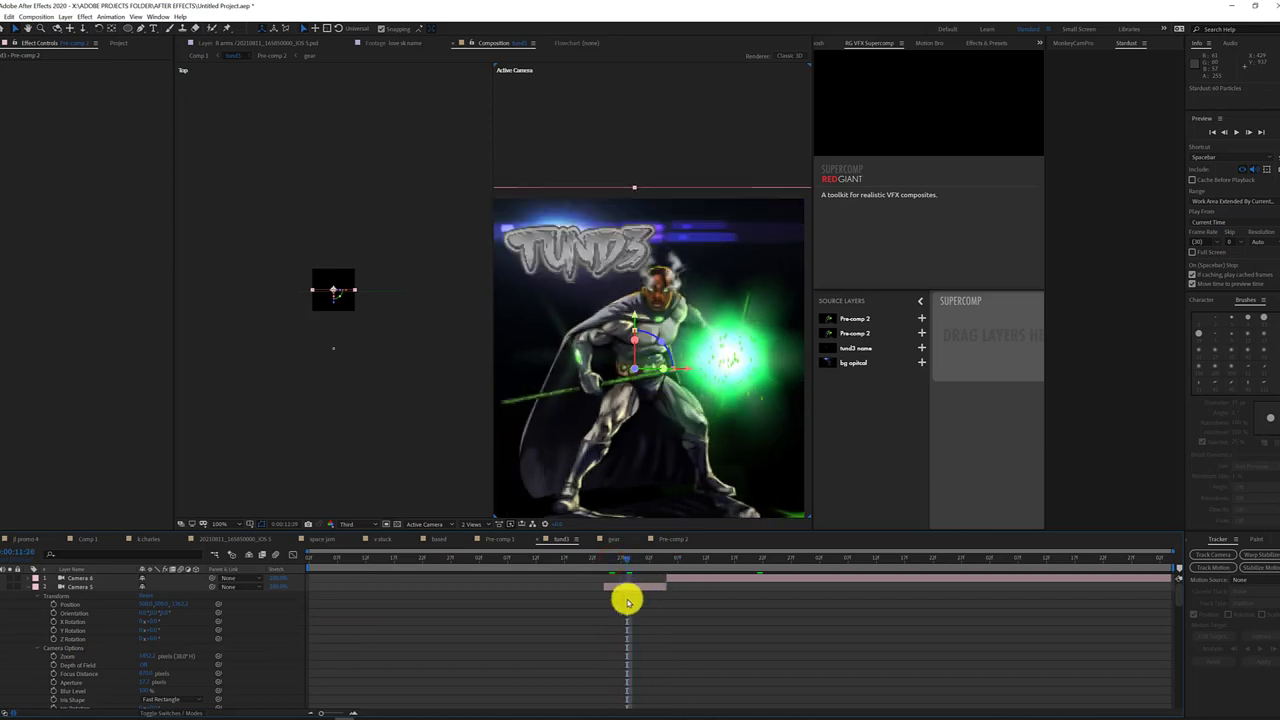
click(91, 580)
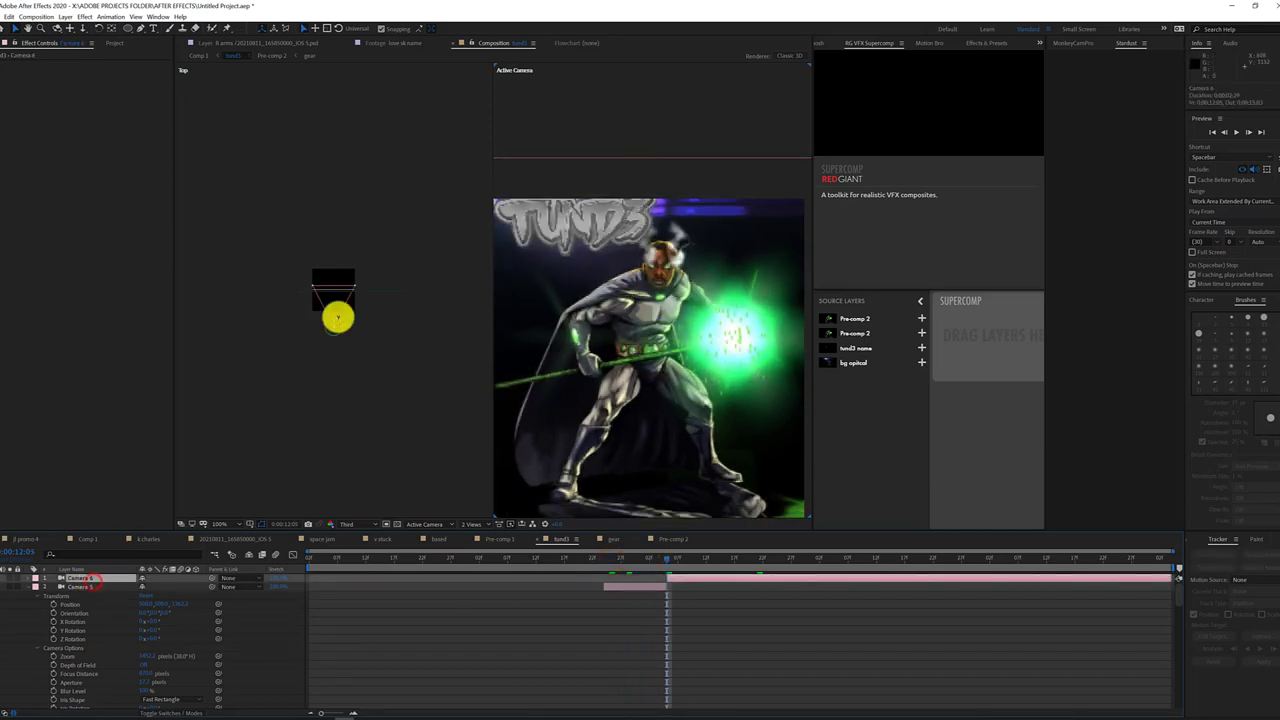
Reveal Camera 6's Position and keyframe it to reframe the hero at two nearby times
key(p)
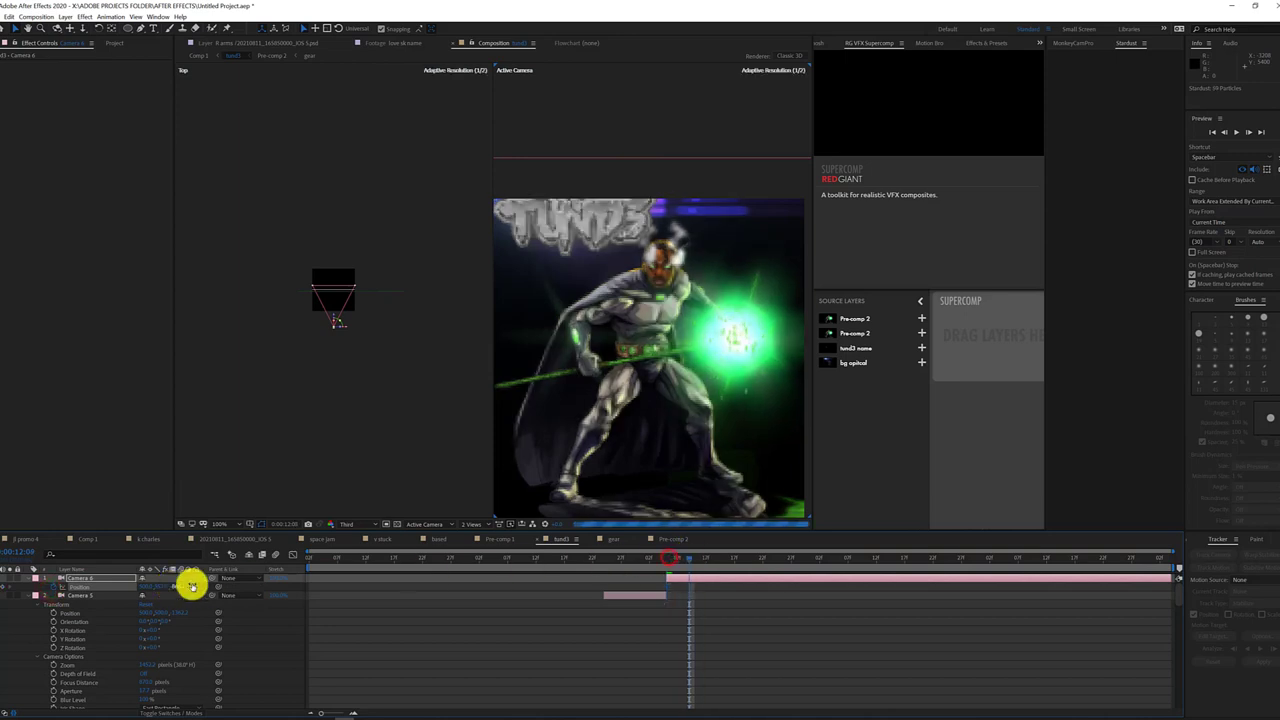
drag(189, 583, 140, 588)
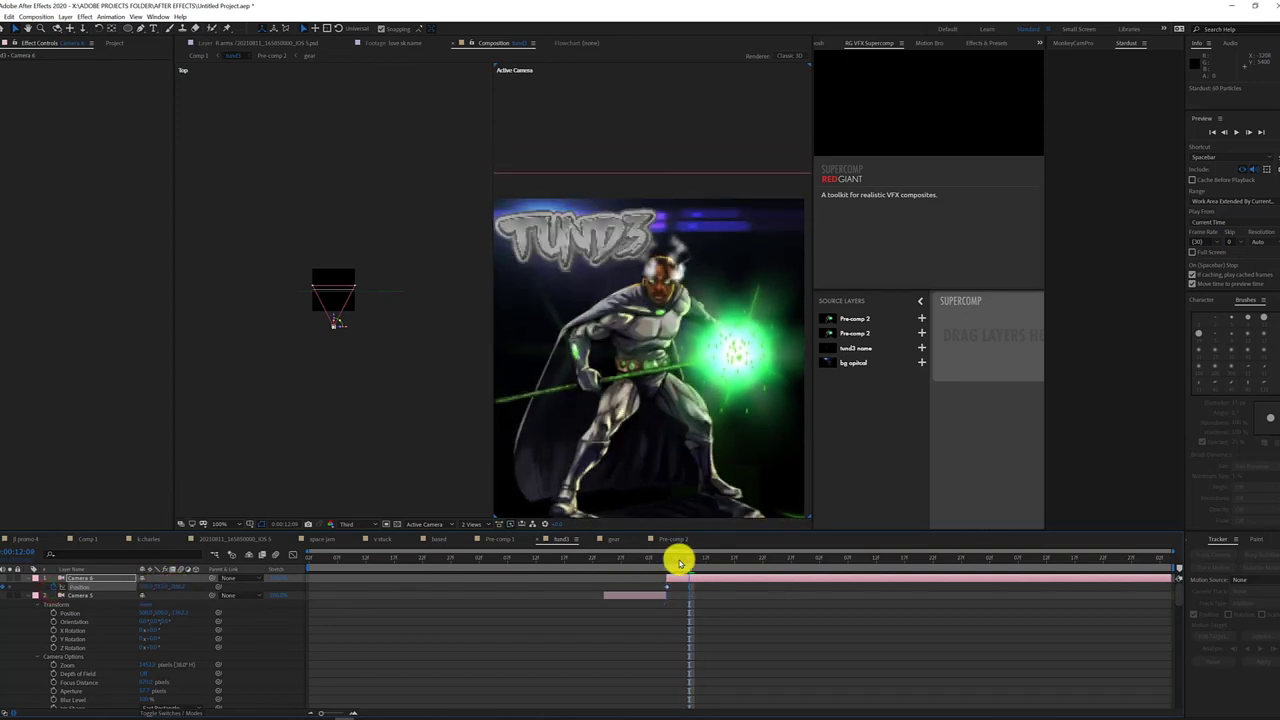
mouse_move(679, 563)
mouse_down()
mouse_move(651, 566)
mouse_move(679, 570)
mouse_up()
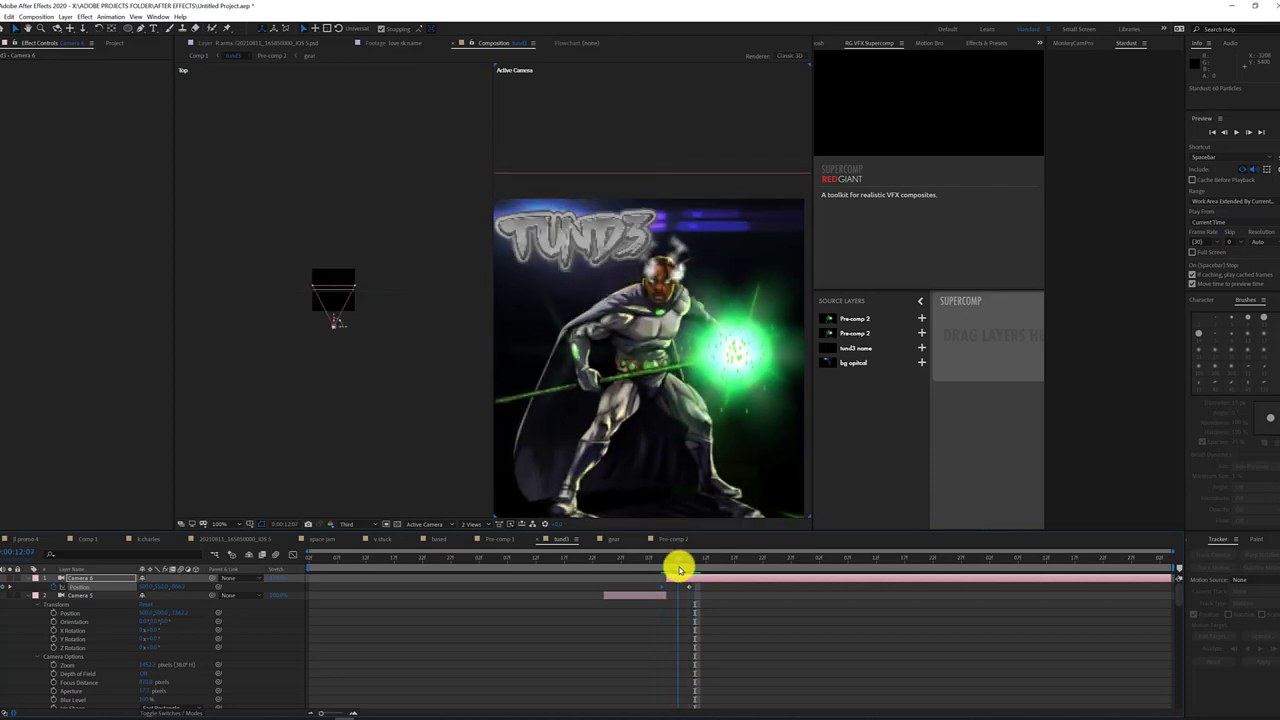
drag(180, 587, 190, 587)
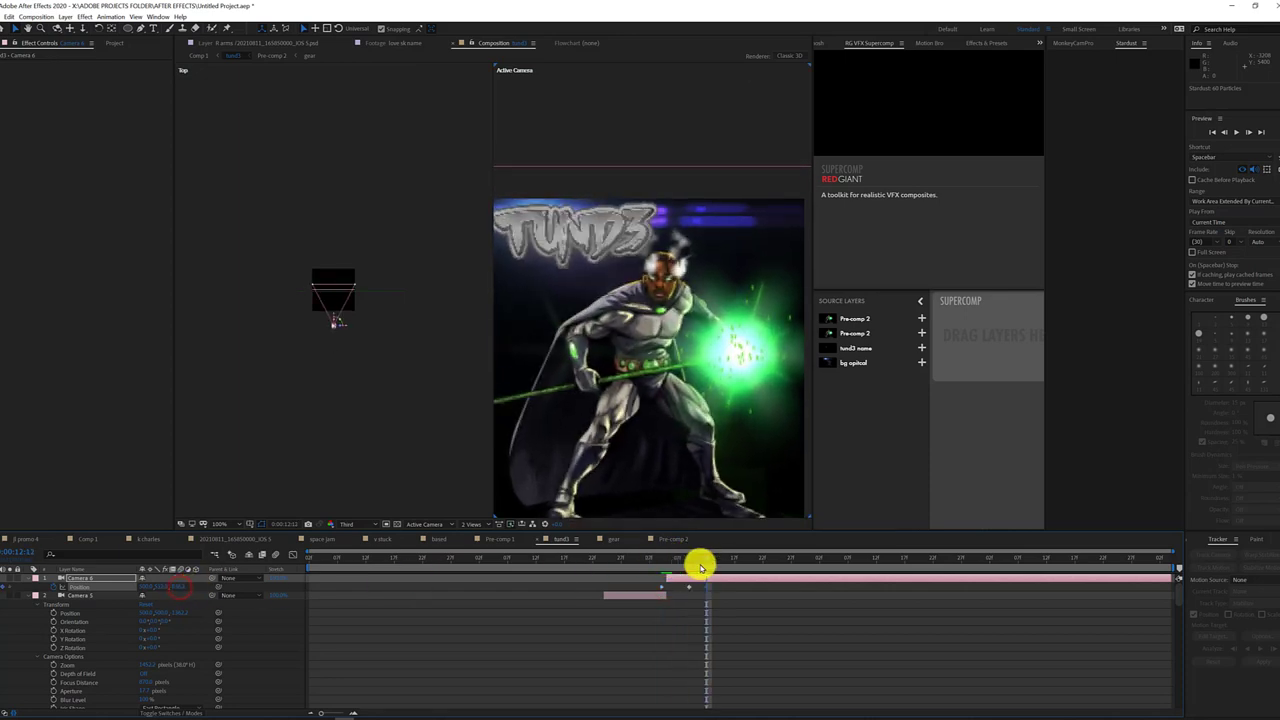
drag(700, 567, 678, 566)
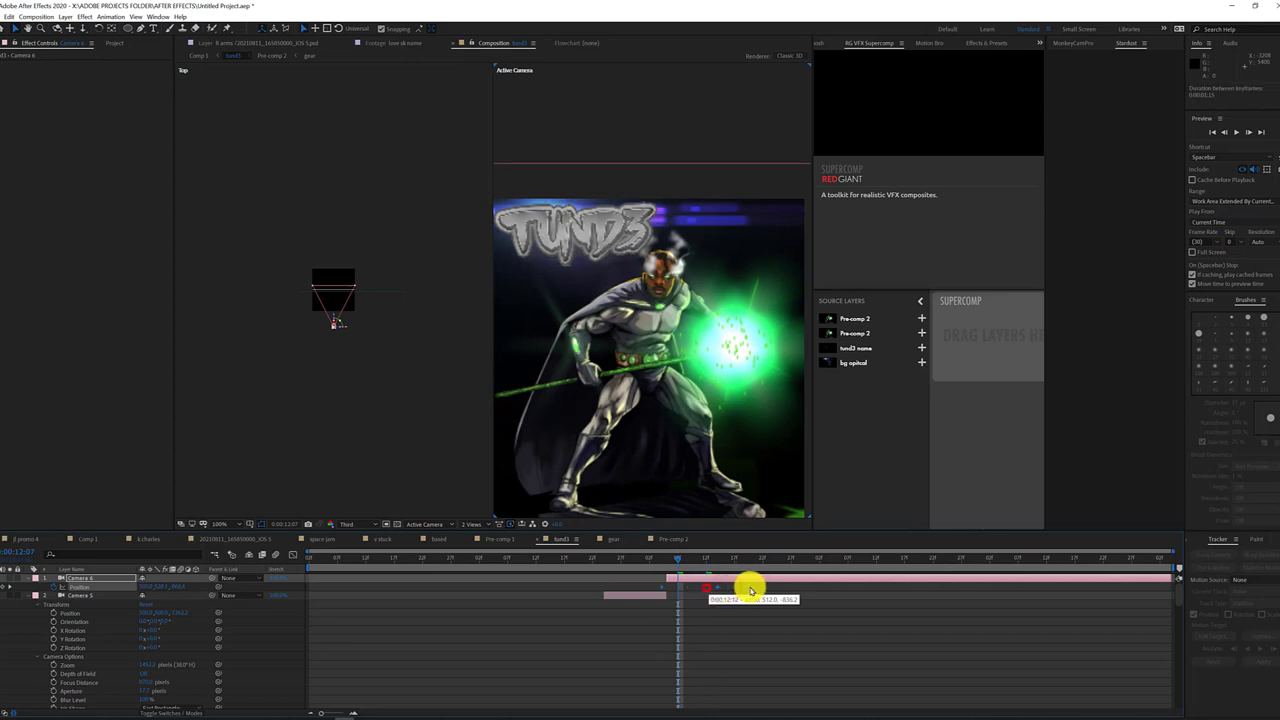
Retime the Position keyframes and set the final keyframe's position, then preview the drift
drag(751, 590, 706, 588)
mouse_move(638, 560)
mouse_down()
mouse_move(777, 567)
mouse_move(803, 595)
mouse_up()
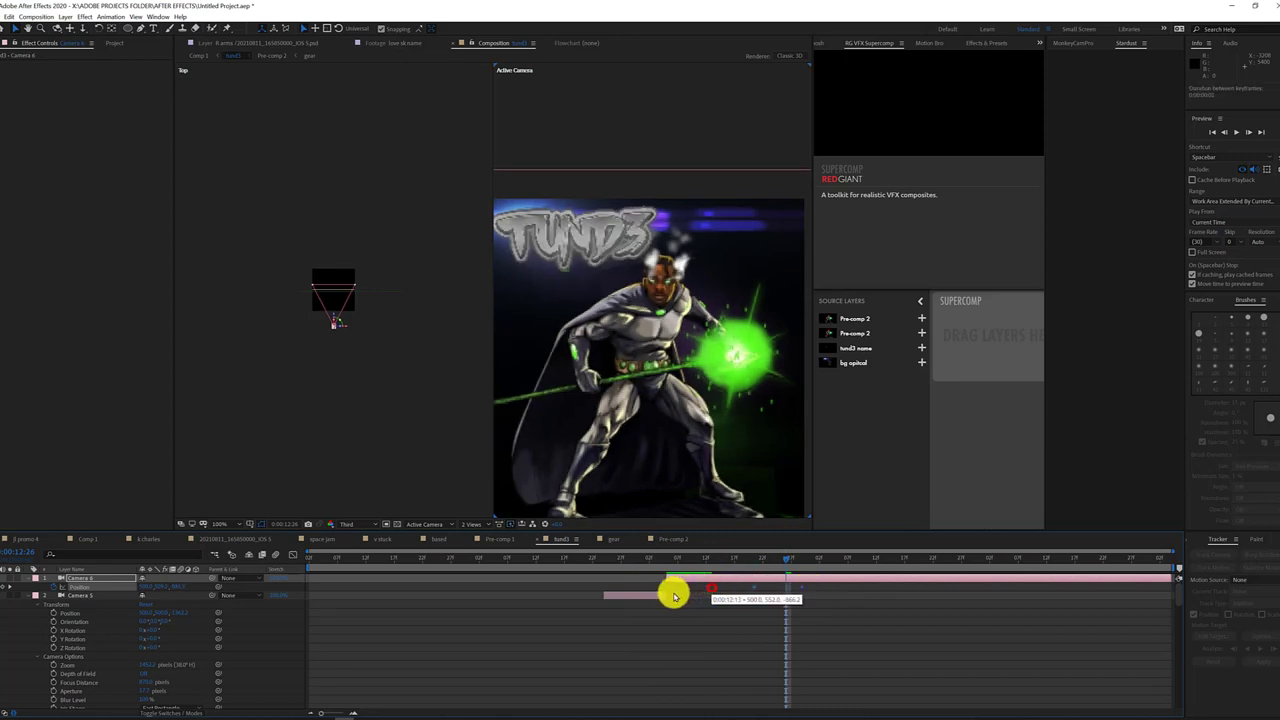
drag(654, 563, 810, 590)
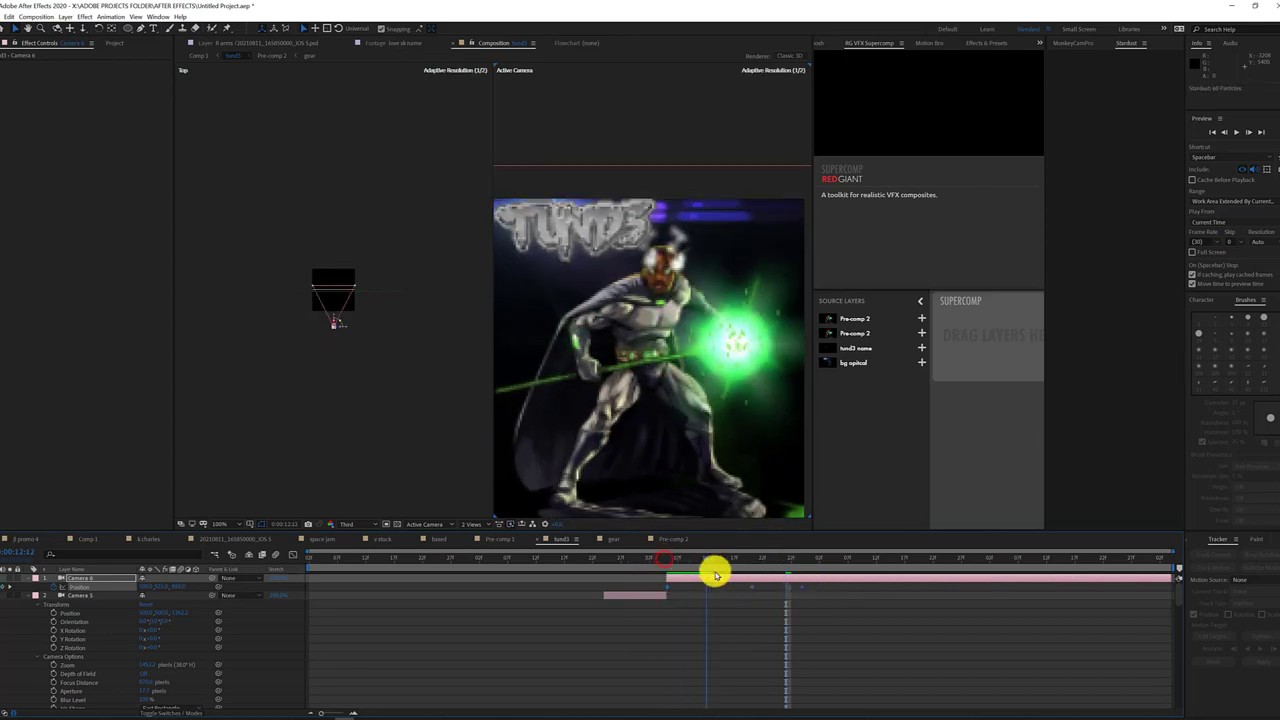
click(807, 588)
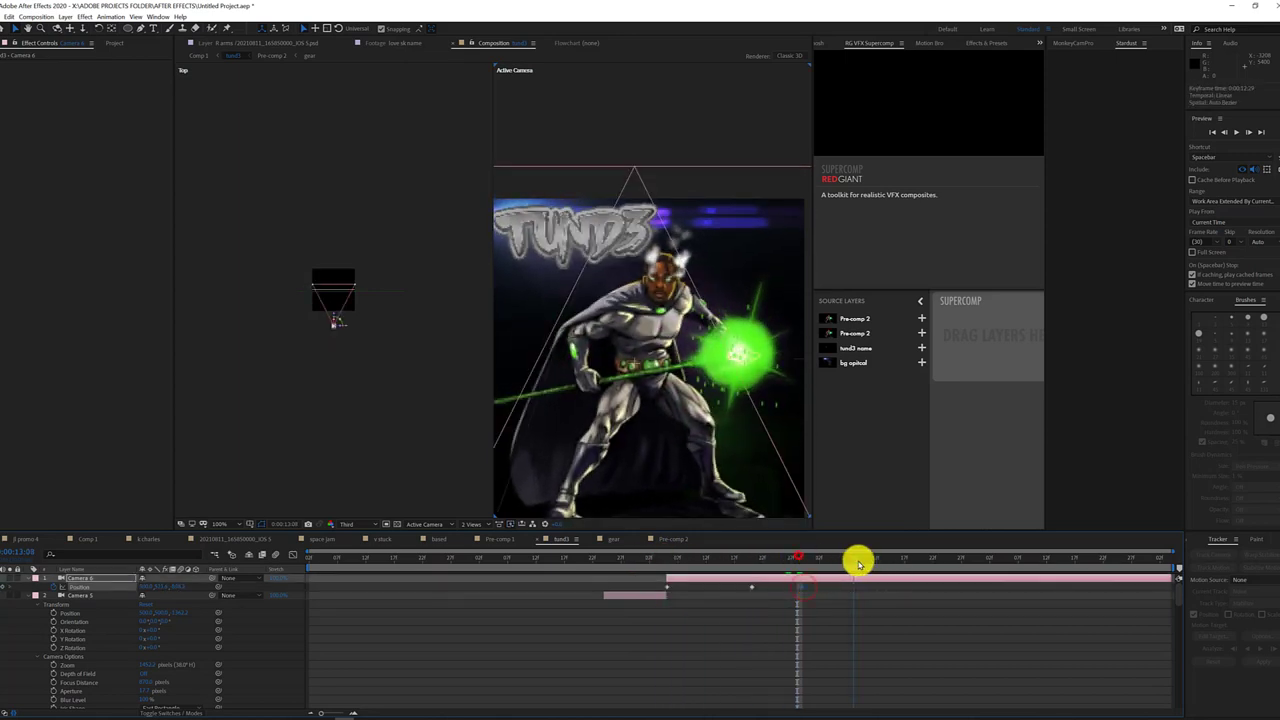
drag(858, 563, 892, 562)
drag(172, 586, 528, 573)
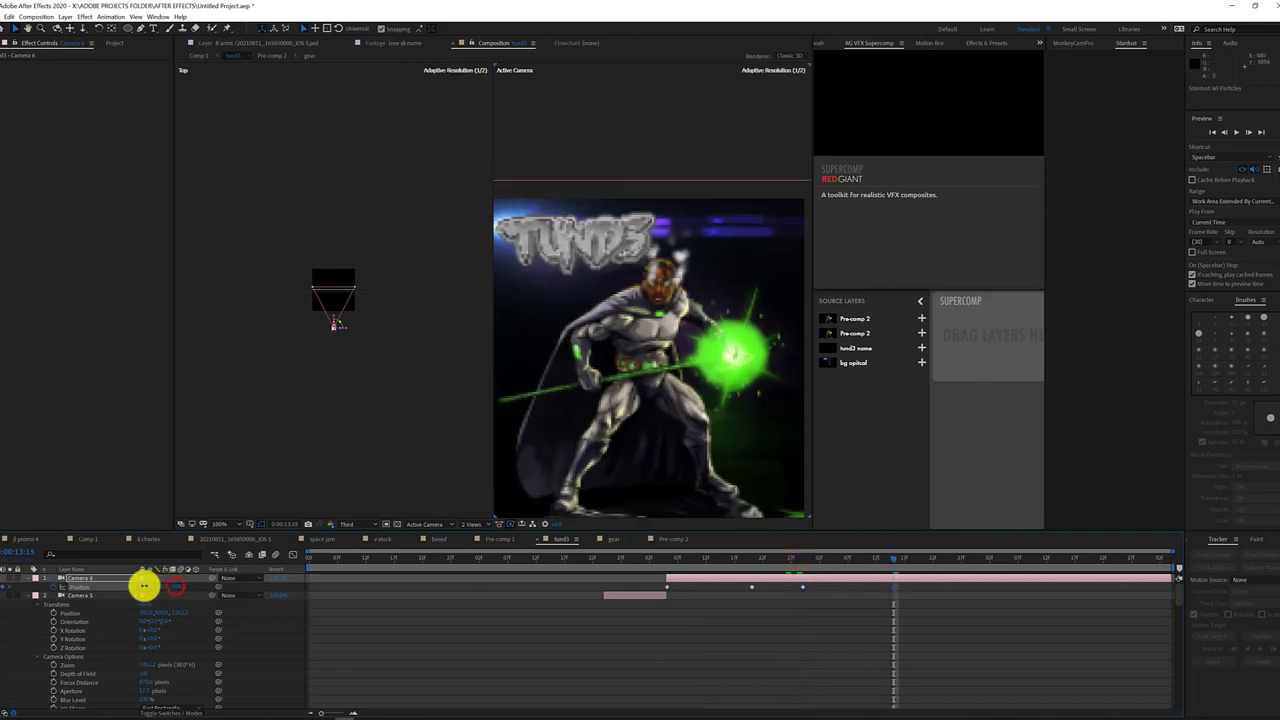
mouse_move(878, 565)
mouse_down()
mouse_move(852, 588)
mouse_move(892, 591)
mouse_up()
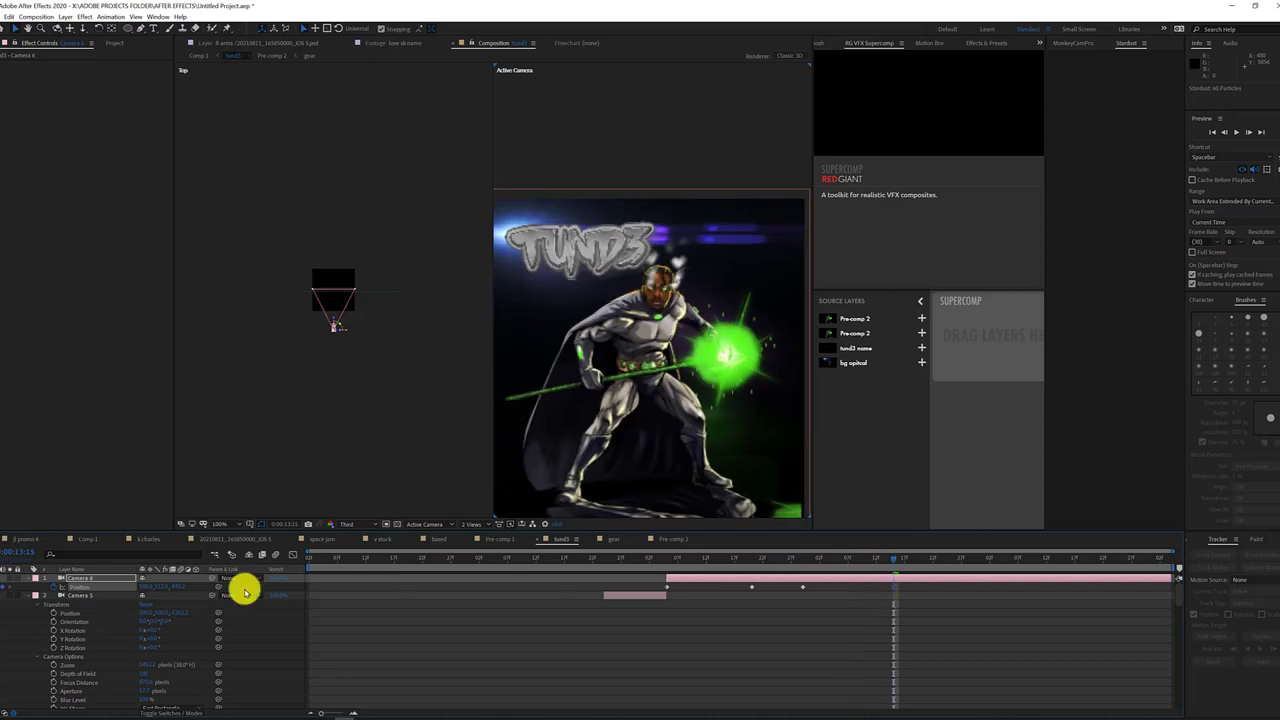
Apply Easy Ease to Camera 6's Position keyframes
right_click(85, 586)
mouse_move(100, 569)
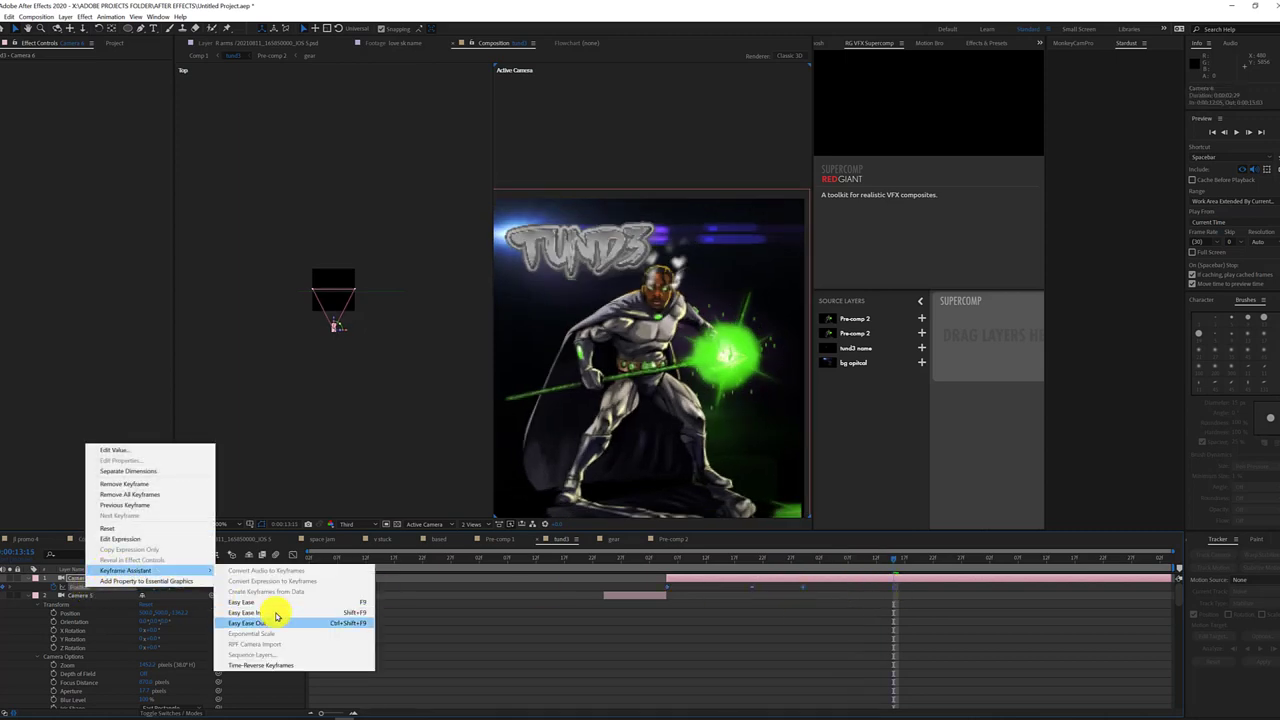
click(305, 603)
Add a loopOut("pingpong") expression to Camera 6's Position and preview the looping move
right_click(102, 586)
click(171, 535)
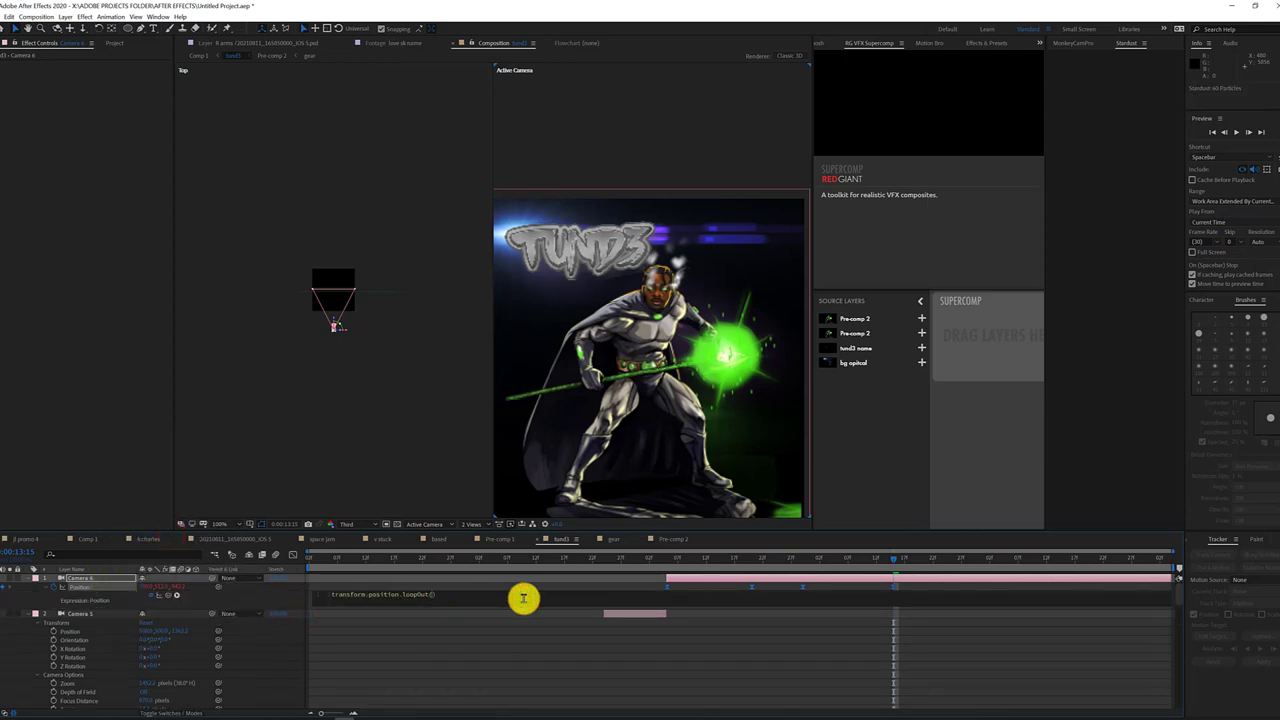
text("pingpong")
click(590, 583)
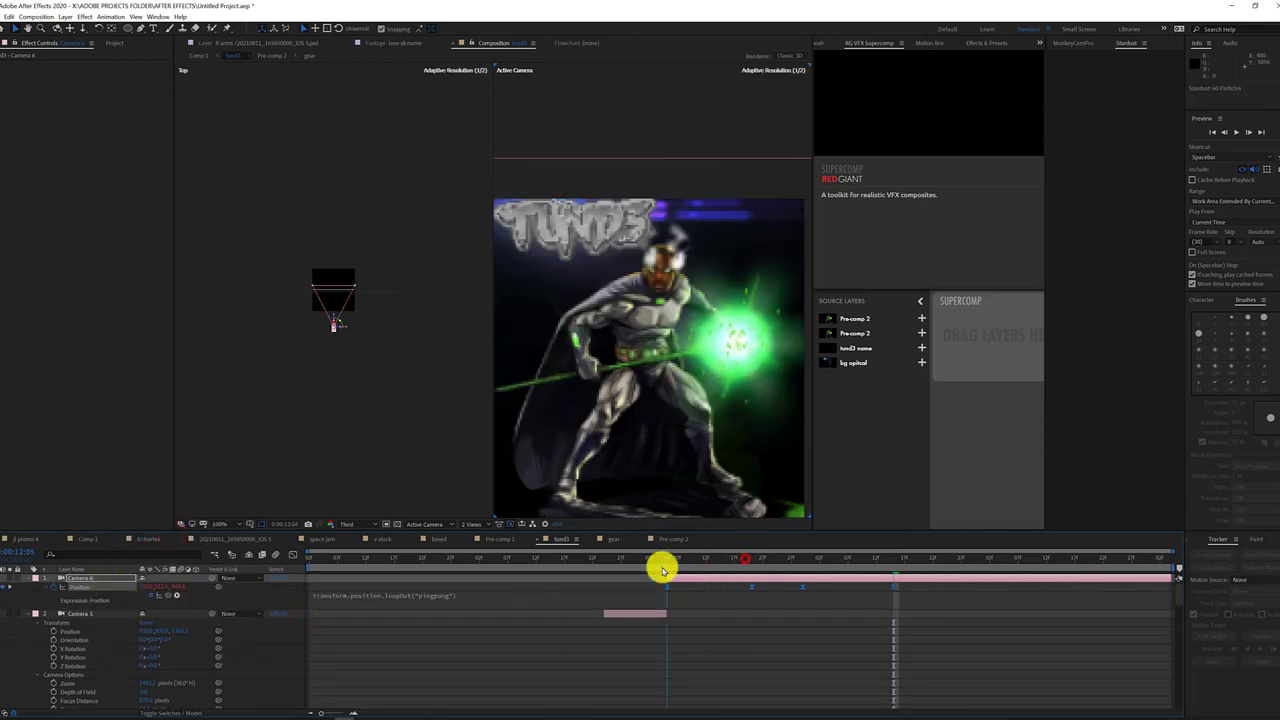
drag(898, 551, 1182, 517)
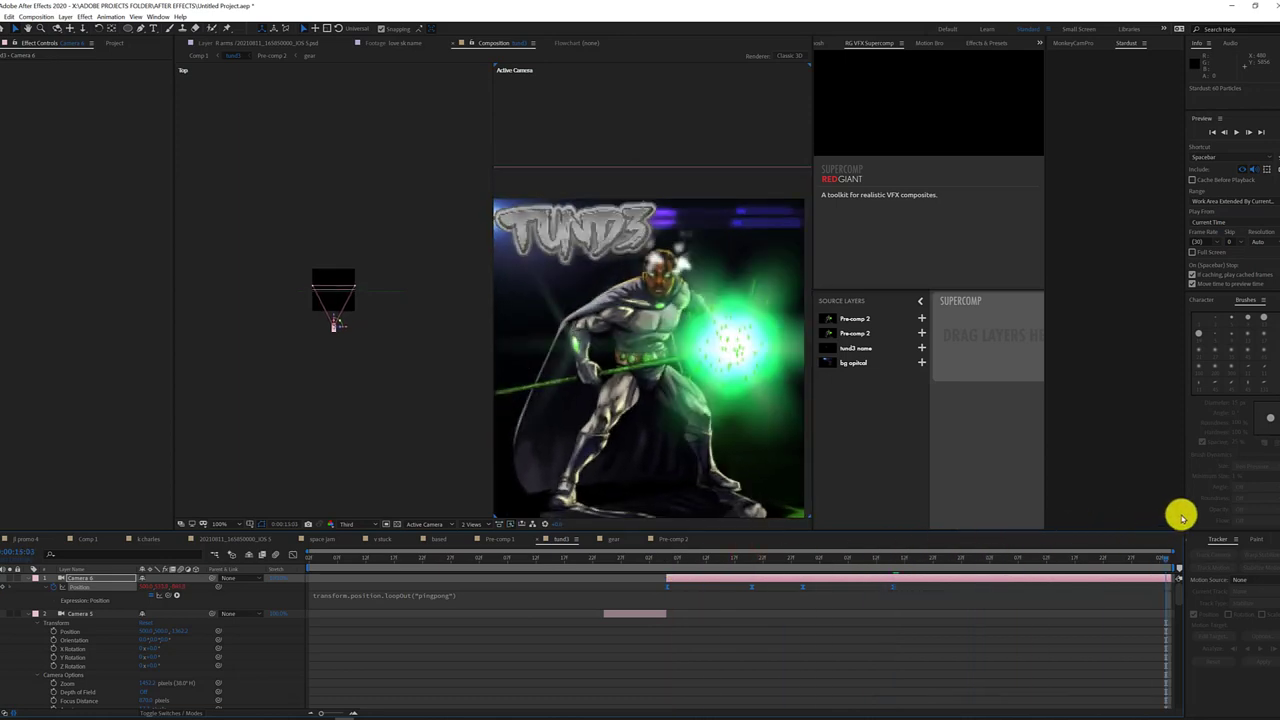
click(29, 578)
Collapse the expanded camera layers and save the project as Untitled Project.aep
click(26, 600)
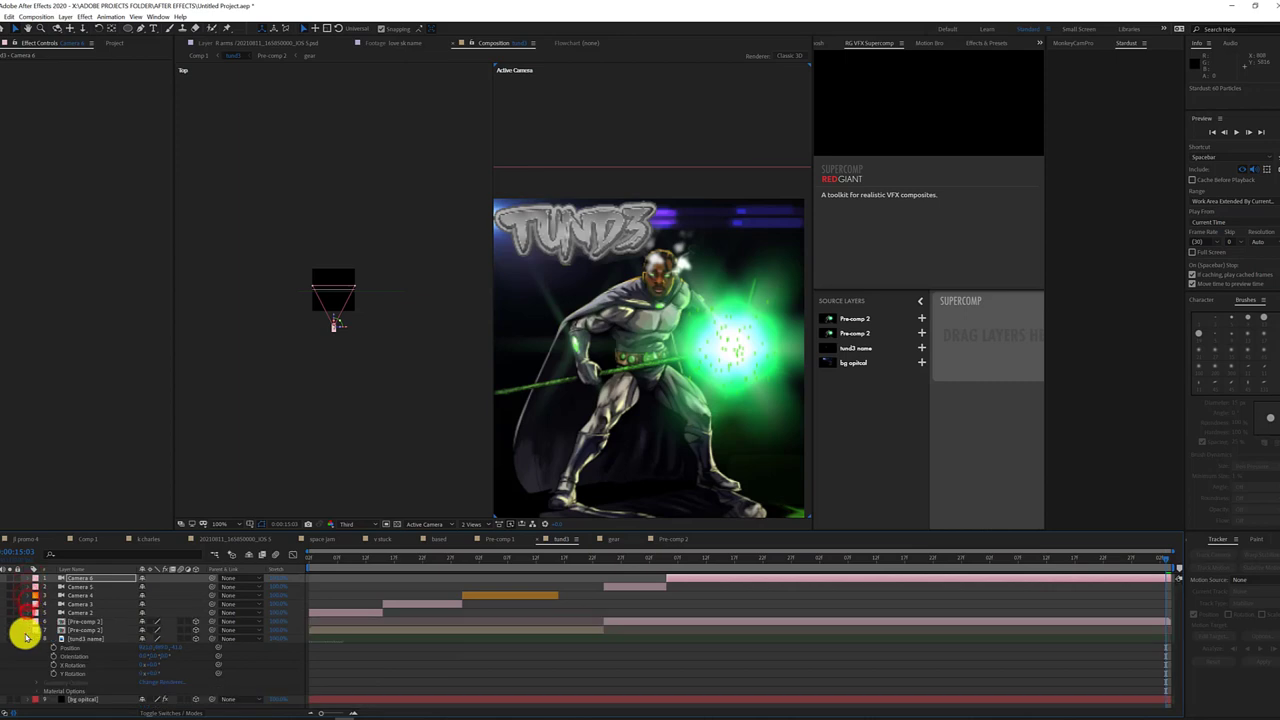
click(25, 630)
key(ctrl+s)
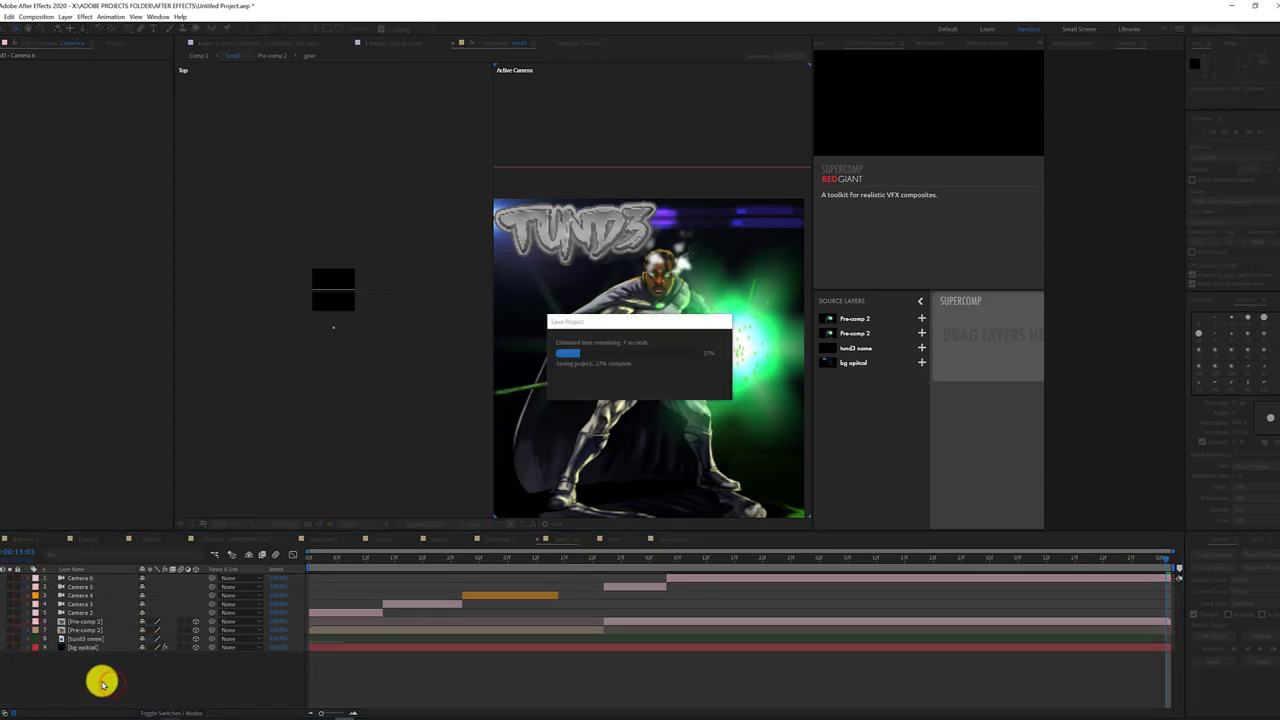
scroll(608, 337, up, 1)
scroll(616, 346, down, 2)
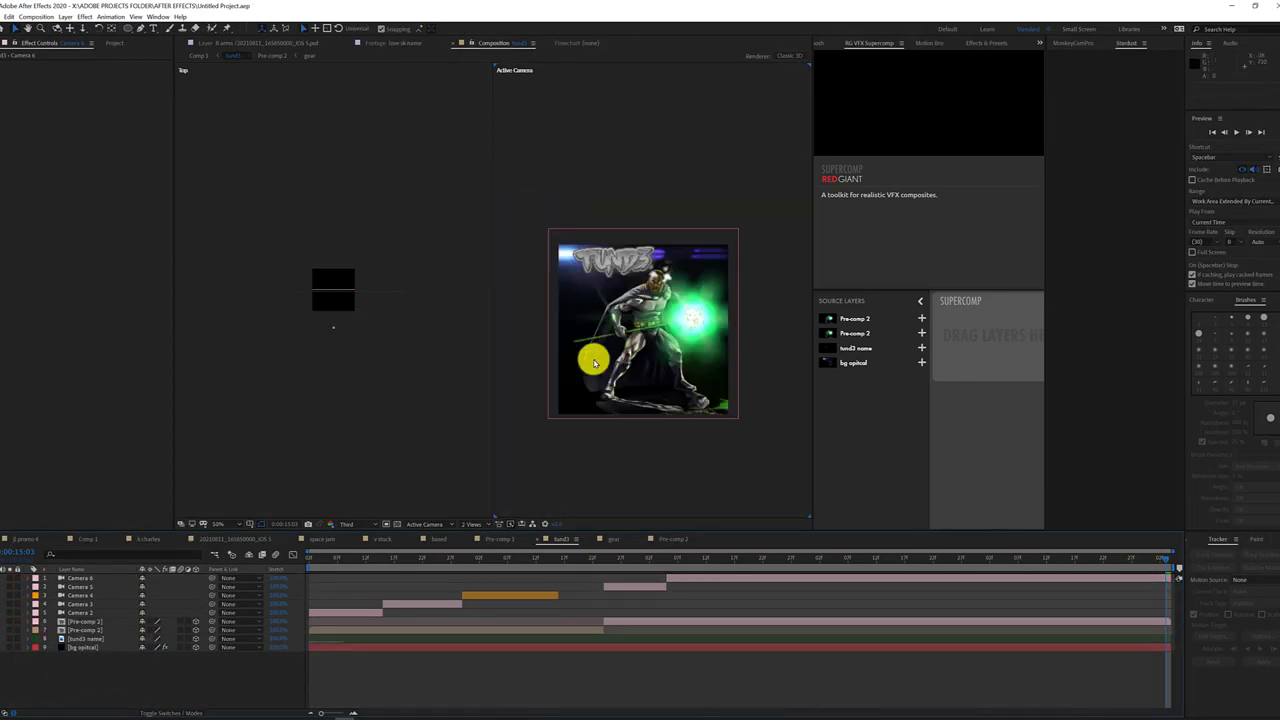
mouse_move(564, 563)
mouse_down()
mouse_move(349, 566)
mouse_move(723, 662)
mouse_move(1236, 612)
mouse_up()
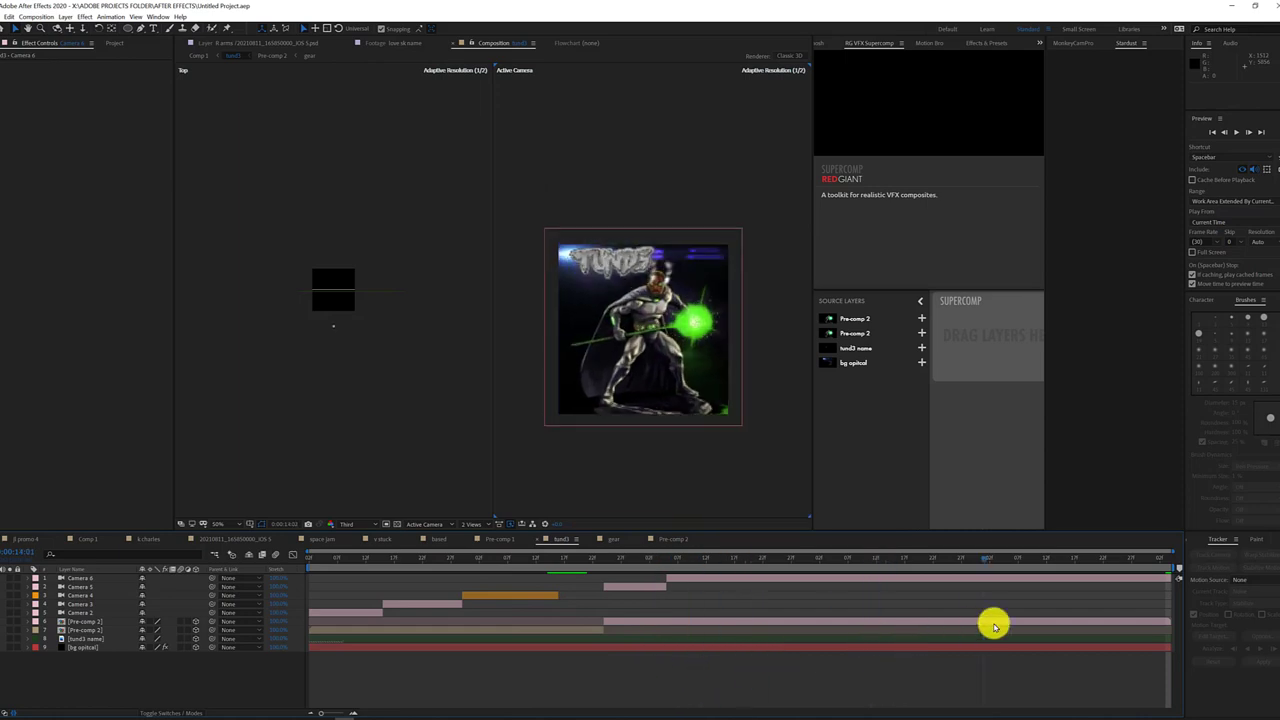